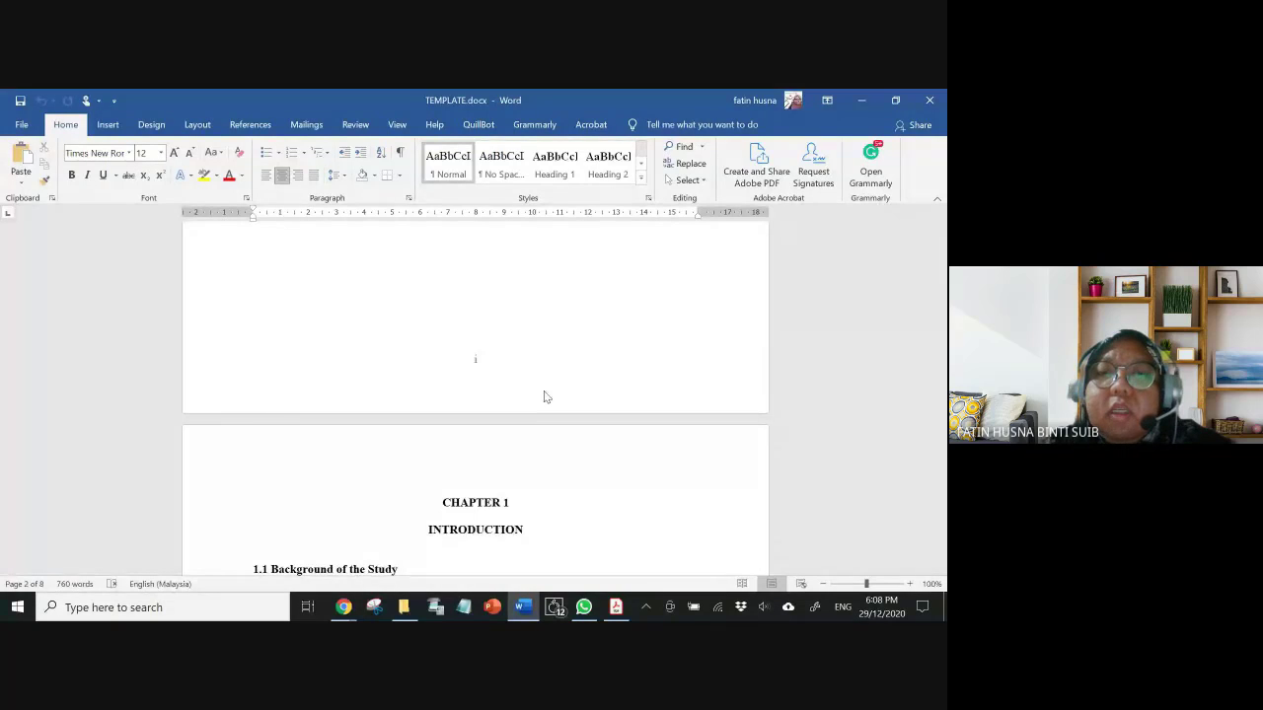
- Look through Chapters 1 and 2 of the research report template and return to its title page
scroll(543, 390, "down", 7)
scroll(543, 391, "down", 15)
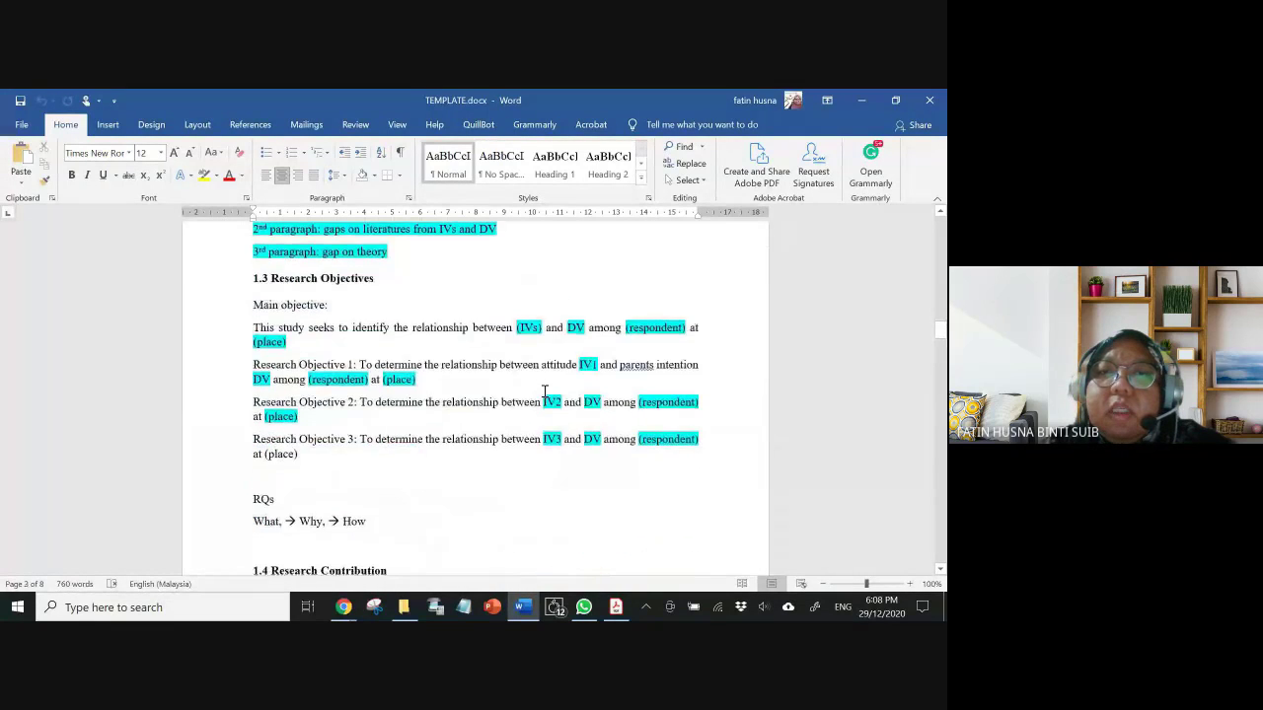
scroll(544, 391, "down", 5)
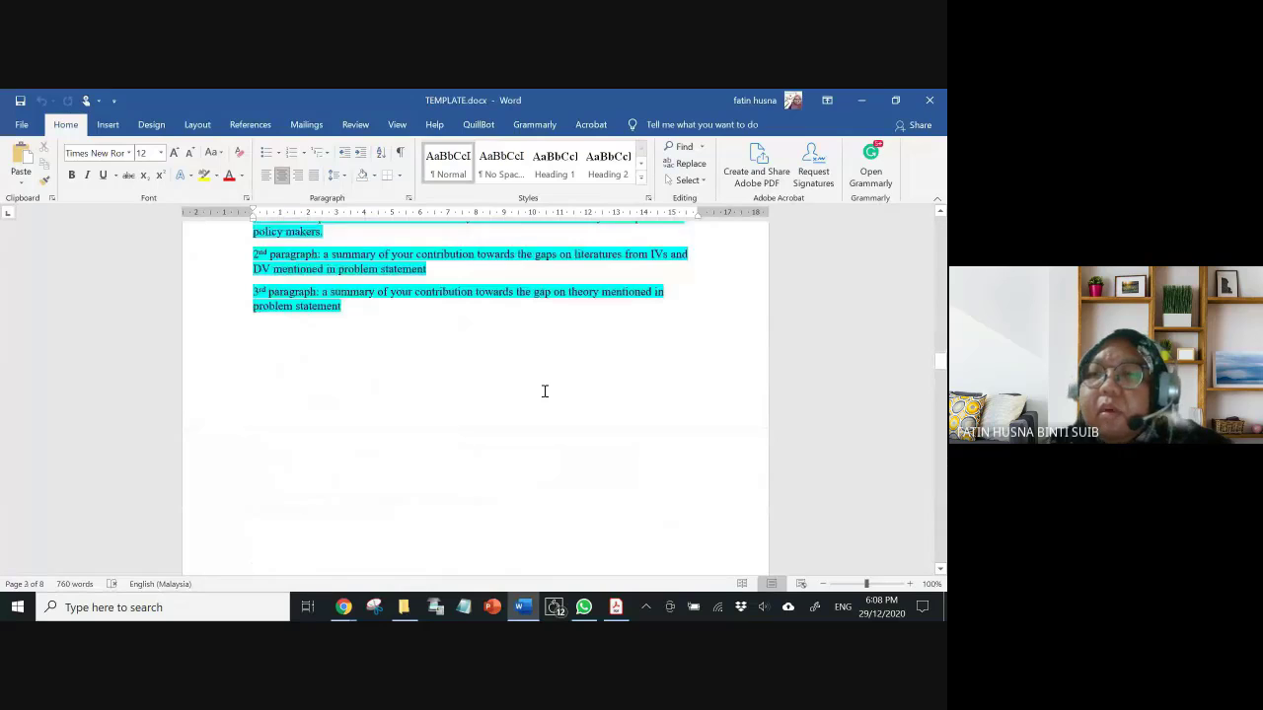
scroll(544, 391, "down", 4)
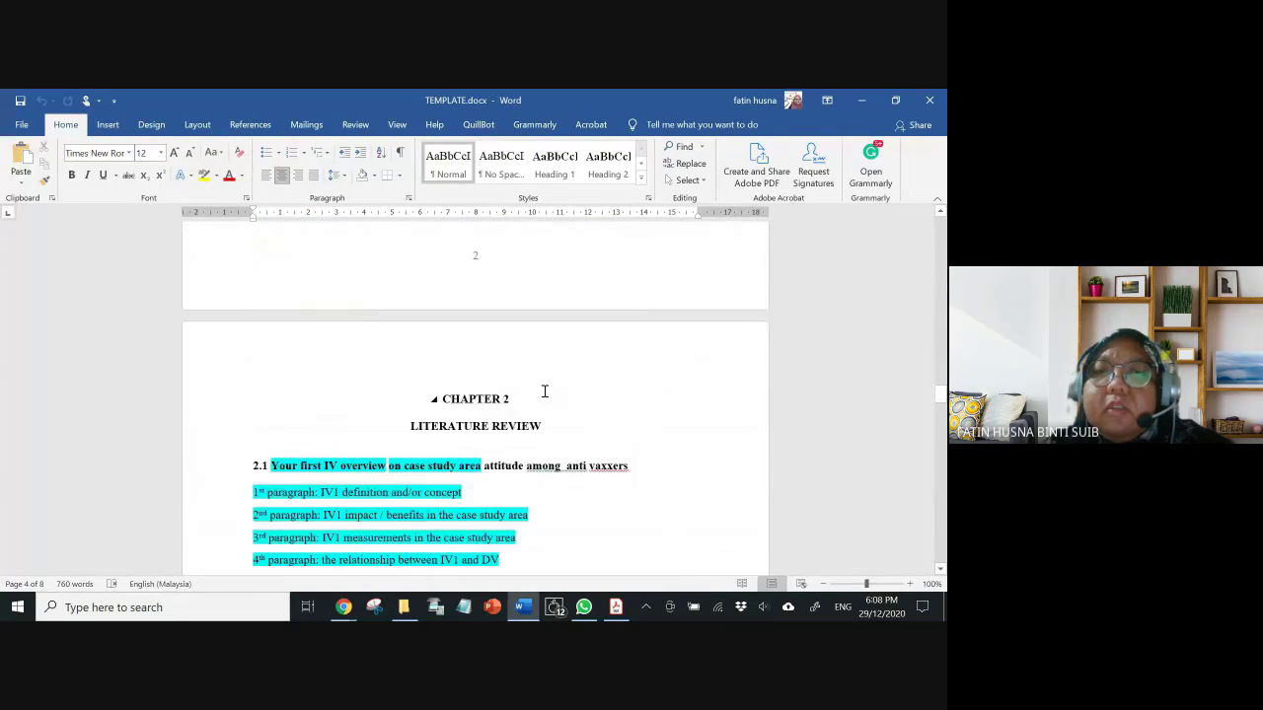
scroll(544, 391, "up", 5)
scroll(543, 390, "up", 15)
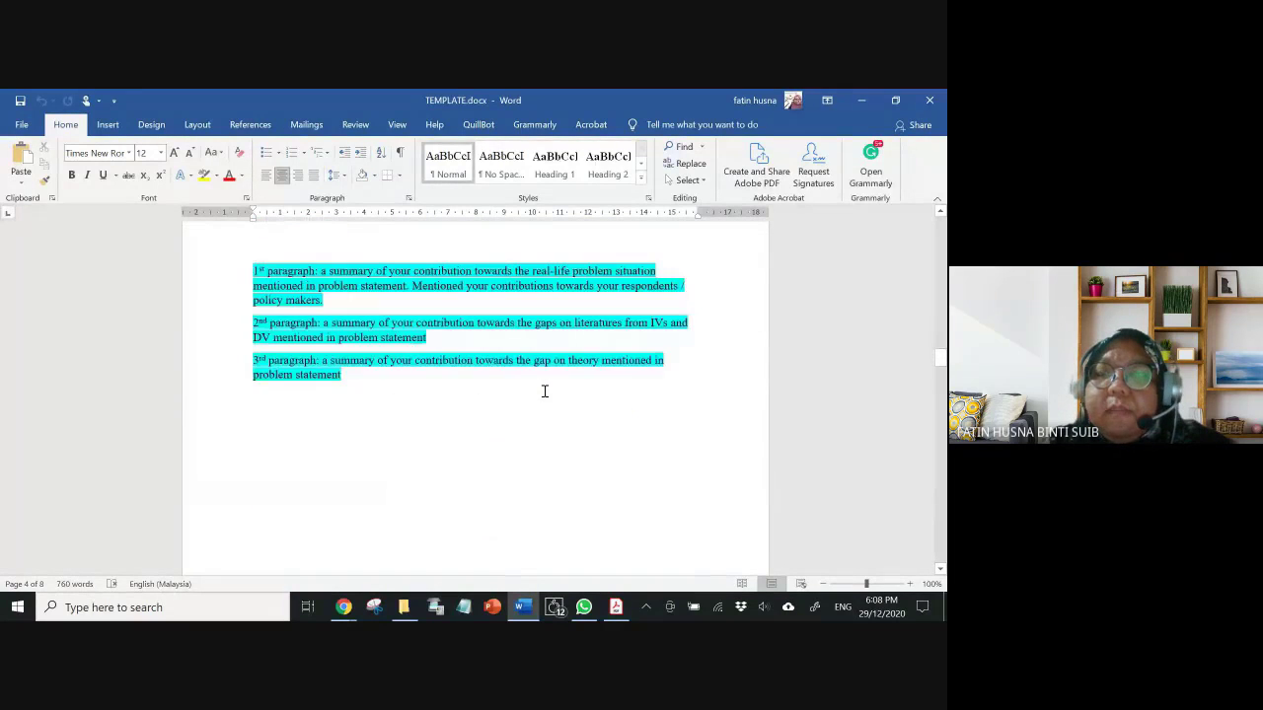
scroll(544, 391, "up", 20)
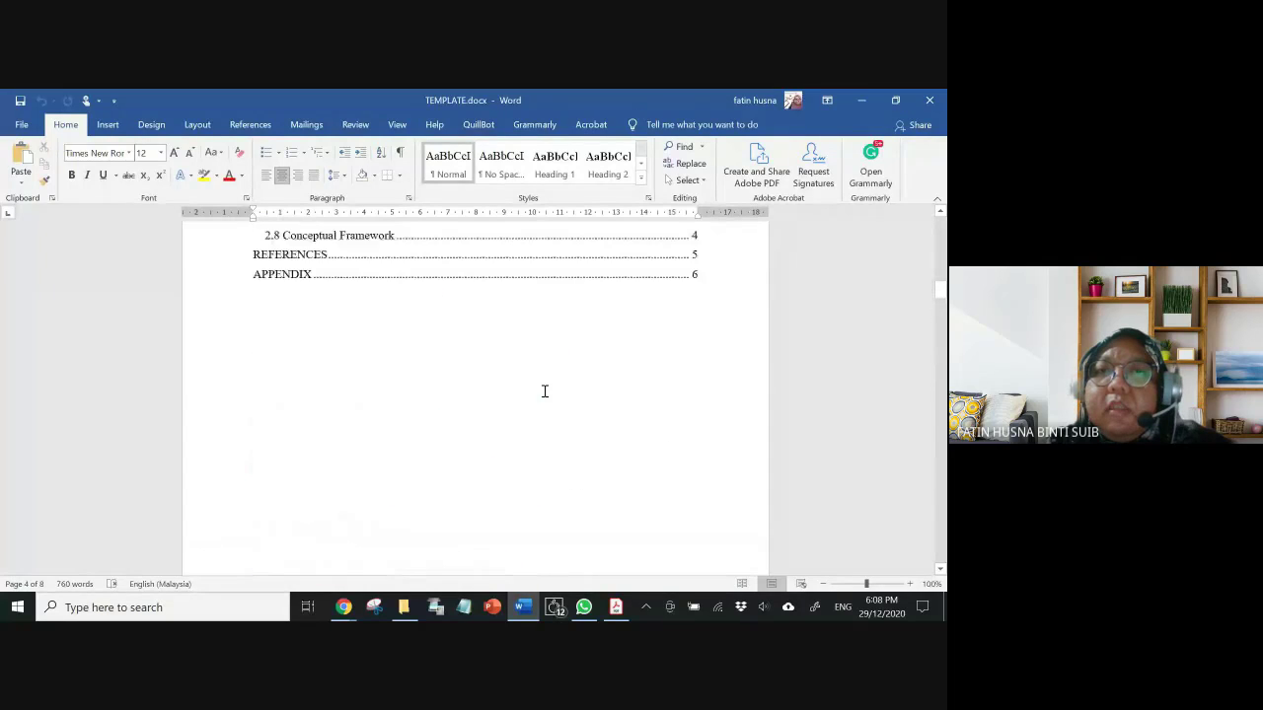
scroll(544, 390, "up", 4)
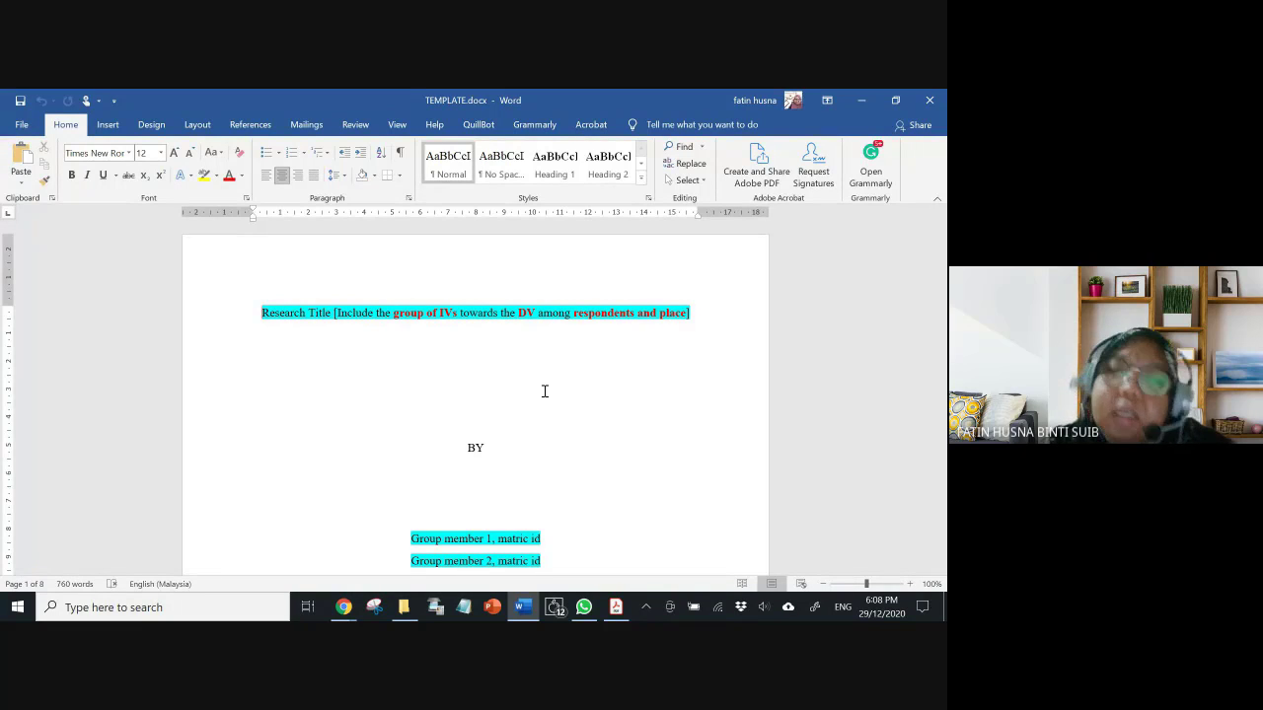
- Examine the template's title page placeholders from research title to submission date, and its table of contents
scroll(544, 391, "down", 2)
scroll(544, 391, "up", 1)
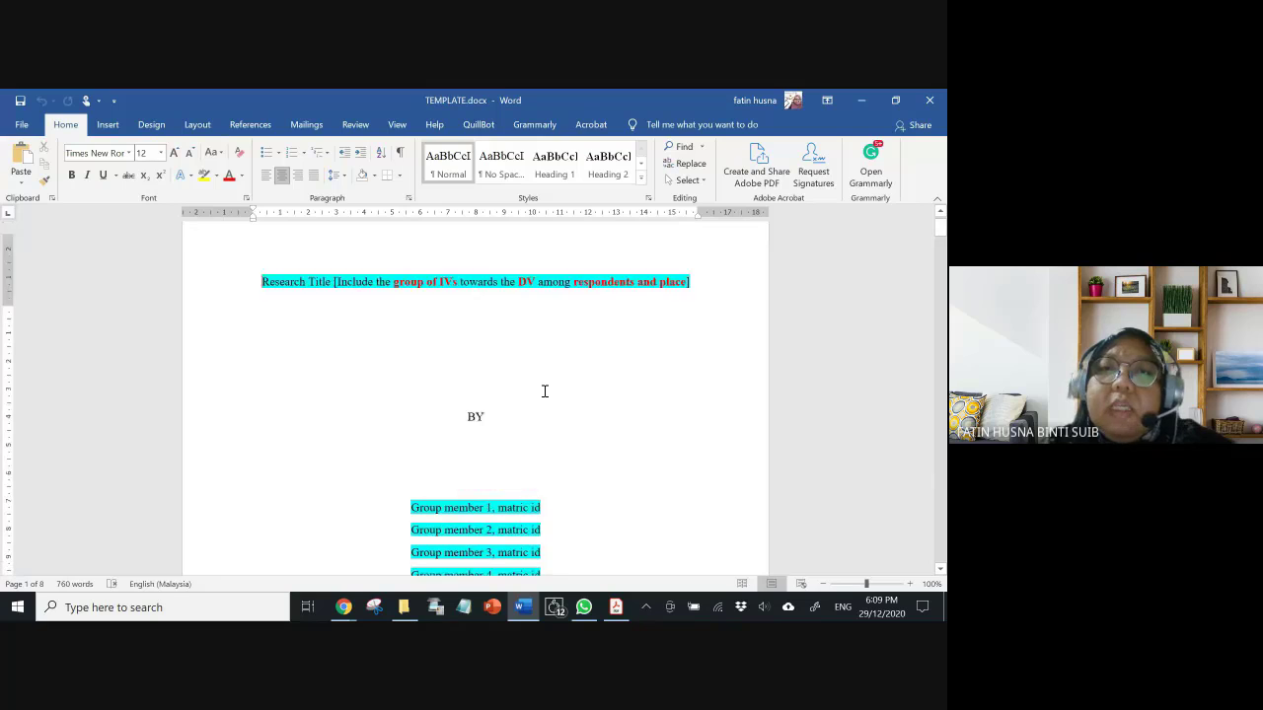
scroll(544, 391, "down", 5)
scroll(543, 391, "down", 5)
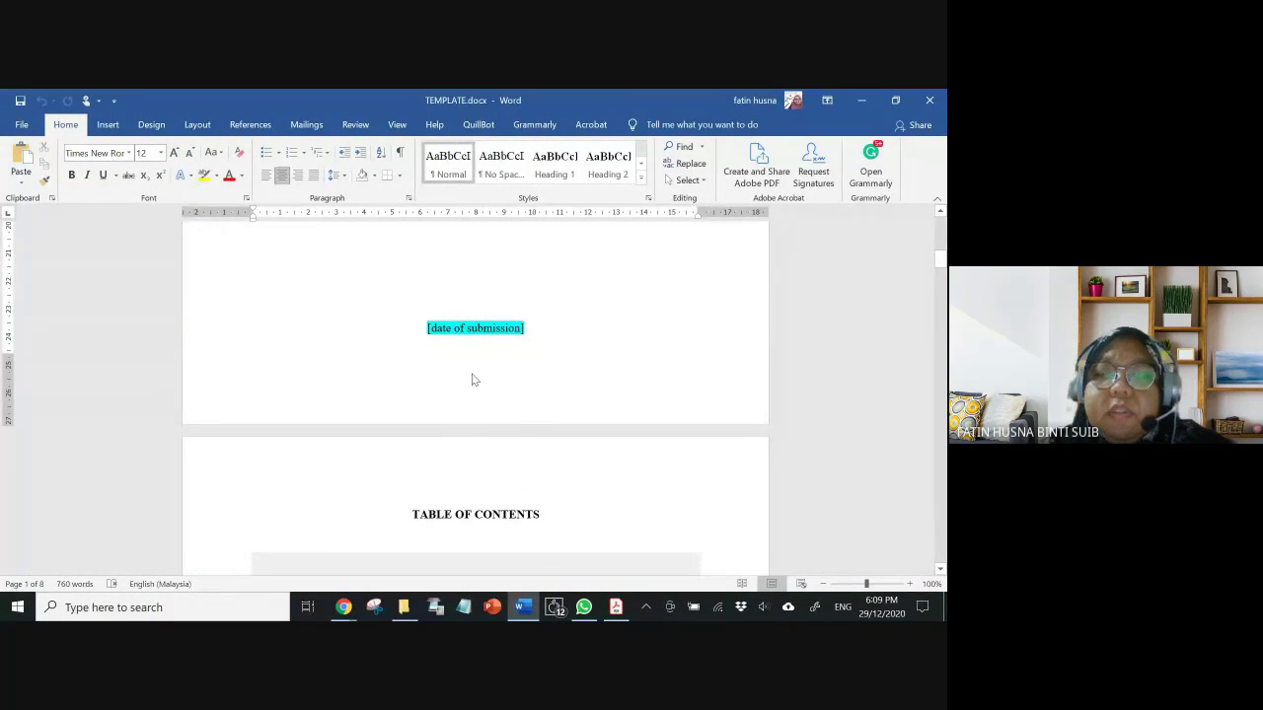
scroll(508, 365, "up", 10)
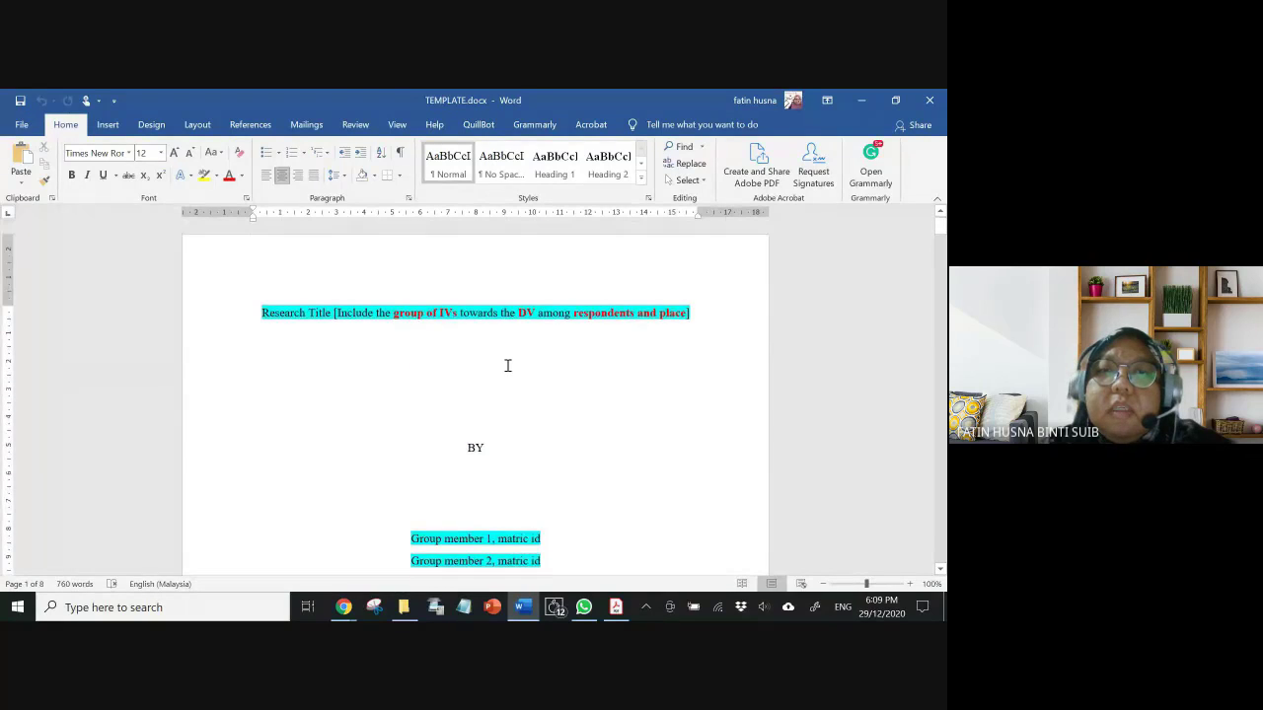
scroll(507, 365, "down", 4)
scroll(507, 365, "up", 4)
scroll(507, 365, "down", 8)
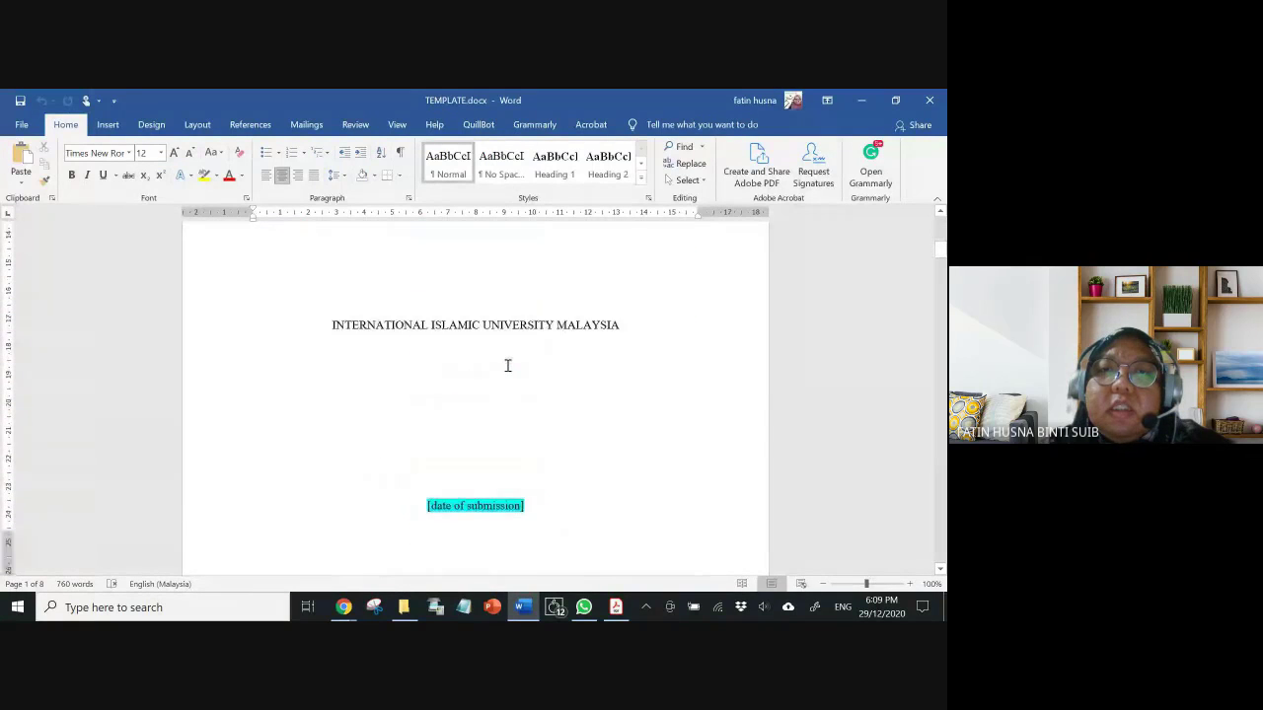
scroll(507, 365, "up", 5)
scroll(507, 366, "down", 9)
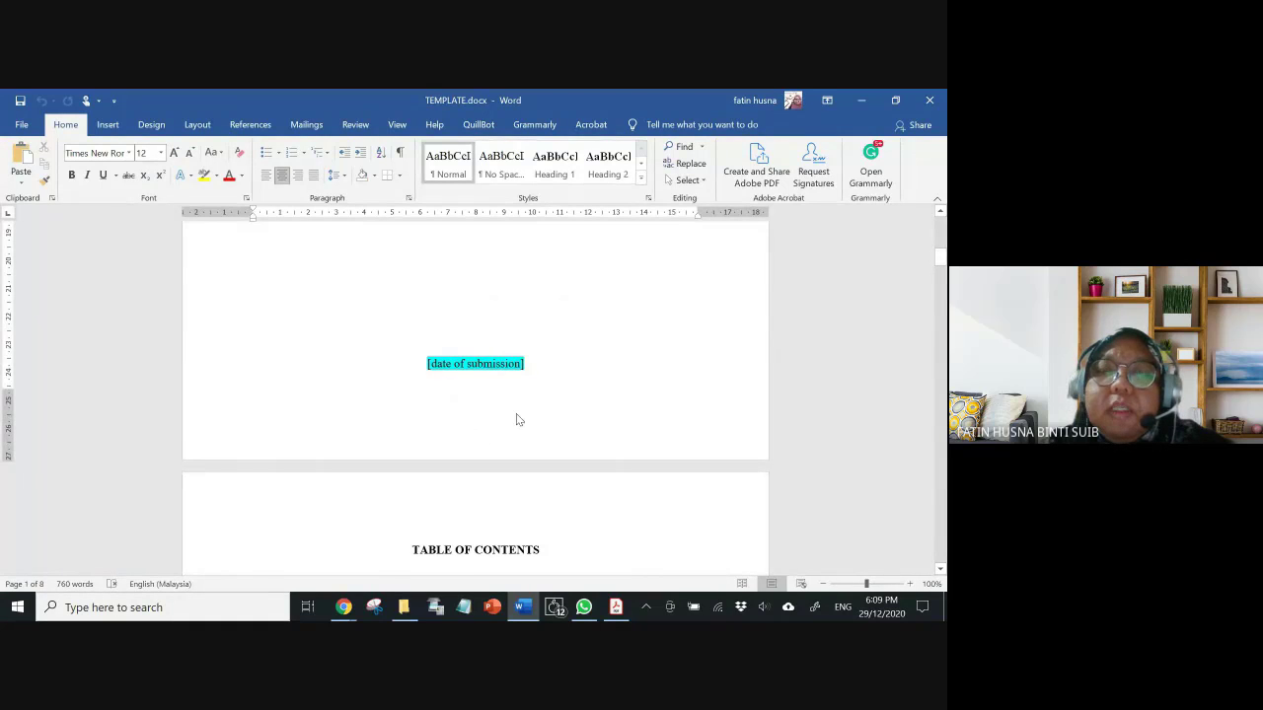
scroll(510, 419, "down", 5)
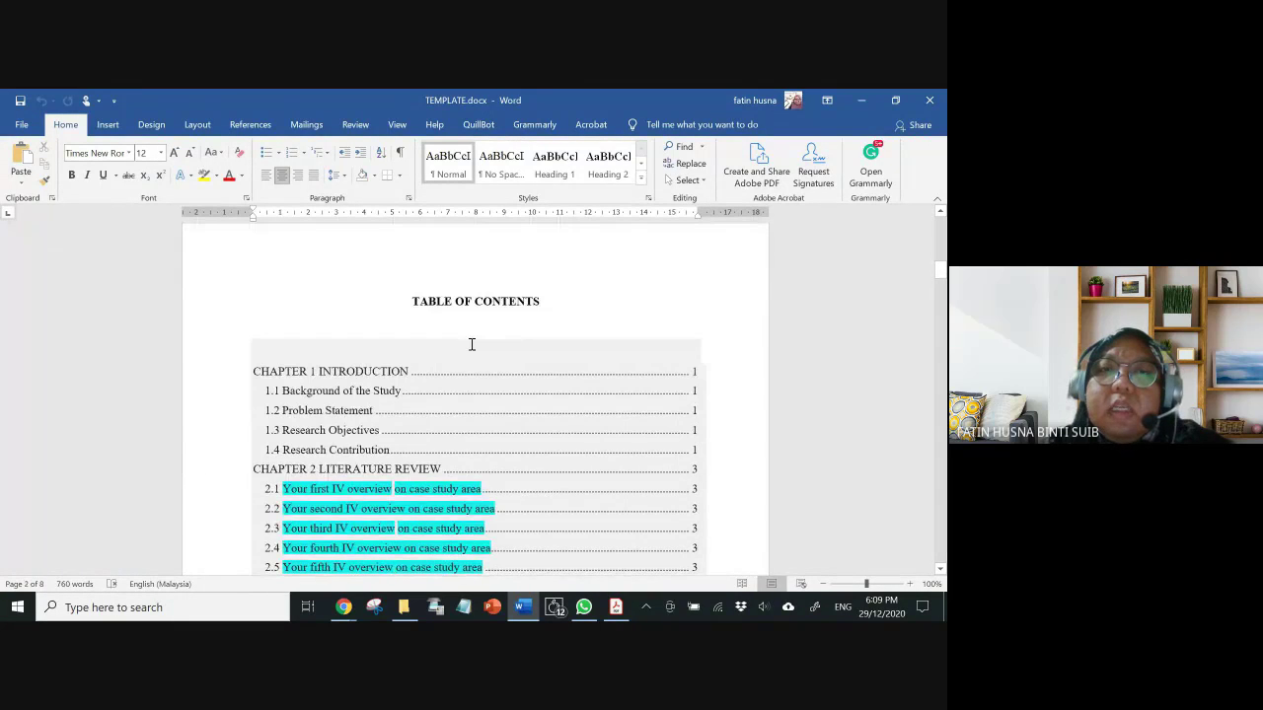
scroll(472, 345, "up", 1)
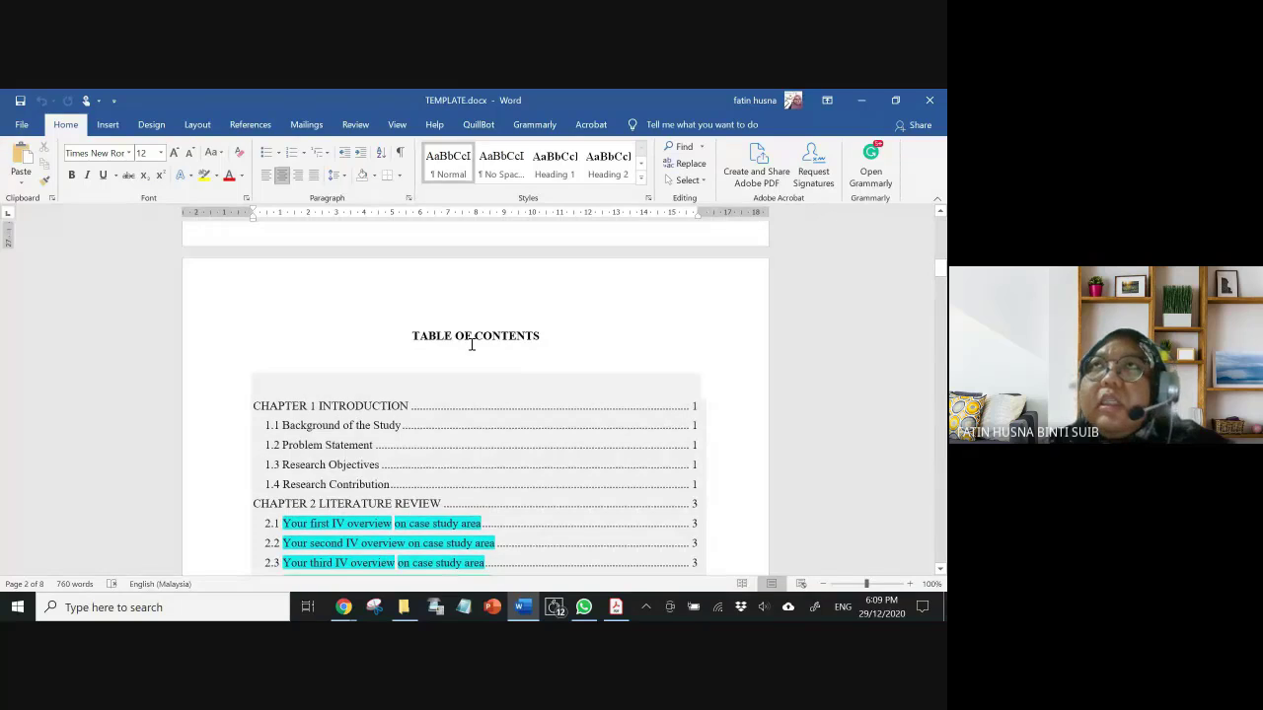
- Compare the opening pages of IIUM Thesis Format.pdf in Adobe Acrobat with the table of contents in the Word template
left_click(616, 612)
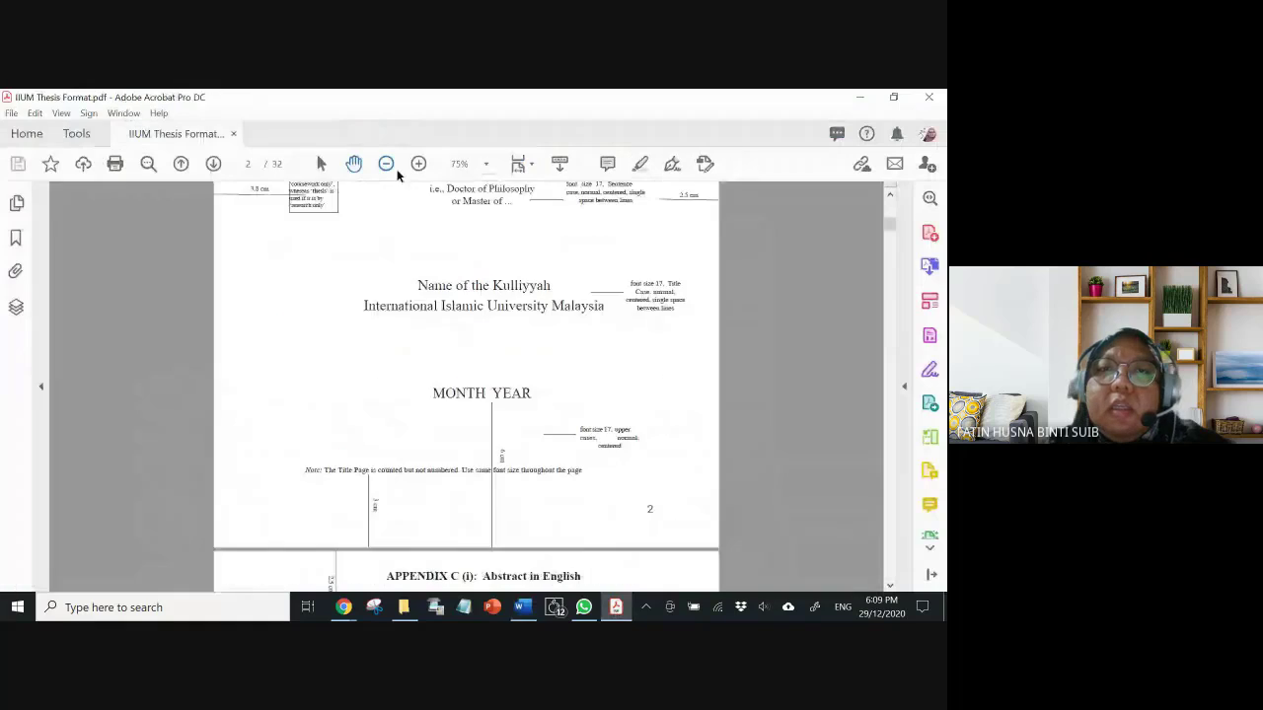
left_click(367, 133)
scroll(571, 365, "up", 2)
scroll(571, 365, "up", 10)
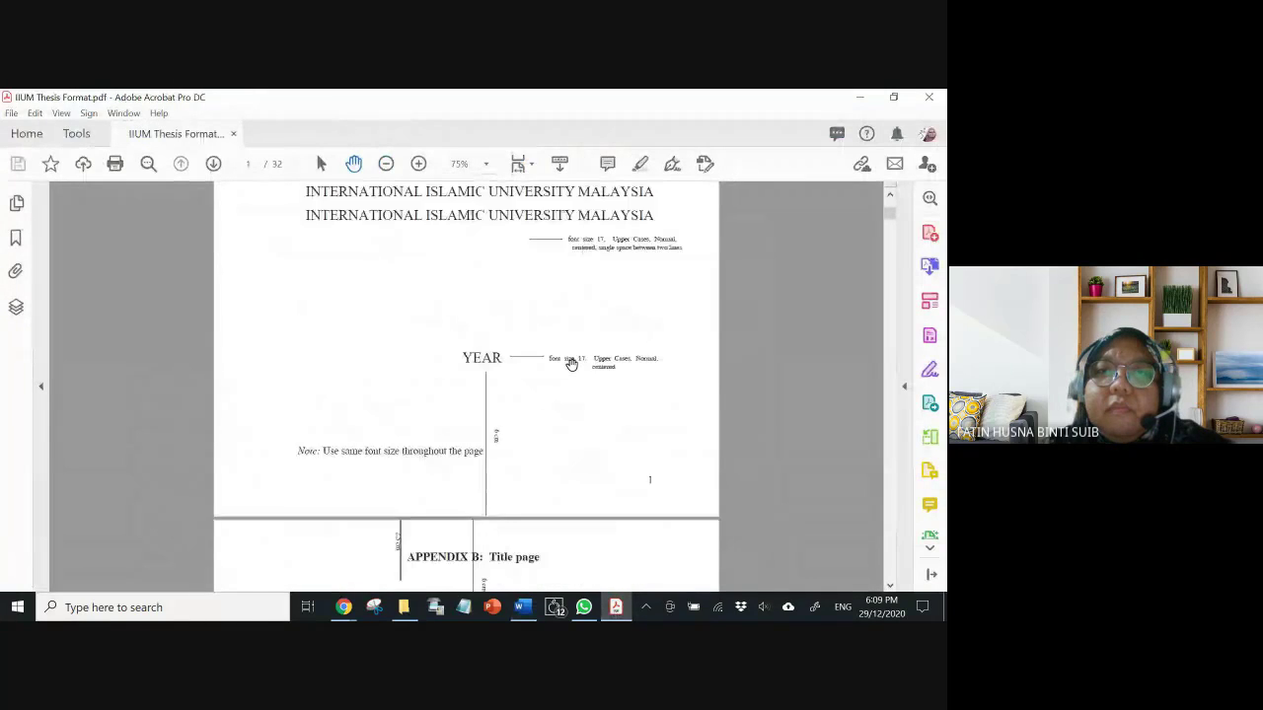
scroll(571, 365, "down", 10)
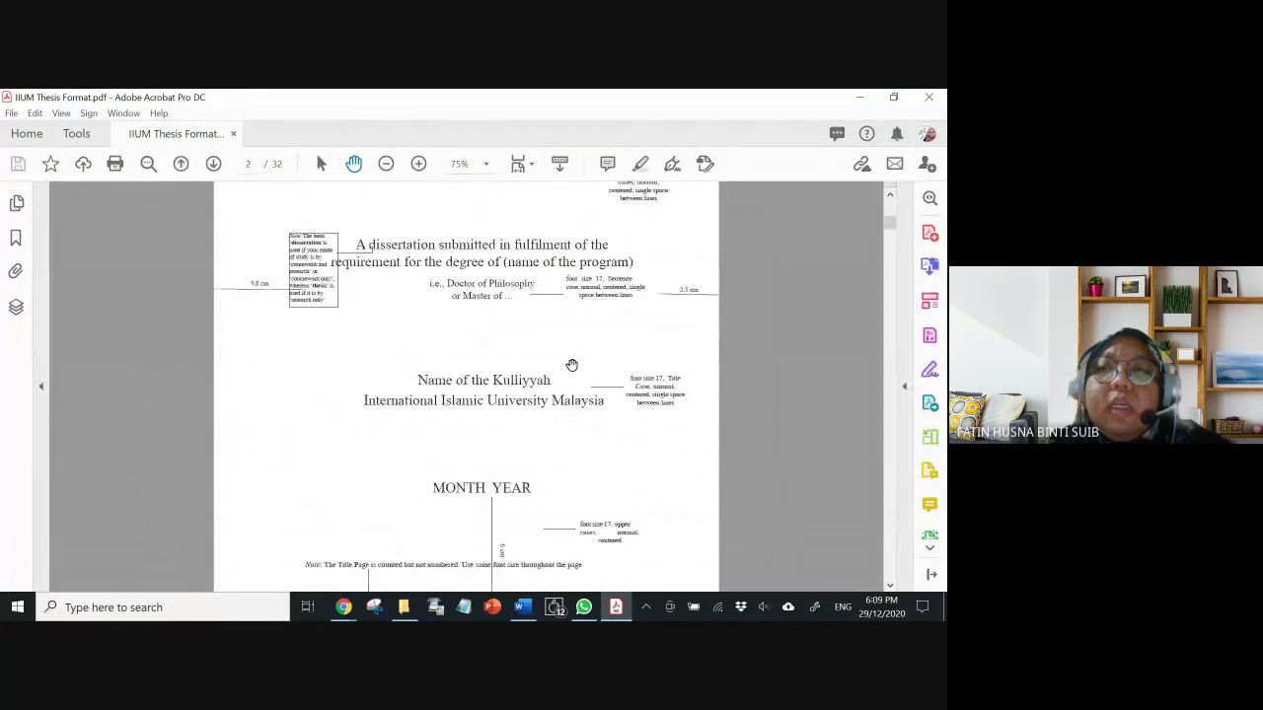
scroll(572, 365, "down", 8)
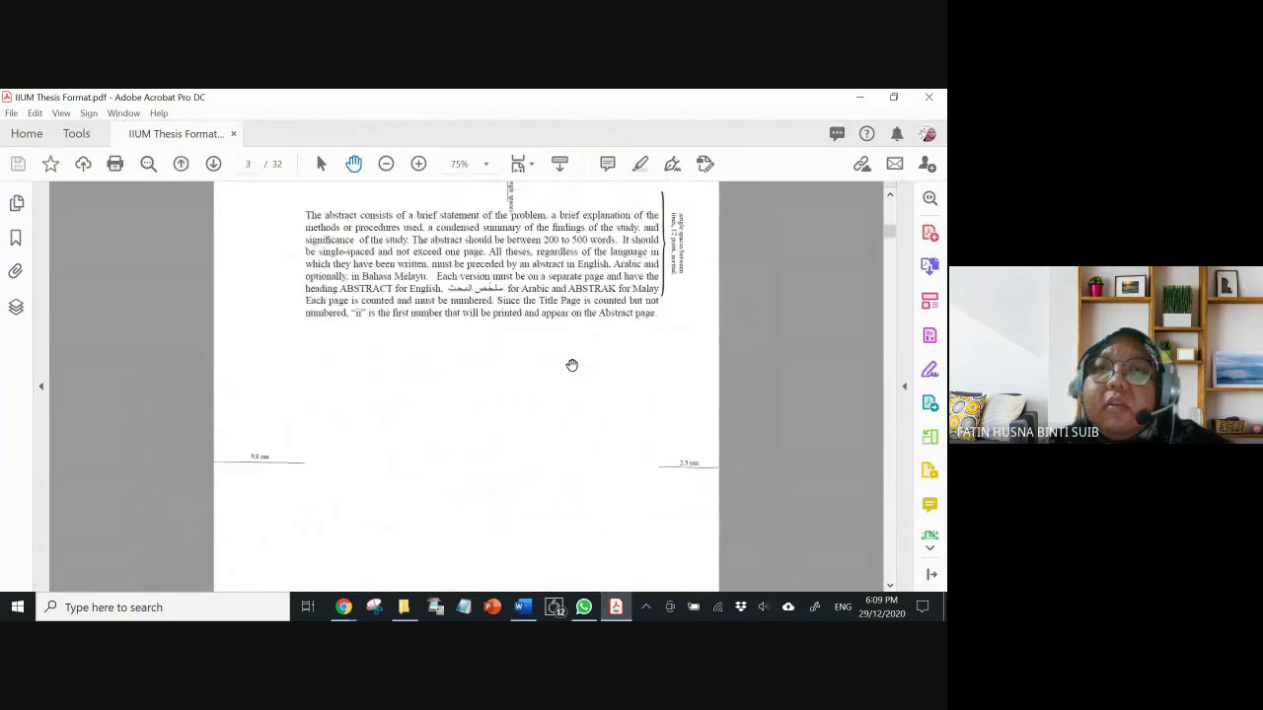
scroll(571, 363, "up", 2)
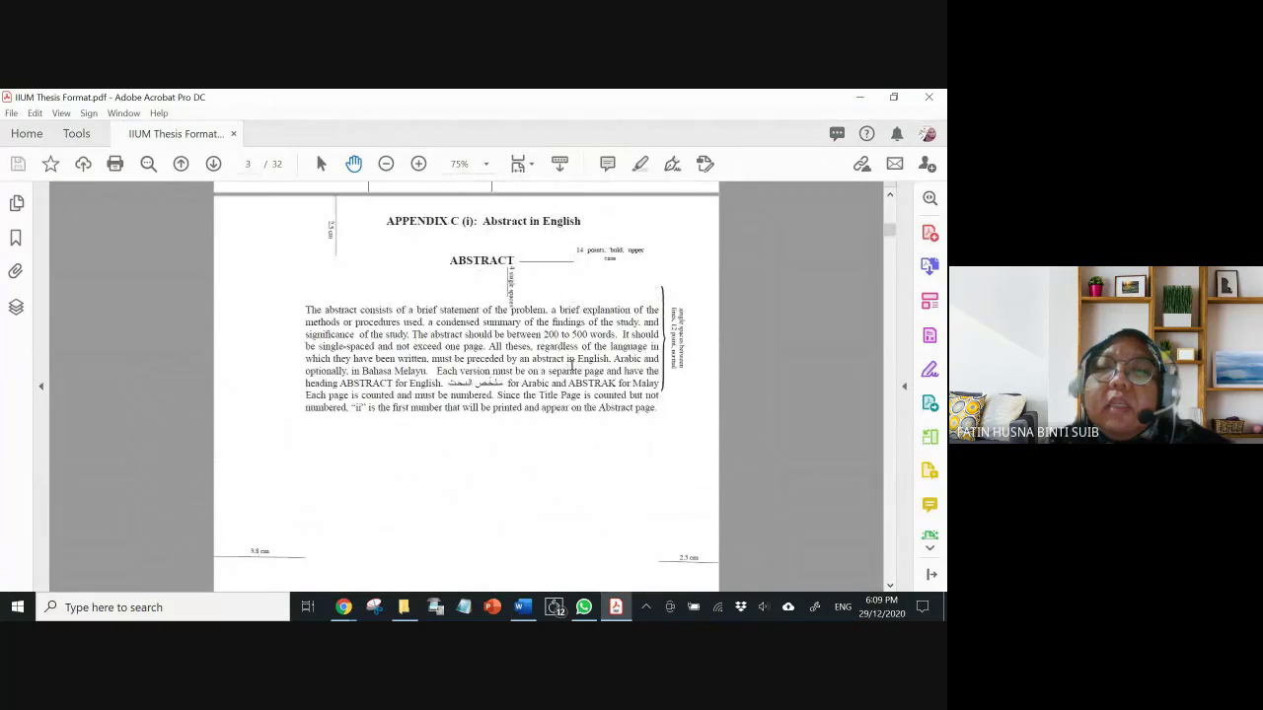
left_click(523, 607)
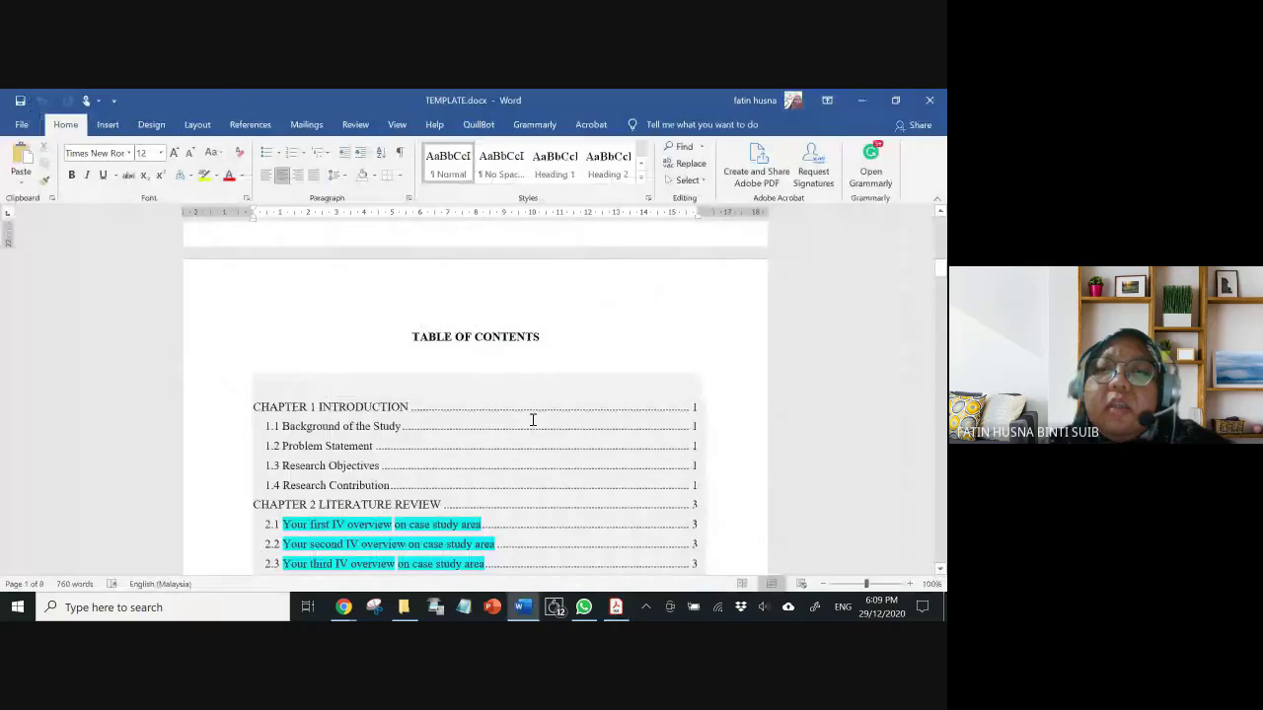
scroll(532, 420, "down", 3)
- Return to IIUM Thesis Format.pdf in Acrobat and examine the page-numbering notes on the title page and the English abstract page
mouse_move(616, 607)
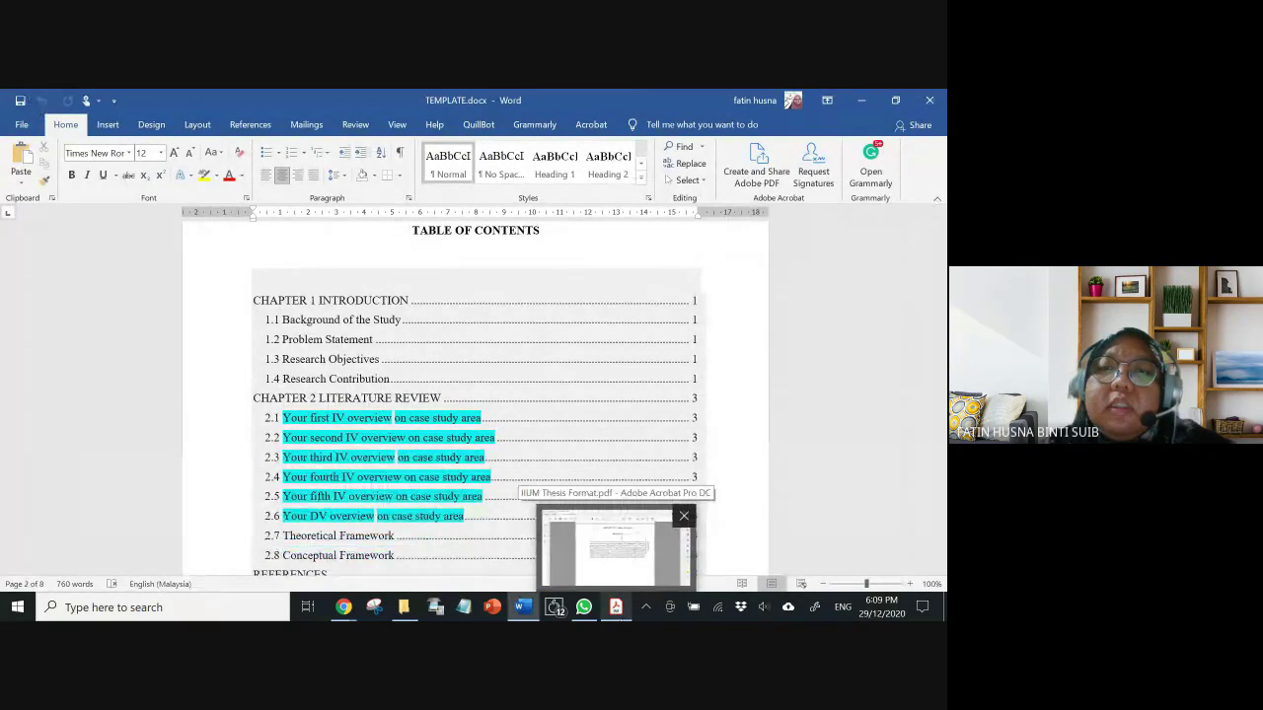
left_click(616, 546)
scroll(578, 476, "up", 2)
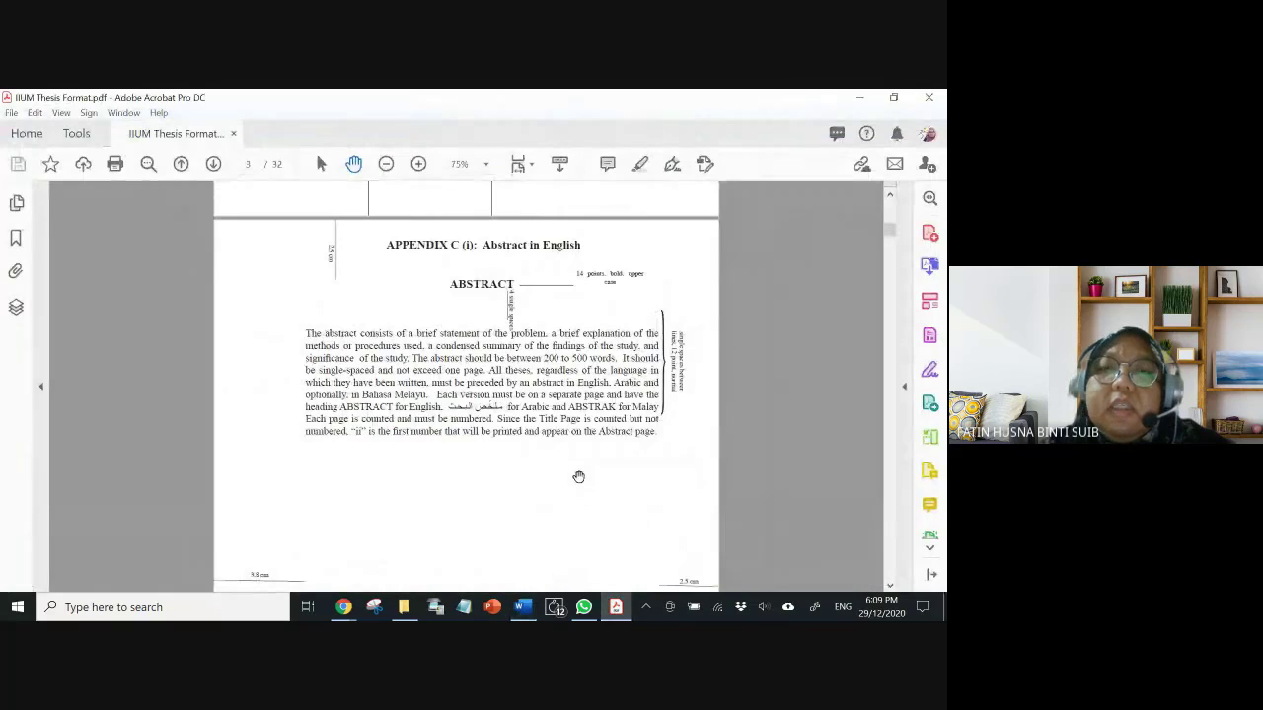
scroll(578, 477, "up", 10)
scroll(579, 477, "down", 5)
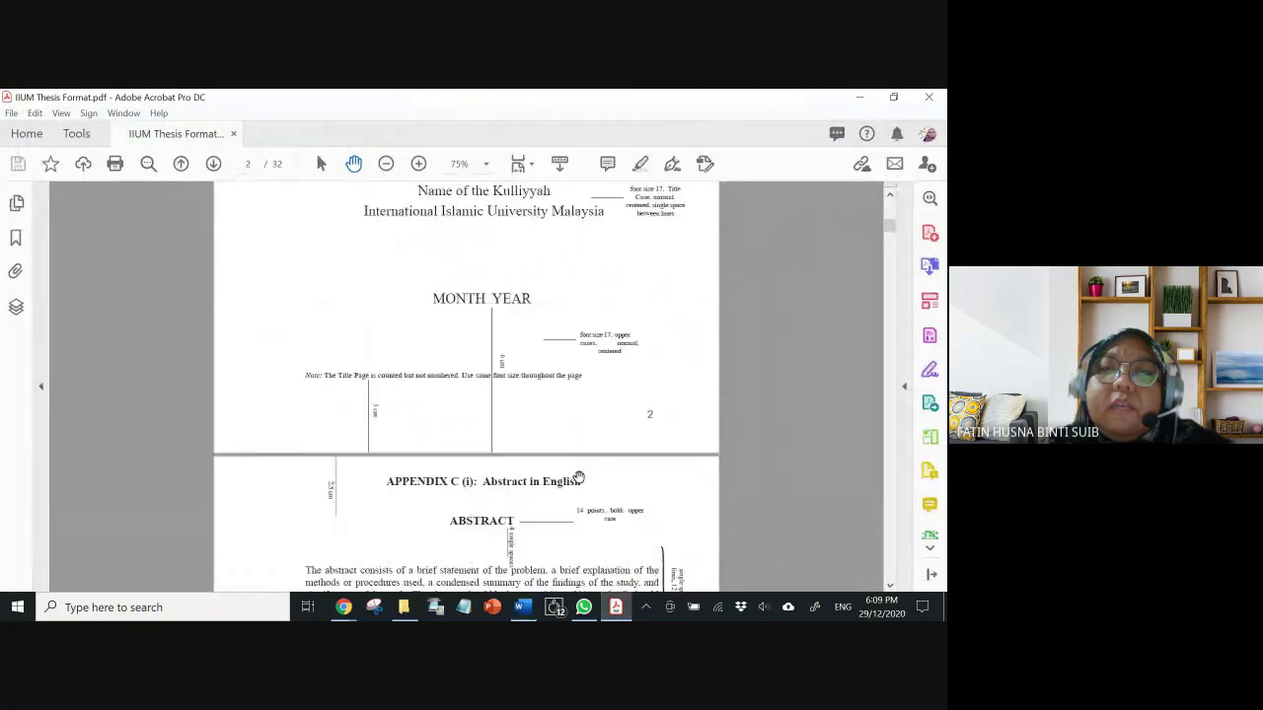
scroll(578, 477, "up", 4)
scroll(578, 477, "up", 10)
scroll(578, 477, "down", 10)
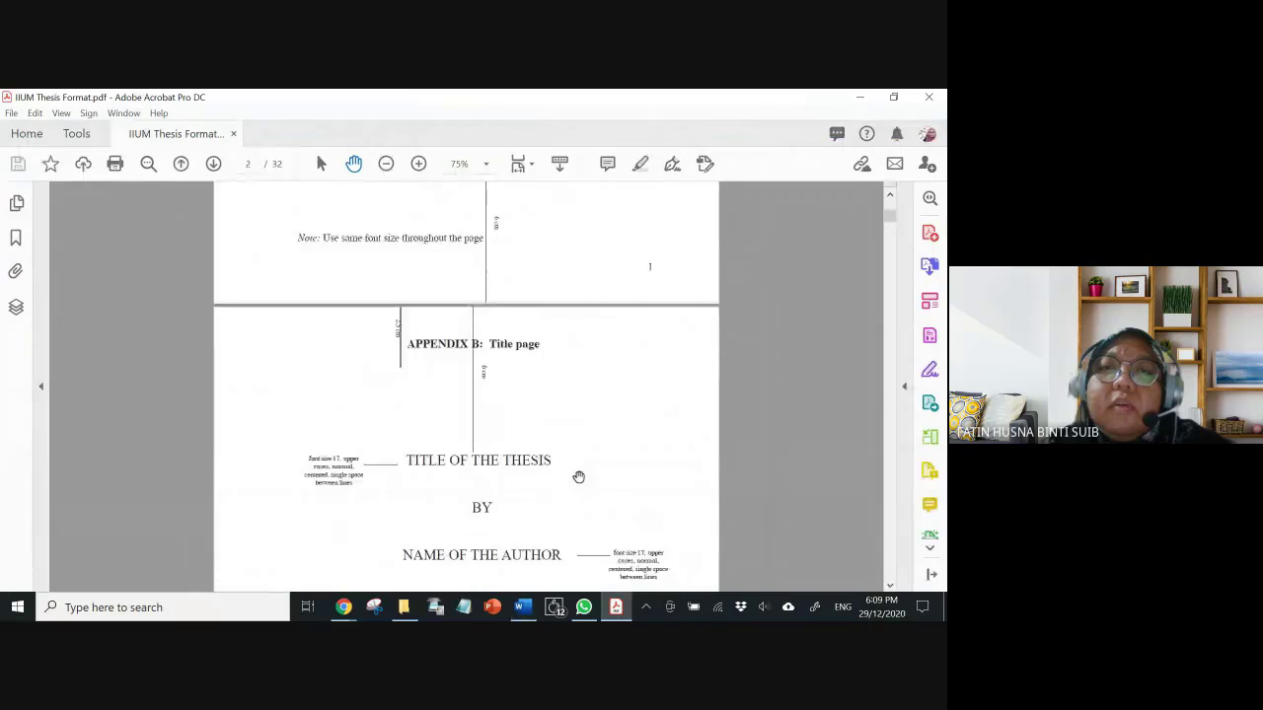
scroll(578, 476, "down", 10)
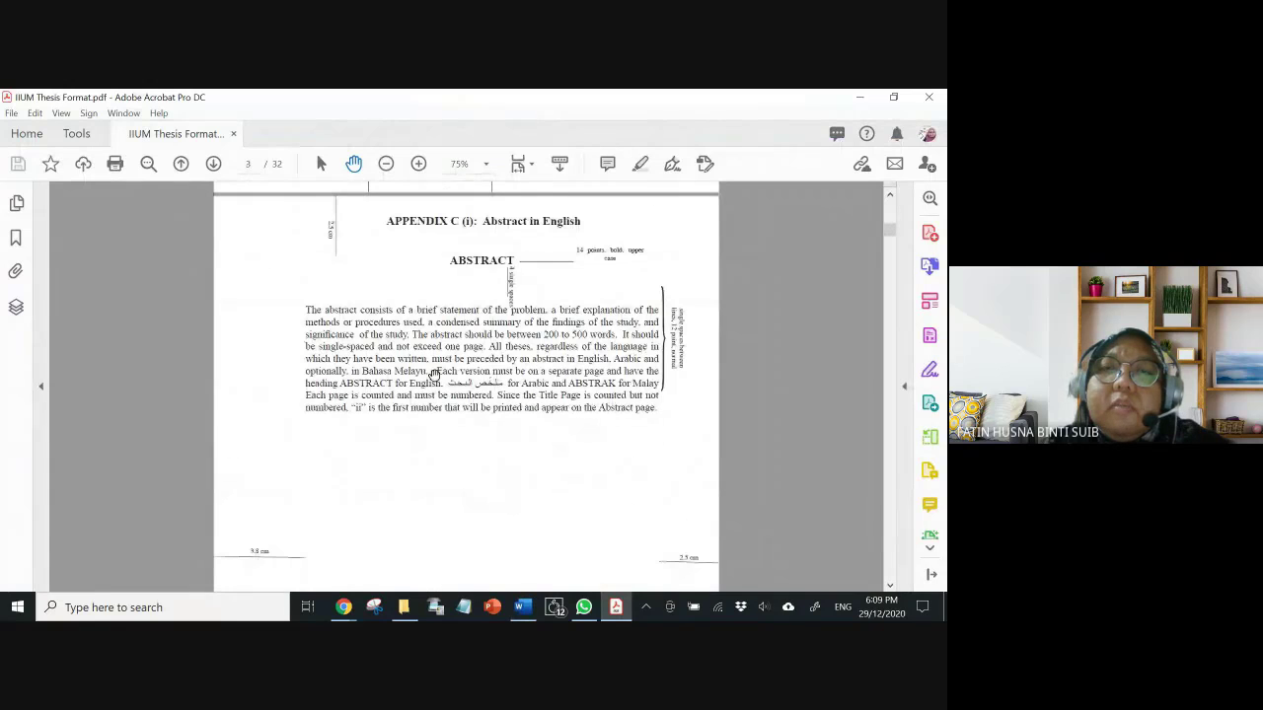
scroll(525, 405, "down", 10)
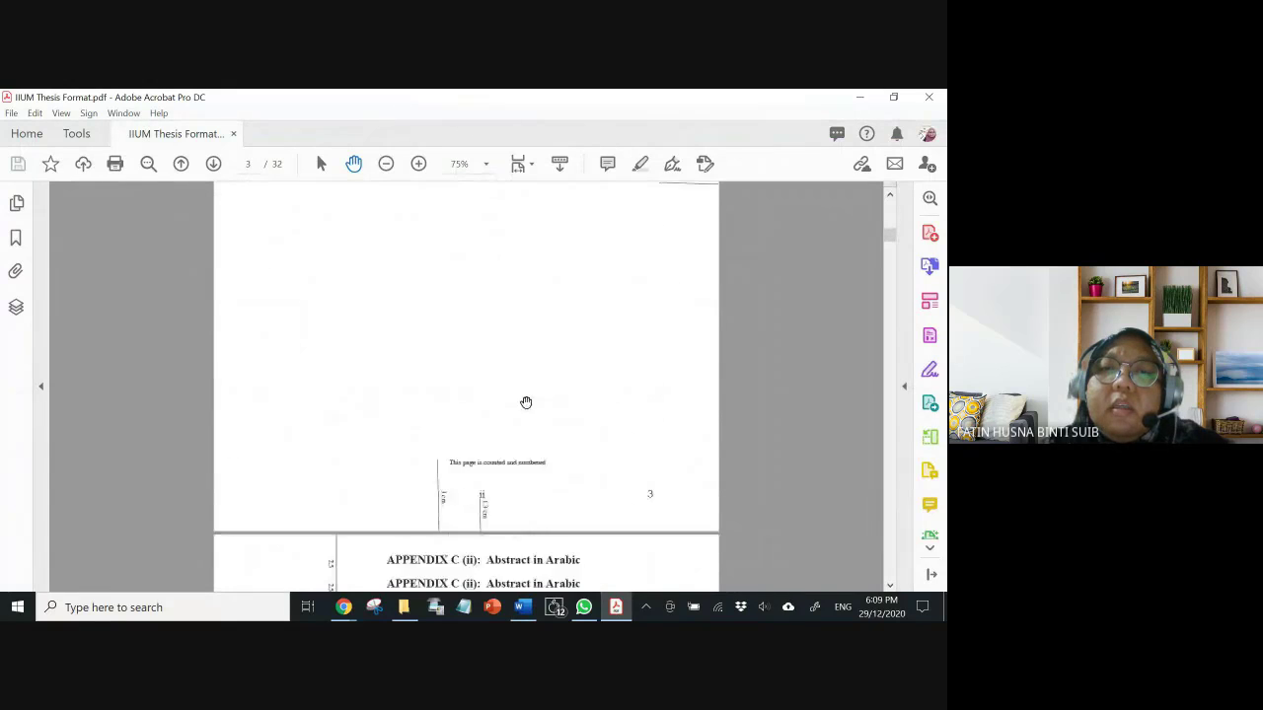
scroll(526, 403, "up", 10)
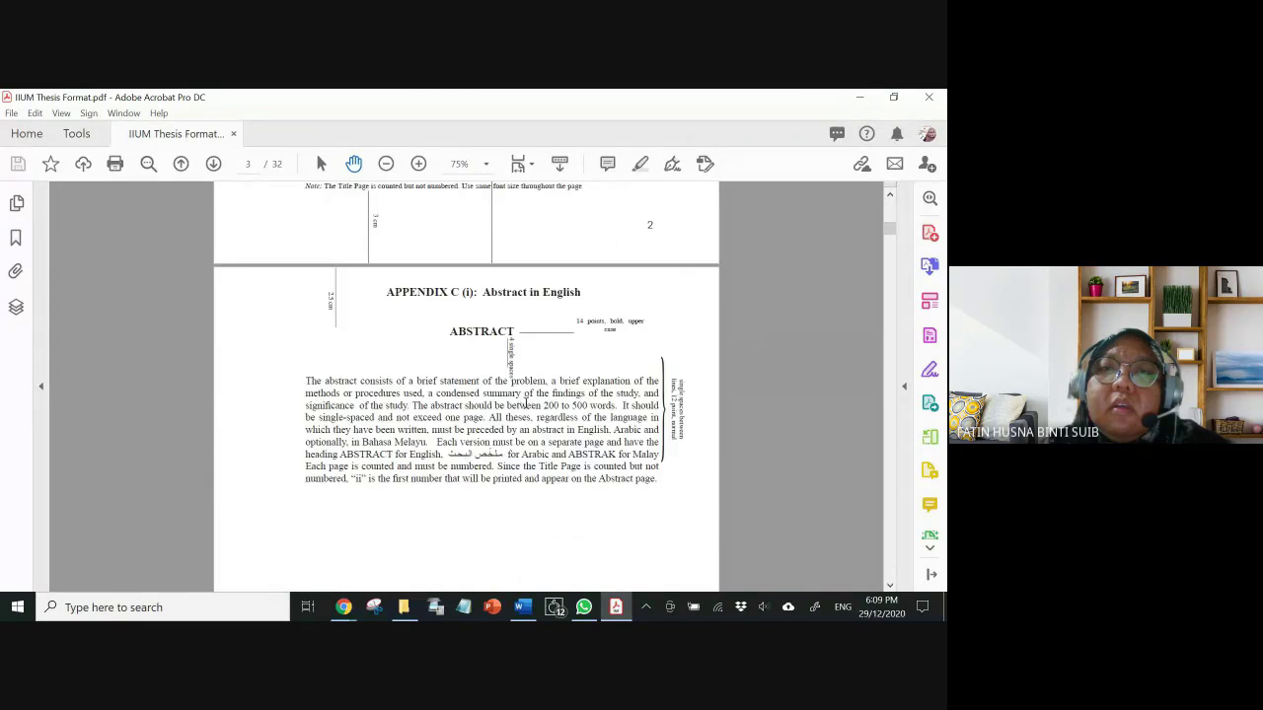
scroll(526, 402, "up", 10)
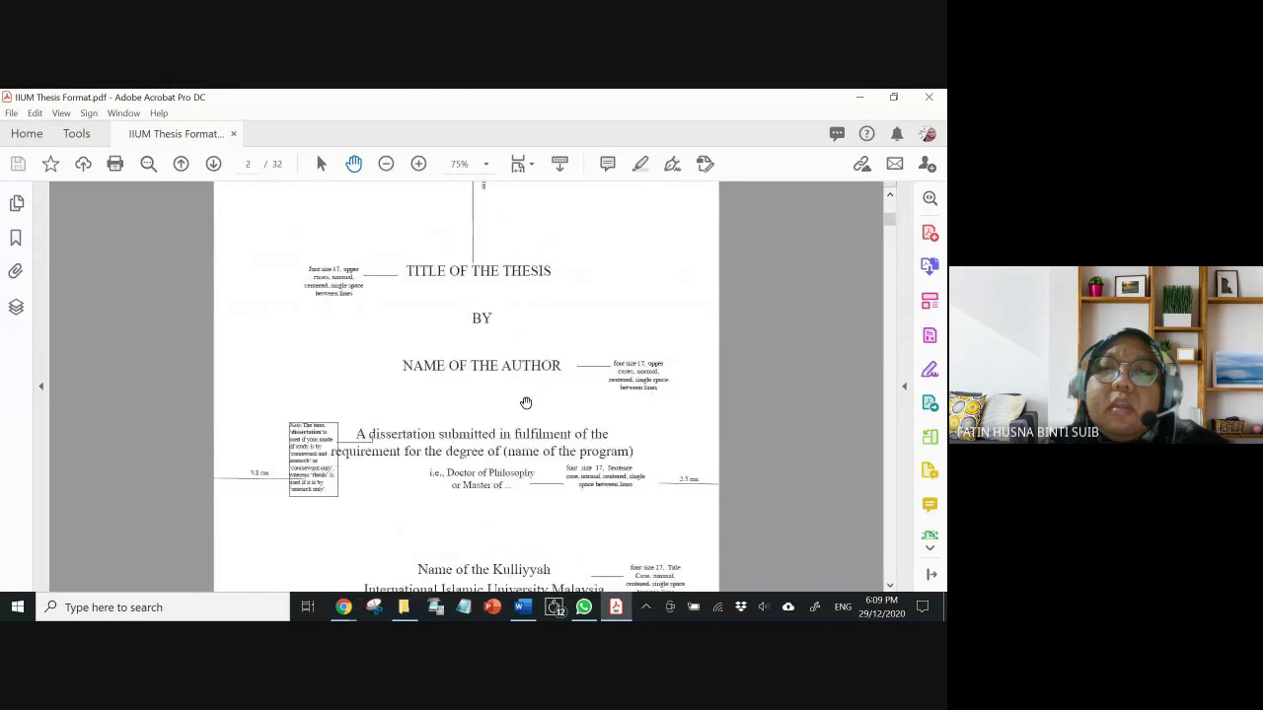
scroll(526, 402, "down", 5)
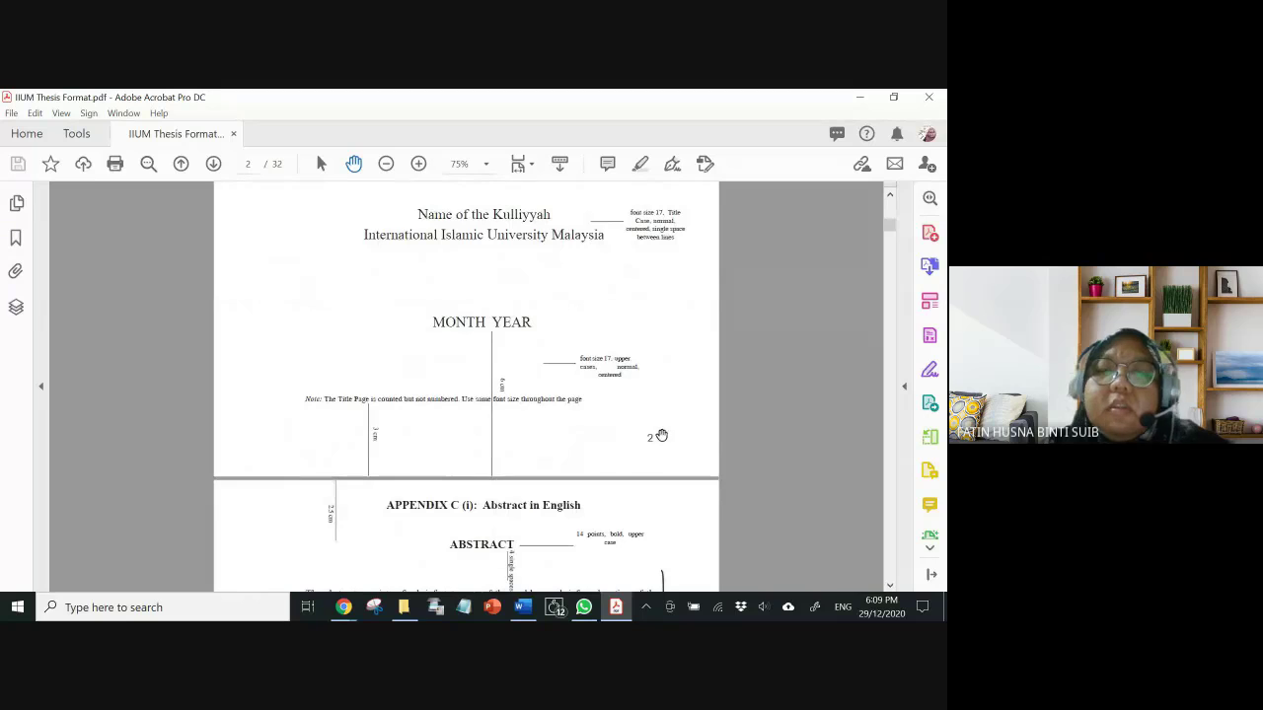
mouse_move(668, 432)
left_mouse_down()
mouse_move(642, 435)
mouse_move(665, 434)
left_mouse_up()
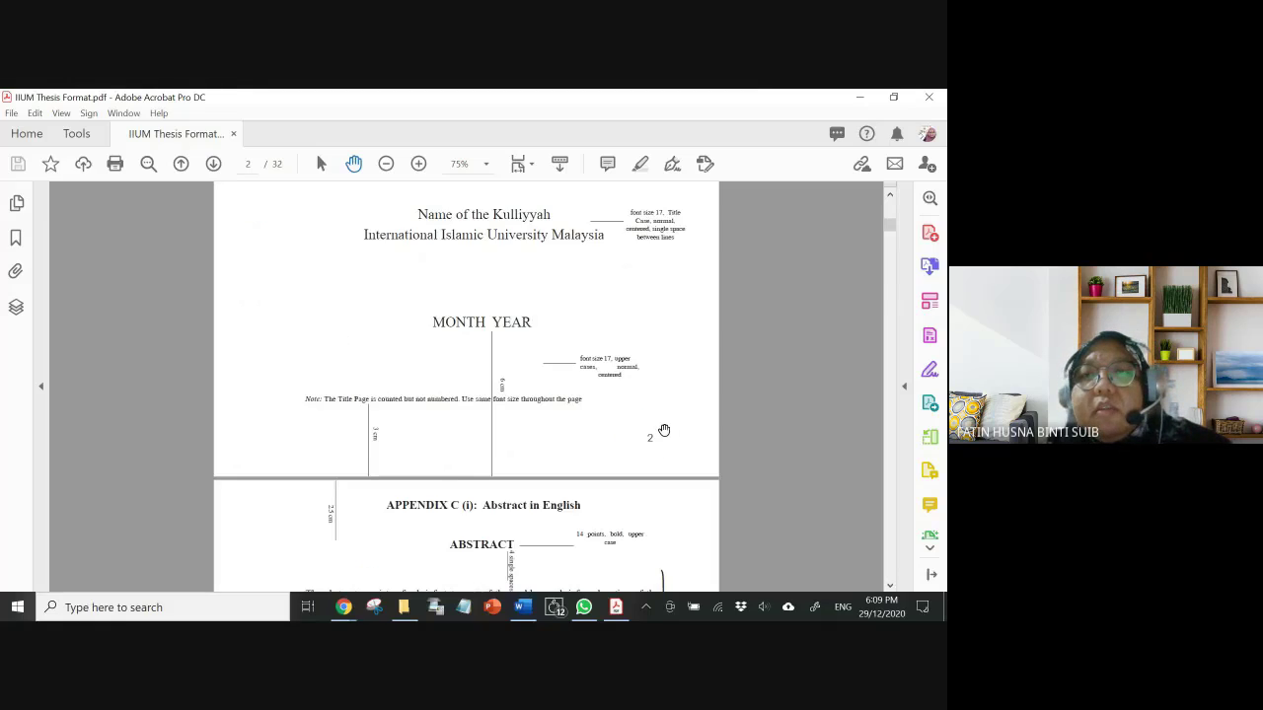
- Cross out the page number 1 on the PDF's first page with two red strokes
scroll(651, 438, "up", 10)
scroll(655, 431, "up", 3)
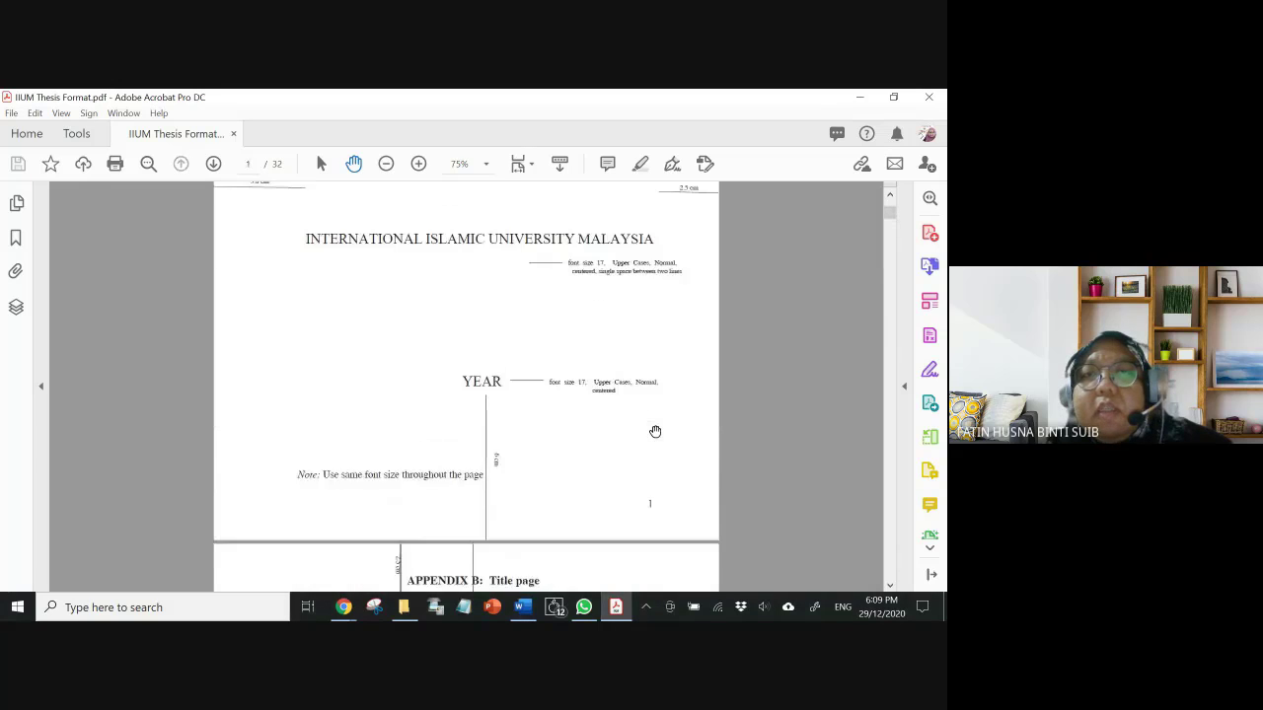
scroll(655, 431, "down", 3)
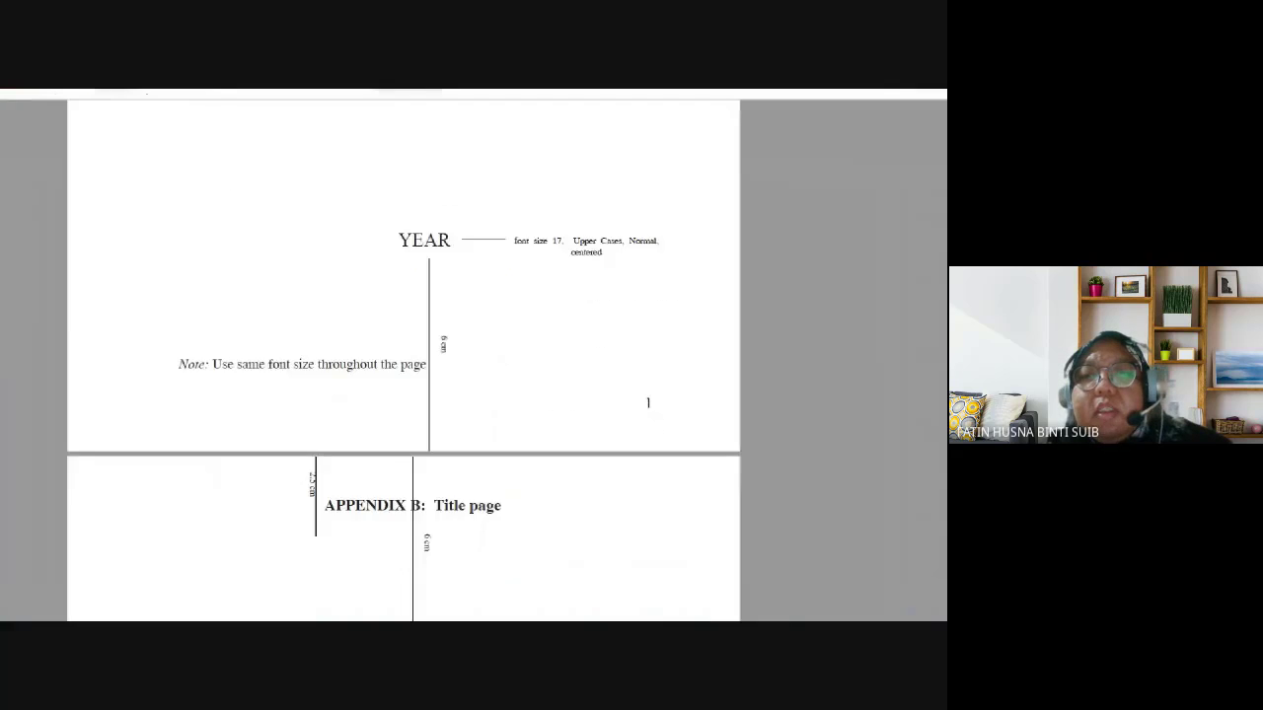
left_click_drag(658, 397, 617, 420)
left_click_drag(614, 371, 677, 424)
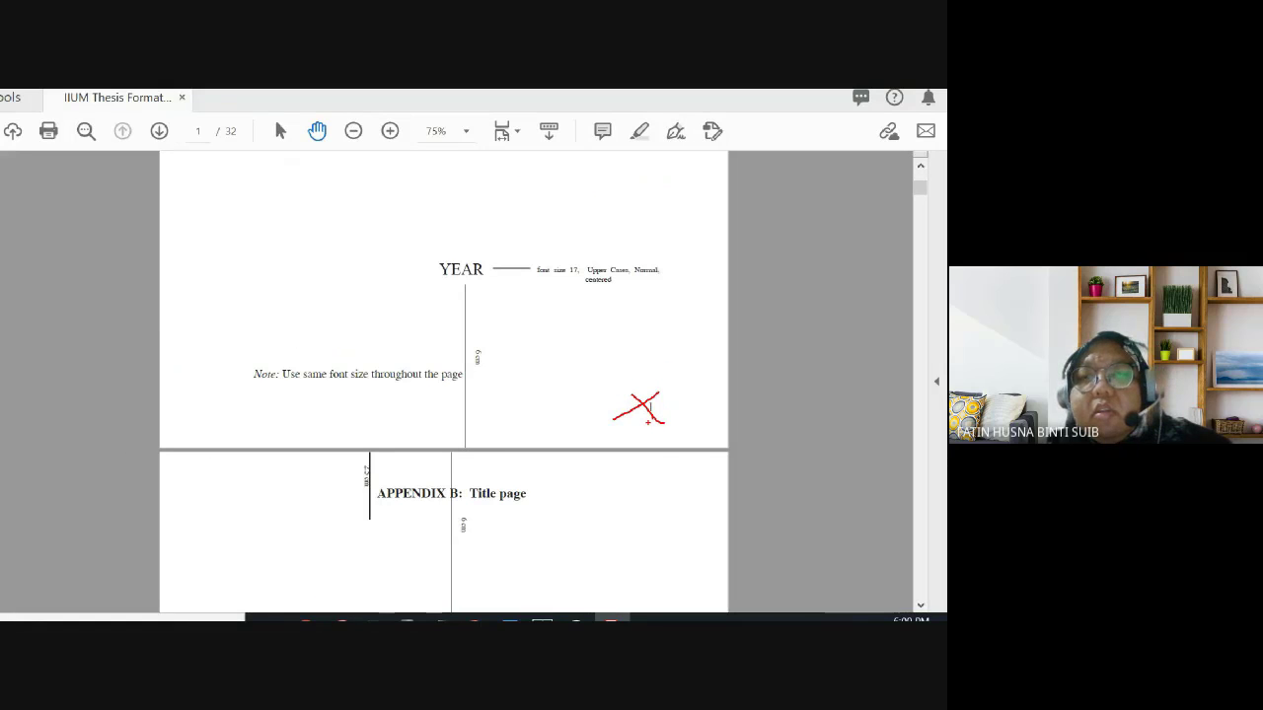
- Examine the page-numbering note at the foot of the English abstract page in Appendix C (i)
scroll(645, 431, "down", 15)
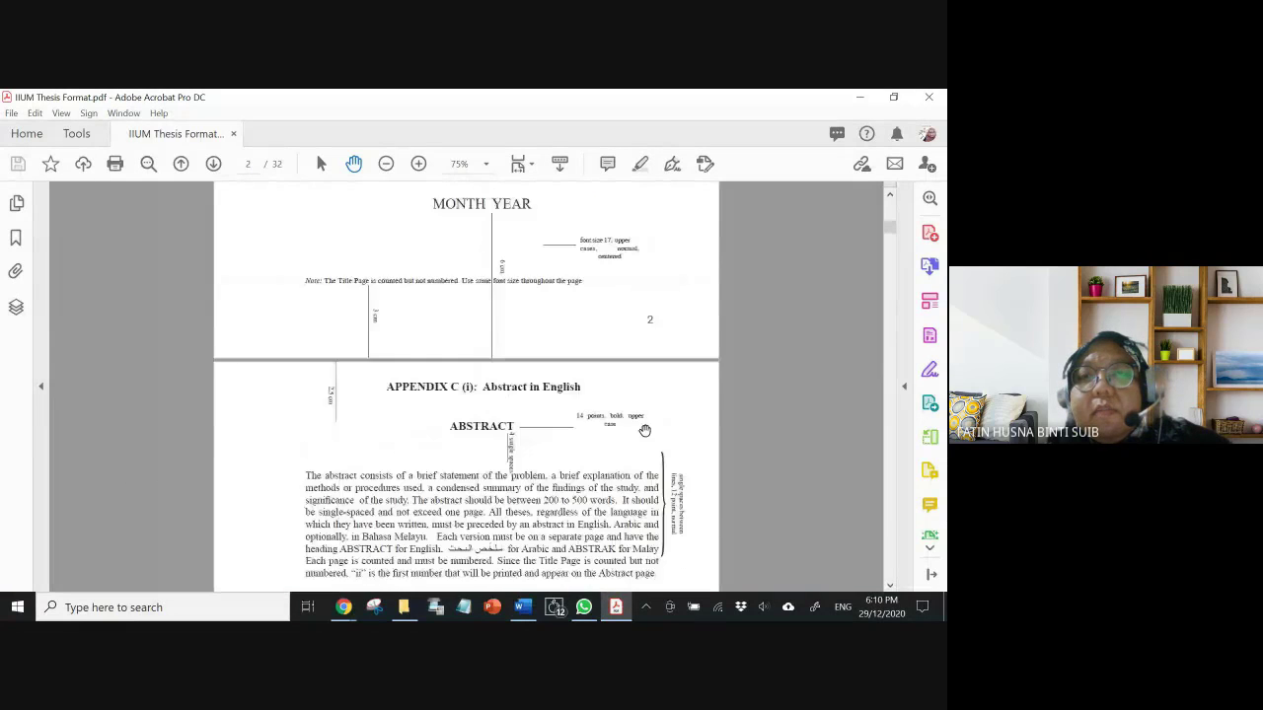
scroll(645, 430, "down", 4)
scroll(533, 375, "down", 4)
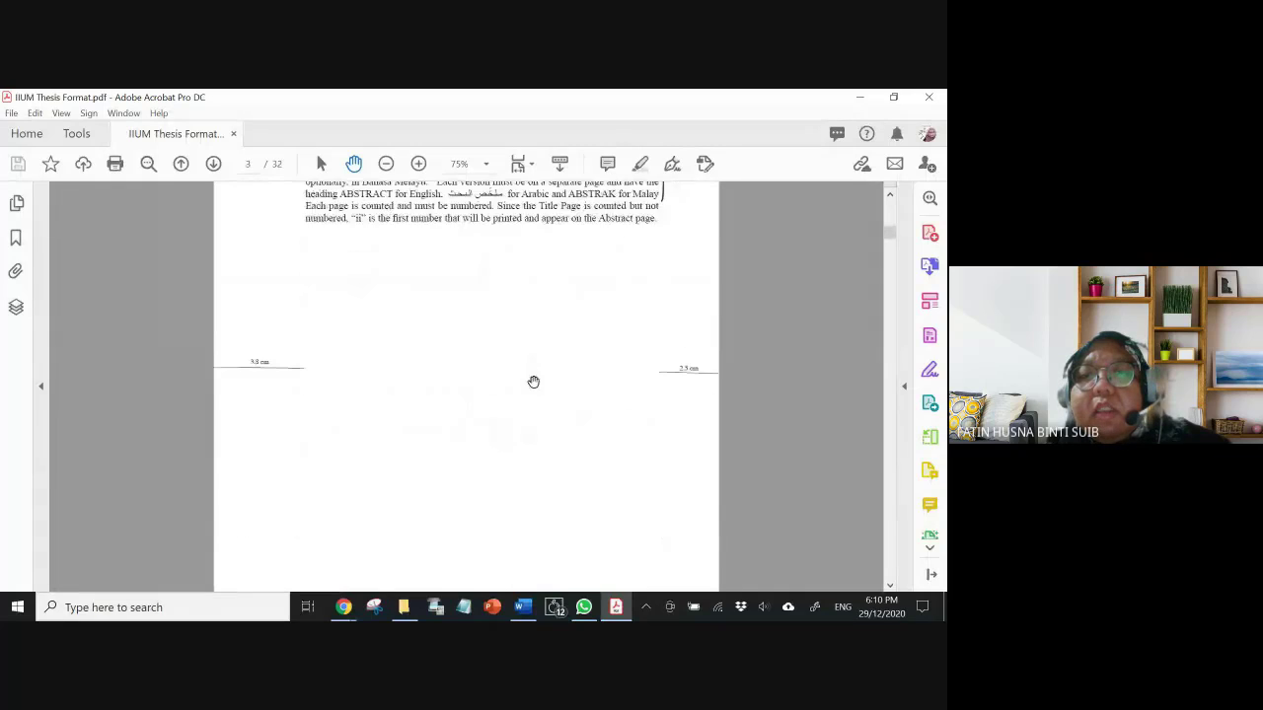
scroll(614, 507, "down", 3)
scroll(642, 530, "down", 2)
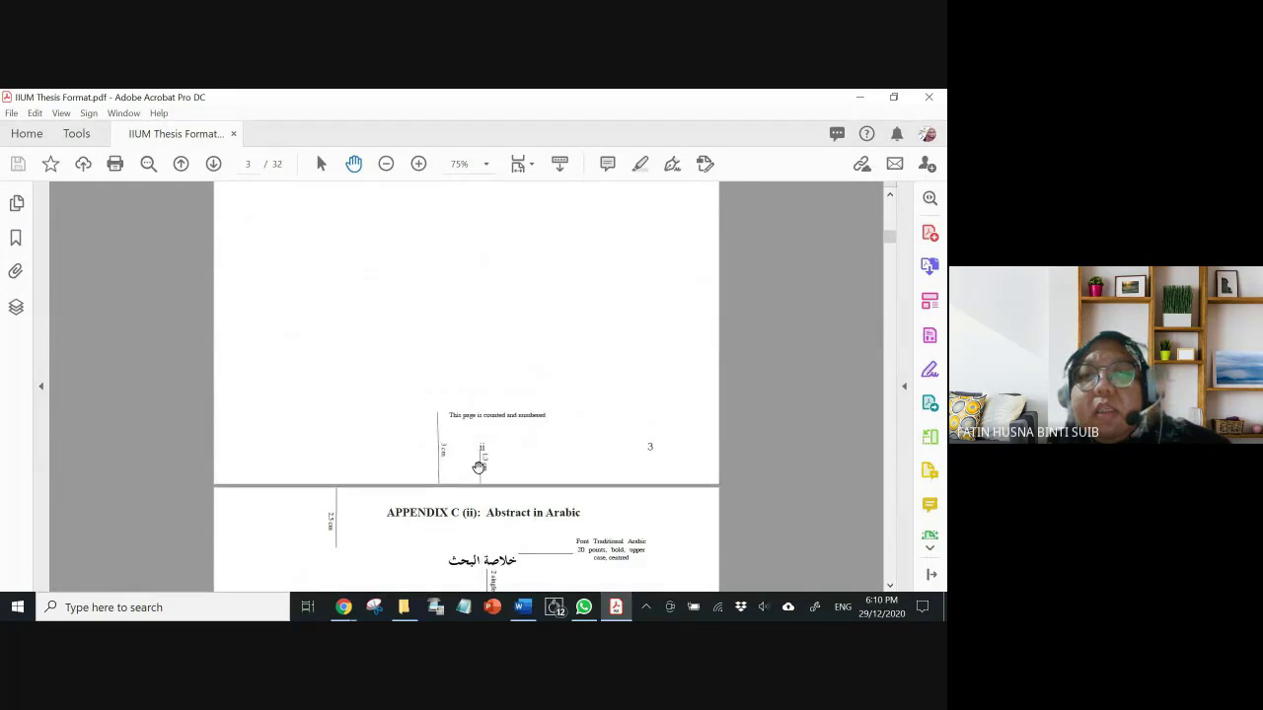
- Examine the page numbering at the foot of the abstract, approval and following preliminary pages, through the copyright pages, in IIUM Thesis Format.pdf
scroll(479, 467, "up", 10)
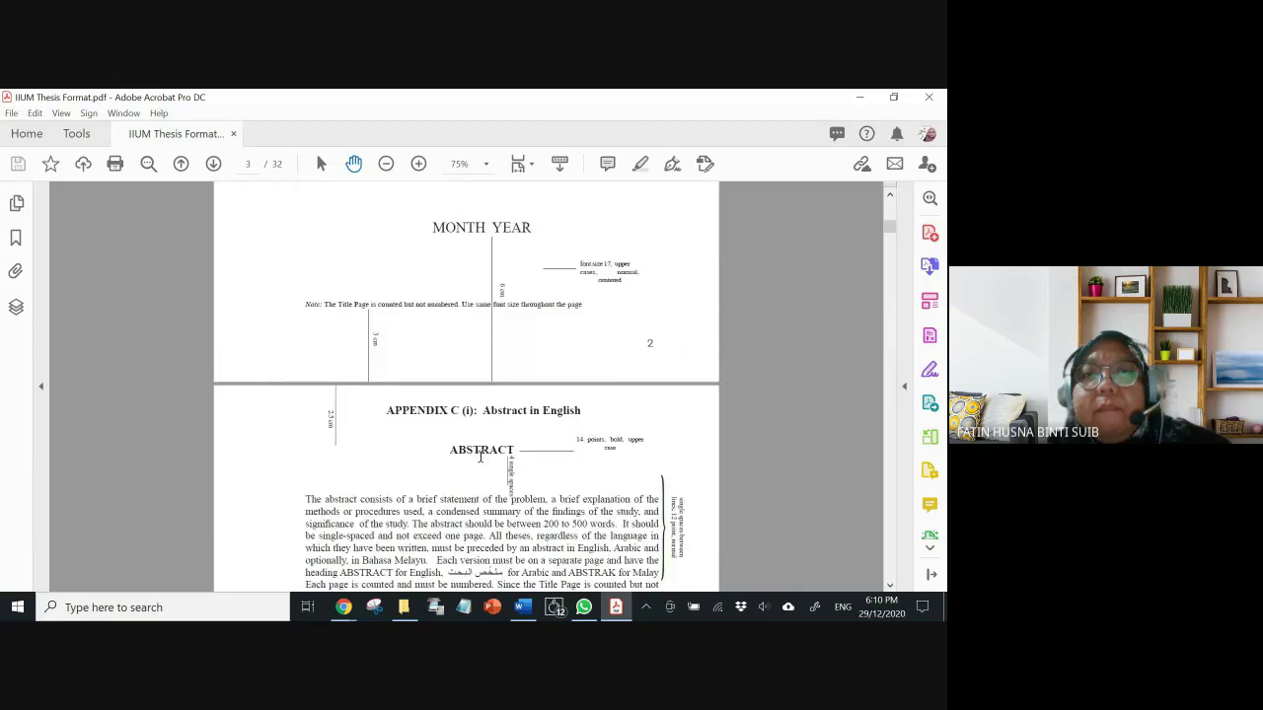
scroll(483, 456, "down", 10)
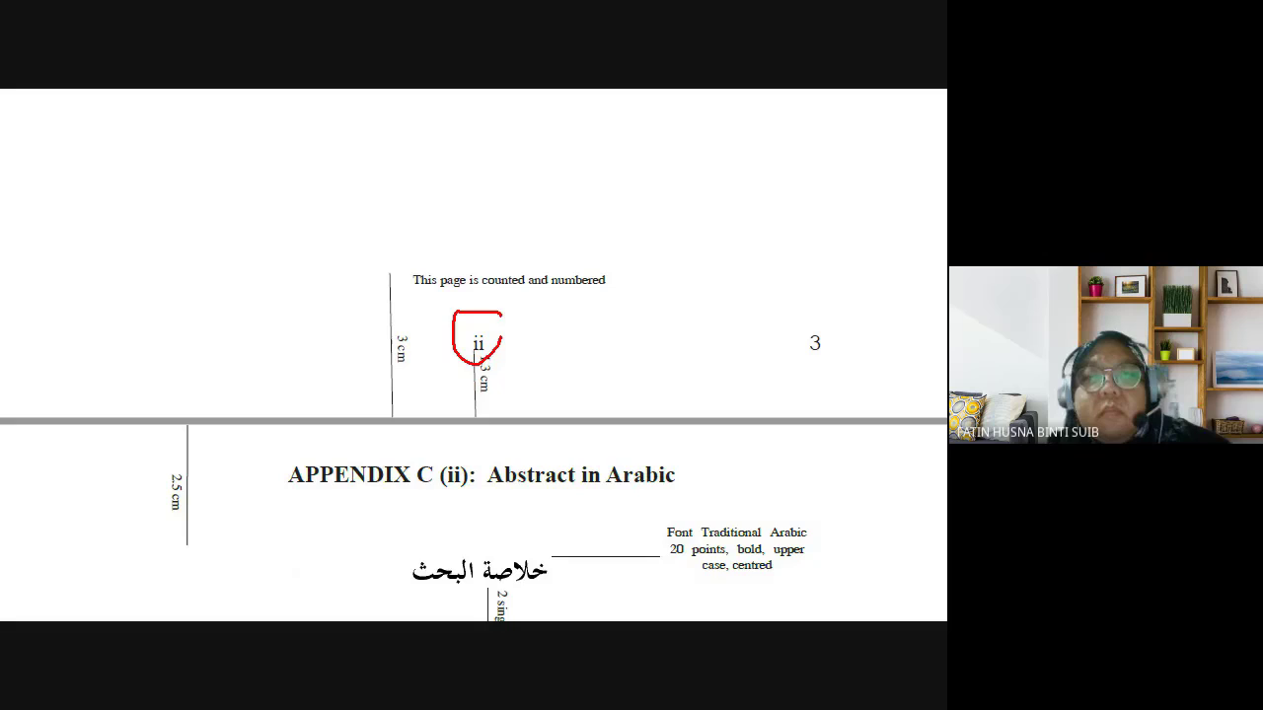
scroll(582, 442, "down", 5)
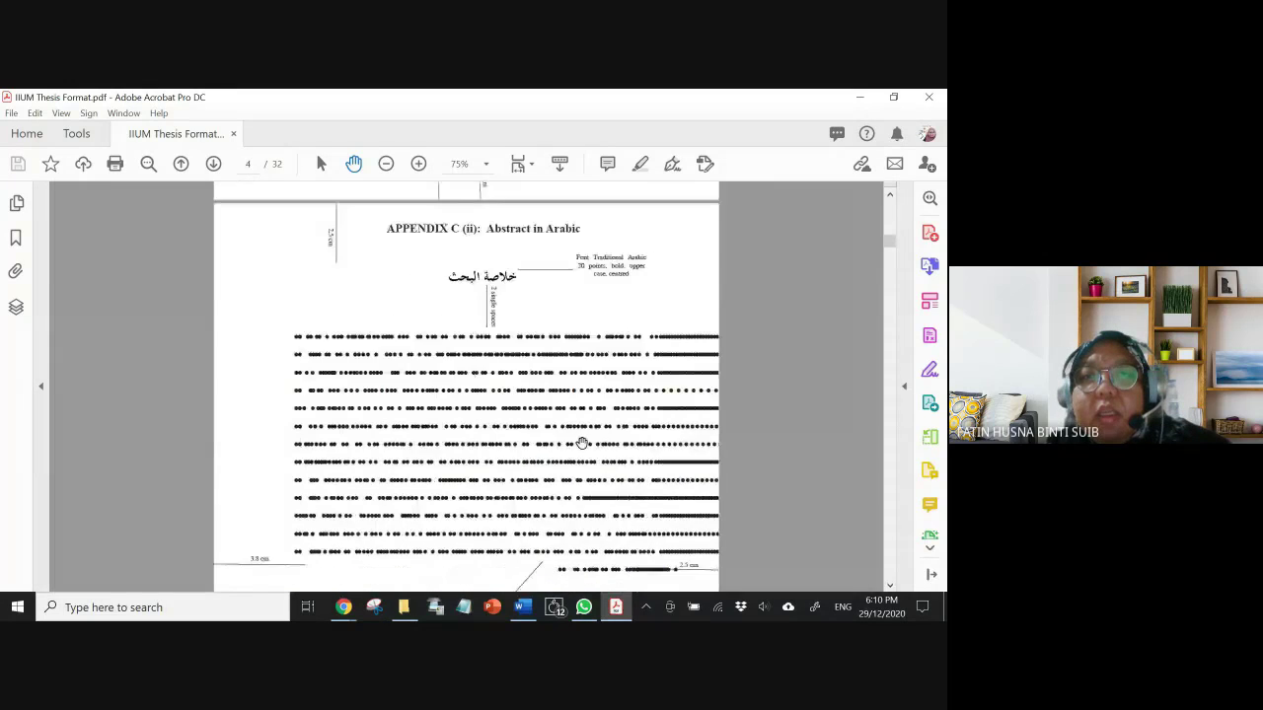
scroll(582, 443, "down", 15)
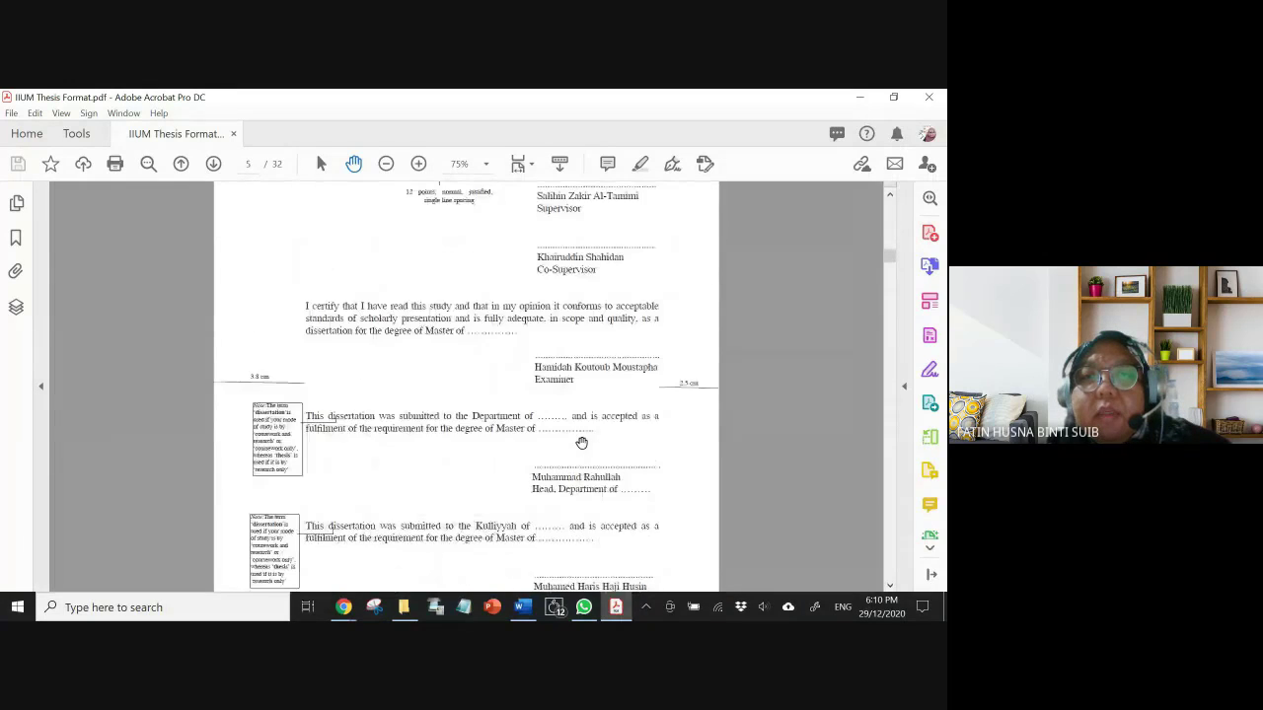
scroll(582, 442, "up", 12)
scroll(582, 442, "down", 4)
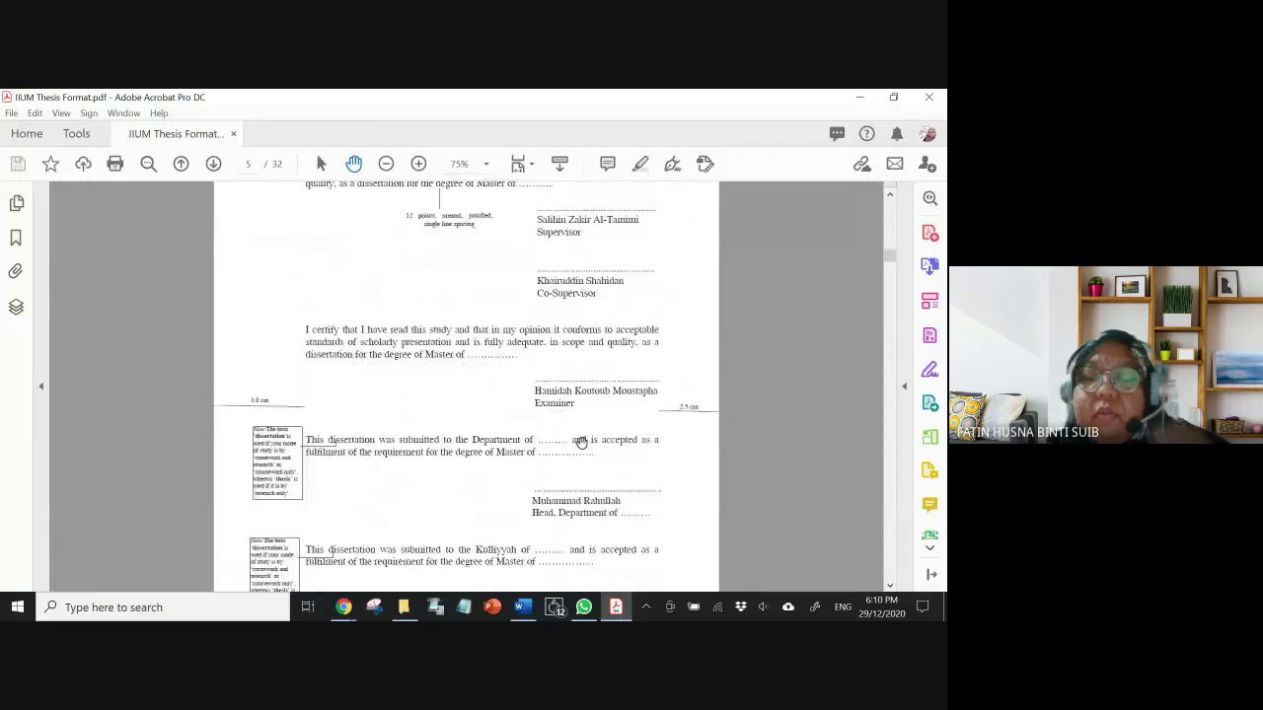
scroll(581, 443, "down", 10)
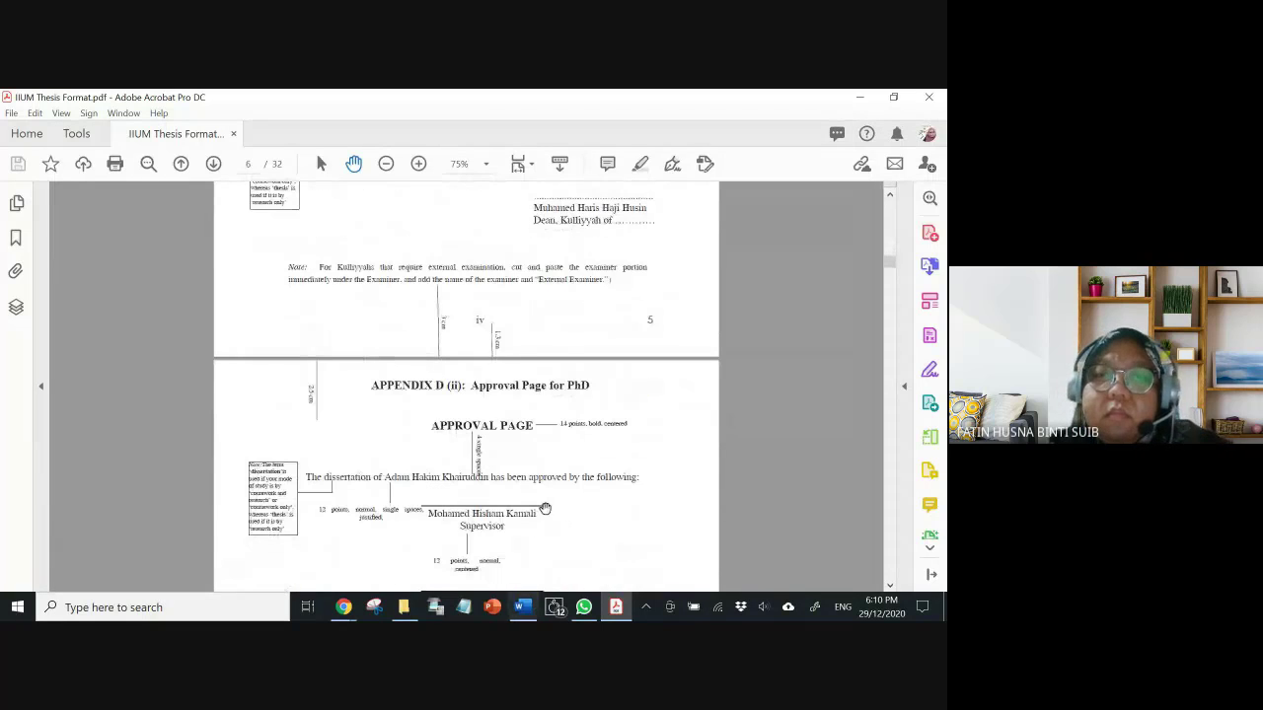
scroll(545, 508, "down", 15)
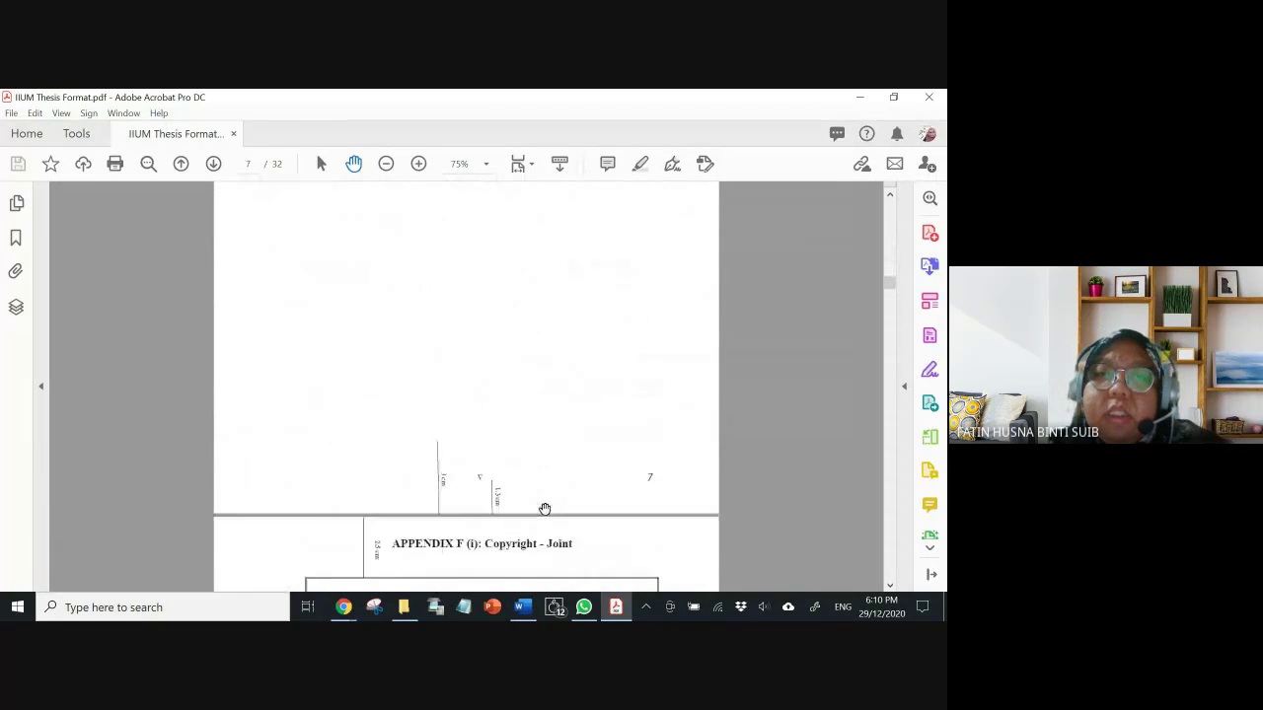
scroll(545, 509, "down", 12)
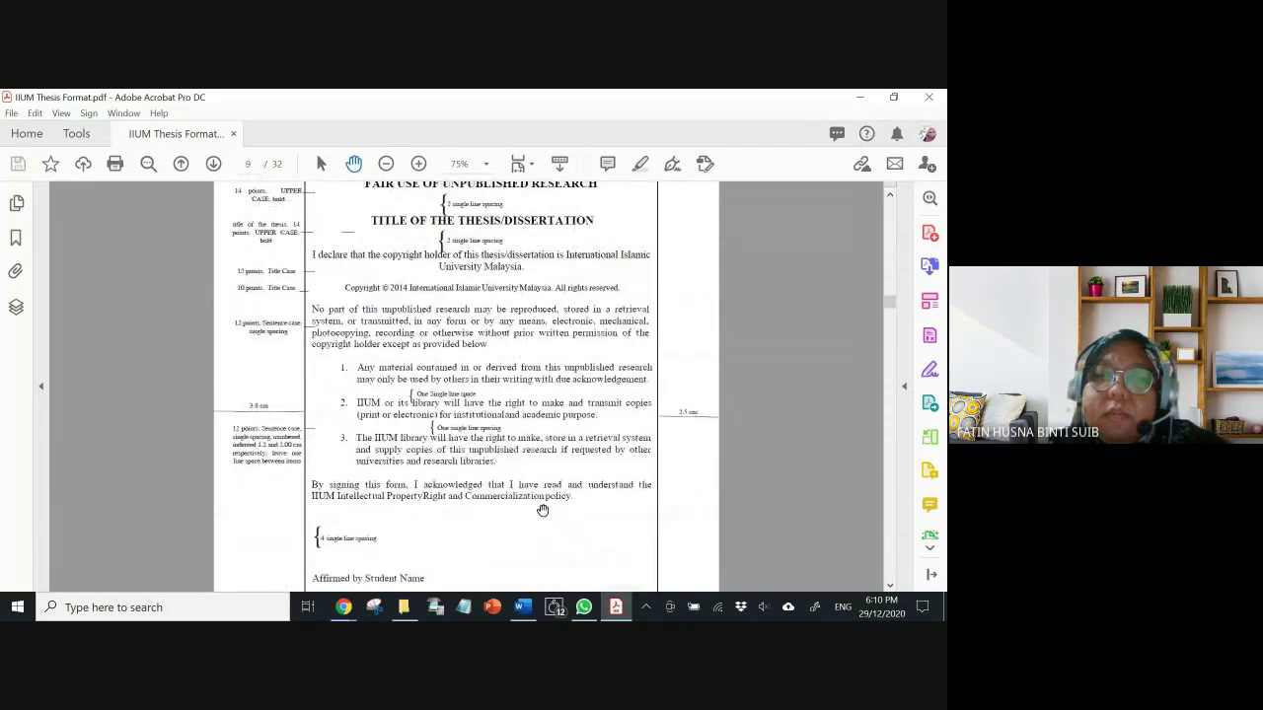
scroll(542, 510, "up", 2)
- Switch to TEMPLATE.docx in Word and check the page numbering at the foot of the table of contents page against the cover page
left_click(523, 607)
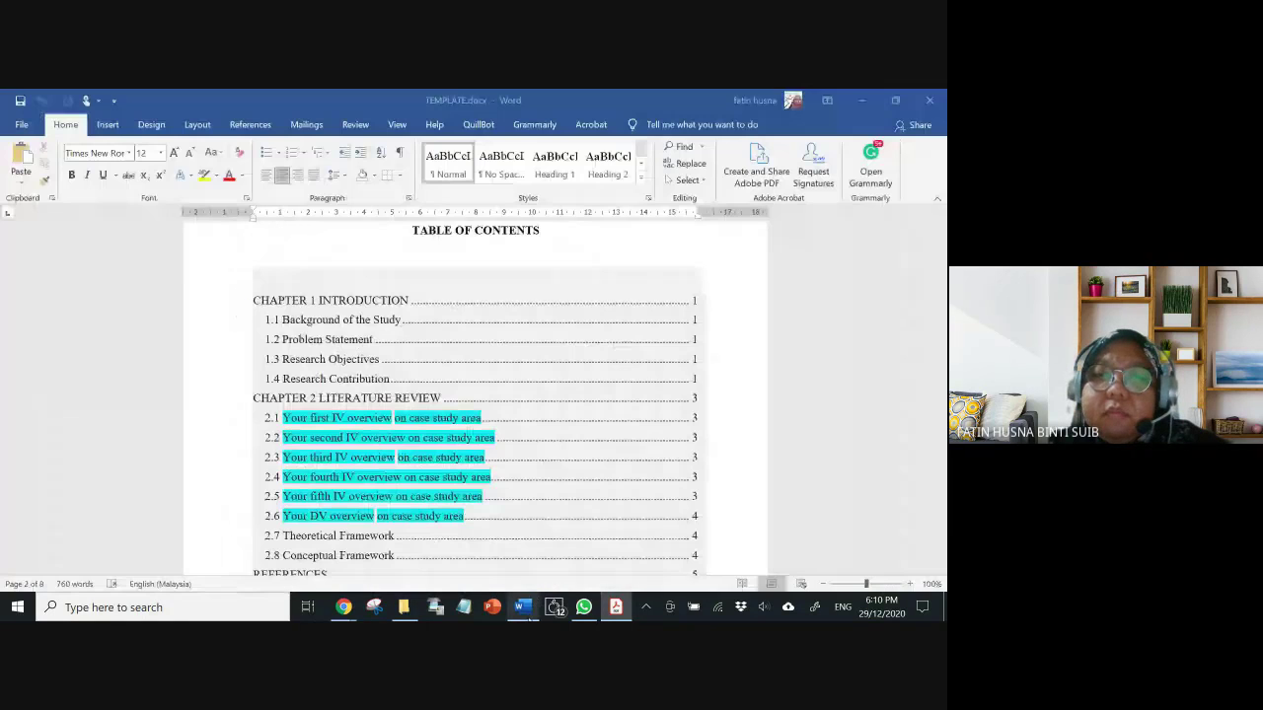
scroll(498, 402, "up", 10)
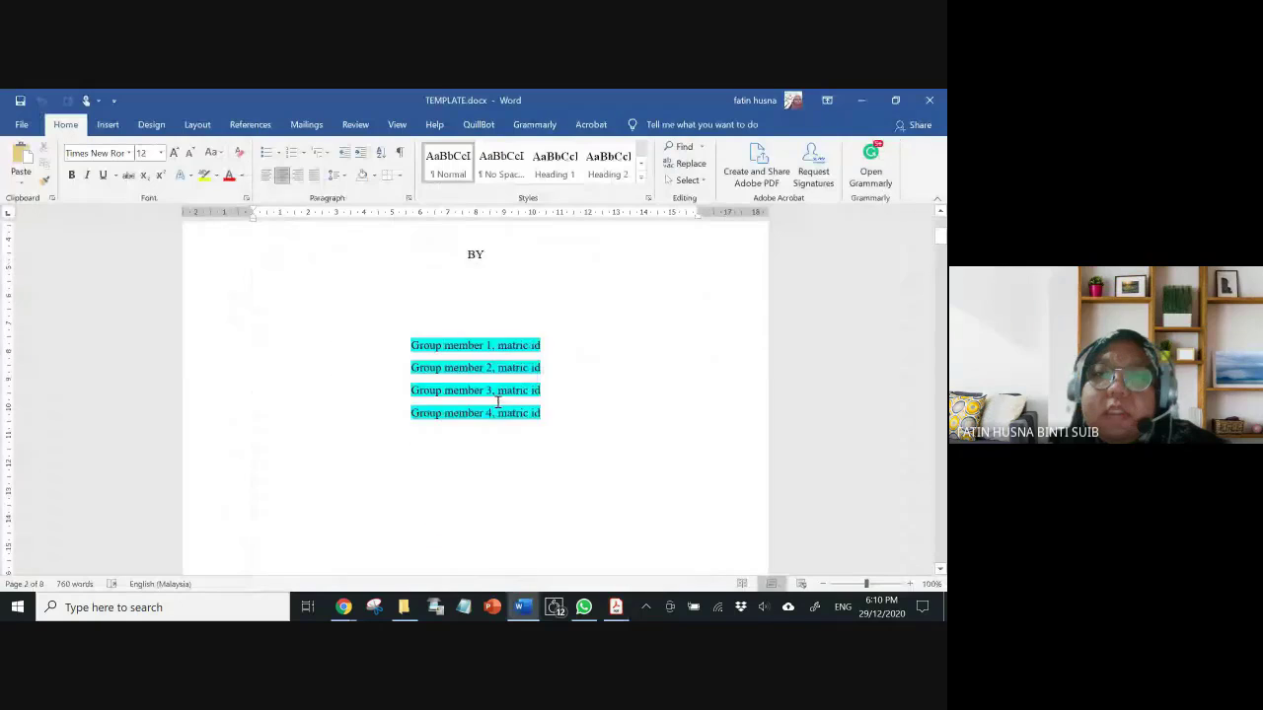
scroll(497, 402, "down", 15)
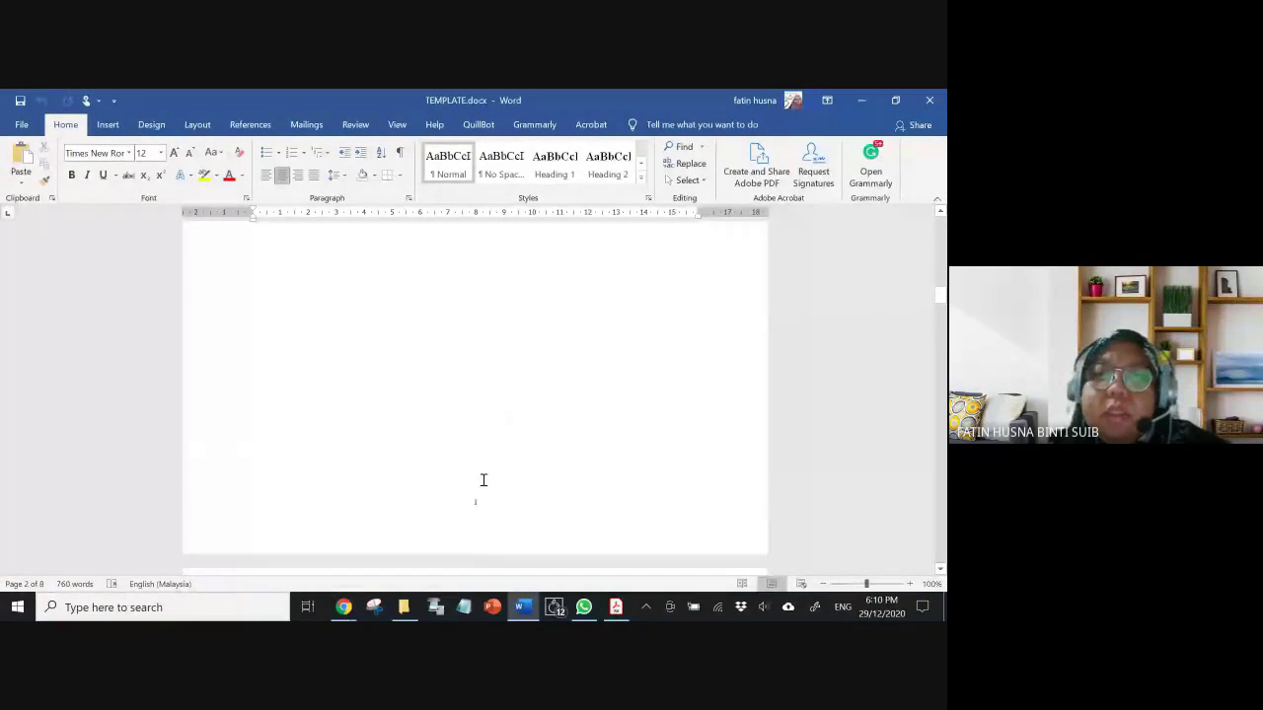
scroll(475, 477, "up", 5)
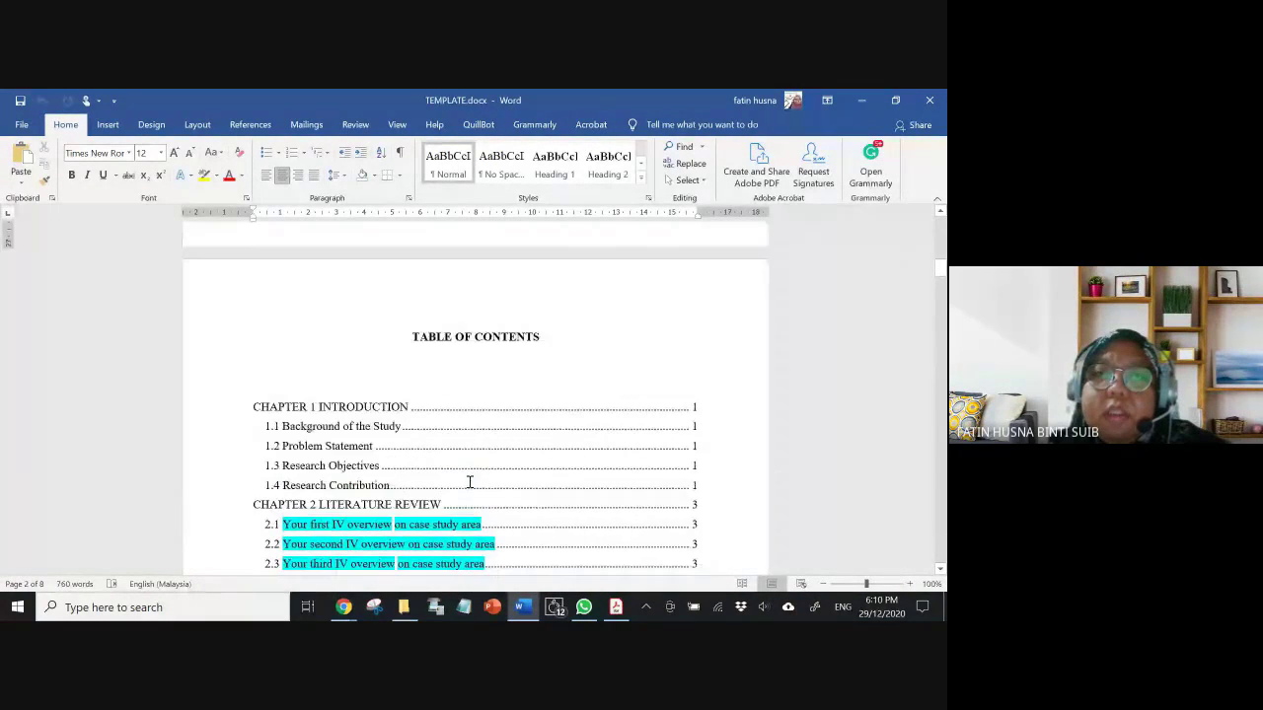
scroll(472, 479, "down", 5)
scroll(471, 479, "down", 2)
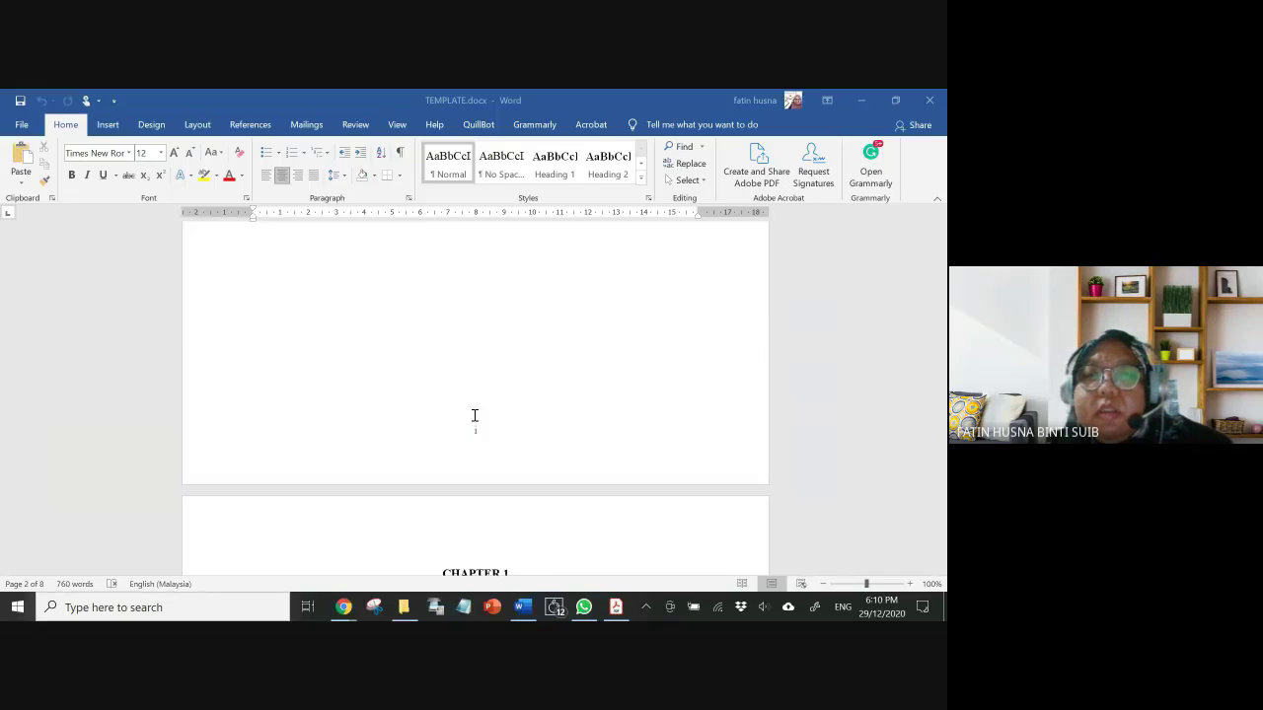
scroll(529, 441, "up", 7)
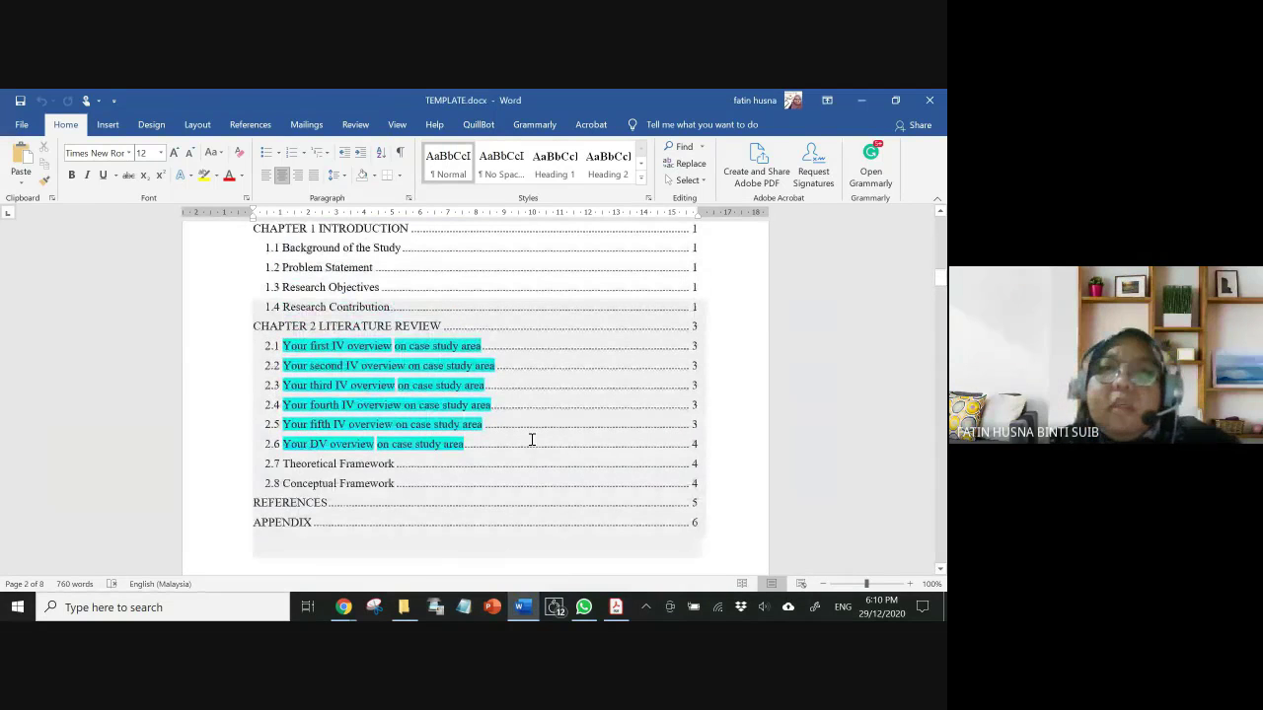
- Read through the chapter and section entries in the template's table of contents
scroll(531, 440, "up", 1)
scroll(530, 440, "up", 2)
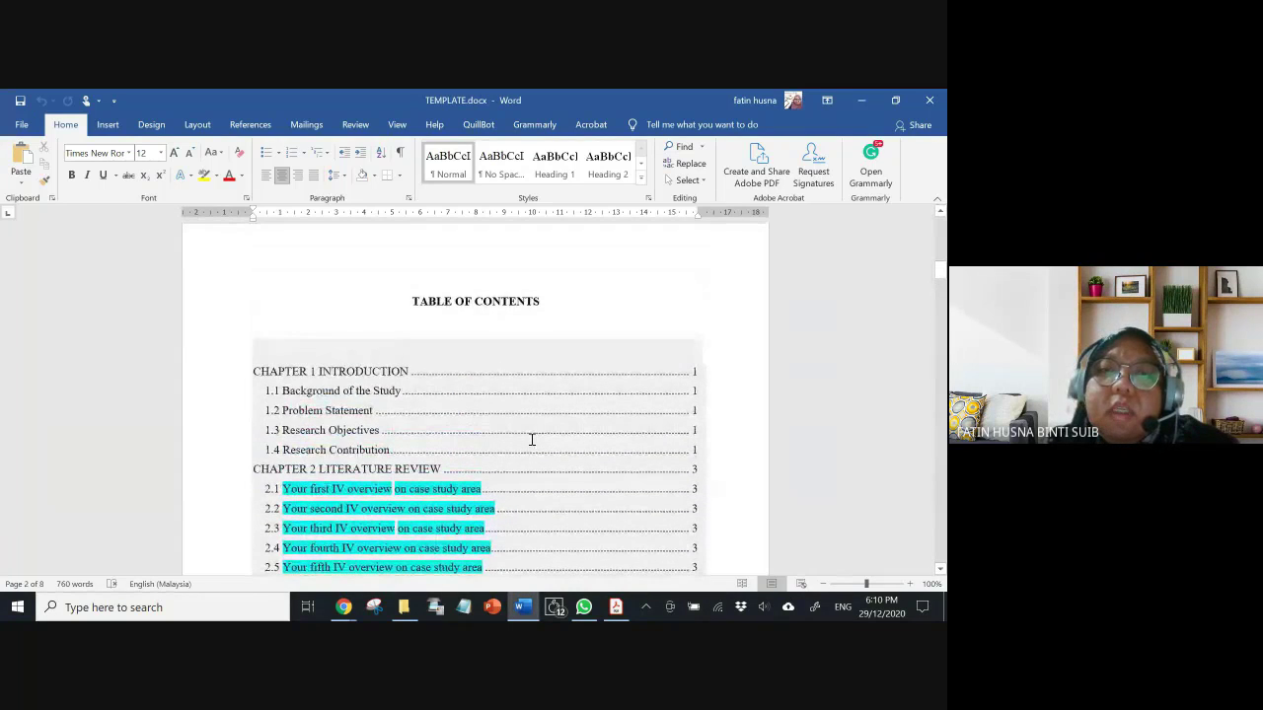
scroll(531, 440, "down", 1)
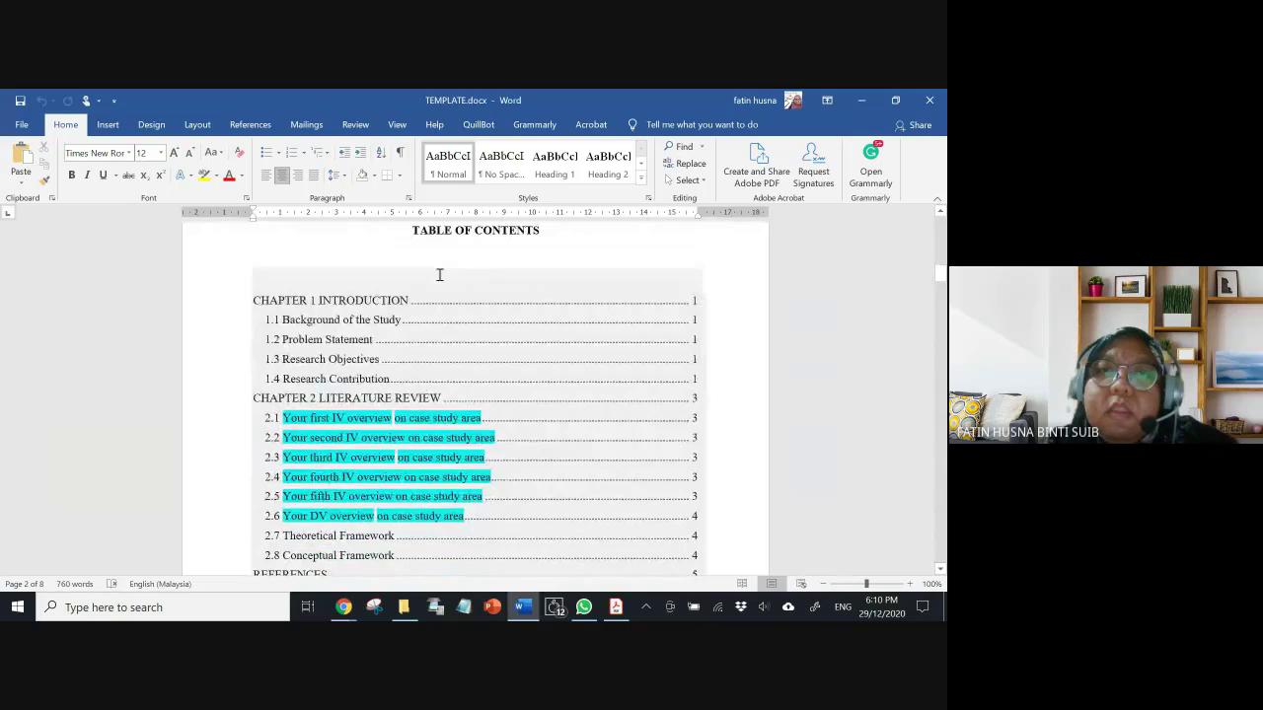
scroll(524, 326, "down", 1)
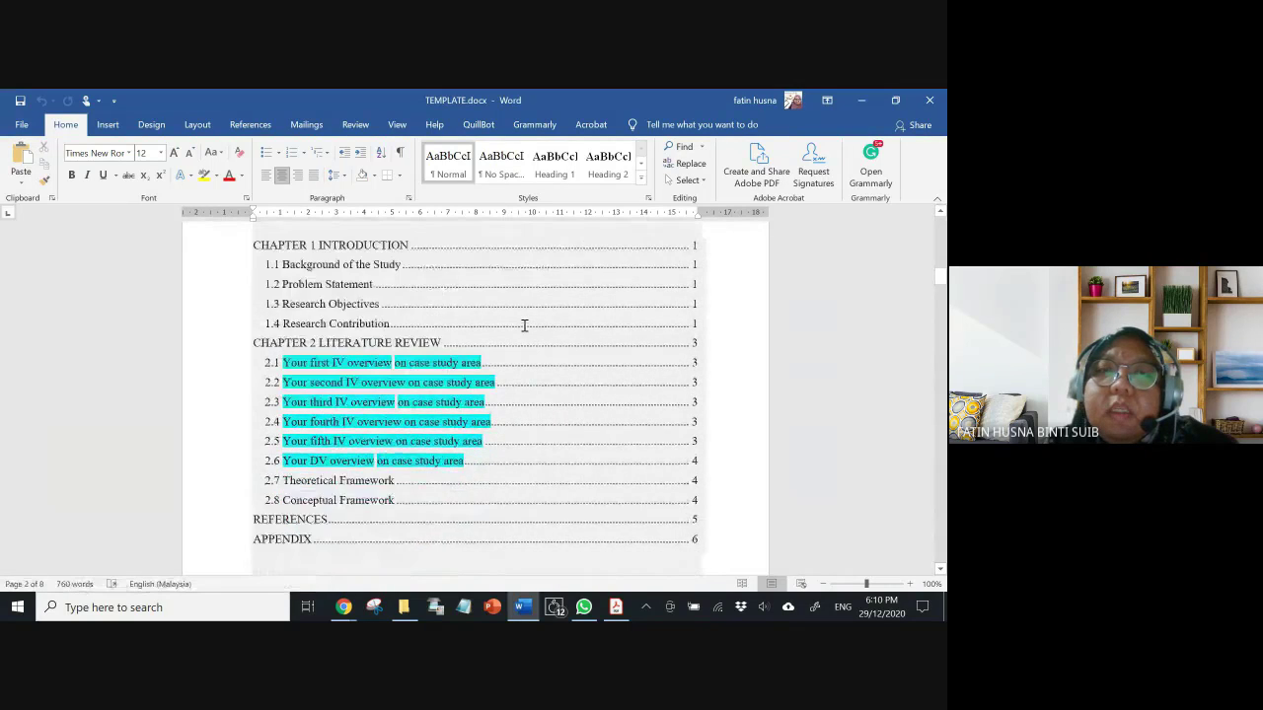
scroll(524, 325, "down", 1)
scroll(524, 325, "up", 2)
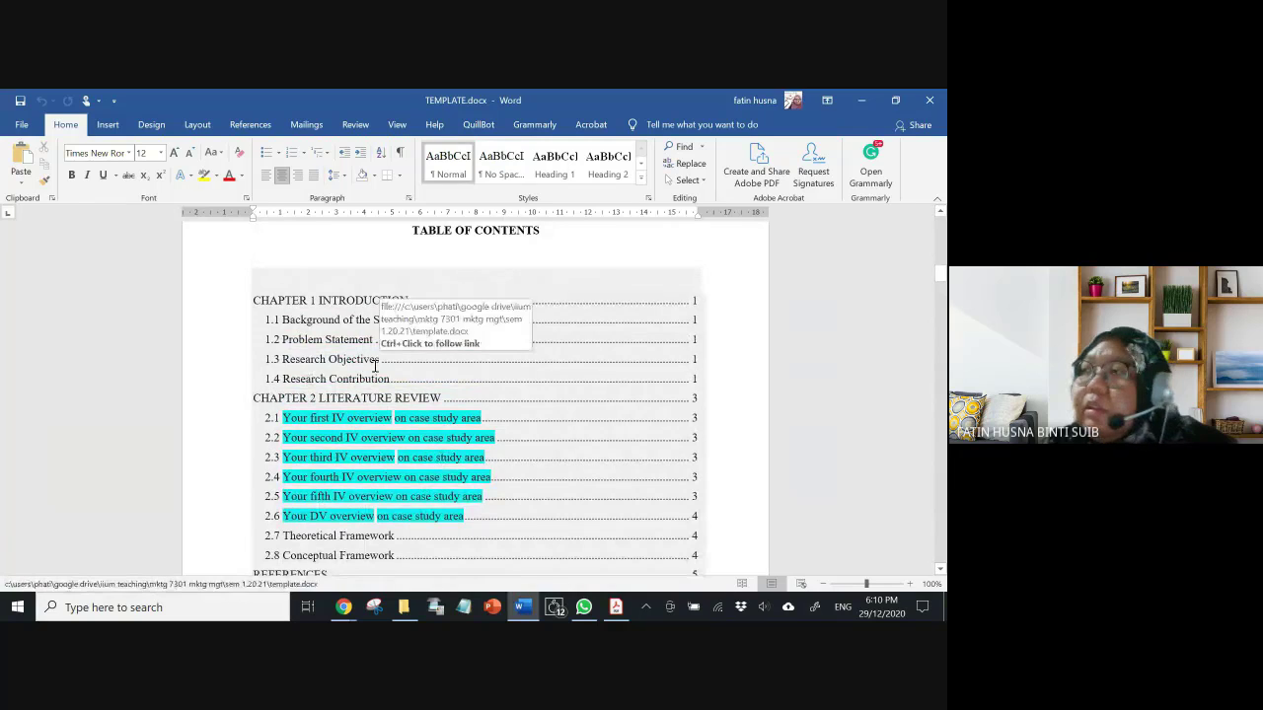
- Examine the Chapter 1 title and section headings, marking the Heading 1 style in red
scroll(375, 366, "down", 6)
scroll(375, 366, "down", 6)
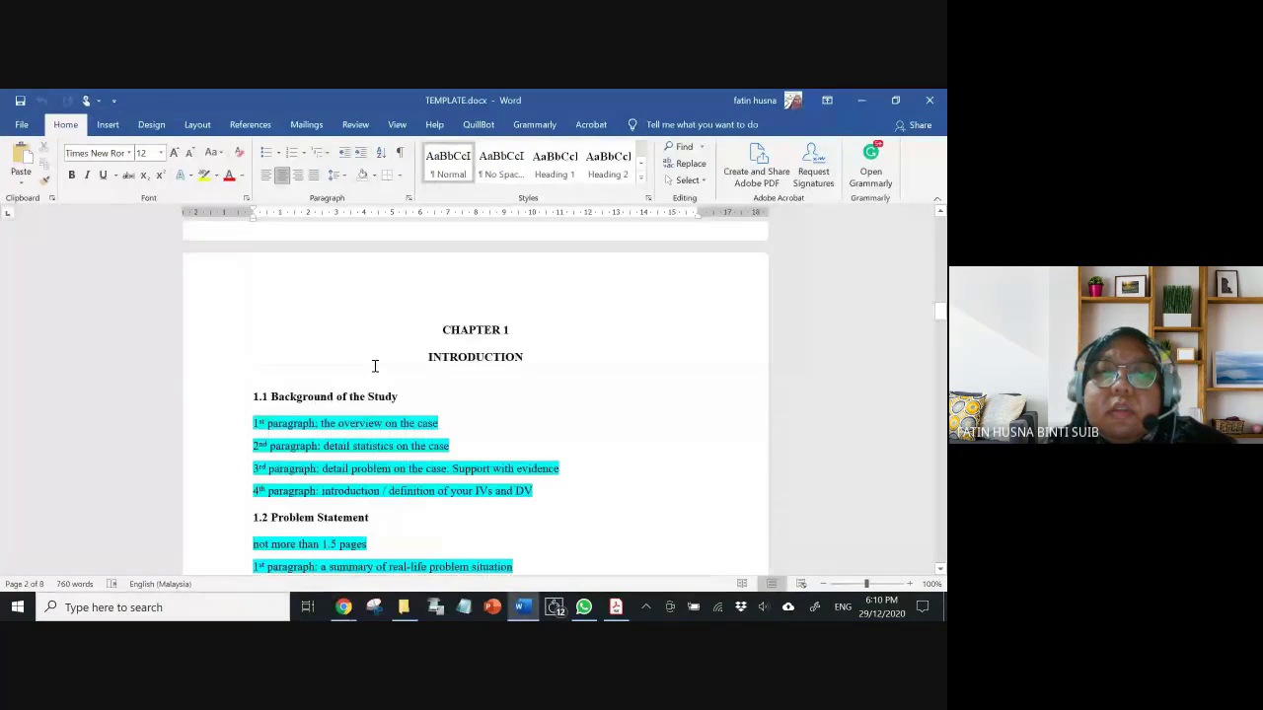
scroll(375, 366, "down", 1)
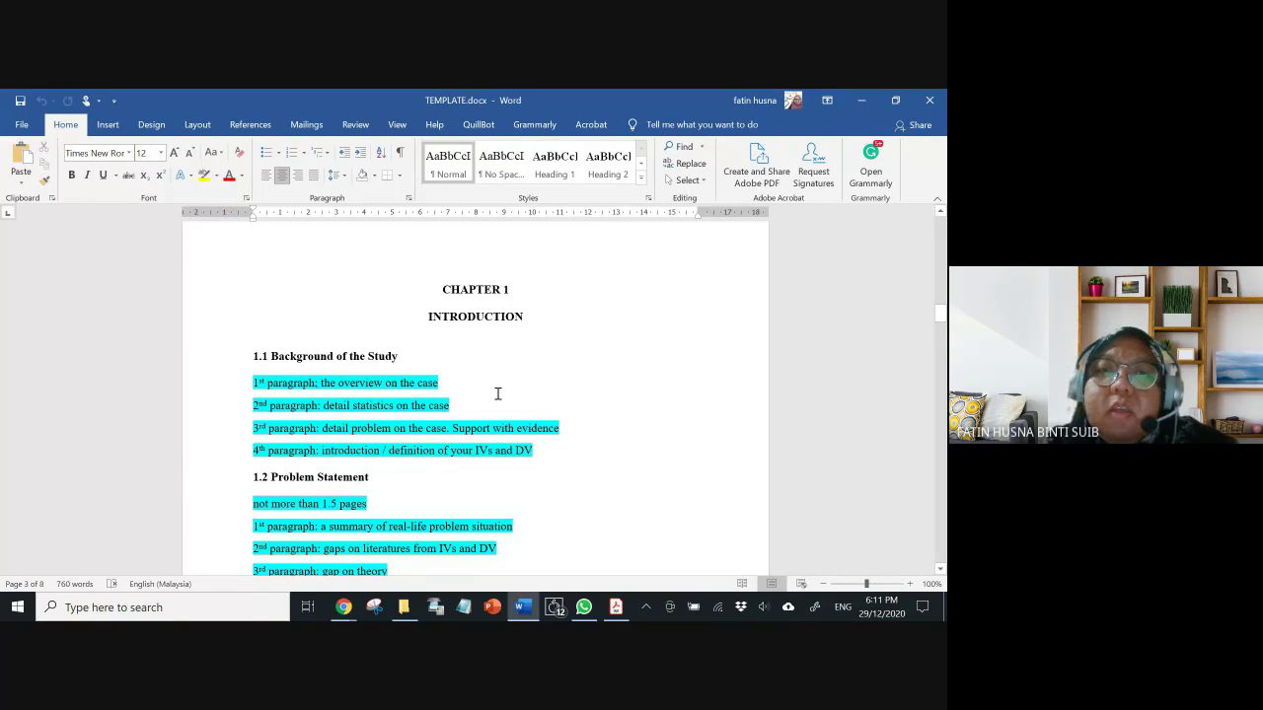
scroll(497, 394, "up", 1)
scroll(497, 394, "down", 1)
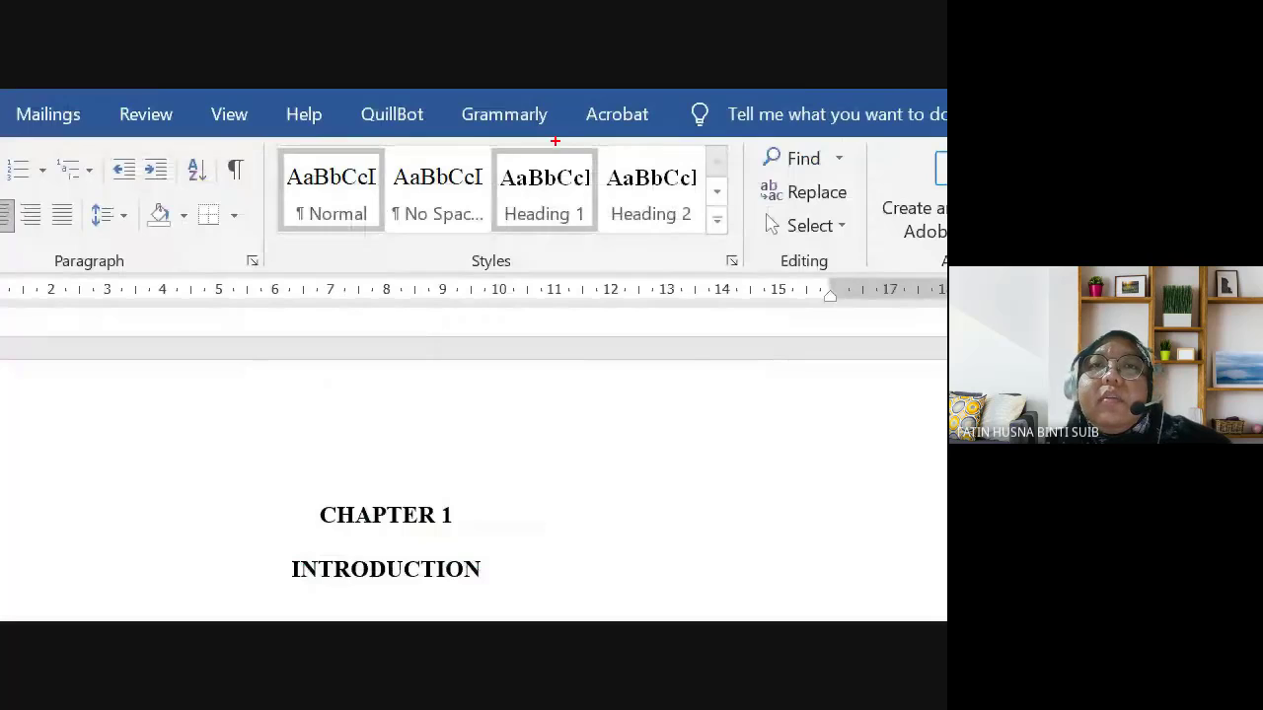
mouse_move(555, 141)
left_mouse_down()
mouse_move(197, 156)
mouse_move(761, 211)
mouse_move(393, 140)
left_mouse_up()
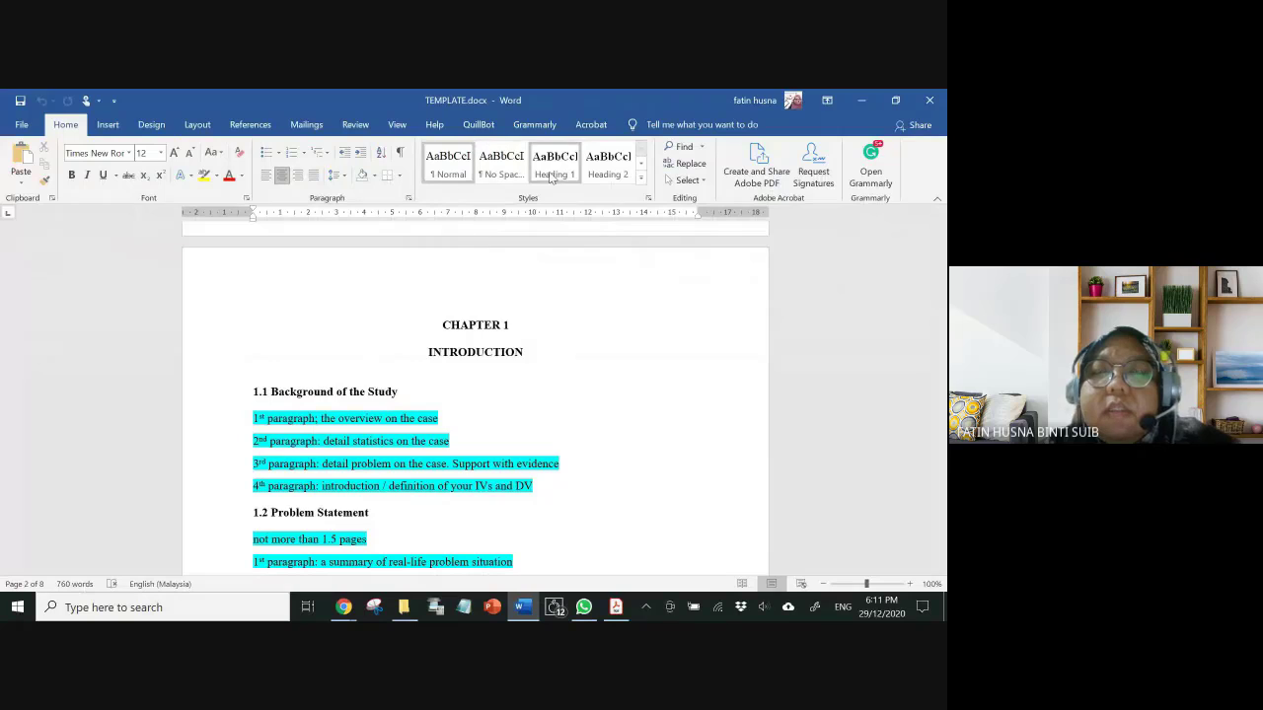
scroll(604, 330, "down", 2)
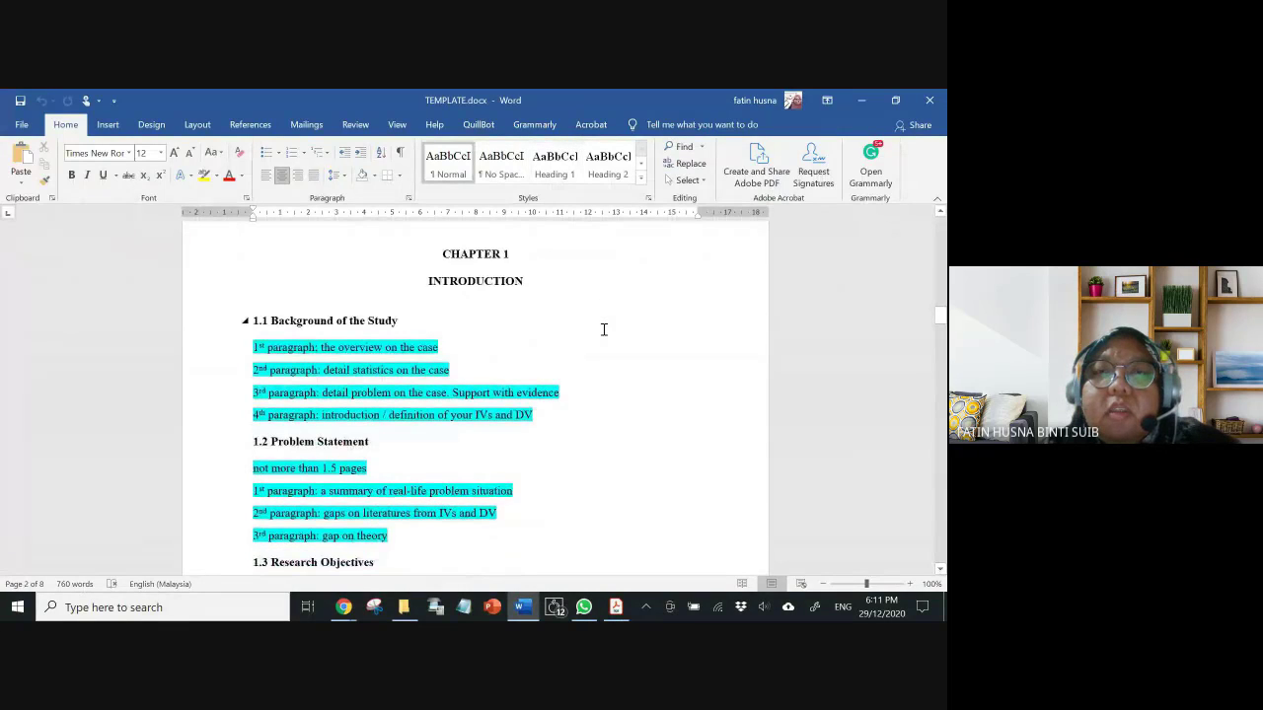
- Show the Navigation Pane beside the Chapter 1 page
scroll(604, 330, "up", 1)
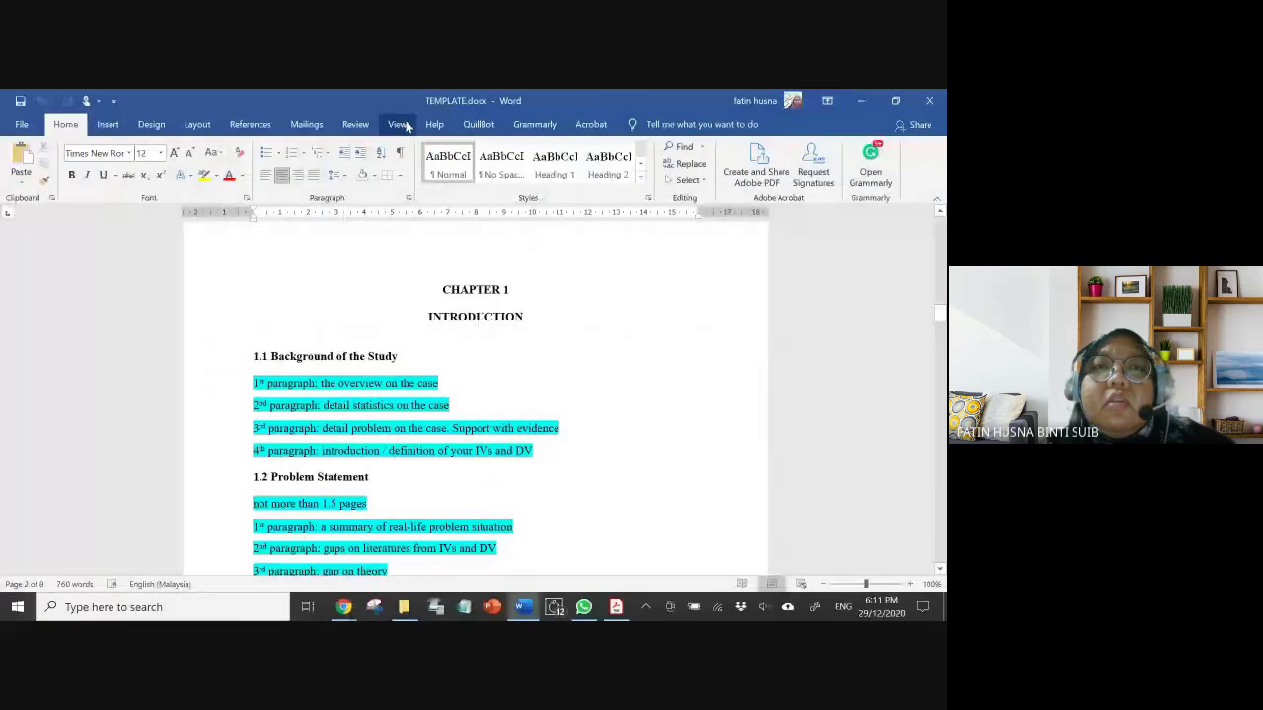
left_click(399, 126)
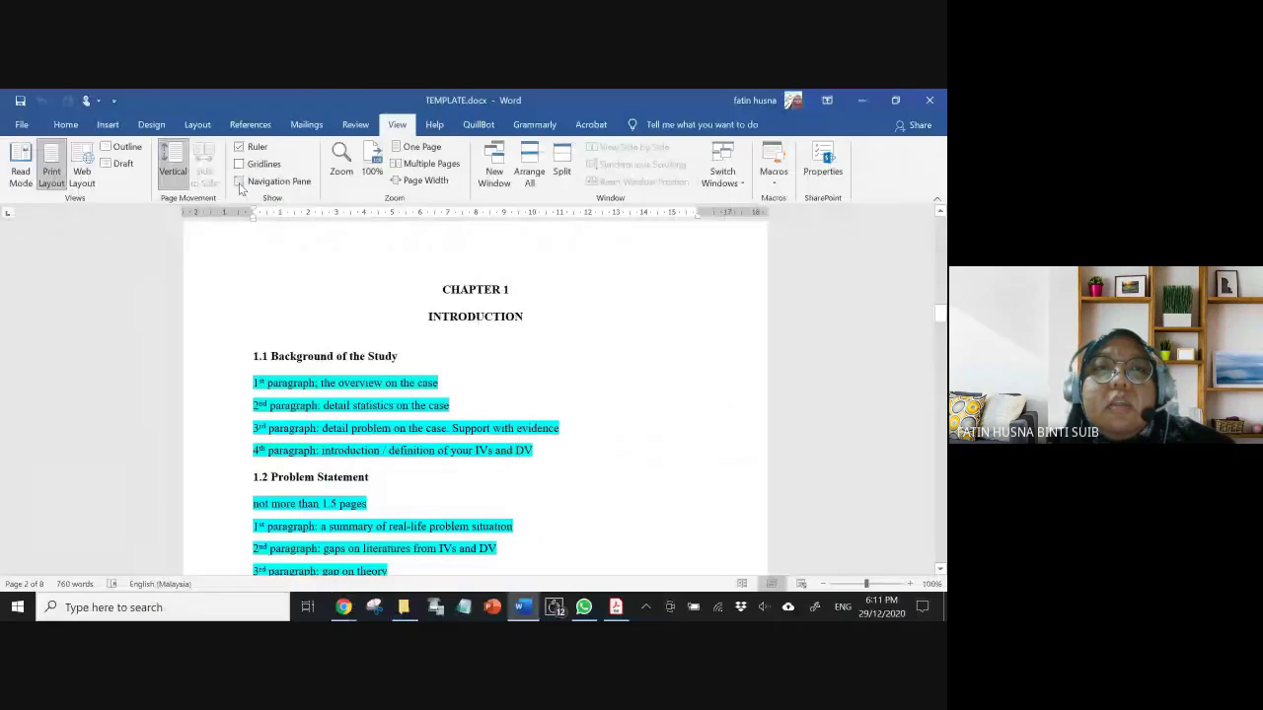
left_click(238, 182)
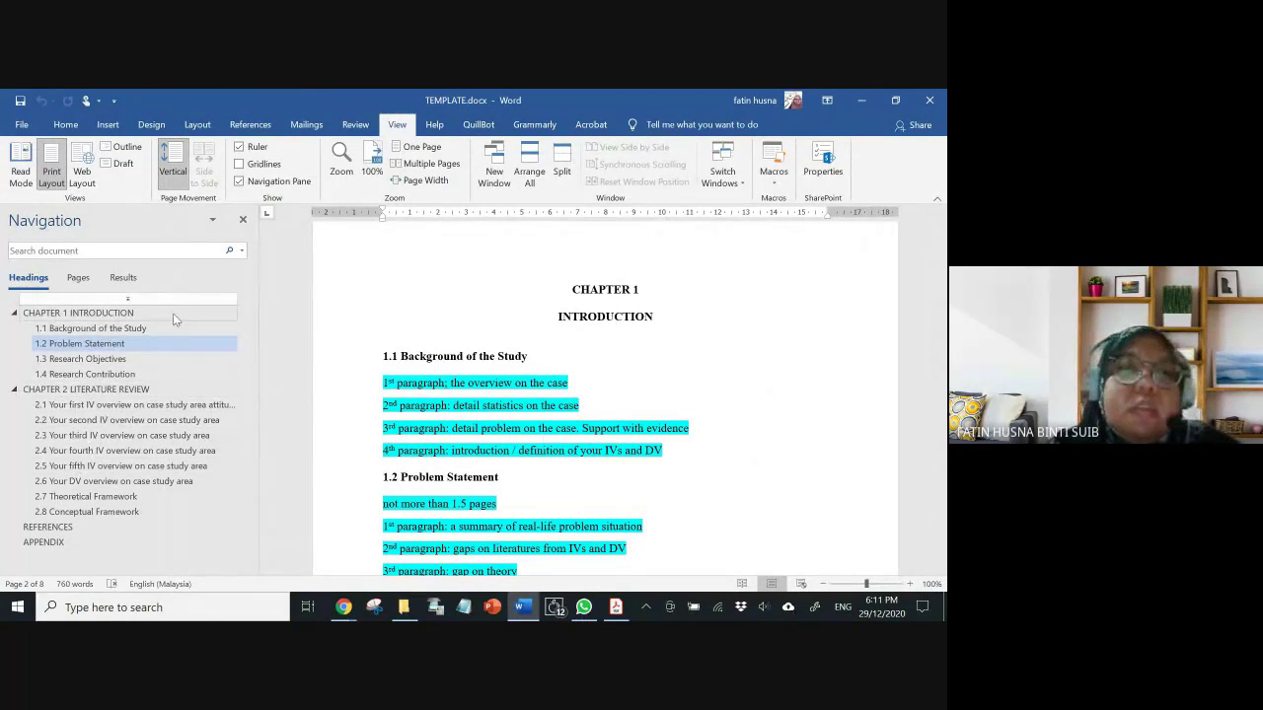
- Jump to section 2.8 Conceptual Framework through the heading list and review its diagram and hypotheses
left_click(103, 512)
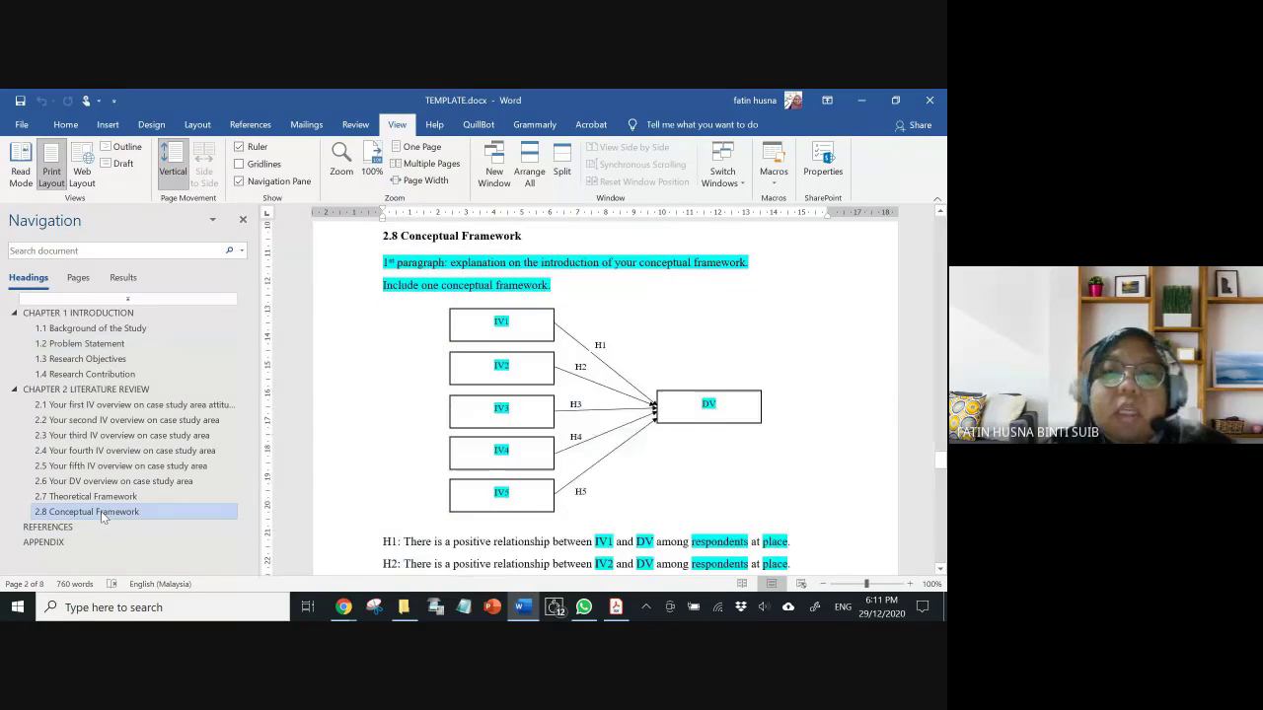
scroll(490, 306, "down", 2)
scroll(490, 307, "down", 5)
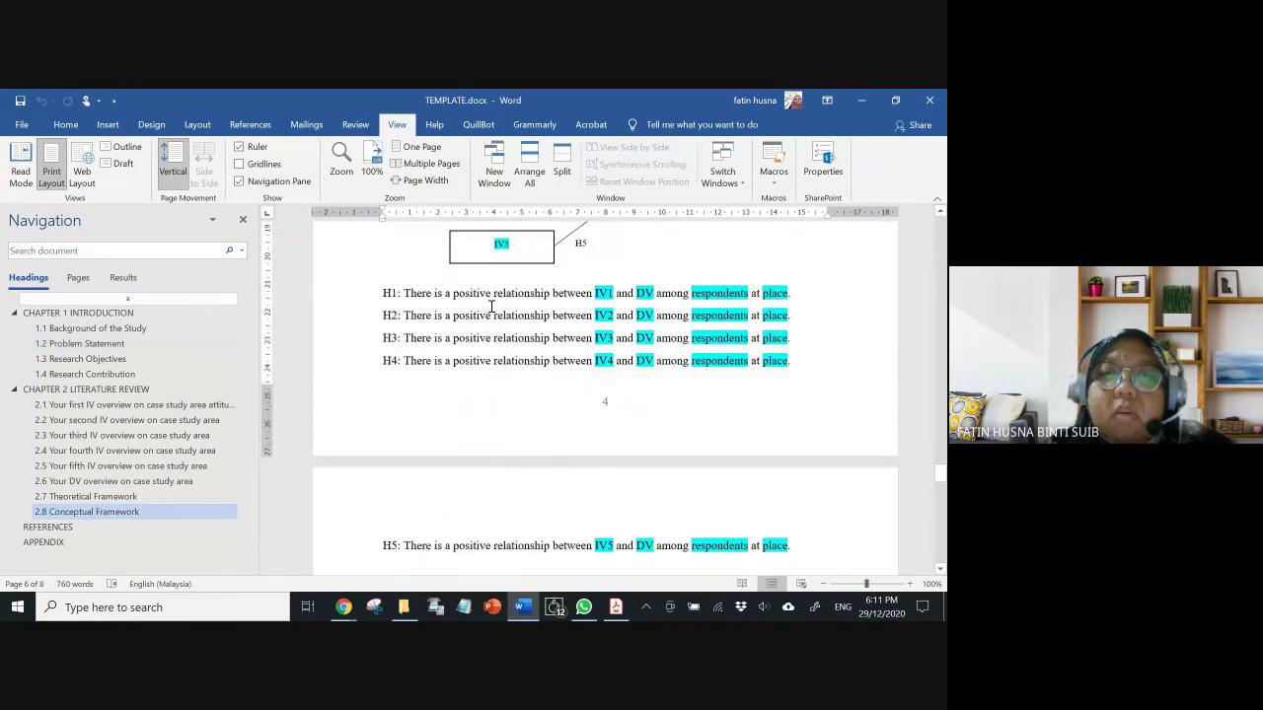
scroll(485, 318, "down", 3)
scroll(478, 459, "up", 3)
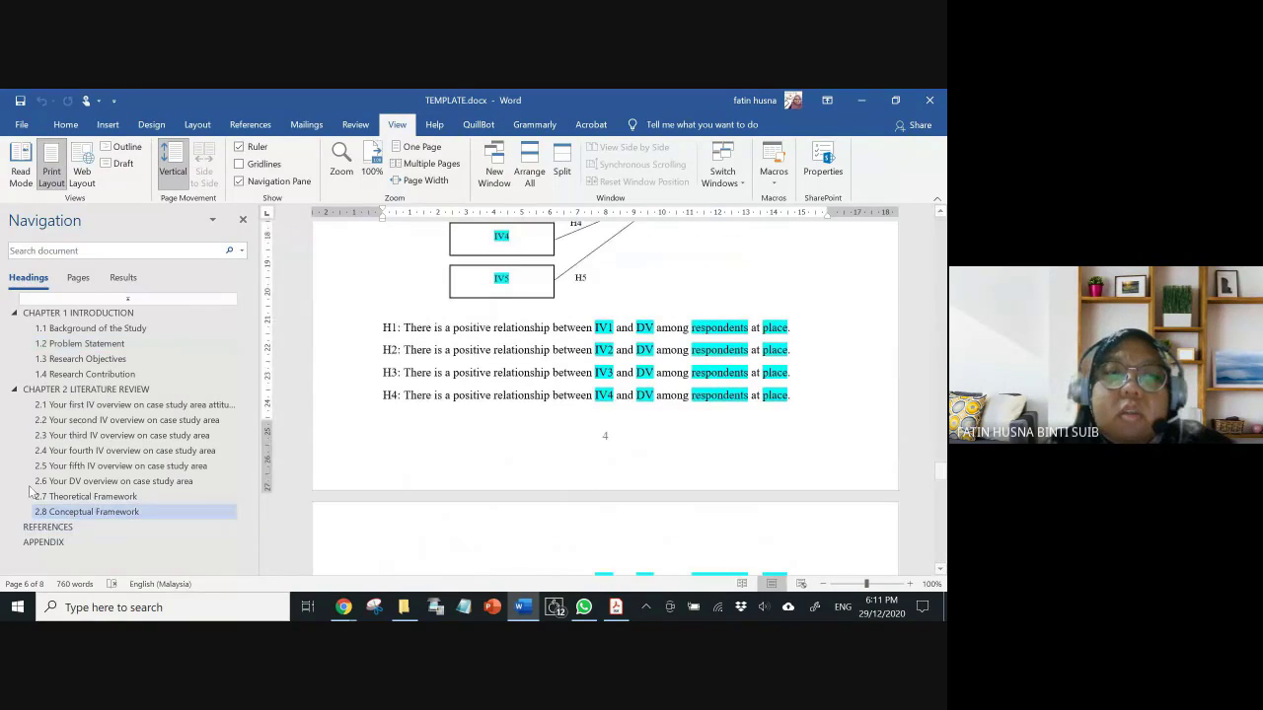
- Jump through the heading list to section 2.3 on the third IV, 1.4 Research Contribution, and 1.2 Problem Statement
left_click(116, 438)
scroll(605, 358, "up", 3)
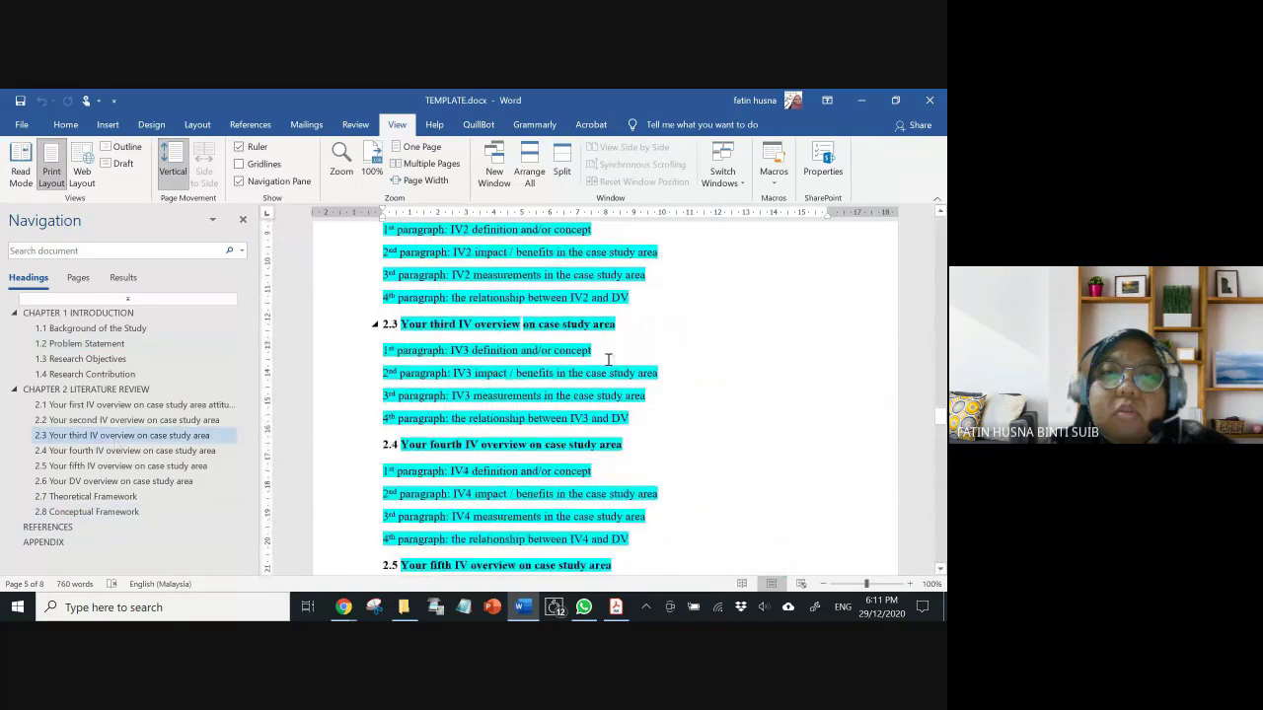
scroll(606, 358, "down", 1)
left_click(99, 375)
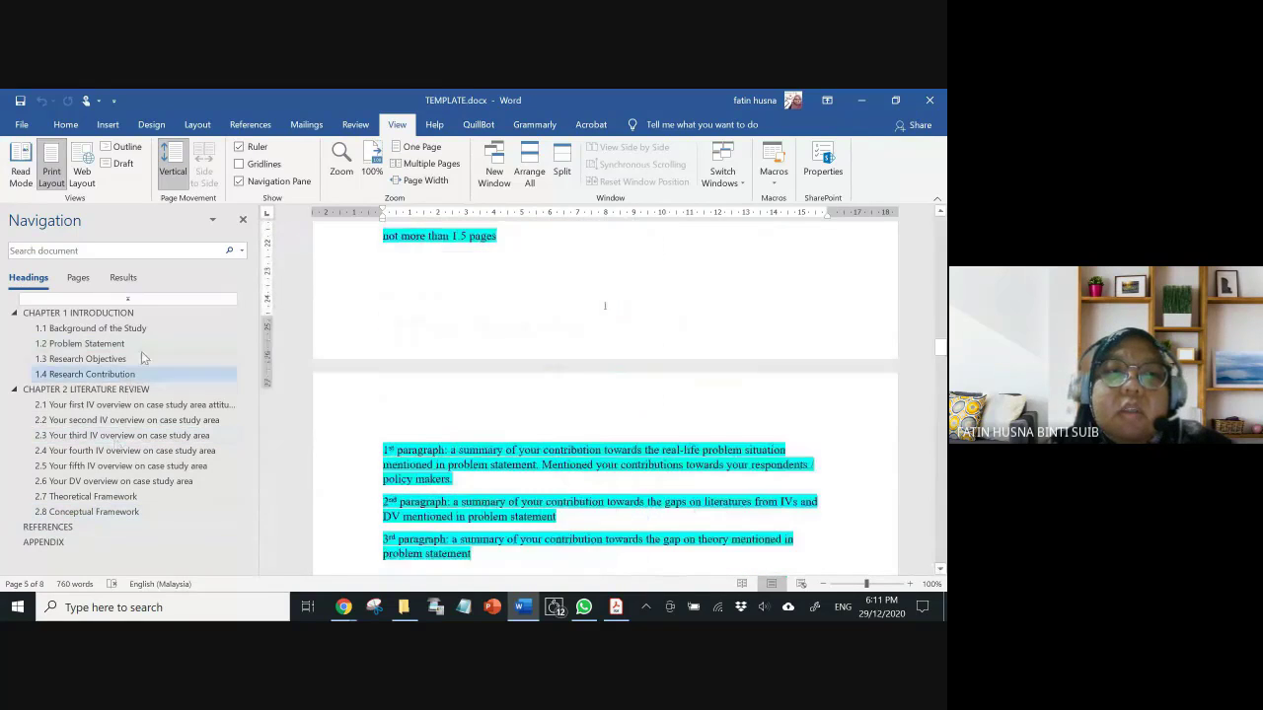
left_click(118, 344)
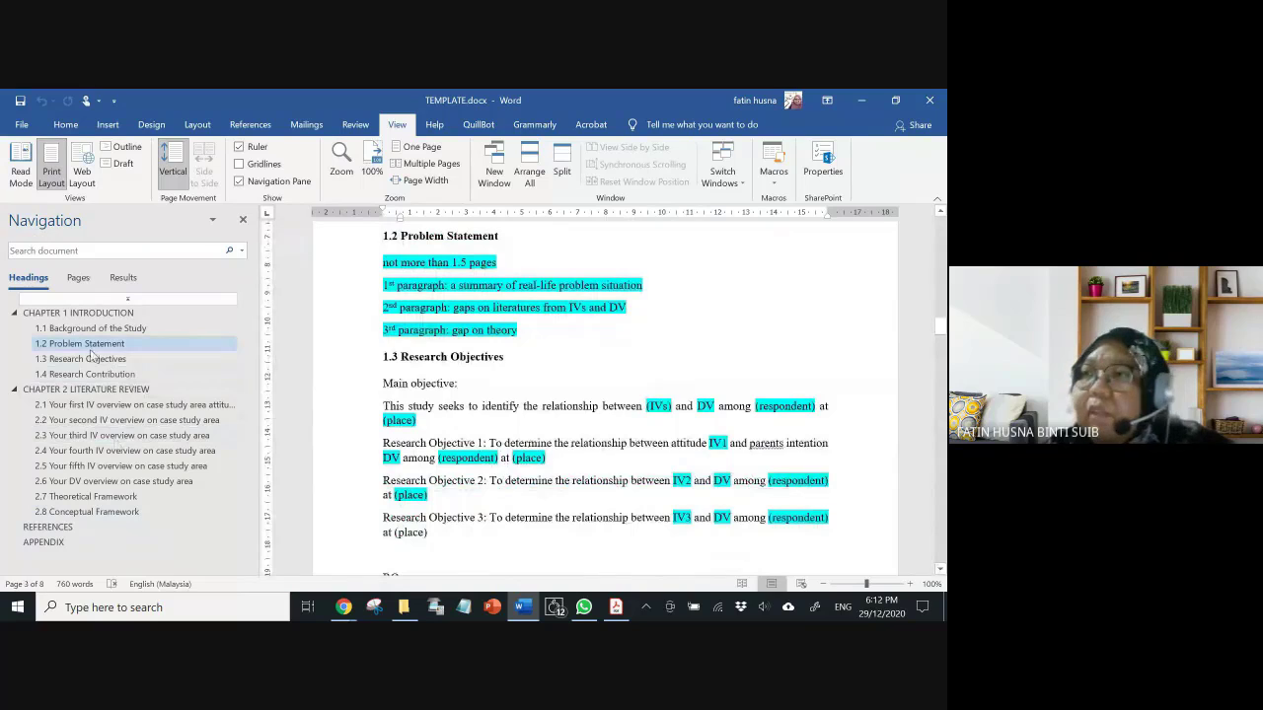
- Check the style applied to the 1.2 Problem Statement heading and look back over the Chapter 1 opening
left_click(65, 124)
scroll(552, 344, "up", 3)
scroll(553, 344, "up", 3)
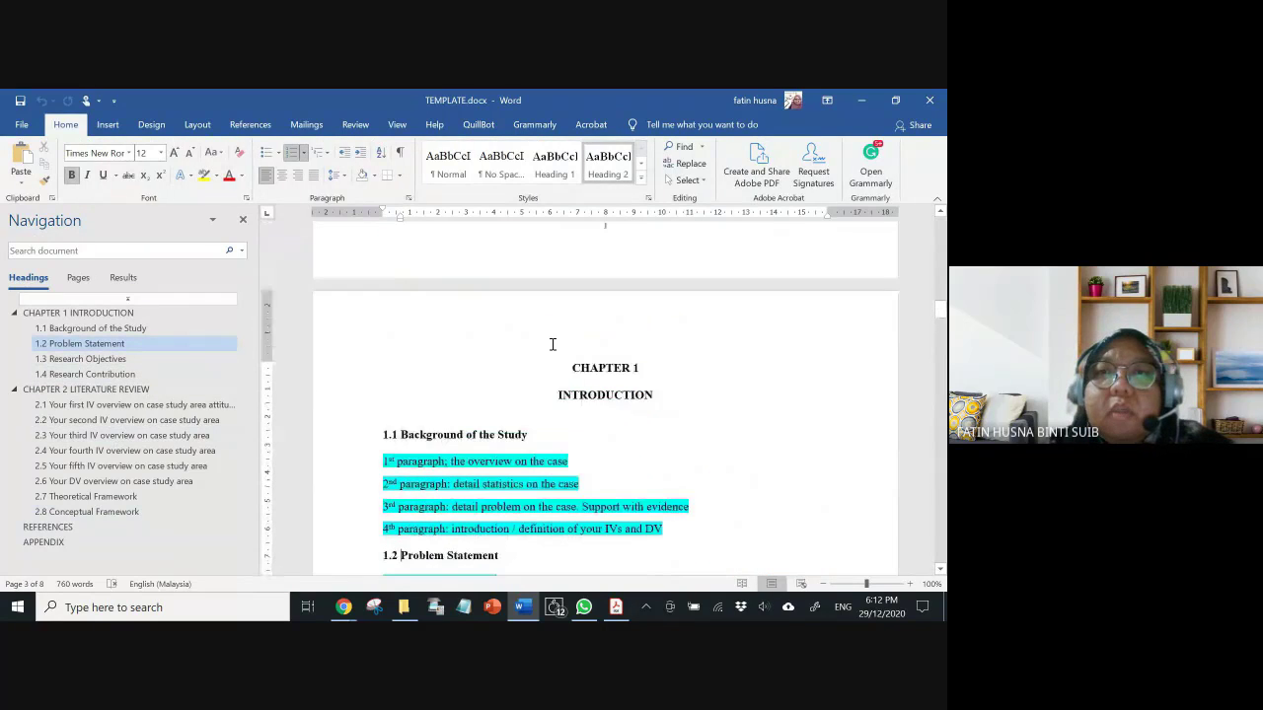
scroll(552, 344, "up", 3)
scroll(553, 345, "down", 4)
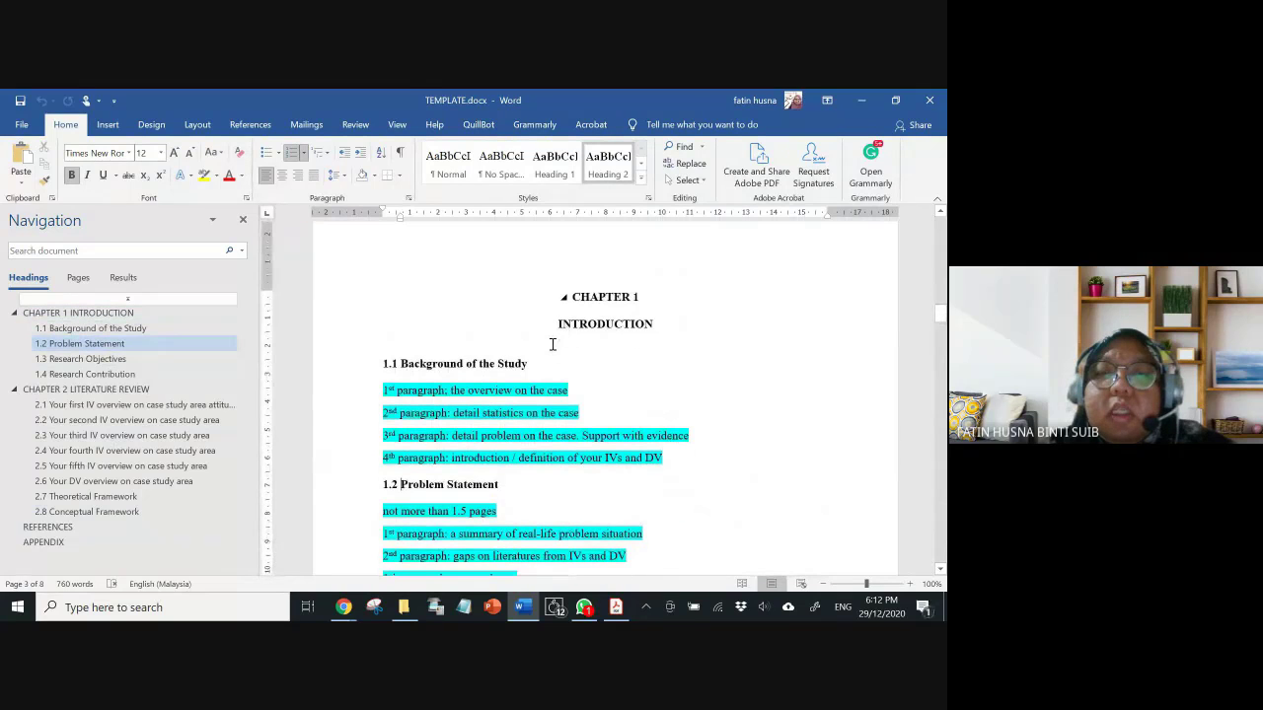
- Check the Google Meet call, then switch to WhatsApp and reply "do come in" to the student asking for class access
mouse_move(341, 612)
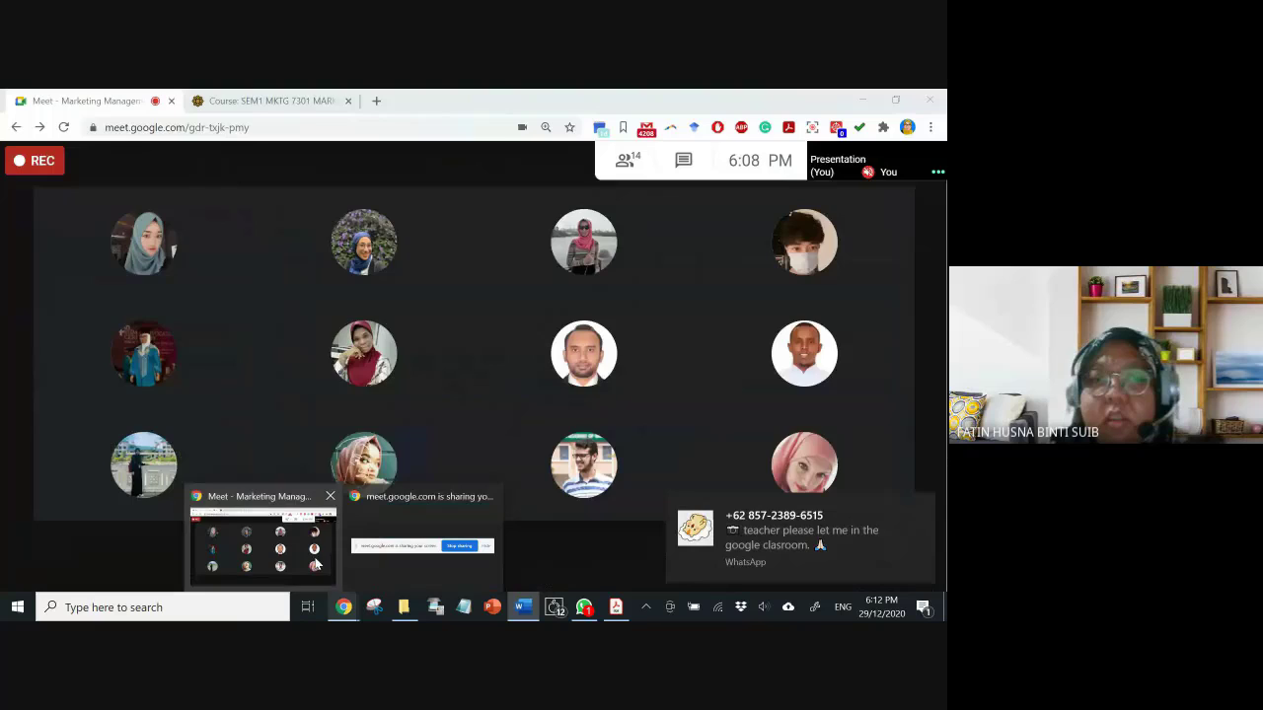
left_click(262, 537)
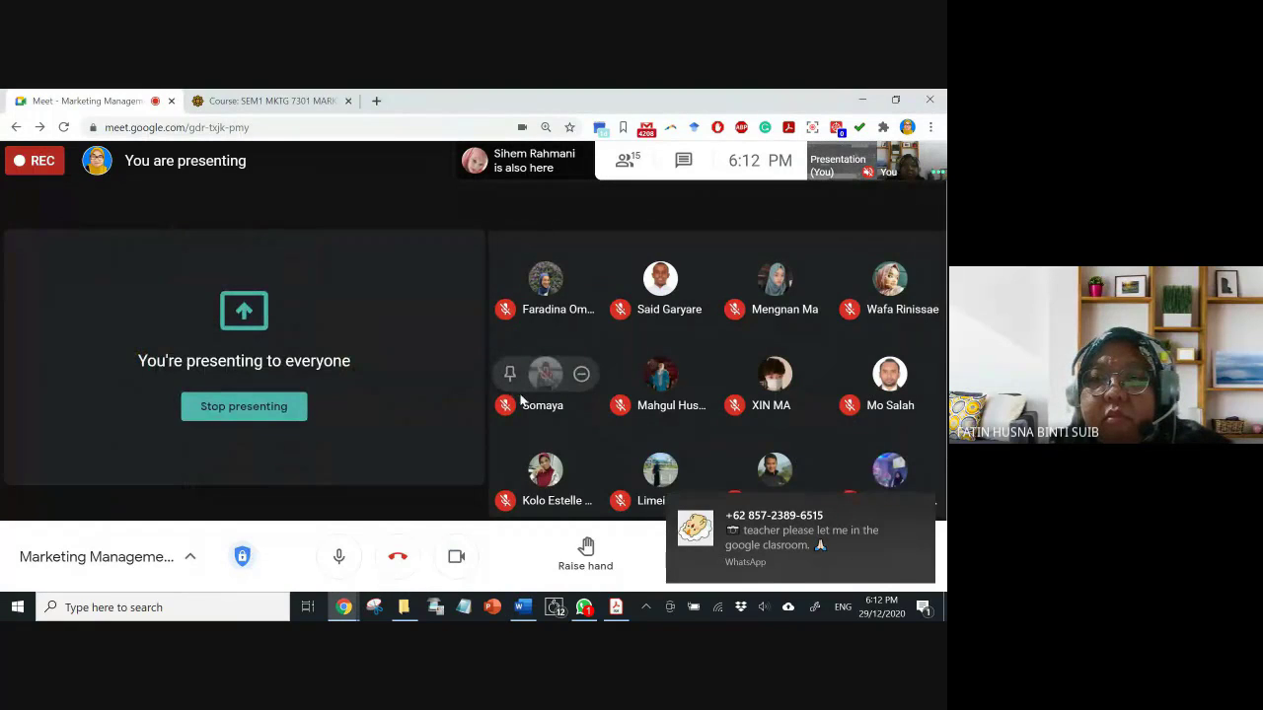
left_click(584, 606)
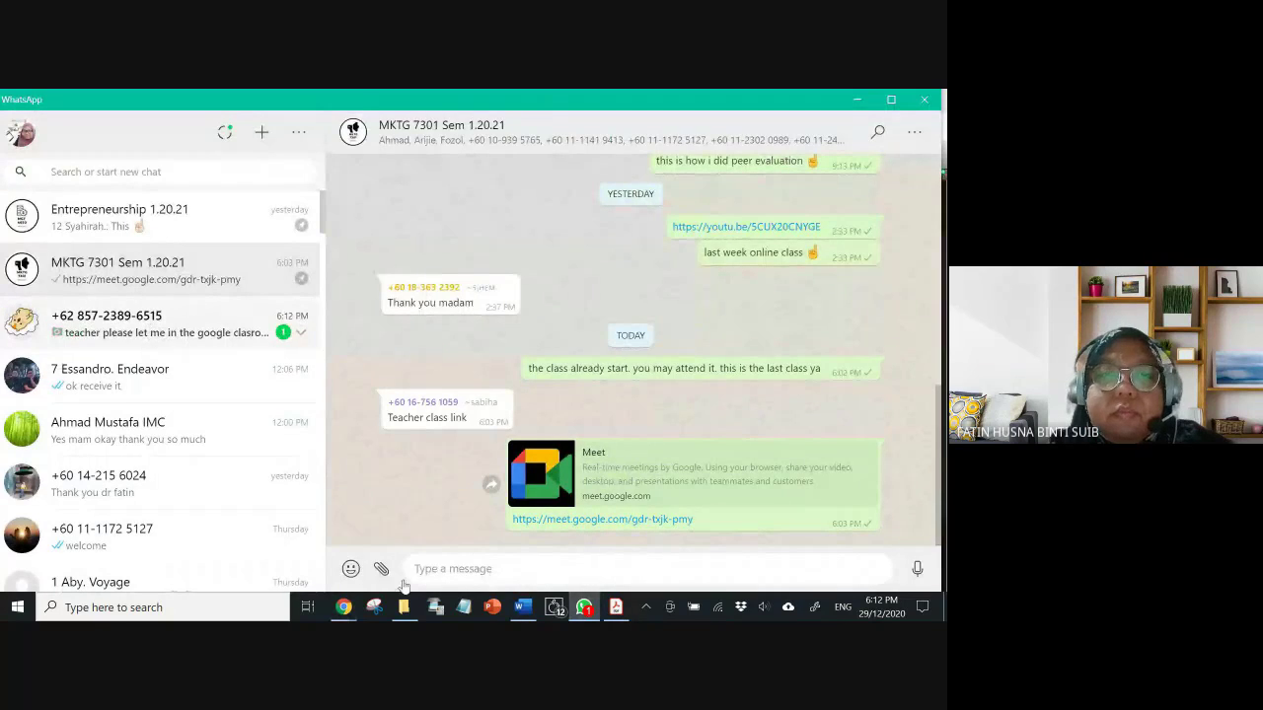
left_click(187, 326)
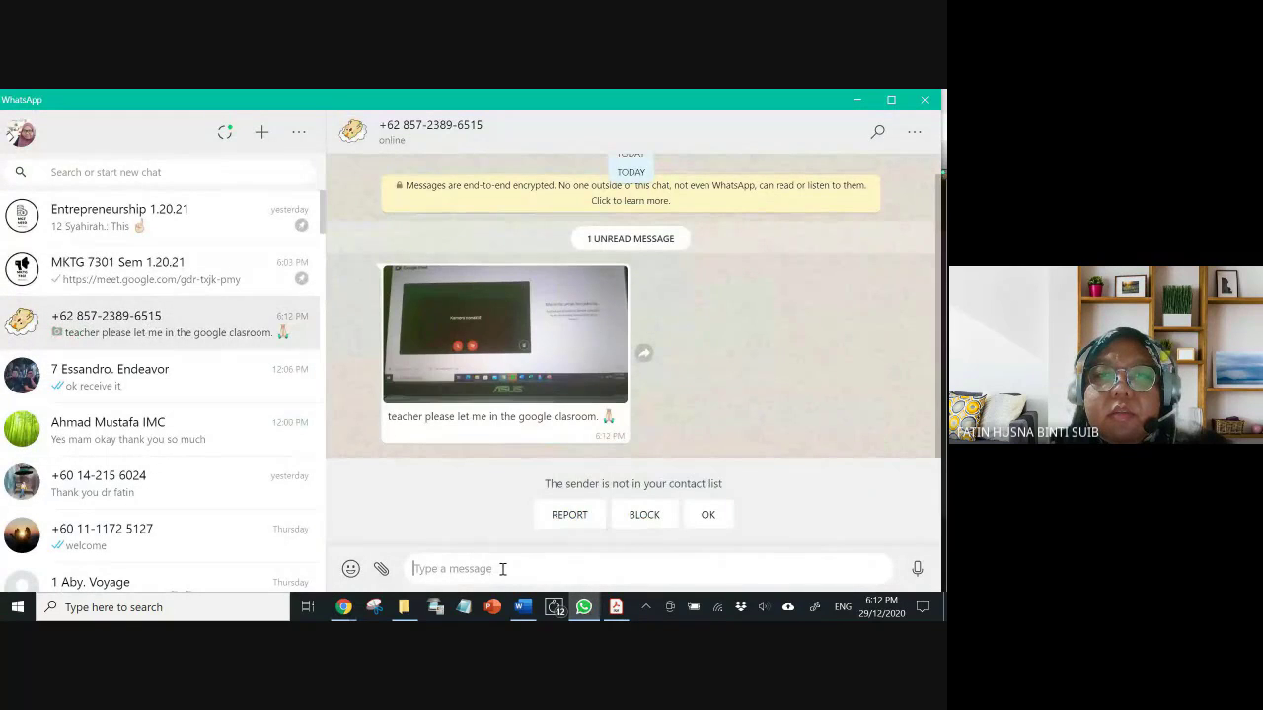
type("do c")
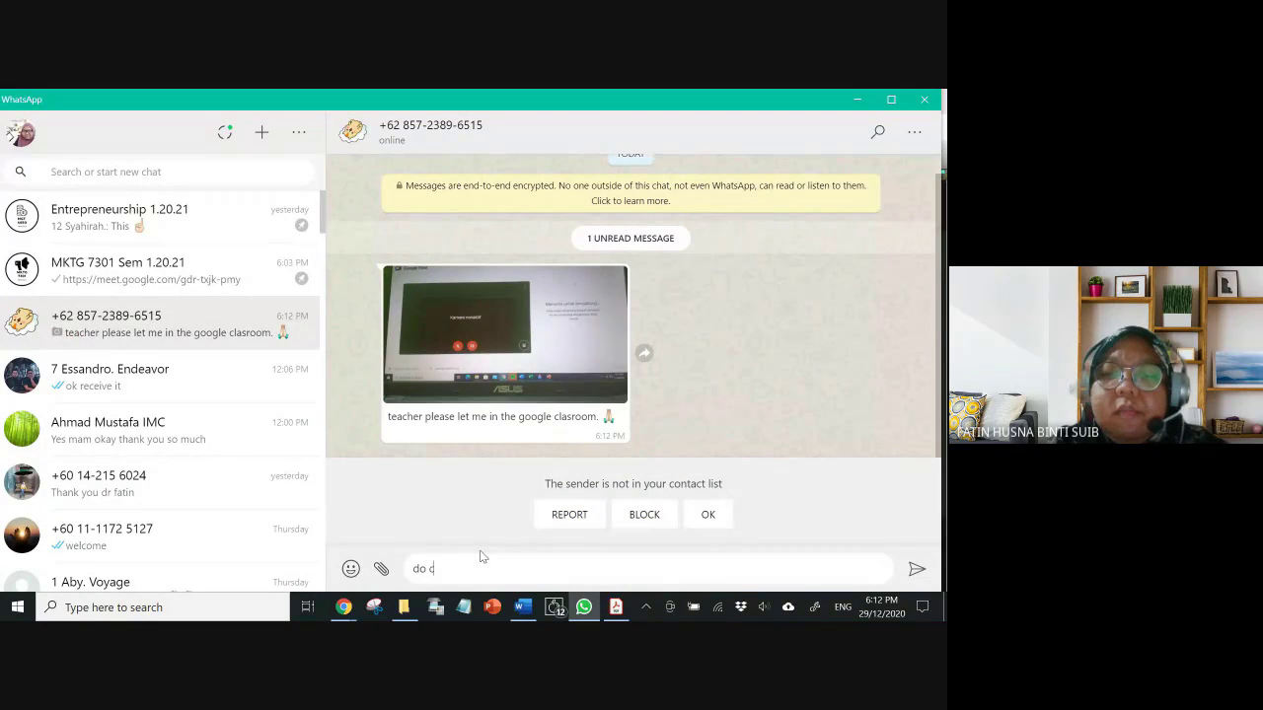
type("ome in")
key("Return")
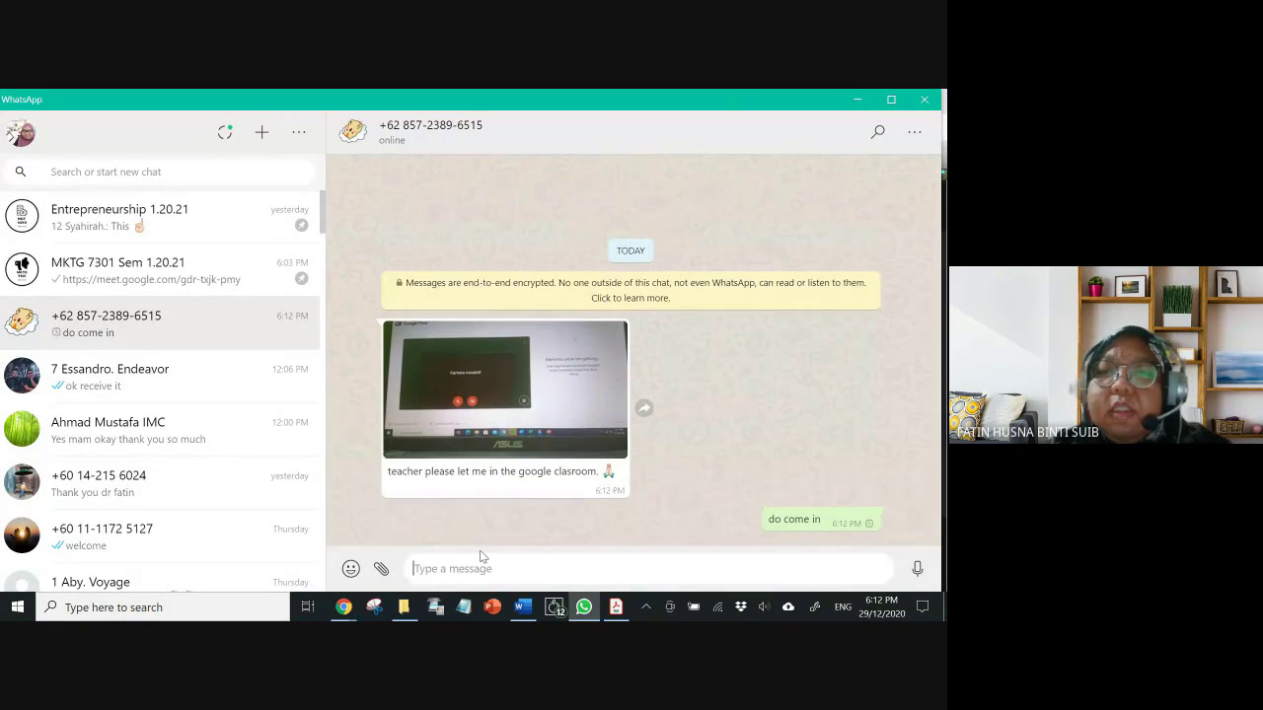
left_click(856, 100)
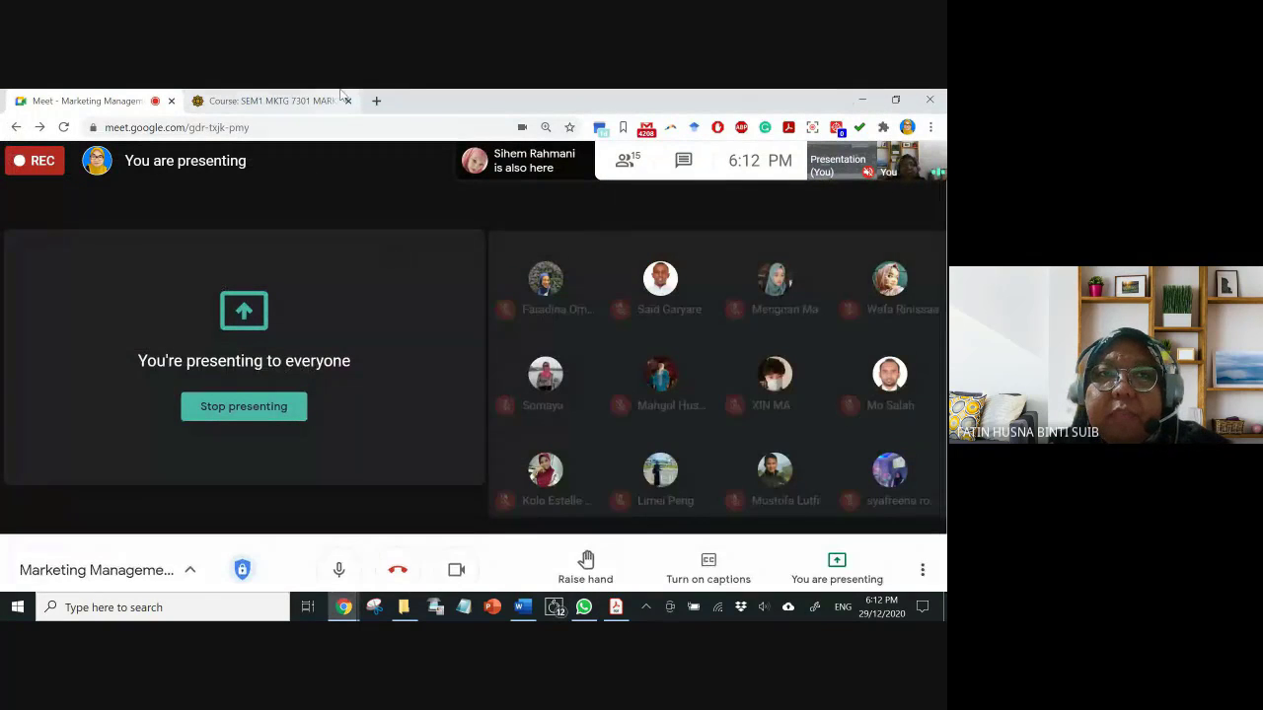
- Return to the Word template and check the style applied to the CHAPTER 1 INTRODUCTION heading
left_click(524, 607)
scroll(600, 375, "down", 1)
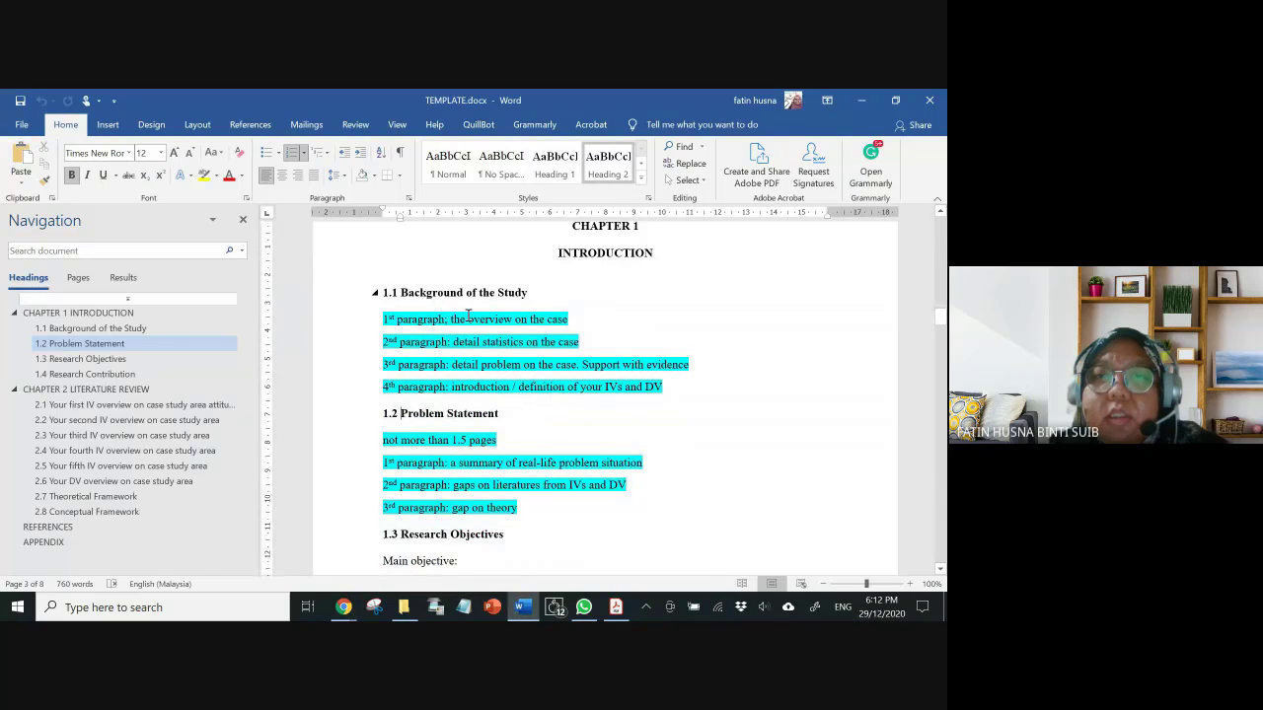
scroll(498, 369, "up", 2)
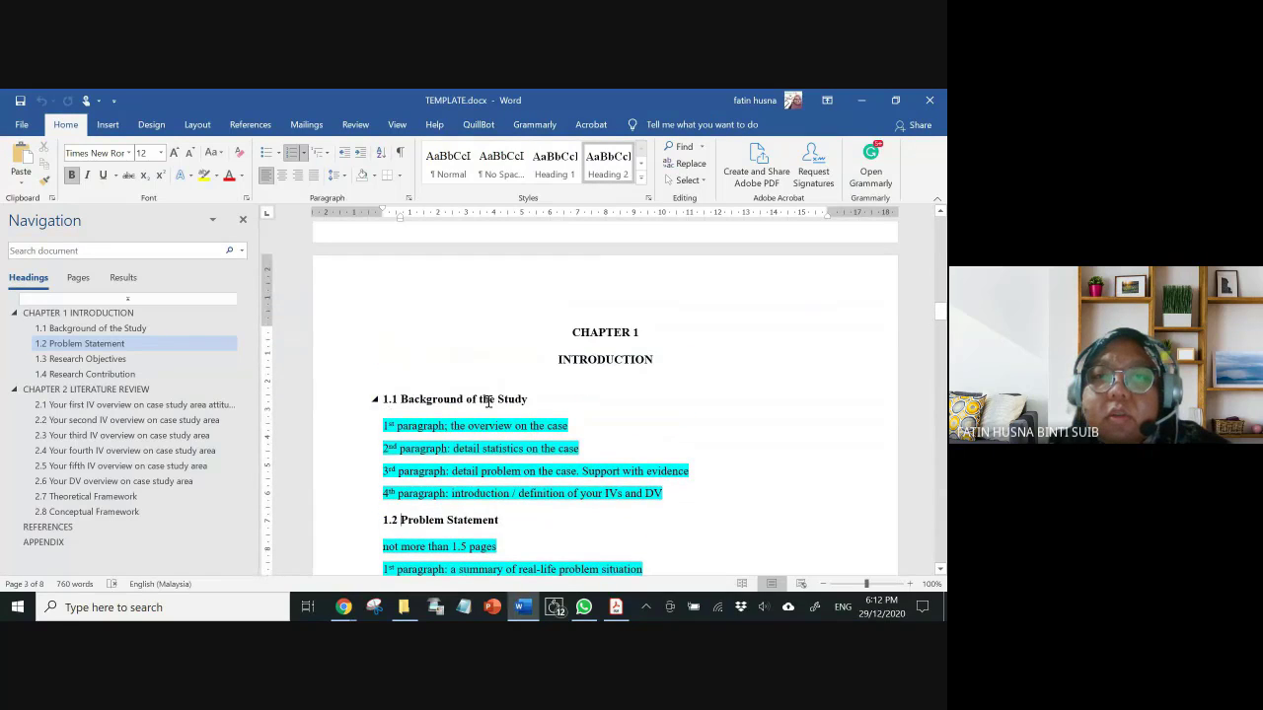
left_click(573, 333)
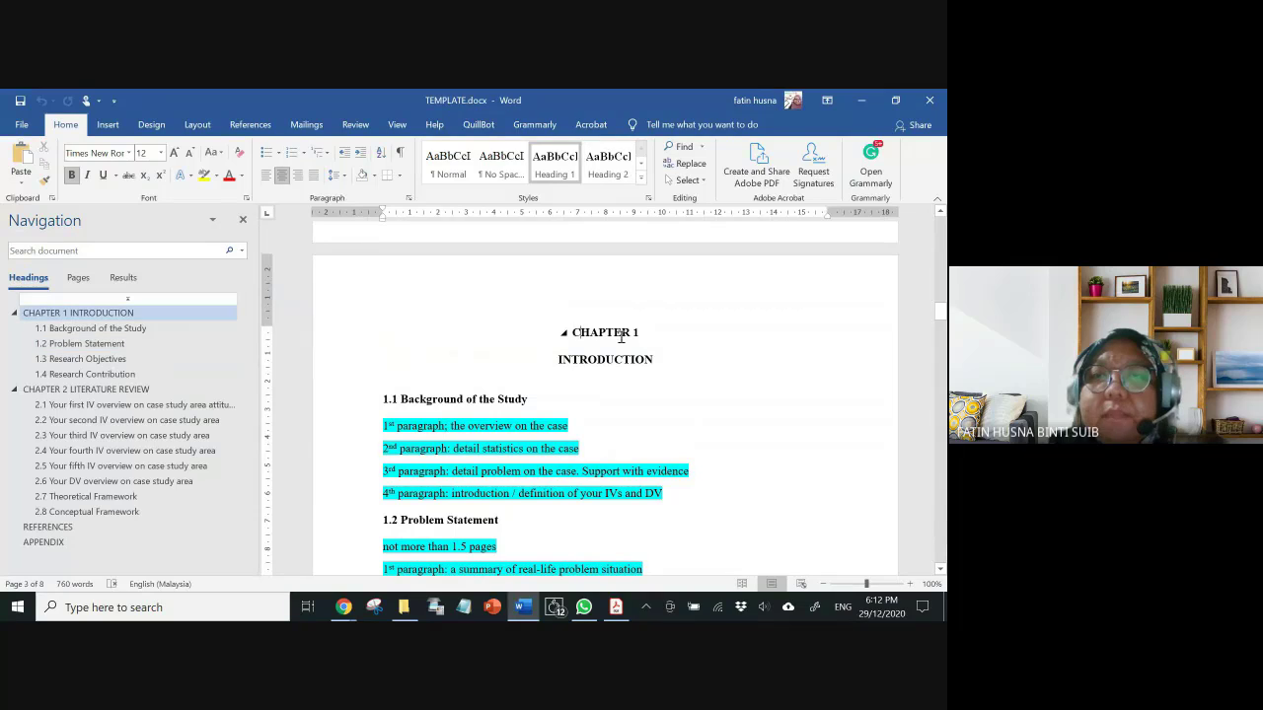
left_click_drag(663, 365, 565, 331)
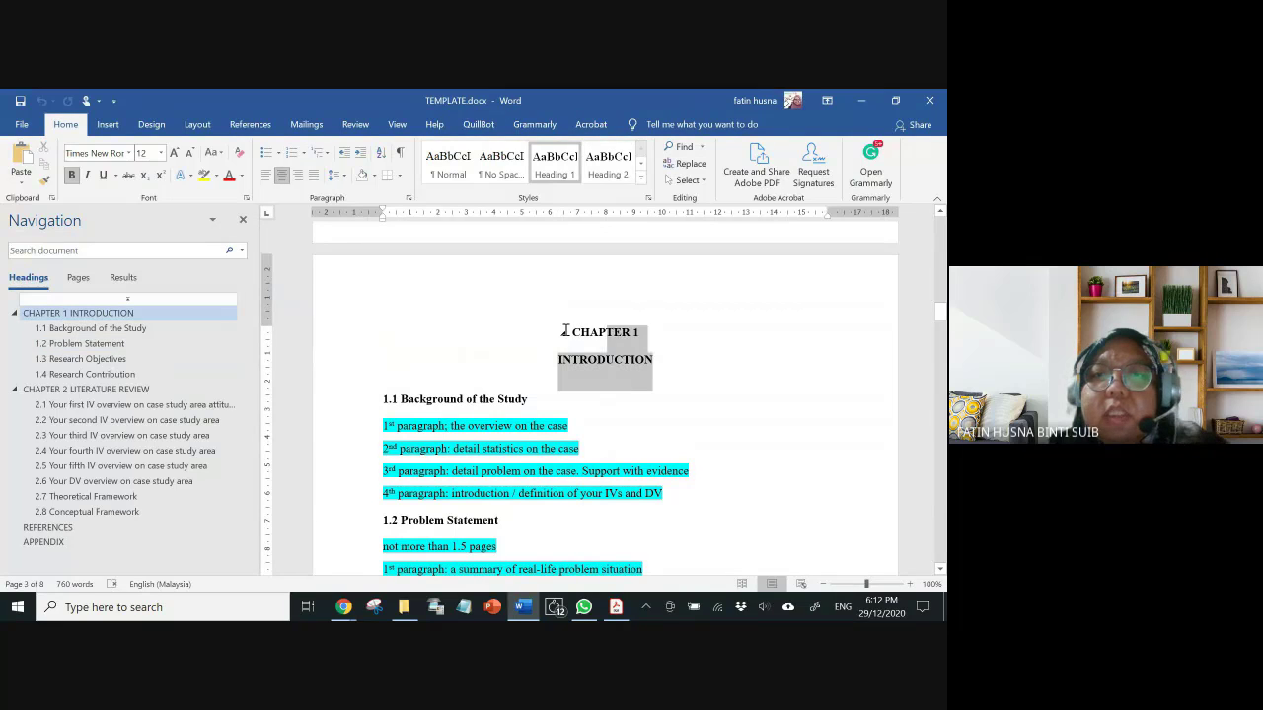
left_click(713, 368)
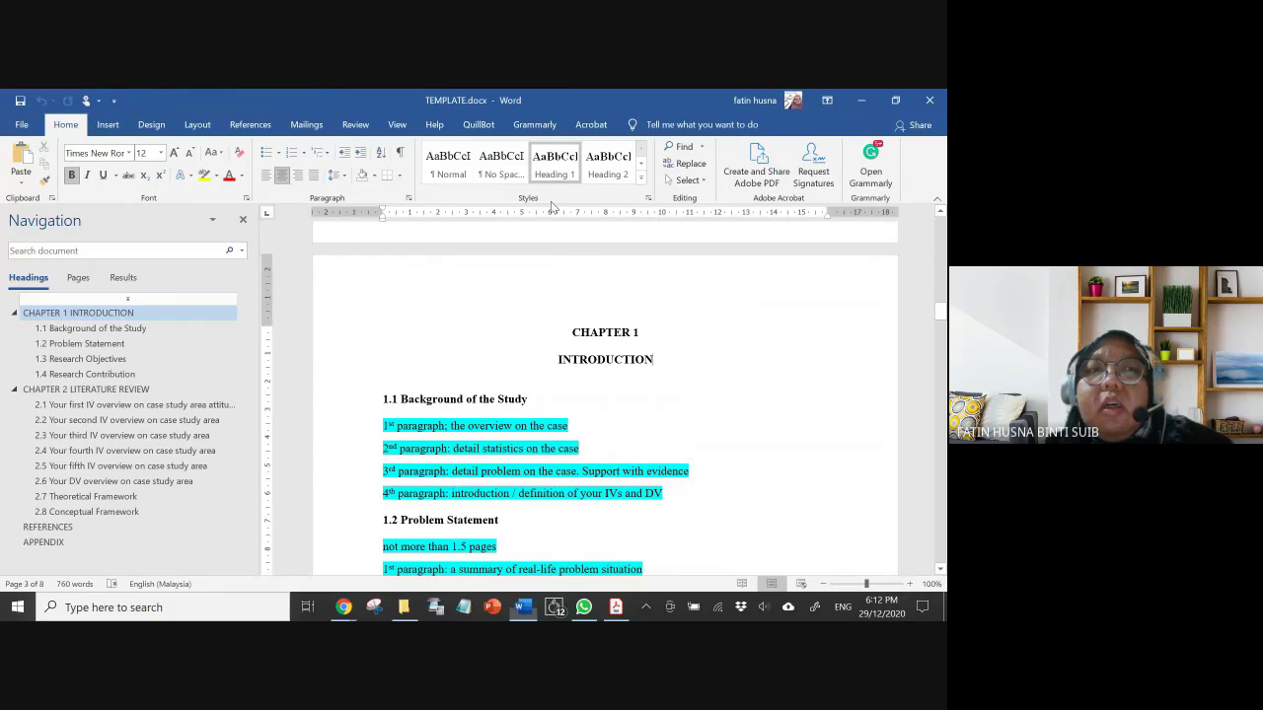
- Jump through the heading list to Chapter 2 and back to Chapter 1 to compare their heading styles
left_click(74, 391)
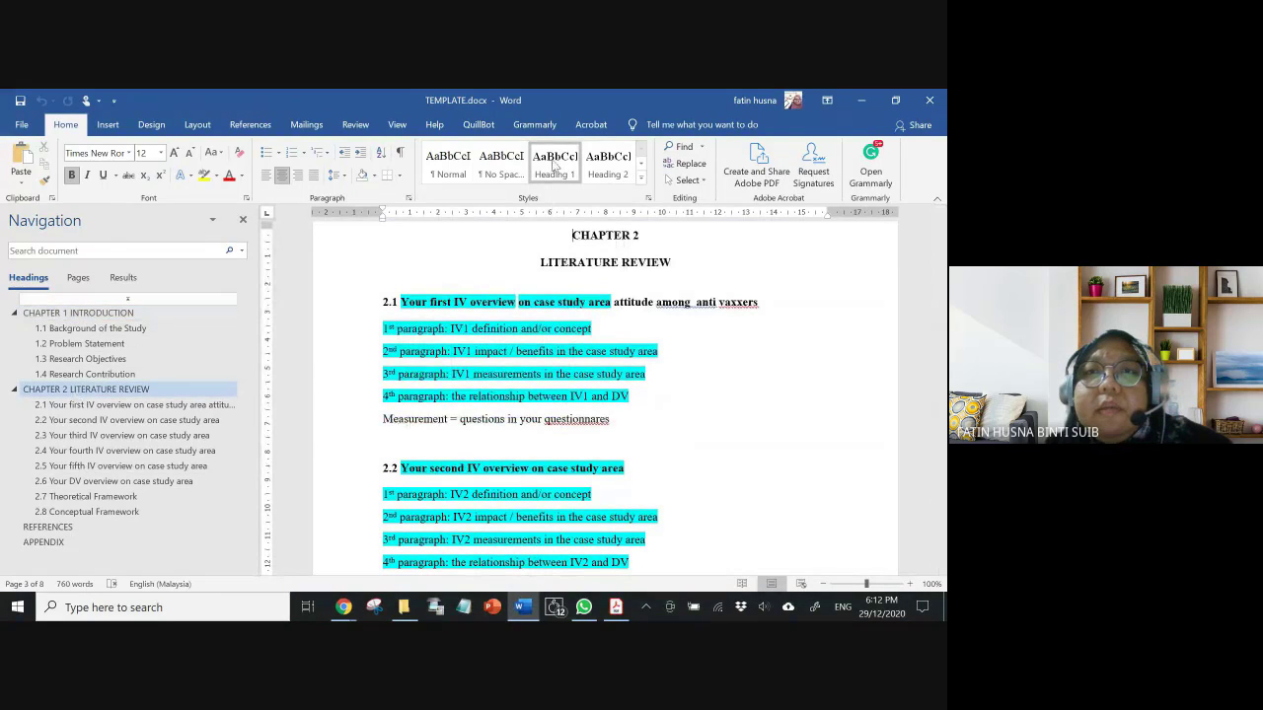
left_click(124, 314)
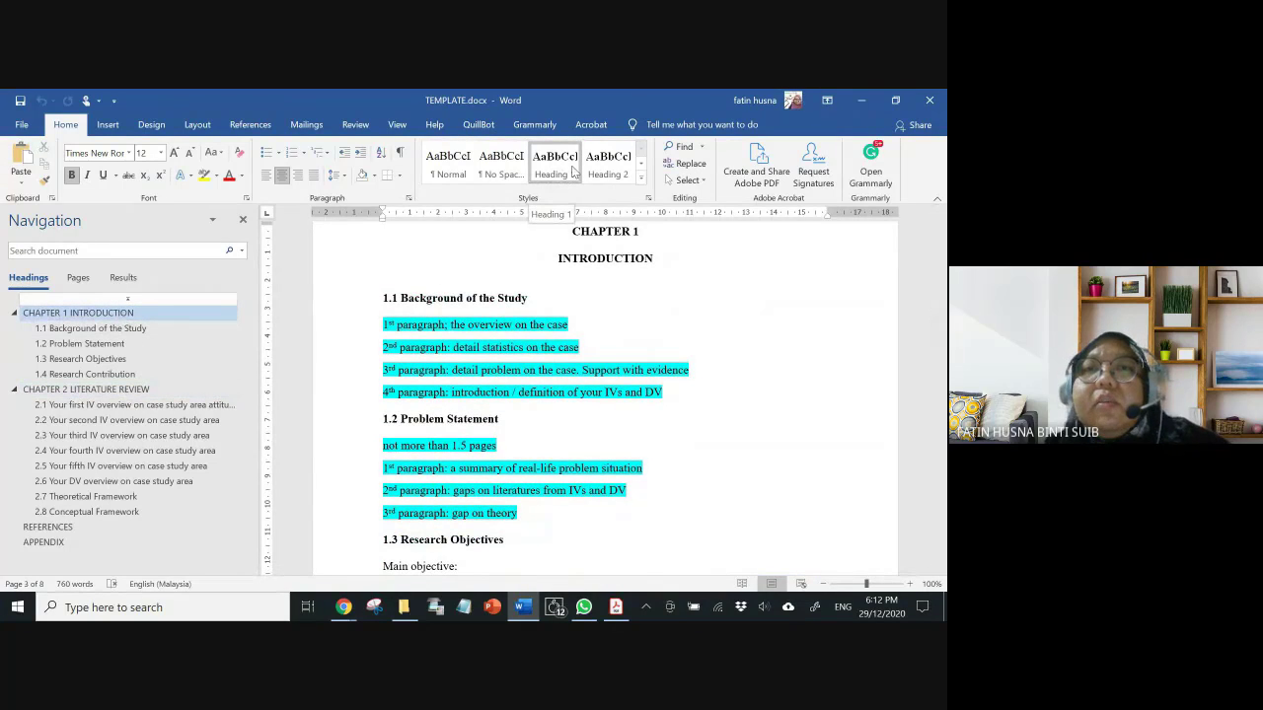
scroll(642, 301, "up", 2)
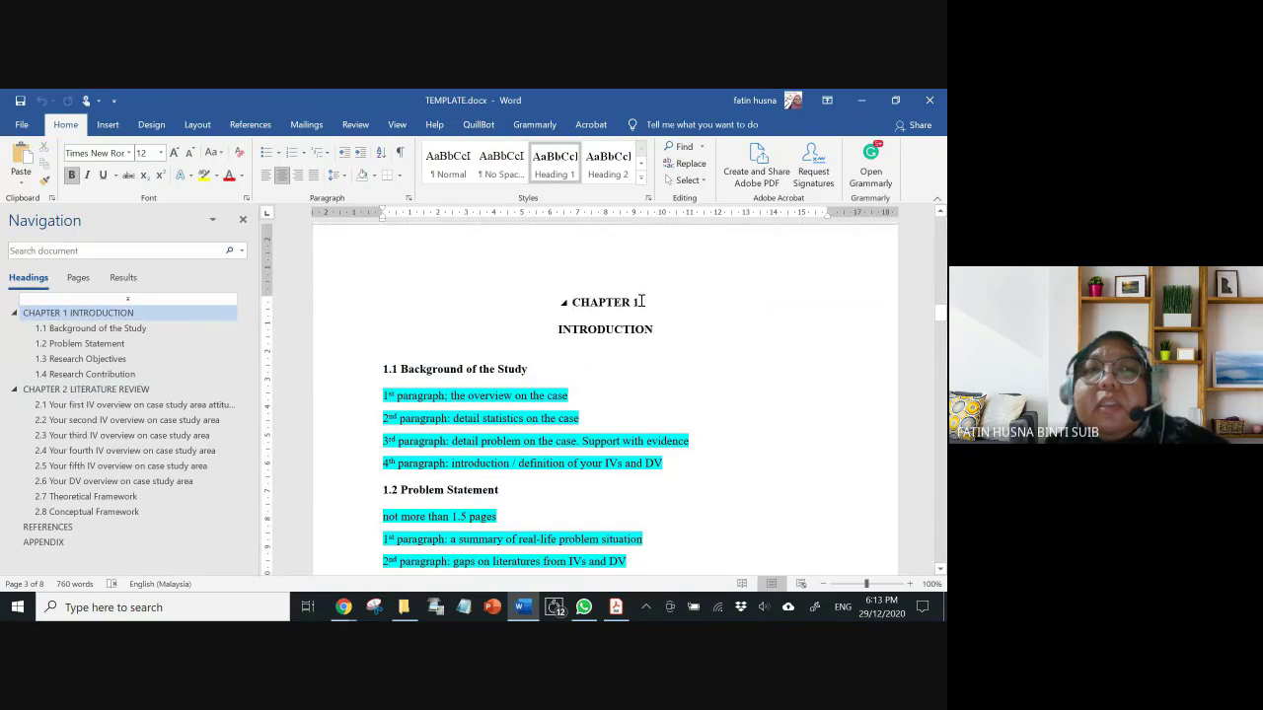
- Insert an empty line between hypothesis H5 and the REFERENCES heading
scroll(642, 301, "down", 10)
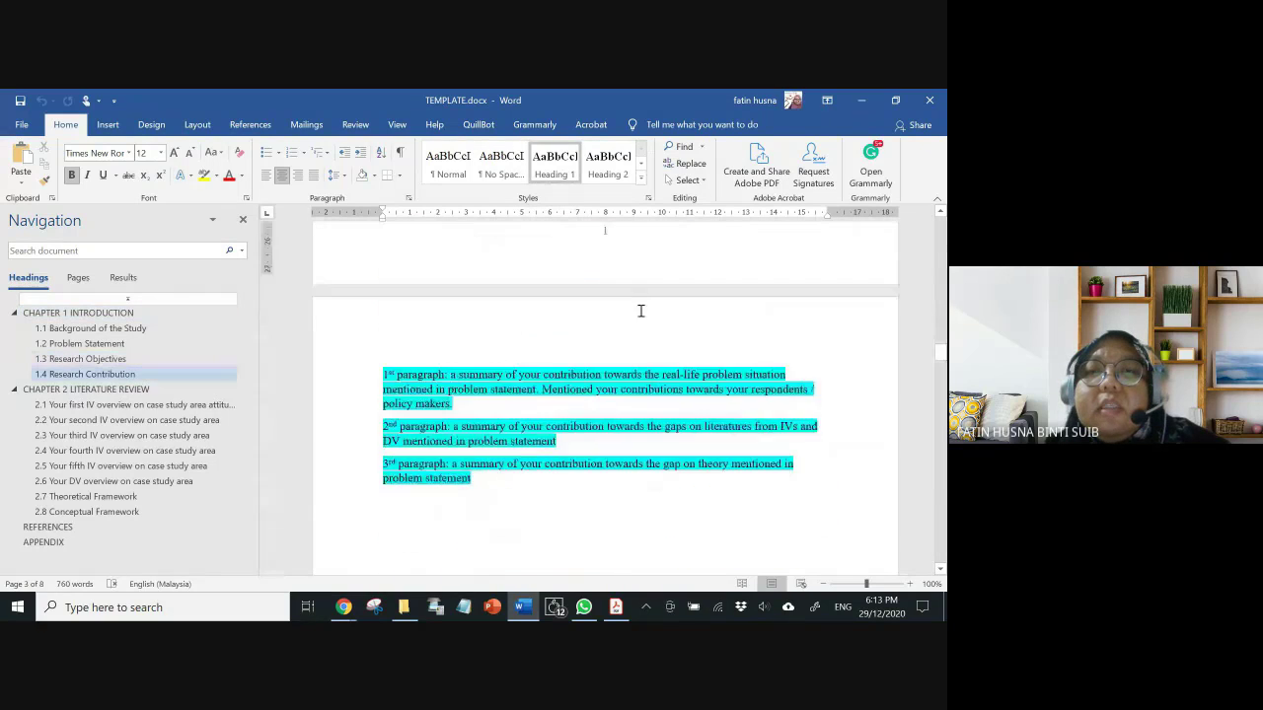
scroll(641, 316, "down", 20)
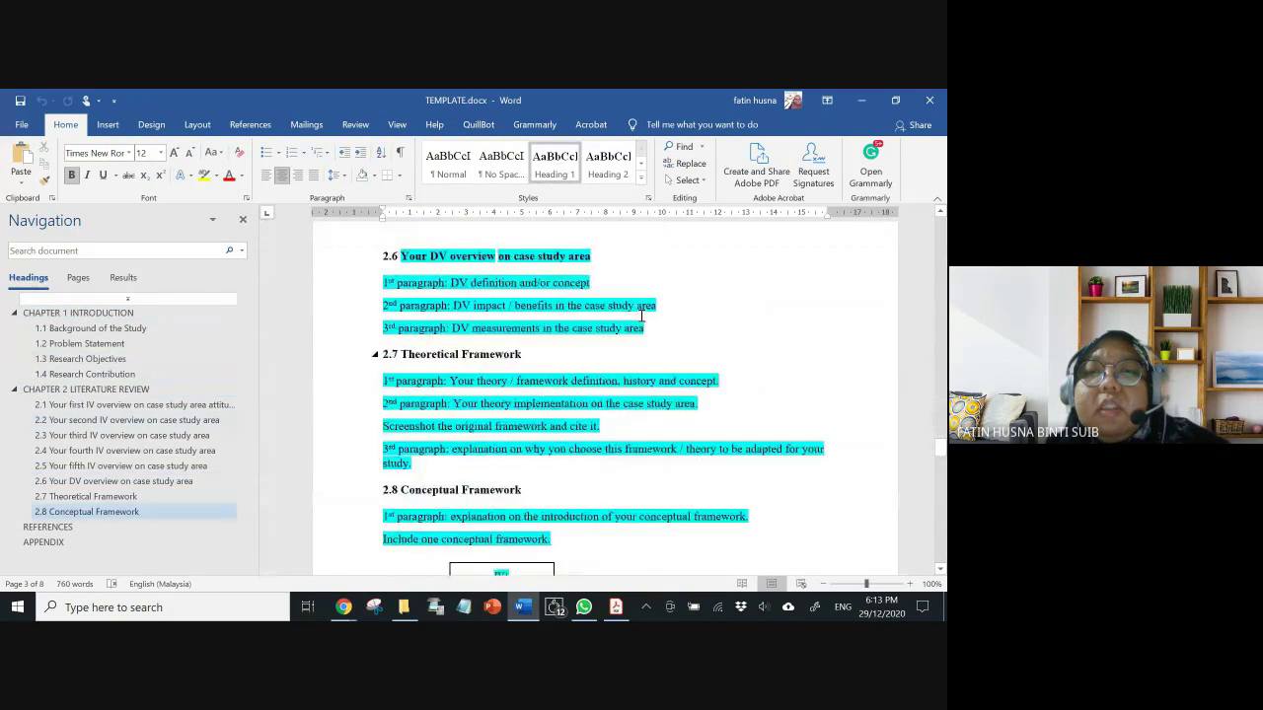
scroll(641, 315, "down", 6)
scroll(639, 320, "up", 3)
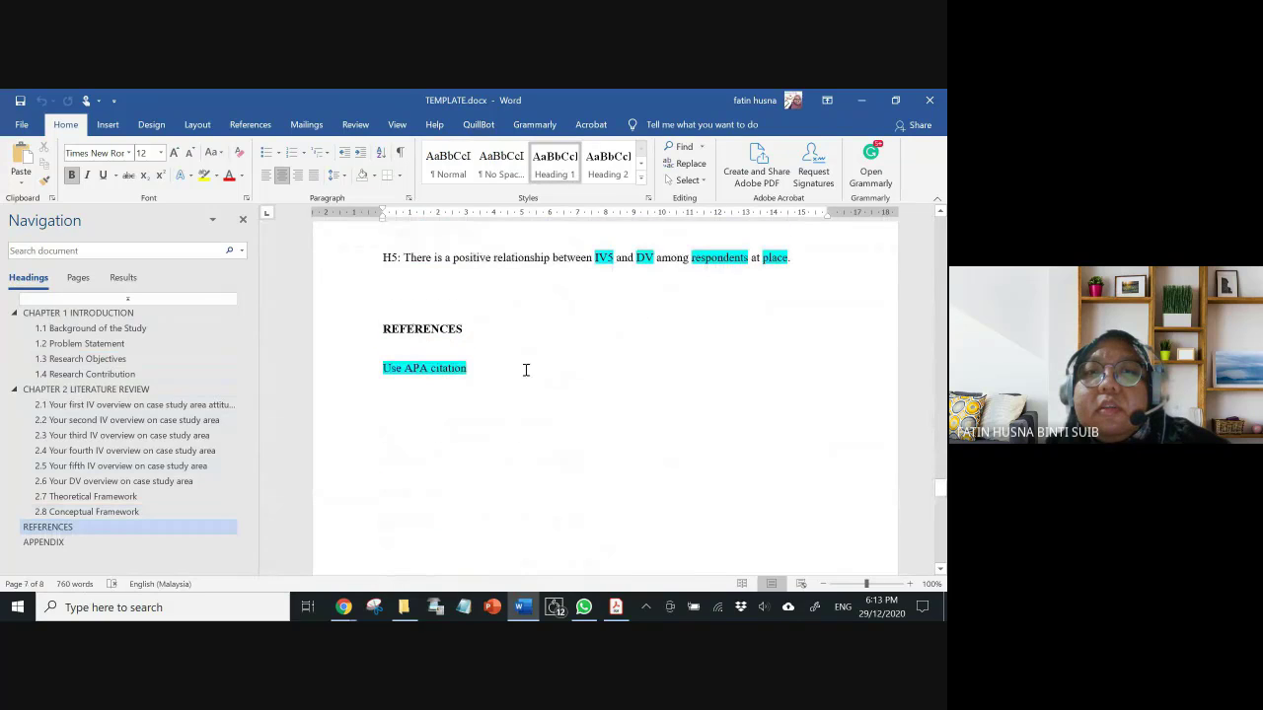
left_click(446, 293)
left_click(523, 295)
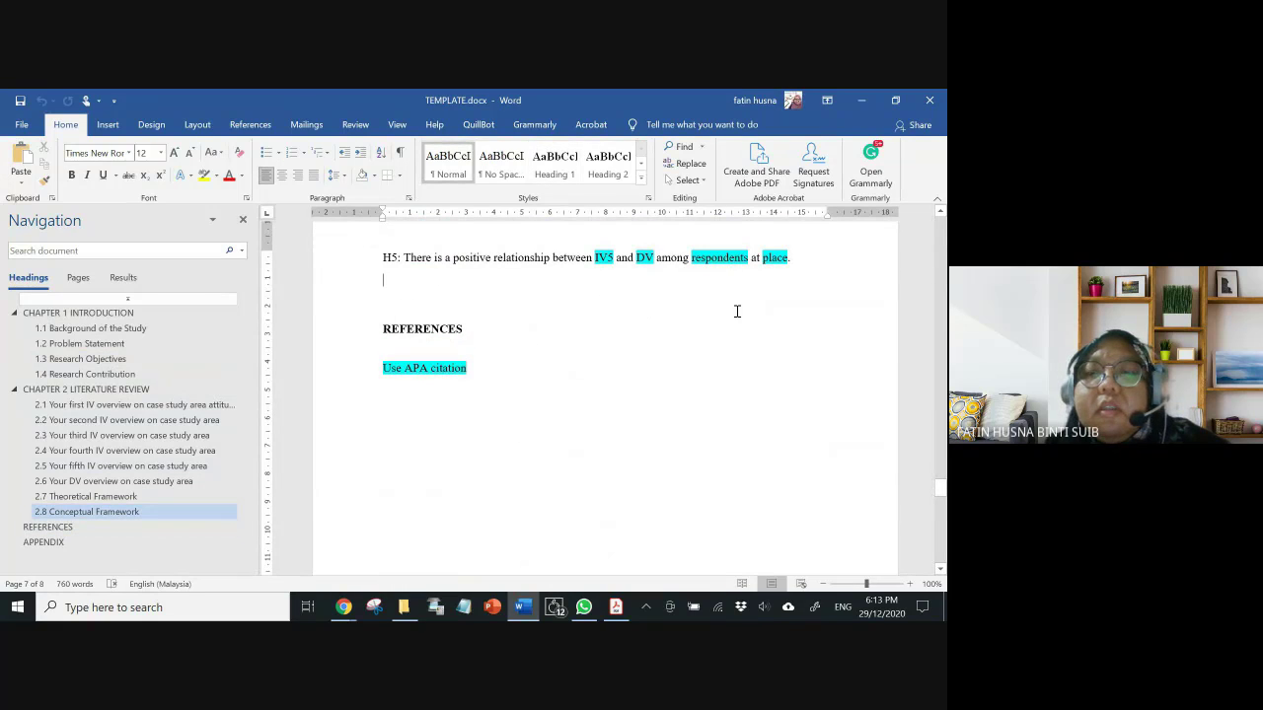
key("Return")
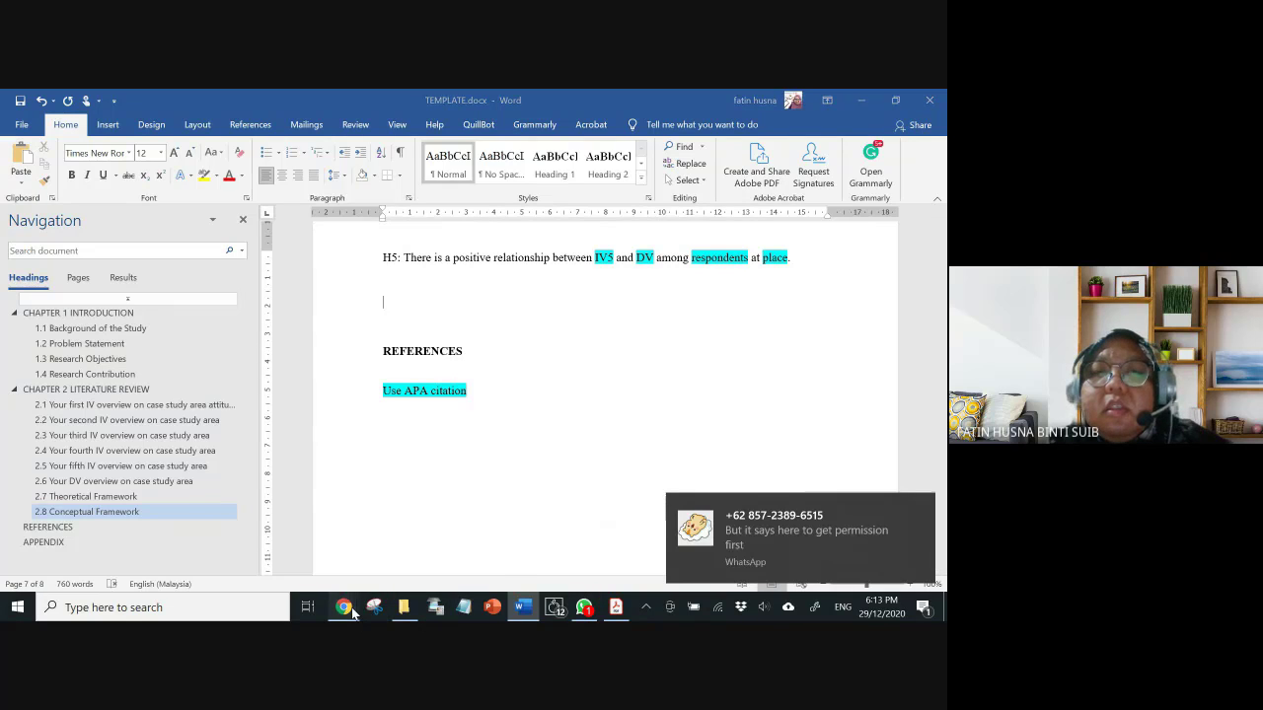
- Check the Google Meet call for a join request and reply "i dont receive any admit button" to the student in WhatsApp
mouse_move(352, 612)
left_click(298, 563)
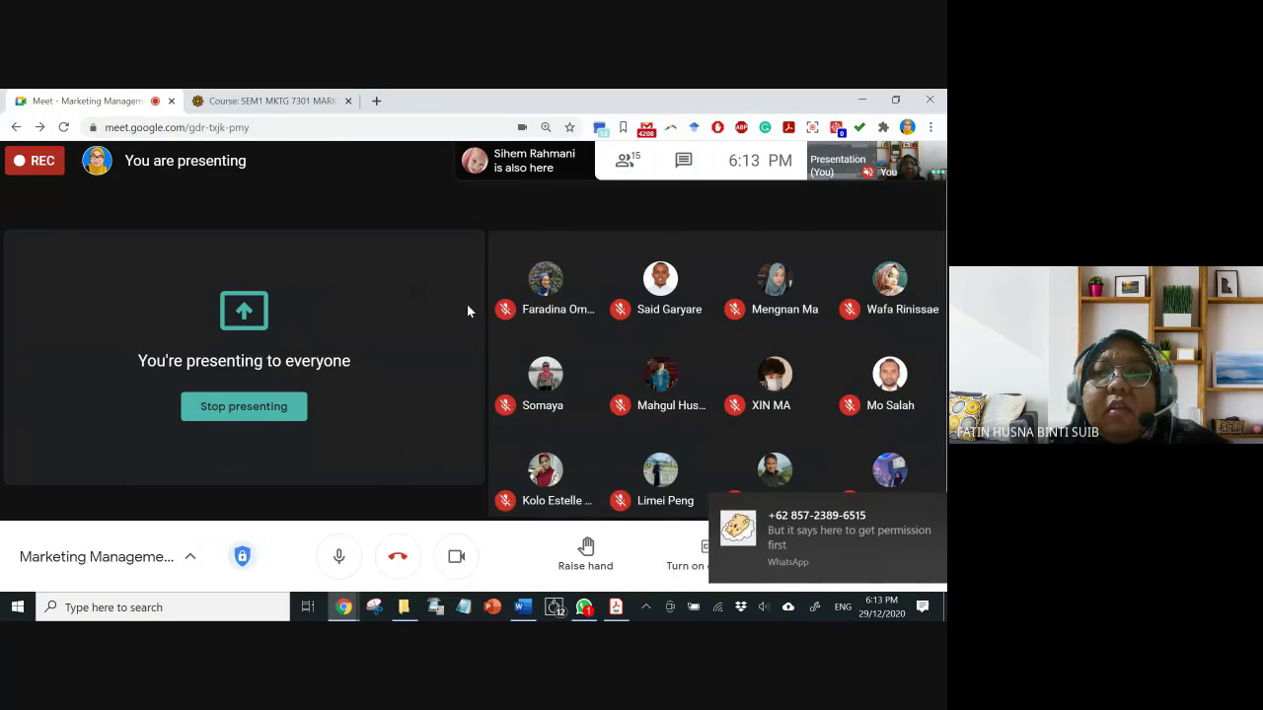
left_click(588, 604)
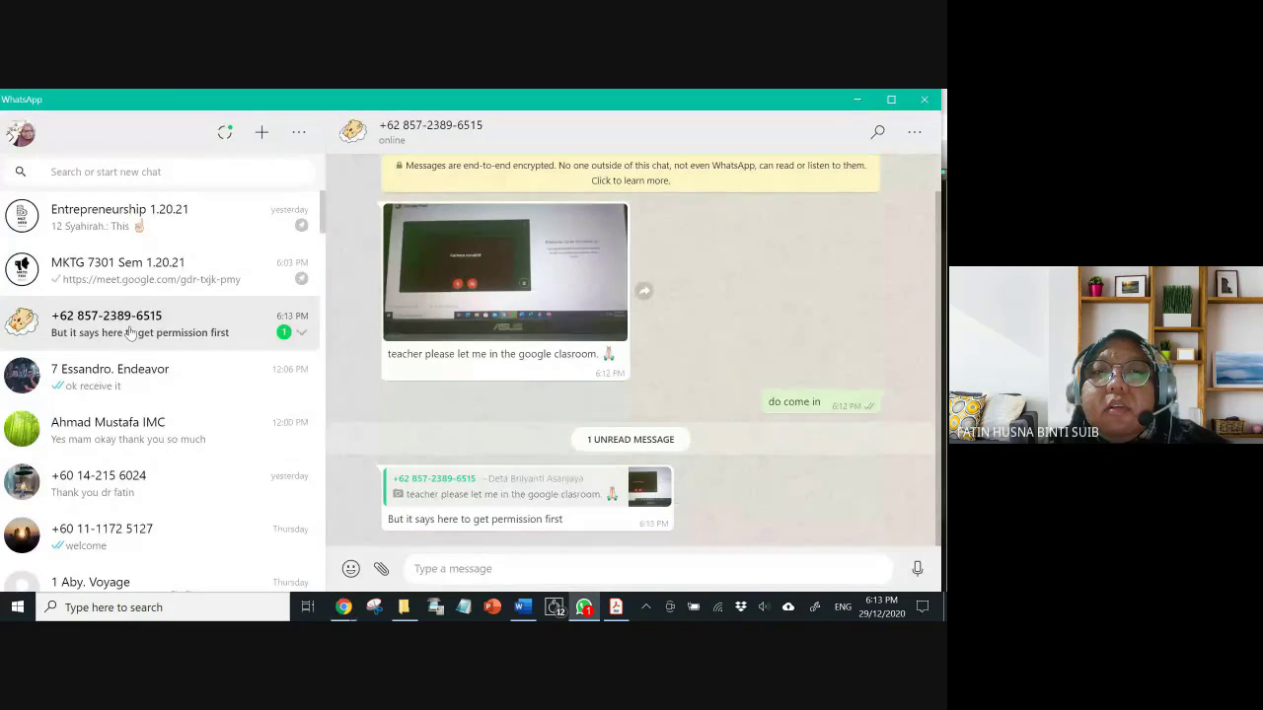
left_click(462, 570)
type("I dont c")
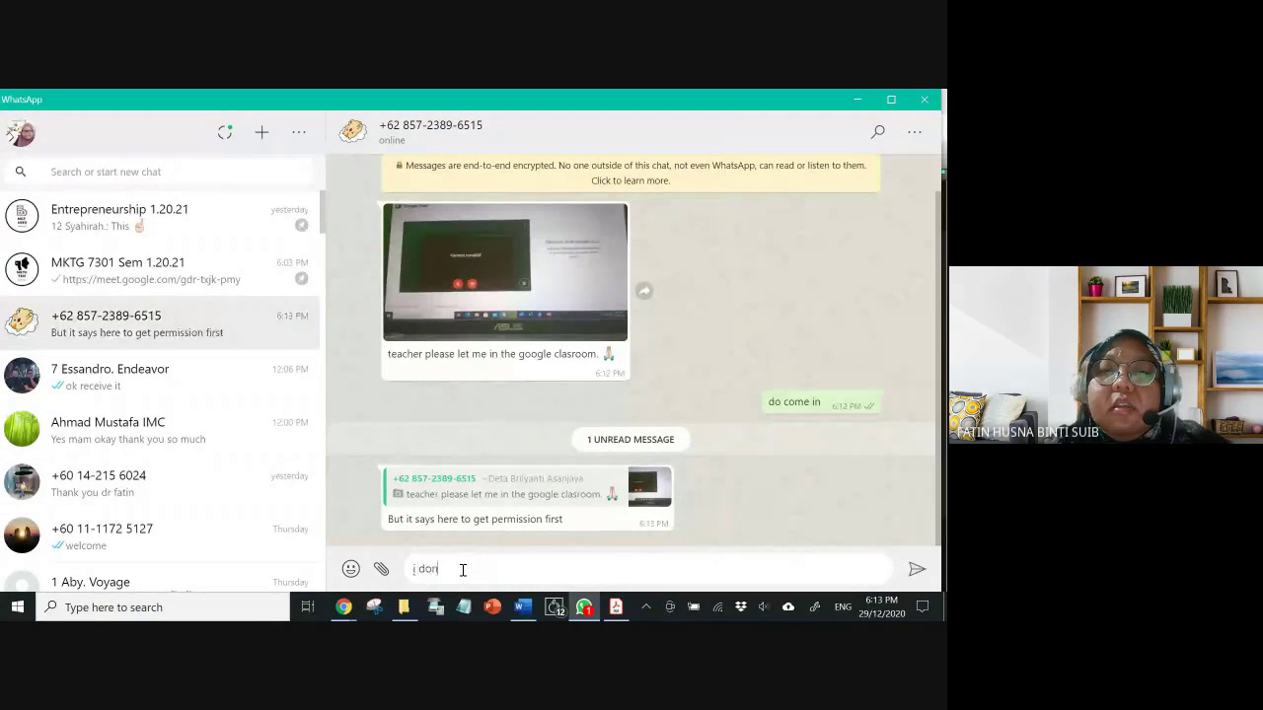
type("eive ")
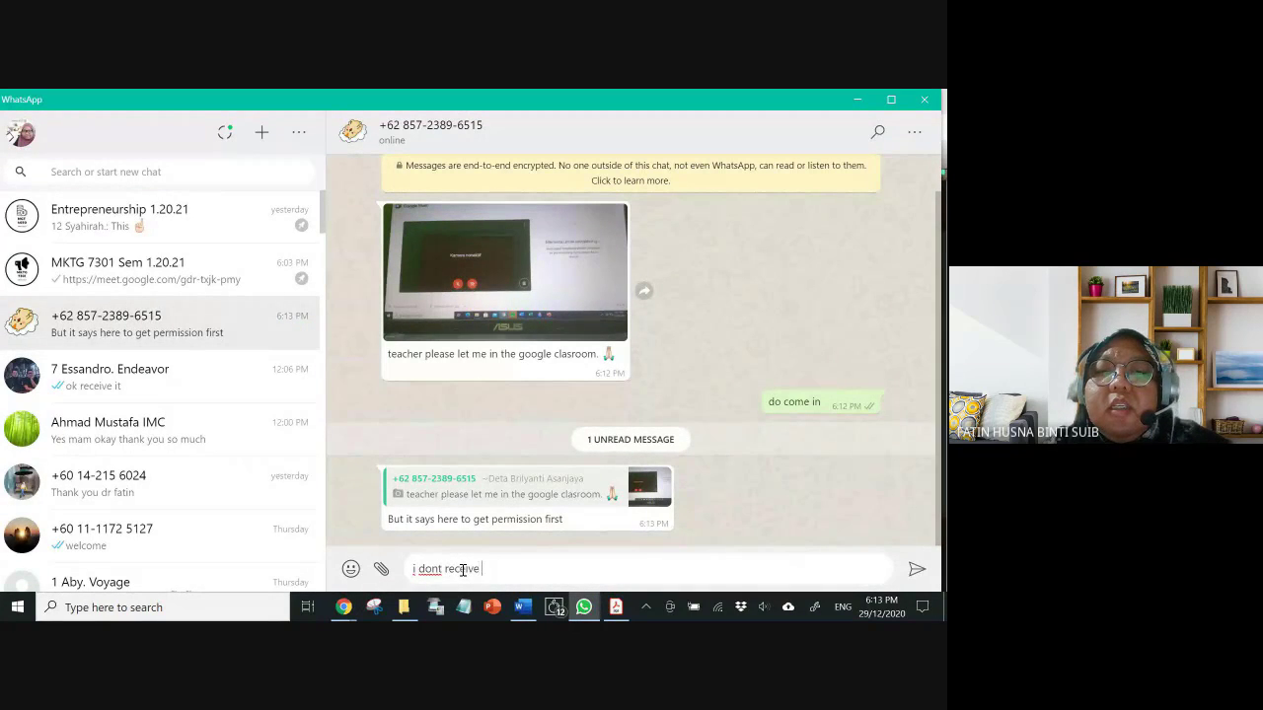
type("any admit")
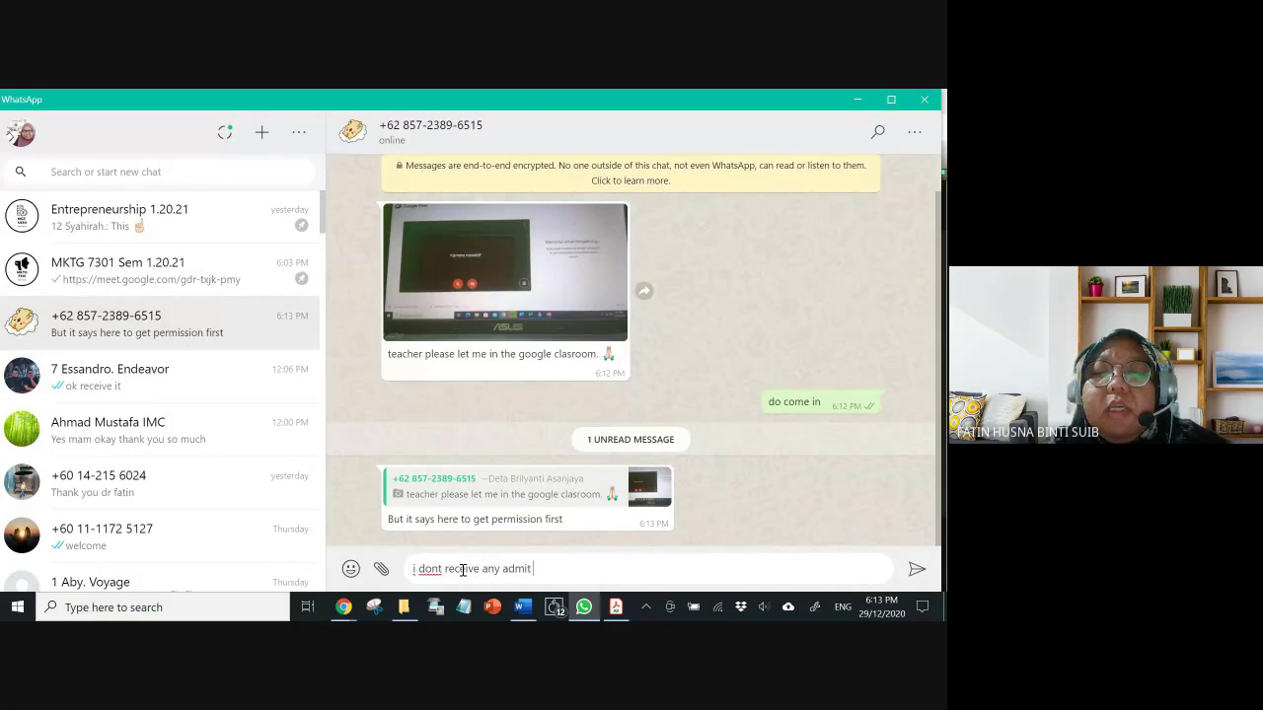
type(" button")
key("Return")
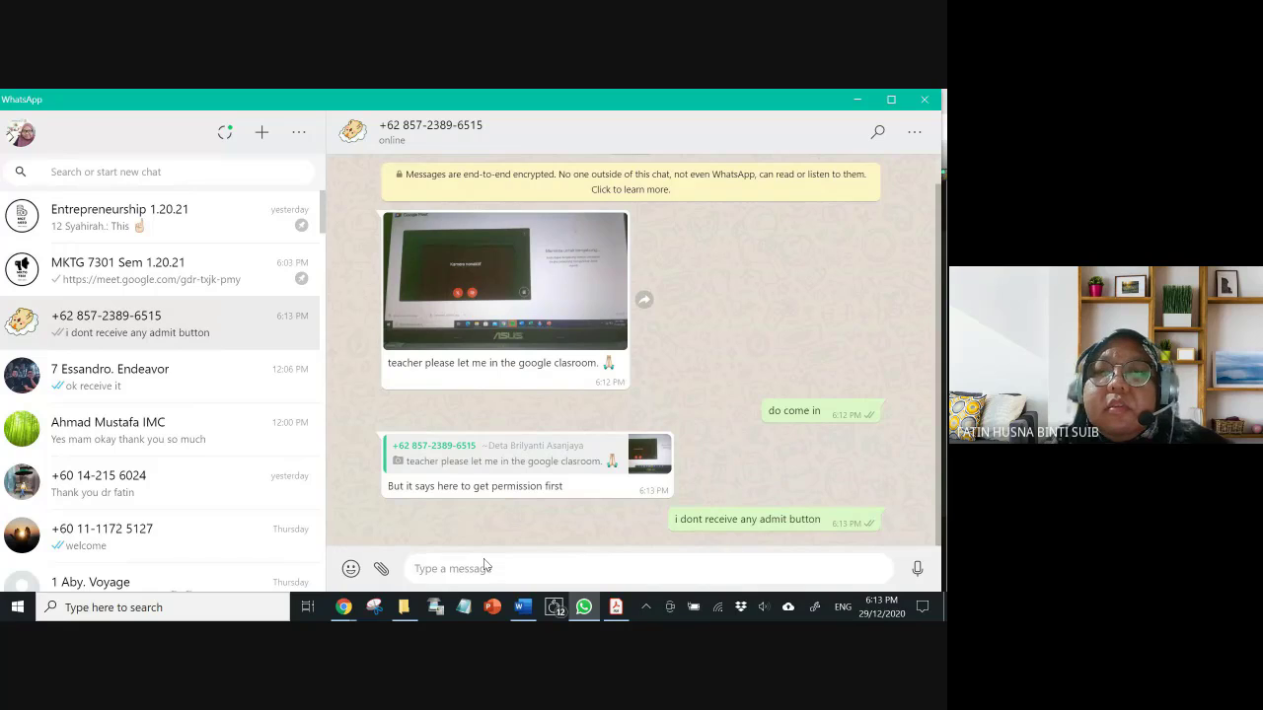
- Send the student the follow-up message "you sure you come in the right class?" and put the chat window away
type("you sure")
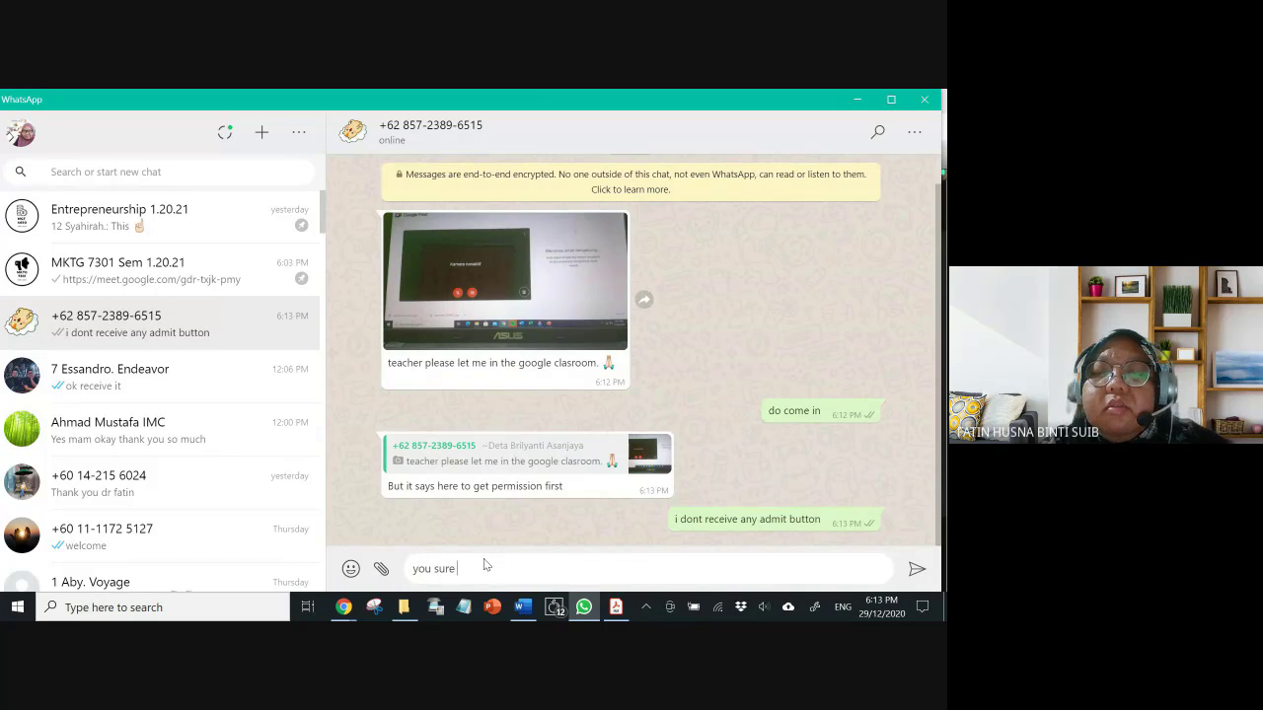
type(" you come ")
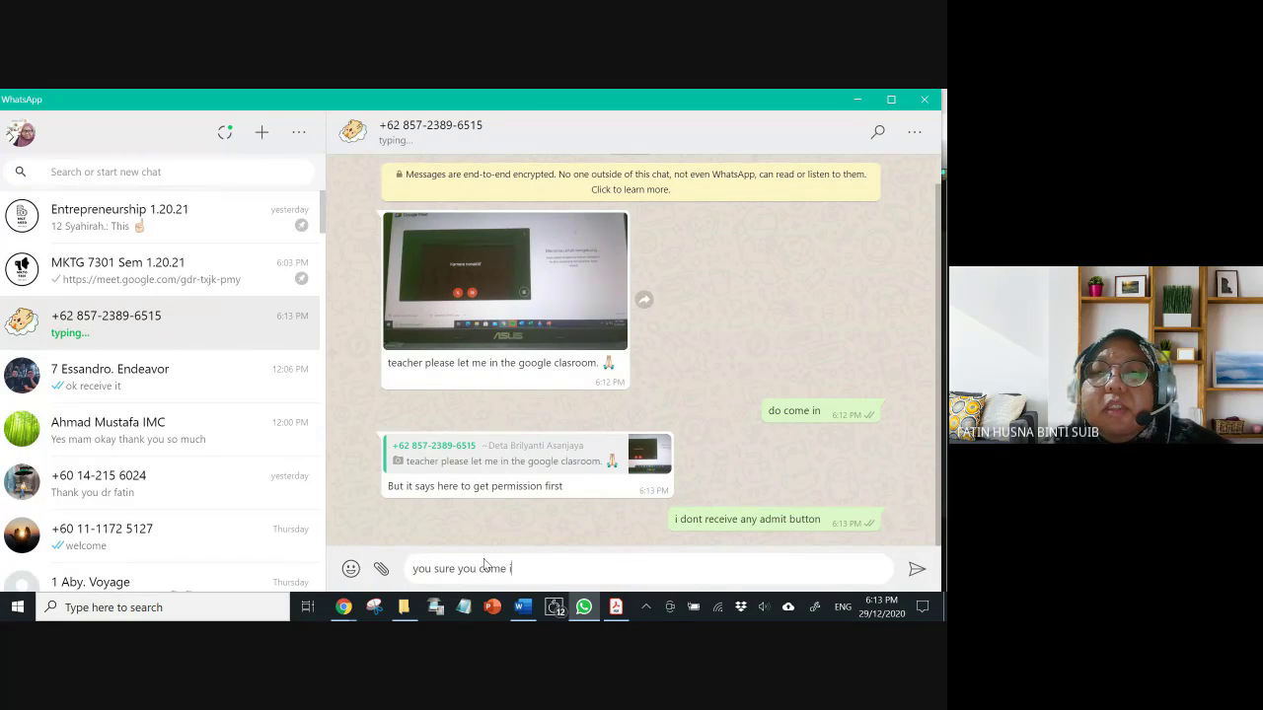
type("in the right")
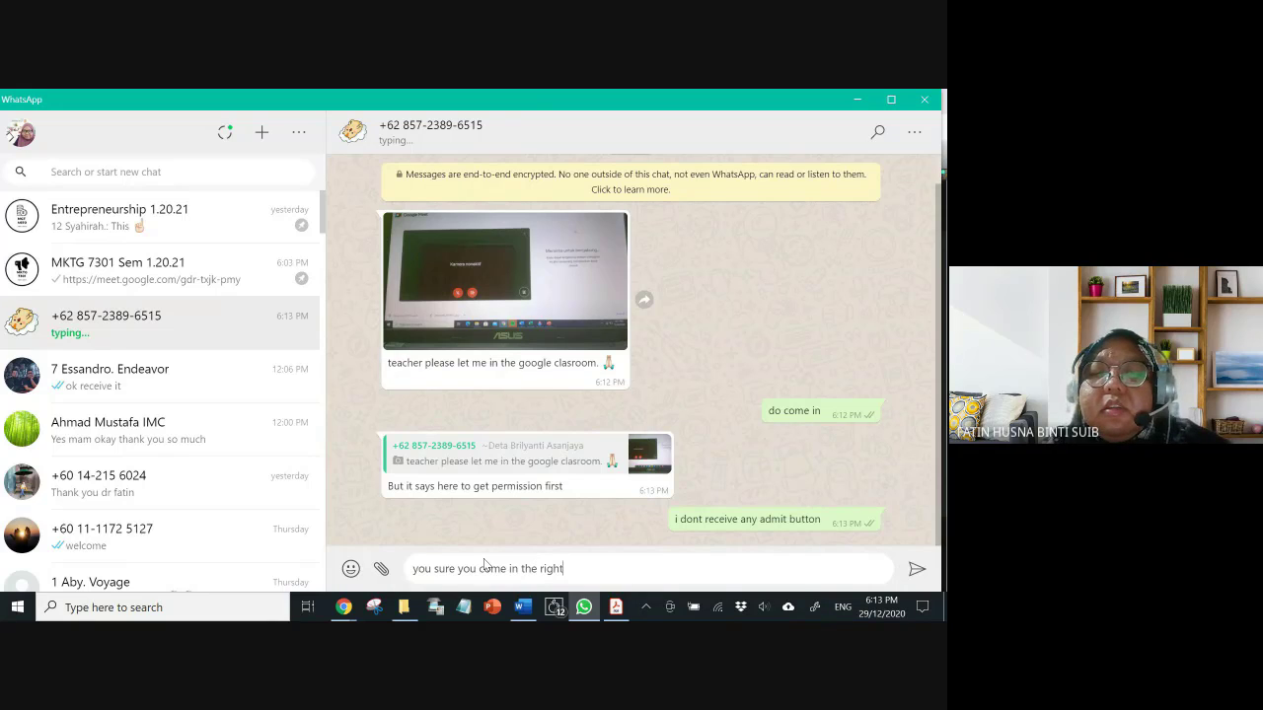
type(" class")
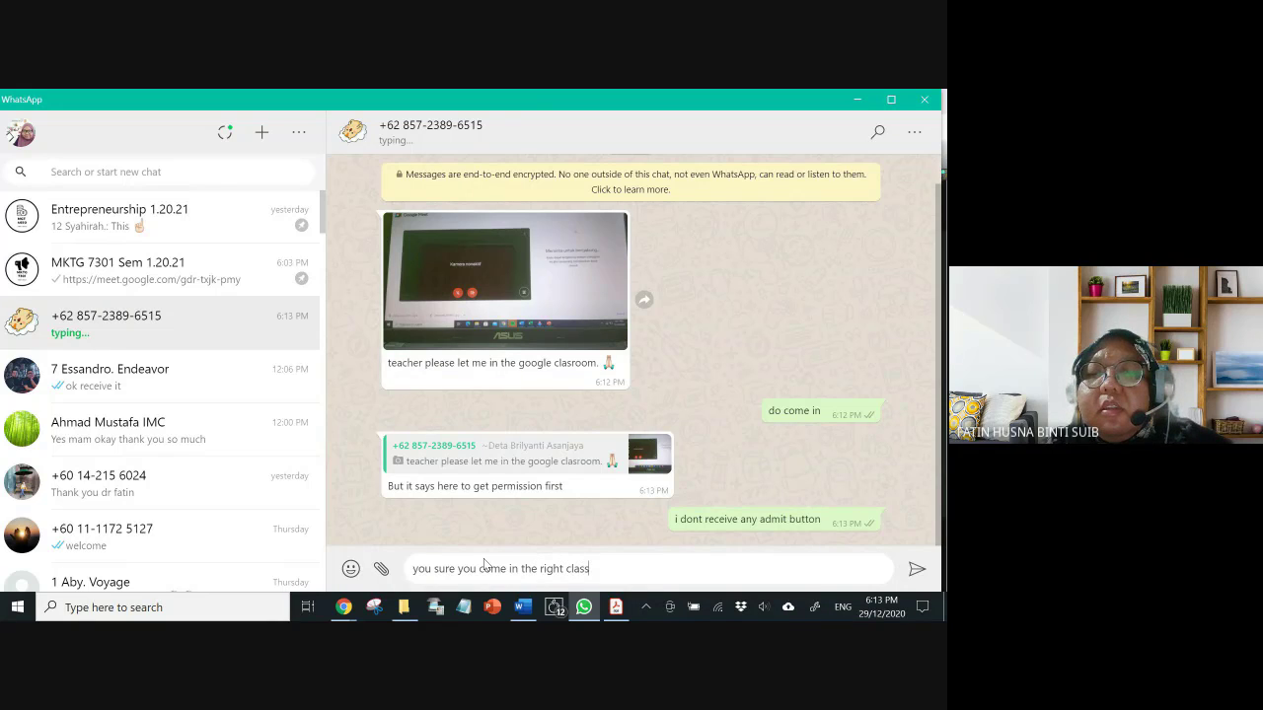
type("?")
key("Return")
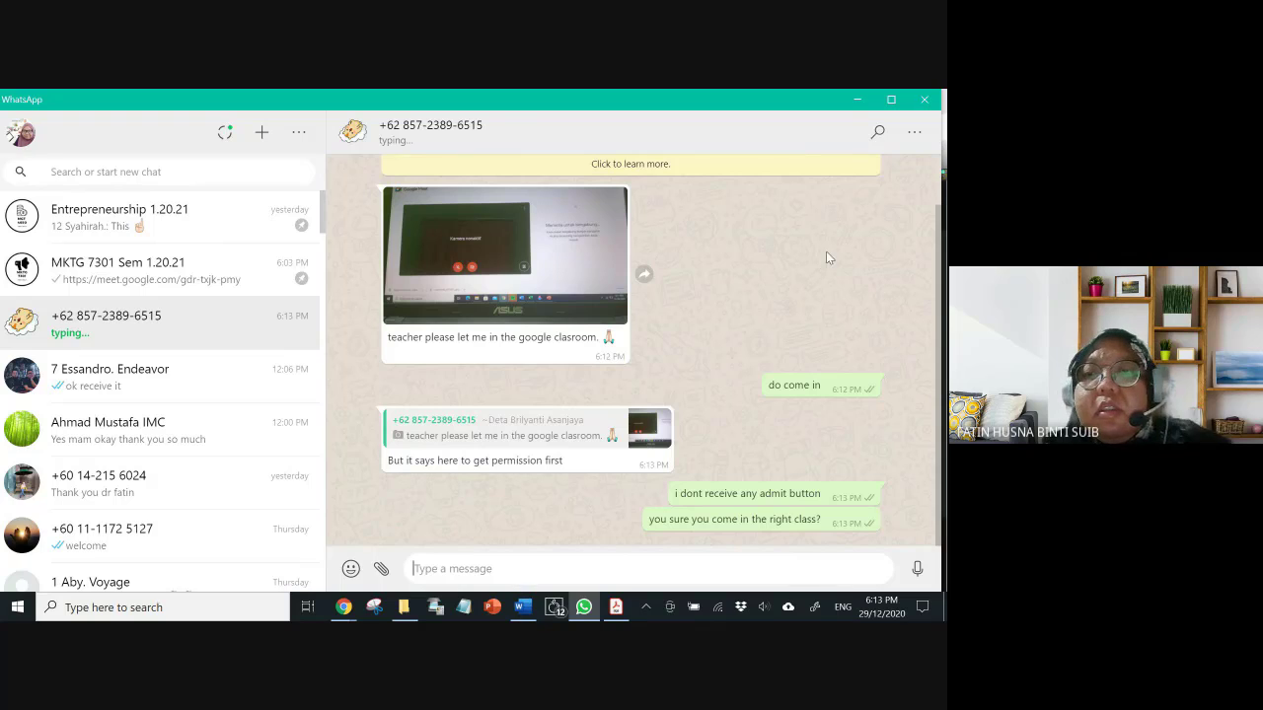
left_click(854, 100)
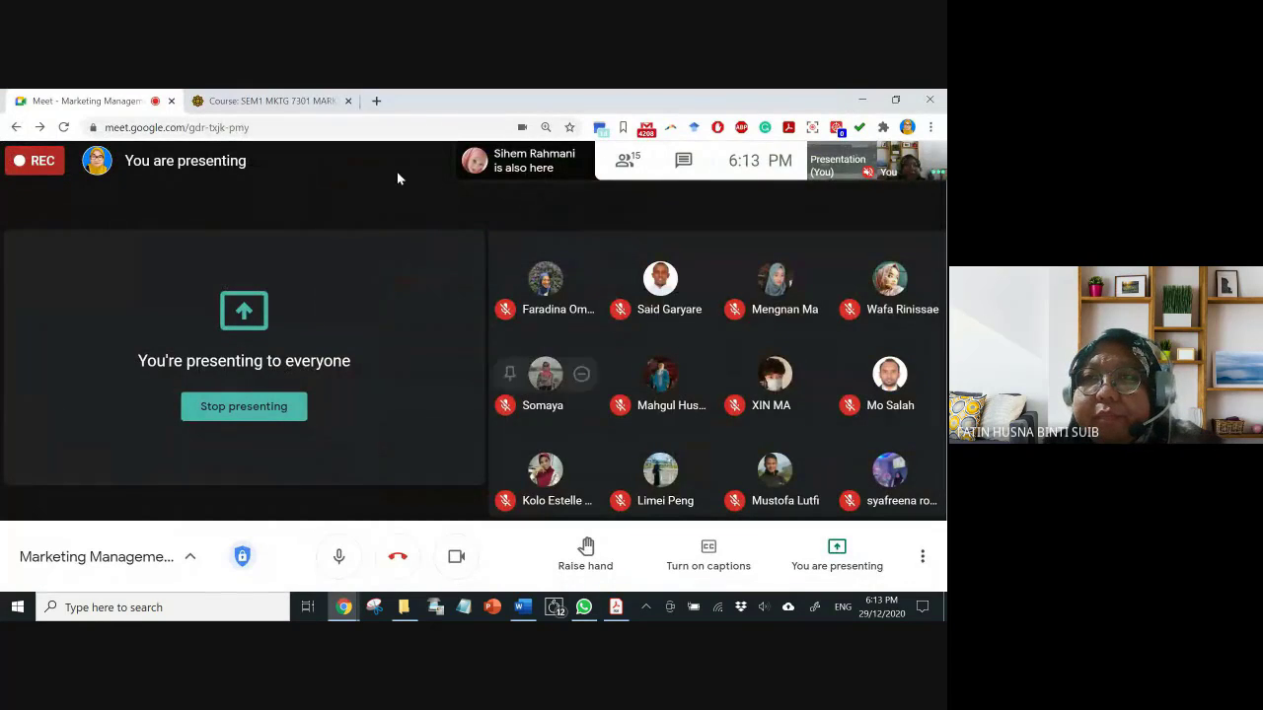
- Switch back to Word and add the chapter heading "CHAPTER 3 RESEARCH METHODOLOGY" on the empty line between hypothesis H5 and REFERENCES
left_click(303, 96)
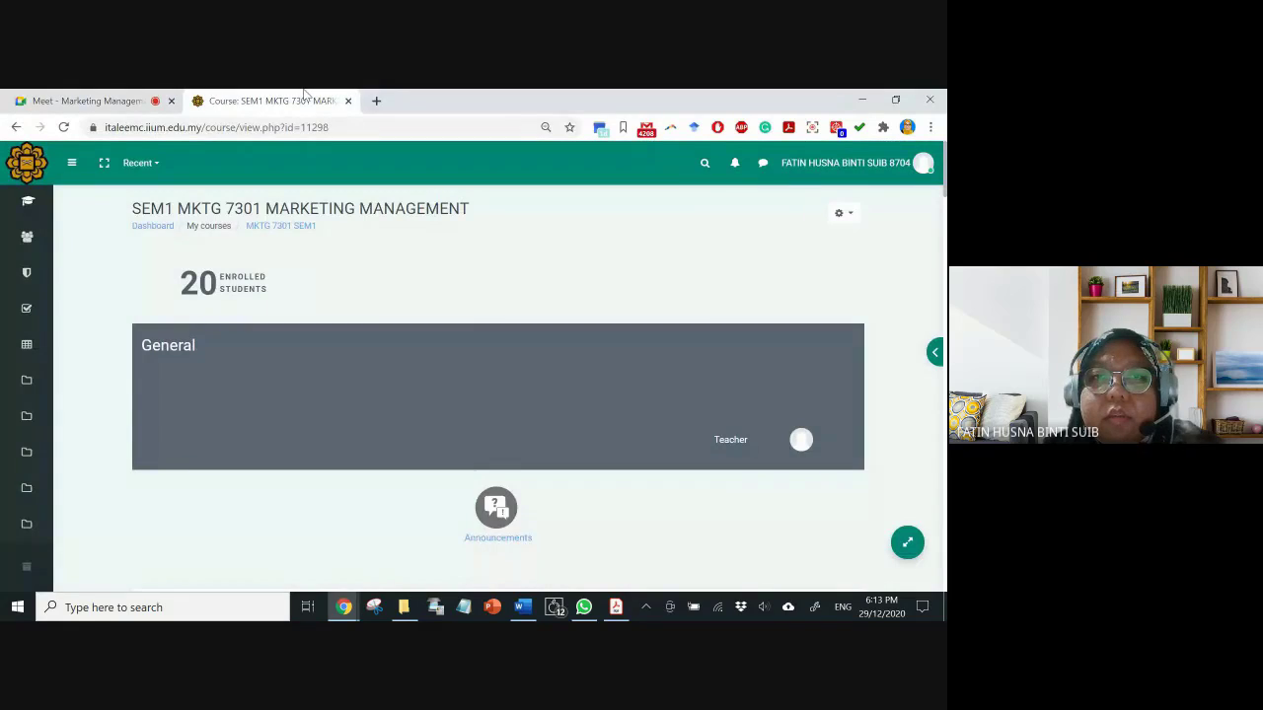
left_click(524, 605)
scroll(628, 523, "up", 1)
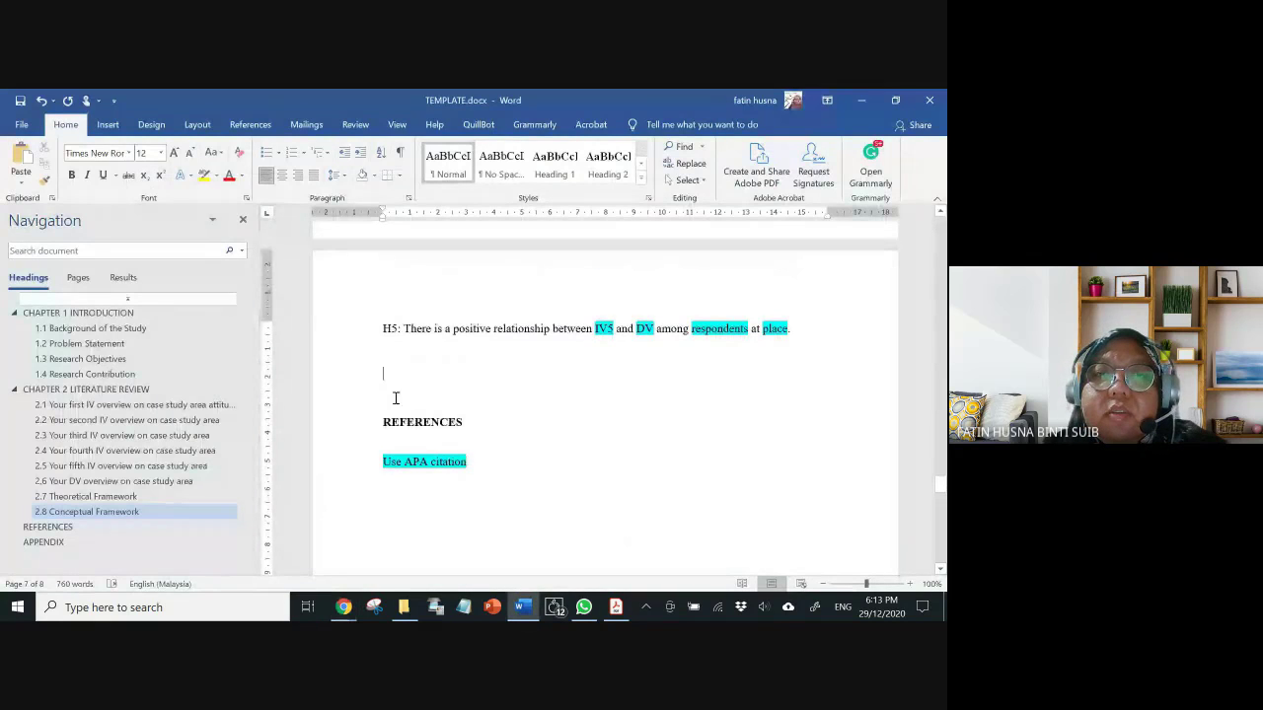
left_click(401, 371)
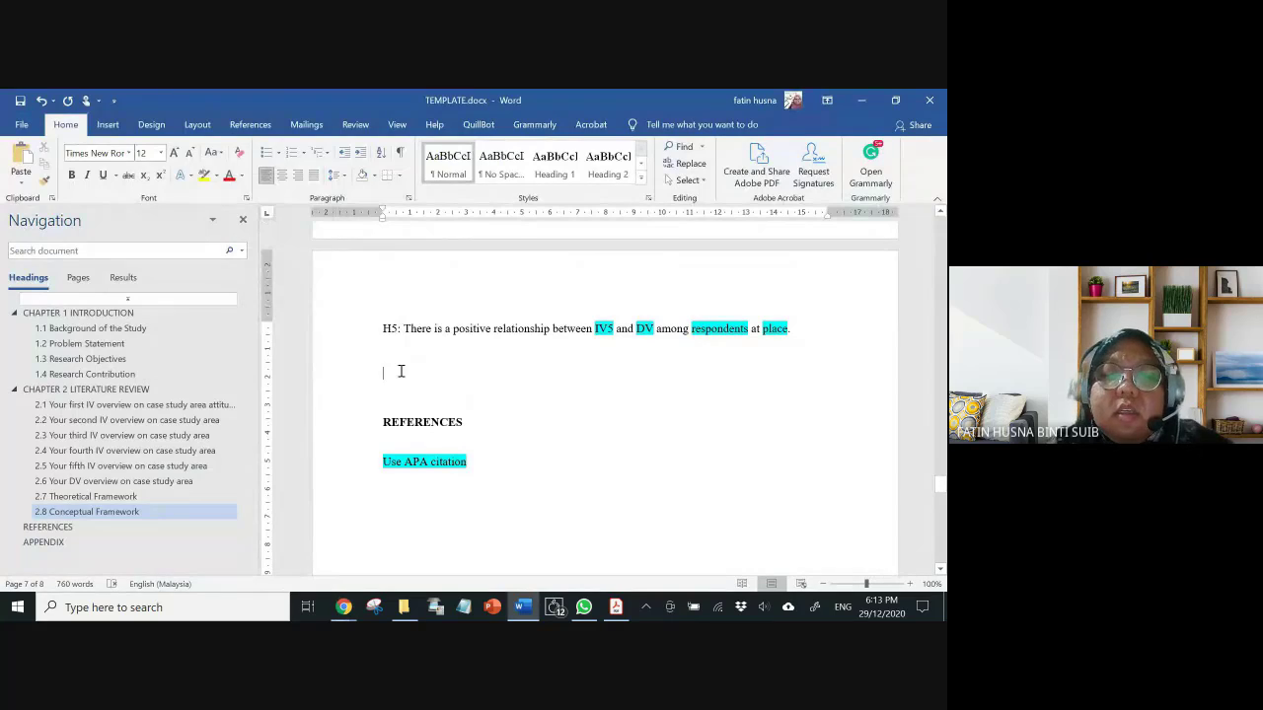
type("CHAPT")
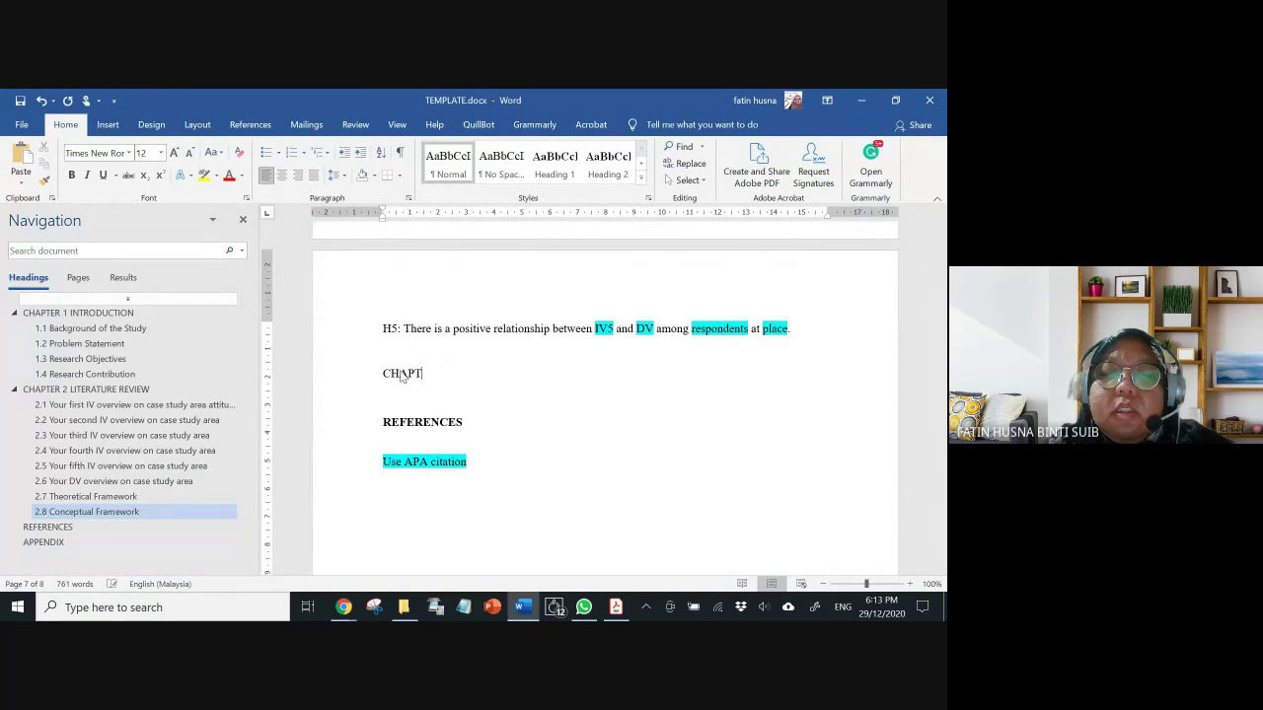
type("ER 3")
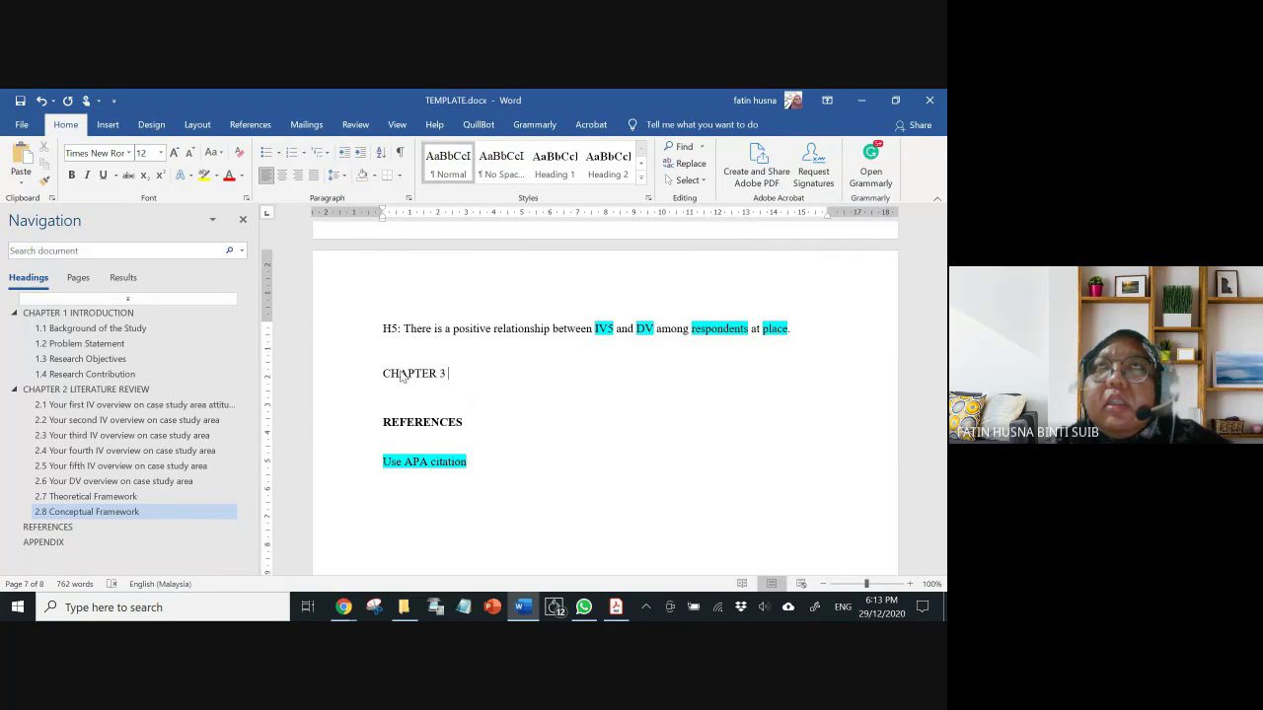
type("RESE")
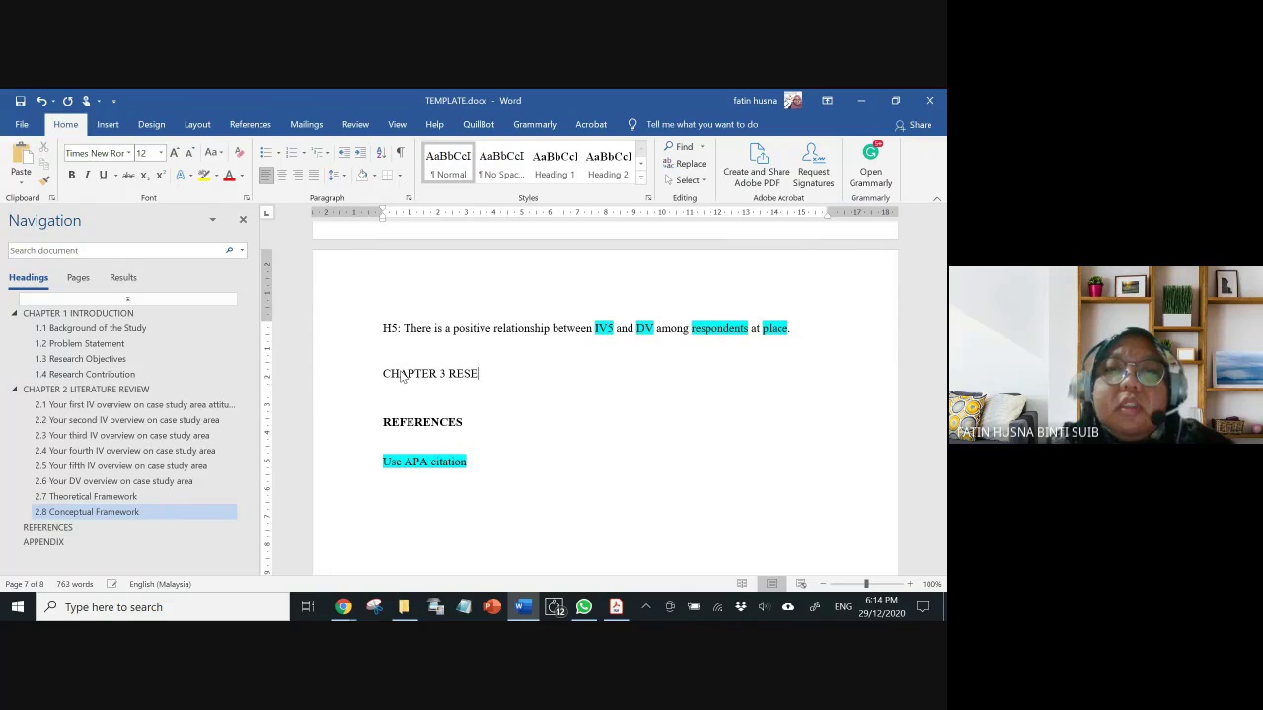
type("ARCH ME")
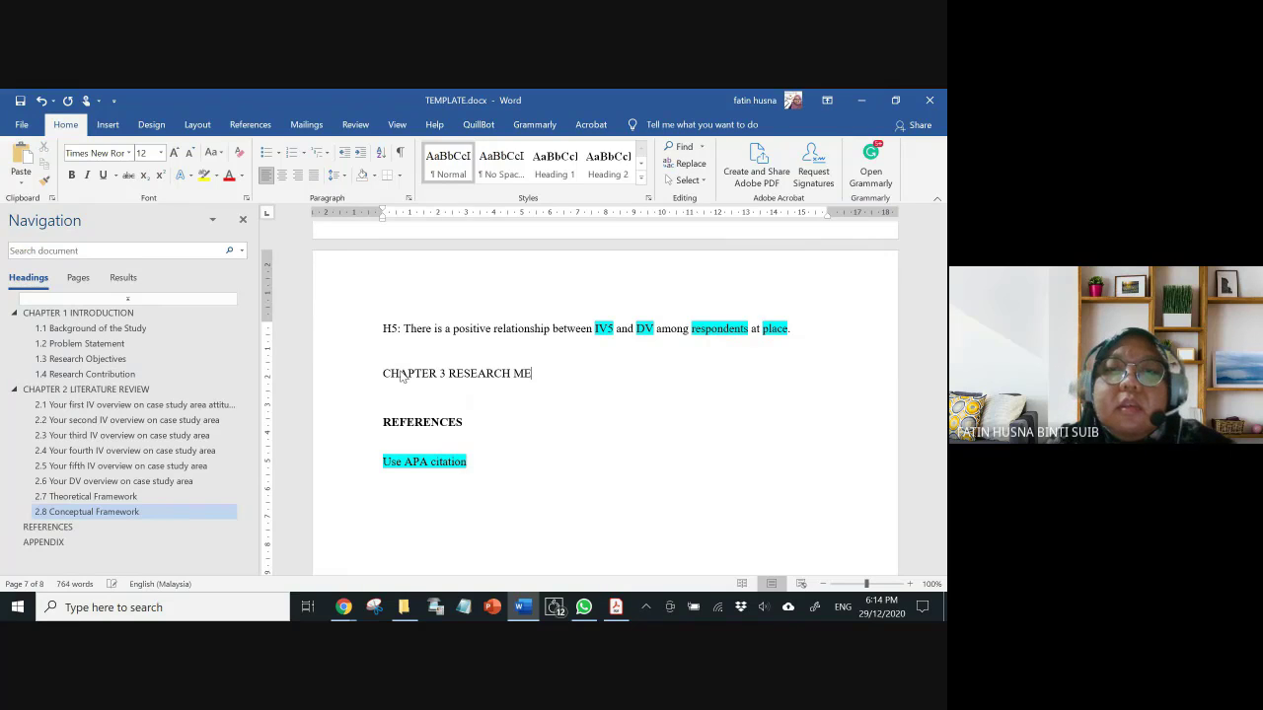
type("THODOLOGY")
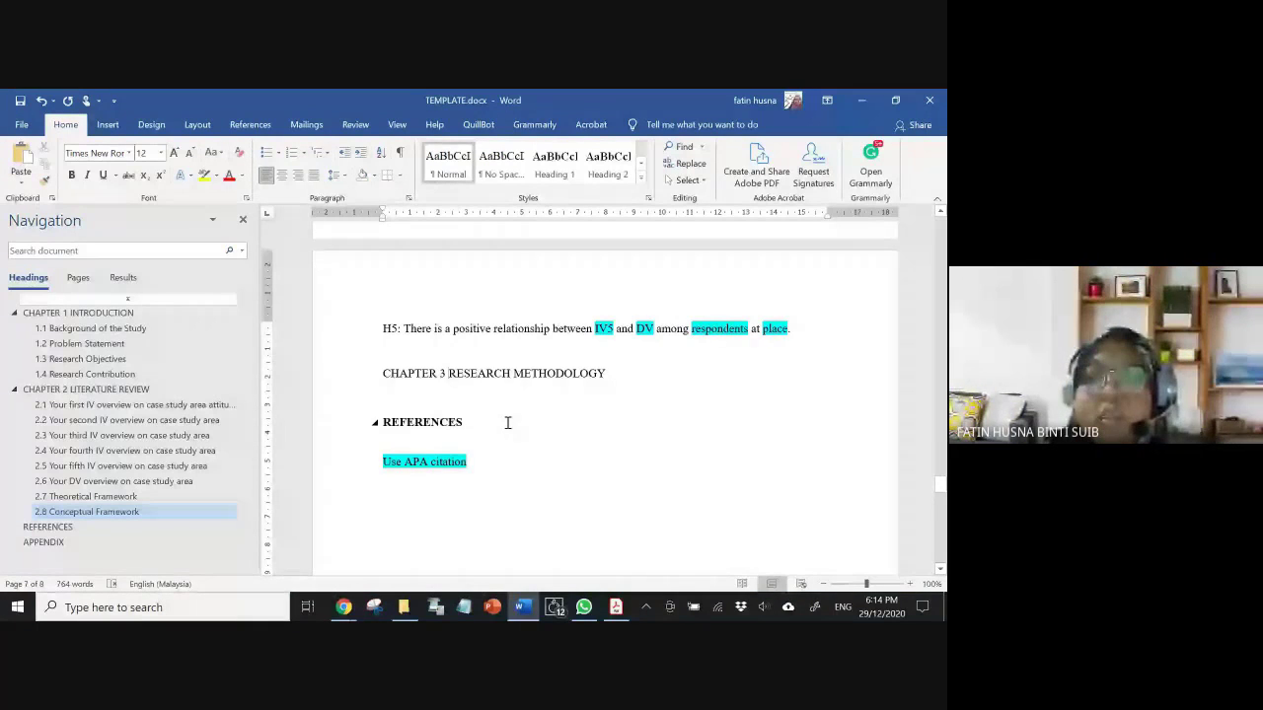
key("Return")
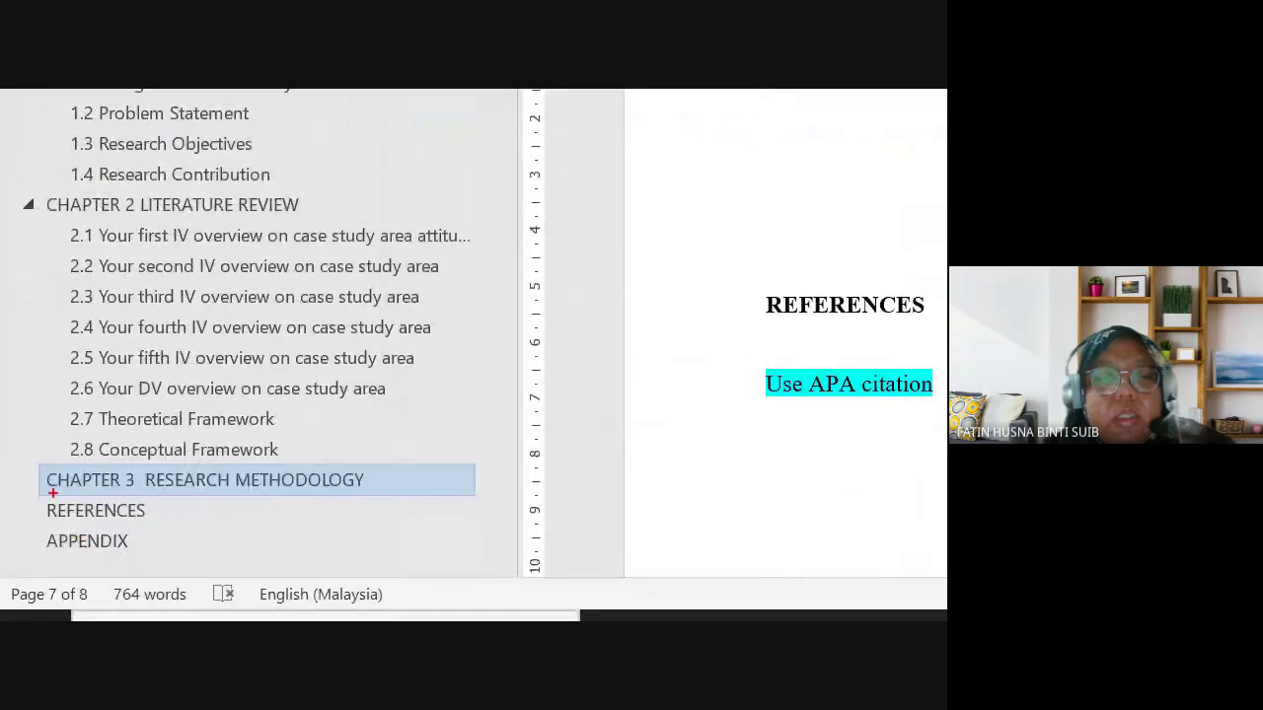
- Split the Chapter 3 heading with a paragraph break after "CHAPTER 3", marking its entries in the heading list before and after the change
left_click_drag(51, 547, 173, 544)
mouse_move(170, 487)
left_mouse_down()
mouse_move(383, 494)
mouse_move(85, 496)
left_mouse_up()
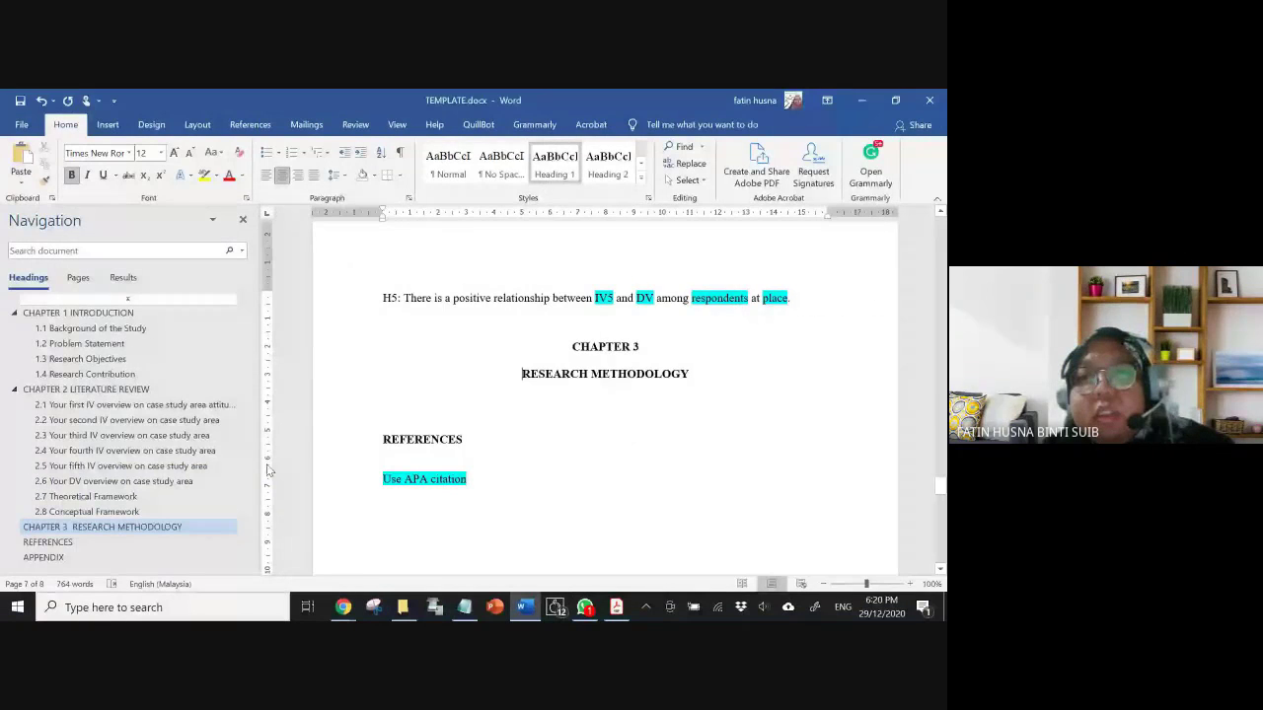
left_click(652, 346)
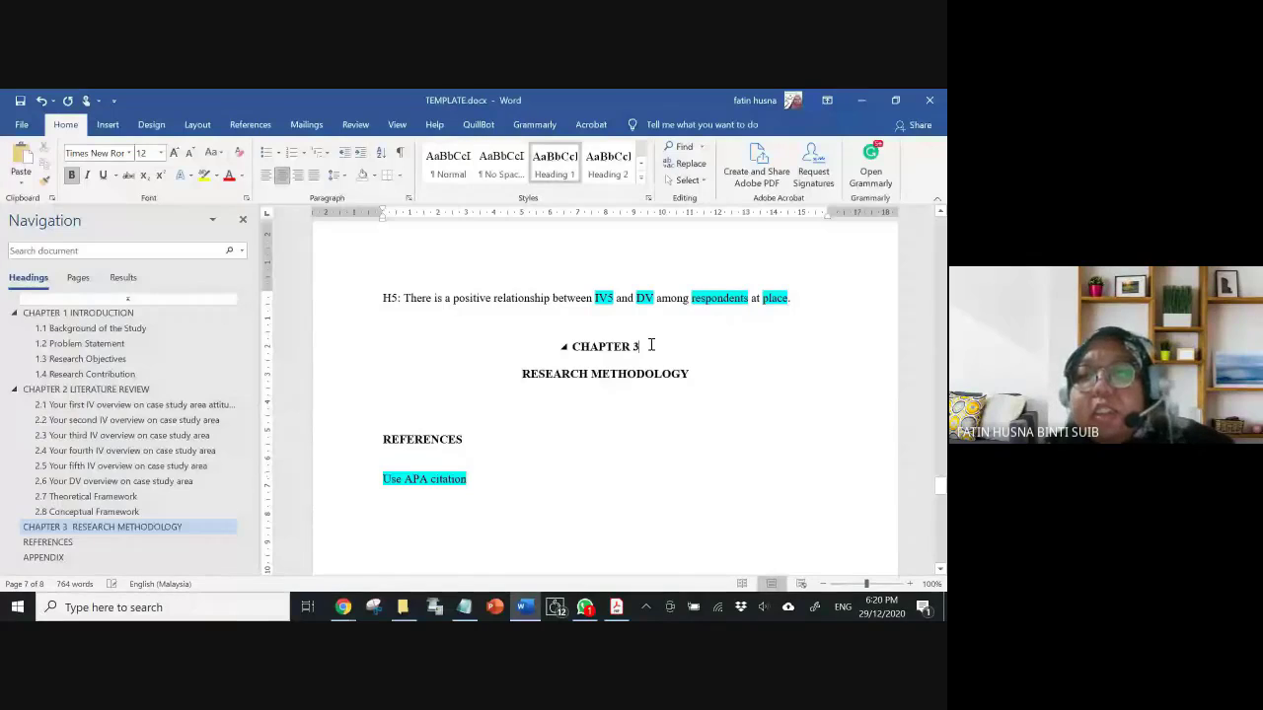
key("Delete")
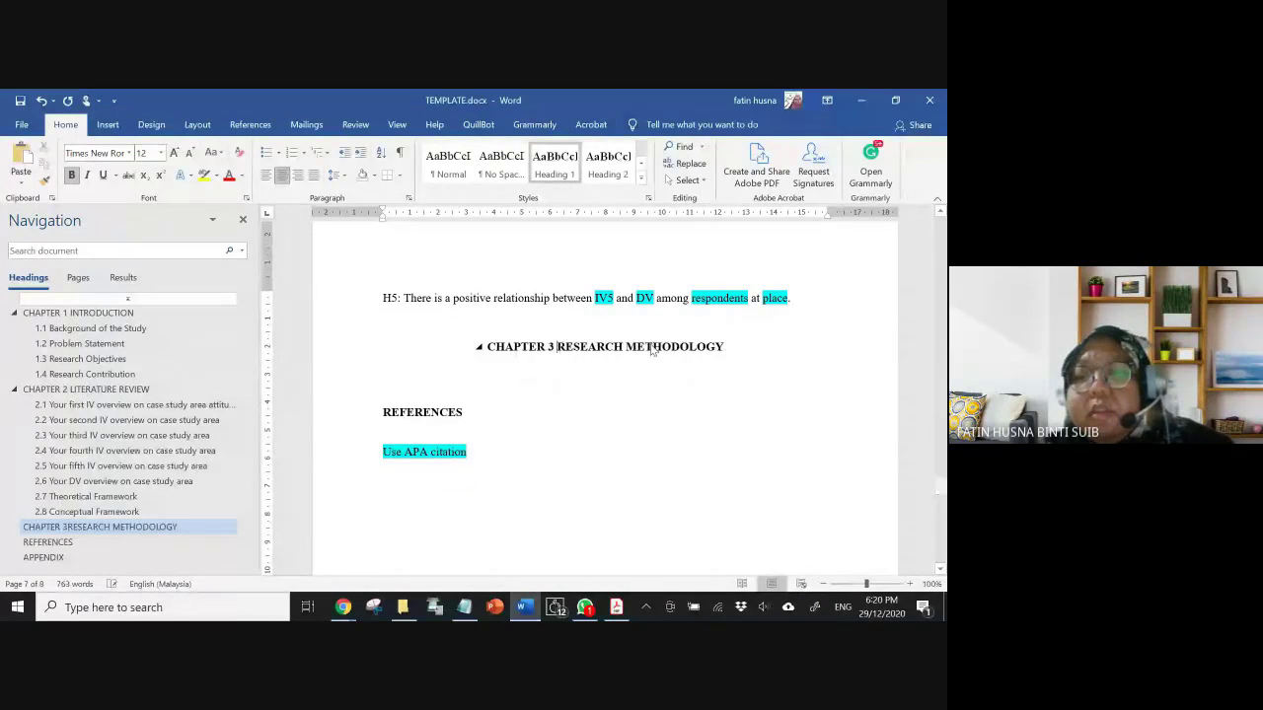
key("Return")
scroll(69, 493, "down", 1)
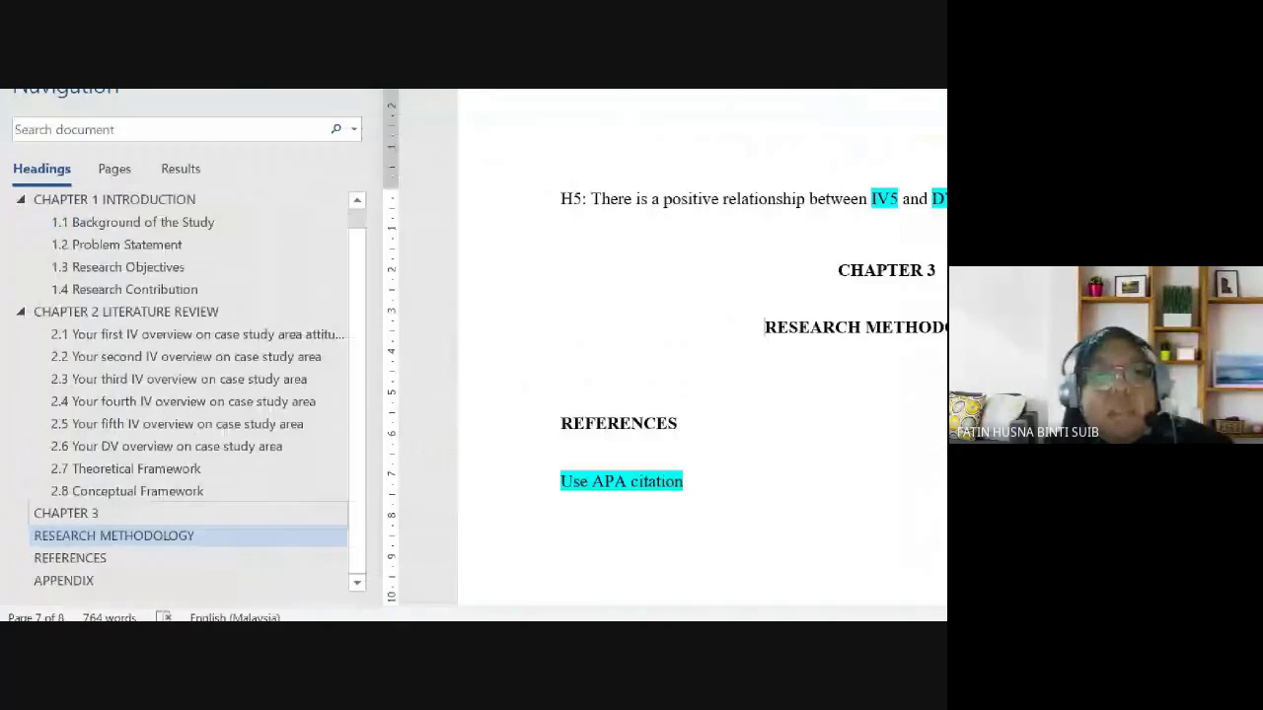
left_click_drag(141, 525, 140, 545)
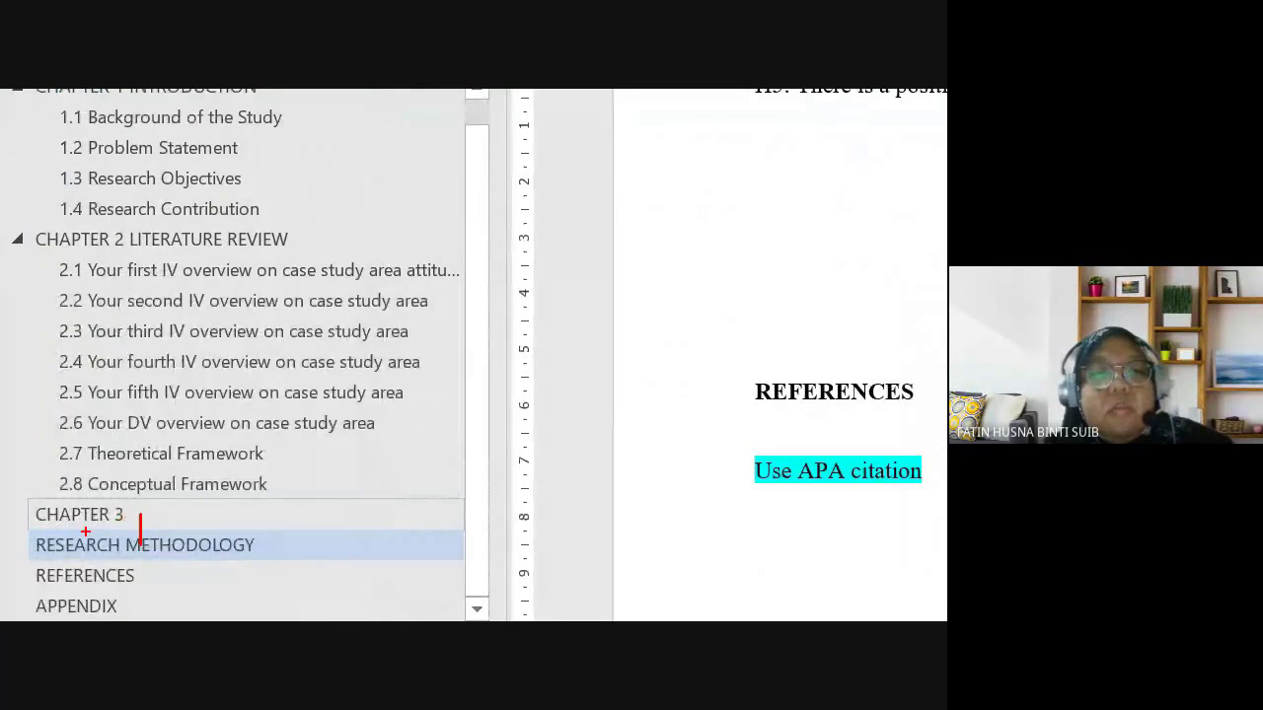
left_click_drag(36, 529, 344, 530)
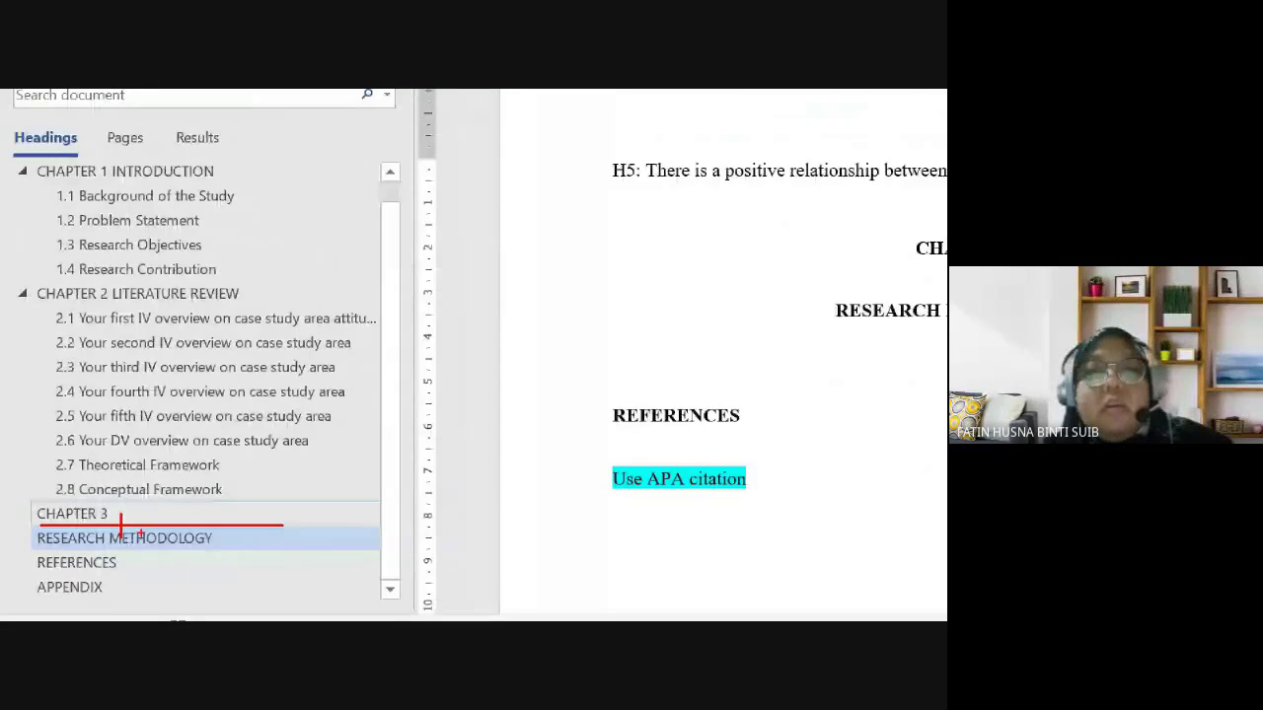
- Rejoin the Chapter 3 heading and put RESEARCH METHODOLOGY on its own line with a manual line break inside the same heading
key("Delete")
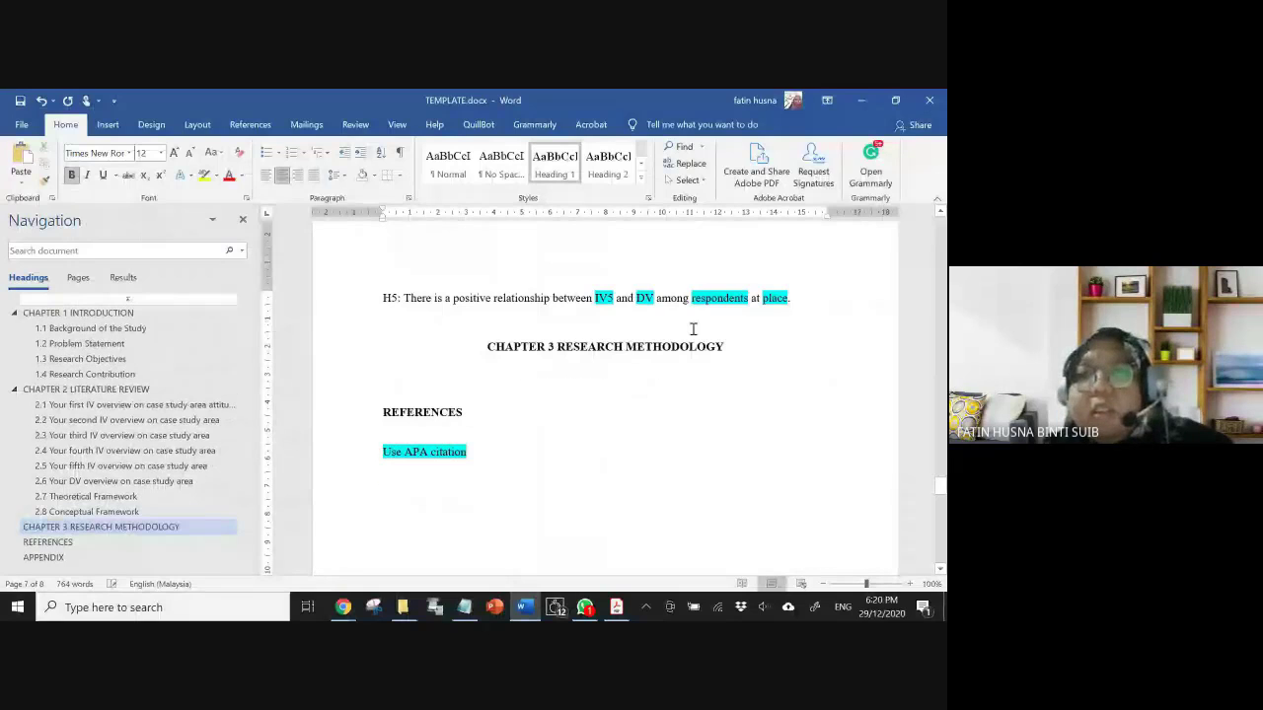
key("shift+Return")
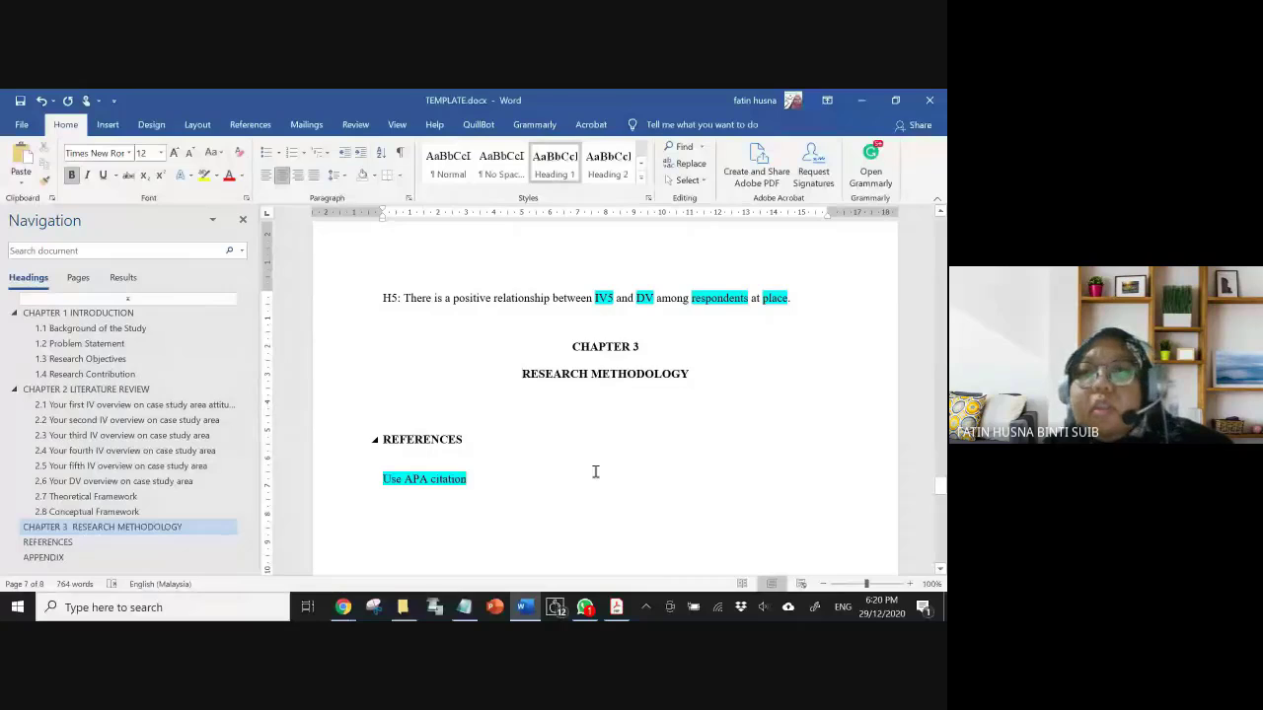
- Go to section 1.1 Background of the Study and bring up the Notepad heading notes over the document
scroll(600, 450, "up", 2)
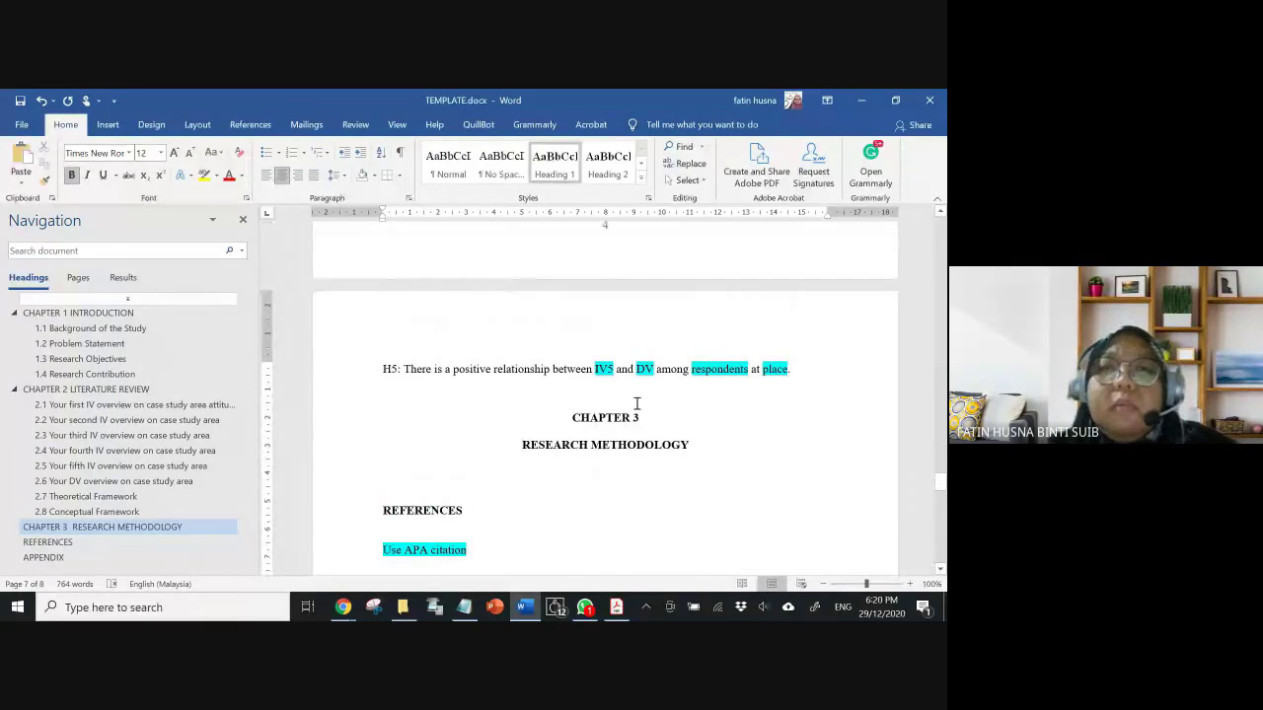
scroll(582, 410, "up", 1)
scroll(583, 414, "up", 20)
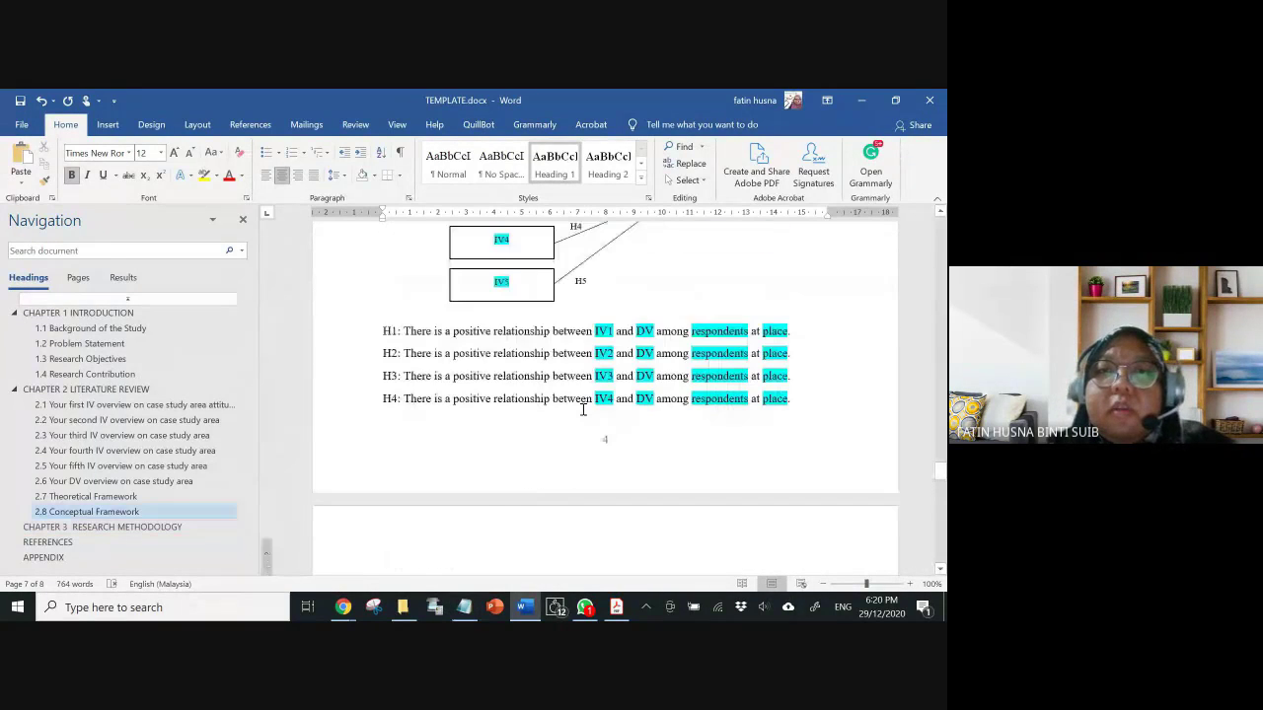
left_click(85, 330)
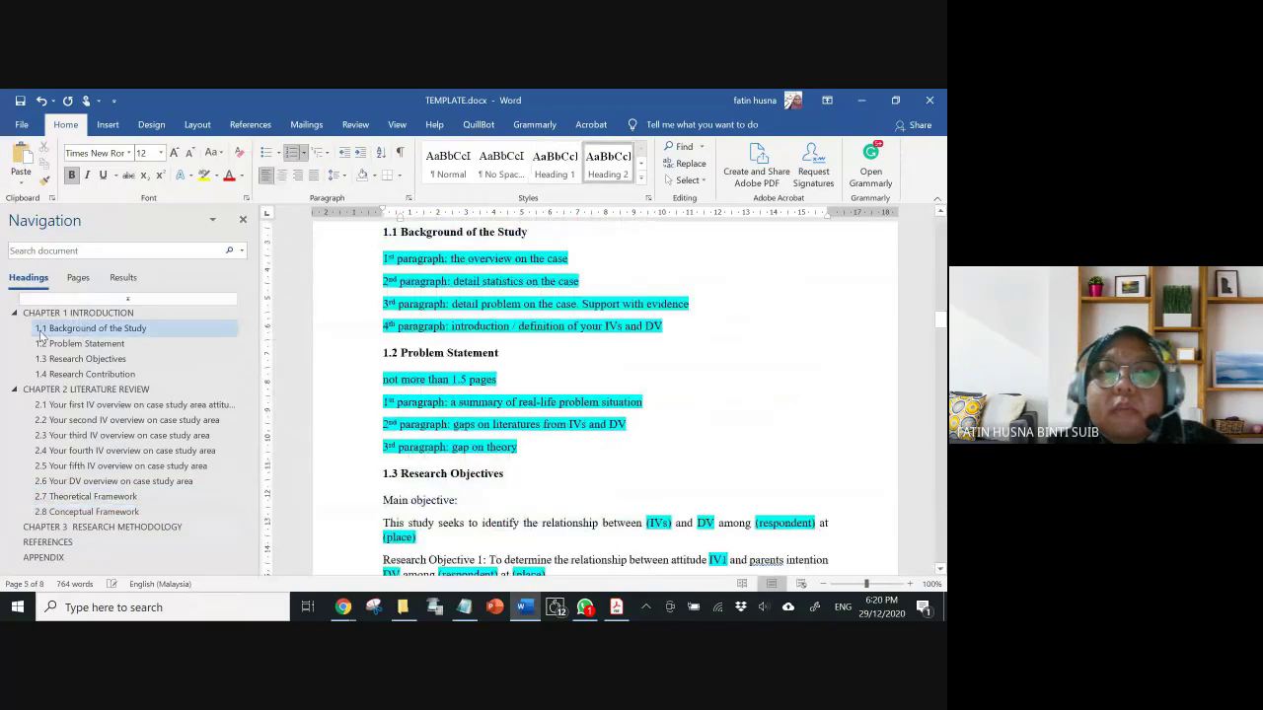
scroll(521, 339, "up", 2)
left_click(464, 606)
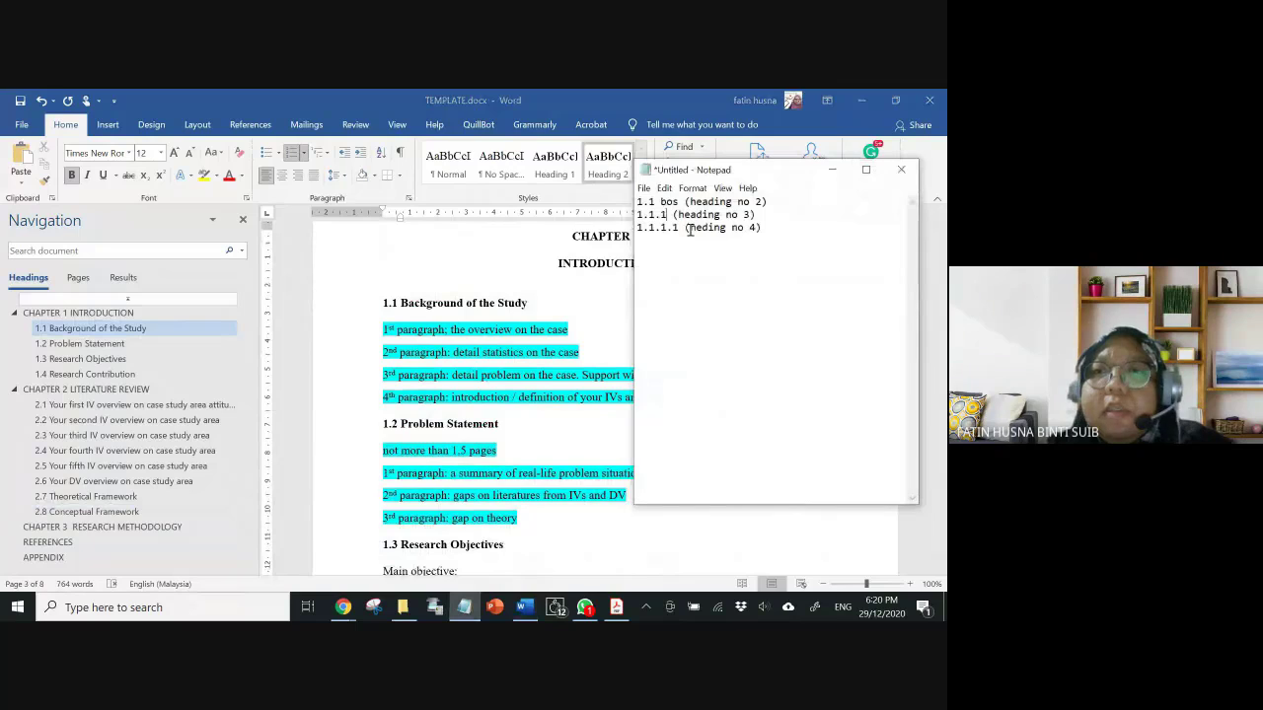
left_click_drag(787, 183, 503, 237)
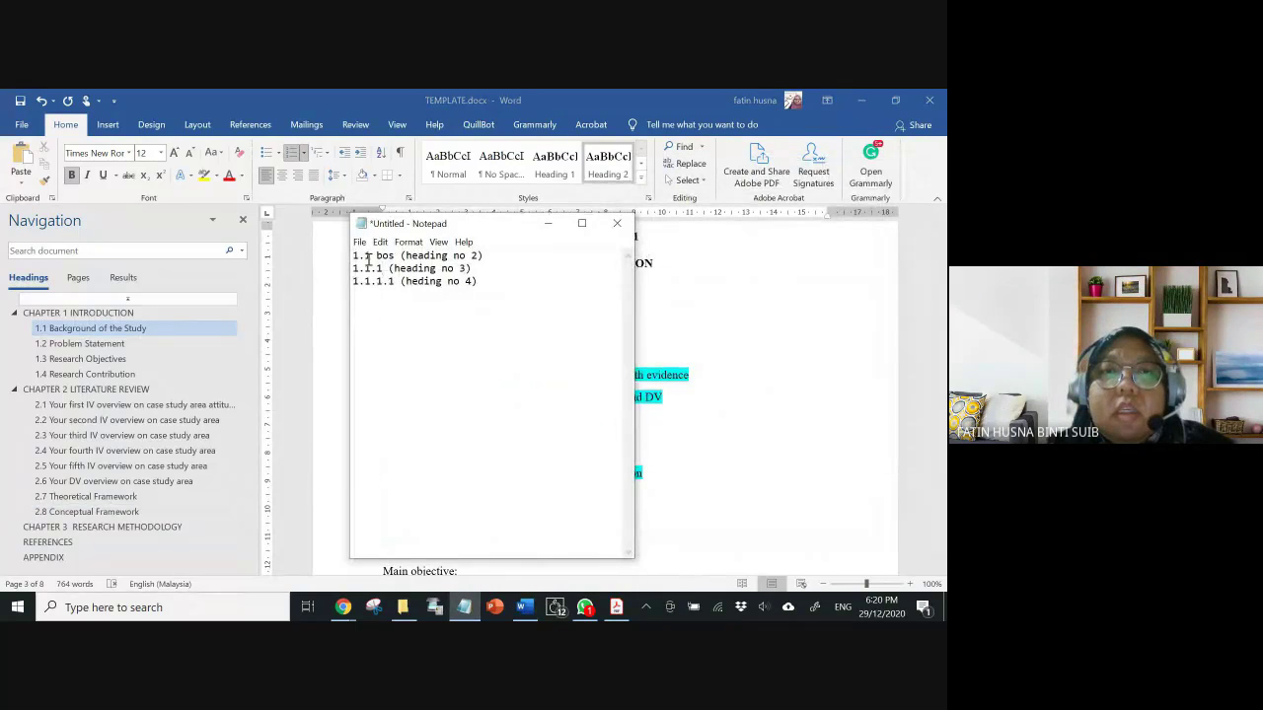
- Add the line "heading no 1: chapter title" above the 1.1 line in the notes, separated by an empty line
left_click(353, 256)
key("Return")
key("Return")
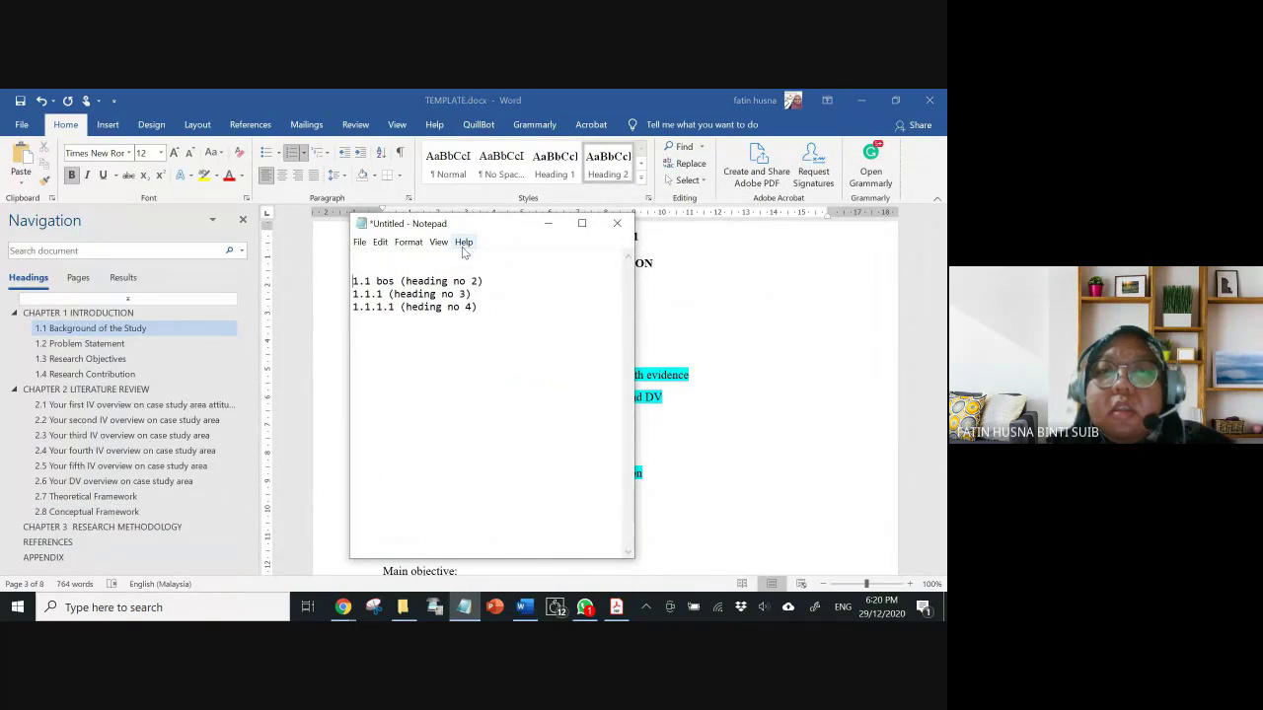
key("Up")
type("e")
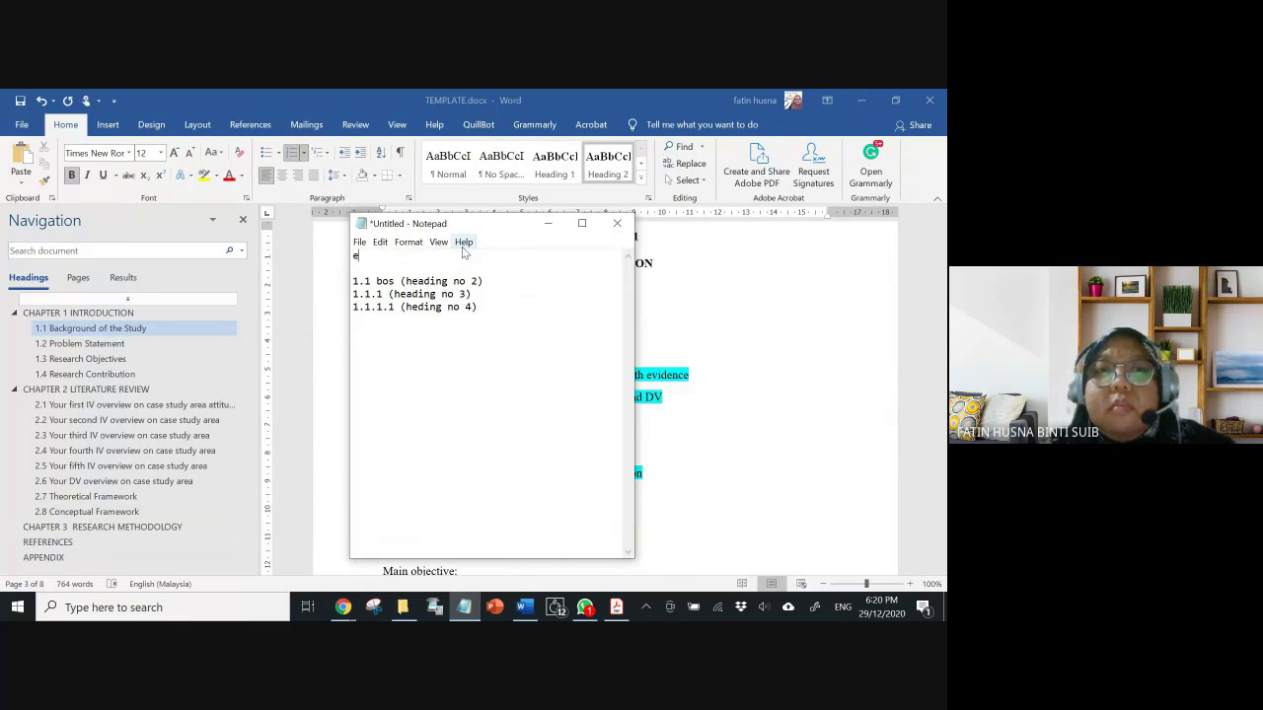
type("eadin")
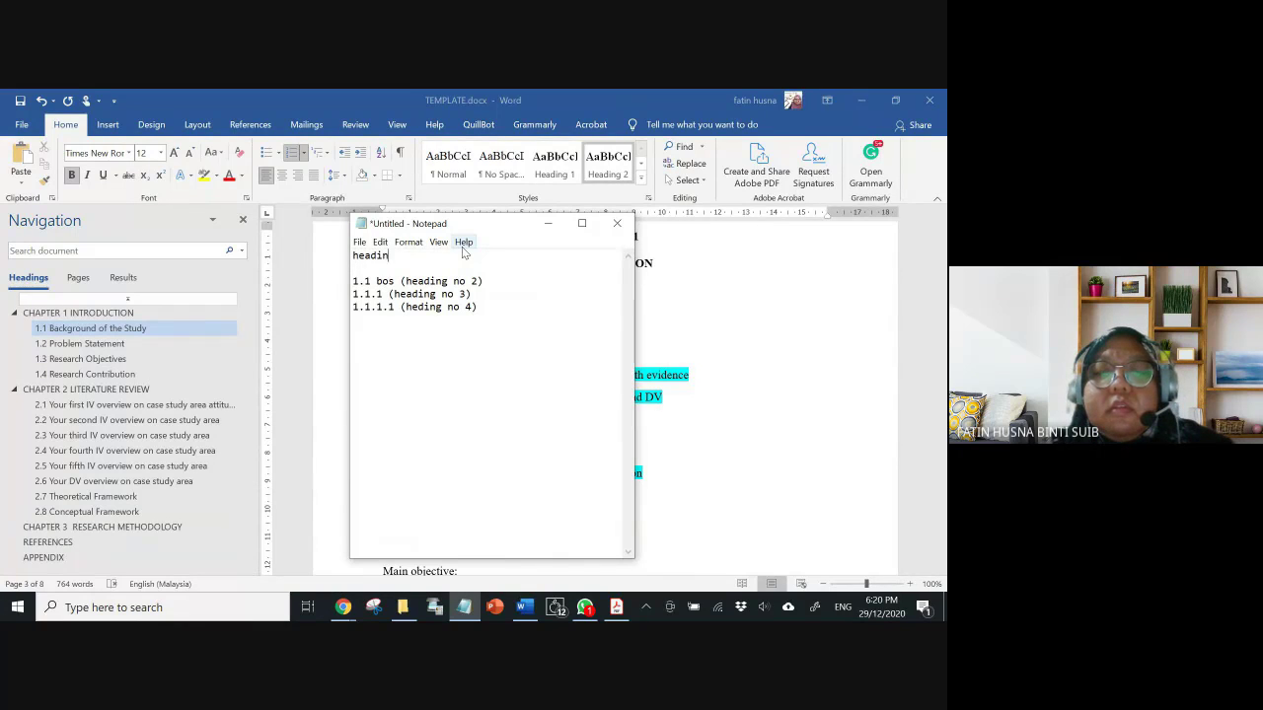
type("g no 1: ")
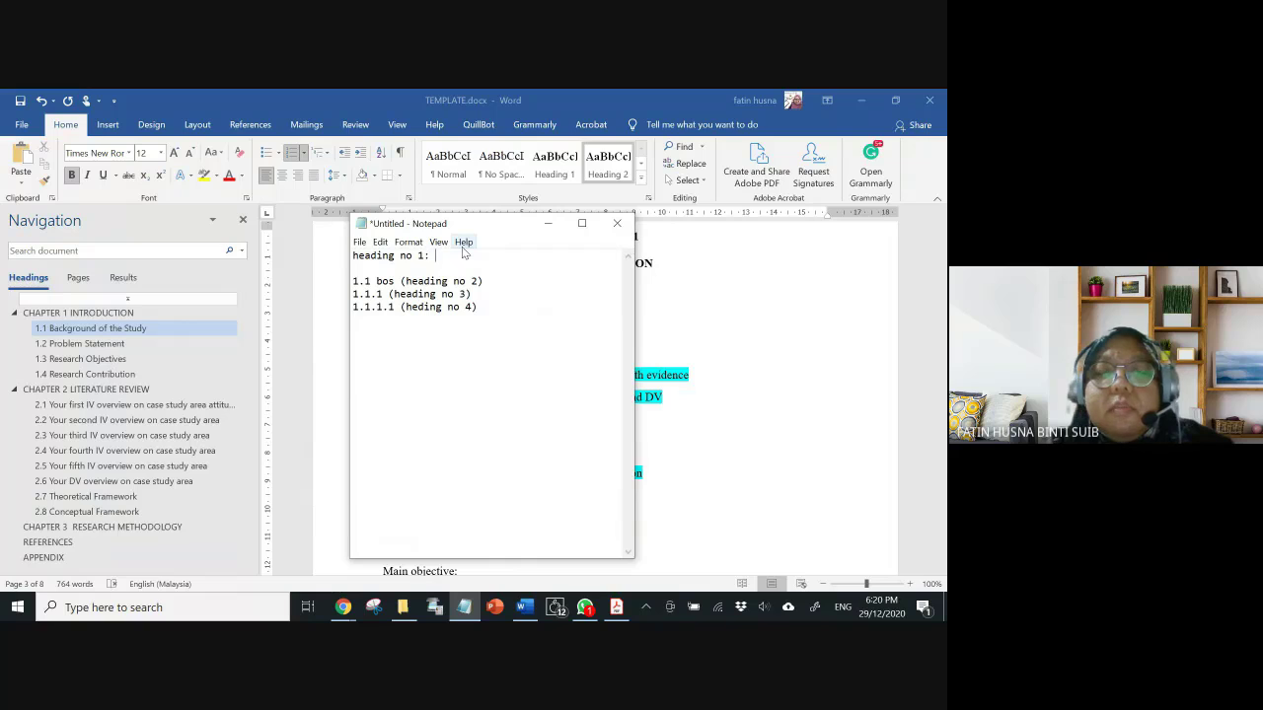
type("chapter t")
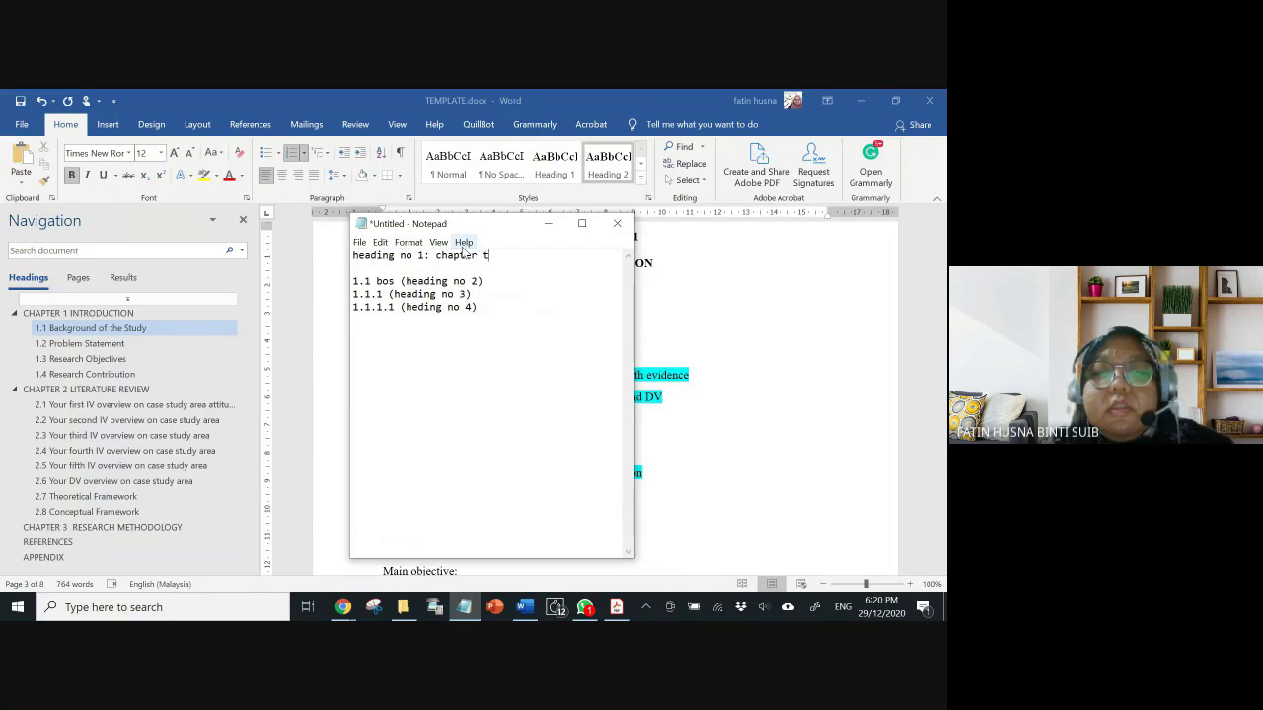
type("itle")
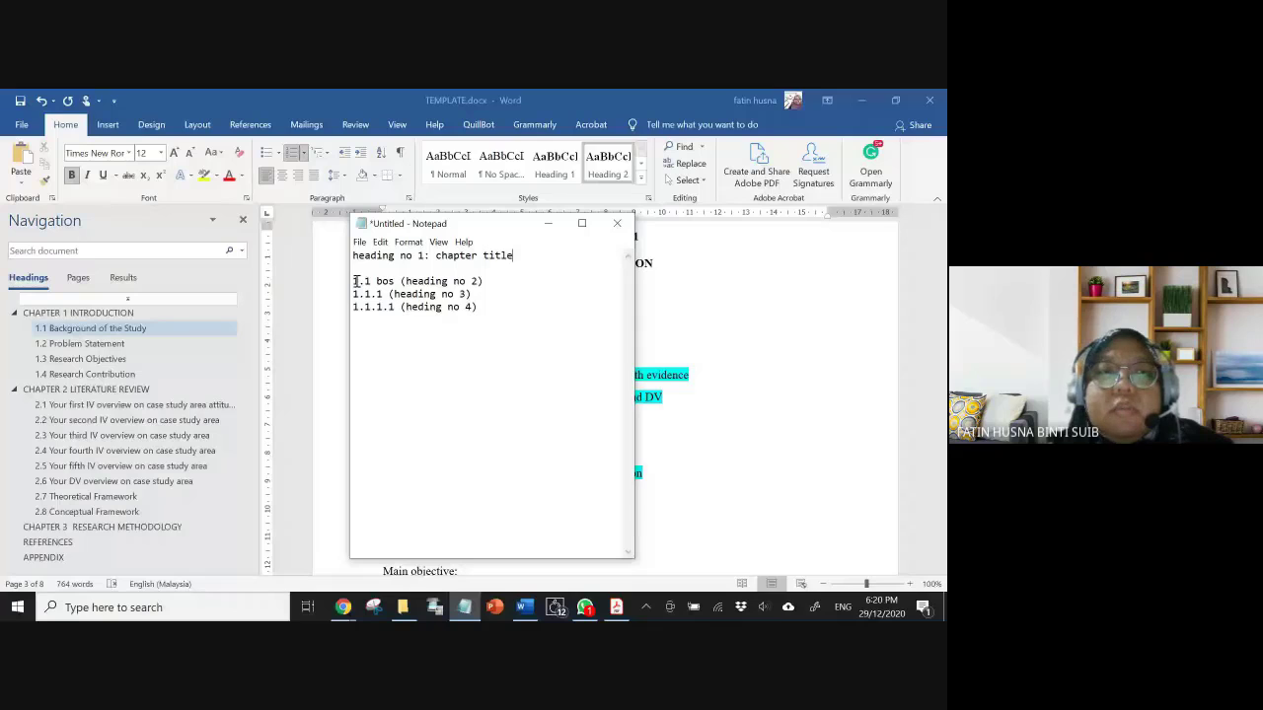
- Move the notes clear of the Chapter 1 section headings and highlight the 1.1 numbering on the heading no 2 line
left_click_drag(492, 224, 707, 223)
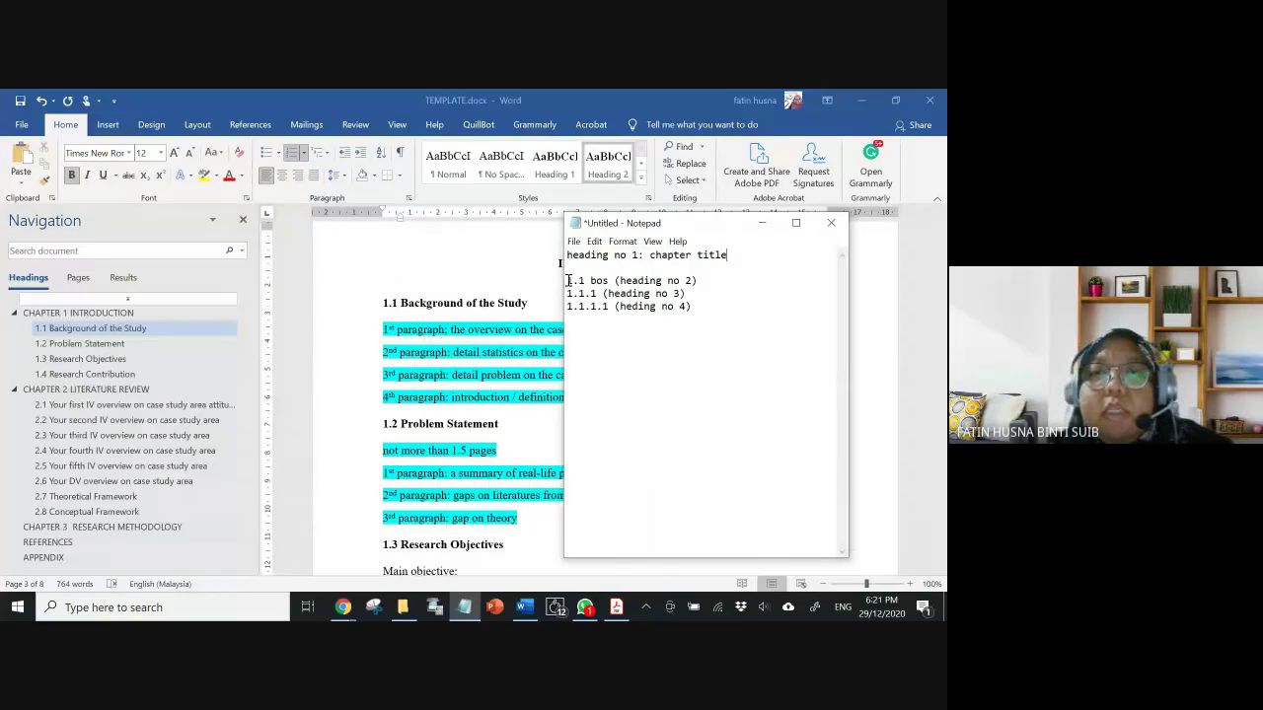
left_click_drag(568, 281, 585, 282)
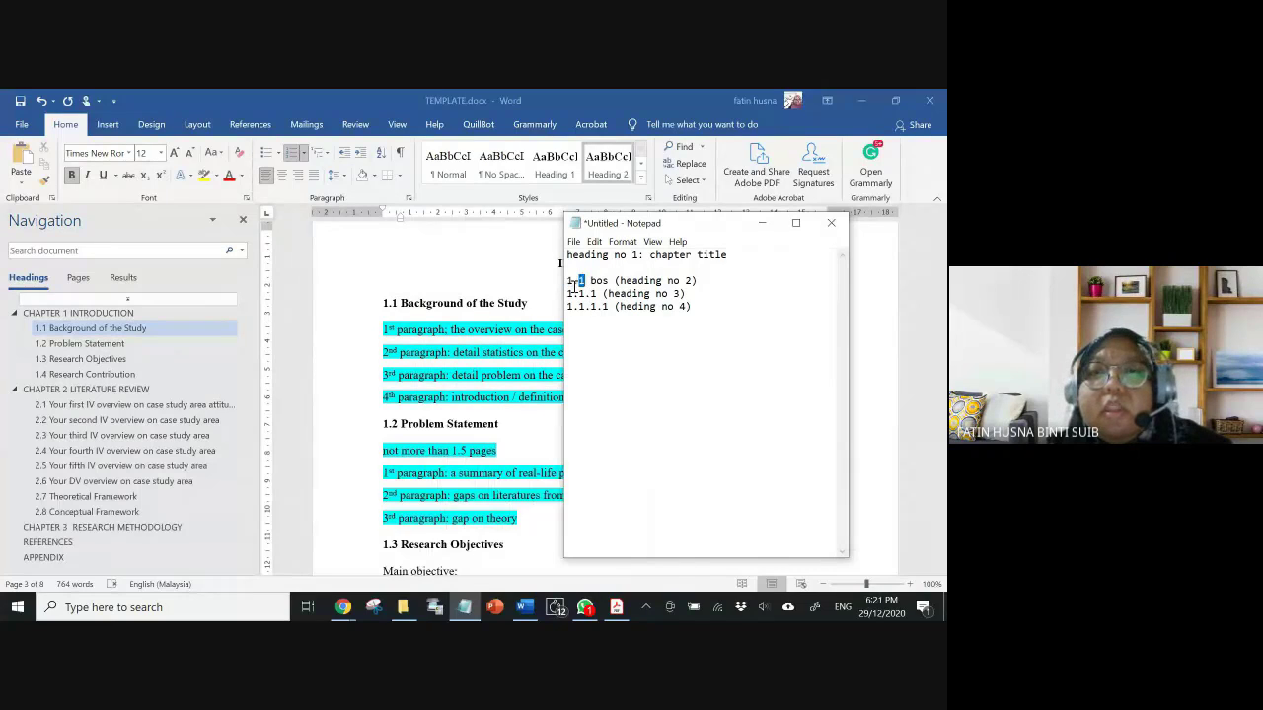
left_click(568, 281)
left_click_drag(569, 281, 585, 282)
left_click(651, 283)
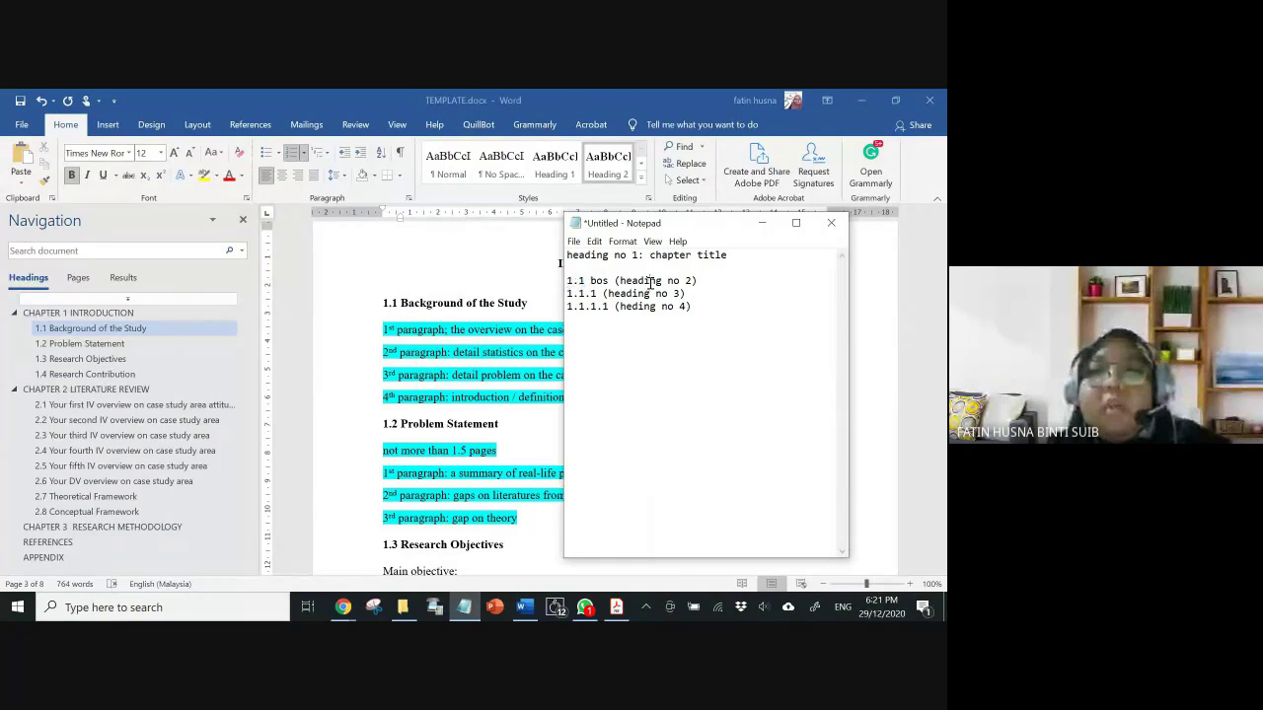
- Examine the remaining Chapter 1 sections in the template against the heading levels listed in the notes
scroll(414, 447, "down", 2)
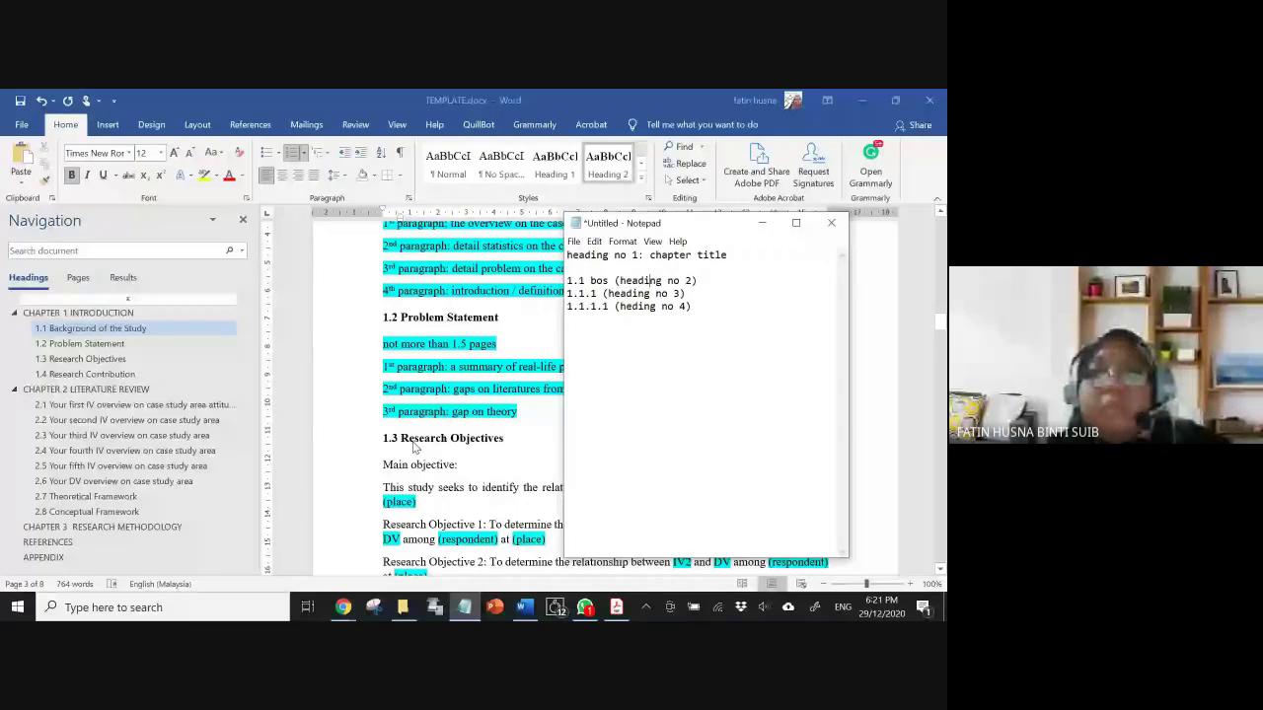
scroll(414, 447, "down", 8)
scroll(394, 527, "down", 7)
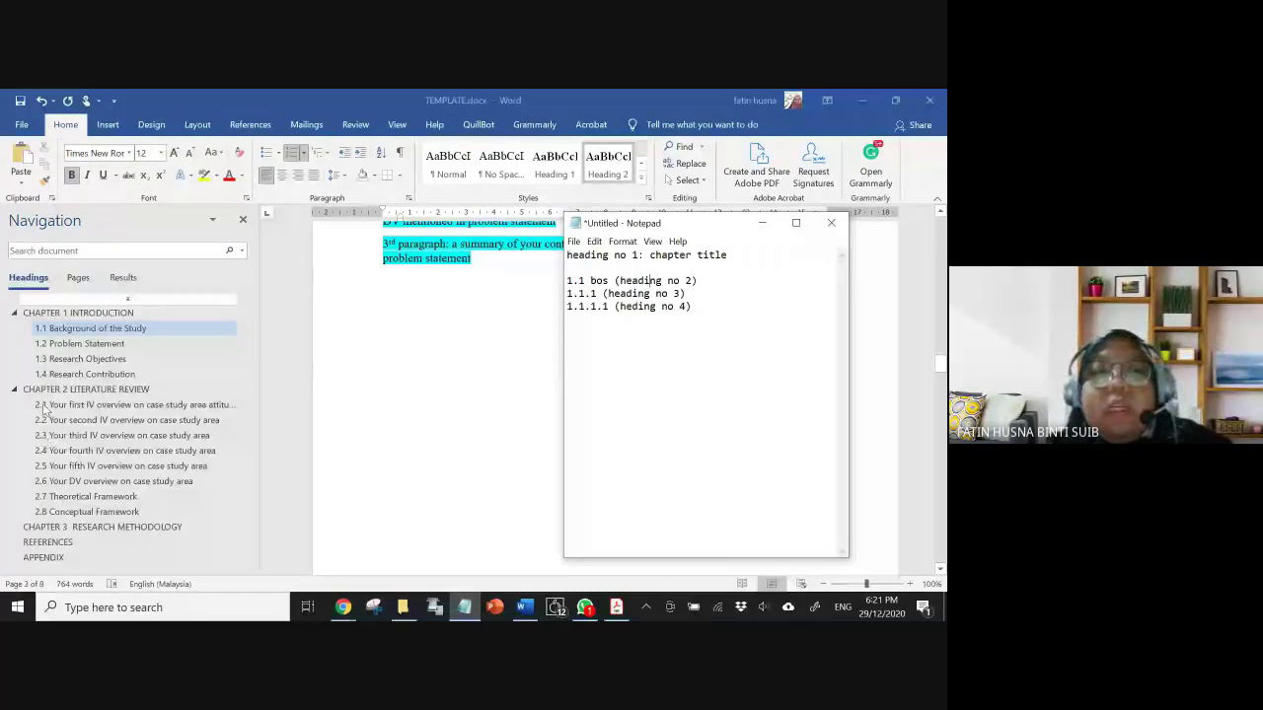
left_click(716, 282)
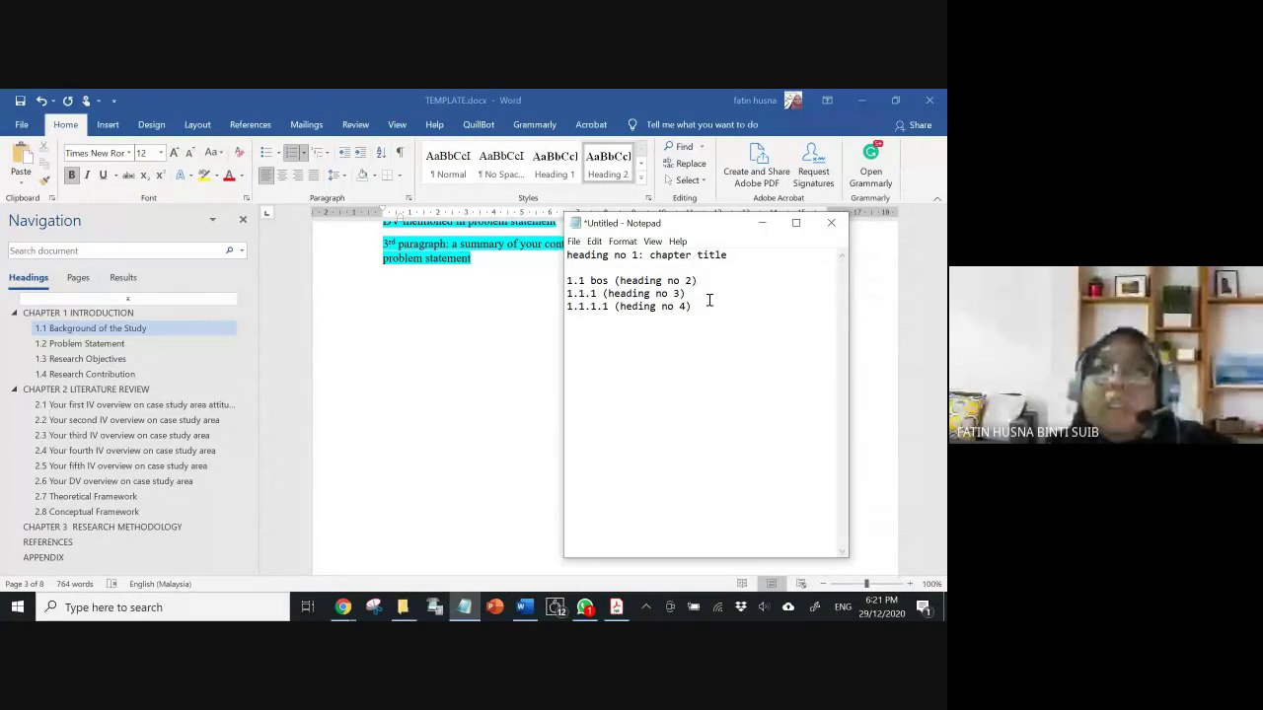
scroll(434, 345, "up", 5)
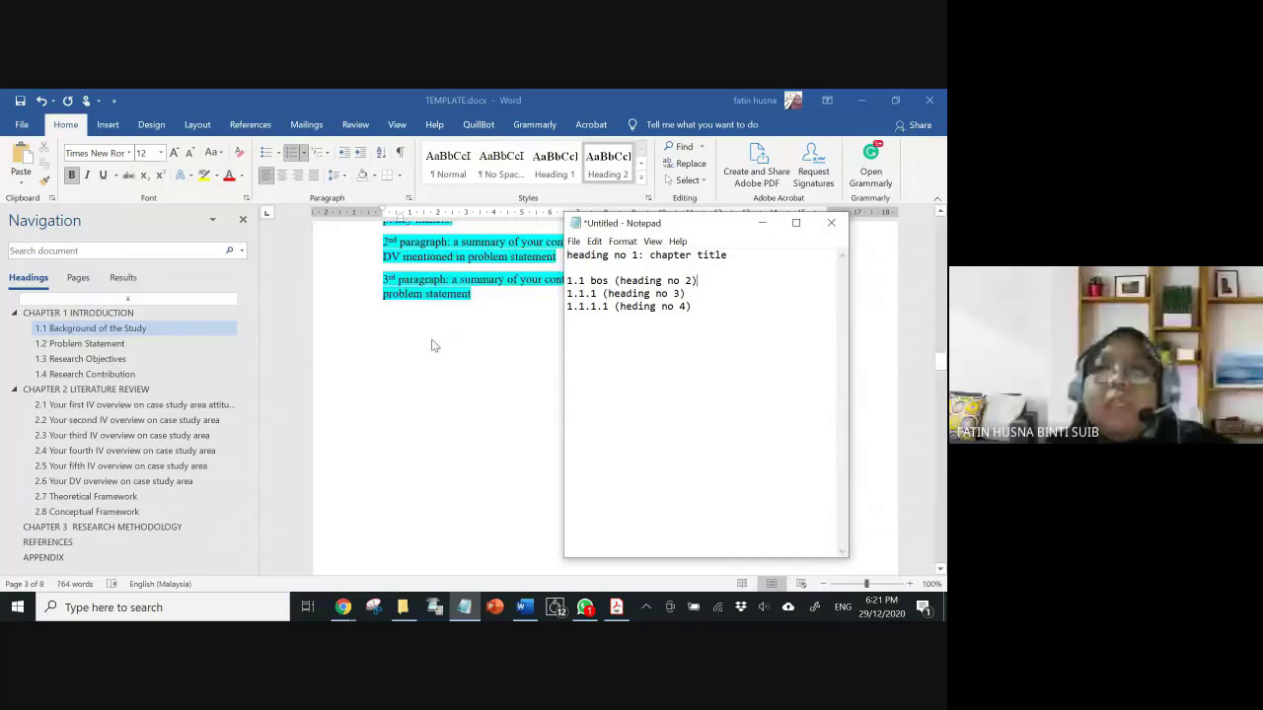
- Return to the start of Chapter 1 in the template and point out the 1.1.1 numbering on the heading no 3 line of the notes
scroll(431, 348, "up", 5)
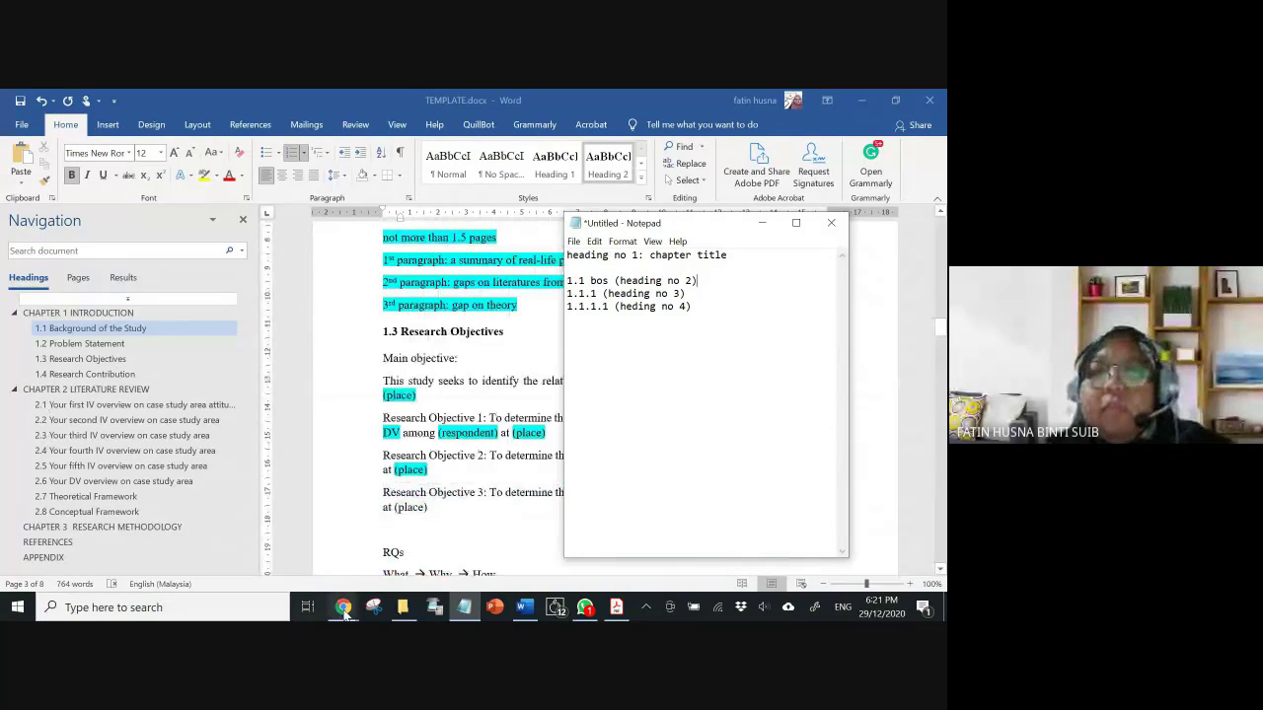
left_click(343, 607)
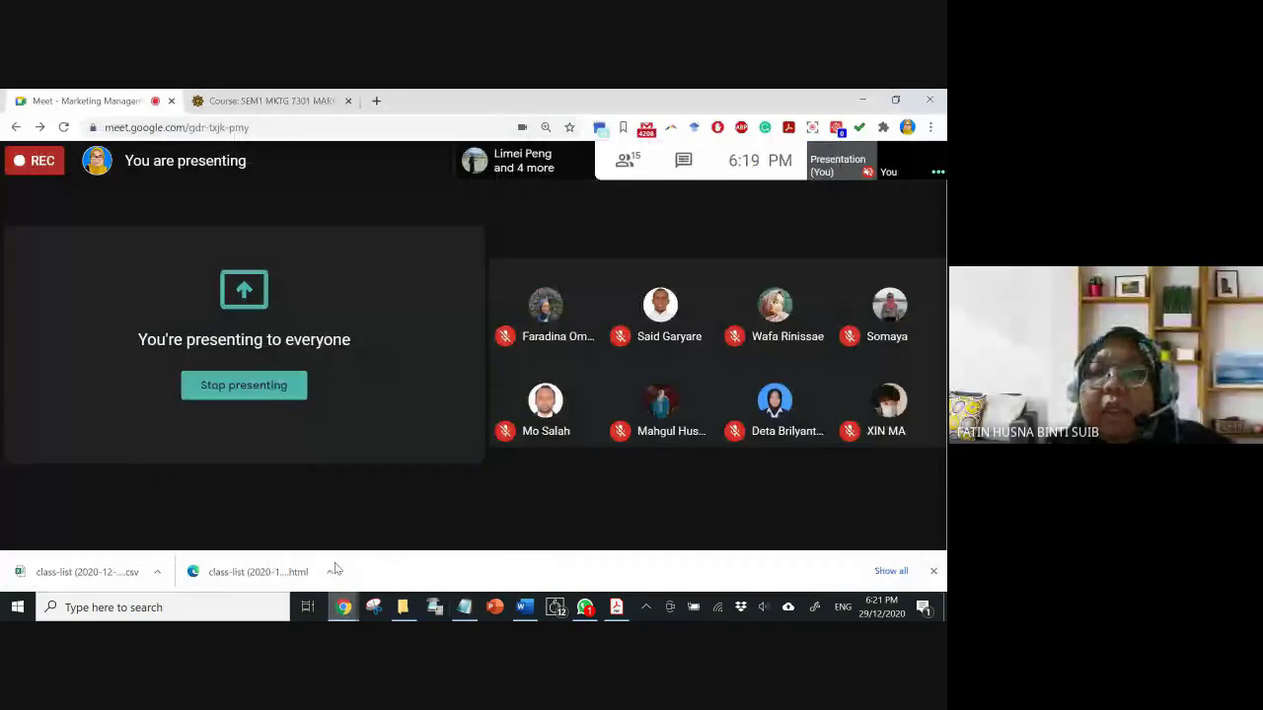
left_click(526, 608)
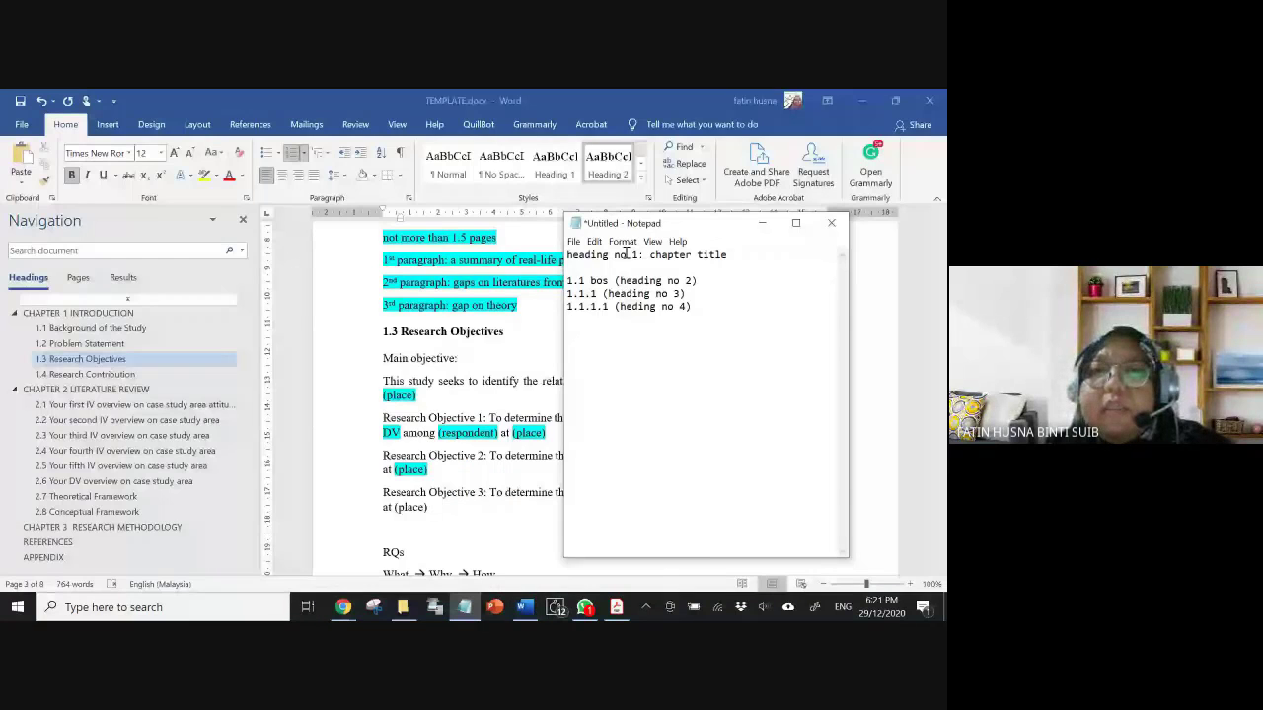
scroll(416, 369, "up", 5)
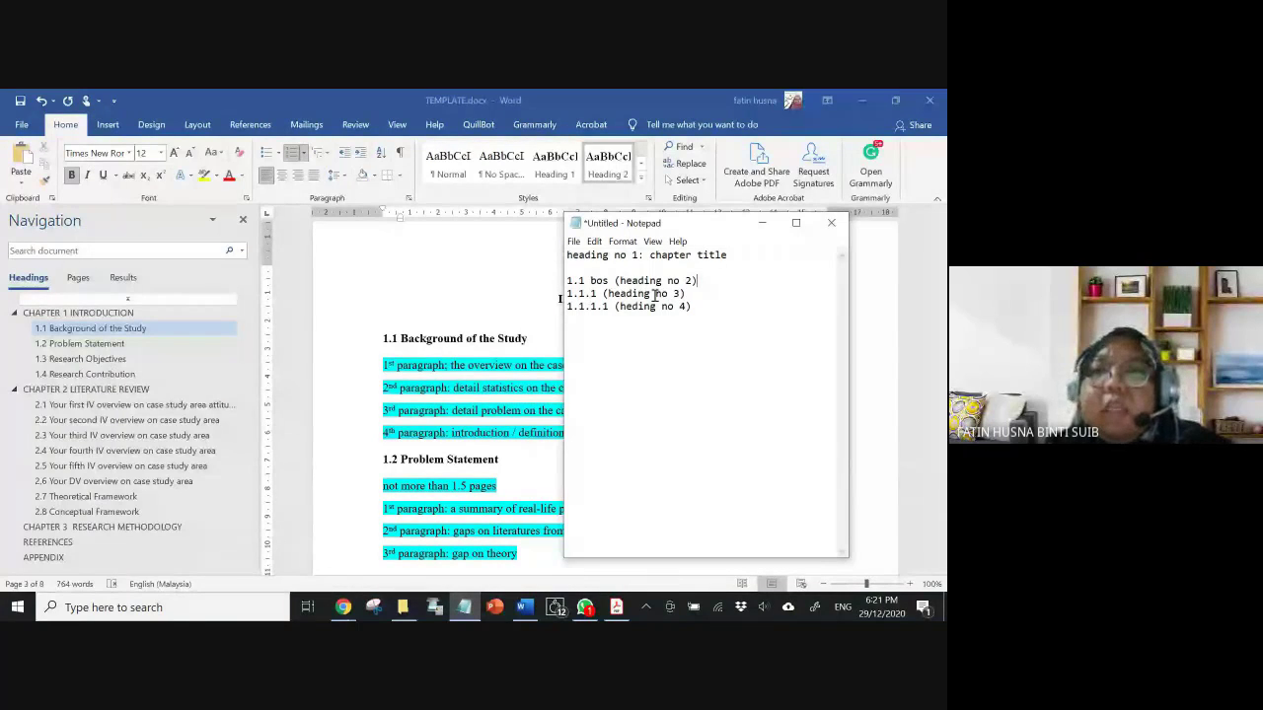
left_click_drag(567, 294, 578, 295)
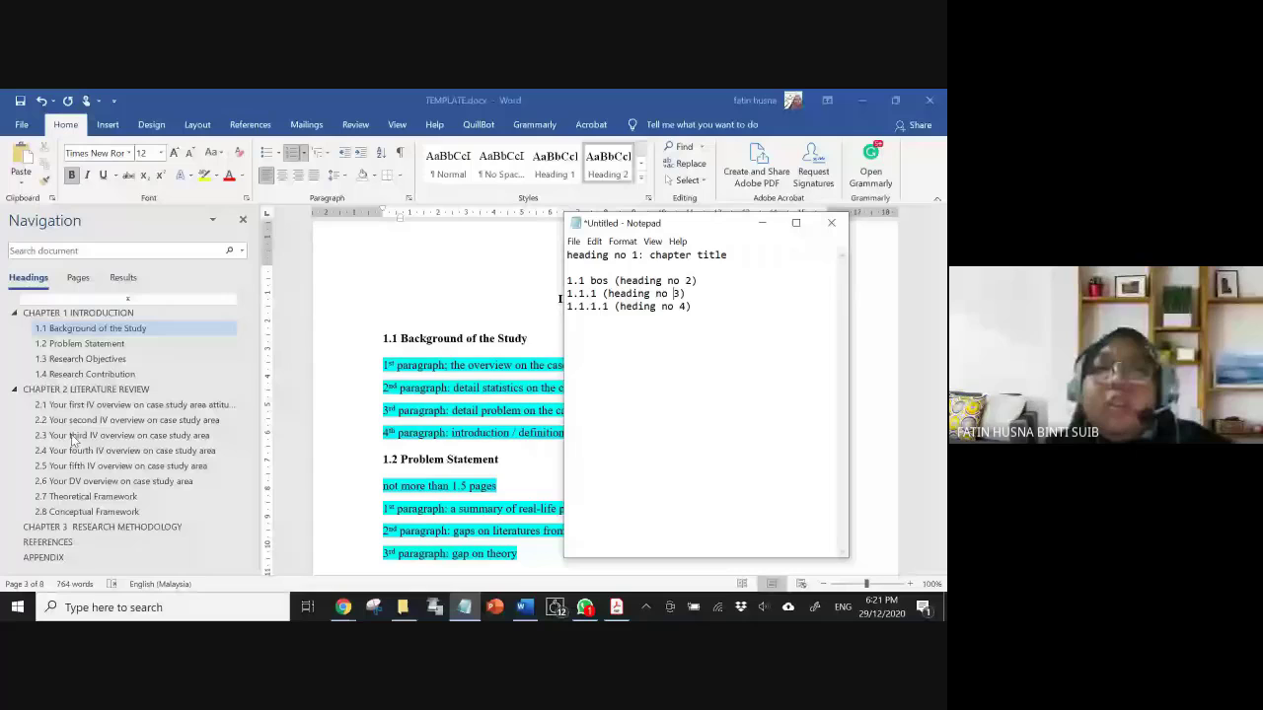
left_click(674, 293)
- Add the example numberings 2.3.1 and 3.4.5 below the heading list in the Notepad notes, separated by empty lines
left_click(464, 607)
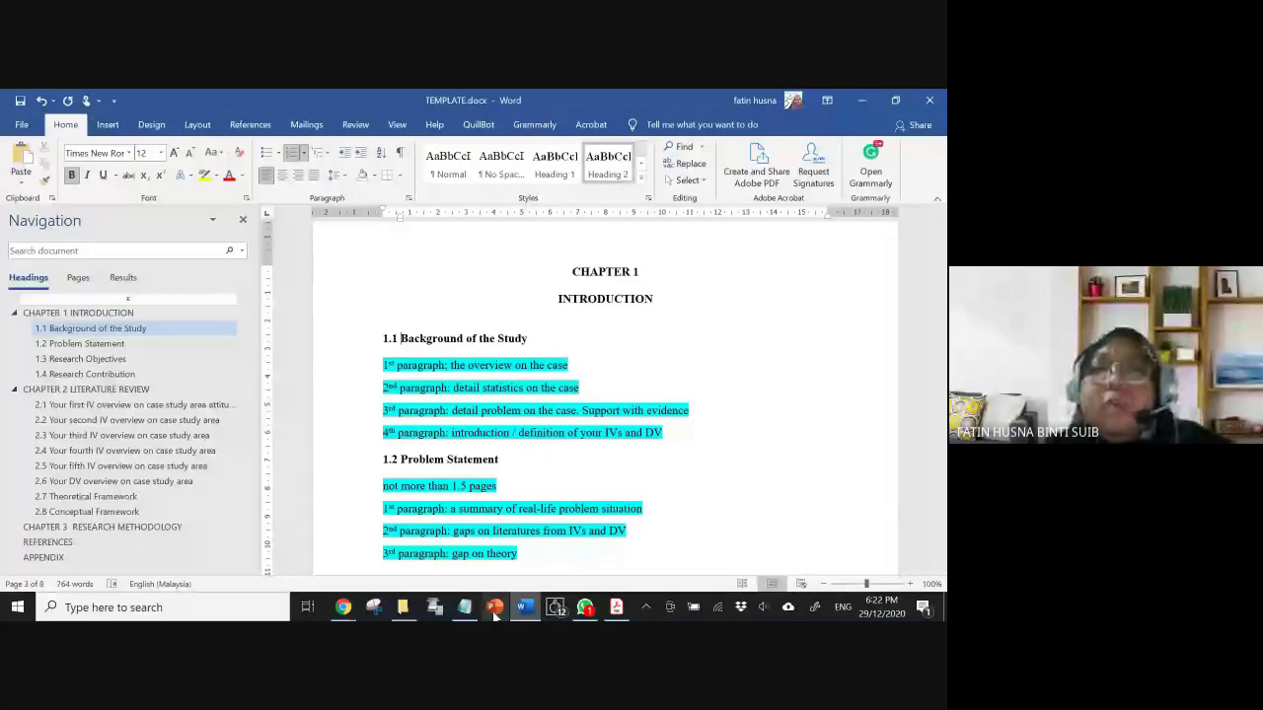
left_click(464, 607)
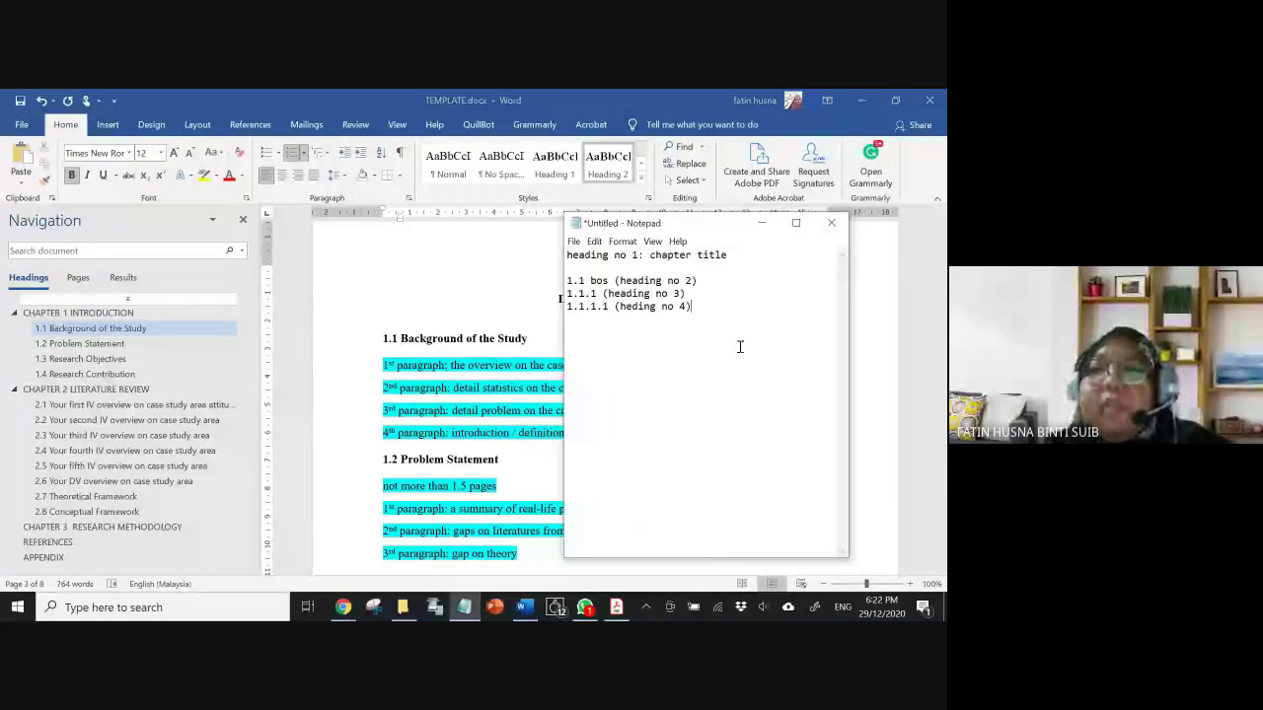
type("2.")
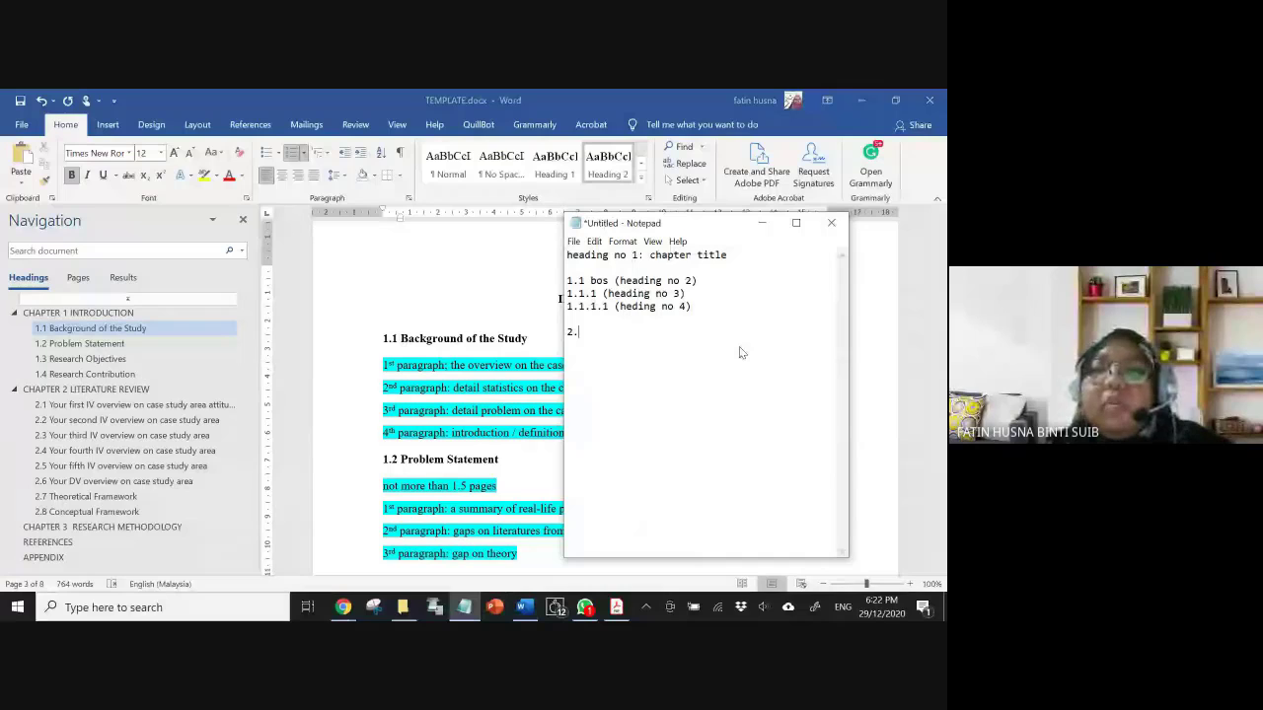
type("3.1")
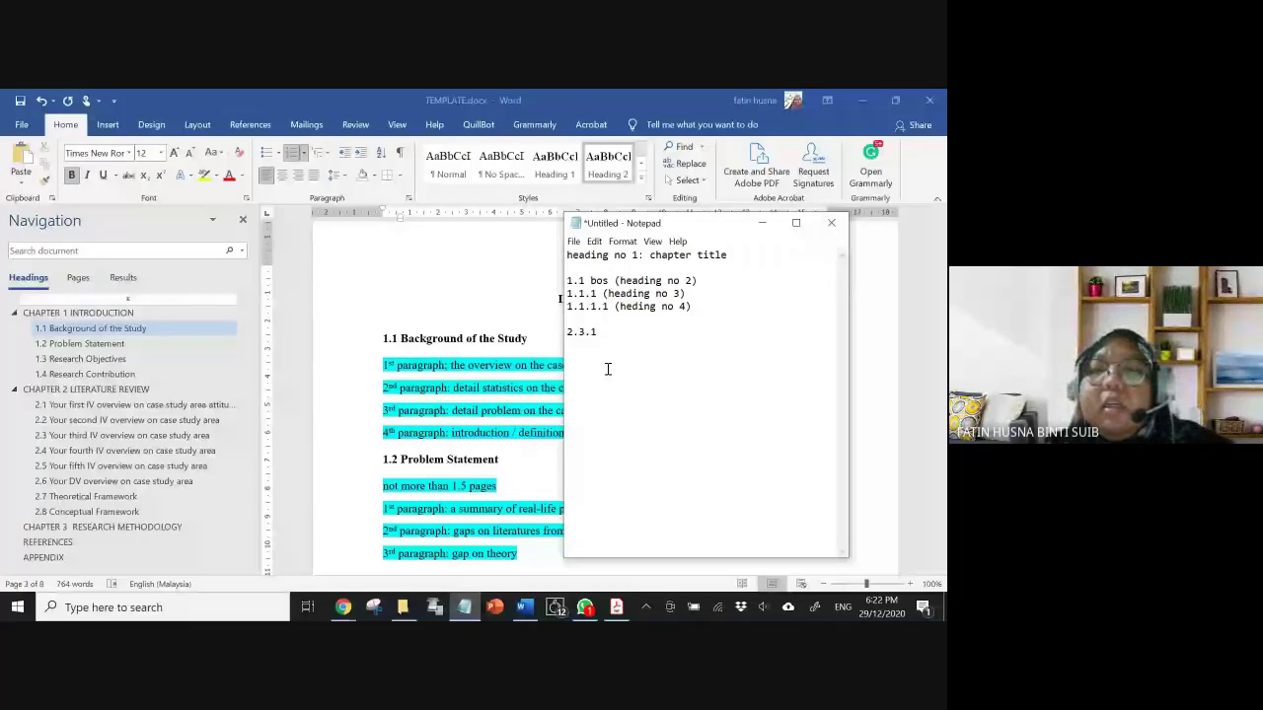
key("Return")
key("Return")
type("3.4.")
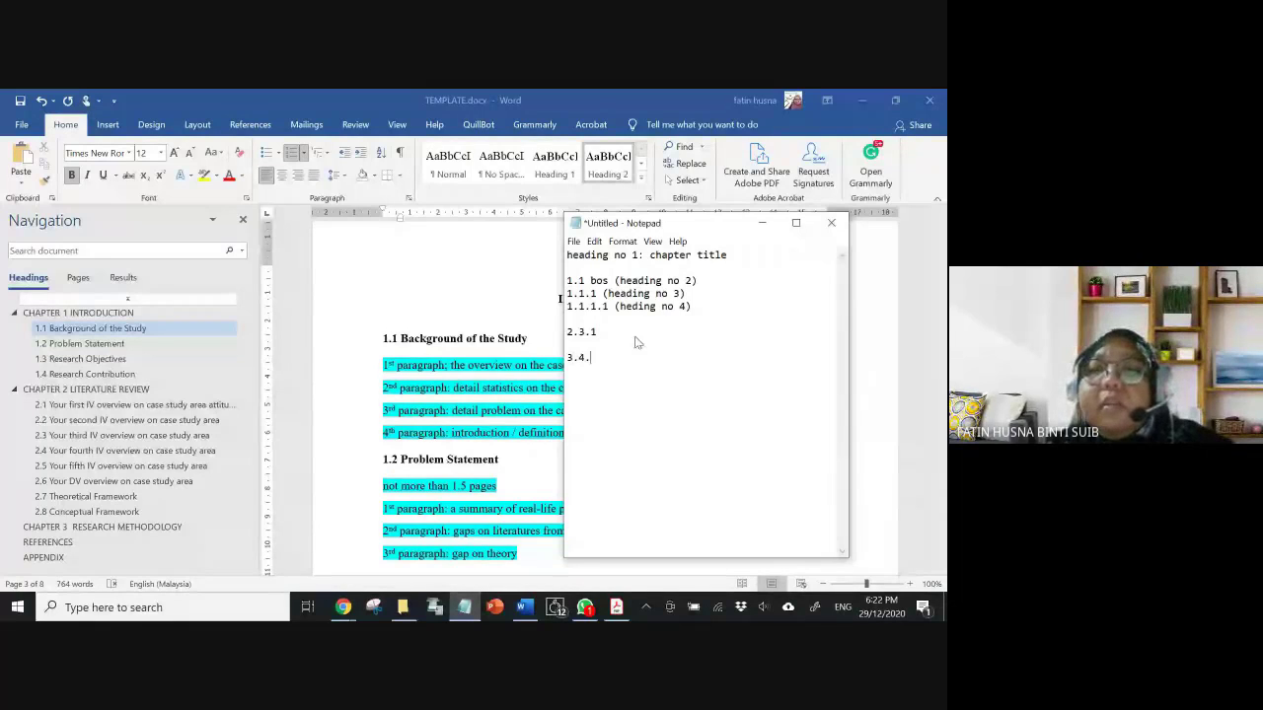
type("5")
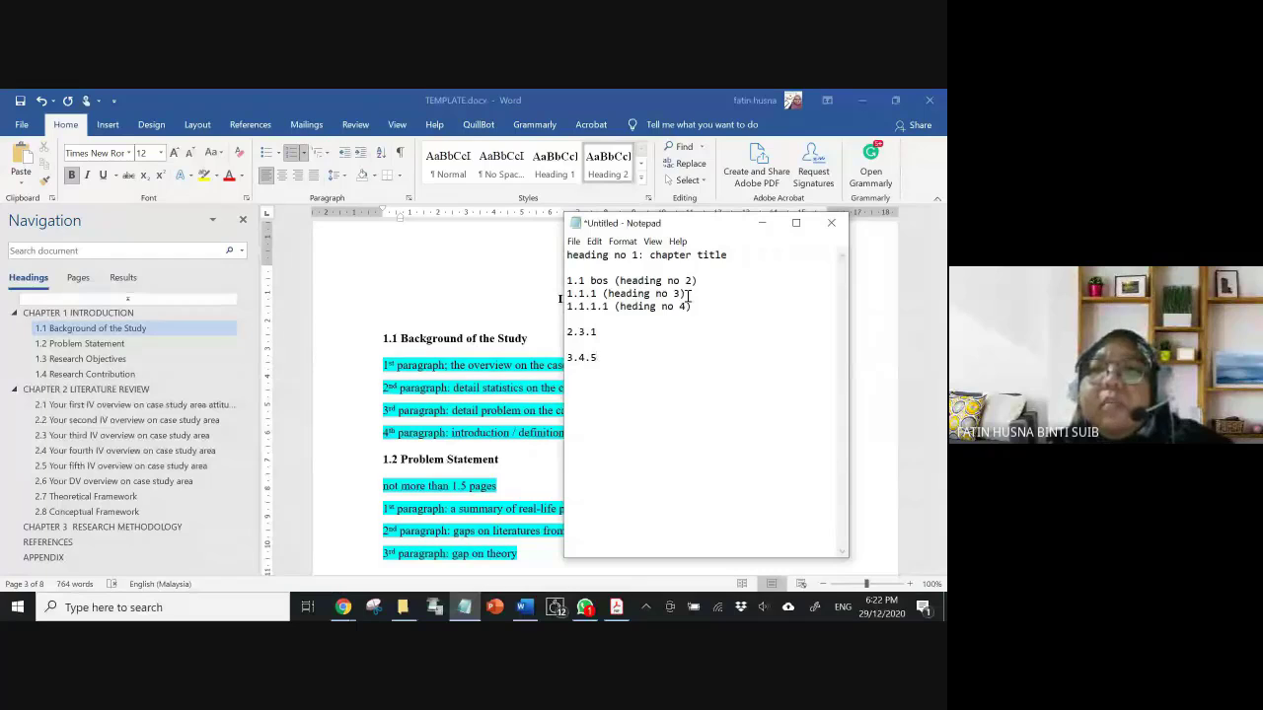
- Compare the 2.3.1 example with the heading no 3 and 1.1 heading no 2 lines by highlighting their labels and digits
left_click_drag(687, 294, 602, 295)
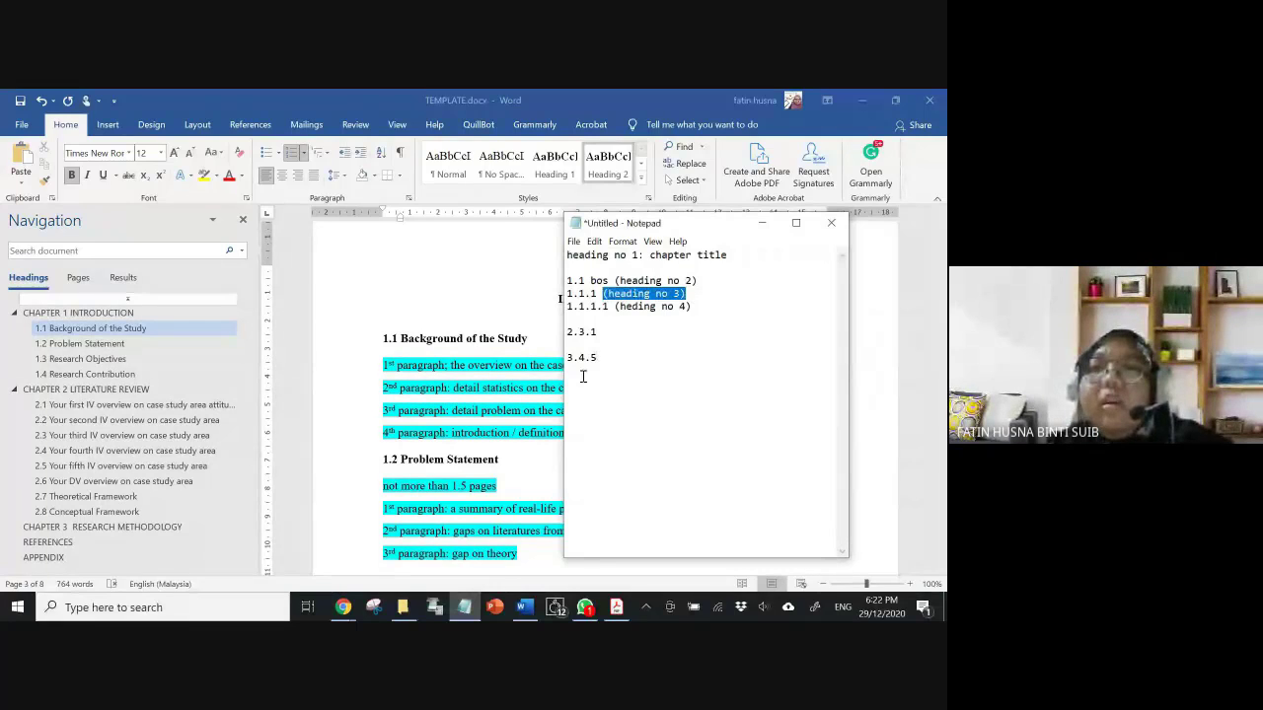
left_click(568, 332)
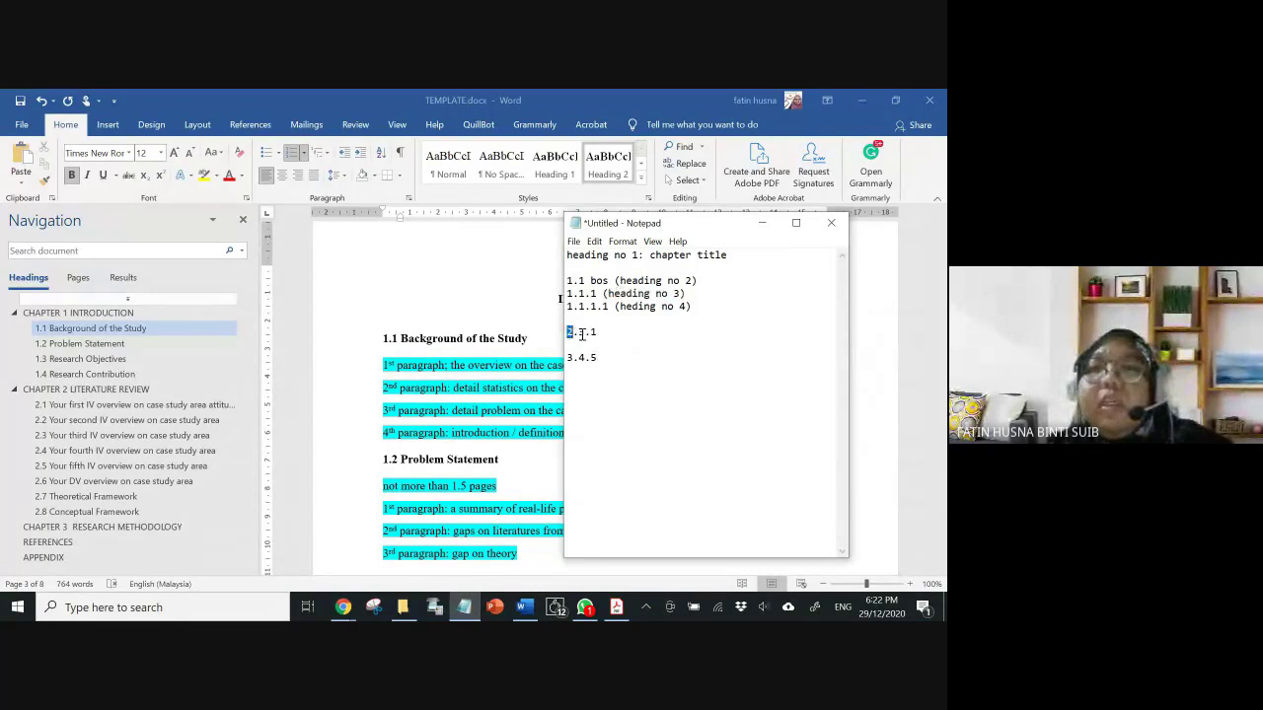
left_click_drag(598, 333, 590, 332)
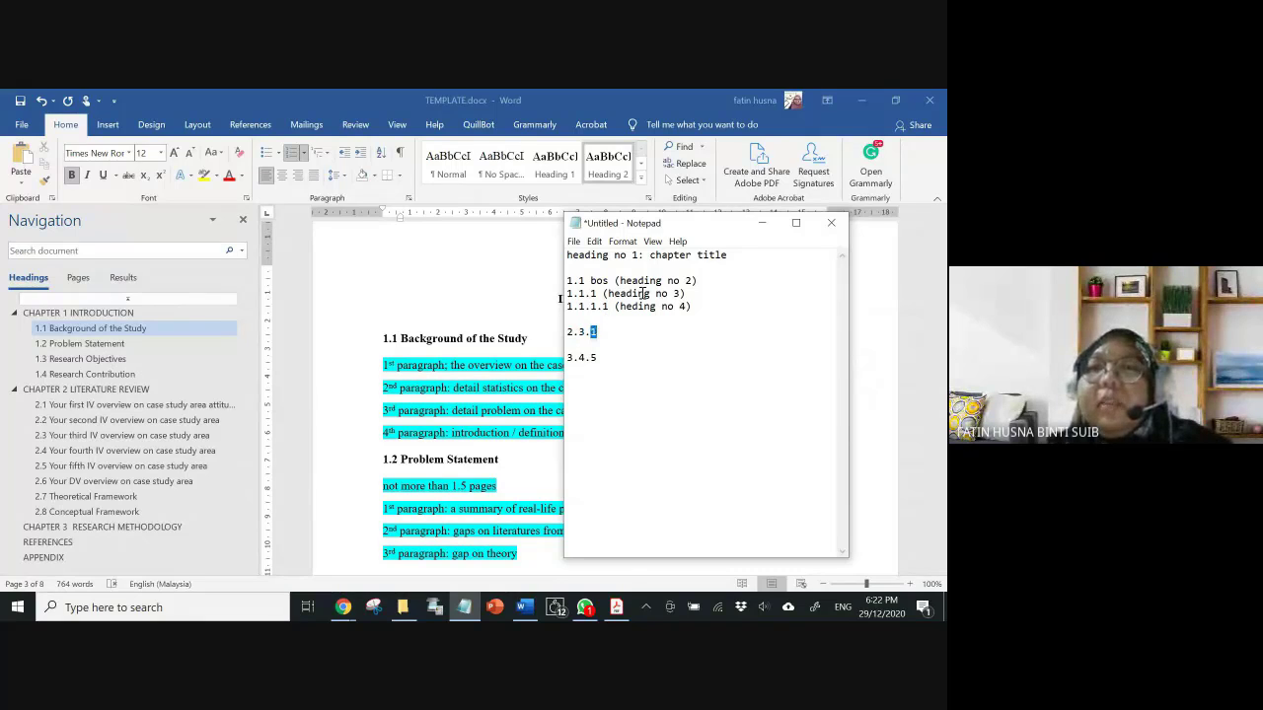
left_click_drag(567, 283, 592, 282)
left_click(573, 282)
left_click(634, 281)
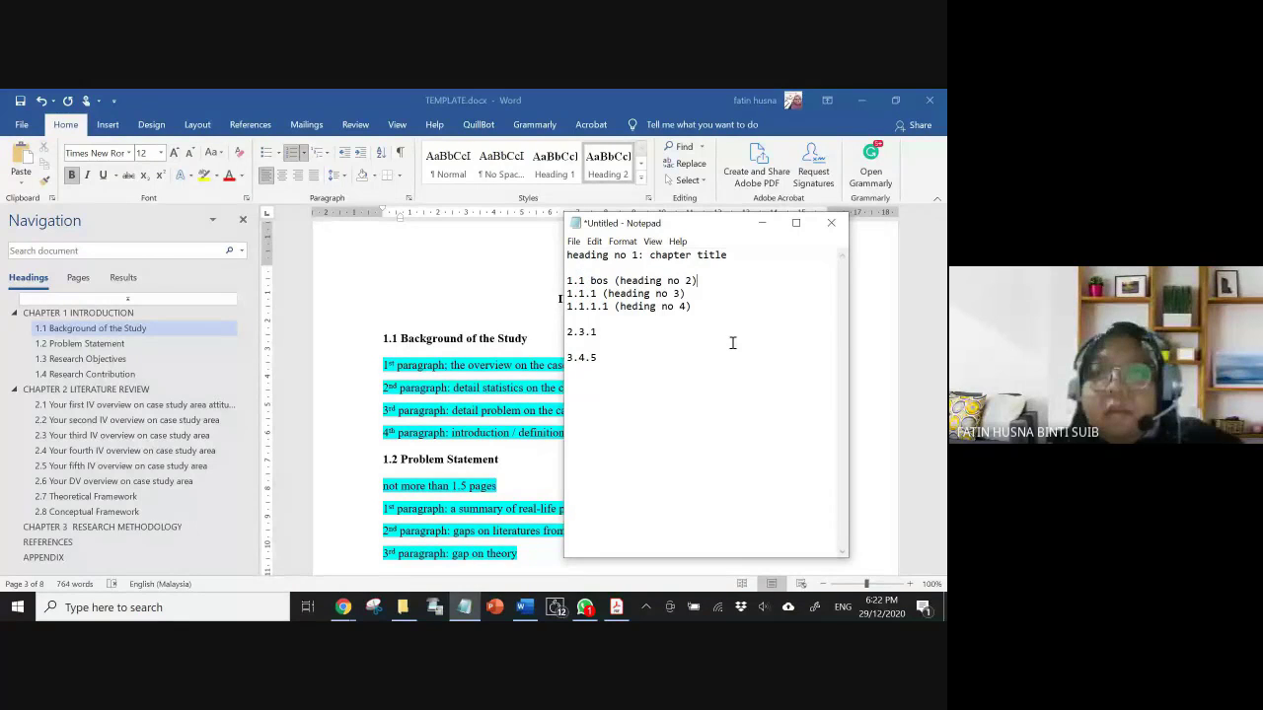
- Hide the notes and open the Heading 1 style for modification in the template
left_click(767, 226)
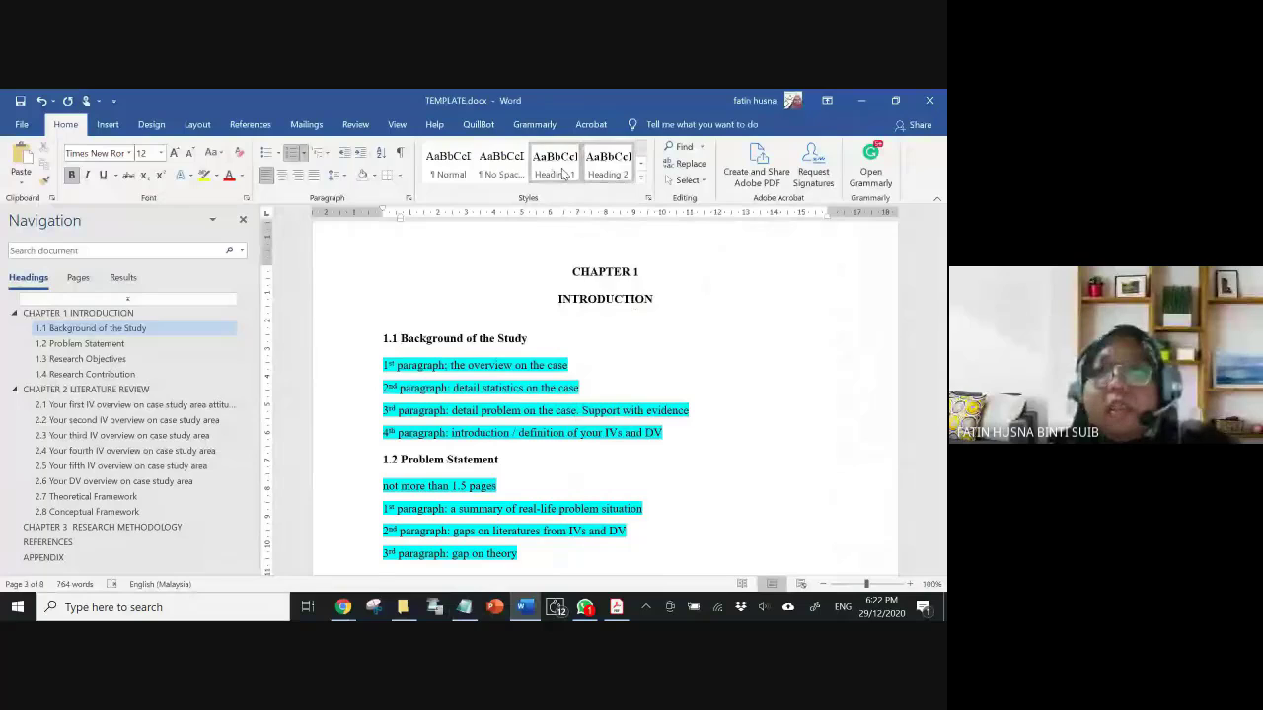
left_click(557, 168)
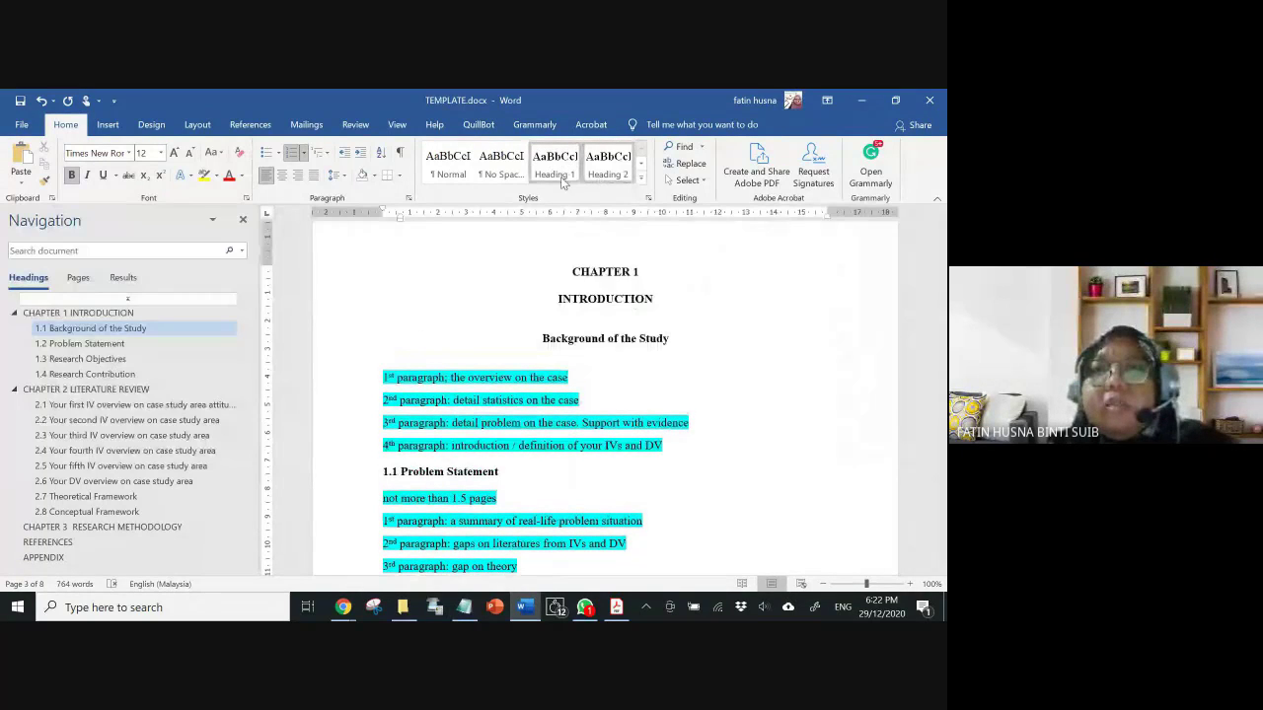
right_click(557, 170)
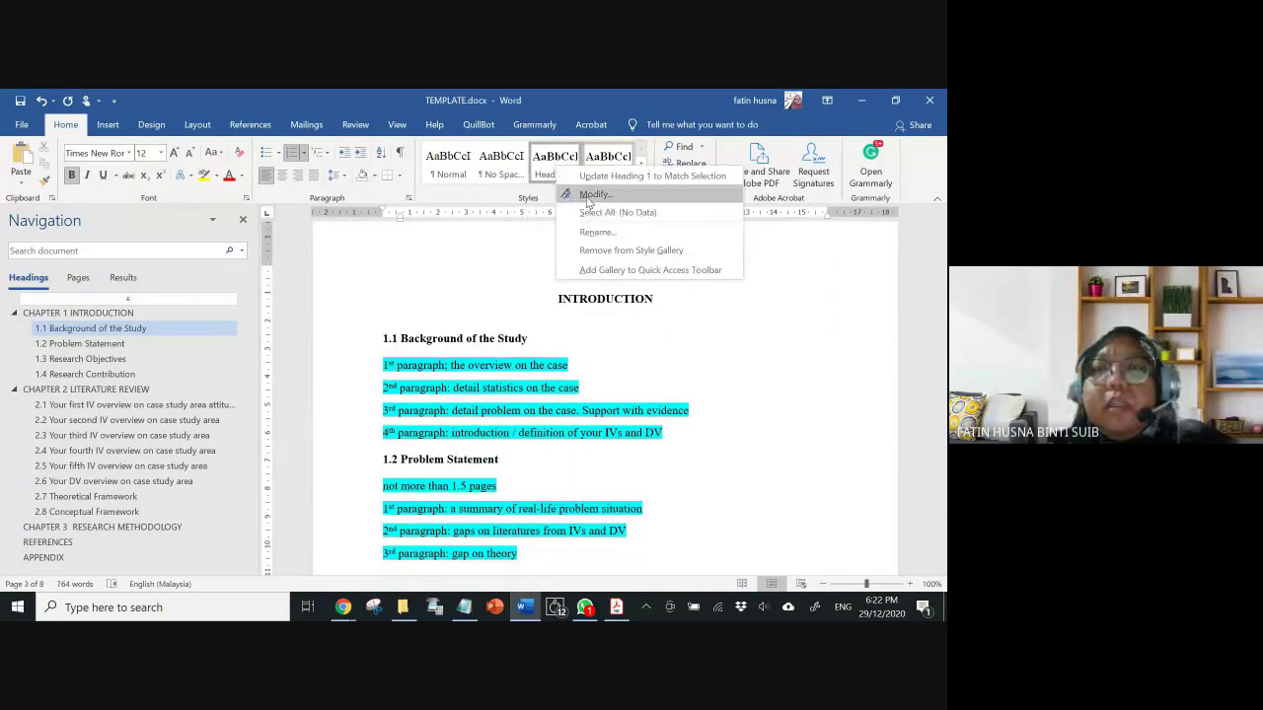
left_click(591, 199)
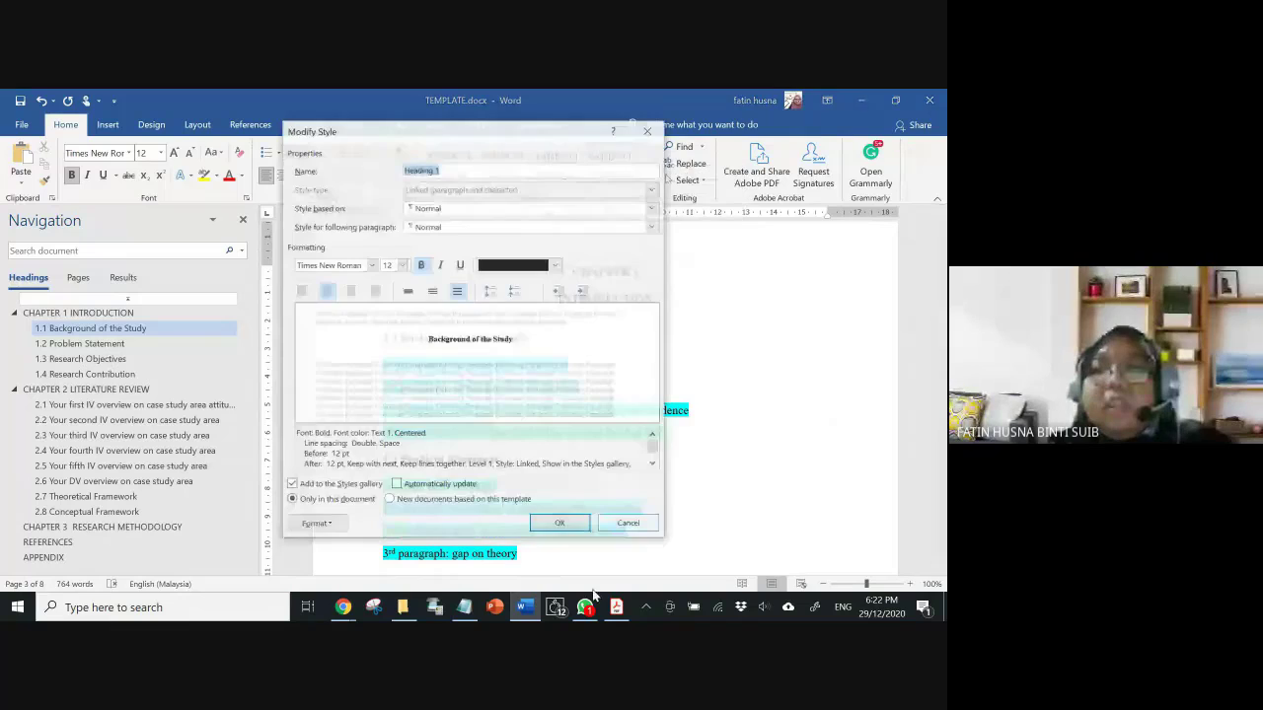
- Switch to the IIUM Thesis Format PDF and look up the chapter and sub-heading format in Appendix R (i), then return to Word
left_click(616, 607)
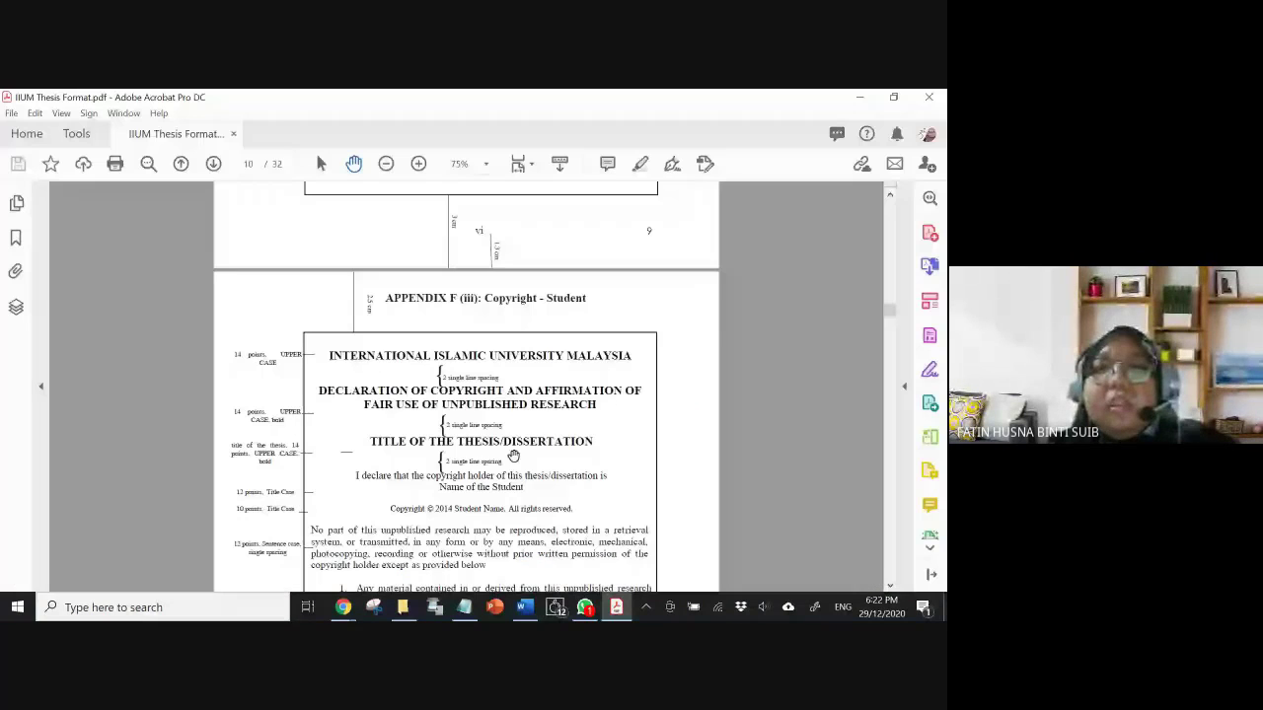
scroll(513, 456, "down", 5)
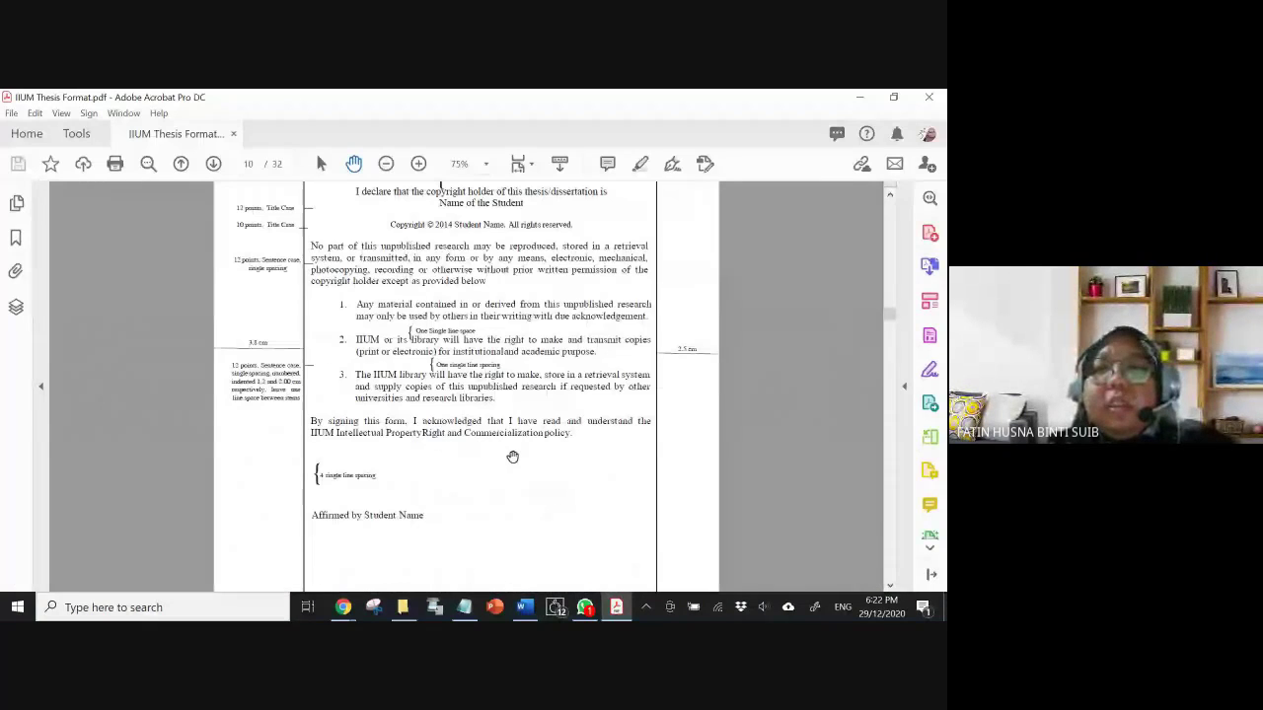
scroll(513, 456, "down", 5)
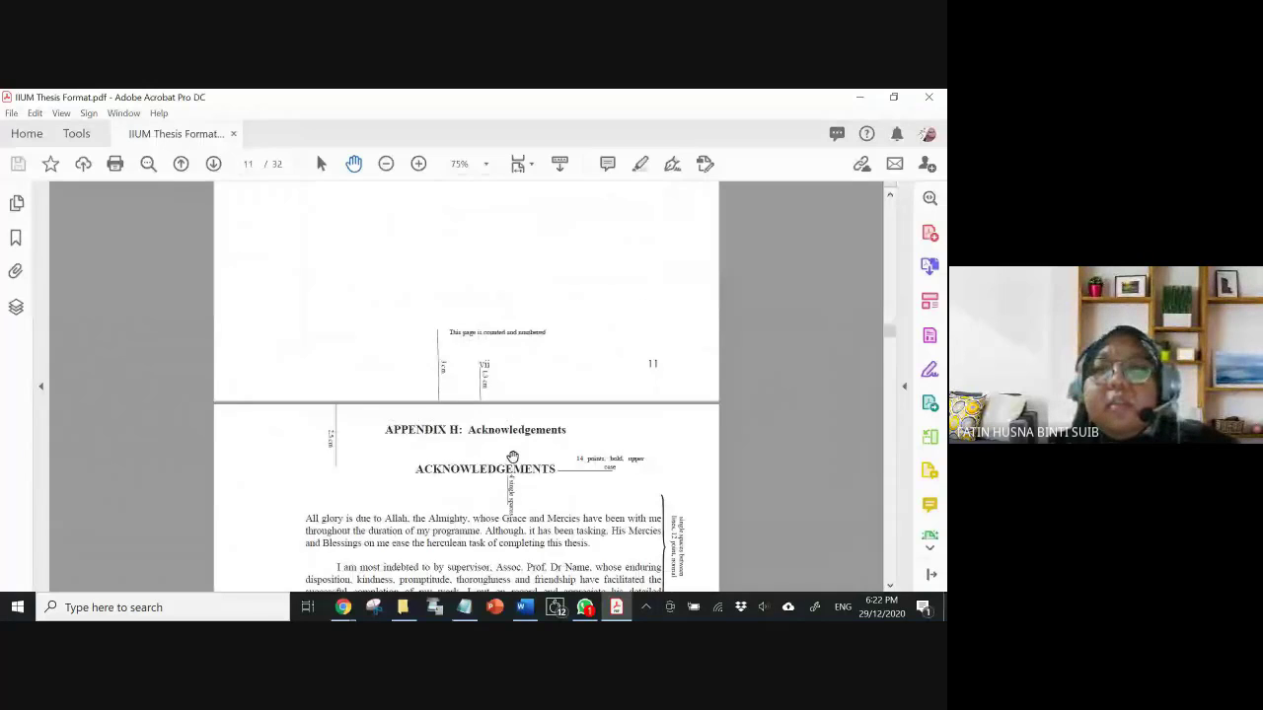
scroll(513, 455, "down", 7)
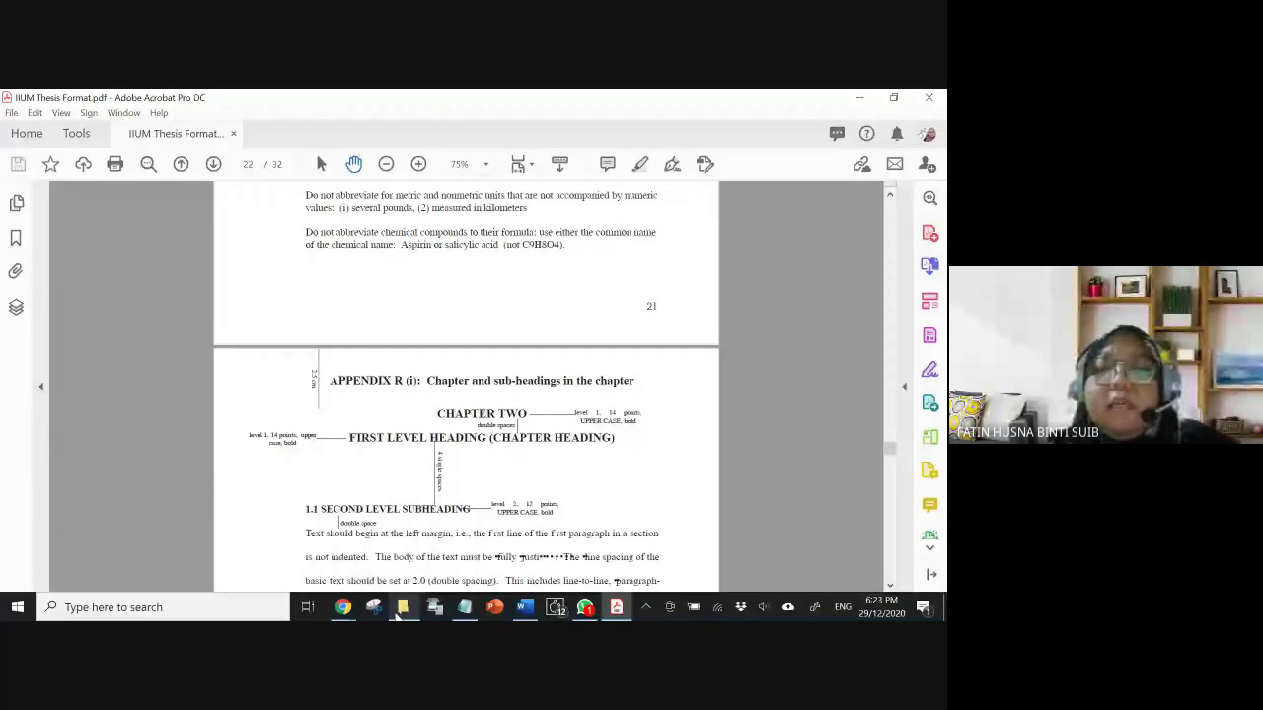
key("alt+Tab")
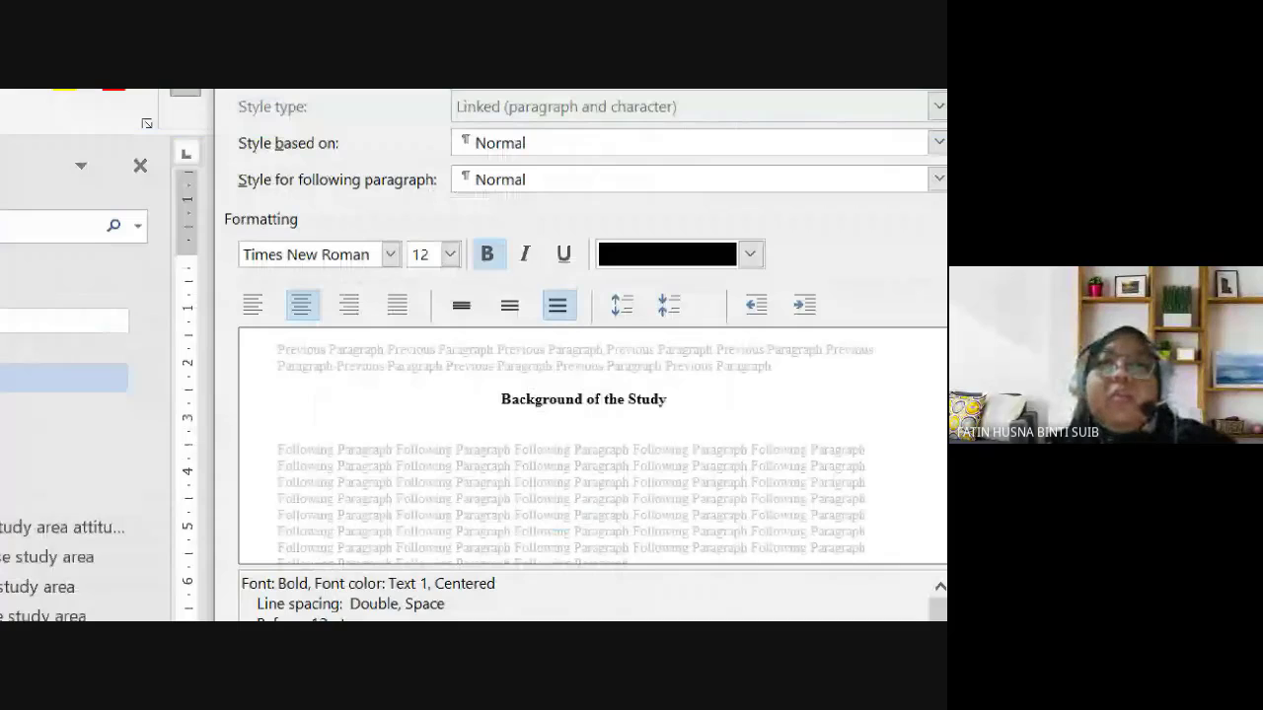
- Set the Heading 1 font size to 14, mark its bold, centred and double-spacing settings on screen, and apply the style change
mouse_move(326, 225)
left_mouse_down()
mouse_move(360, 227)
mouse_move(371, 211)
left_mouse_up()
mouse_move(446, 235)
left_mouse_down()
mouse_move(414, 249)
mouse_move(422, 277)
mouse_move(450, 237)
left_mouse_up()
key("Escape")
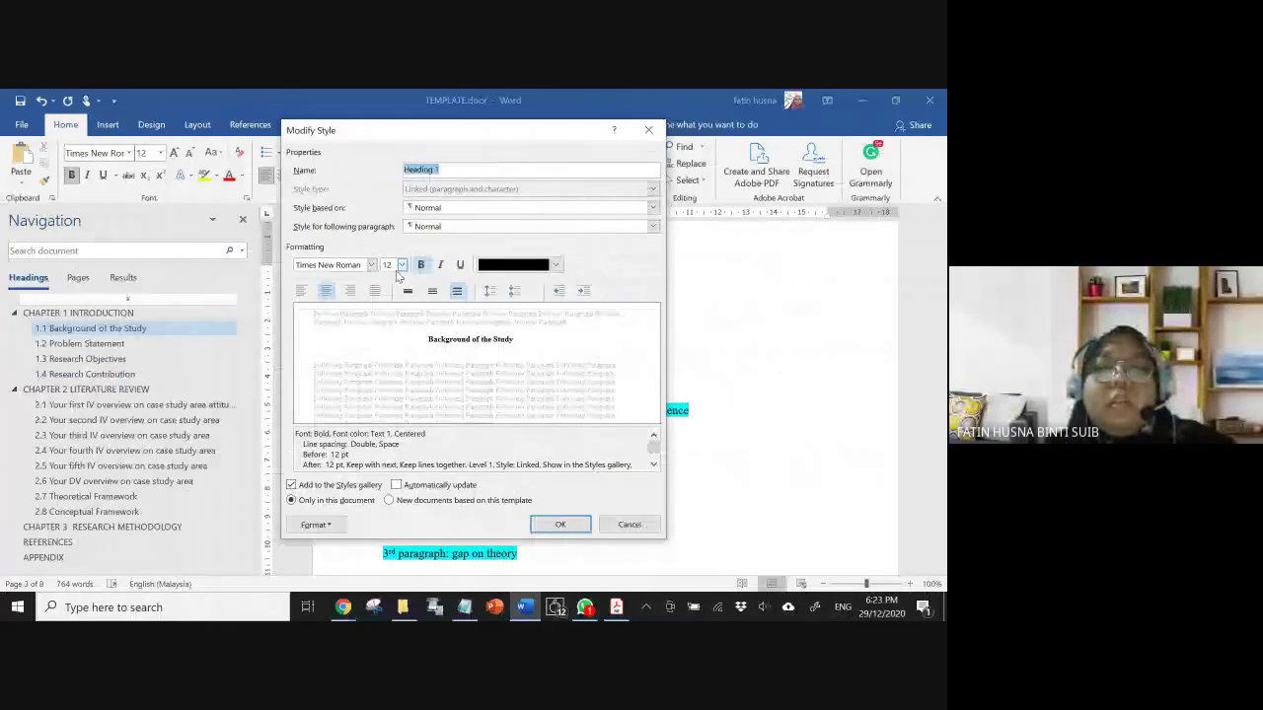
left_click(402, 265)
left_click(393, 354)
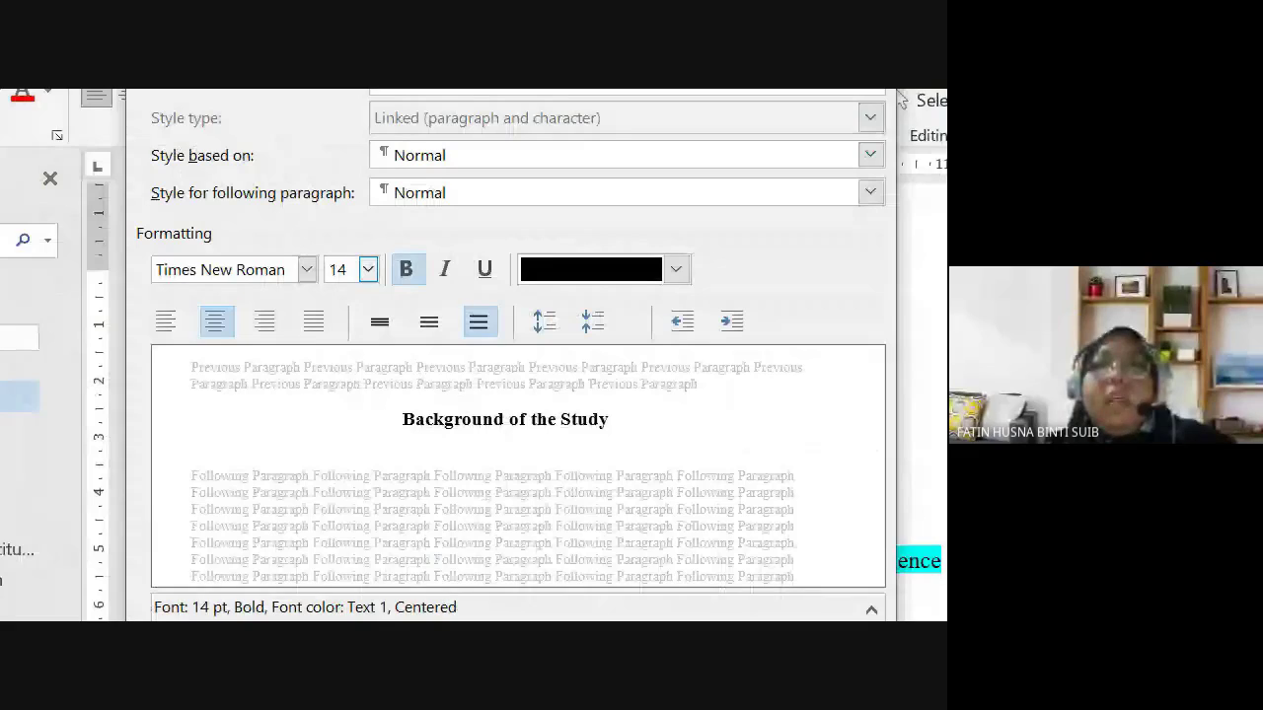
left_click_drag(424, 238, 418, 243)
mouse_move(219, 297)
left_mouse_down()
mouse_move(219, 341)
mouse_move(231, 300)
left_mouse_up()
mouse_move(484, 302)
left_mouse_down()
mouse_move(450, 318)
mouse_move(503, 312)
left_mouse_up()
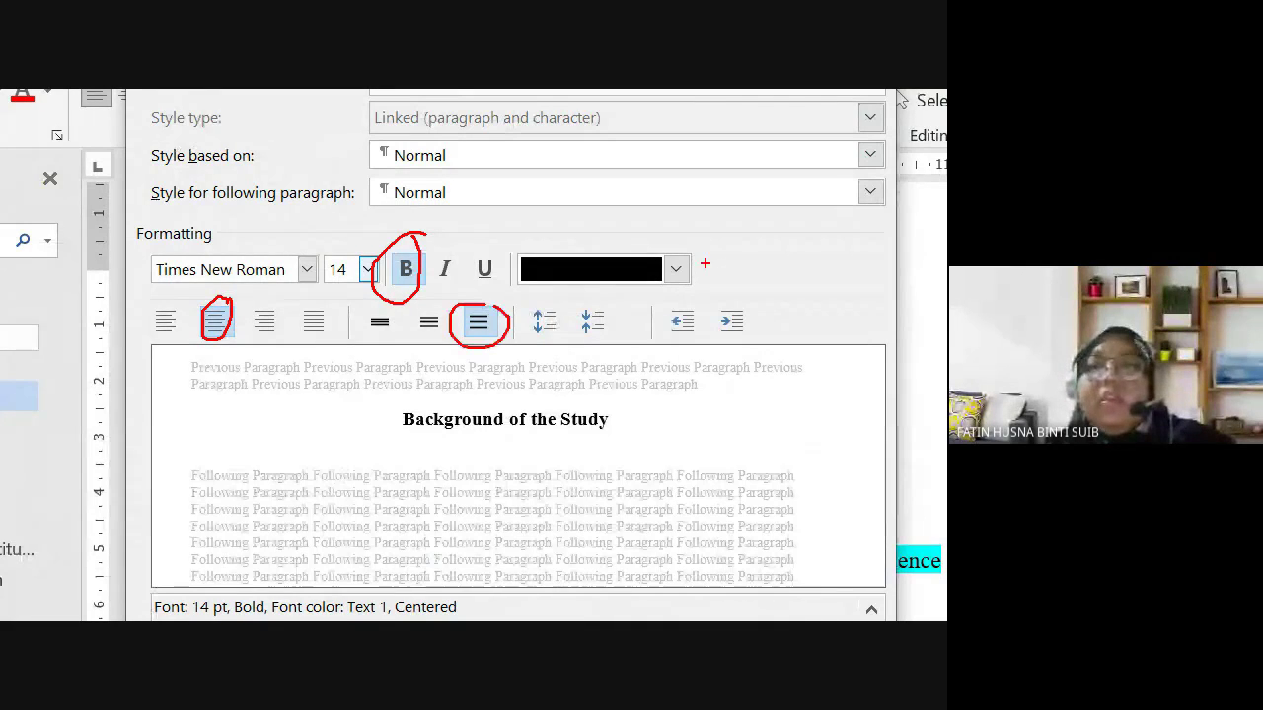
mouse_move(632, 233)
left_mouse_down()
mouse_move(525, 309)
mouse_move(578, 248)
left_mouse_up()
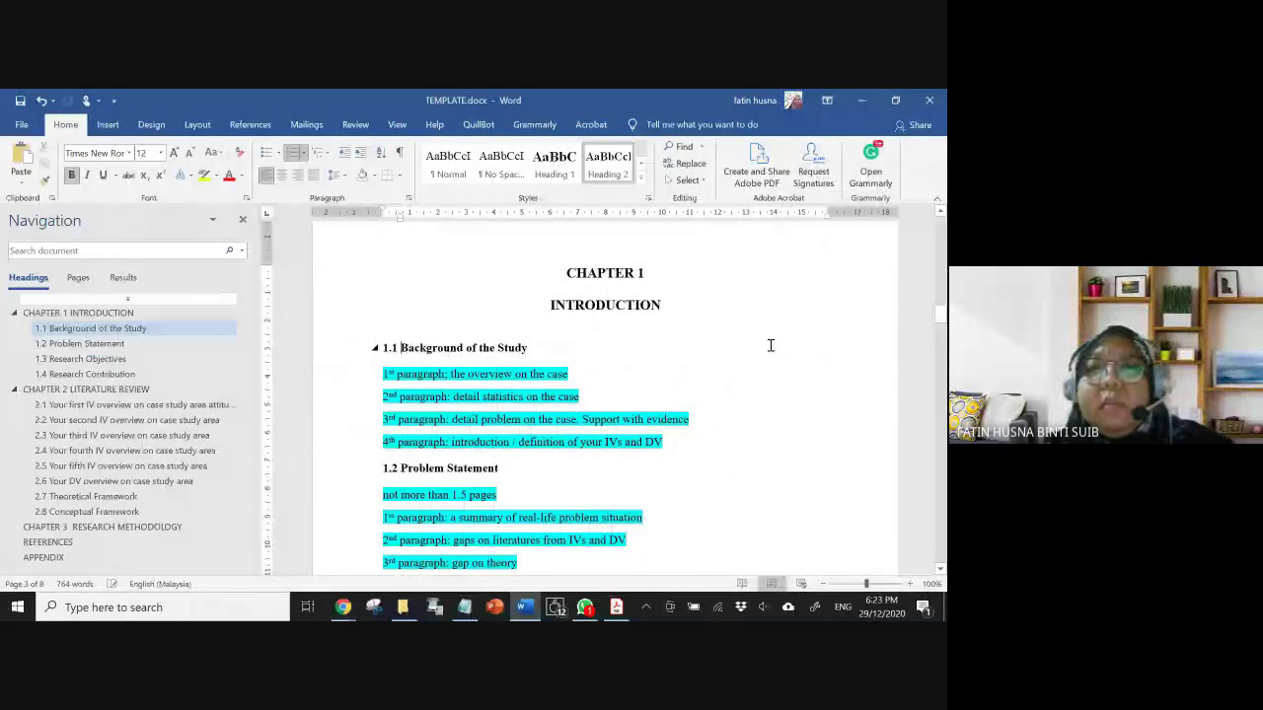
- Review the Chapter 1 sections and go to the Chapter 2 Literature Review title to check the modified Heading 1 style
scroll(612, 279, "down", 2)
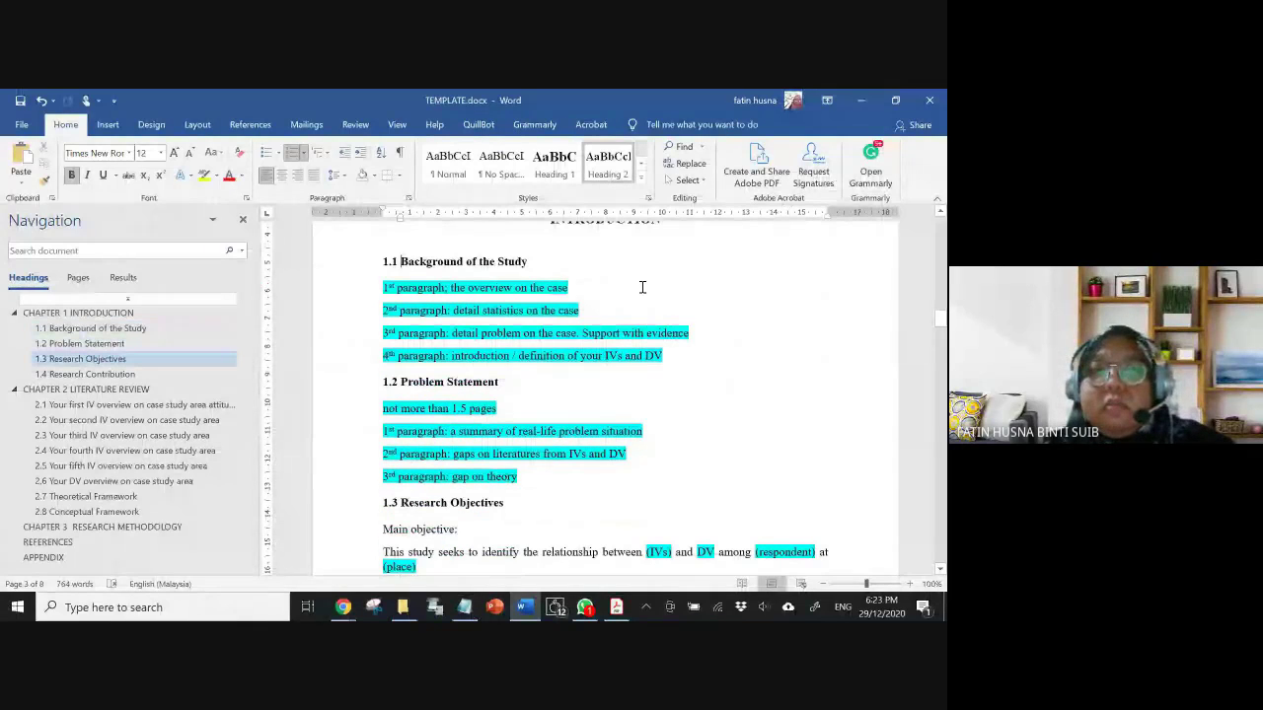
scroll(642, 287, "down", 4)
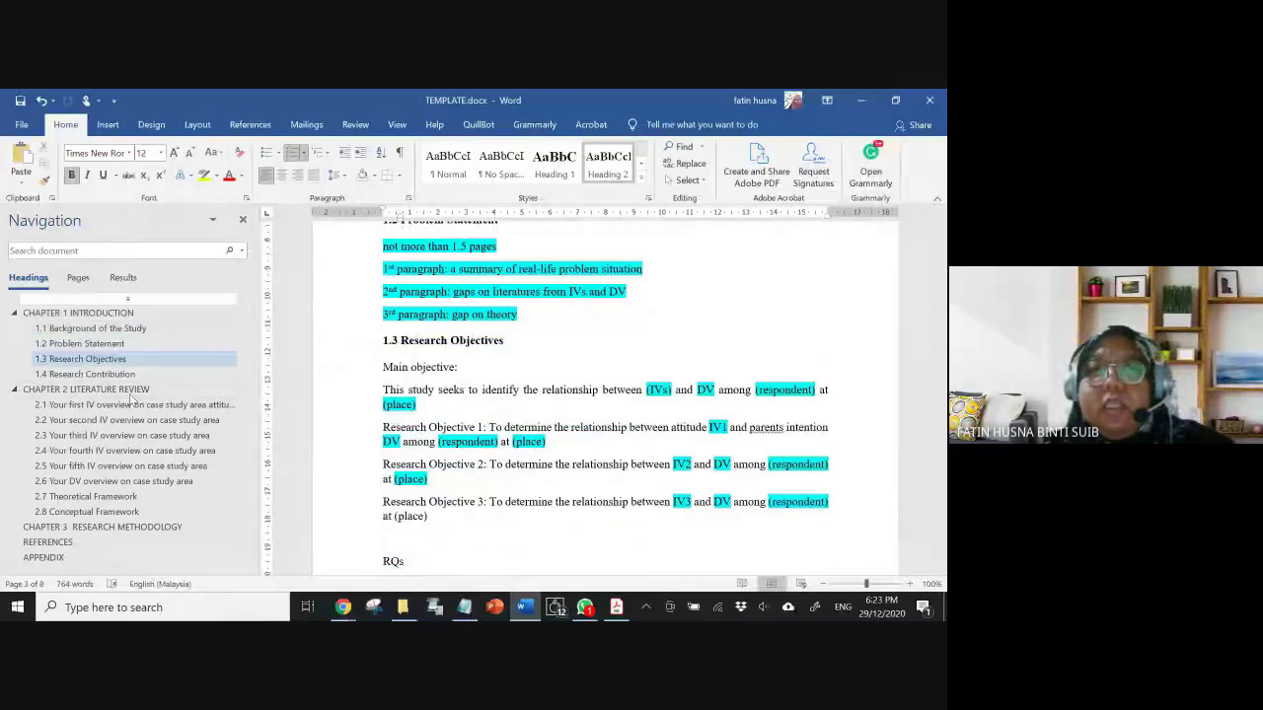
left_click(131, 394)
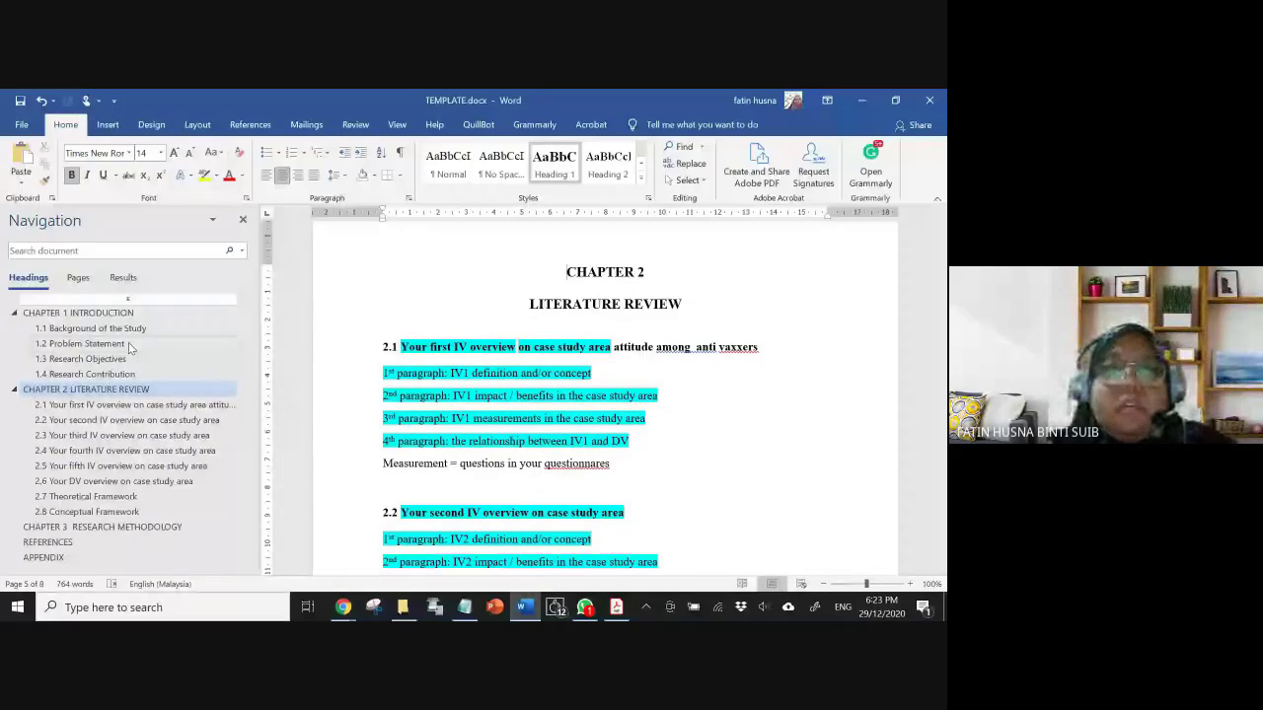
- Go back to section 1.1 Background of the Study and apply the Heading 2 style to its title
left_click(98, 328)
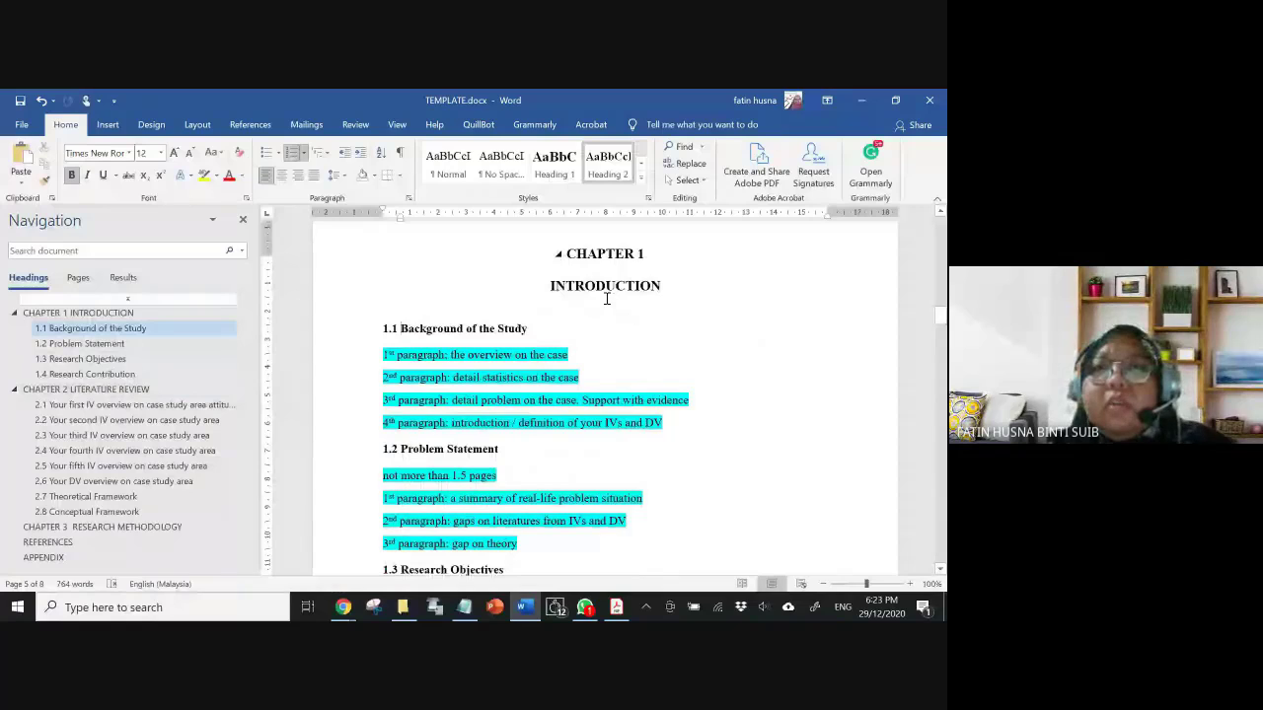
scroll(606, 299, "up", 1)
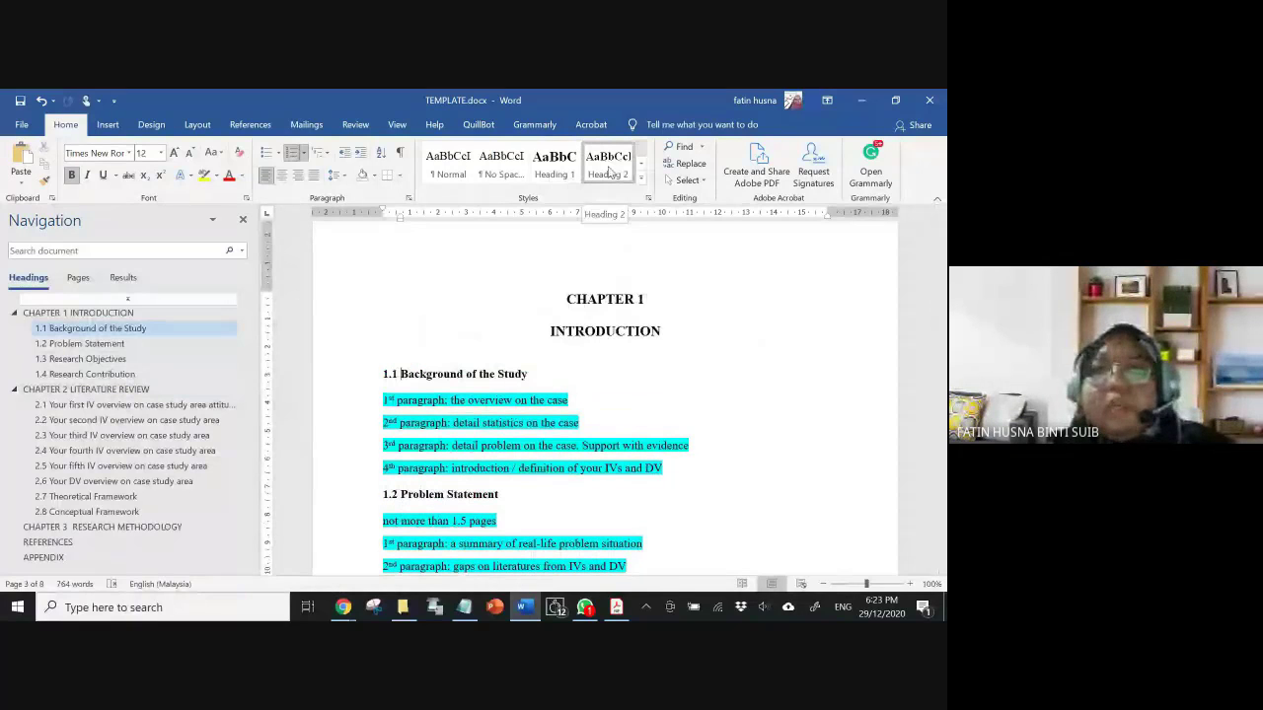
left_click(612, 173)
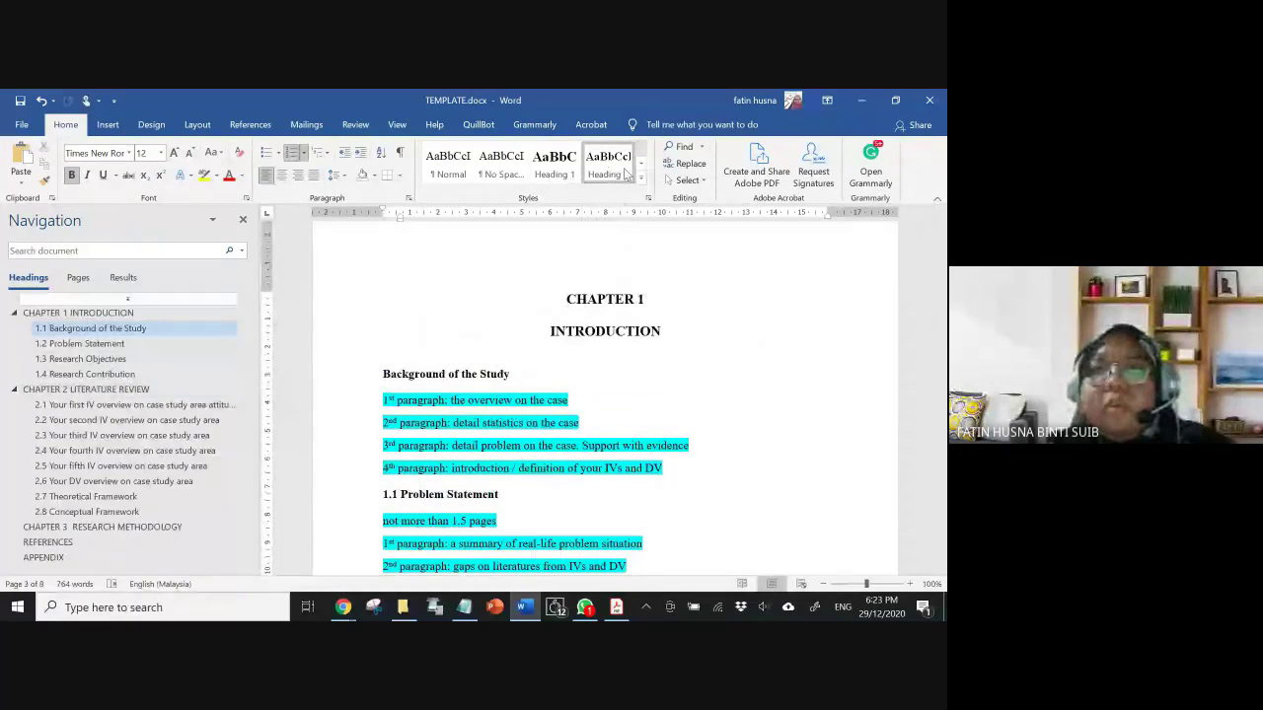
left_click(625, 173)
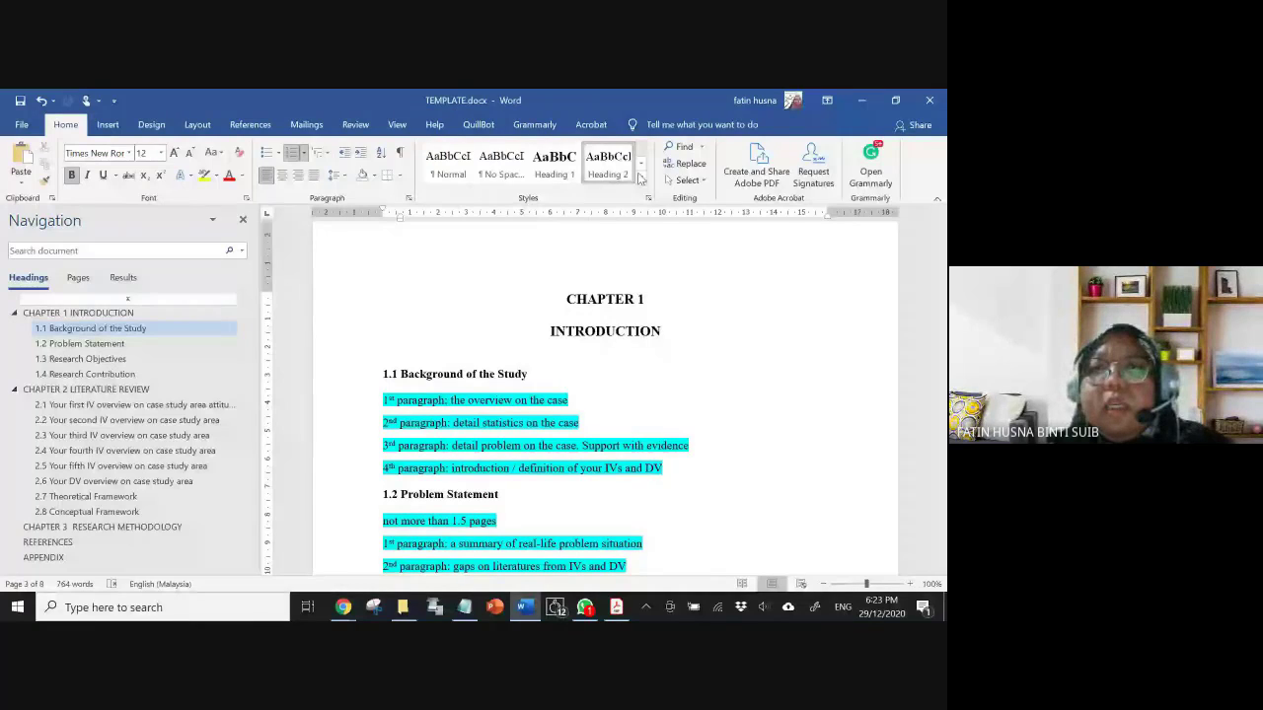
- Check the second level subheading format in Appendix R (i) of the IIUM Thesis Format PDF, then return to Word
right_click(625, 176)
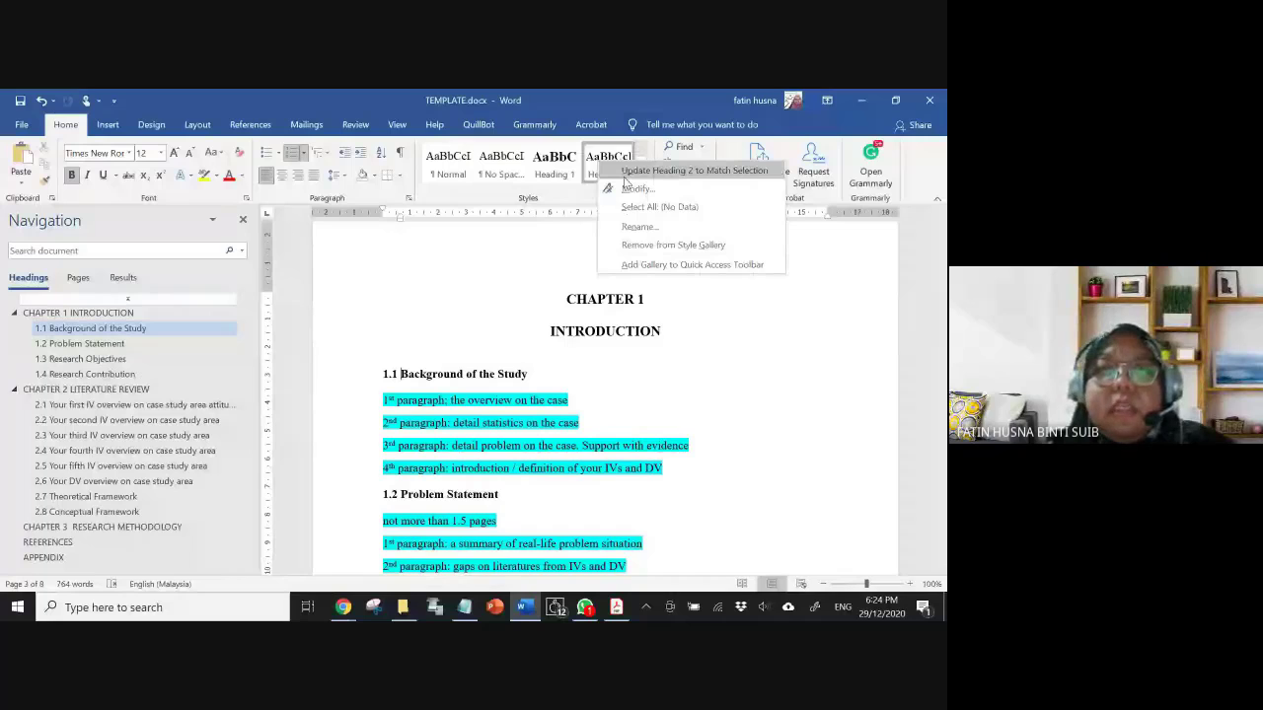
key("alt+Tab")
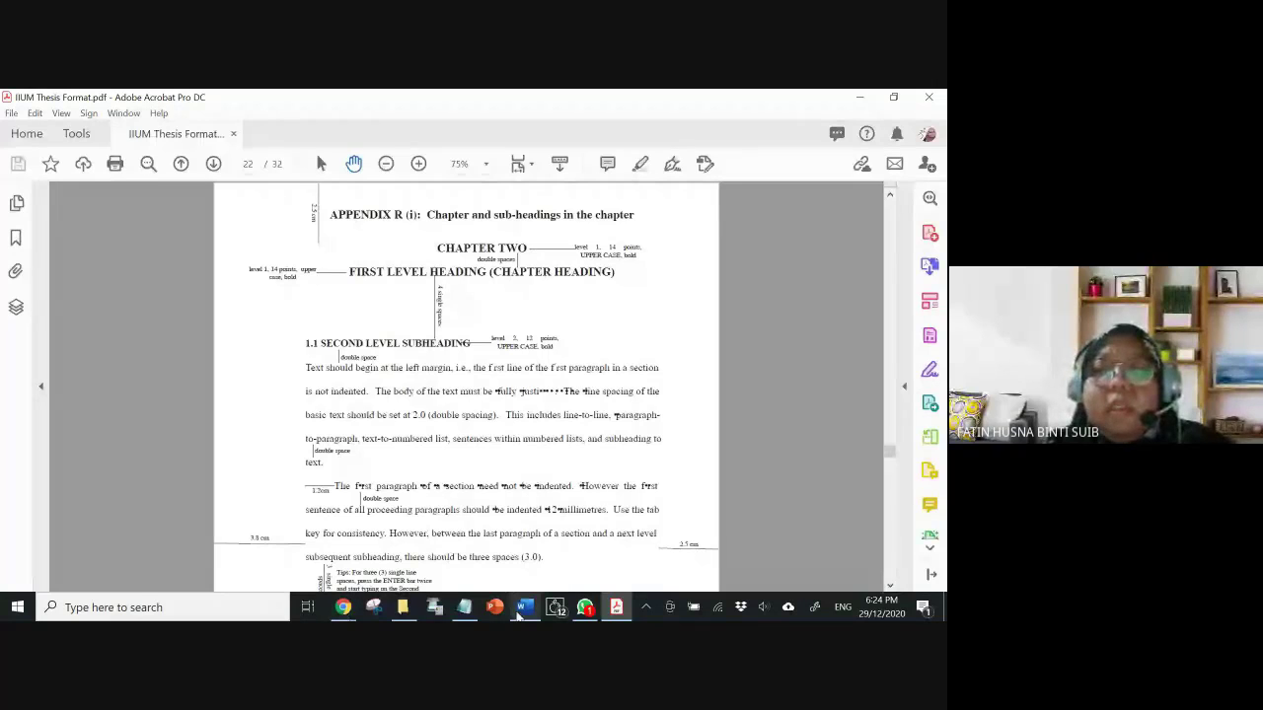
left_click(521, 610)
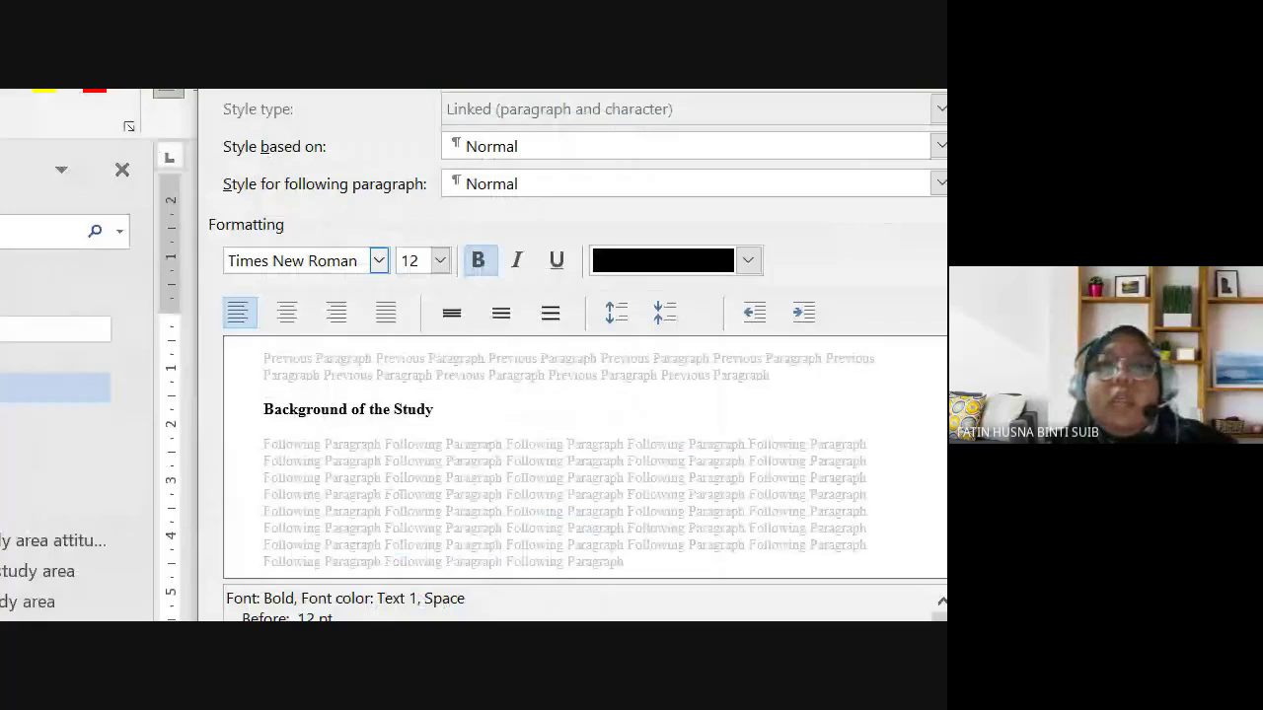
- Mark the Heading 2 font, size 12 and bold settings on screen, cross out the centred alignment, and close the style settings
left_click_drag(342, 260, 377, 237)
left_click_drag(443, 246, 451, 253)
left_click_drag(502, 248, 465, 276)
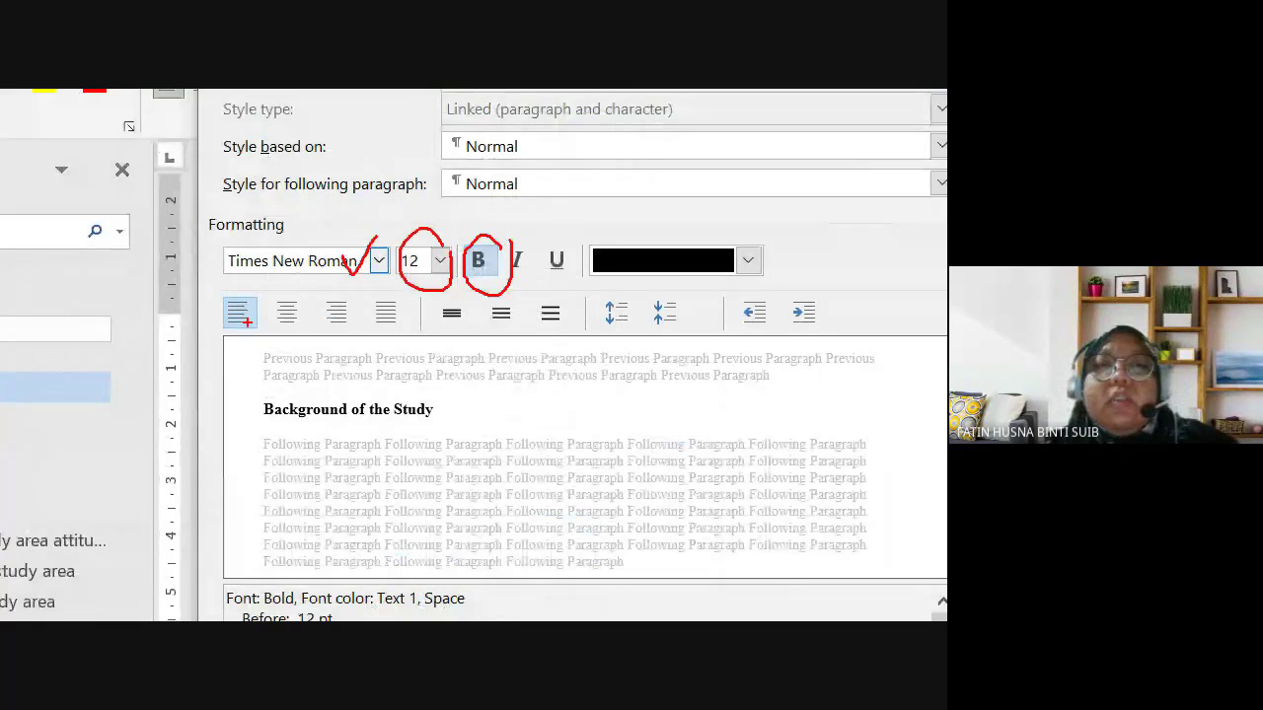
left_click_drag(308, 289, 260, 341)
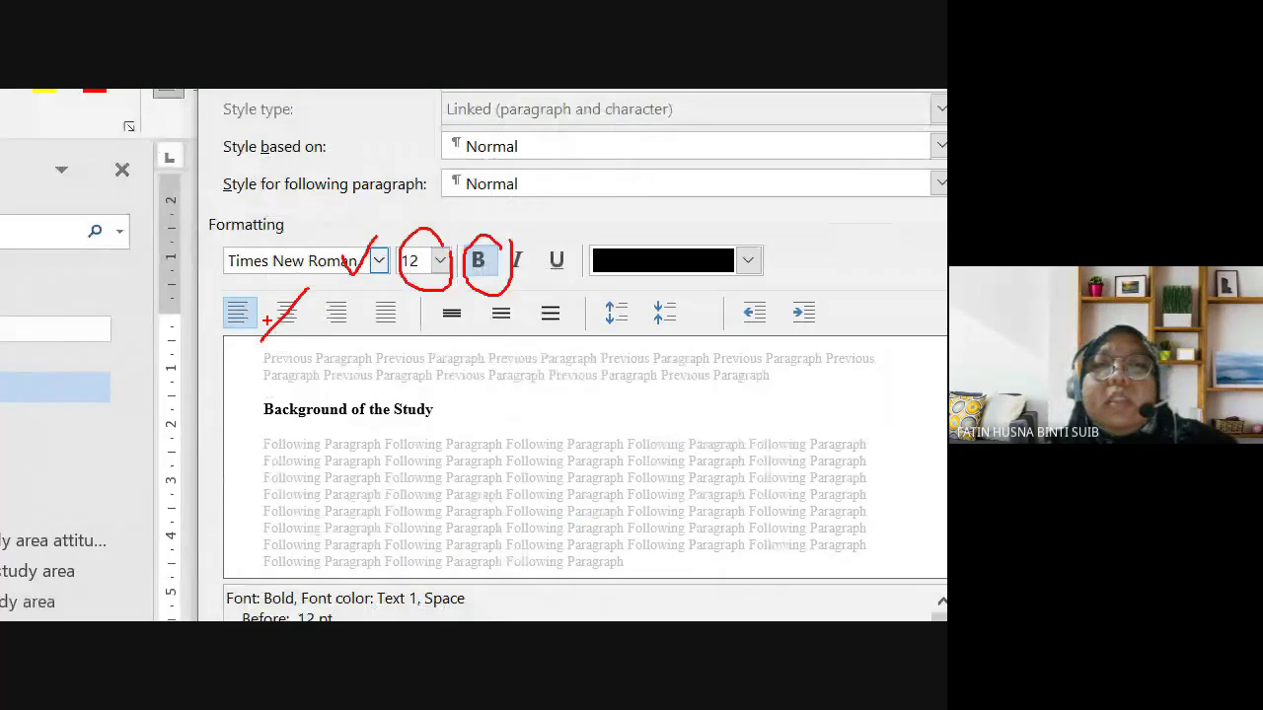
left_click_drag(268, 288, 316, 345)
left_click_drag(260, 384, 258, 430)
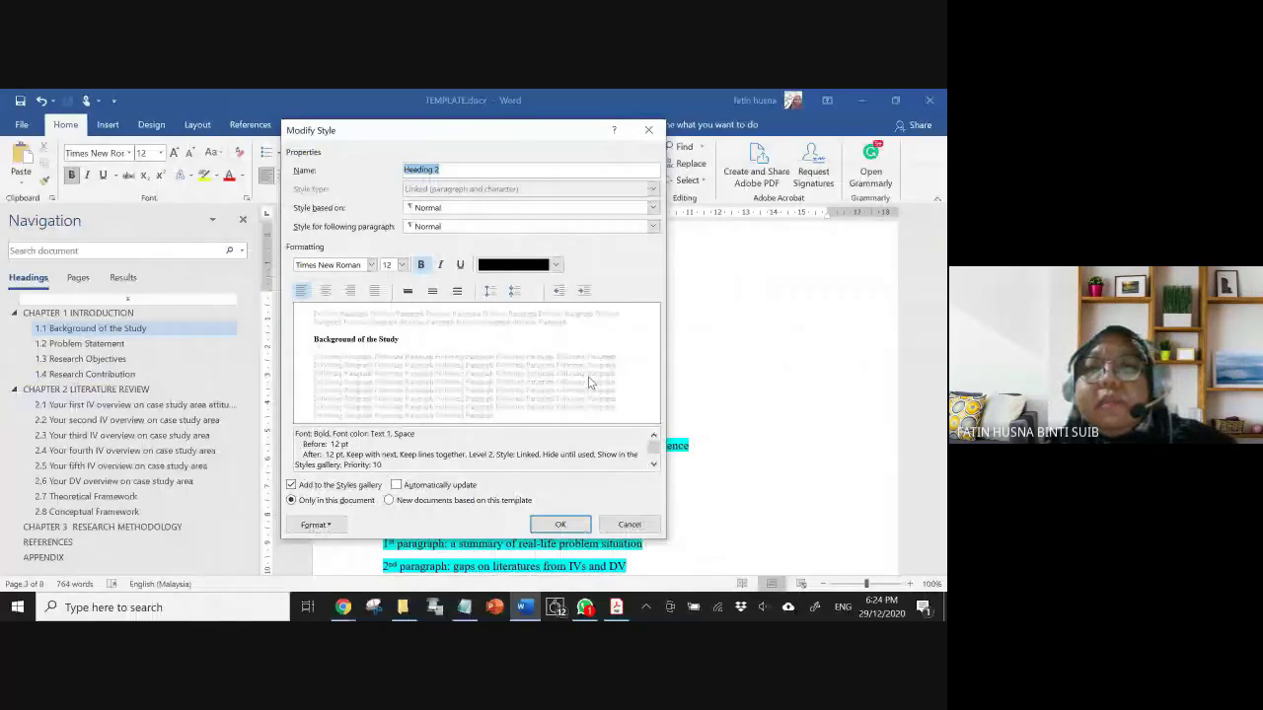
key("Escape")
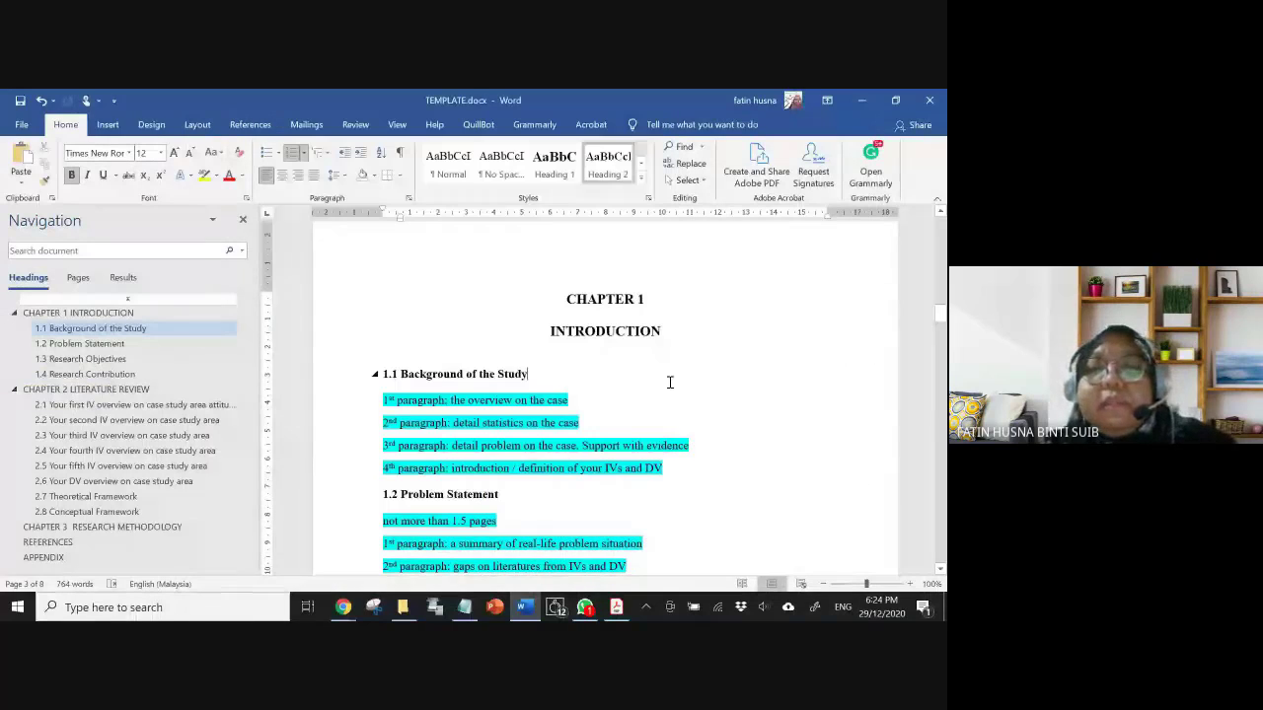
- Point out the number before the Background of the Study title and review the numbered section titles through 1.4 Research Contribution
scroll(390, 339, "down", 1)
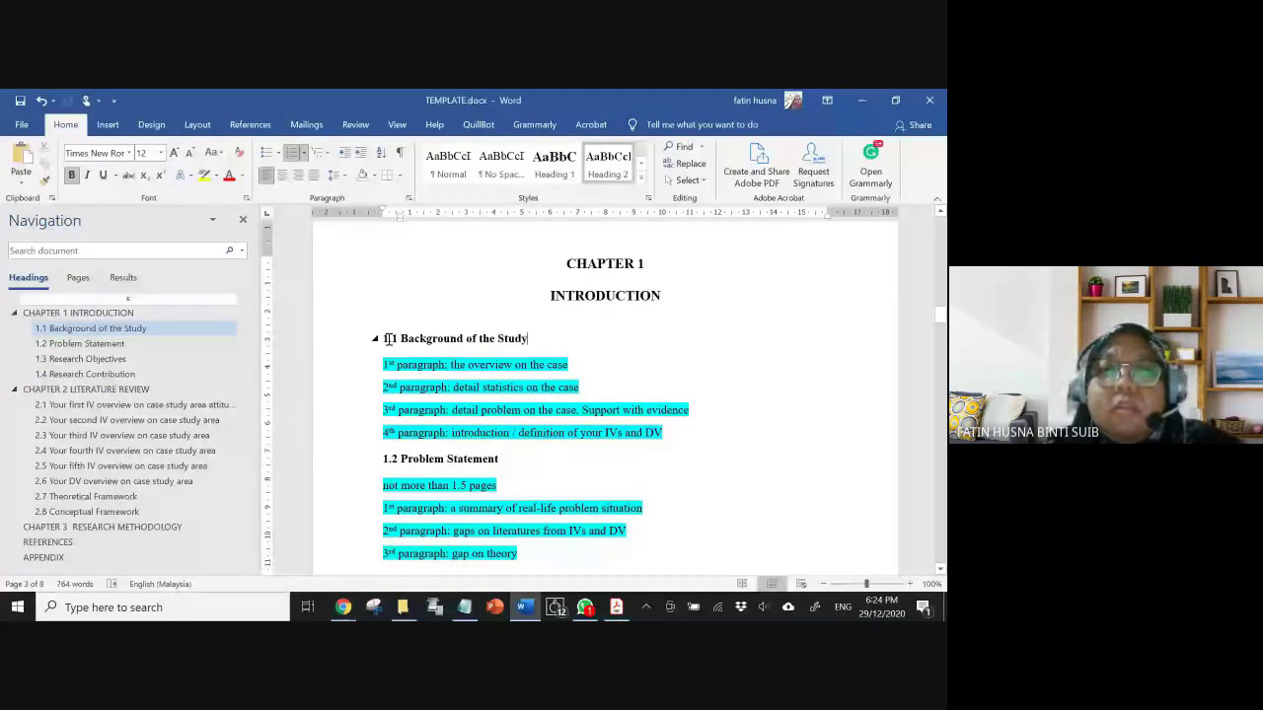
left_click(390, 338)
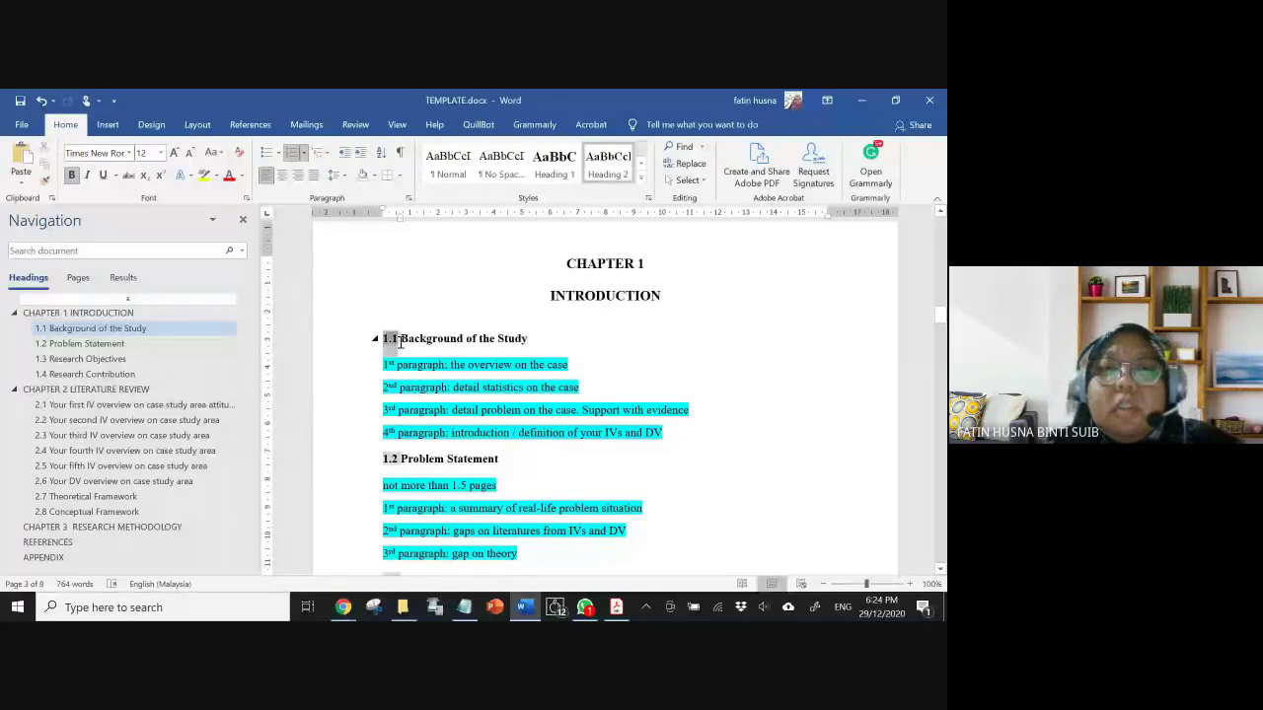
left_click(402, 339)
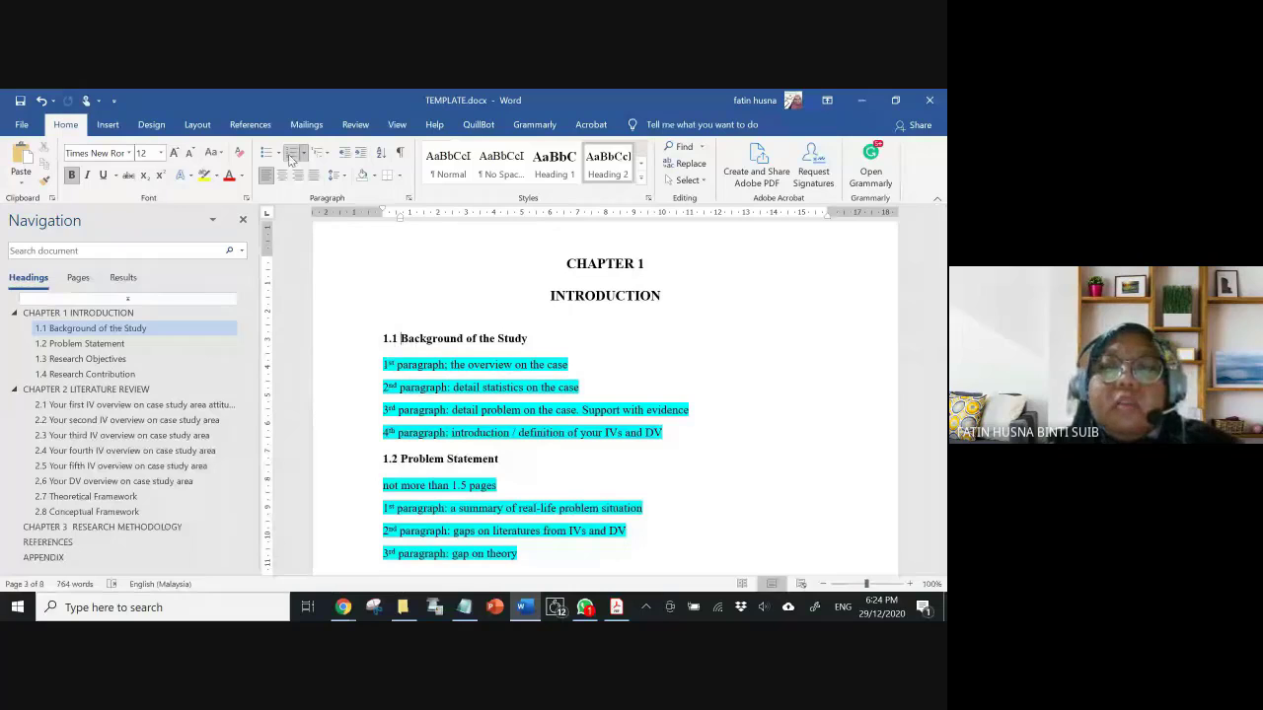
scroll(652, 343, "down", 3)
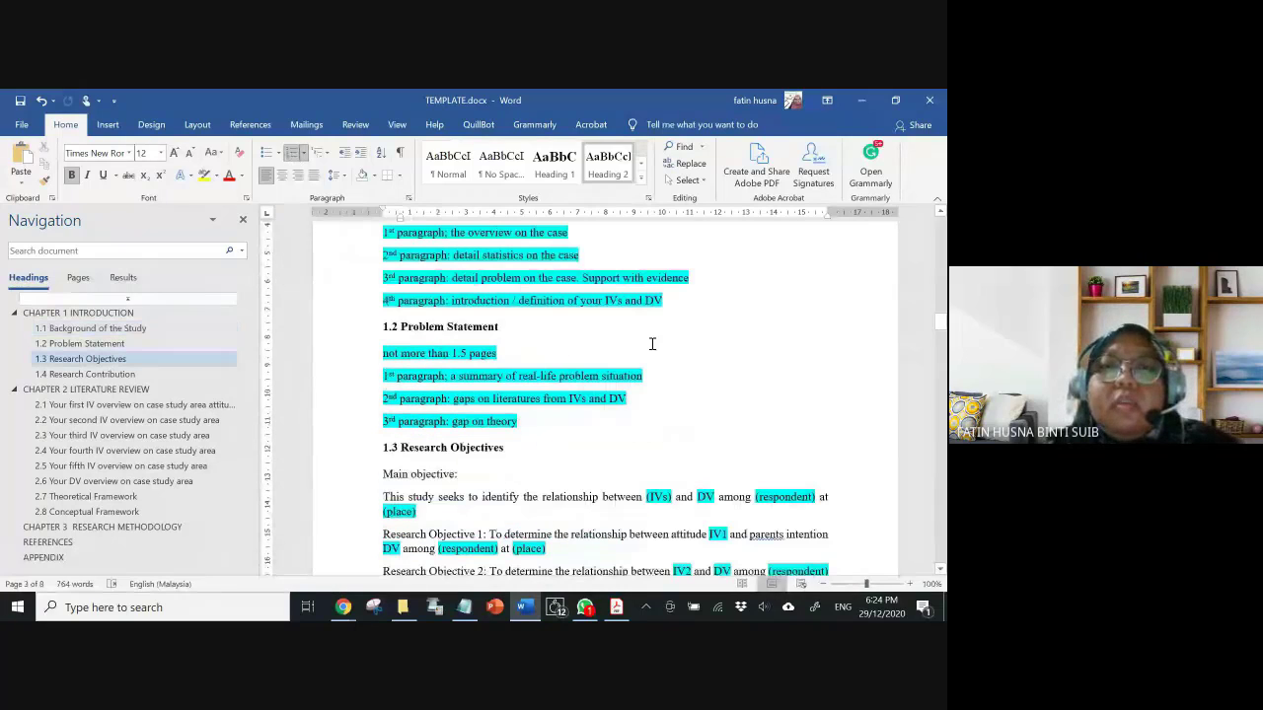
scroll(652, 344, "down", 7)
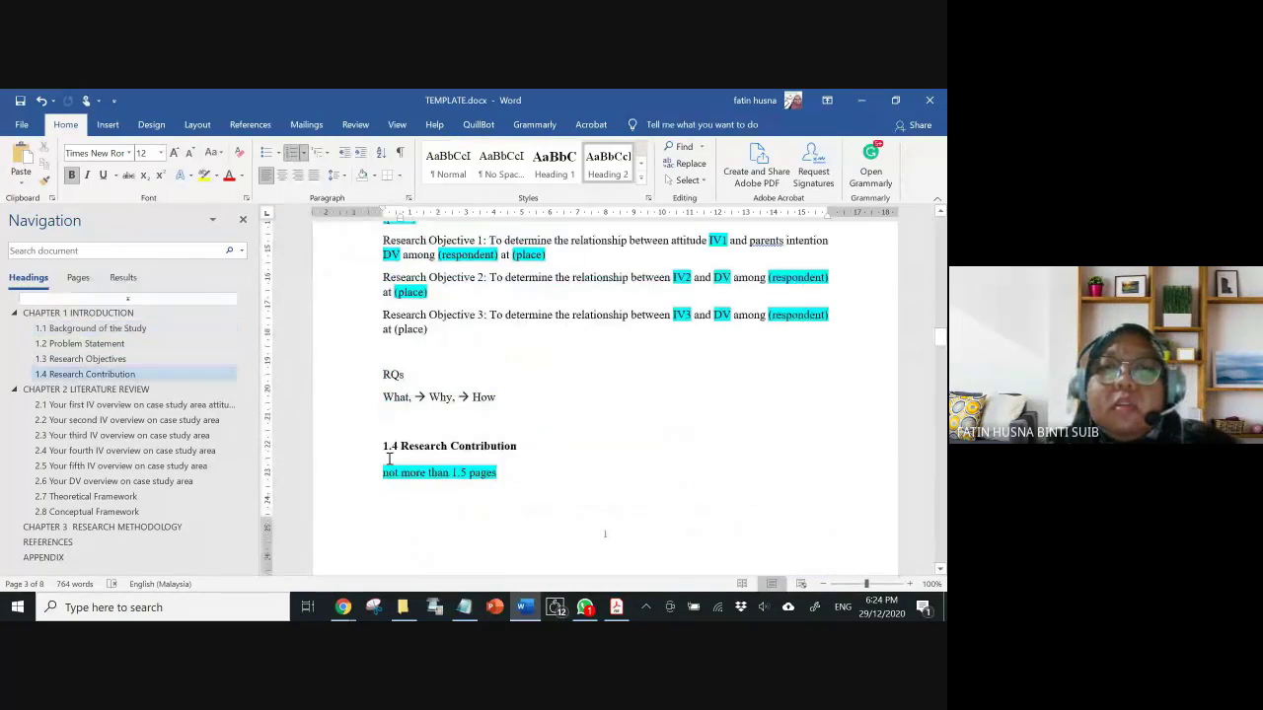
- Enter "1.1 Background of the Study" on the empty line above RQs and apply the Heading 2 style to it
left_click(498, 344)
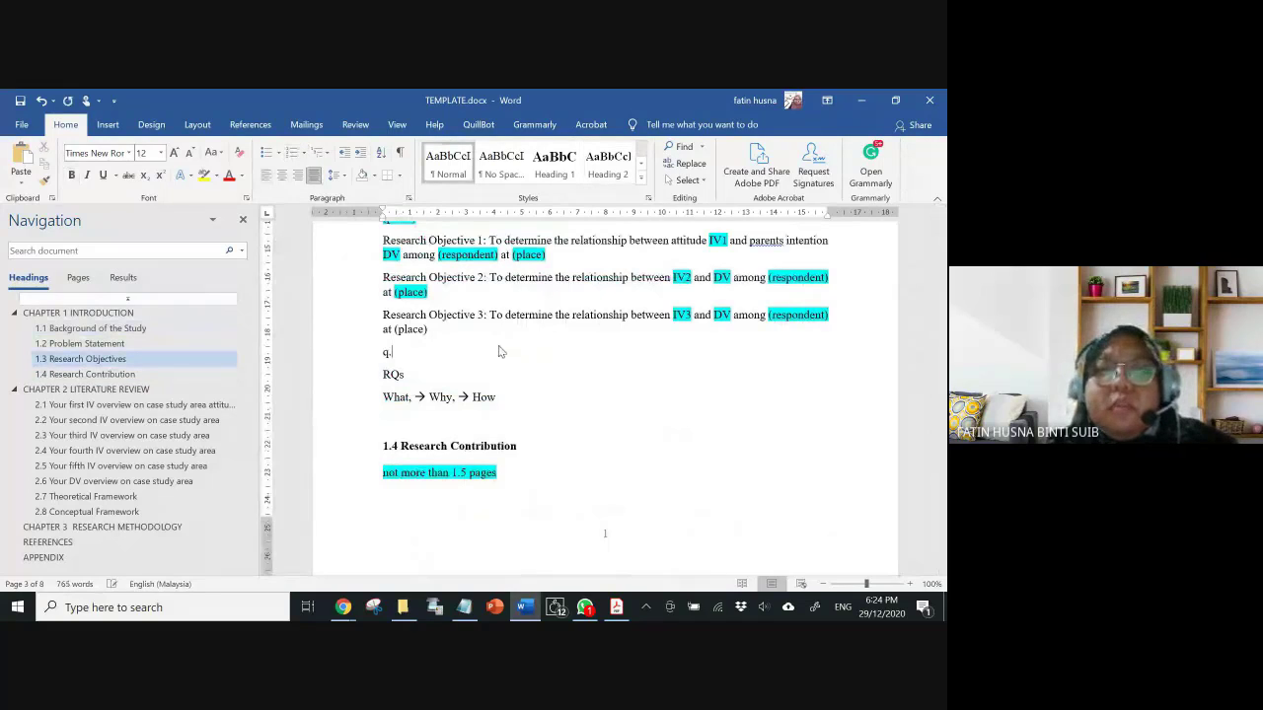
type("1.1 Ba")
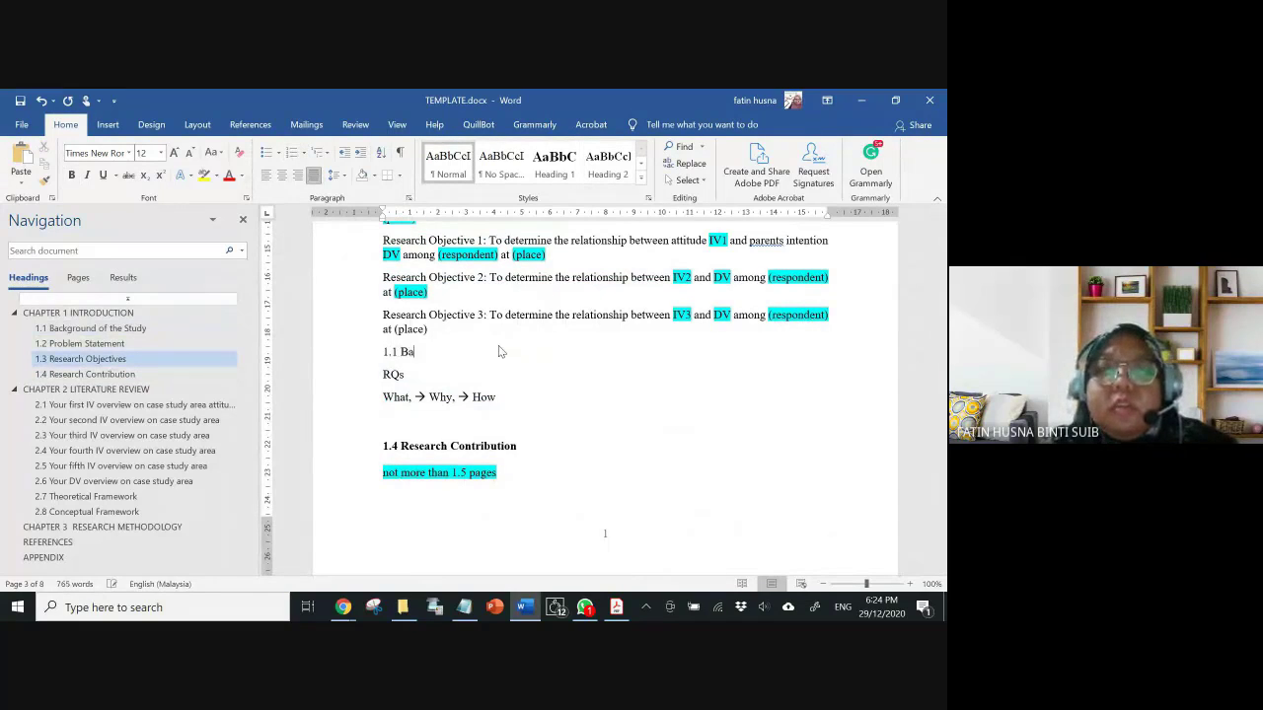
type("ckgroun")
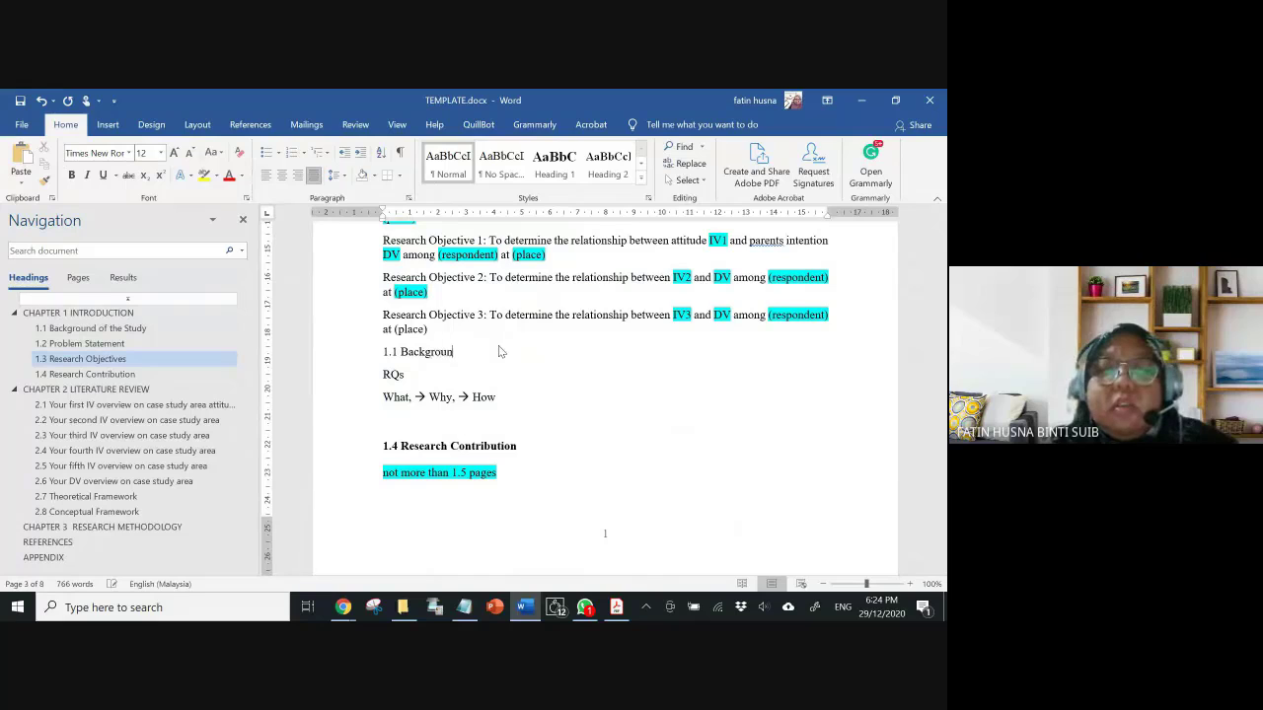
type("d of the Study")
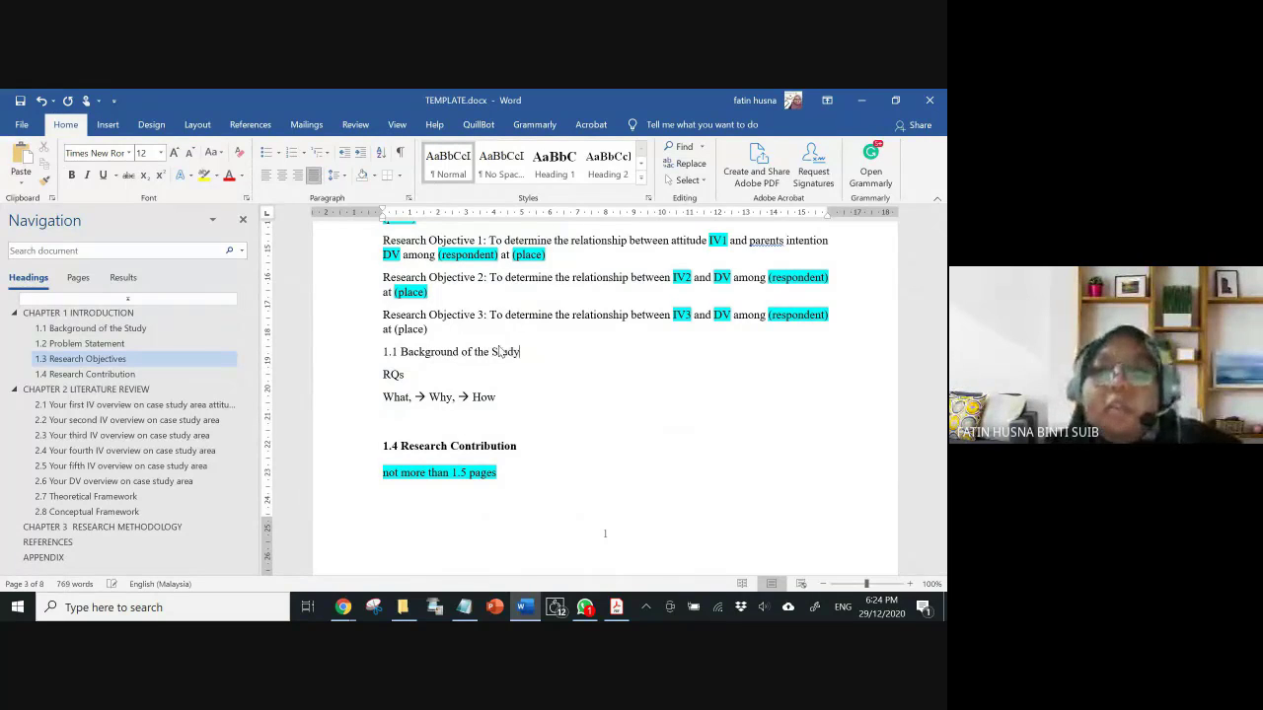
left_click_drag(506, 353, 383, 352)
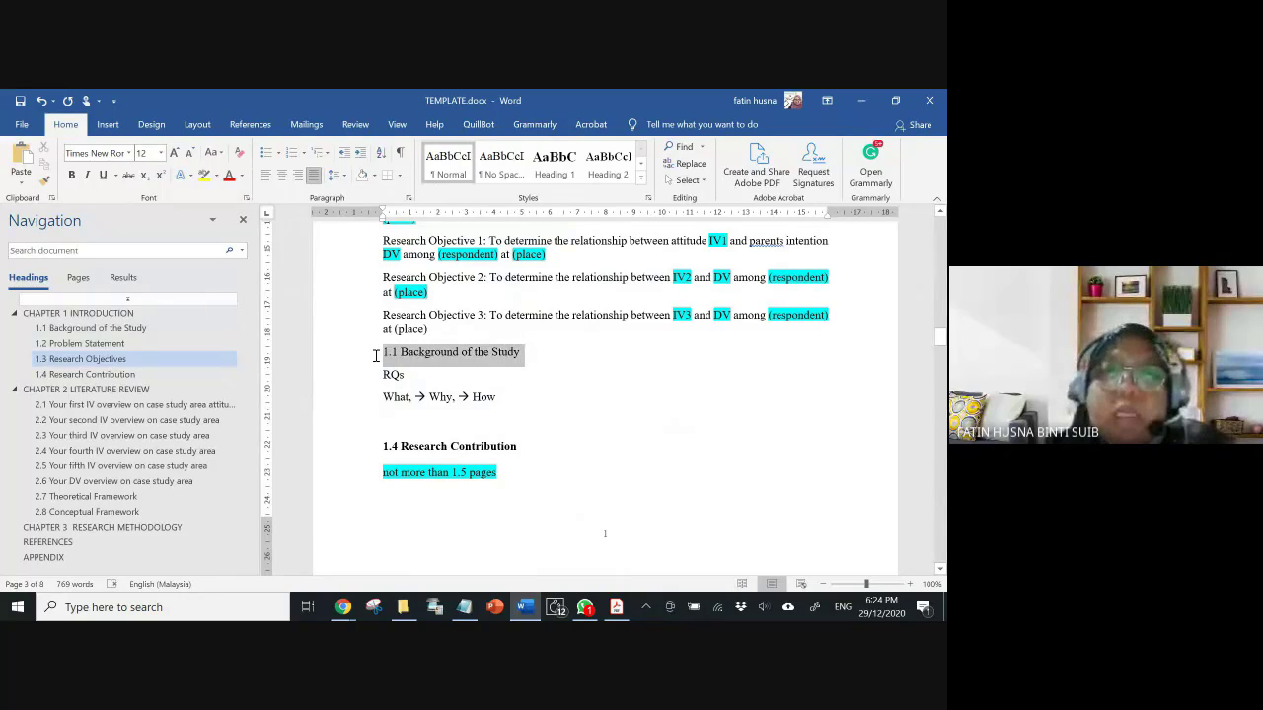
left_click(612, 170)
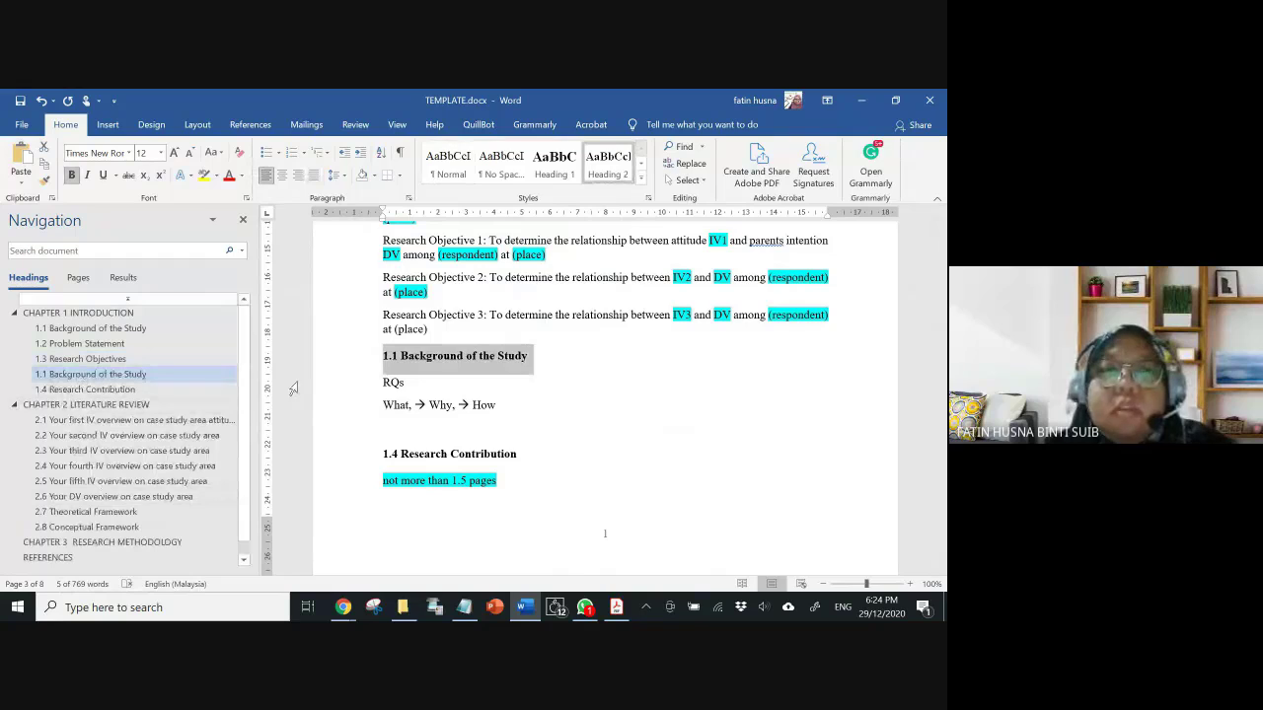
left_click(590, 395)
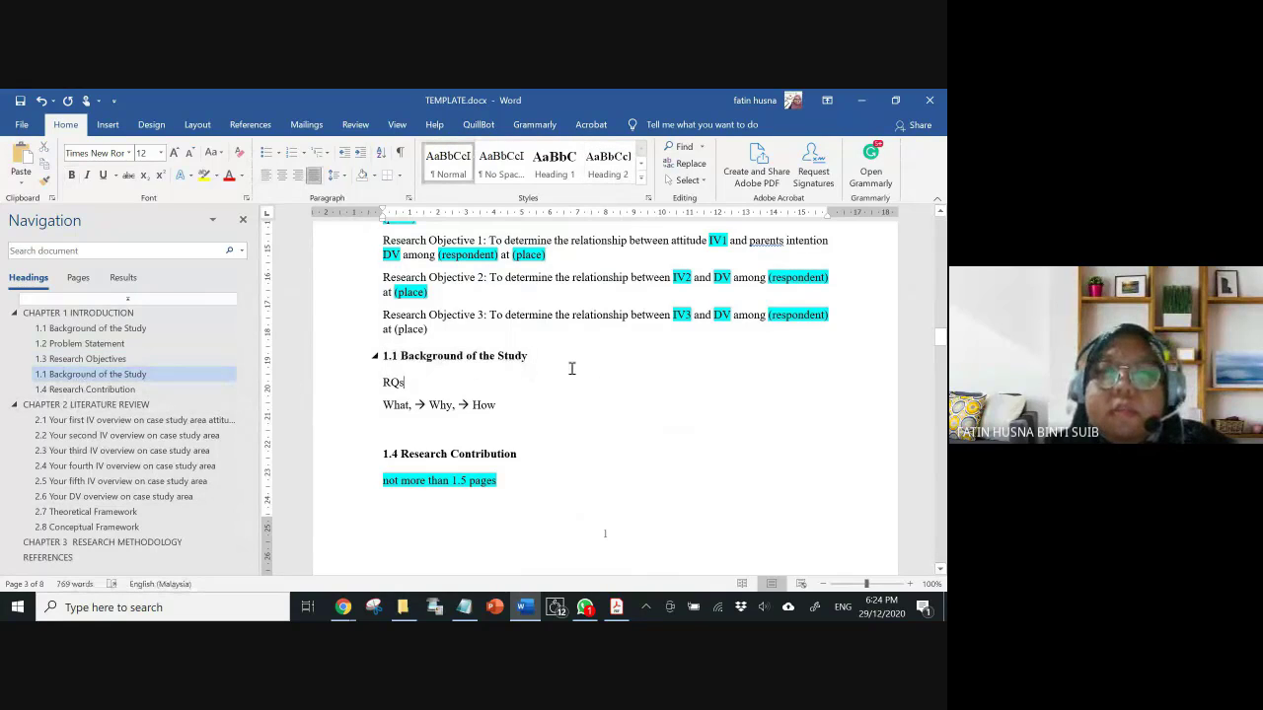
- Switch to the Notepad notes to point out the 1.1.1 numbering for heading no 3, then return to Word
left_click(642, 180)
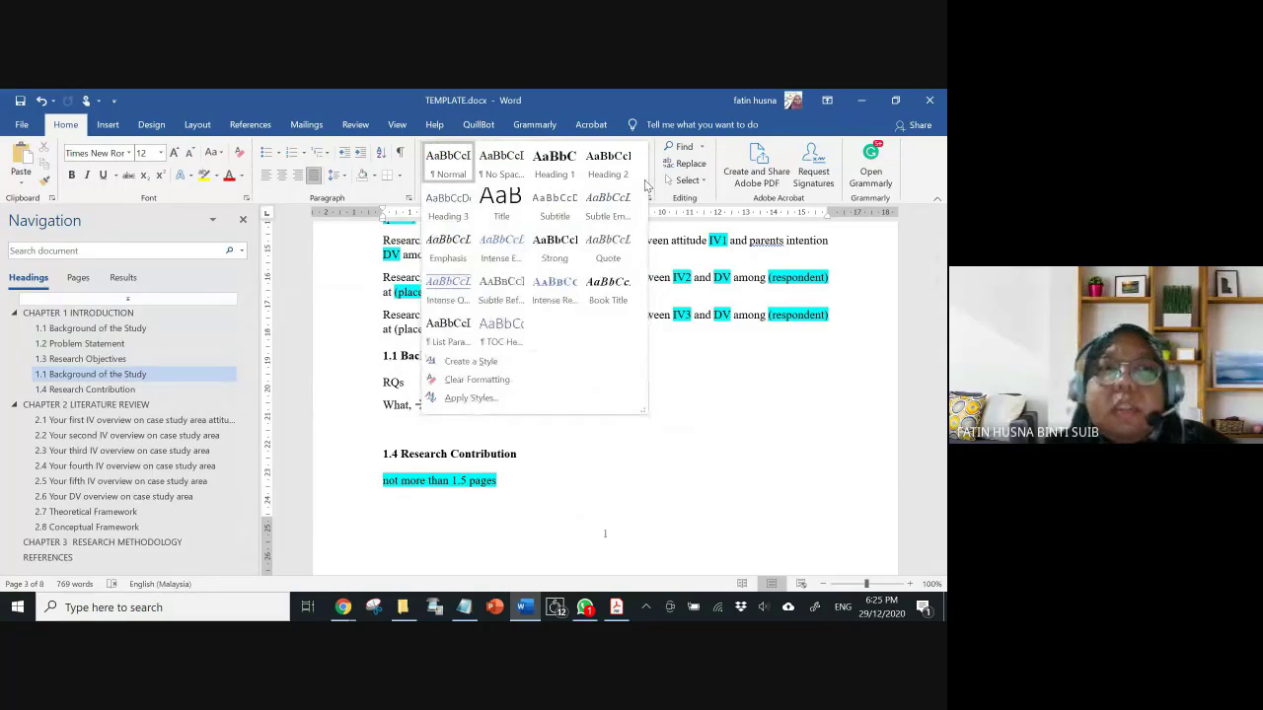
left_click(475, 610)
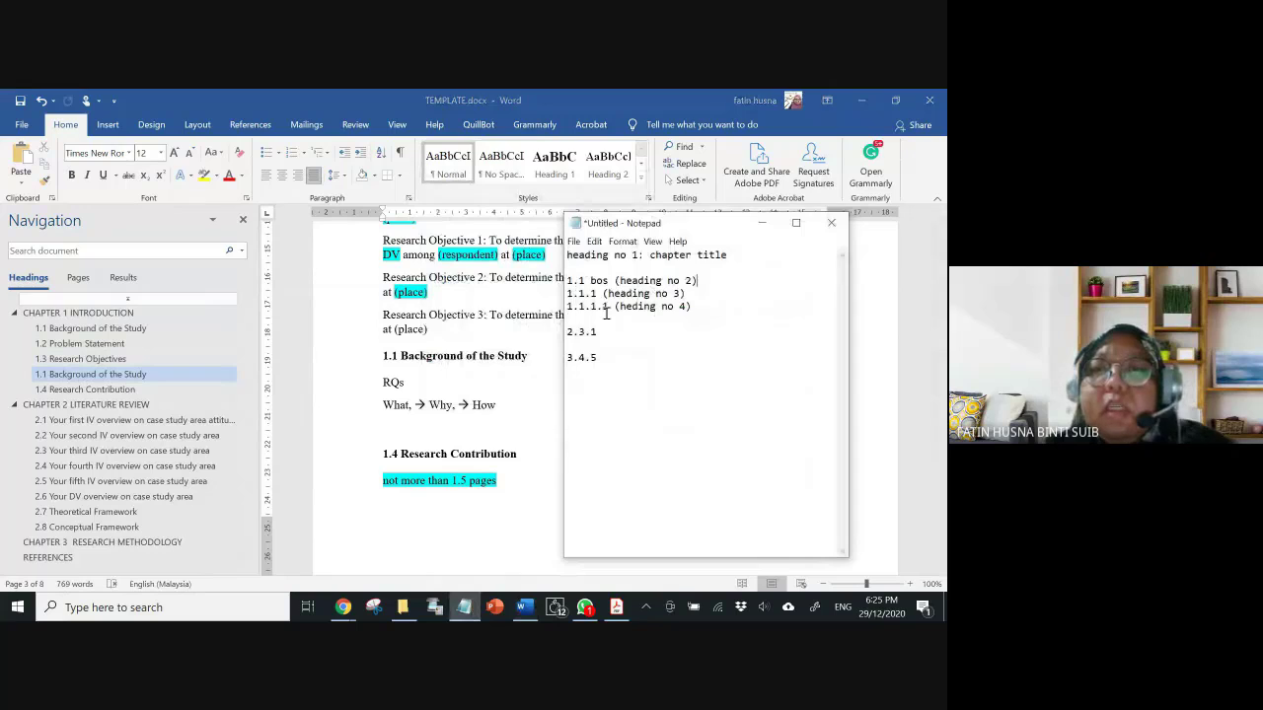
left_click_drag(566, 293, 572, 293)
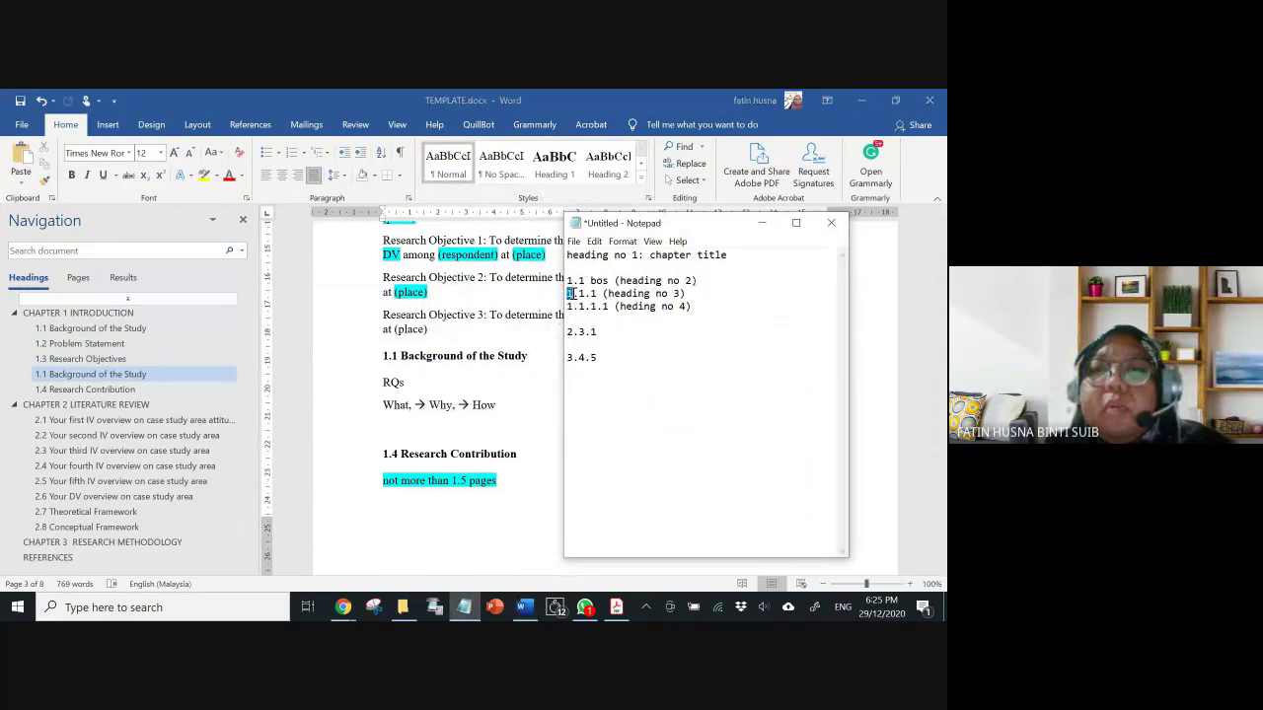
left_click(685, 293)
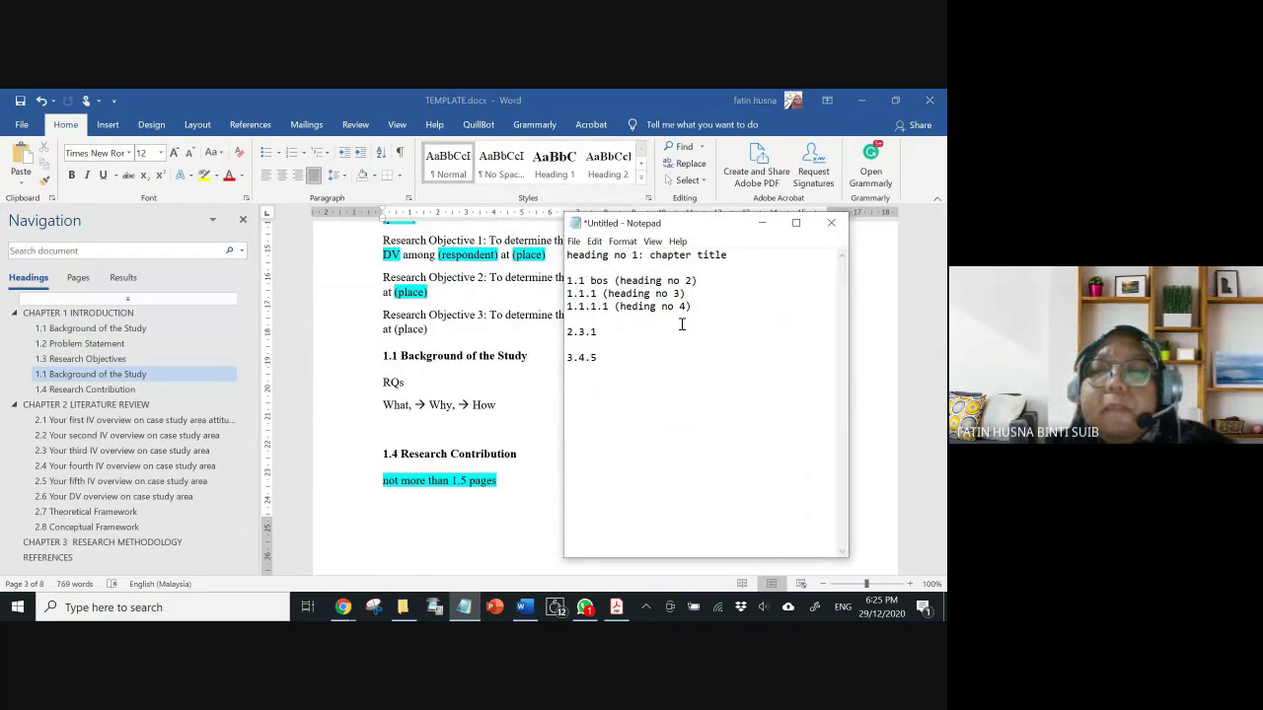
left_click(507, 329)
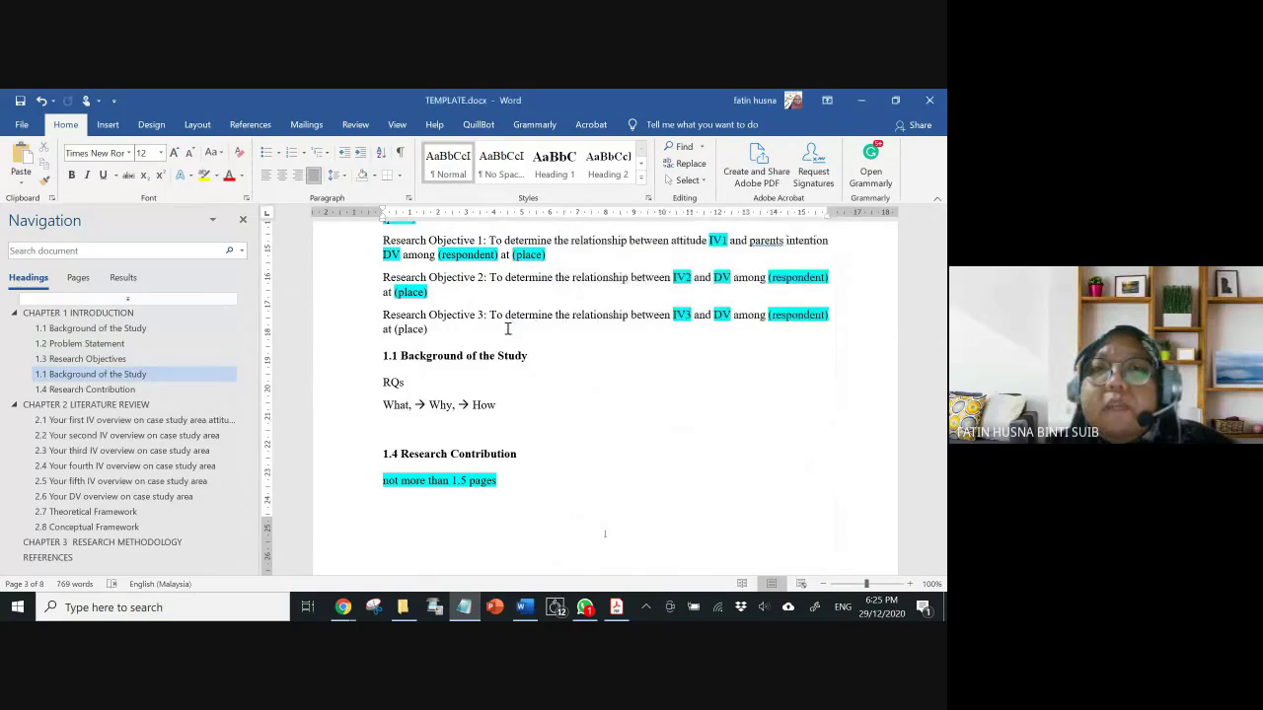
- Add the line "1.1.1 Issues on service quality" directly below the 1.1 Background of the Study title in Chapter 1
scroll(513, 333, "up", 3)
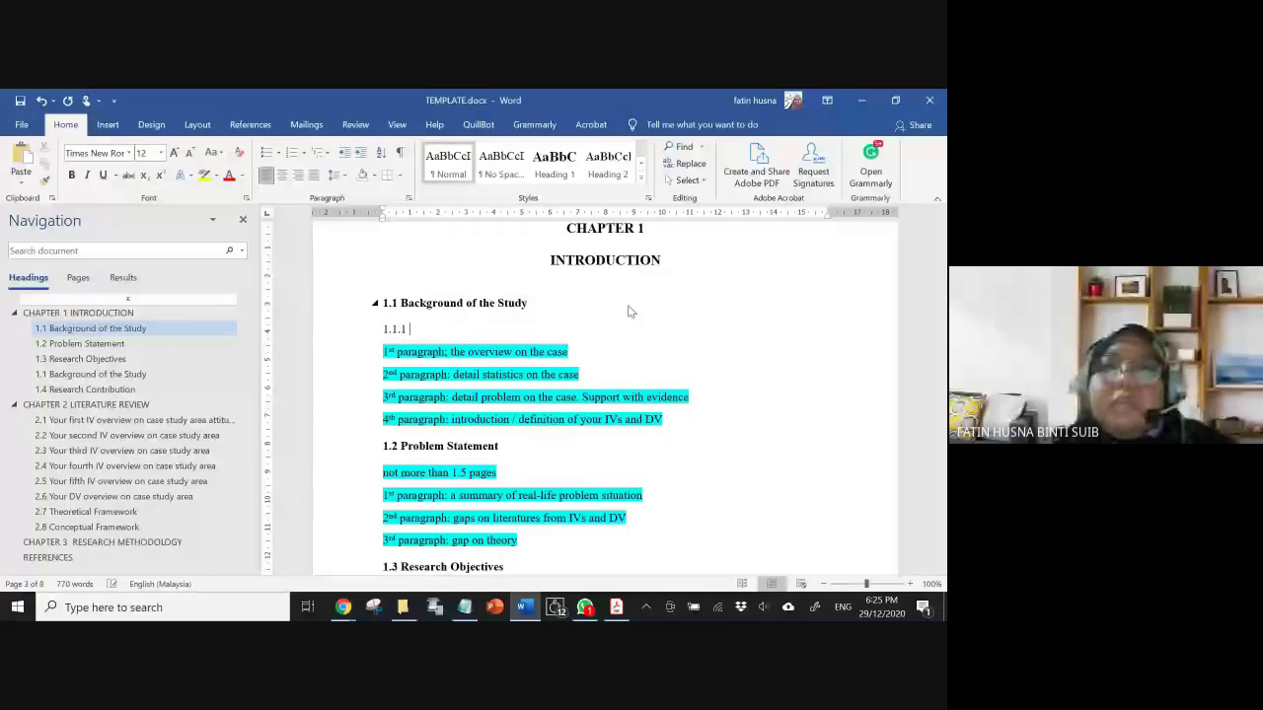
type("Iss")
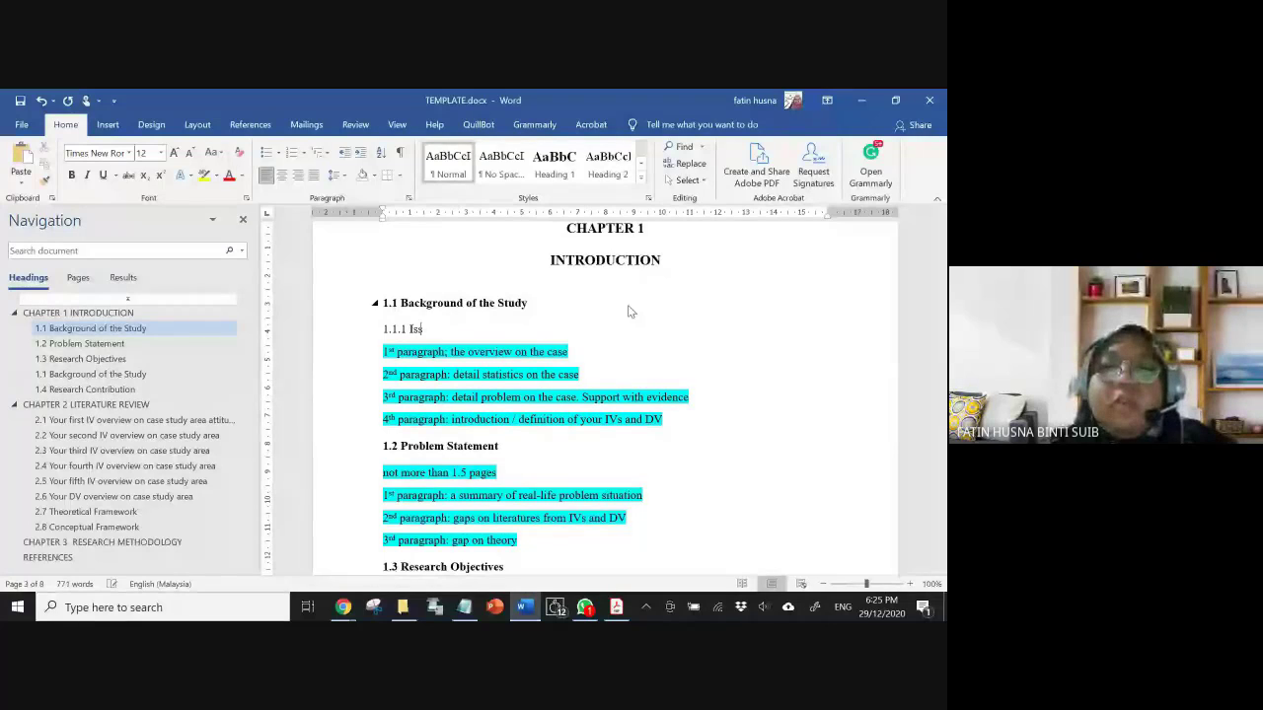
type("ues ")
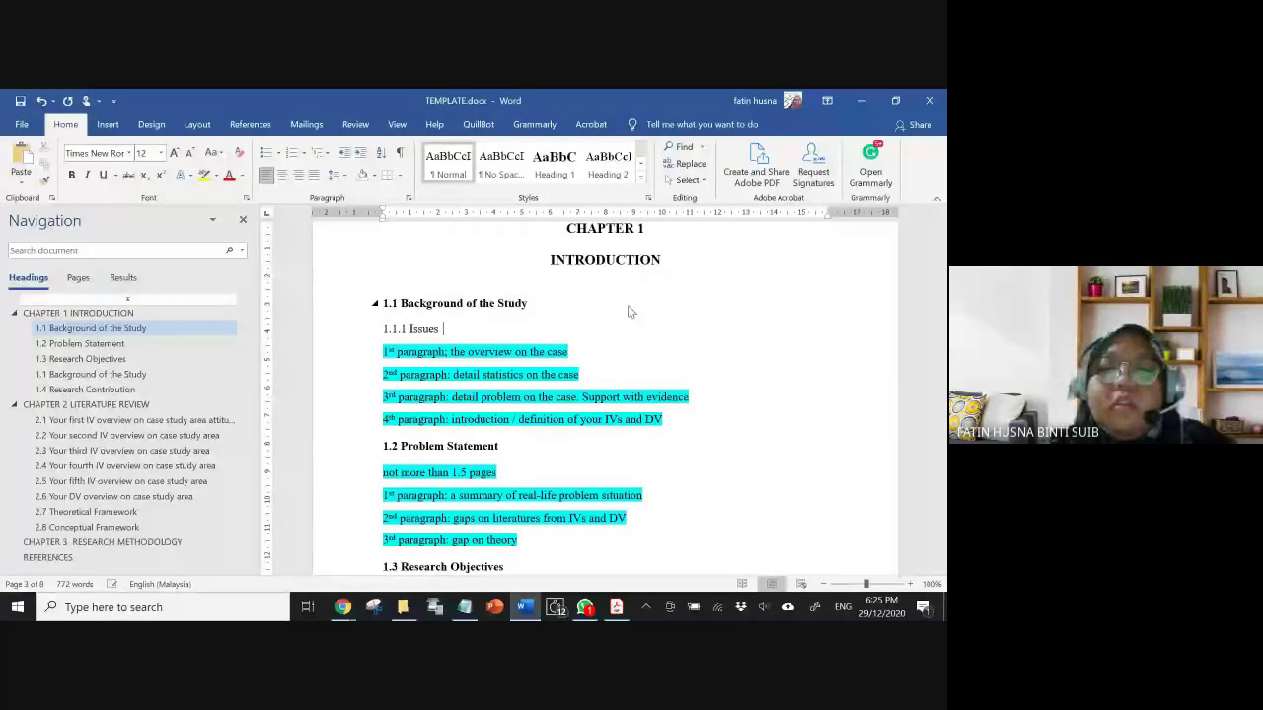
type("on service q")
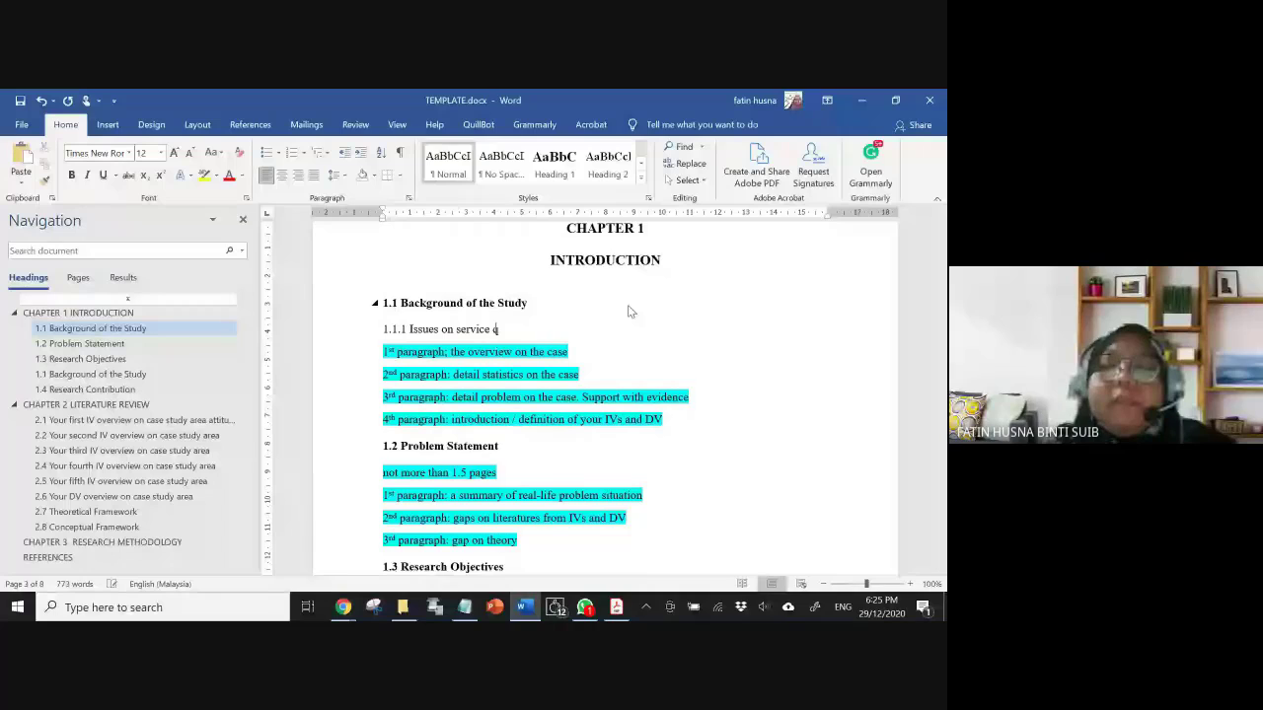
type("uality")
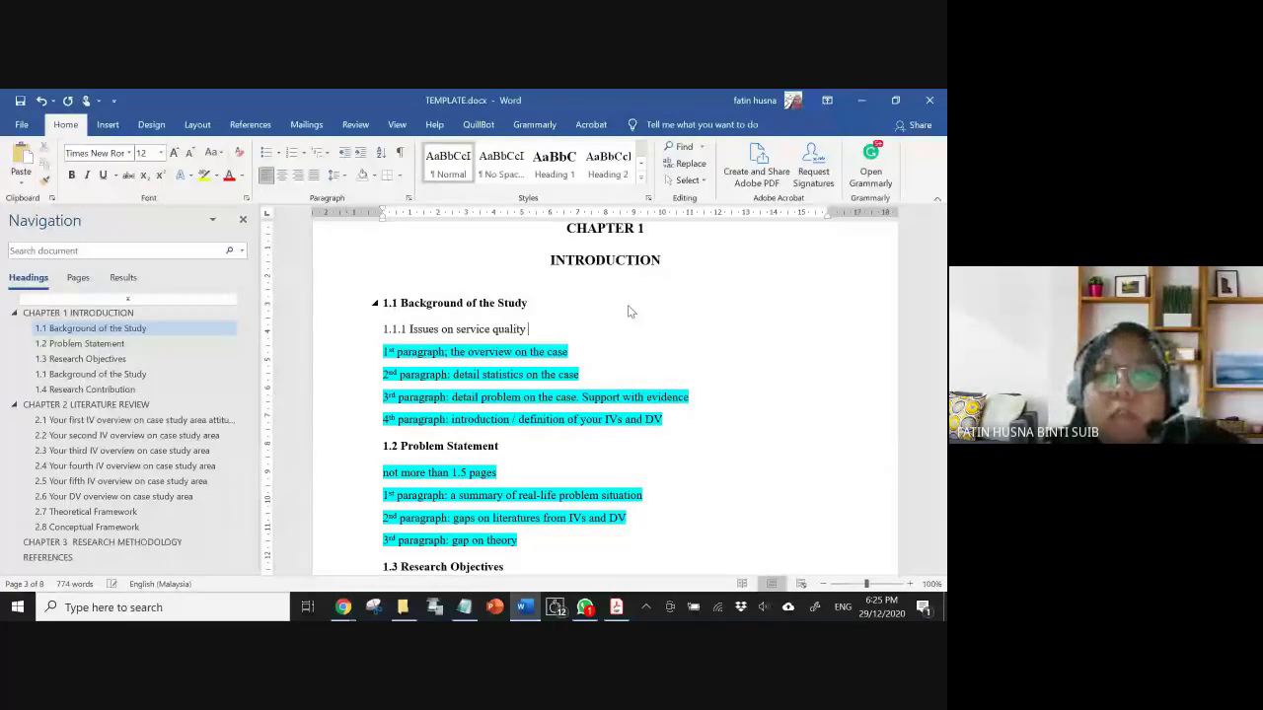
- Modify the Heading 3 style to bold, black Times New Roman and apply it to the 1.1.1 Issues on service quality line
double_click(536, 330)
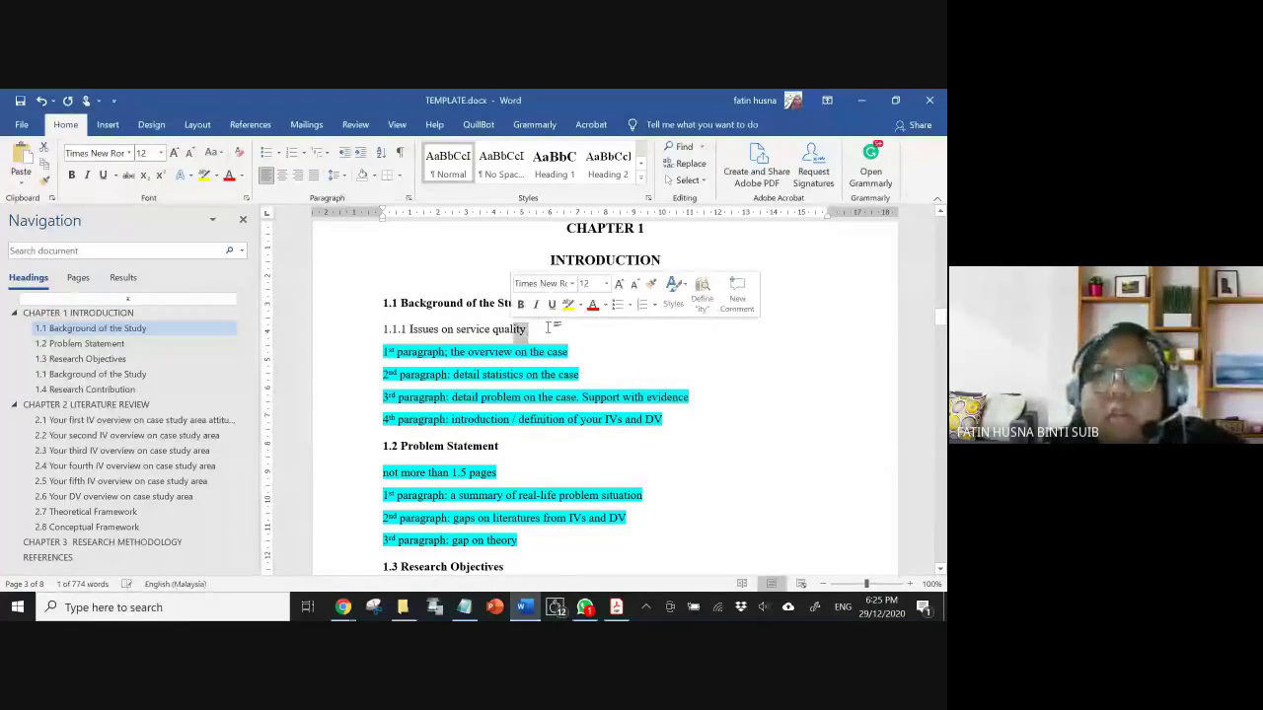
left_click(641, 176)
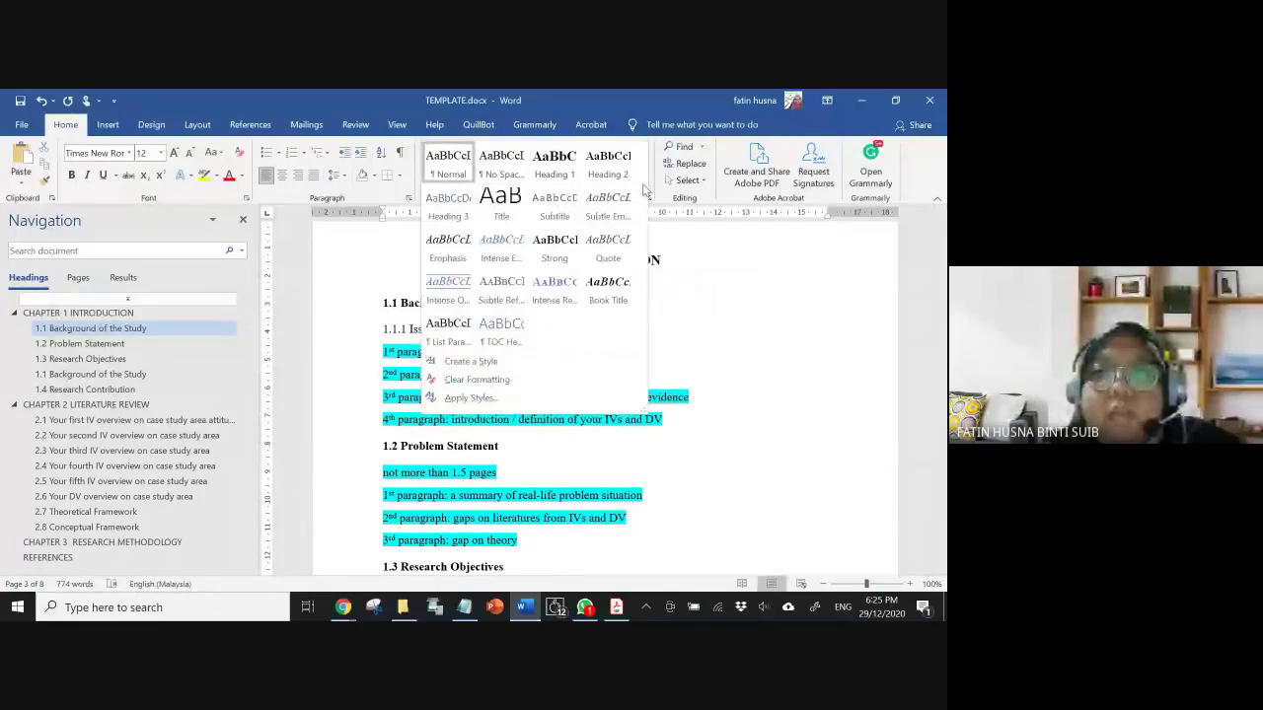
right_click(452, 216)
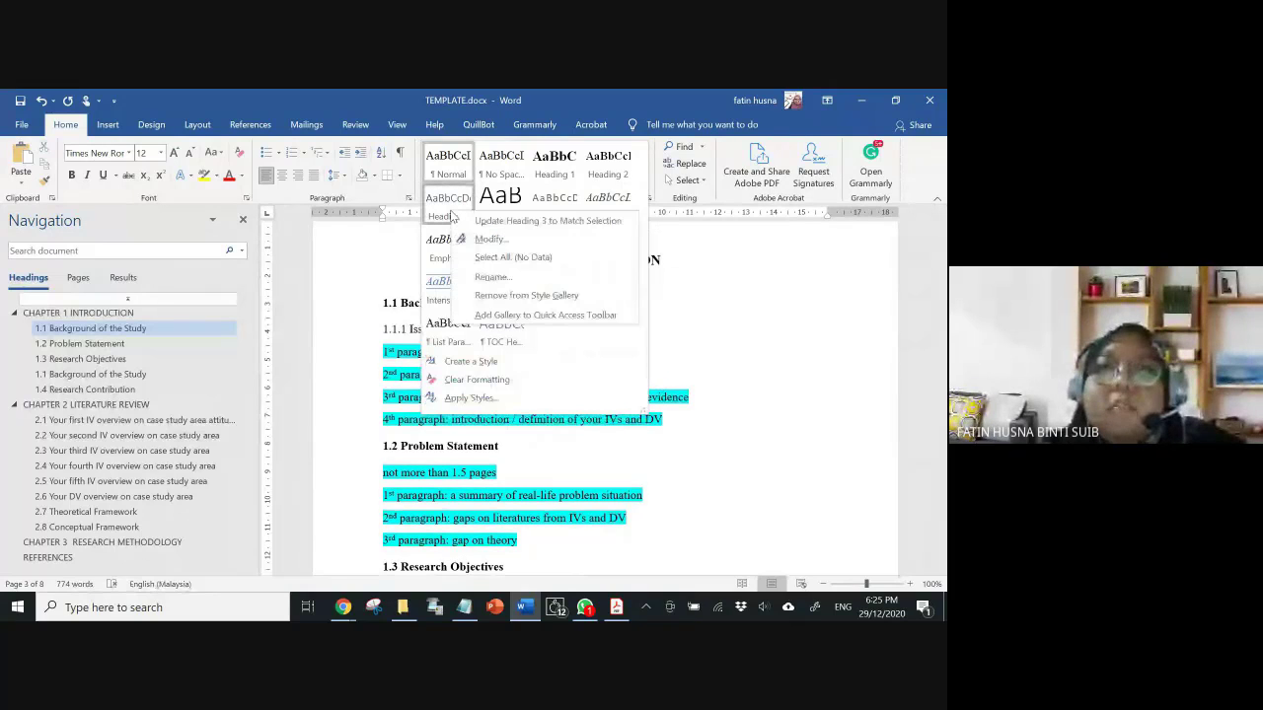
left_click(491, 239)
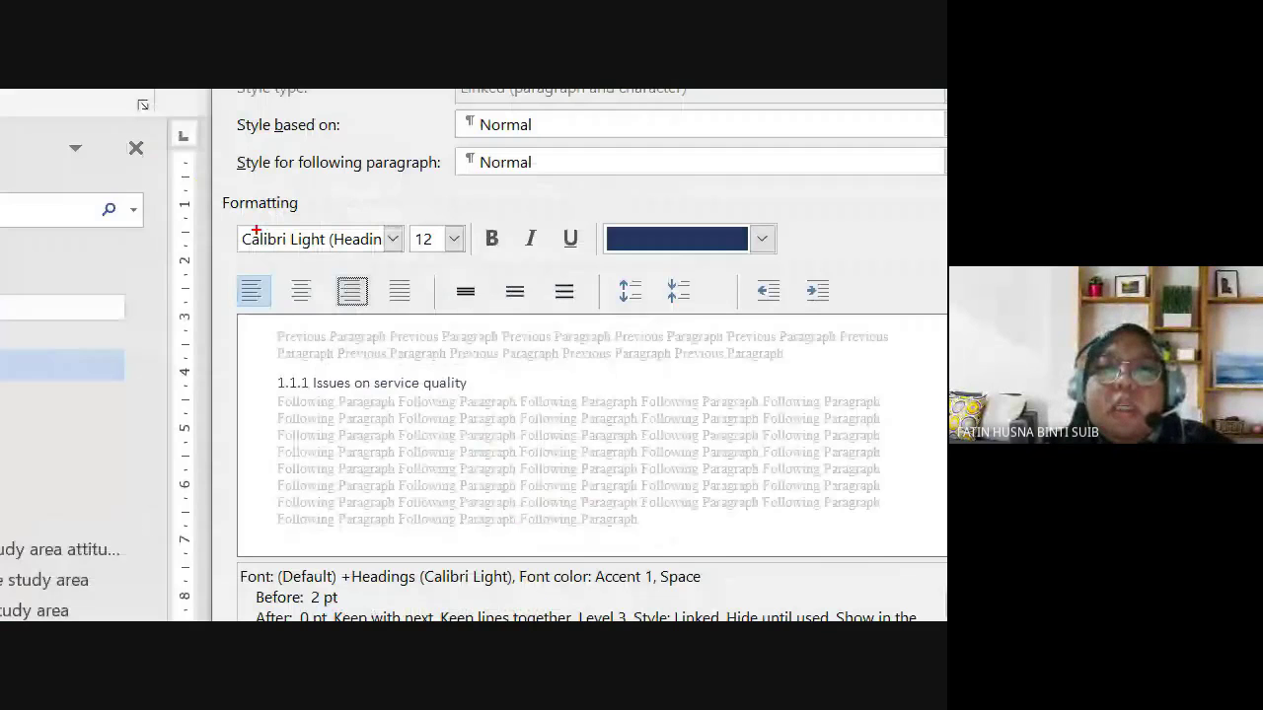
left_click_drag(255, 231, 405, 212)
mouse_move(430, 227)
left_mouse_down()
mouse_move(476, 208)
mouse_move(486, 221)
left_mouse_up()
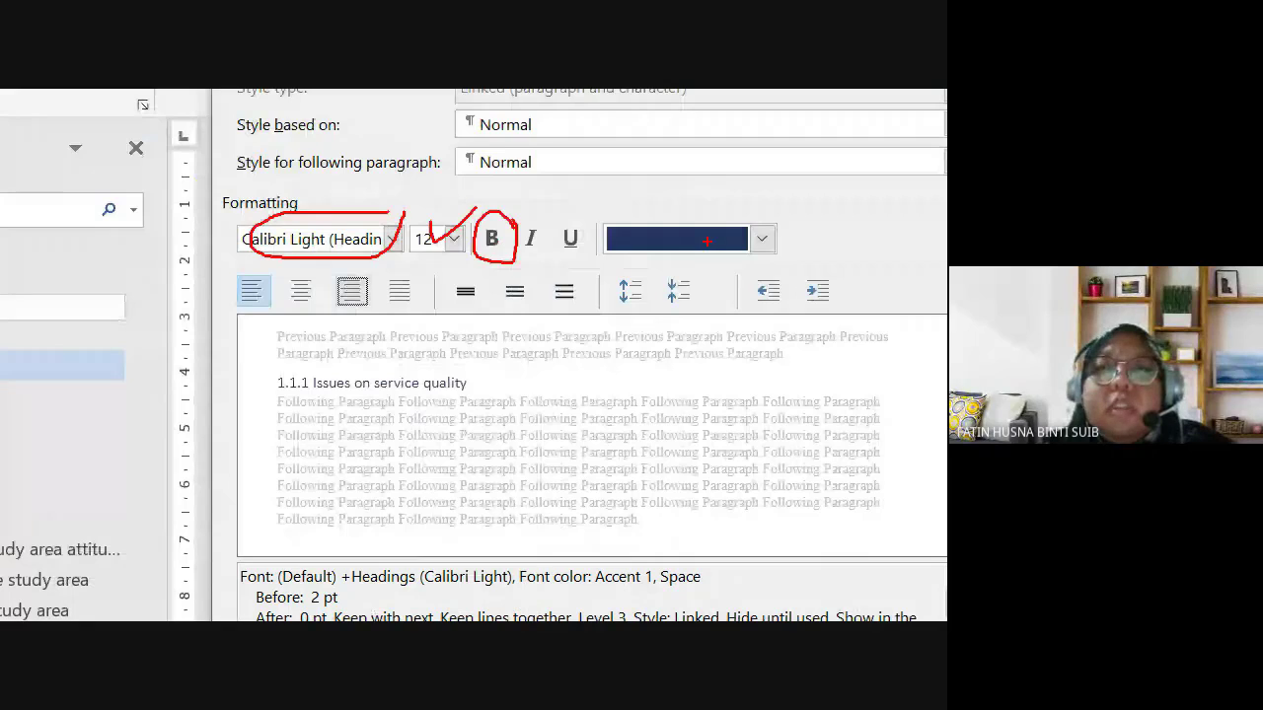
left_click_drag(659, 194, 710, 210)
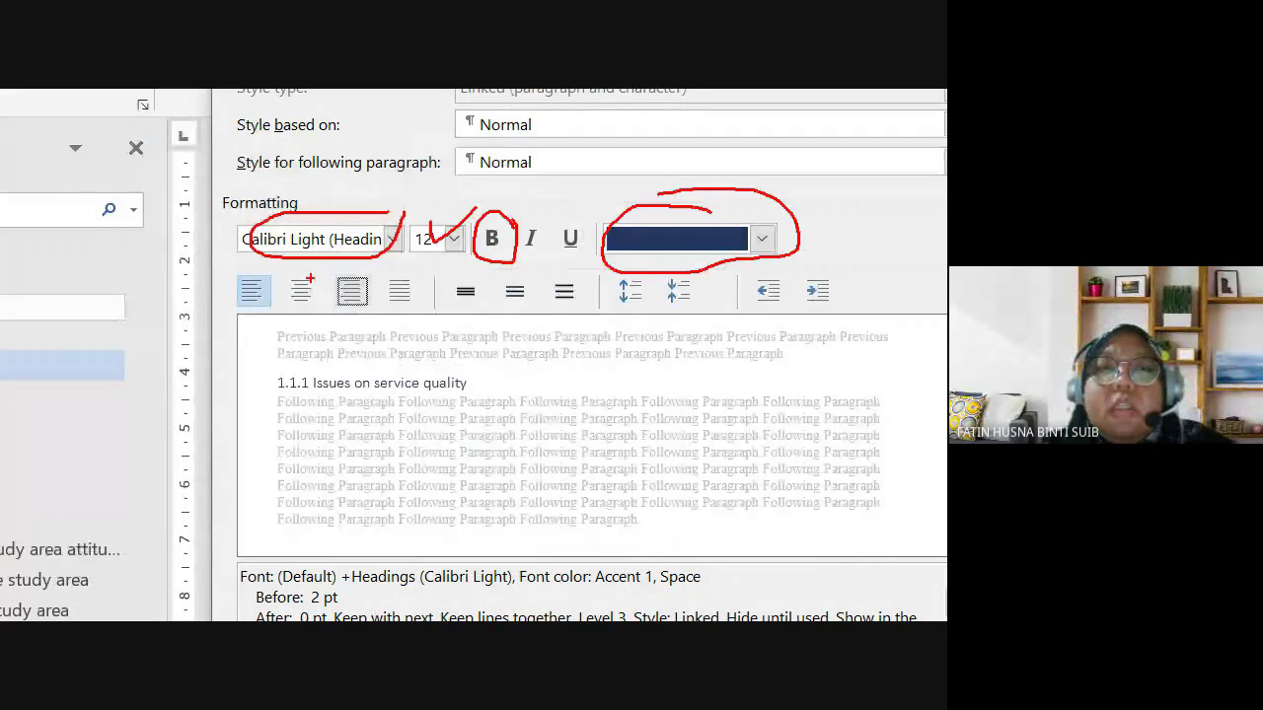
left_click_drag(239, 286, 266, 273)
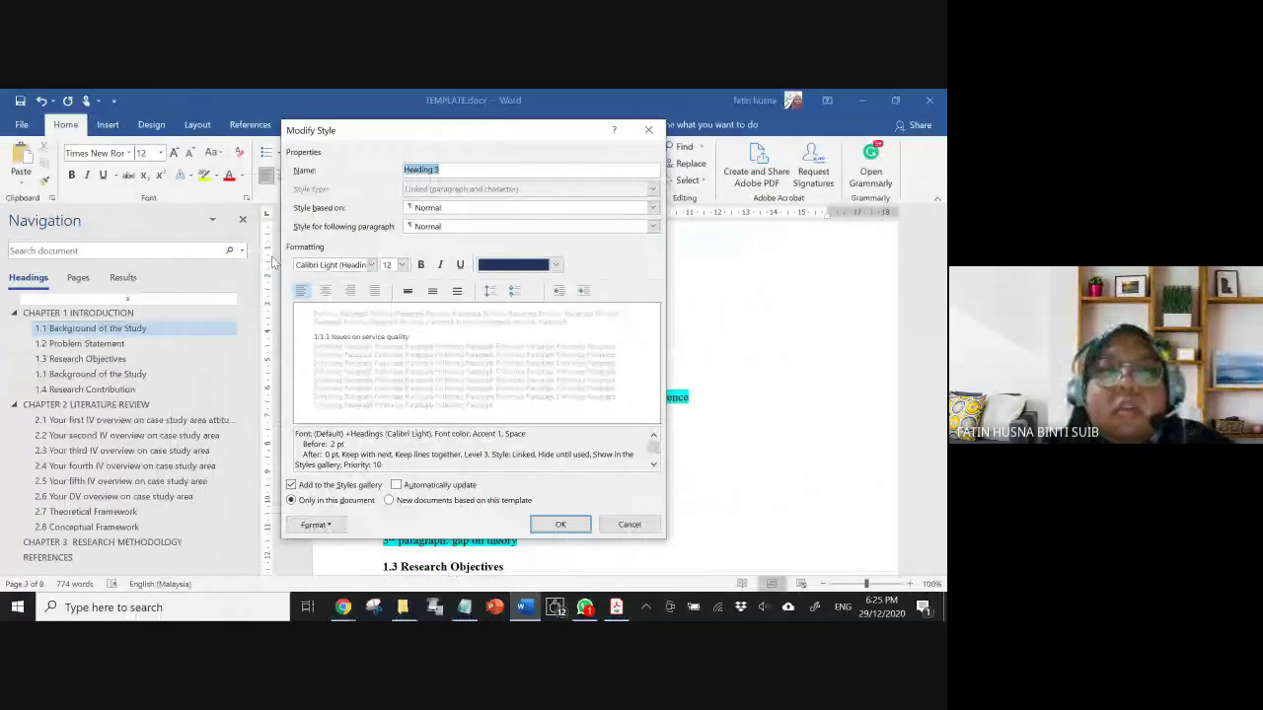
left_click(332, 265)
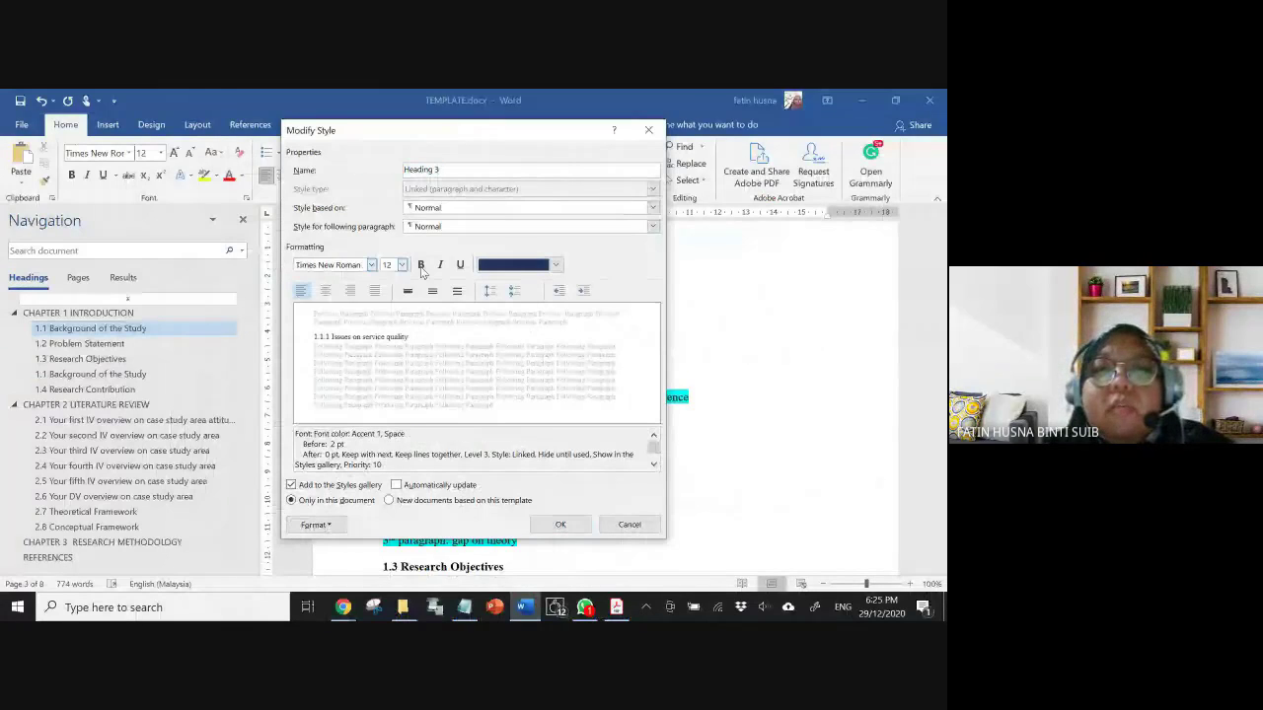
left_click(420, 265)
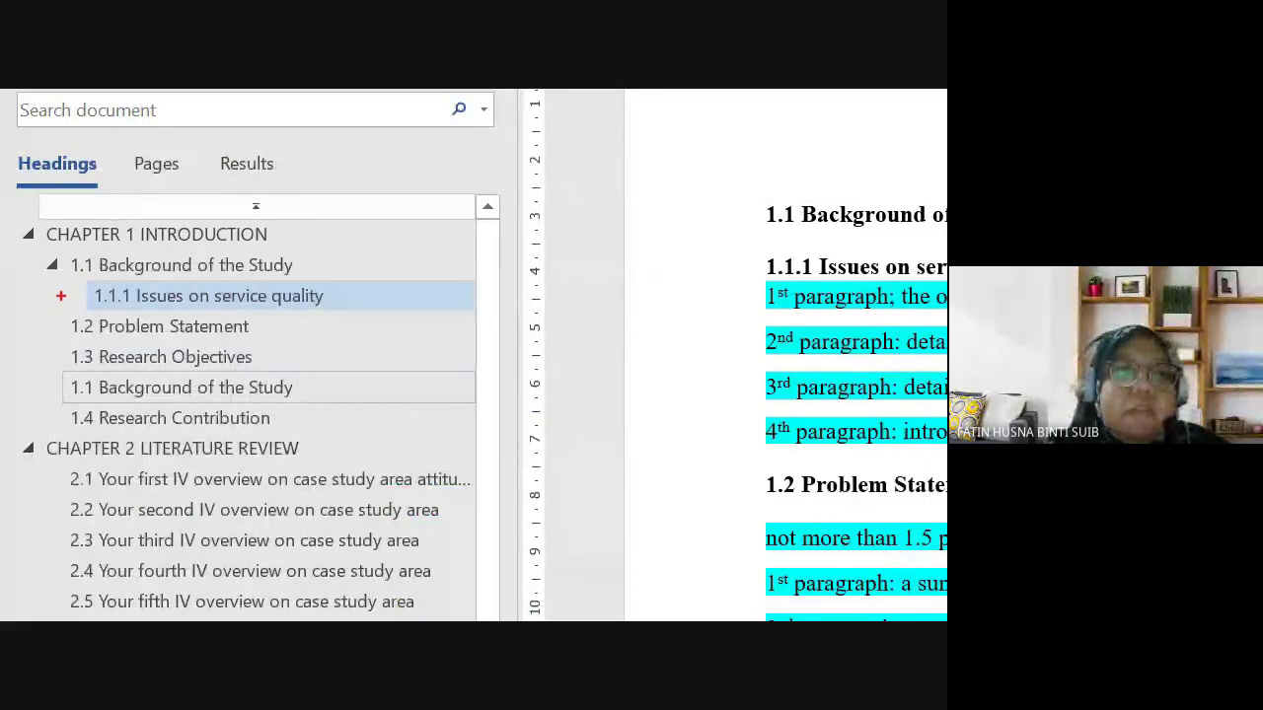
- Mark 1.1.1 Issues on service quality as a sublevel of 1.1 in the heading outline and point out the numbered Chapter 2 titles
mouse_move(61, 294)
left_mouse_down()
mouse_move(349, 288)
mouse_move(98, 282)
left_mouse_up()
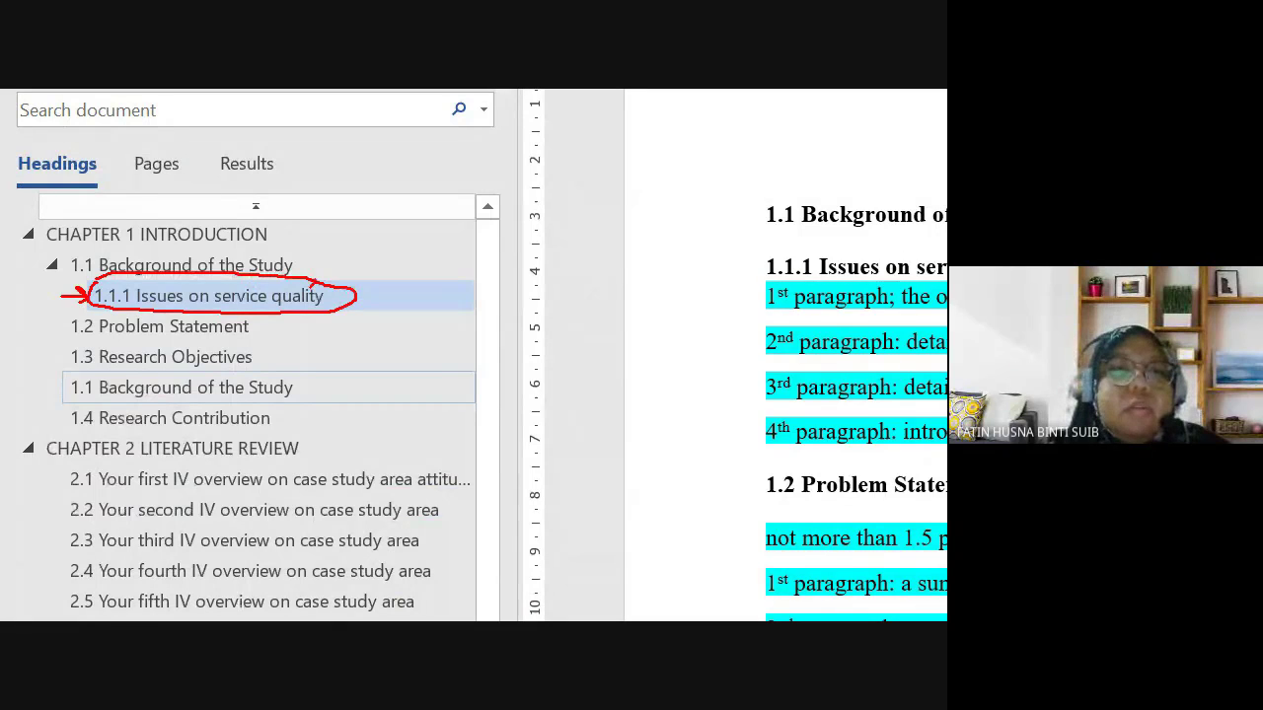
mouse_move(316, 281)
left_mouse_down()
mouse_move(294, 257)
mouse_move(296, 268)
mouse_move(321, 255)
left_mouse_up()
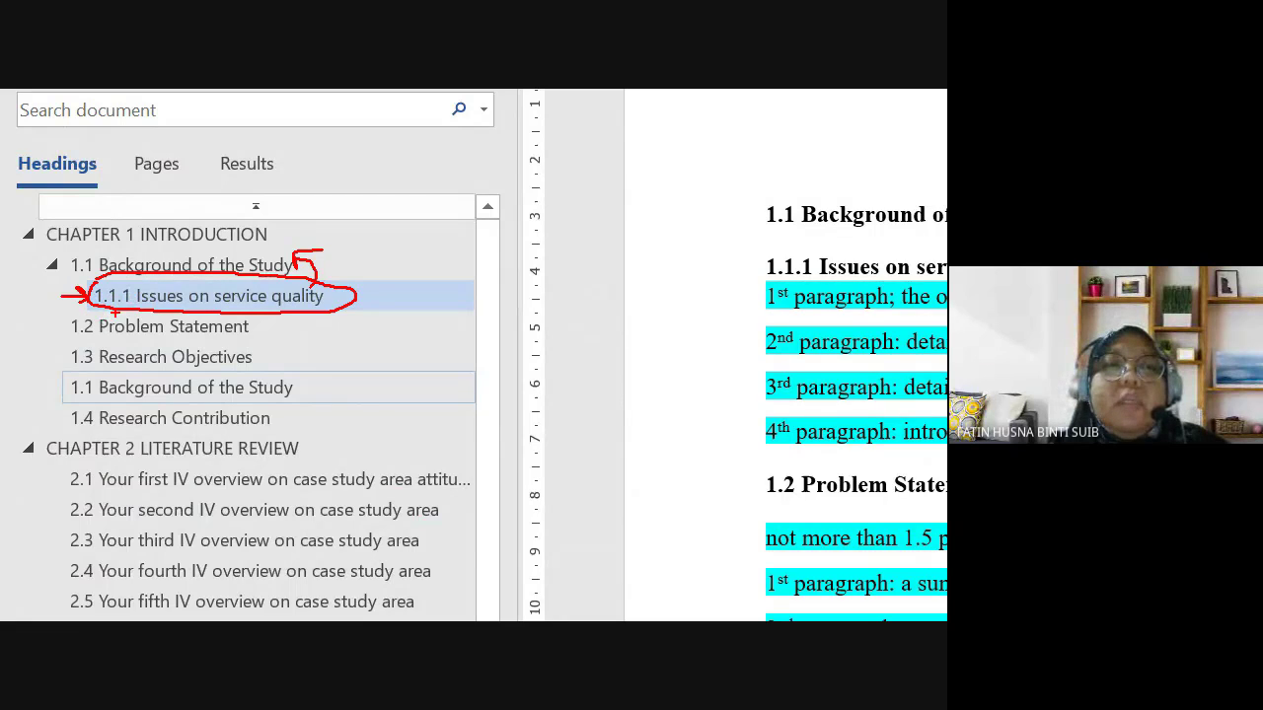
mouse_move(133, 312)
left_mouse_down()
mouse_move(381, 312)
mouse_move(347, 295)
left_mouse_up()
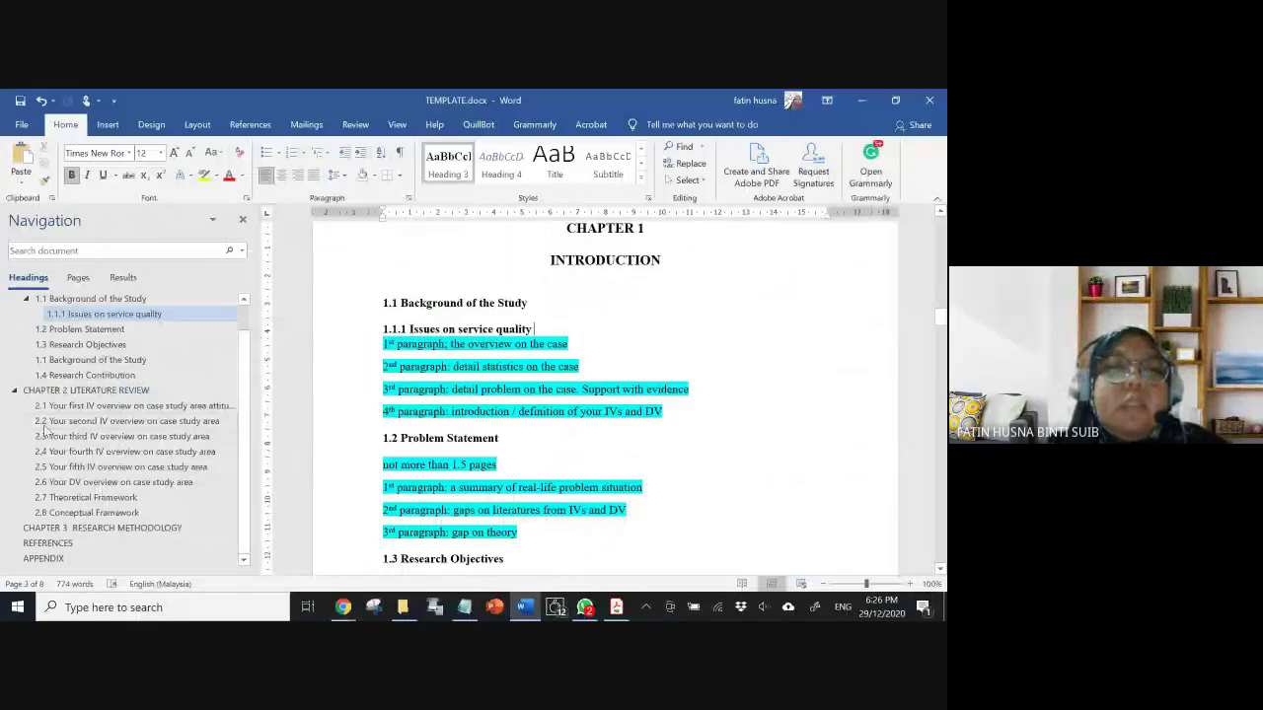
left_click_drag(33, 403, 33, 425)
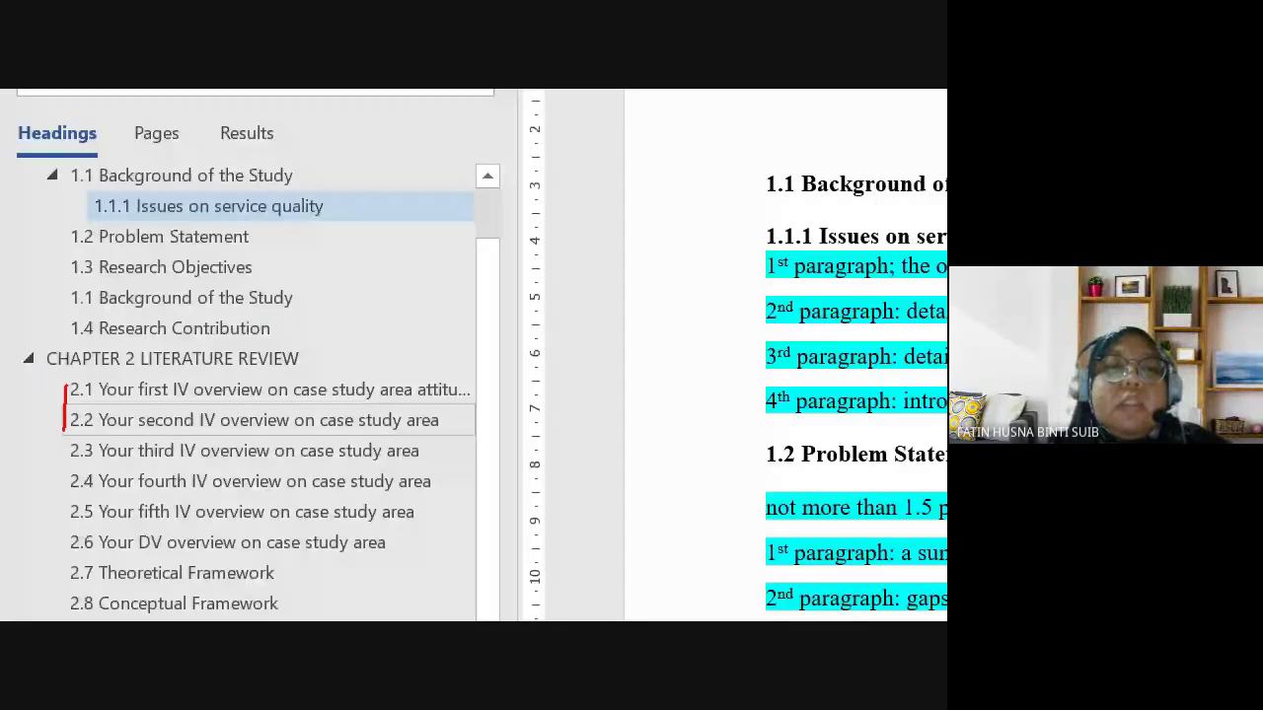
left_click_drag(36, 379, 55, 421)
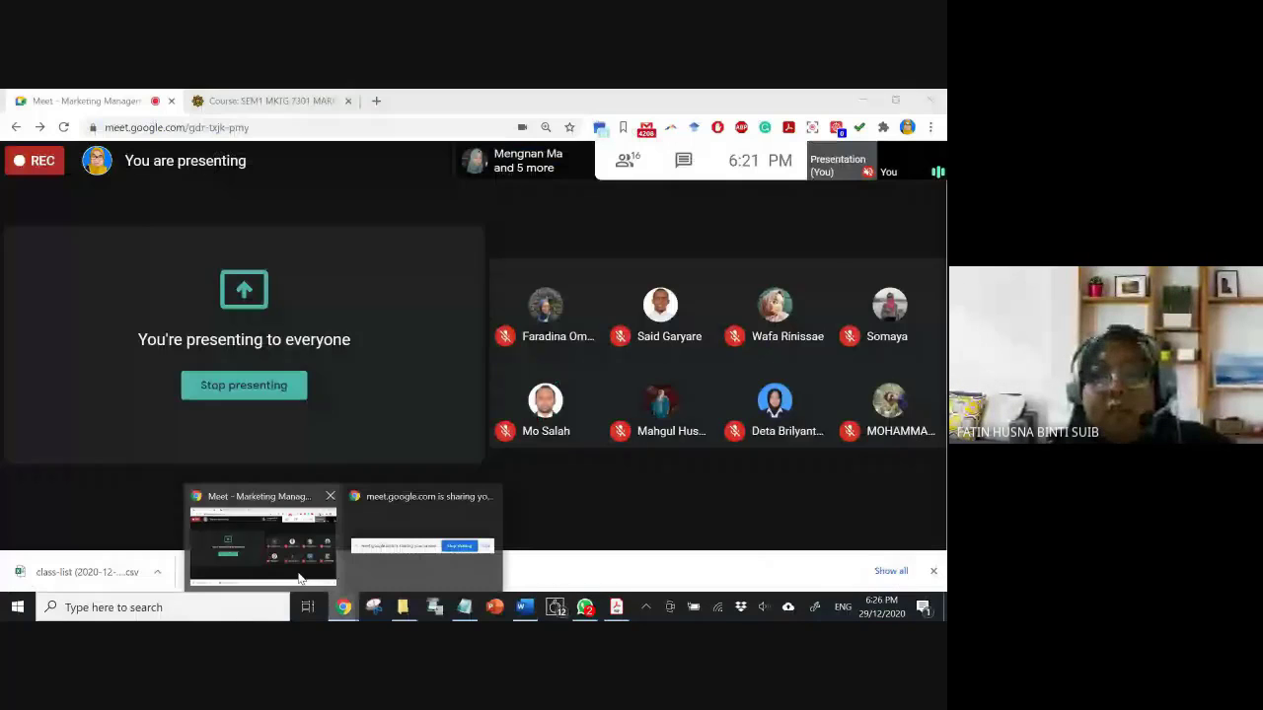
- Switch to the Google Meet call in Chrome to check on the participants and return to the Word template
left_click(299, 579)
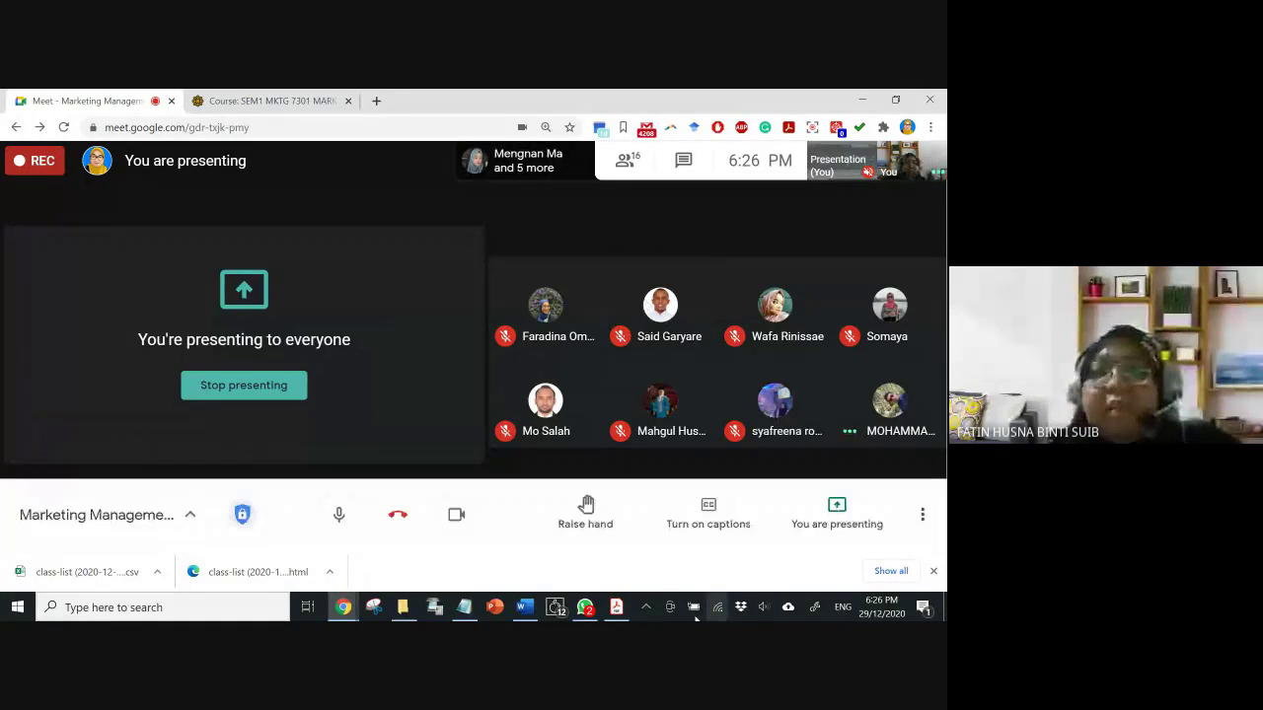
mouse_move(520, 614)
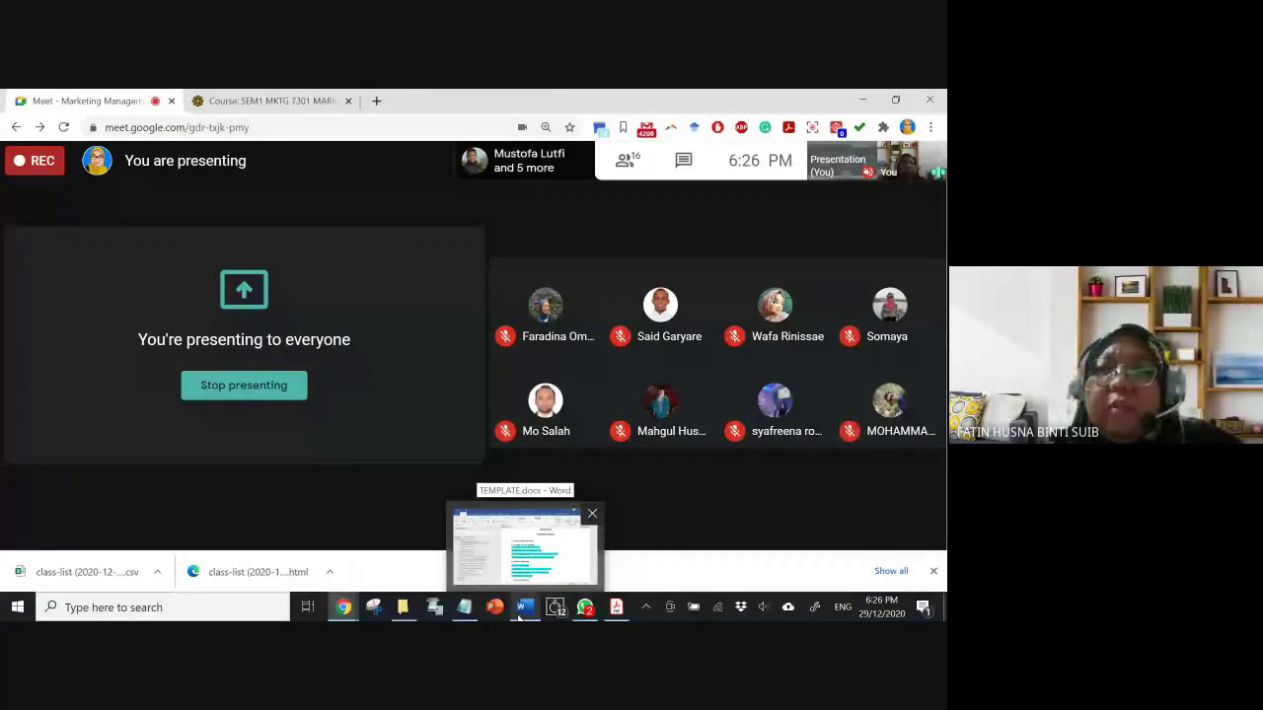
left_click(539, 555)
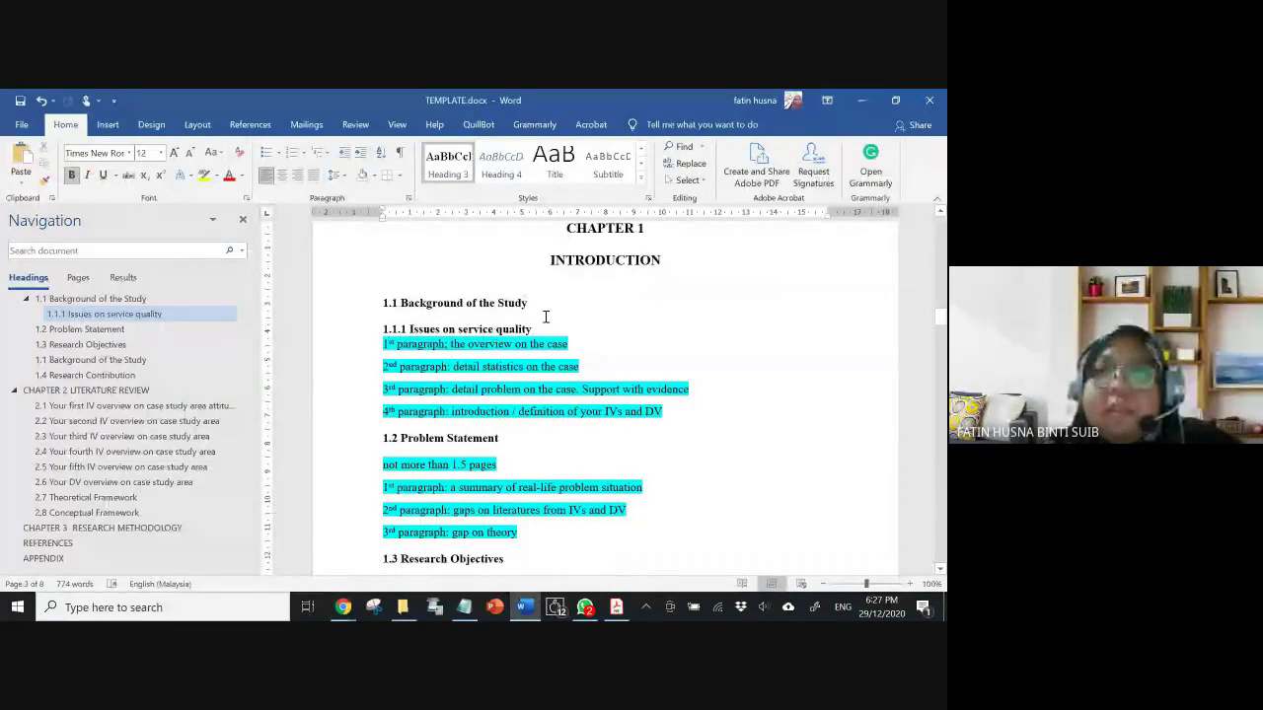
- Look through the Chapter 1 sections up to the Research Contribution paragraphs and come back to the 1.1.1 heading
left_click(640, 149)
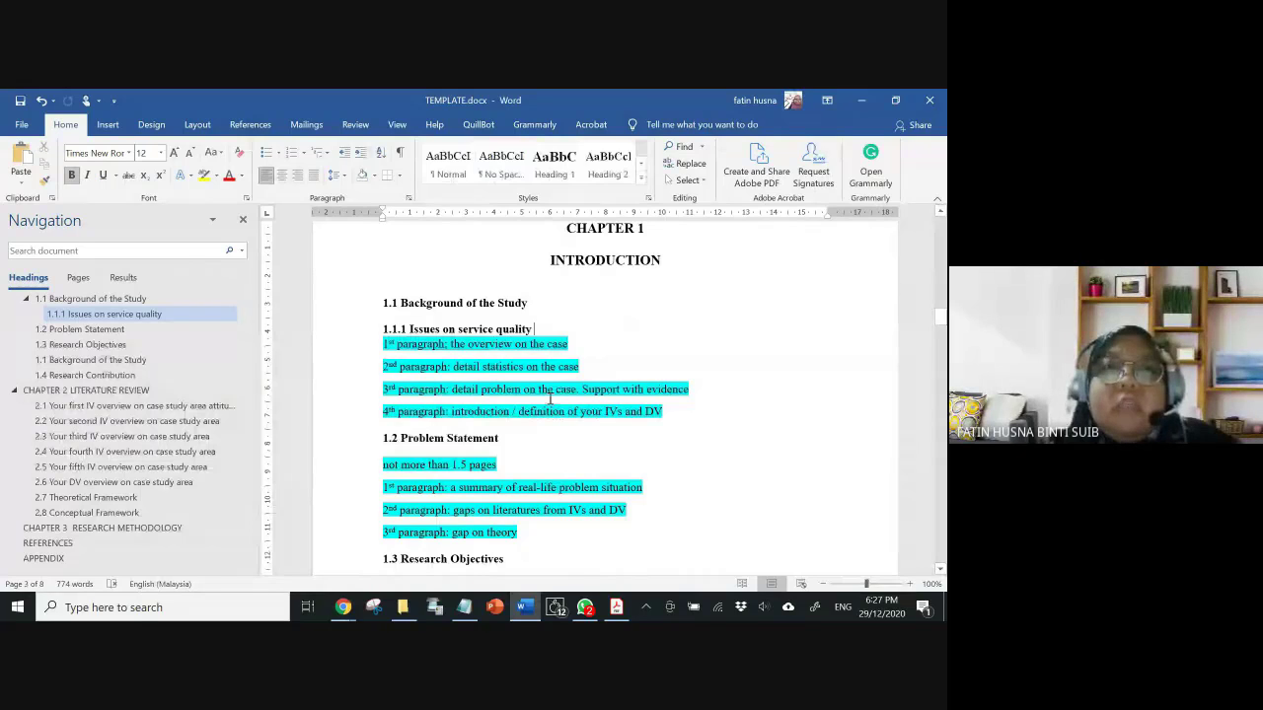
left_click(396, 125)
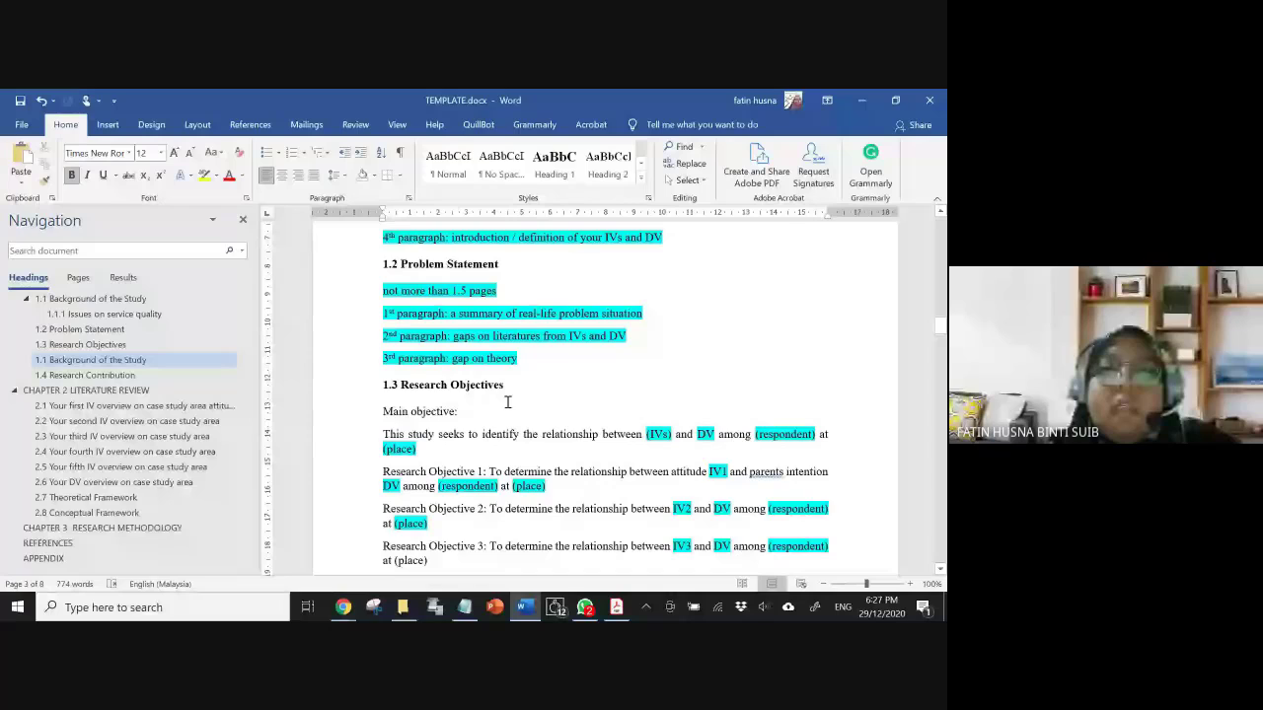
scroll(507, 402, "down", 5)
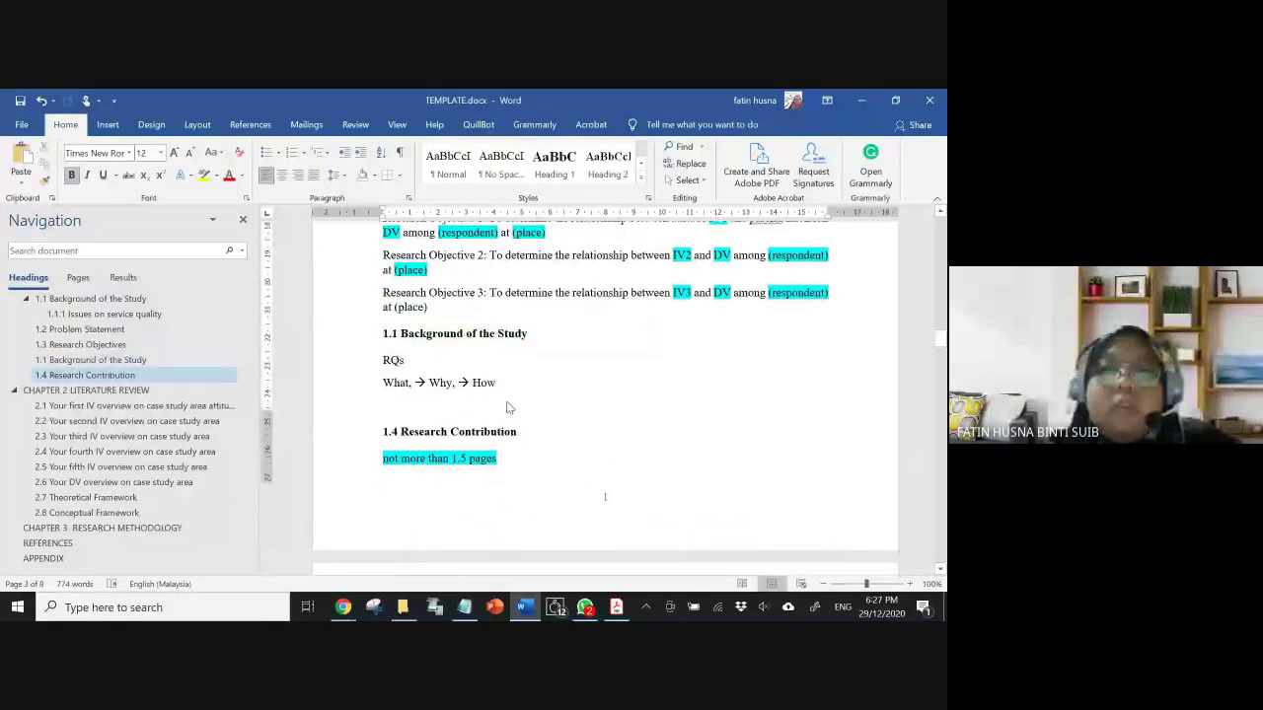
scroll(507, 408, "down", 5)
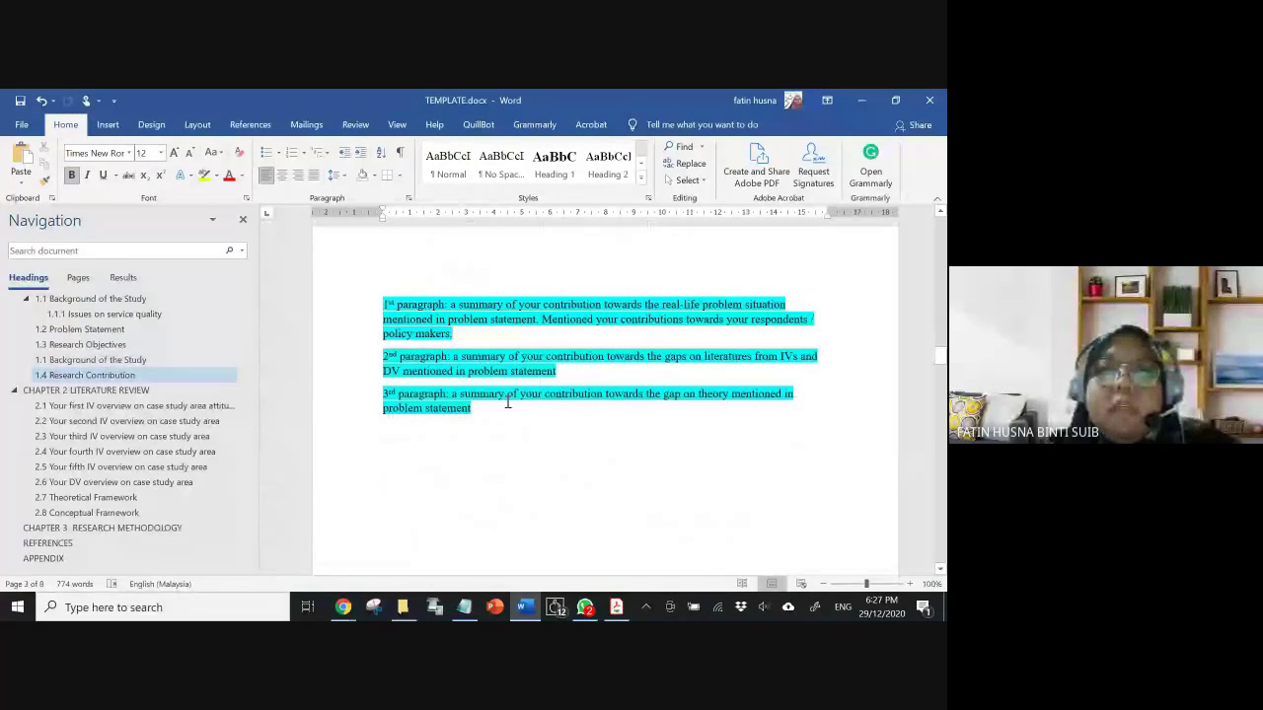
scroll(508, 401, "up", 15)
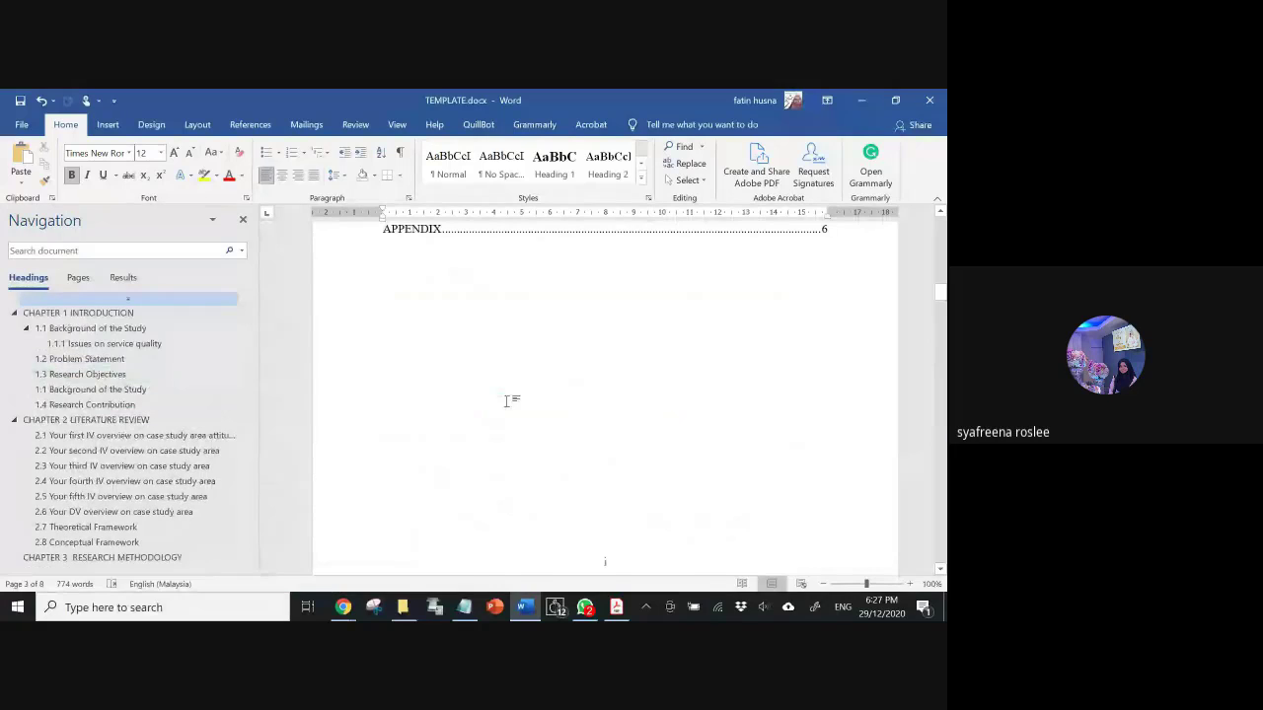
scroll(507, 401, "down", 4)
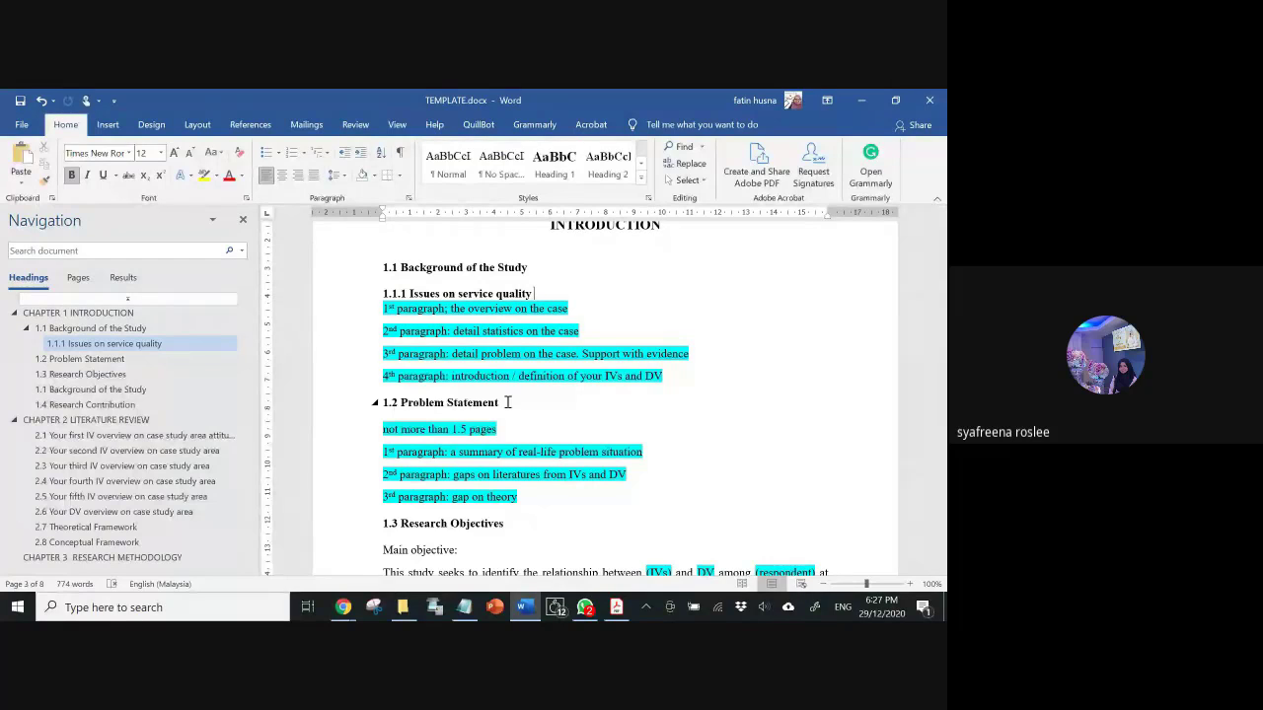
- Switch to Chrome, check the Google Meet call and search Google for "google doc" in a new tab
mouse_move(331, 599)
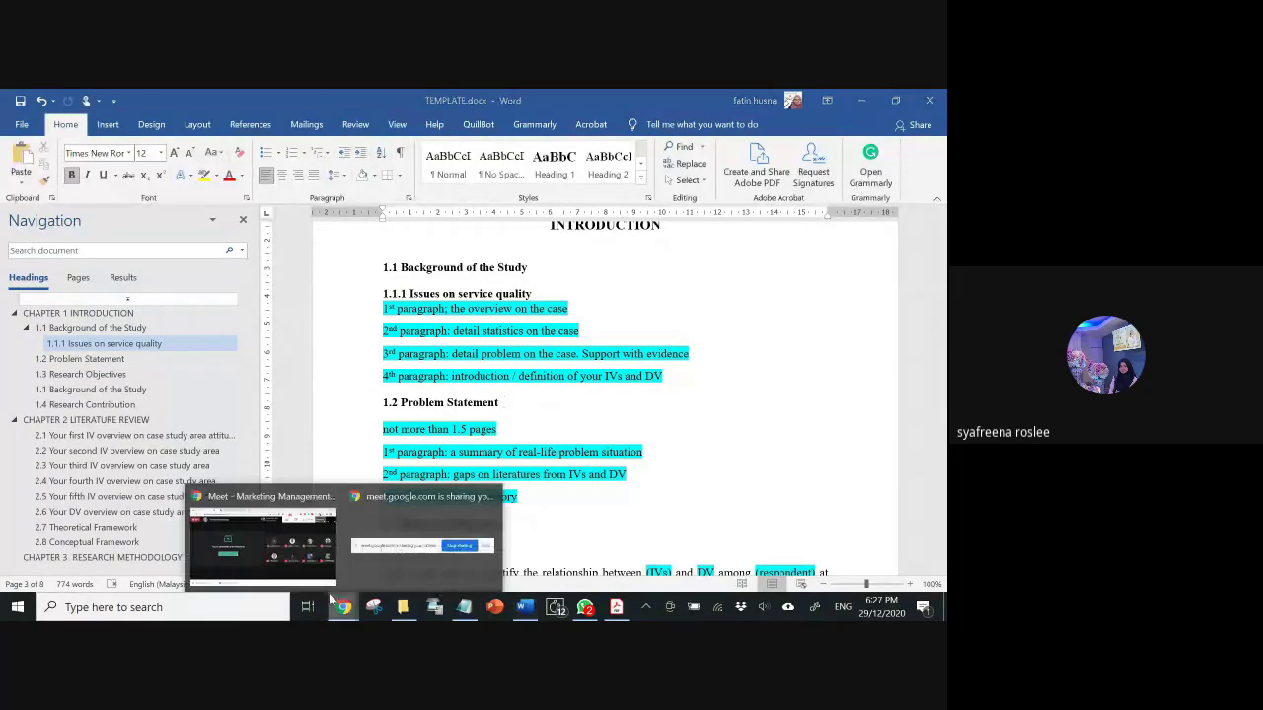
left_click(296, 548)
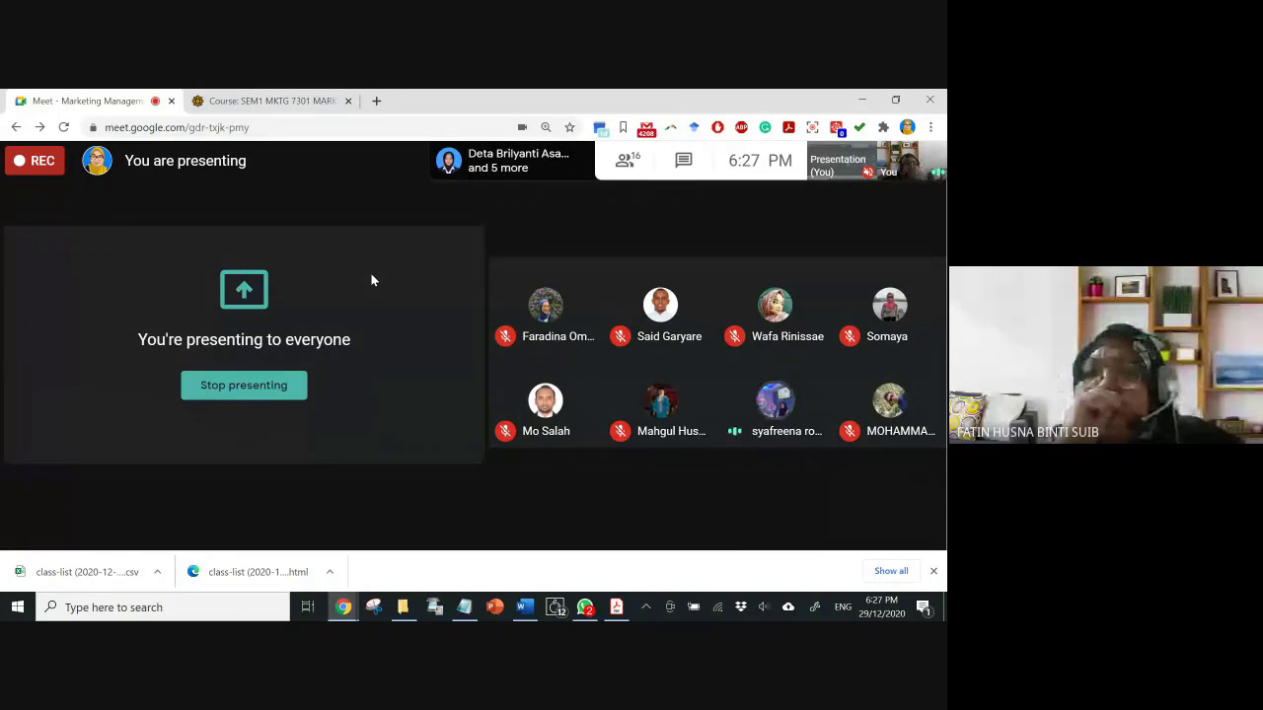
left_click(376, 101)
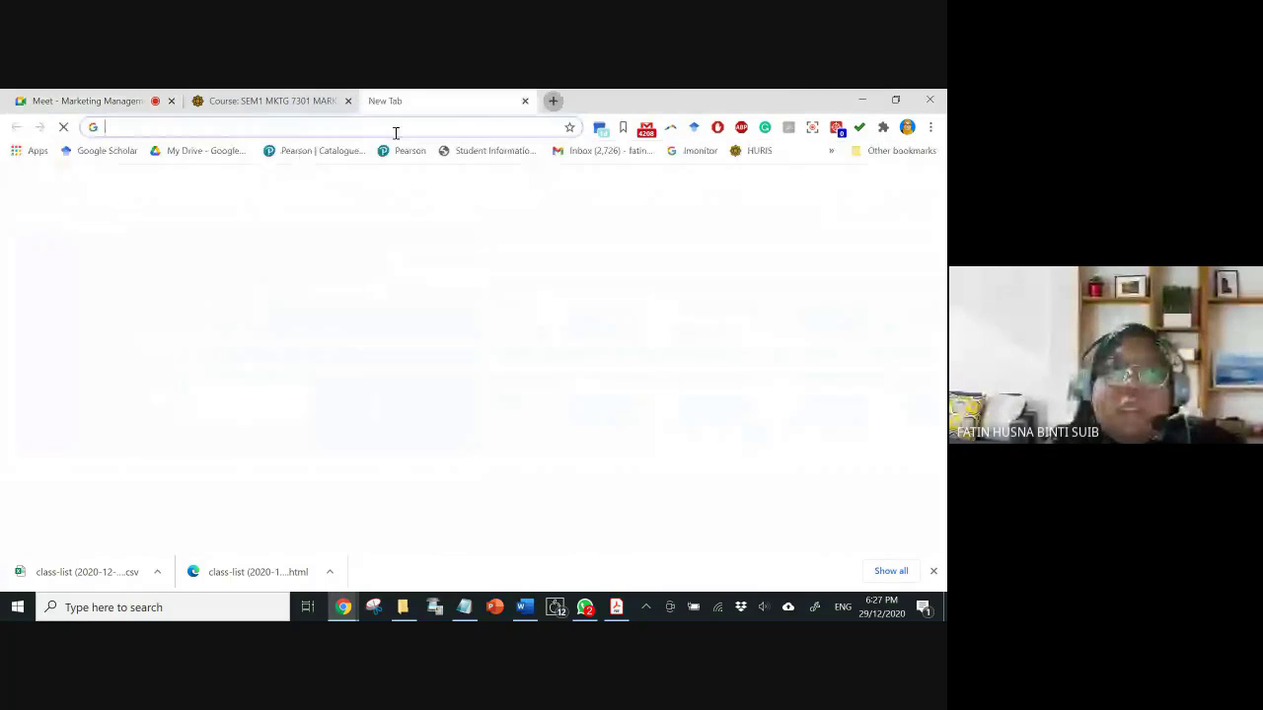
type("g")
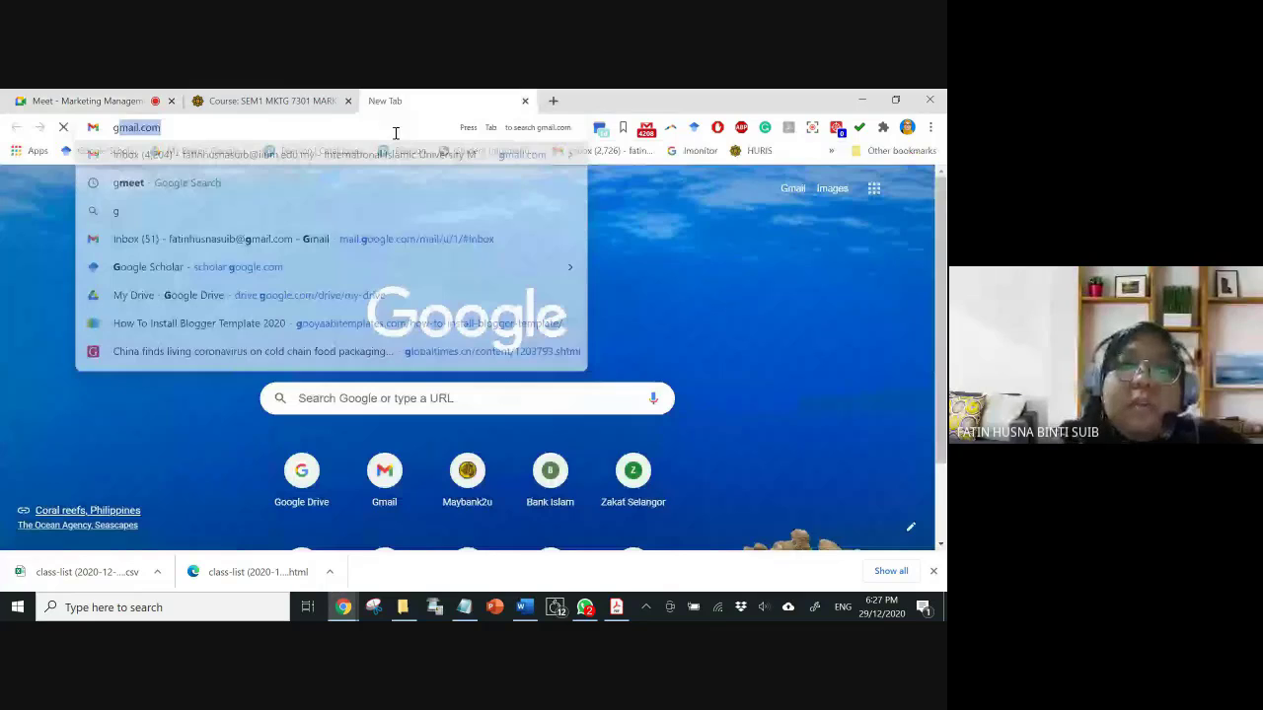
type("oogle doc")
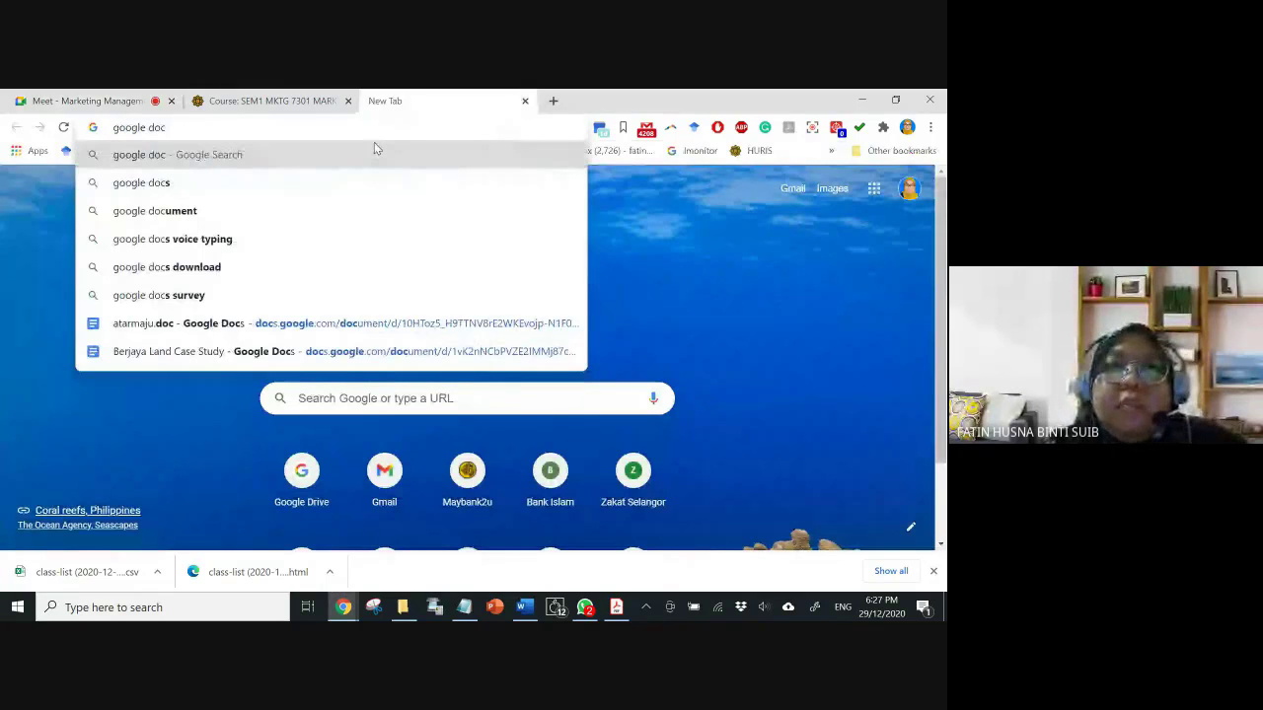
key("Return")
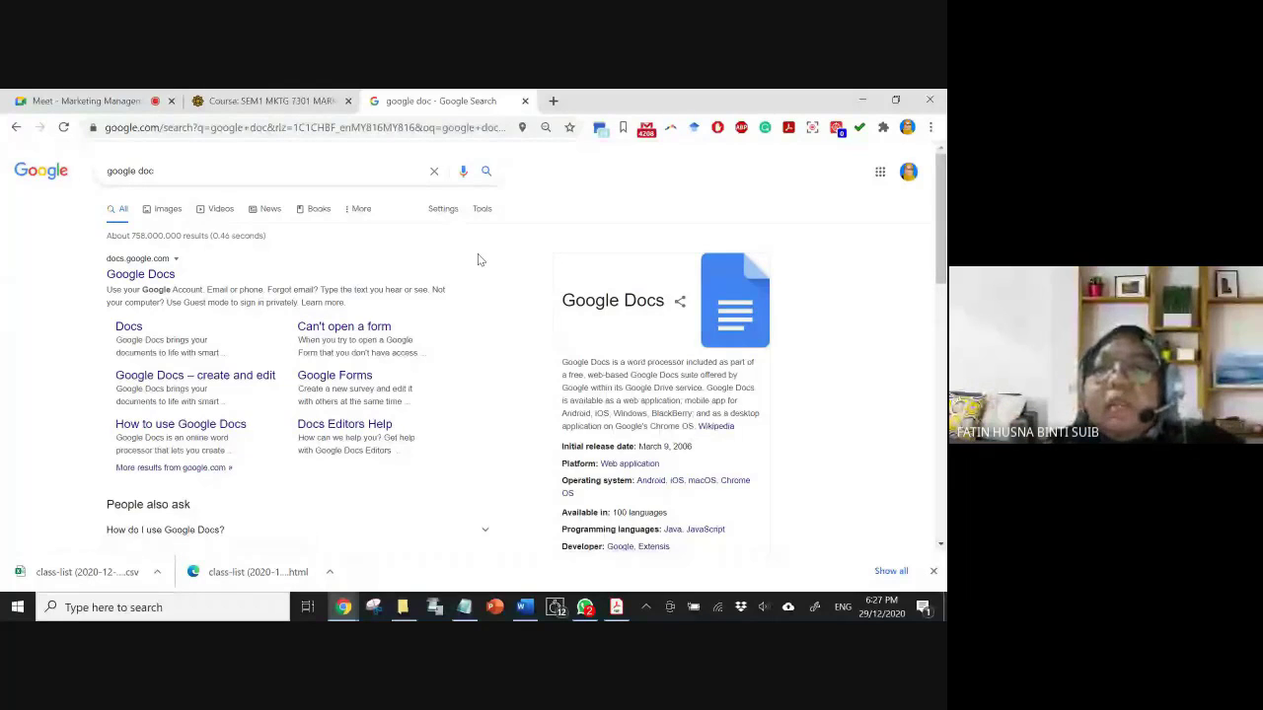
- Return to the Word template and point out the styled 1.2 Problem Statement title and the other Chapter 1 headings
left_click(524, 607)
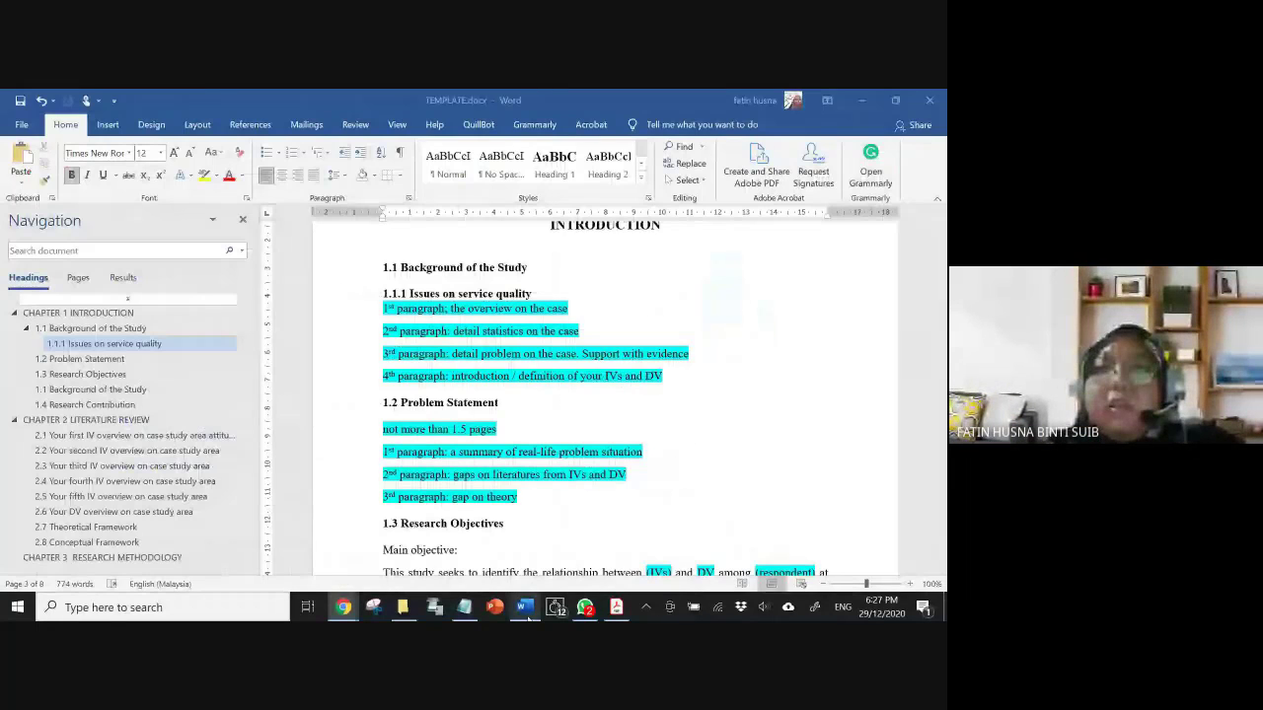
scroll(477, 367, "down", 1)
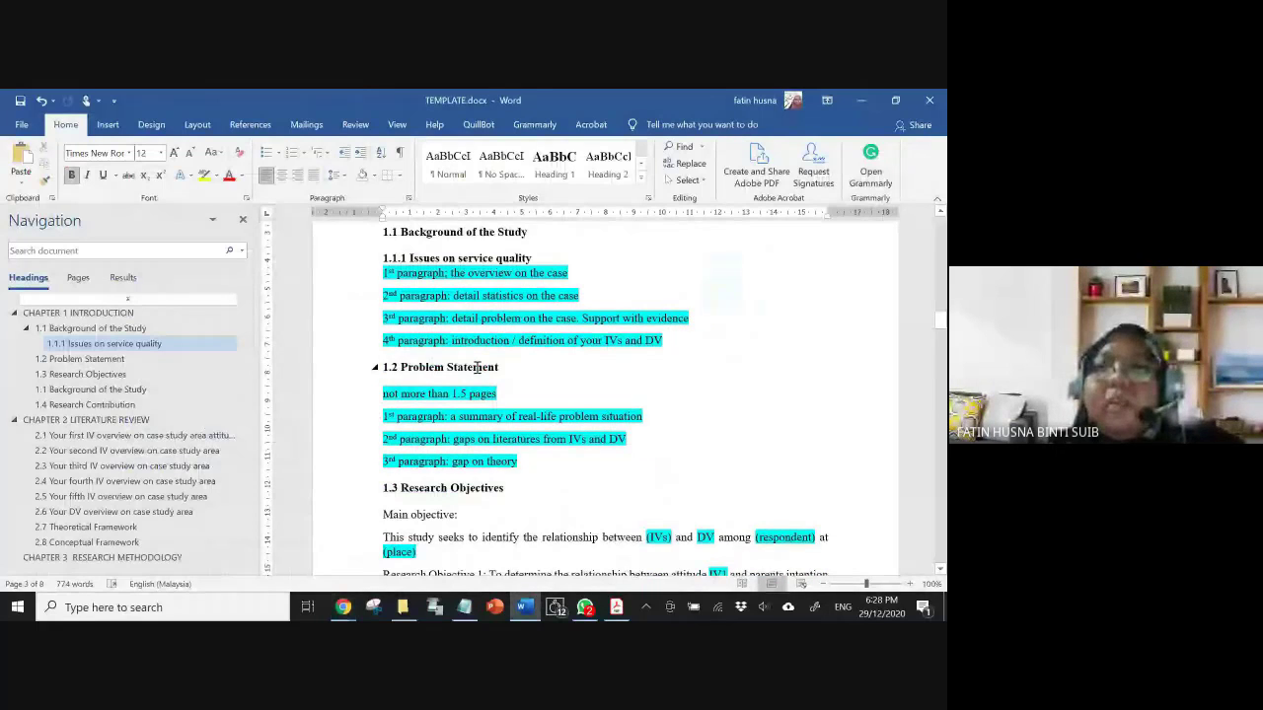
triple_click(476, 367)
scroll(682, 296, "up", 3)
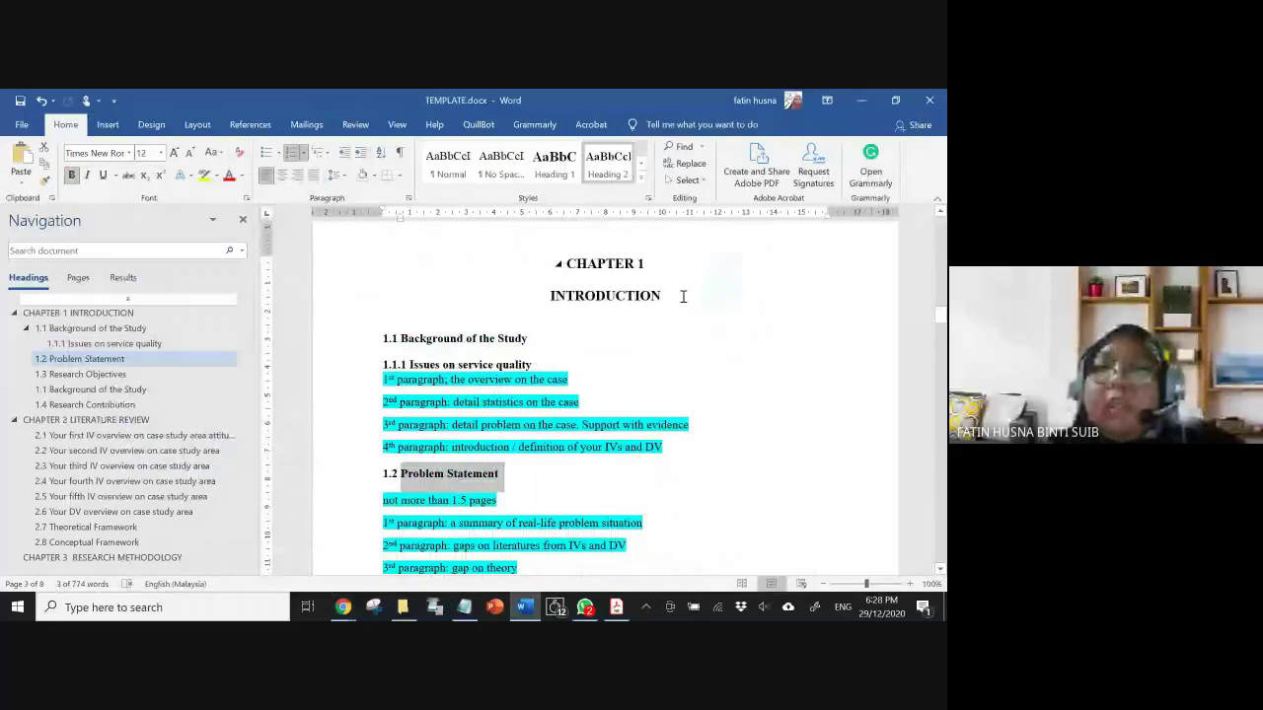
scroll(437, 546, "down", 7)
left_click(437, 547)
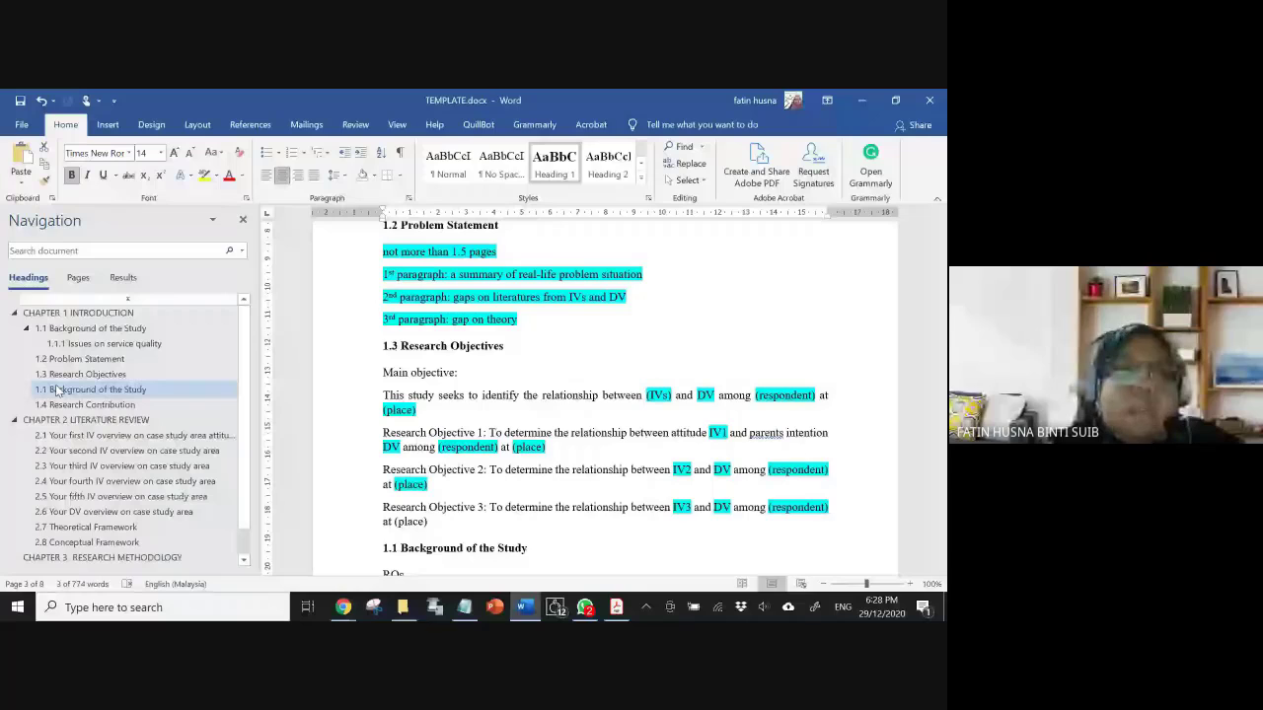
- Try the Heading 3 style on the 1.4 Research Contribution title and point out its level in the heading outline
scroll(483, 381, "down", 2)
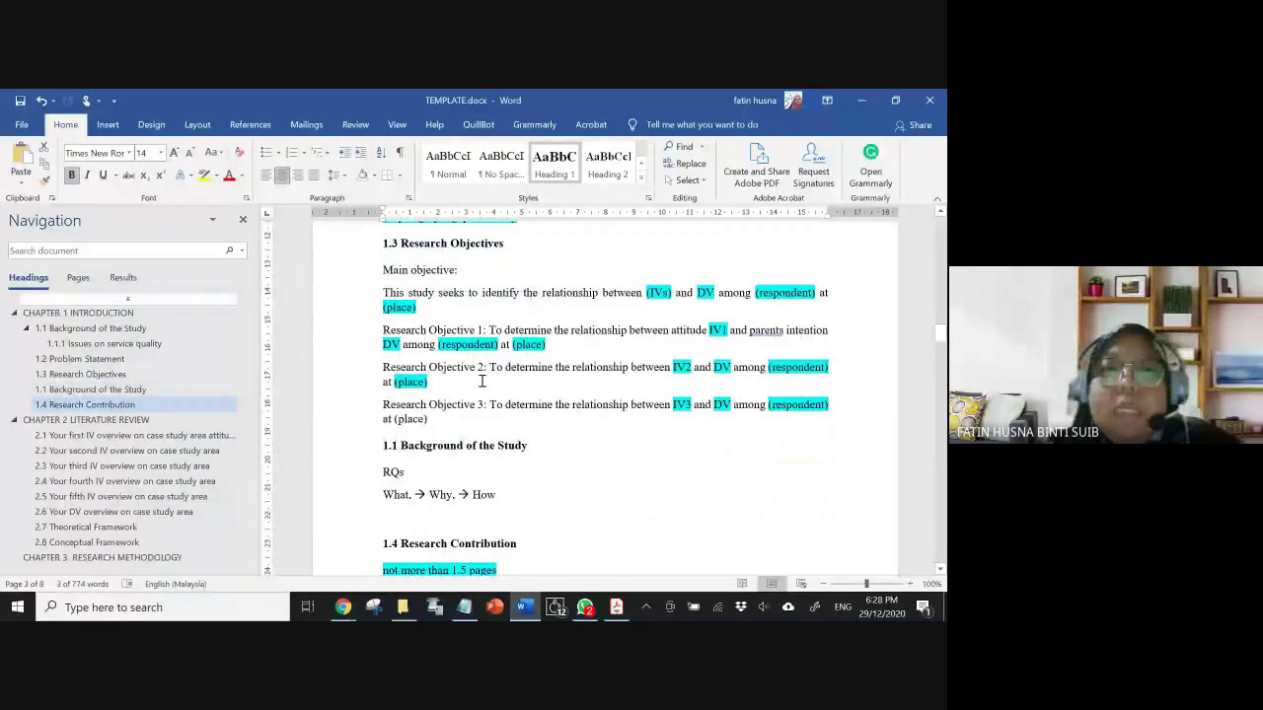
scroll(483, 381, "down", 4)
left_click(640, 179)
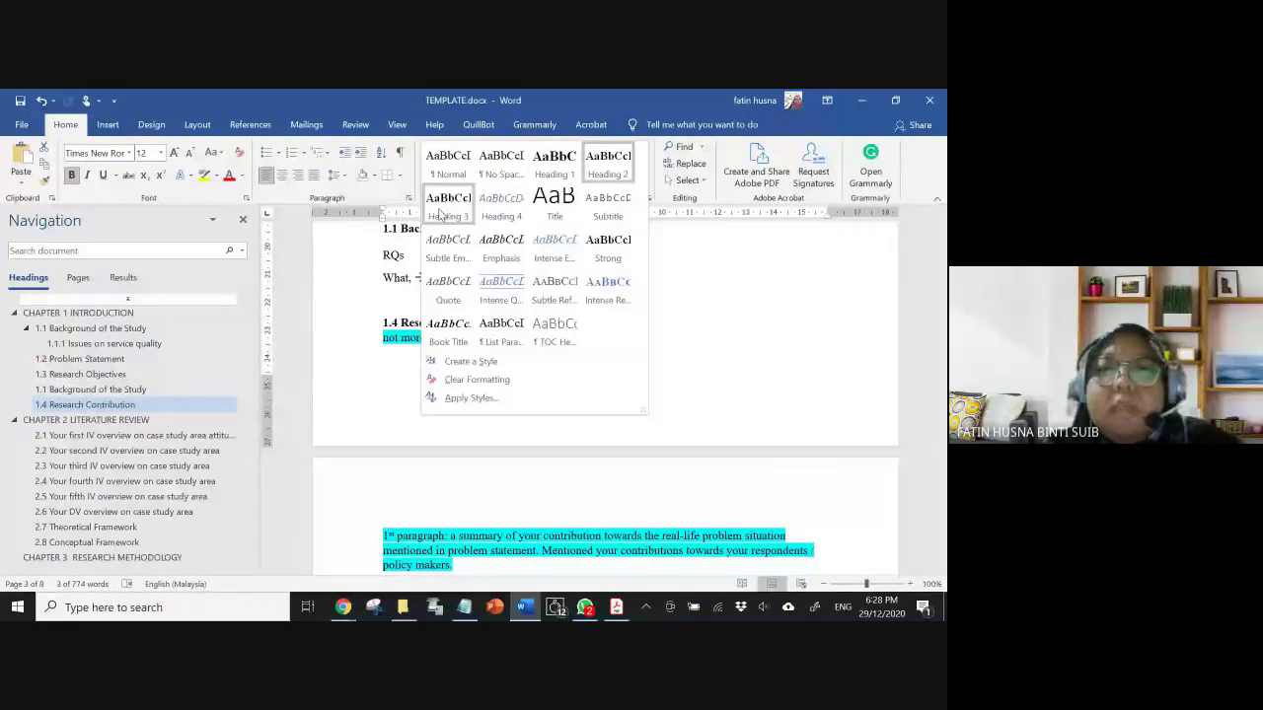
left_click(441, 212)
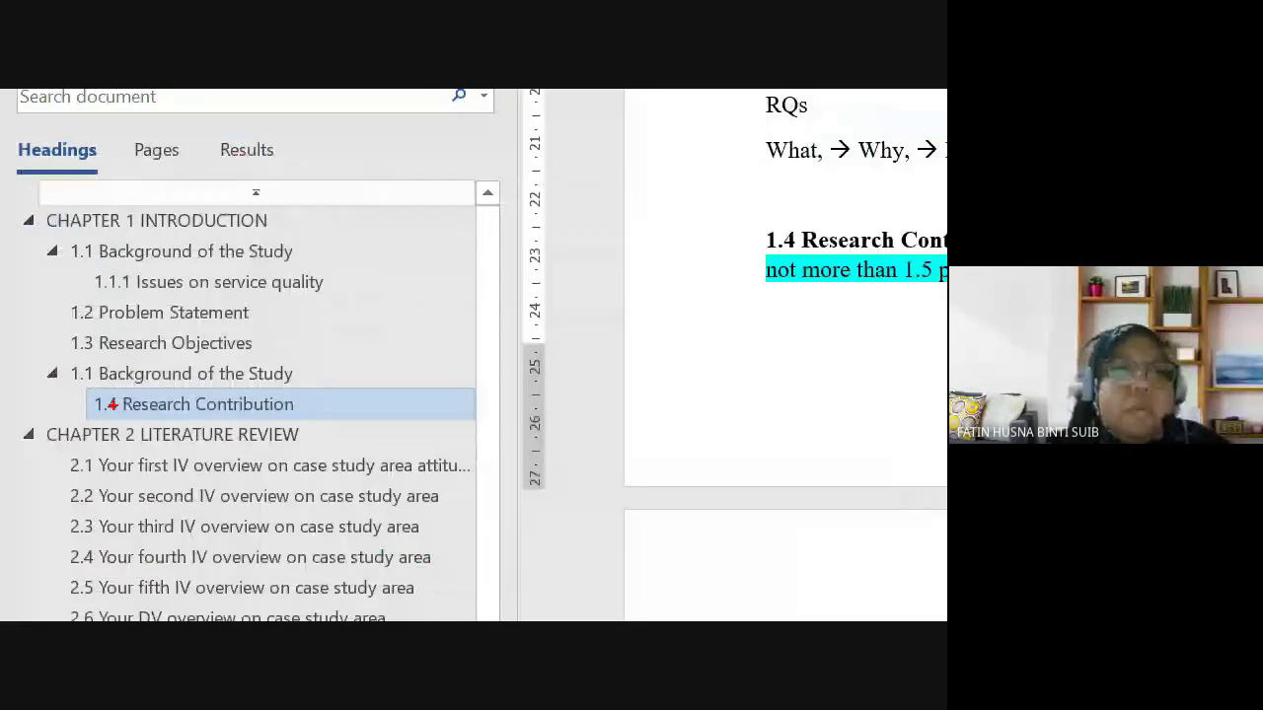
left_click_drag(130, 387, 79, 398)
mouse_move(71, 293)
left_mouse_down()
mouse_move(71, 235)
mouse_move(67, 423)
left_mouse_up()
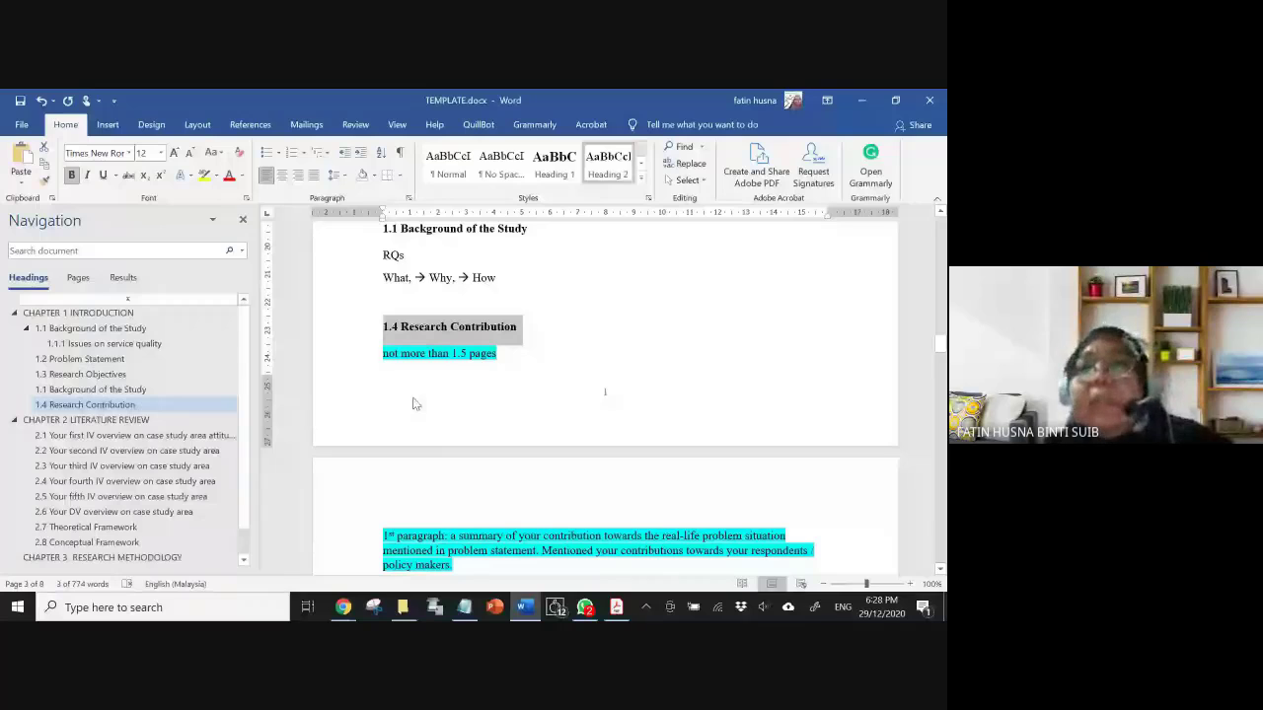
left_click(655, 395)
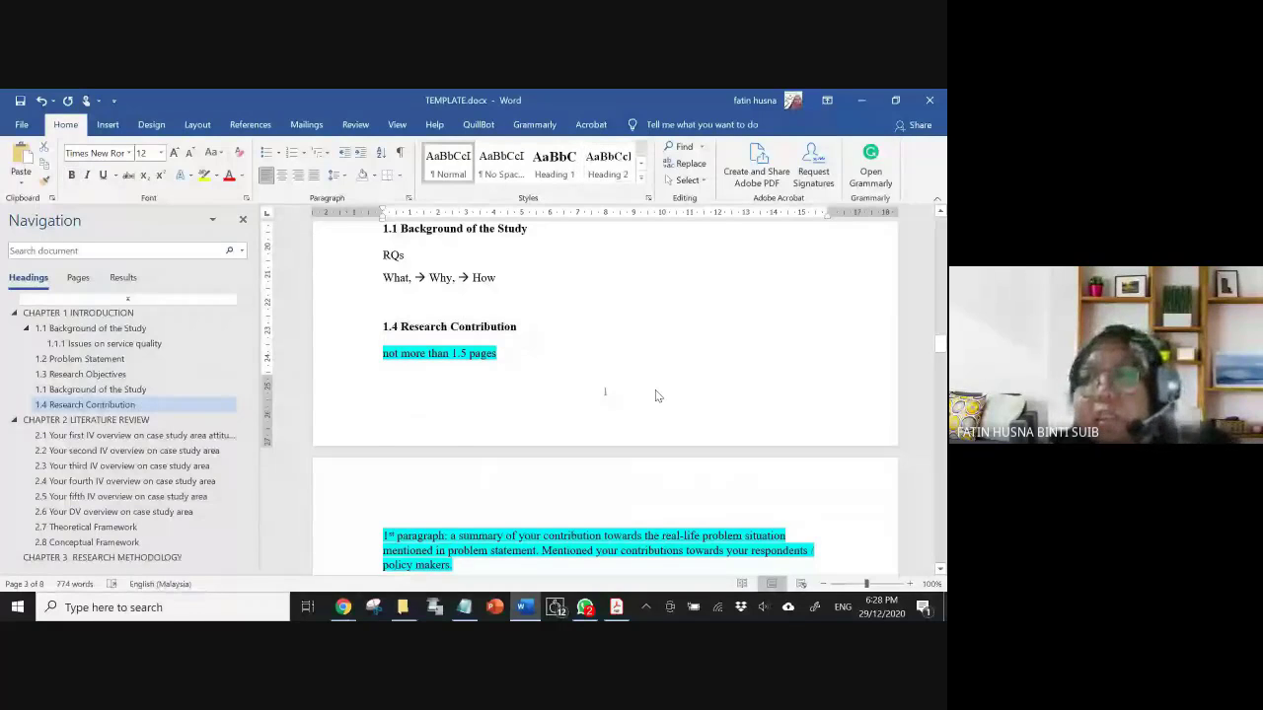
- Undo the insertion of the extra 1.1 Background of the Study heading above the RQs line
scroll(655, 392, "up", 2)
scroll(655, 391, "up", 7)
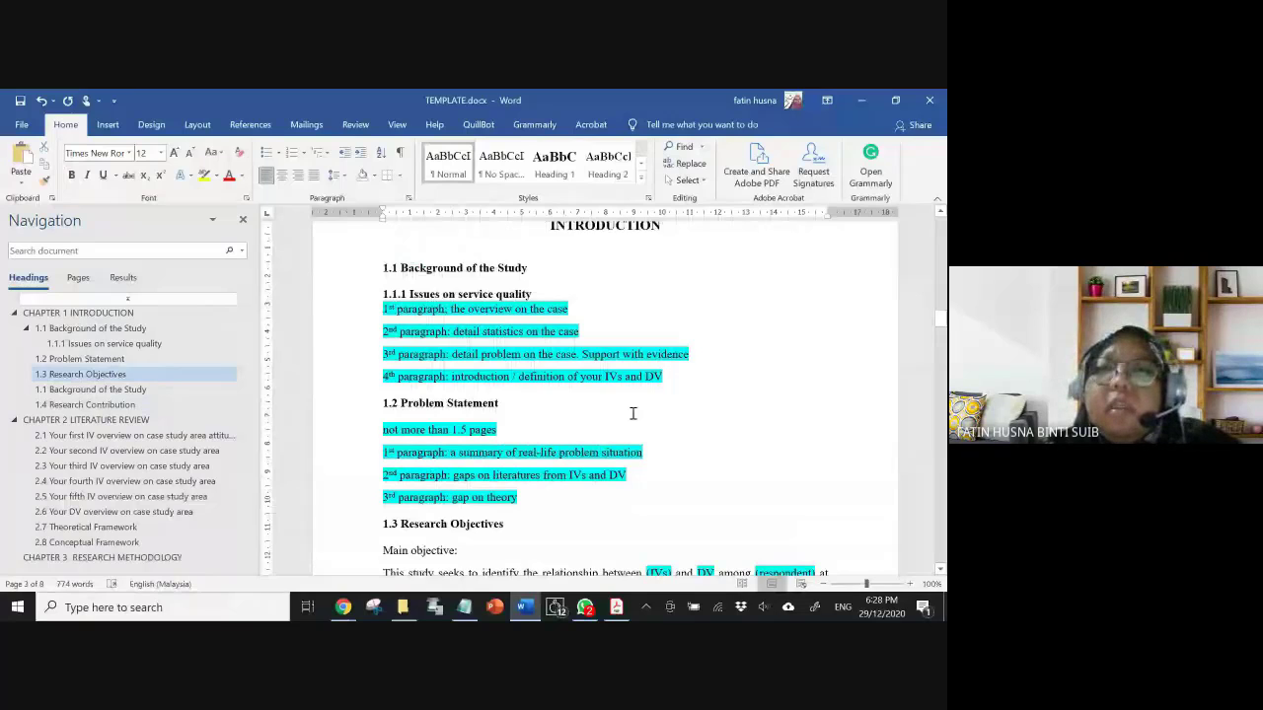
scroll(632, 413, "up", 10)
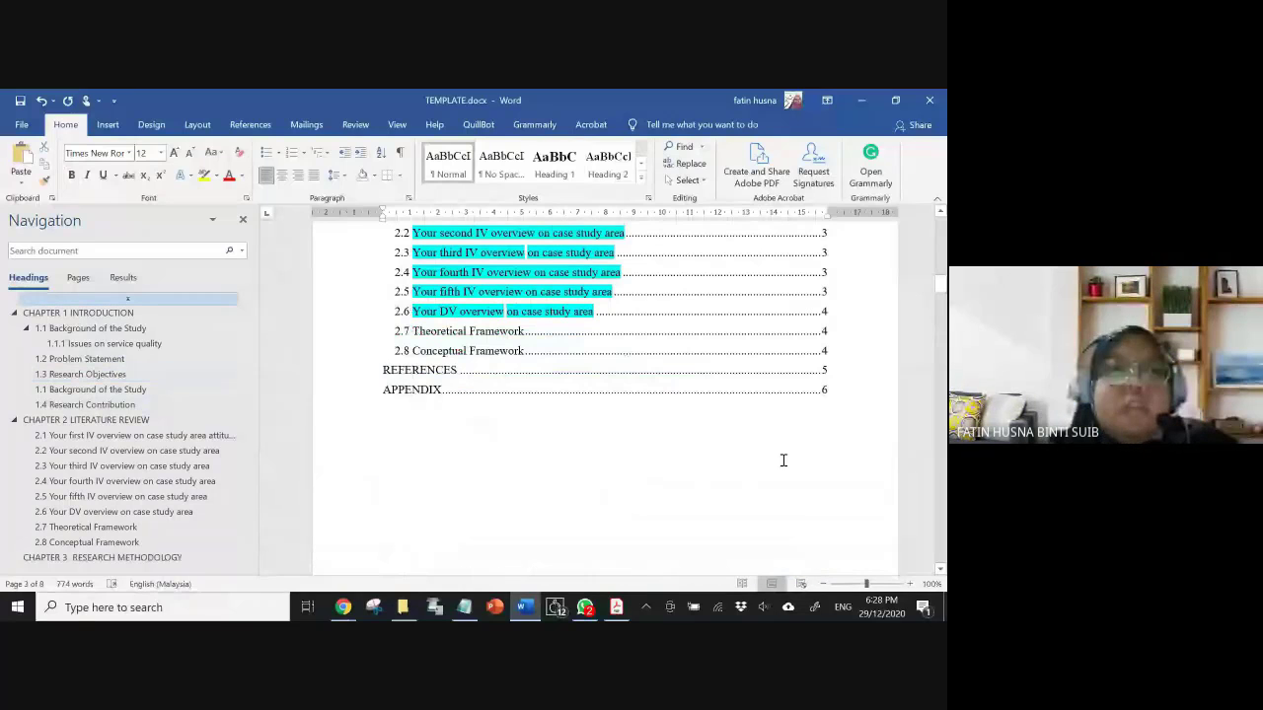
scroll(629, 366, "down", 10)
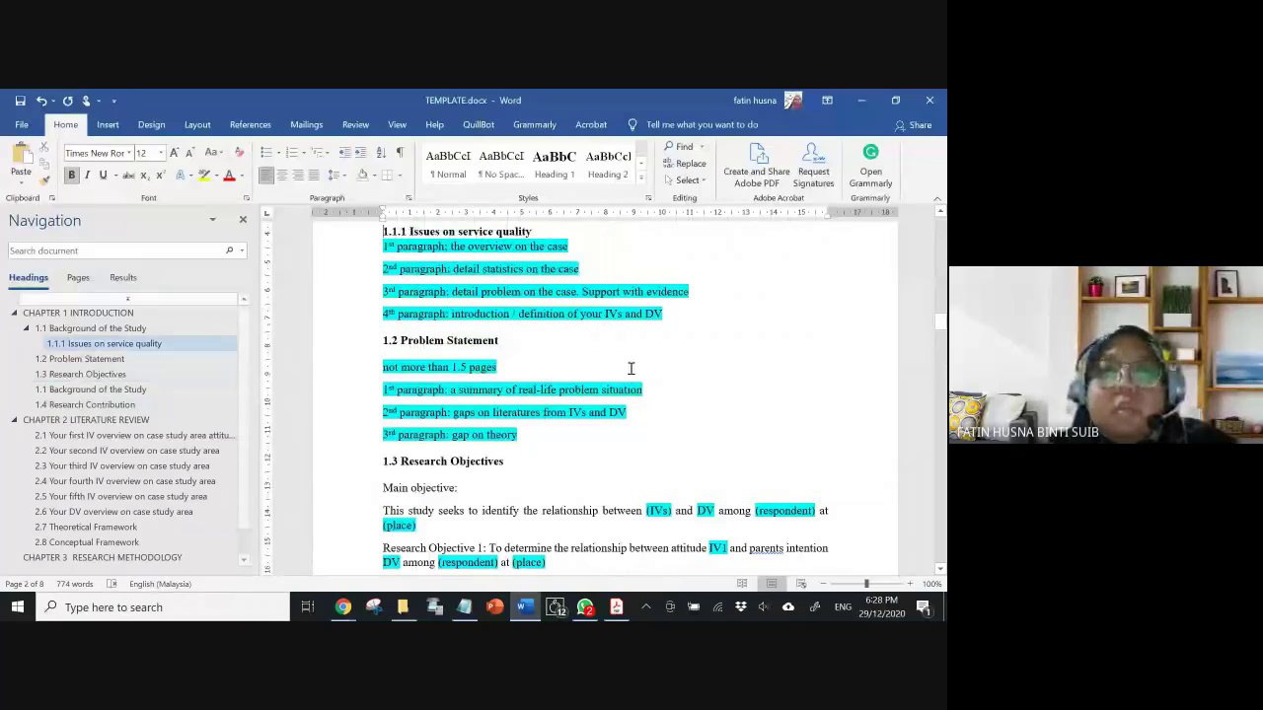
scroll(500, 491, "down", 3)
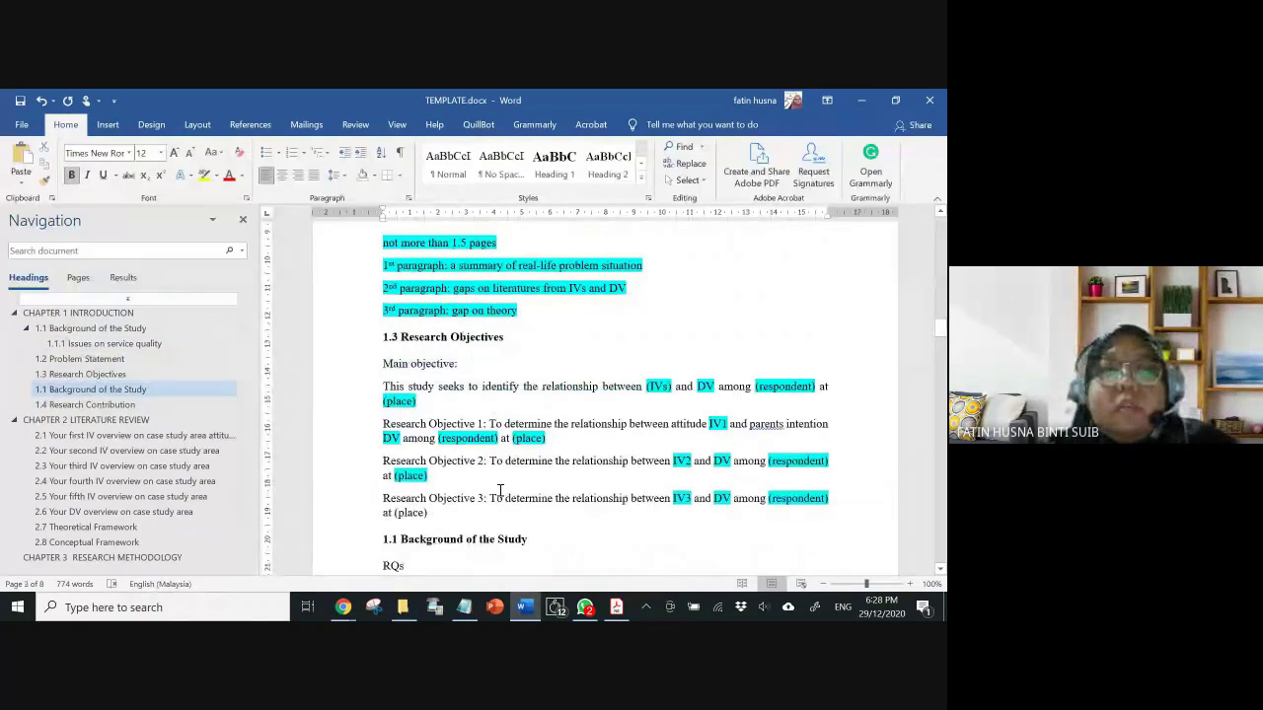
key("ctrl+z")
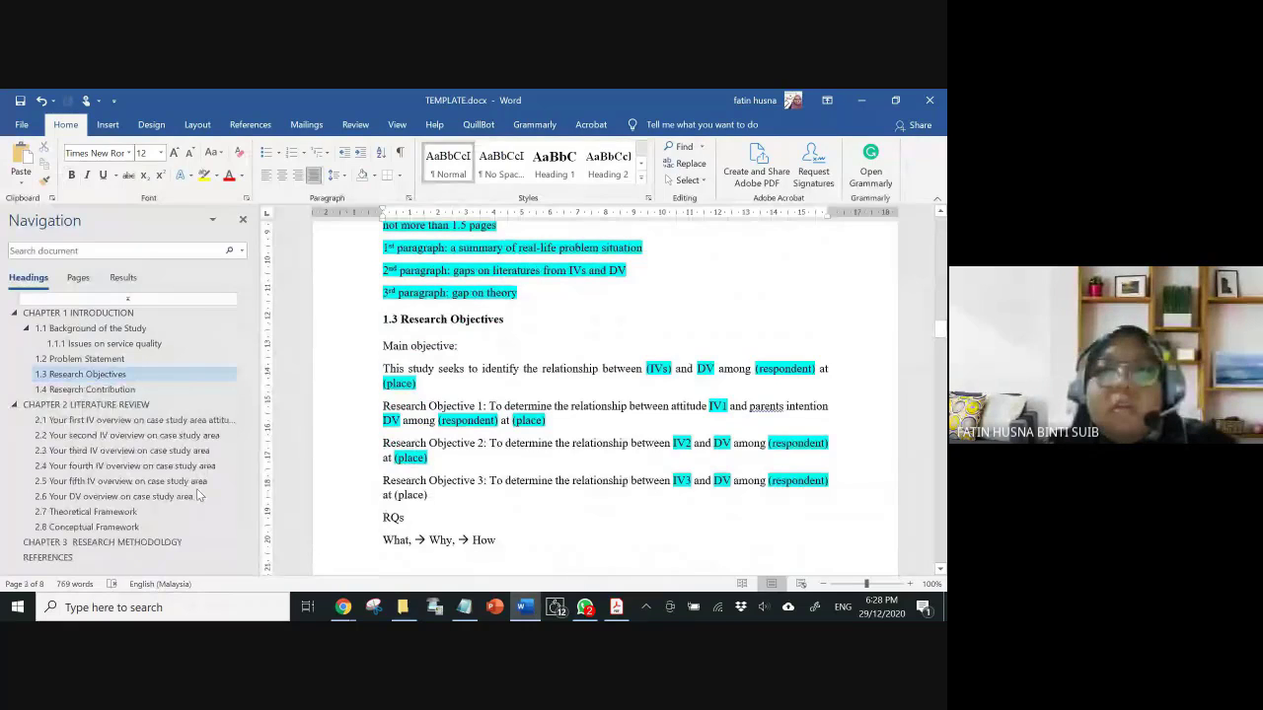
- Delete the existing table of contents below the TABLE OF CONTENTS title
scroll(555, 396, "up", 12)
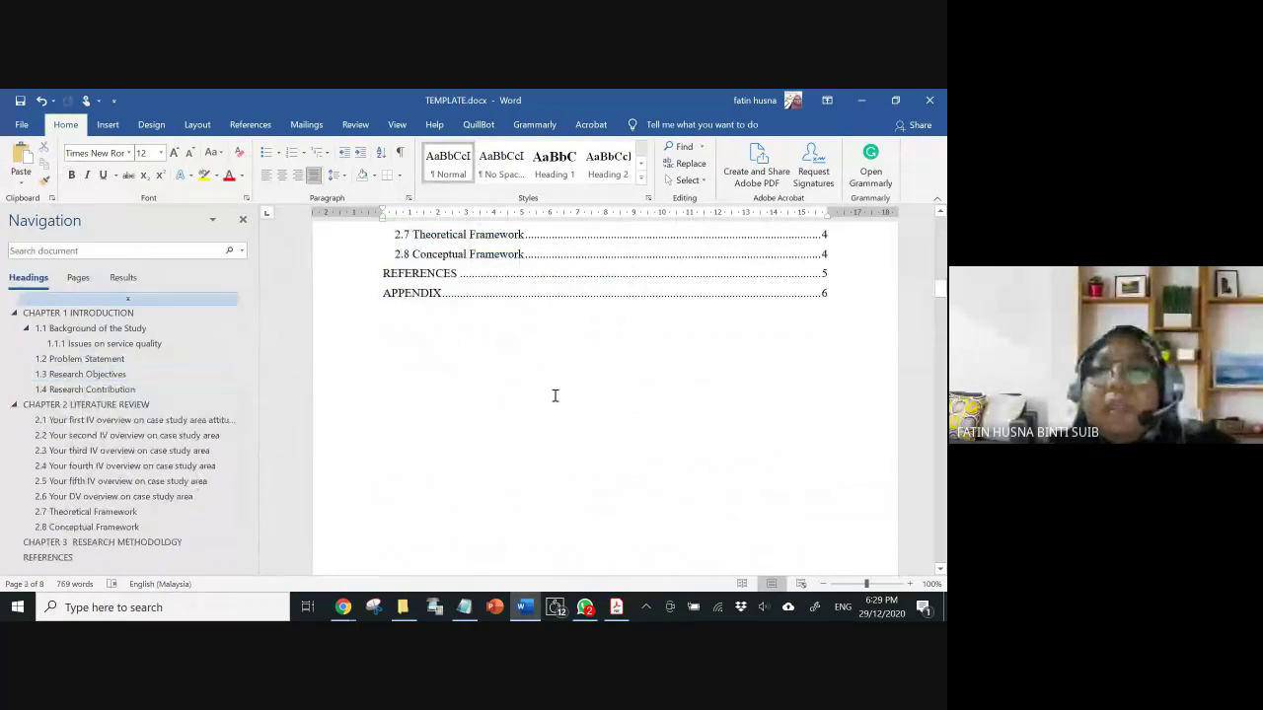
scroll(583, 380, "up", 10)
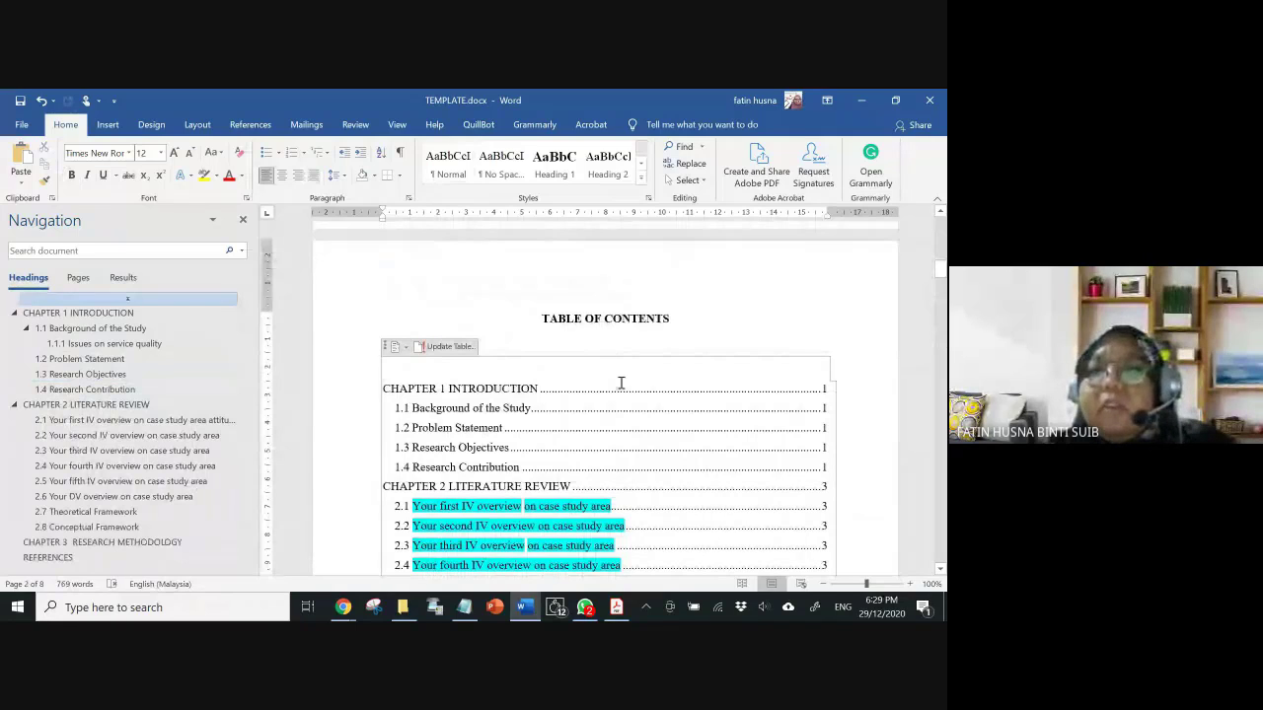
left_click(760, 367)
scroll(378, 323, "down", 5)
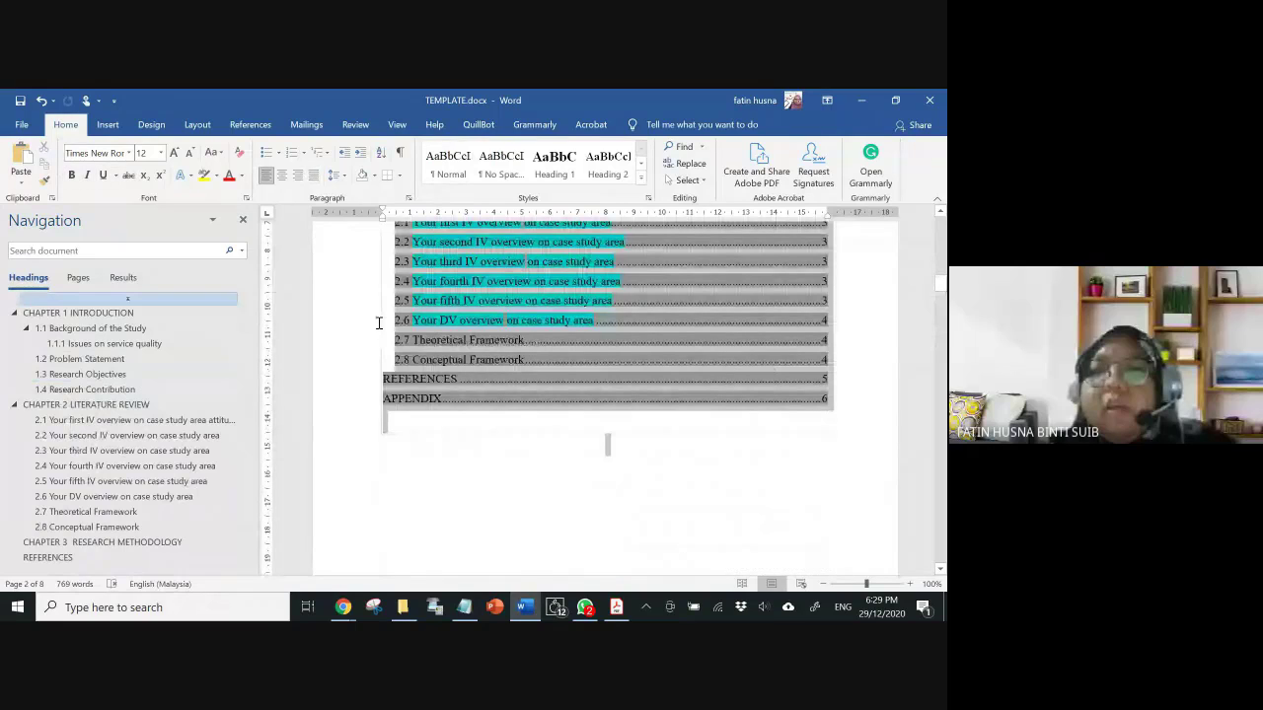
key("Delete")
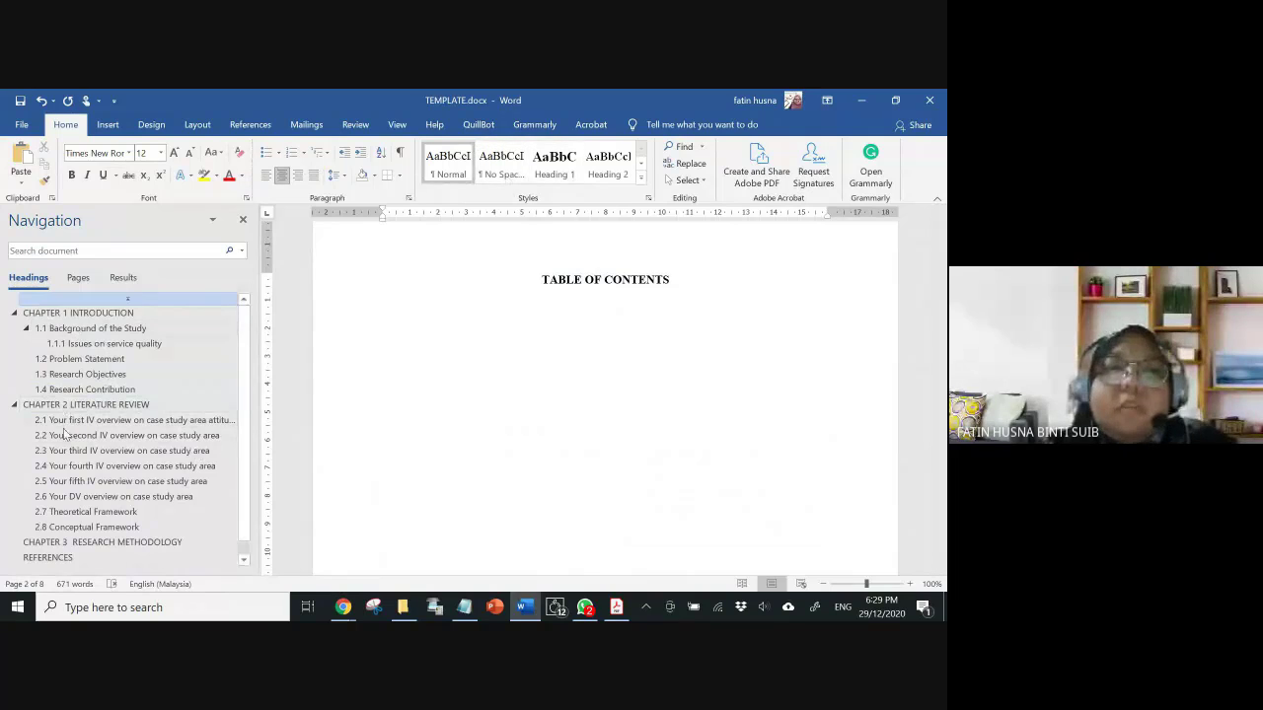
scroll(74, 454, "down", 1)
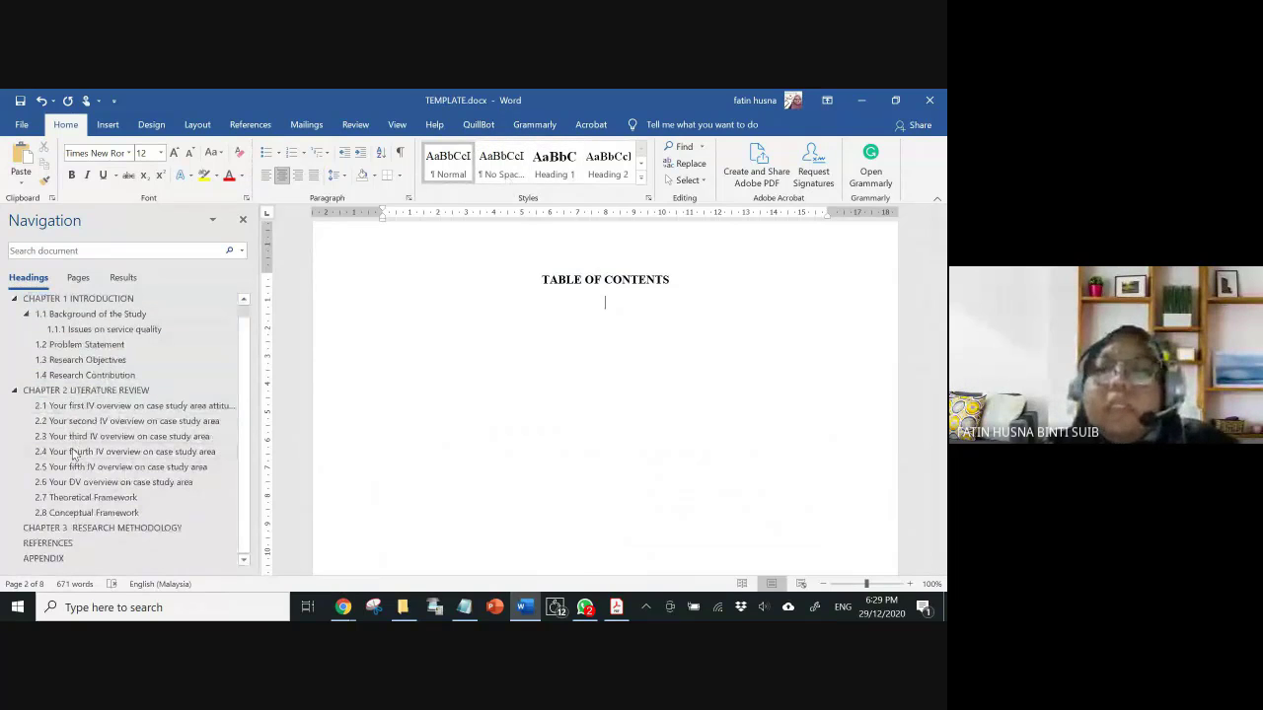
scroll(74, 454, "up", 1)
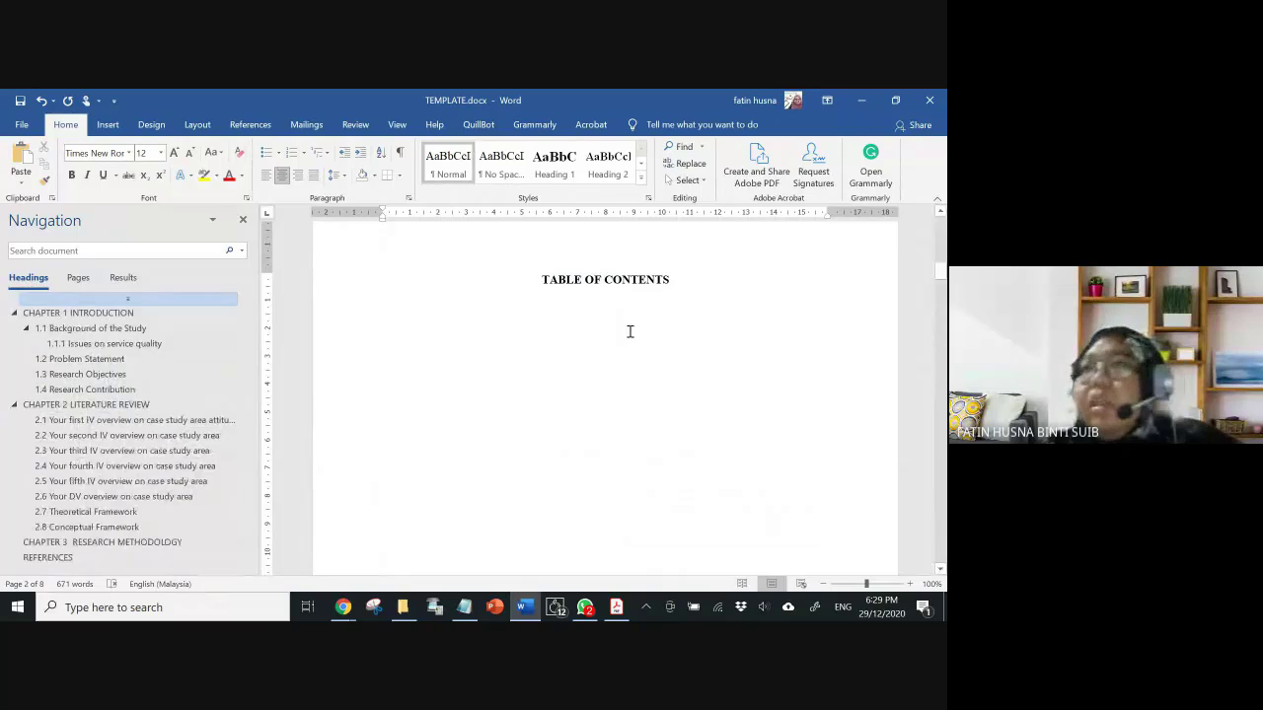
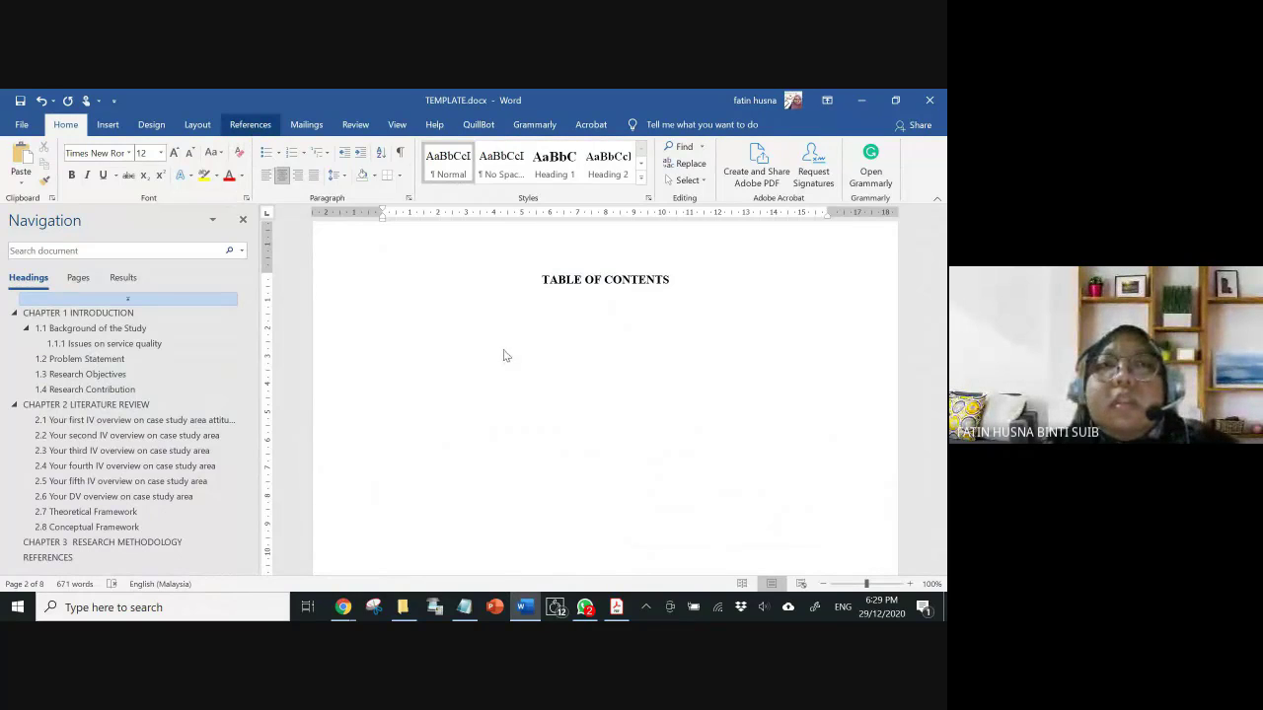
- Review the Chapter 1 headings and insert the Automatic Table 2 table of contents below the TABLE OF CONTENTS title
left_click(238, 130)
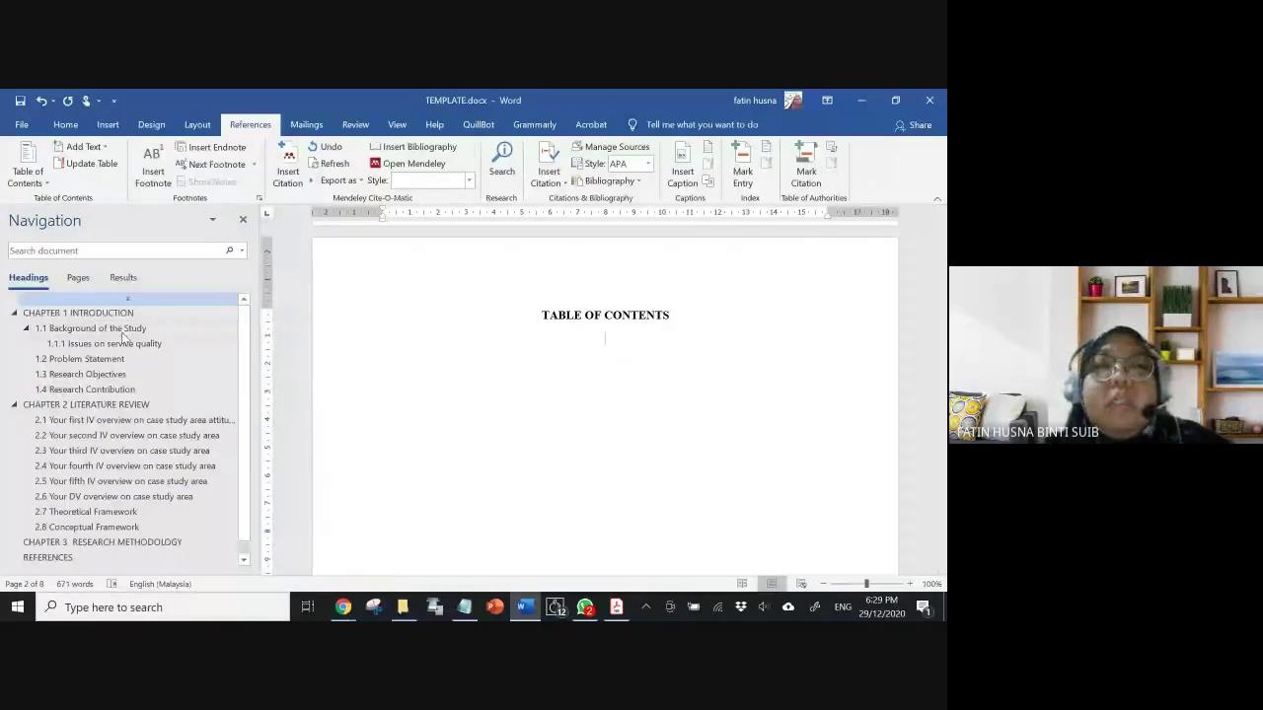
left_click(91, 327)
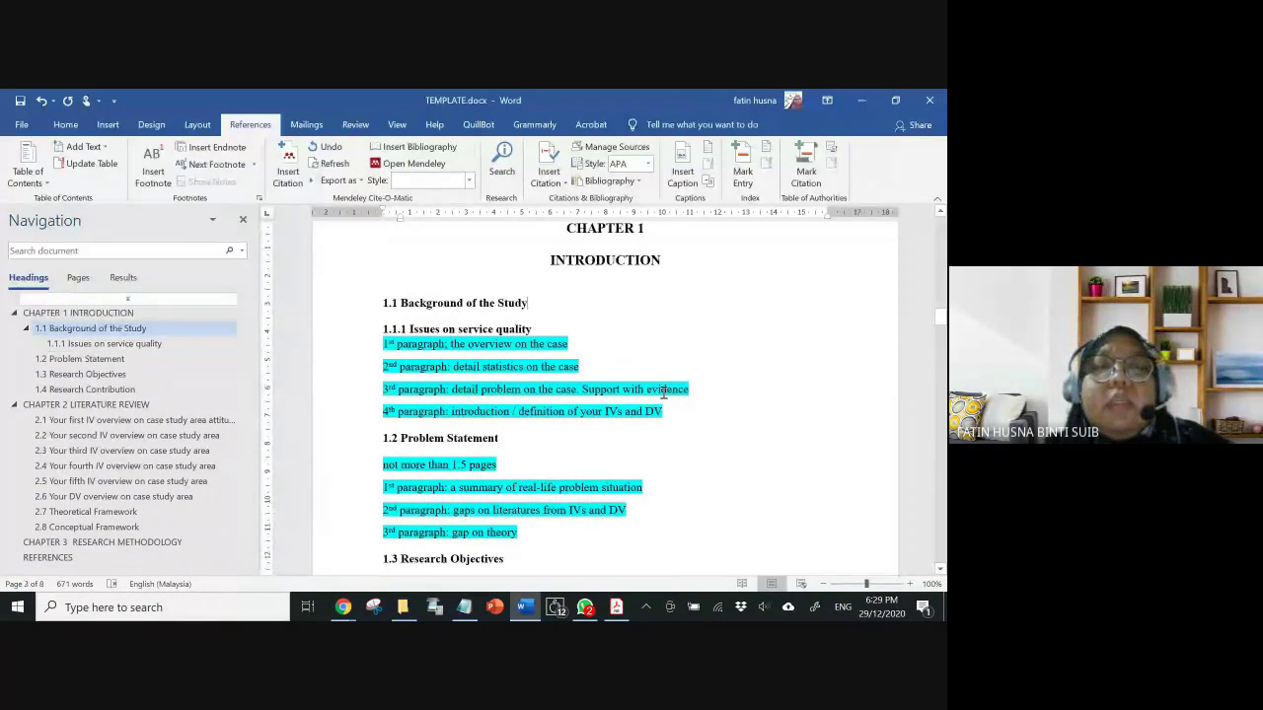
scroll(366, 464, "down", 1)
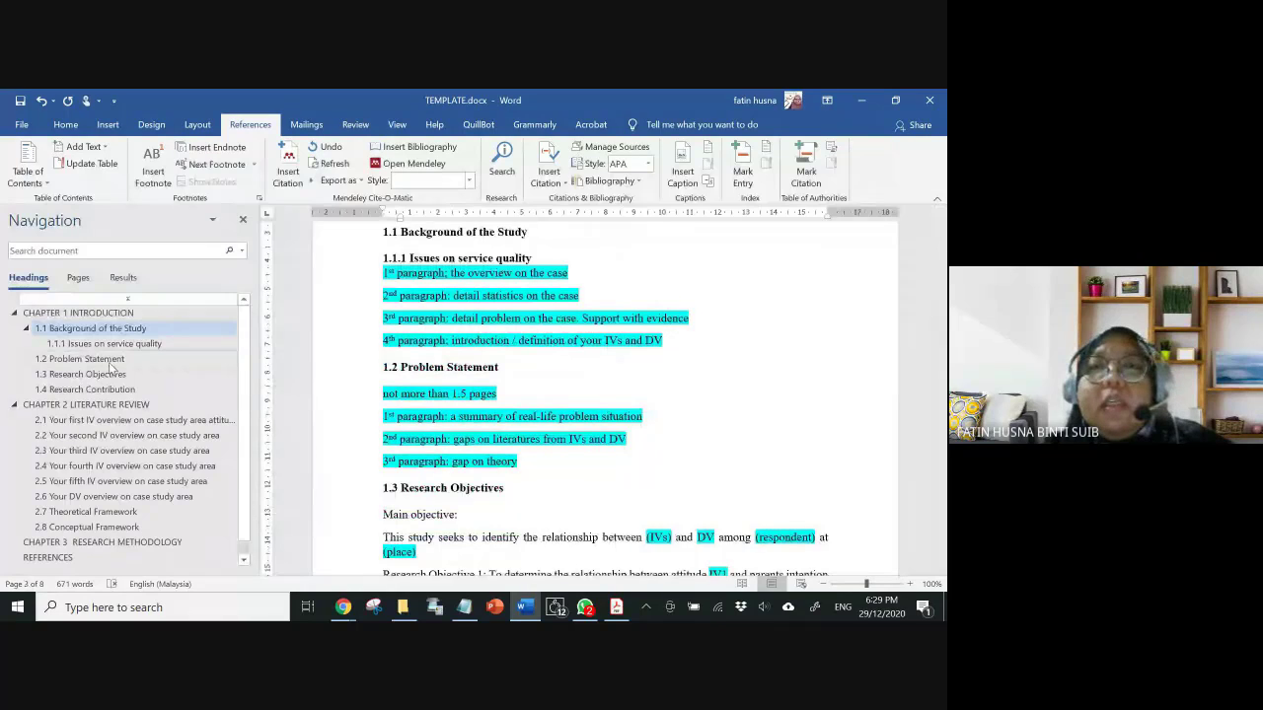
scroll(666, 356, "up", 10)
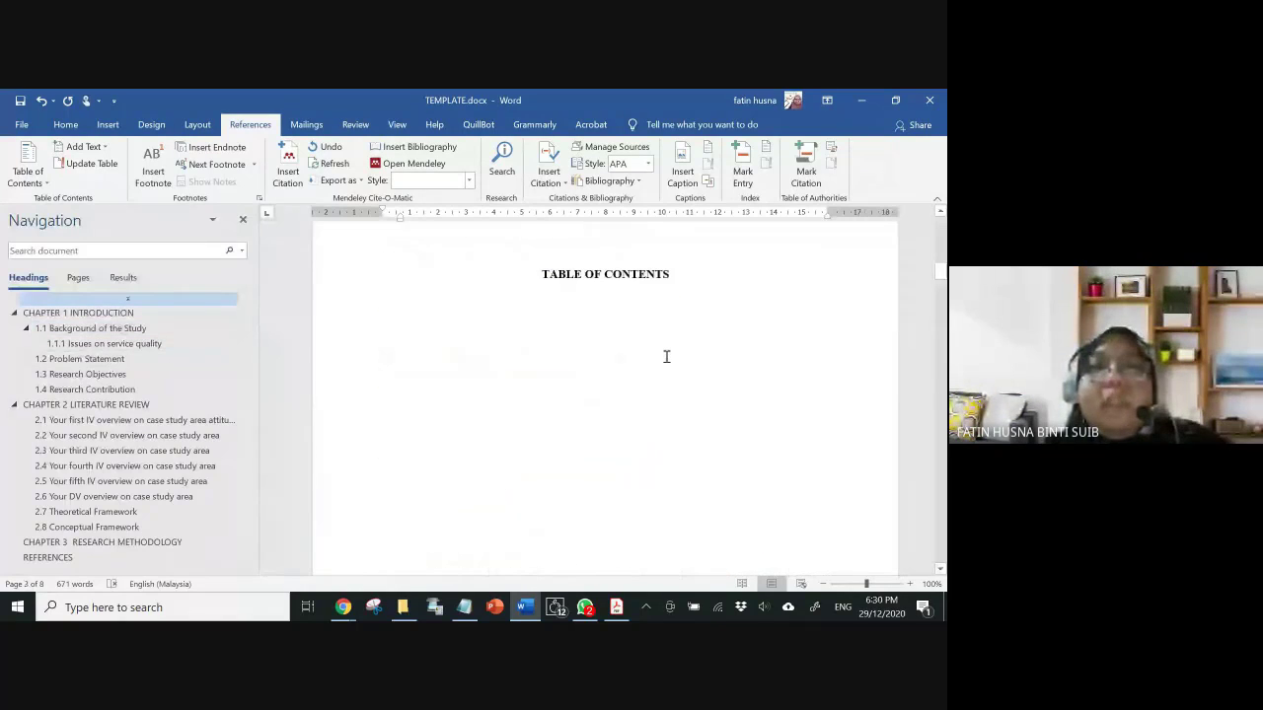
left_click(602, 295)
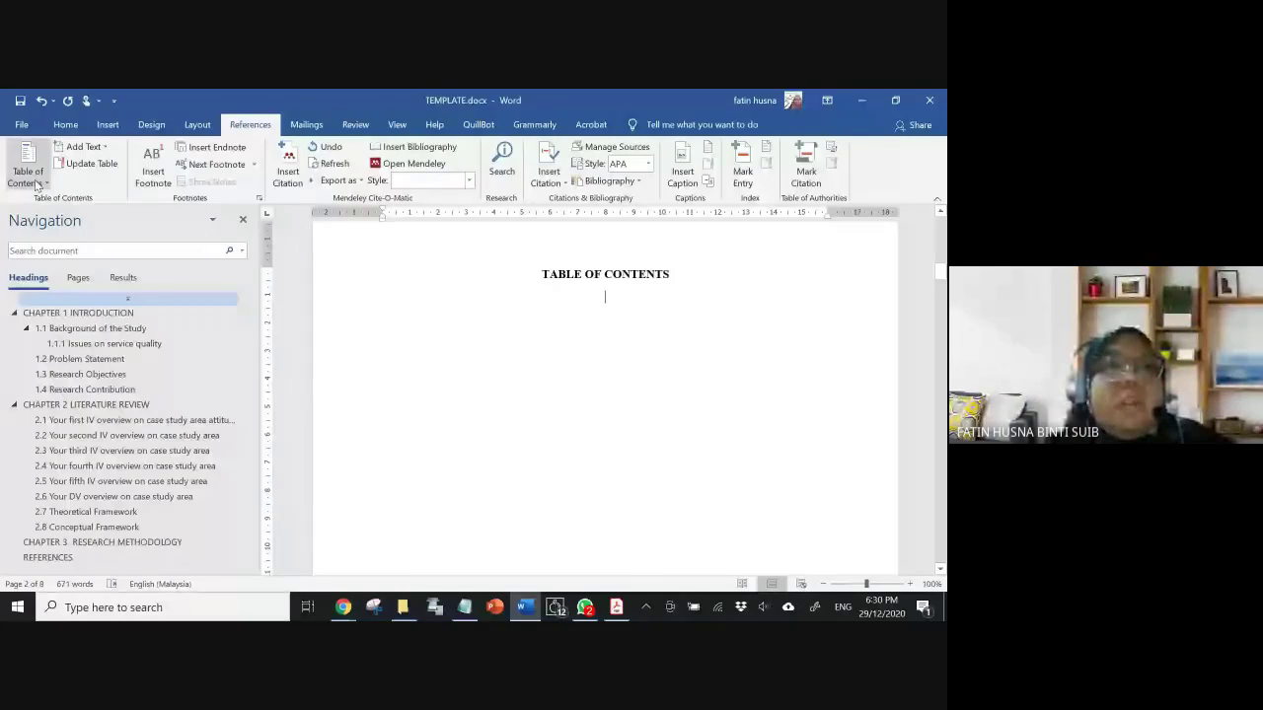
left_click(36, 182)
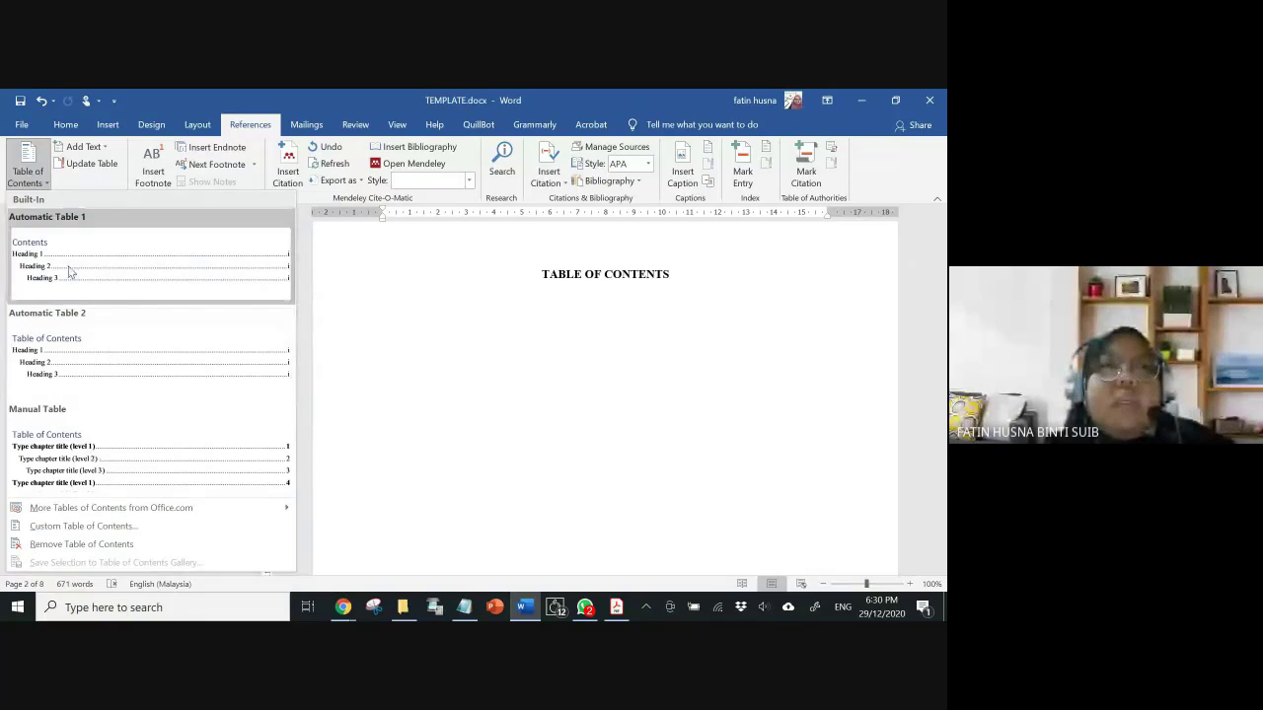
left_click(66, 366)
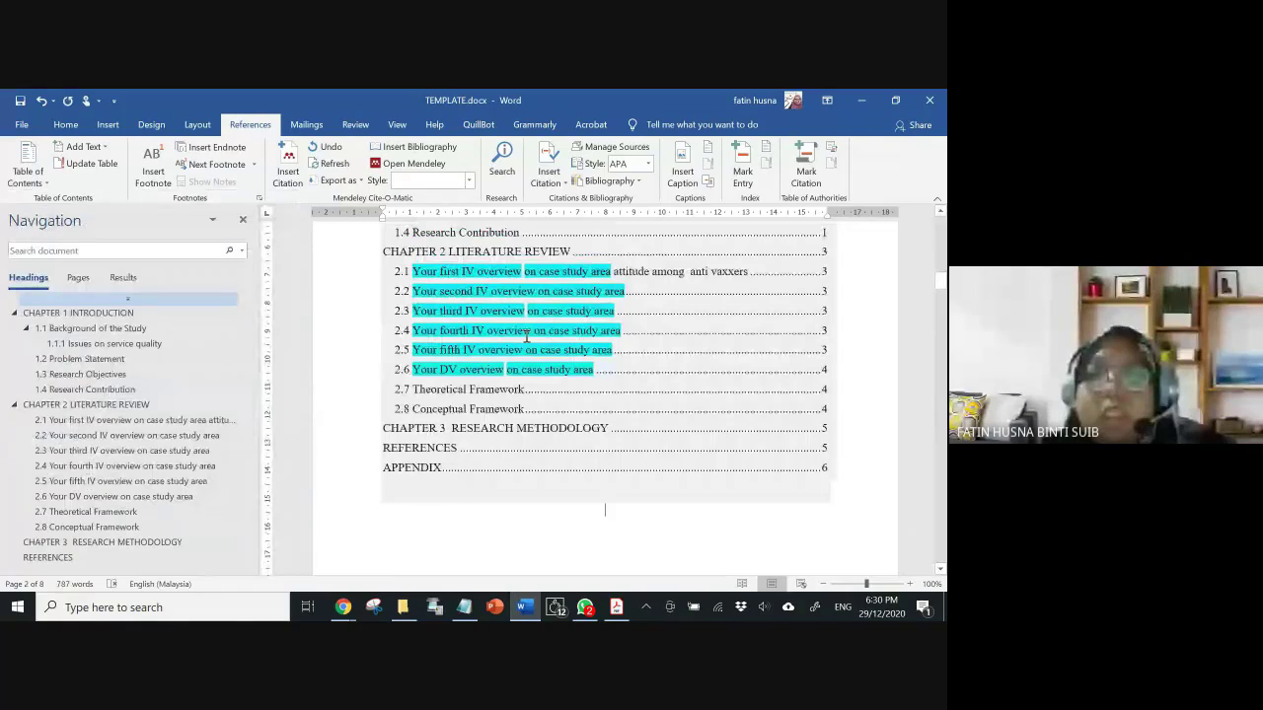
scroll(642, 454, "up", 1)
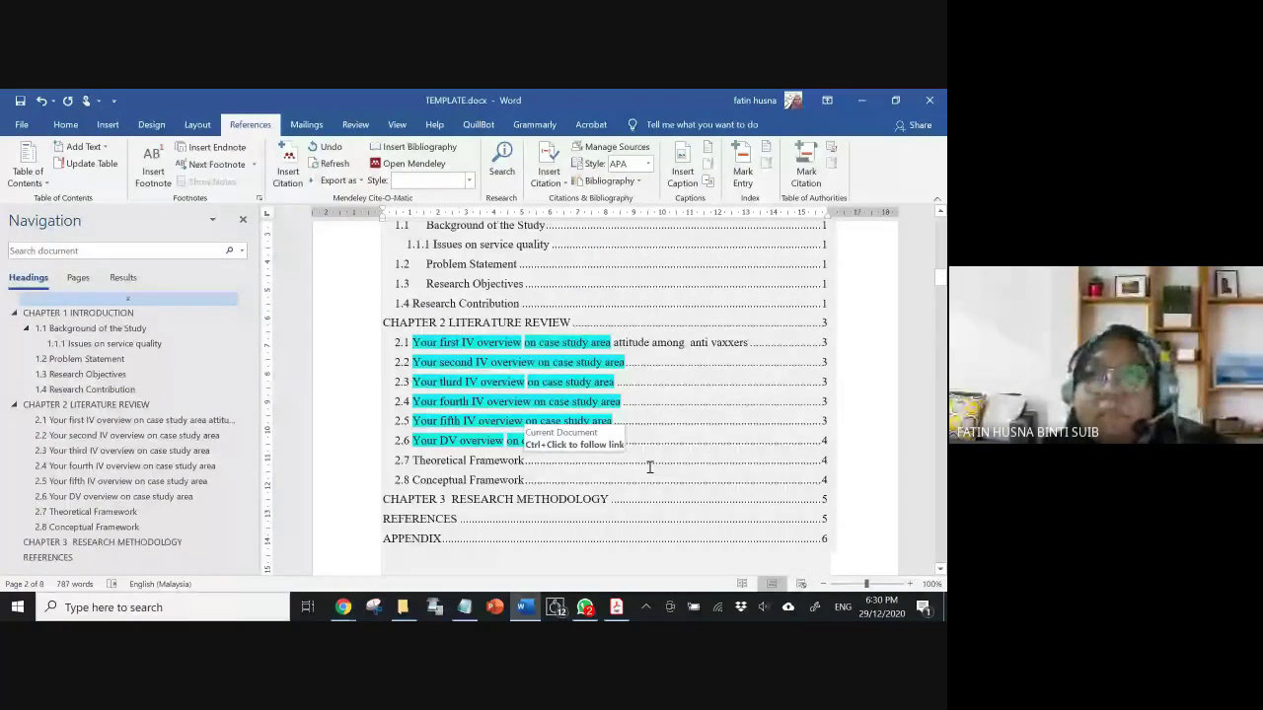
scroll(649, 468, "up", 1)
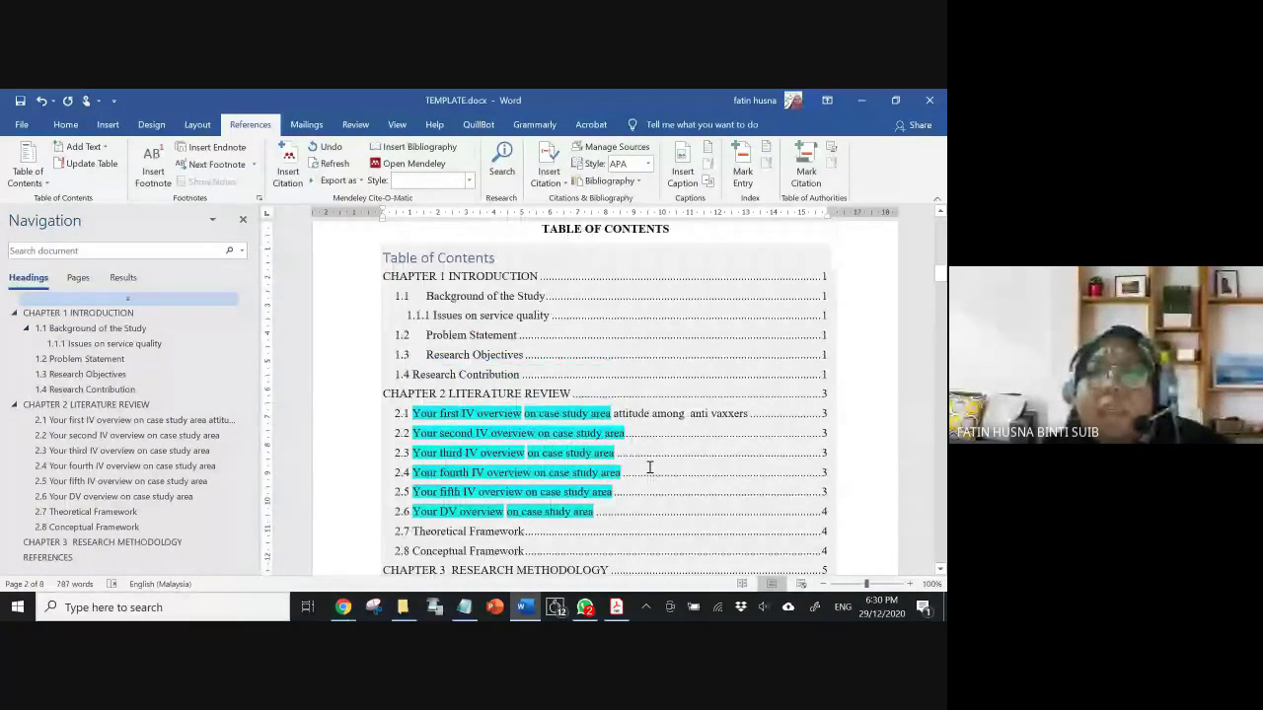
- Switch to Chrome to check the Google Meet call, look at the WhatsApp messages, and return to the Word template
mouse_move(342, 607)
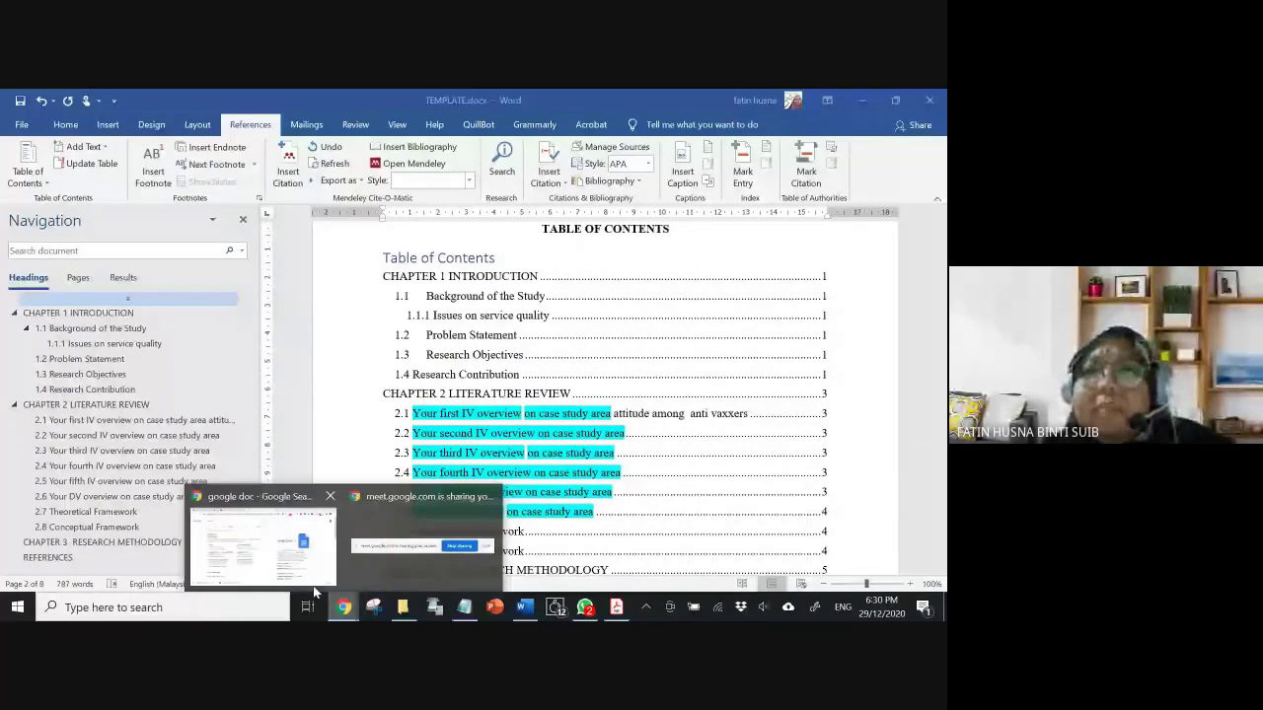
left_click(314, 586)
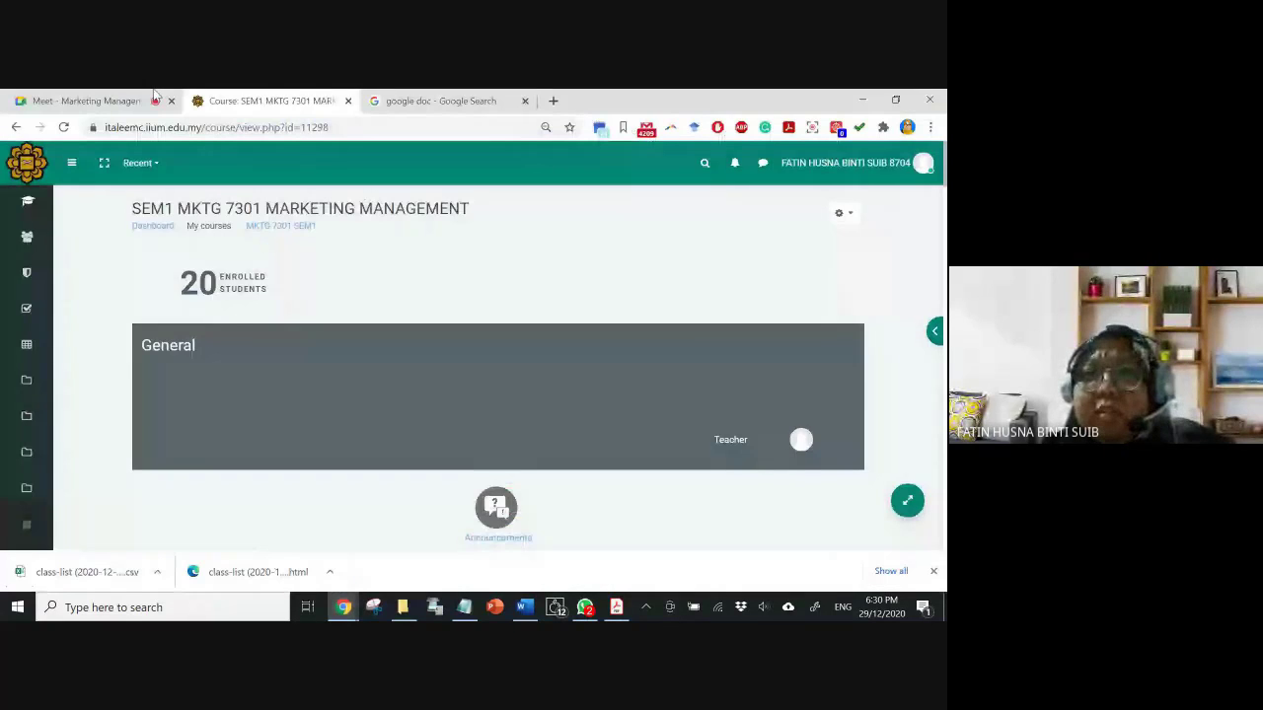
left_click(148, 101)
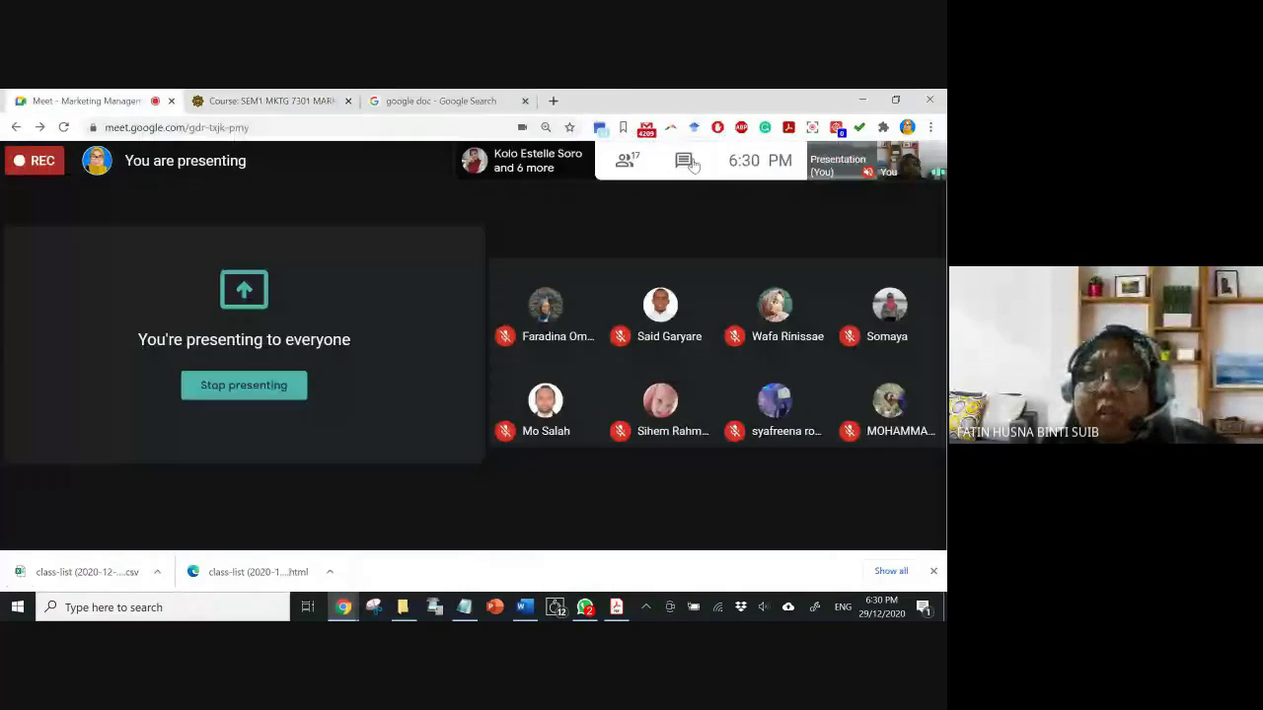
left_click(587, 607)
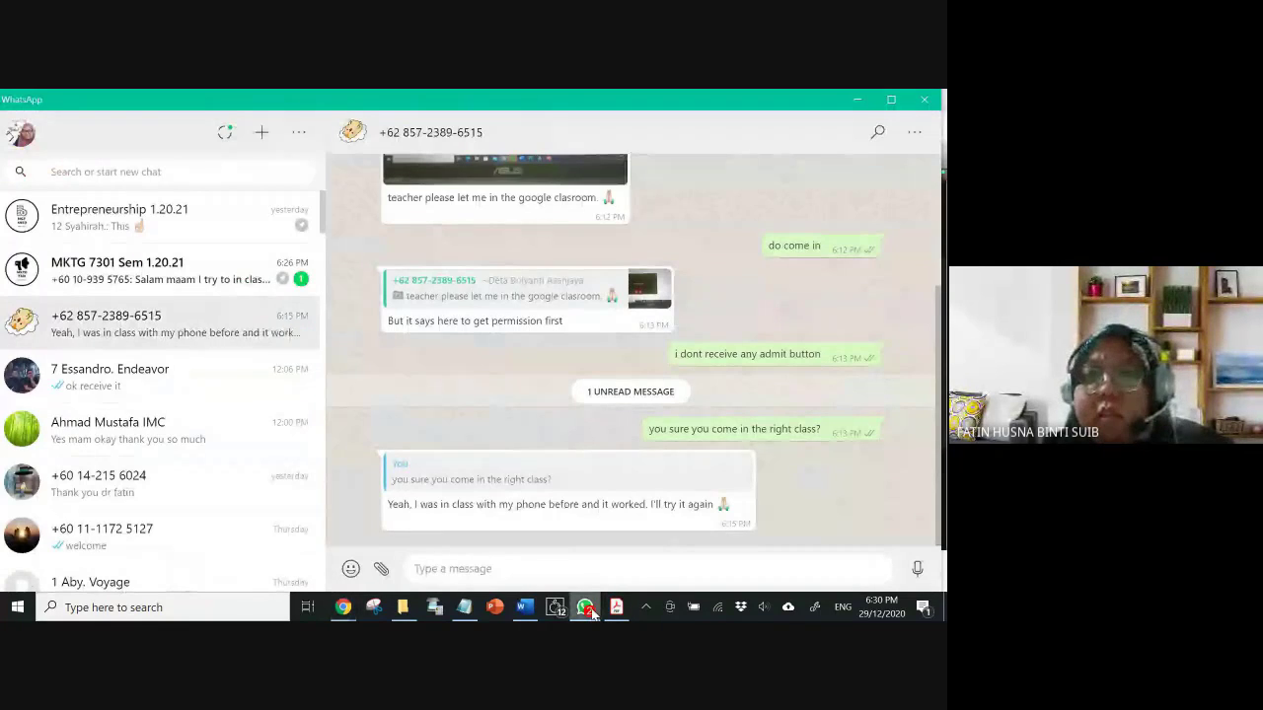
left_click(586, 607)
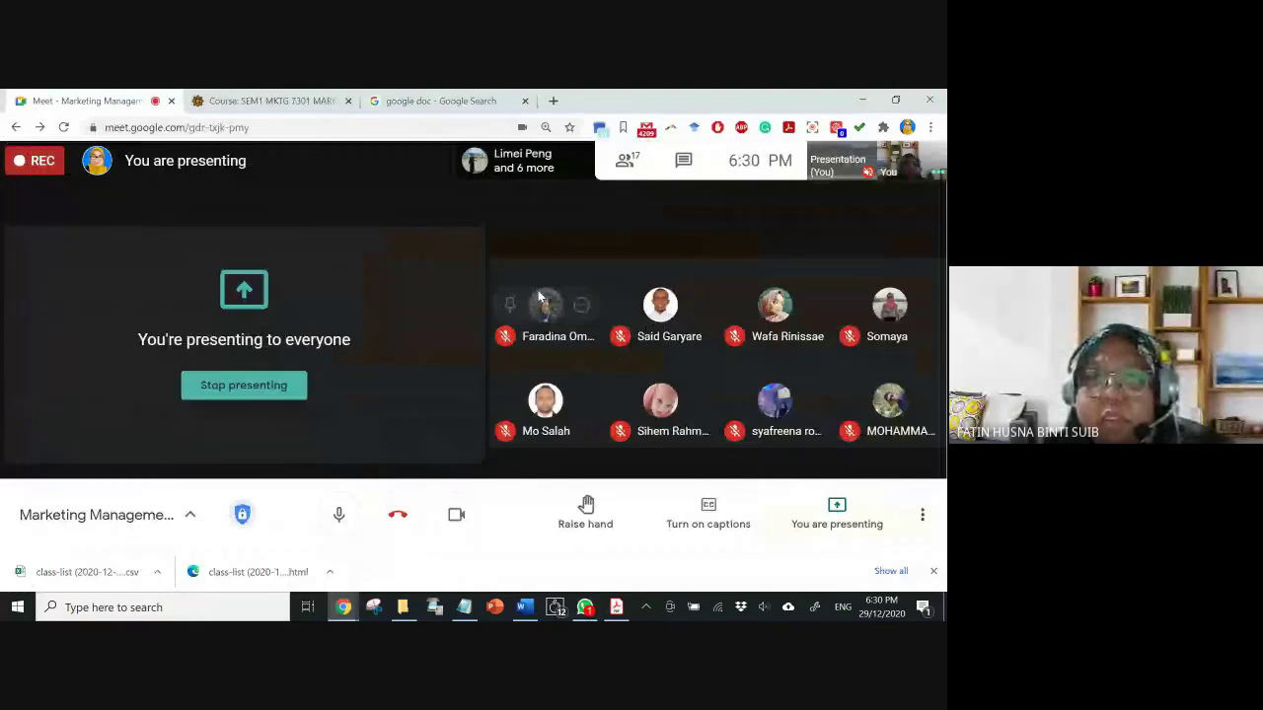
key("alt+Tab")
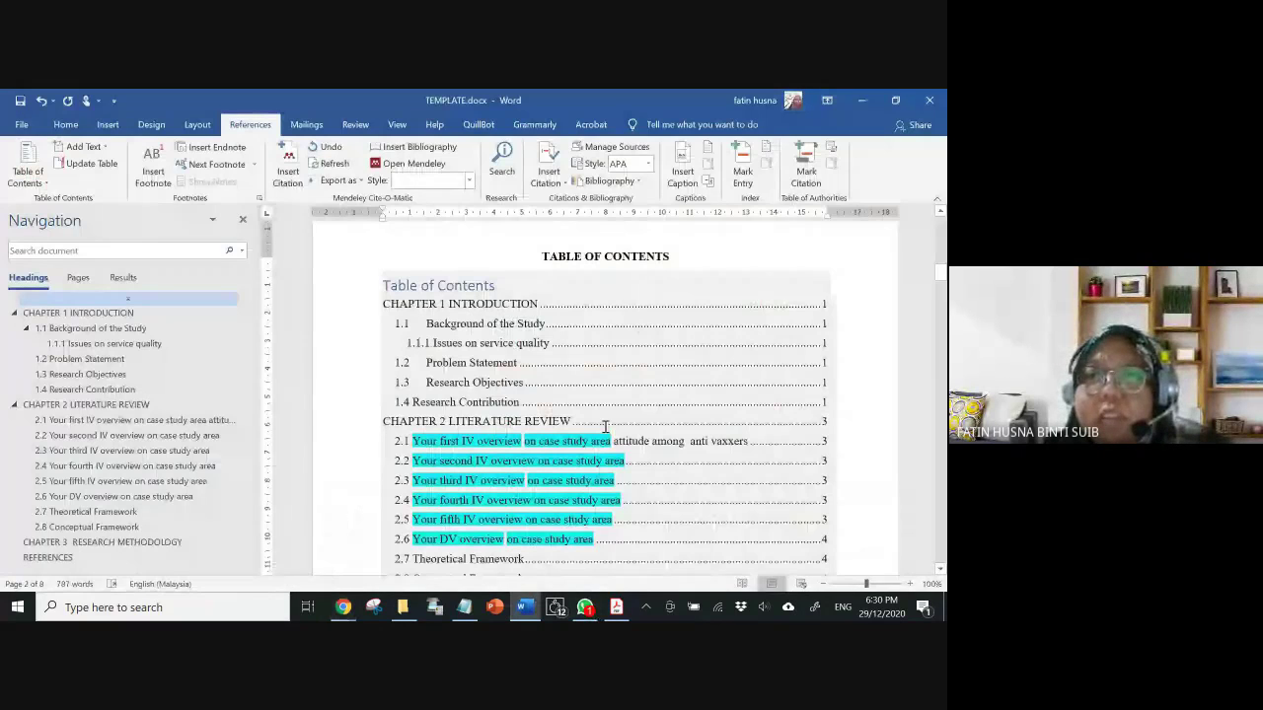
- Delete the redundant blue "Table of Contents" title inside the inserted table of contents
scroll(606, 426, "up", 1)
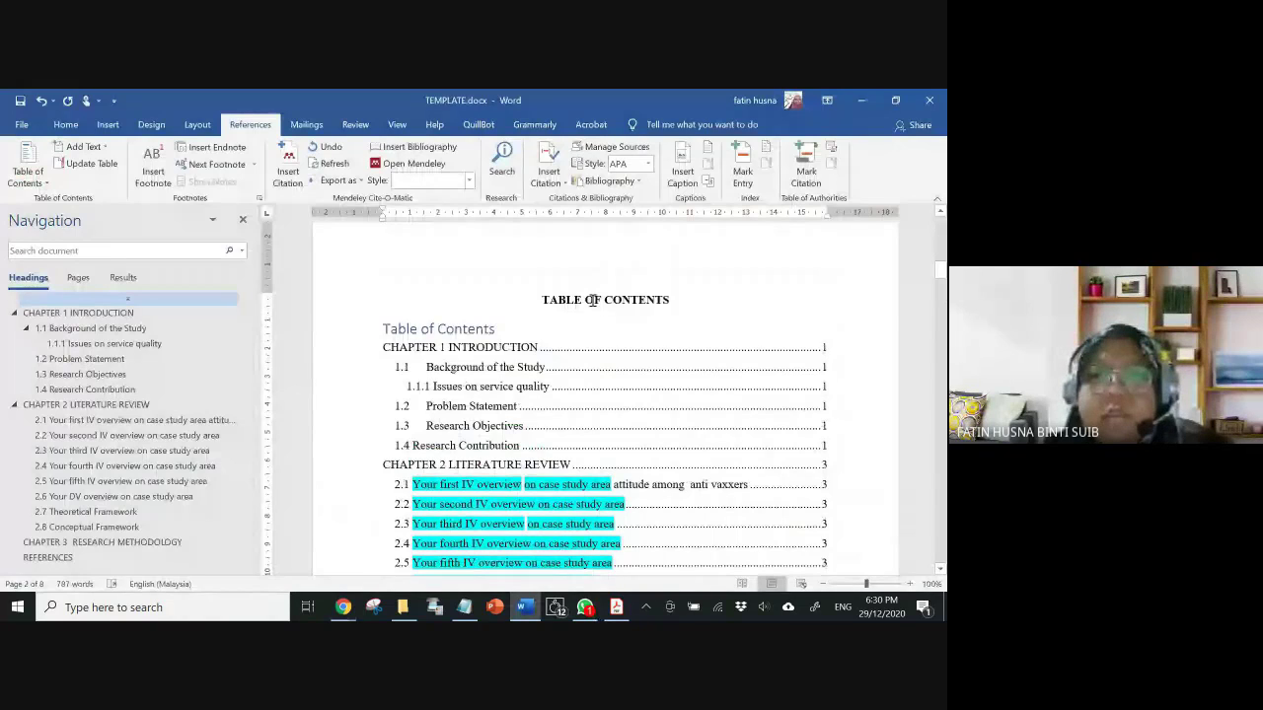
left_click(524, 333)
left_click(501, 331)
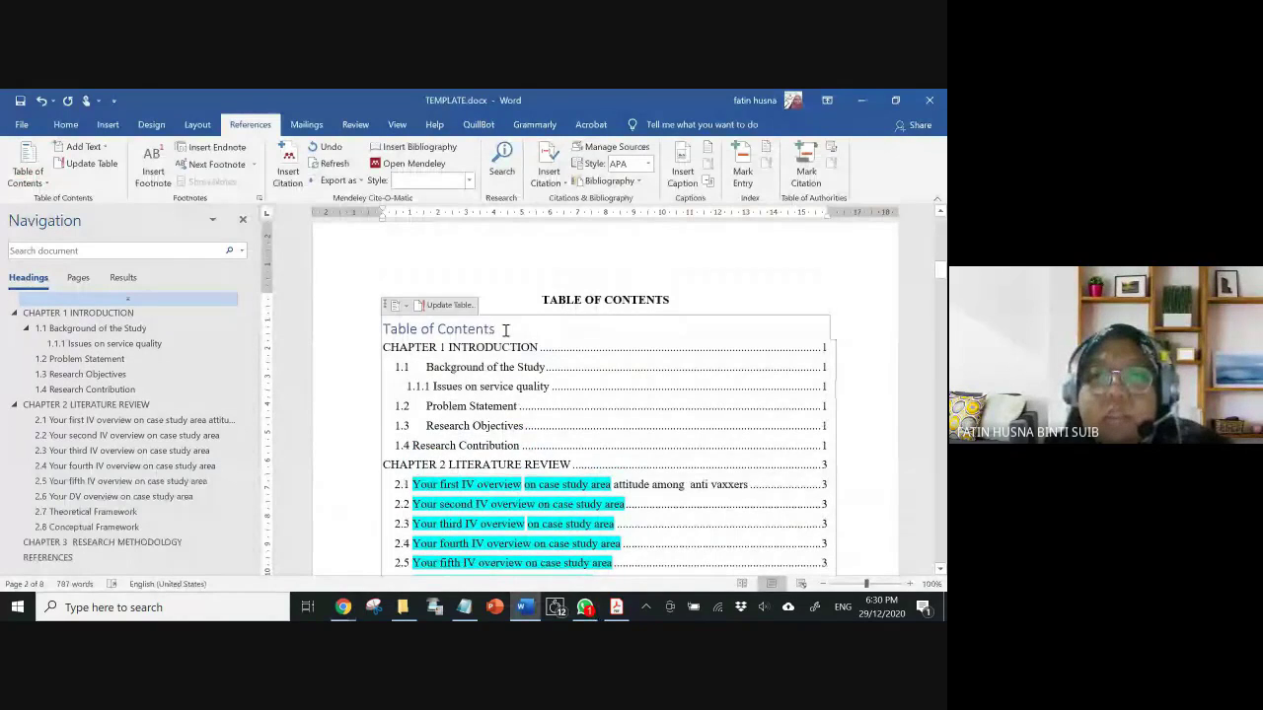
left_click_drag(505, 332, 385, 332)
key("BackSpace")
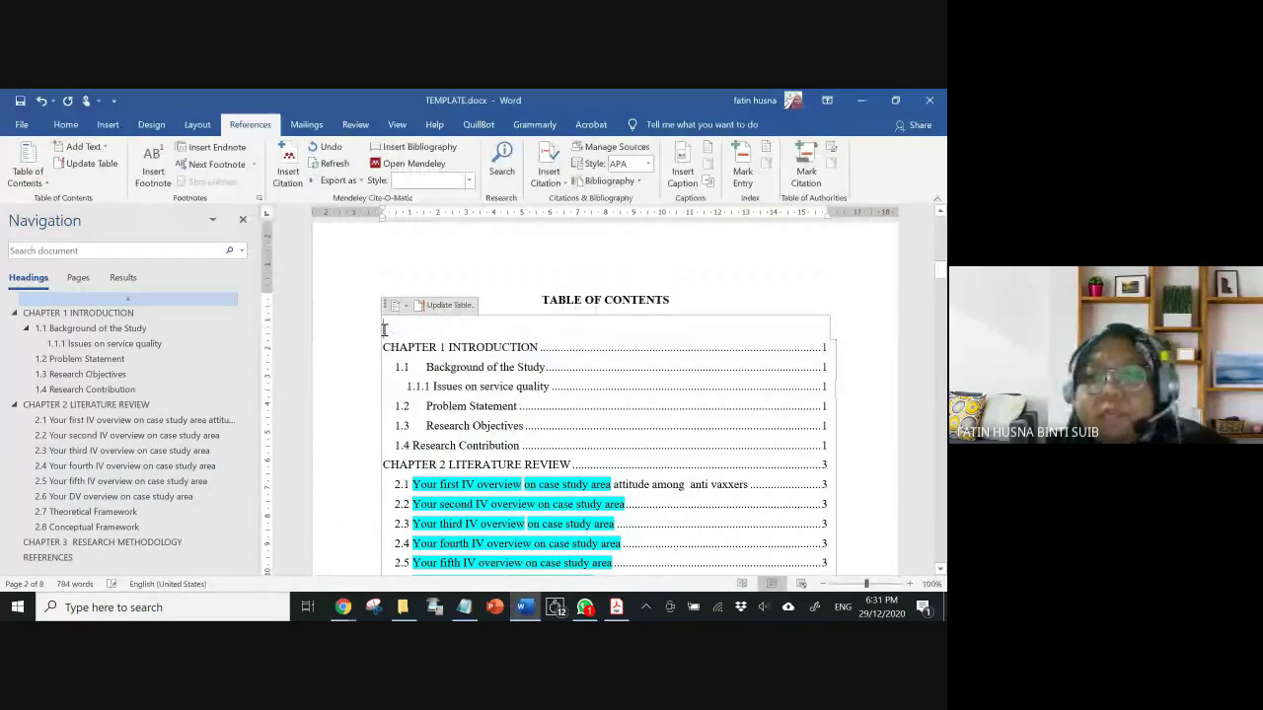
- Try to remove the blank line above the Chapter 1 entry in the table of contents, and undo the removal
key("Delete")
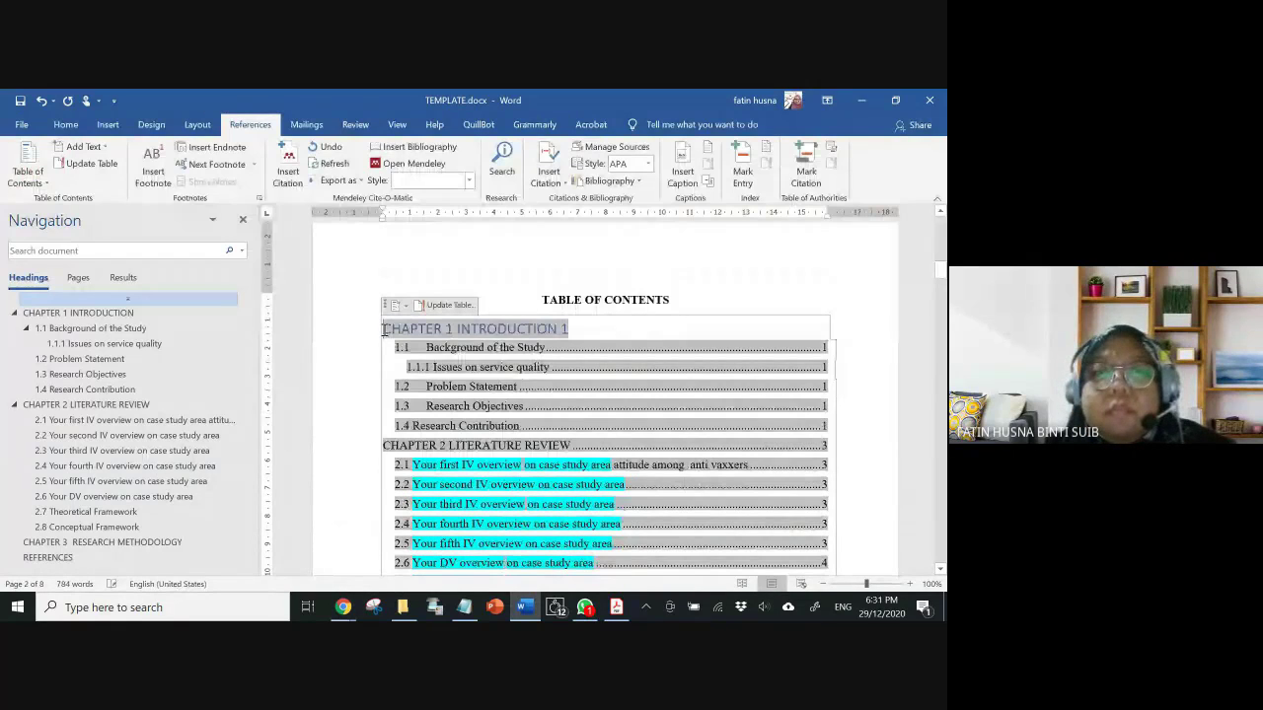
key("ctrl+z")
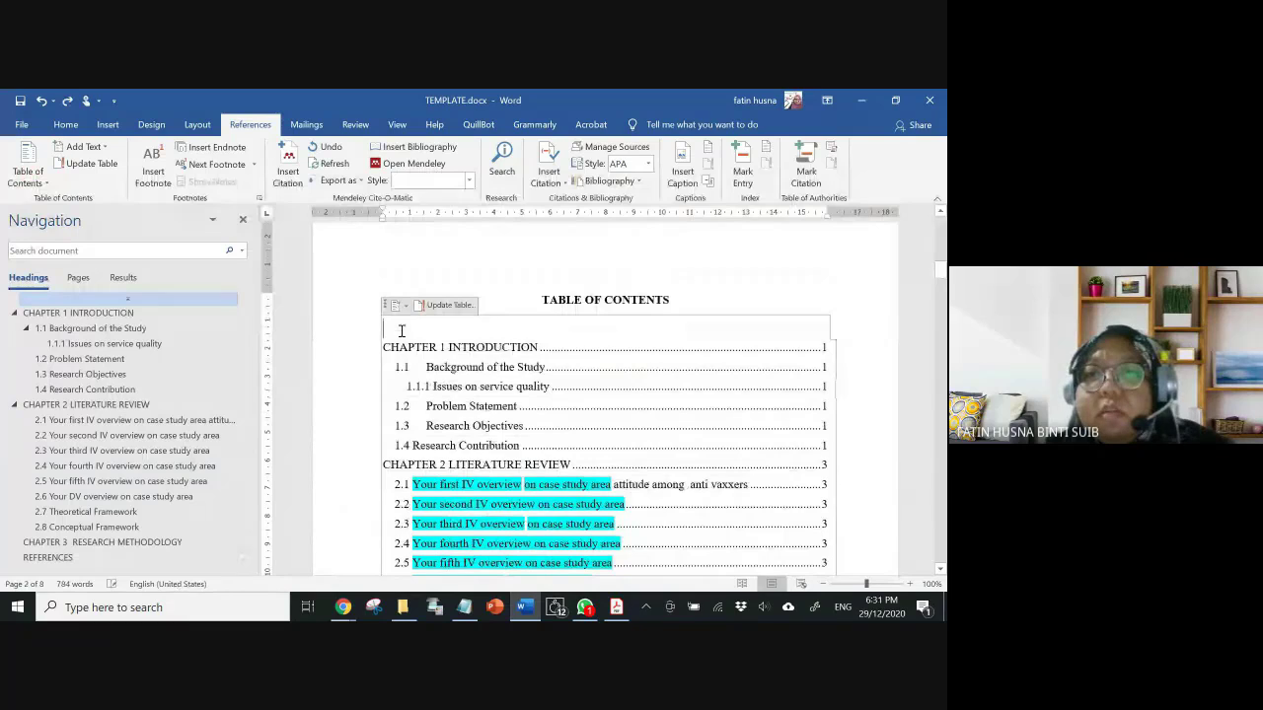
left_click(684, 321)
left_click(578, 319)
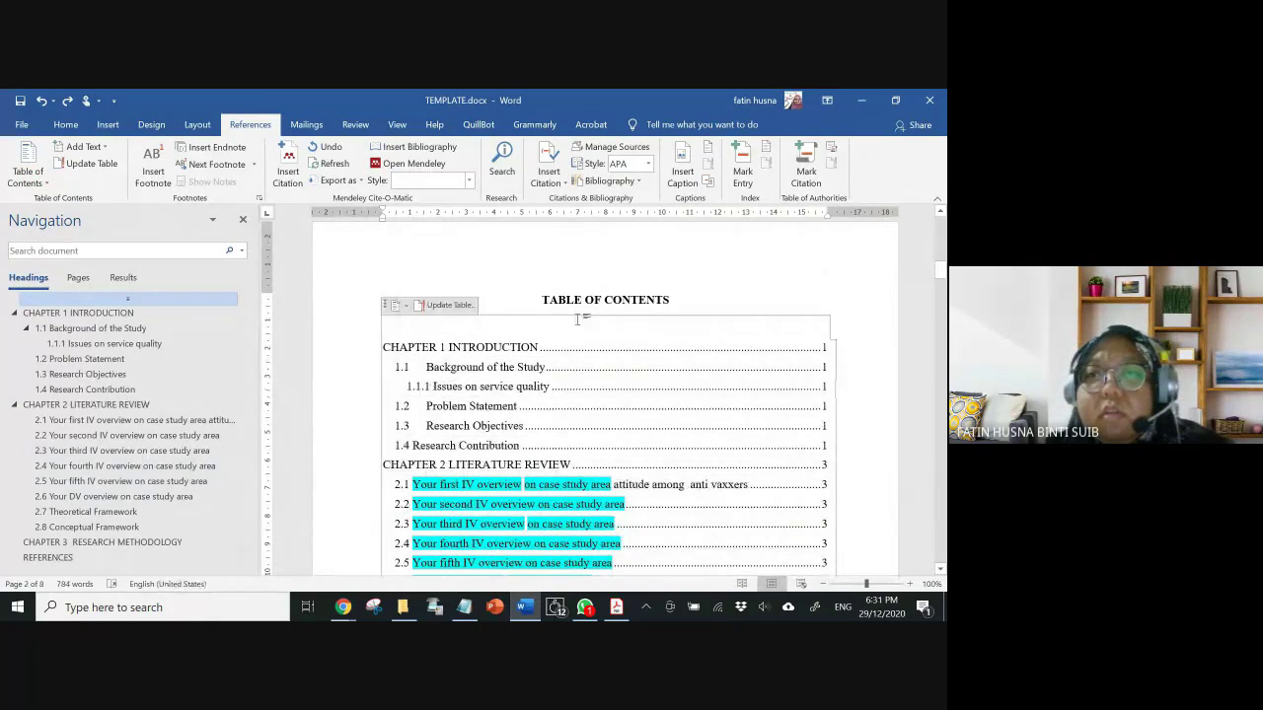
- Switch to the Google Meet call in Chrome, admit all waiting participants, and return to the Word template
left_click(342, 607)
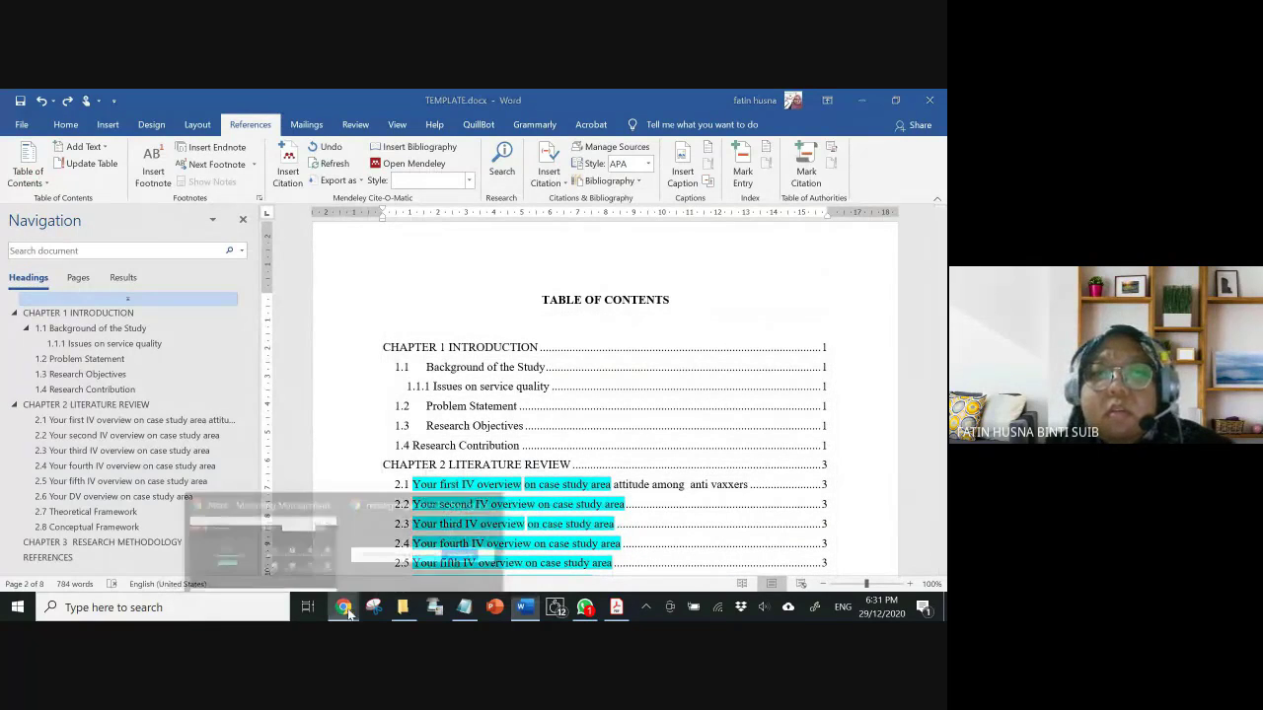
left_click(303, 582)
left_click(626, 237)
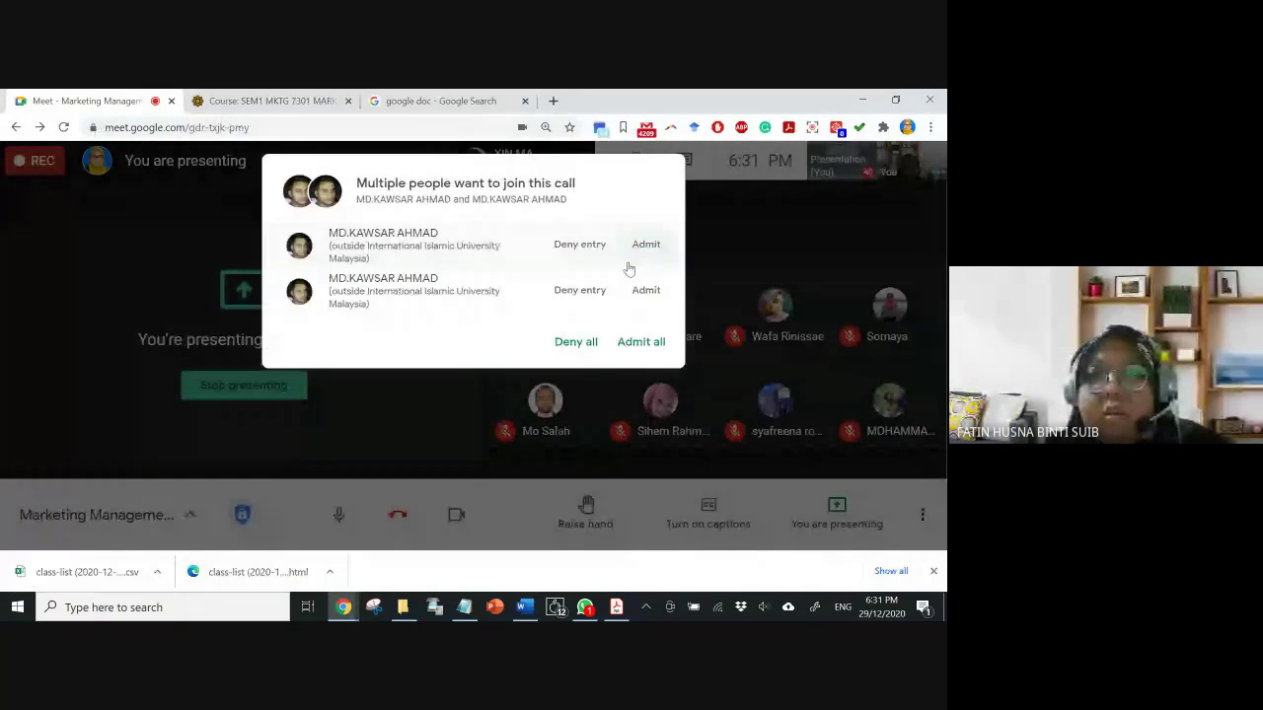
left_click(659, 344)
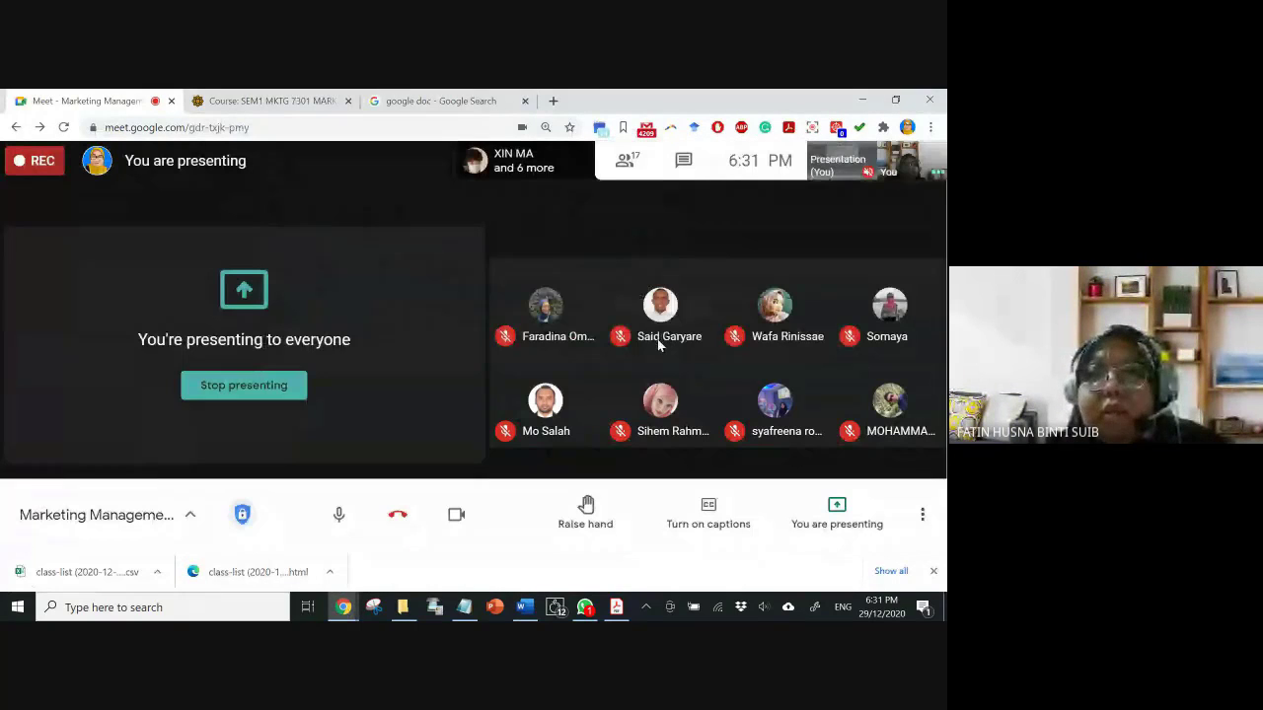
mouse_move(585, 610)
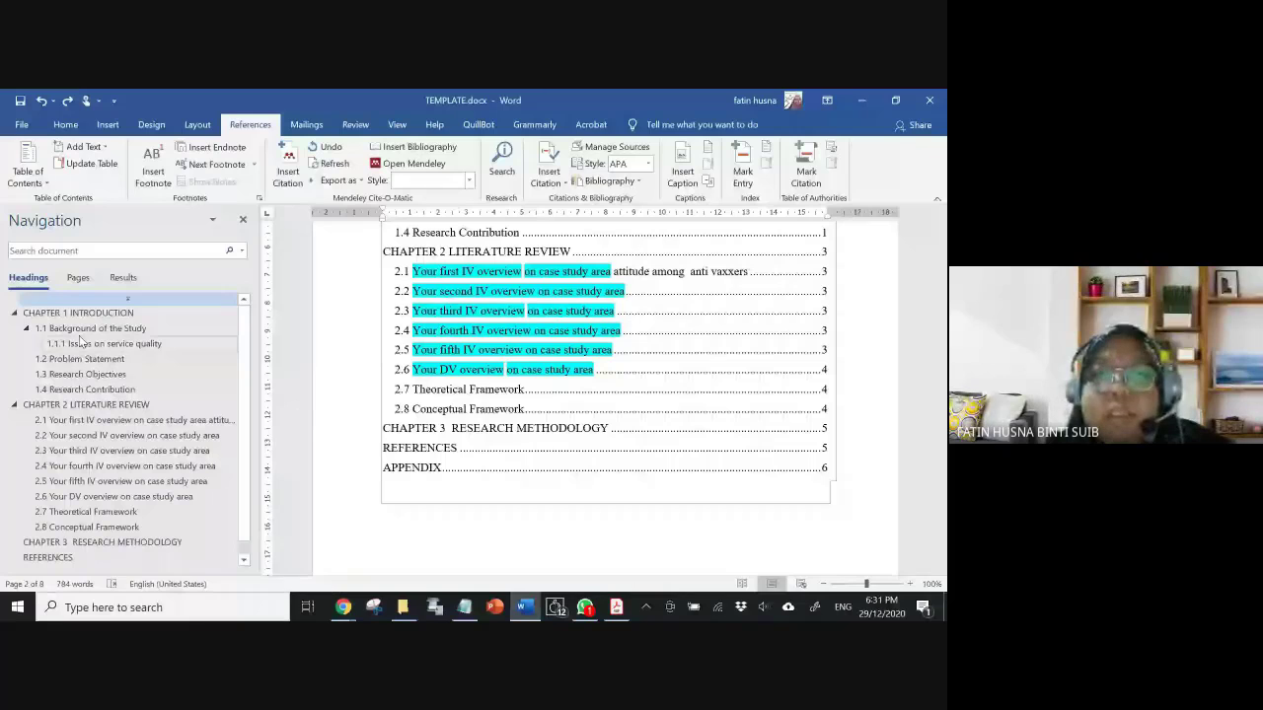
- Add a numbered line 1.1.2 reading "Details statistic" below the 1.1.1 Issues on service quality heading in Chapter 1
scroll(550, 461, "up", 1)
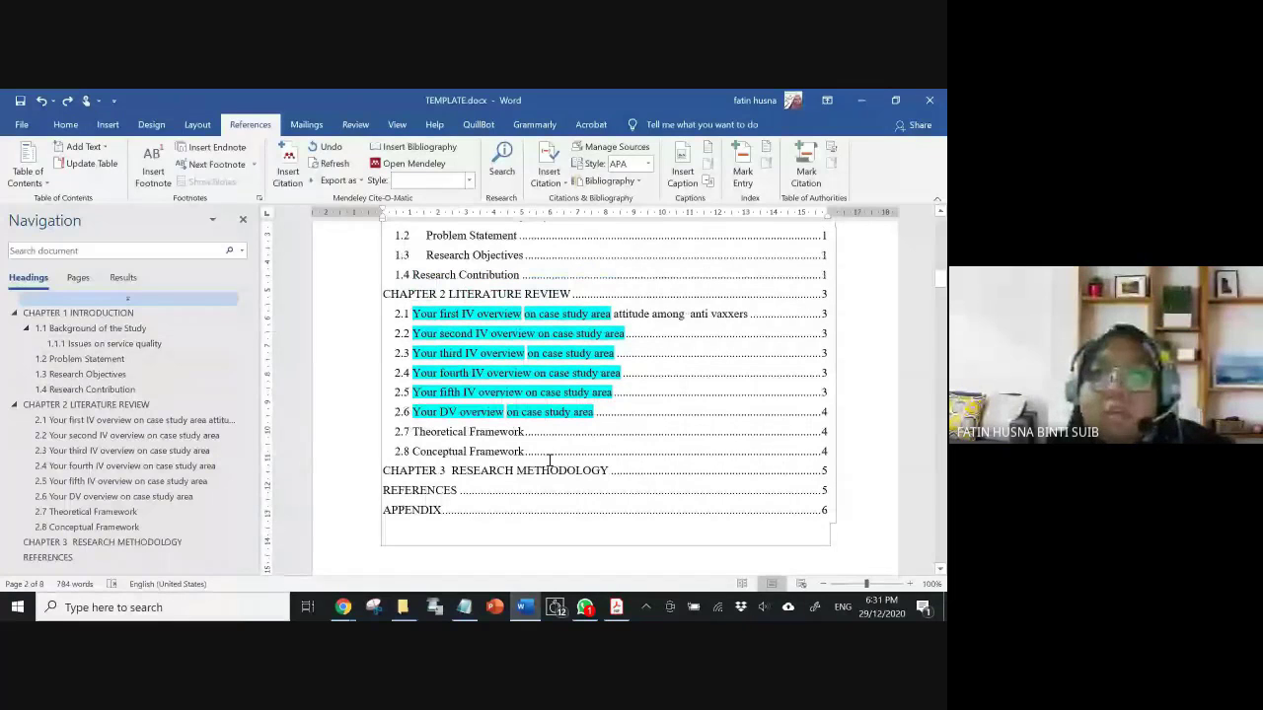
scroll(581, 357, "down", 2)
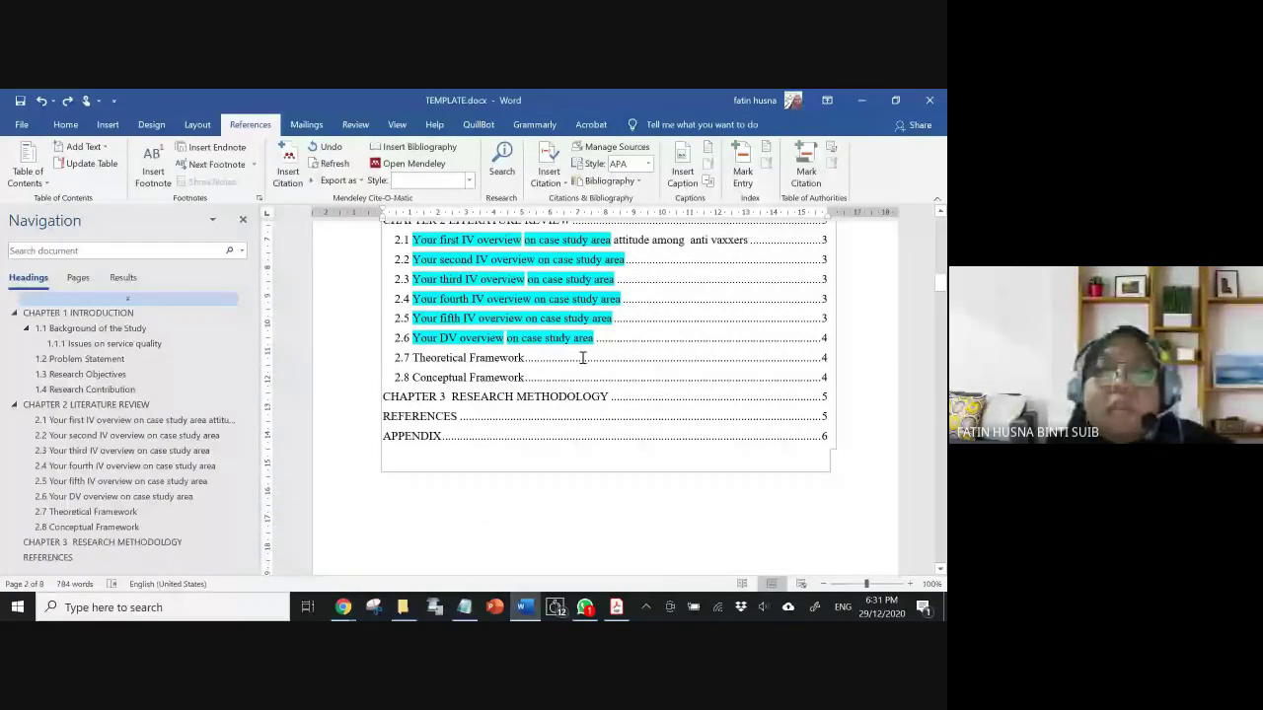
scroll(583, 358, "up", 3)
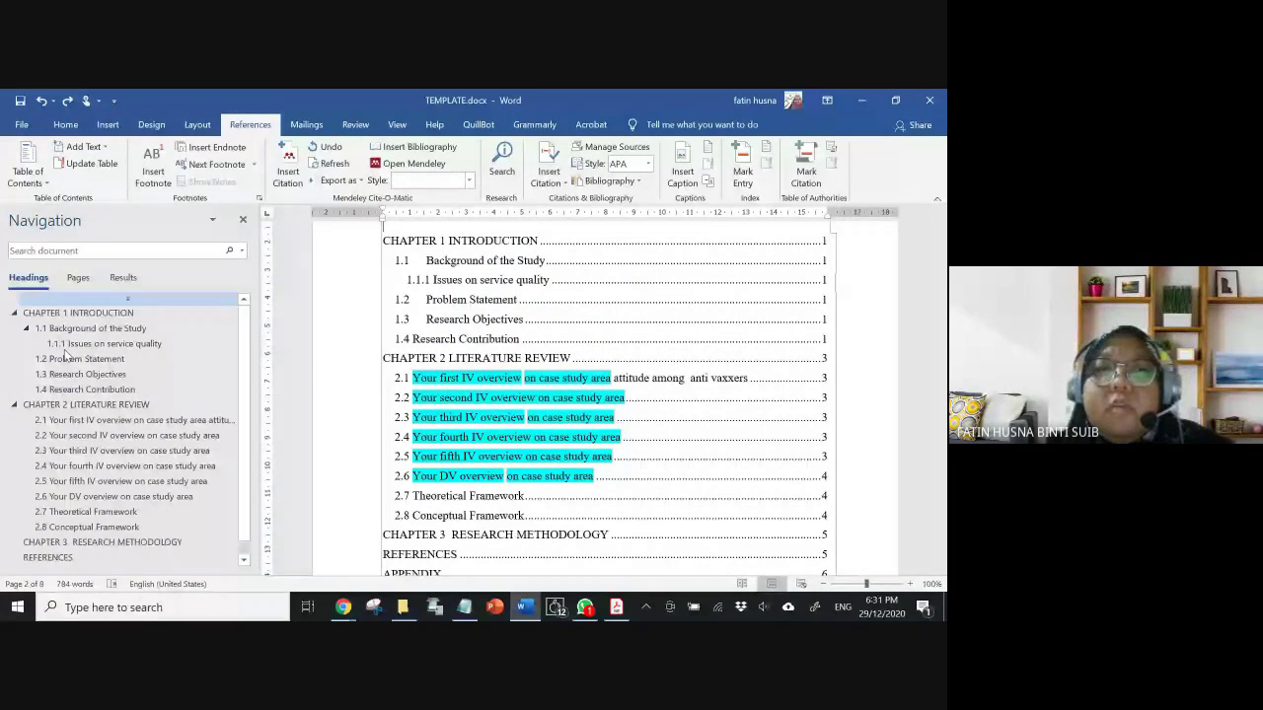
left_click(90, 328)
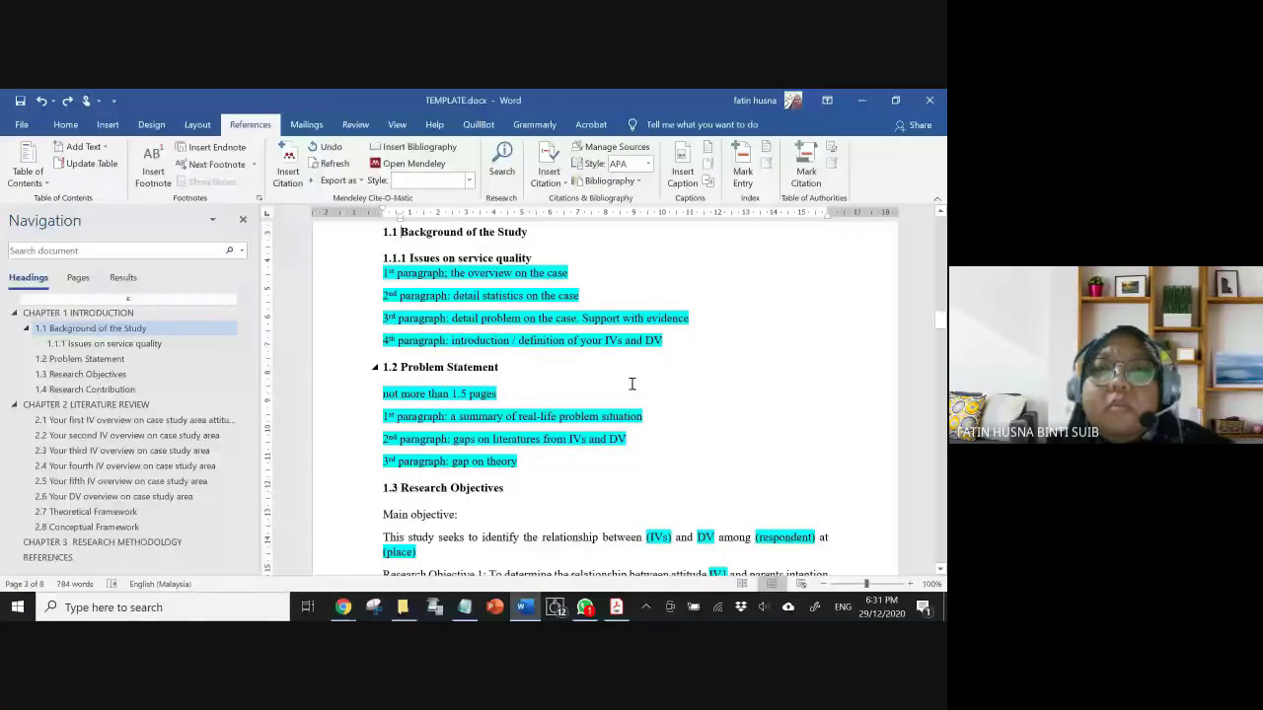
scroll(471, 309, "up", 1)
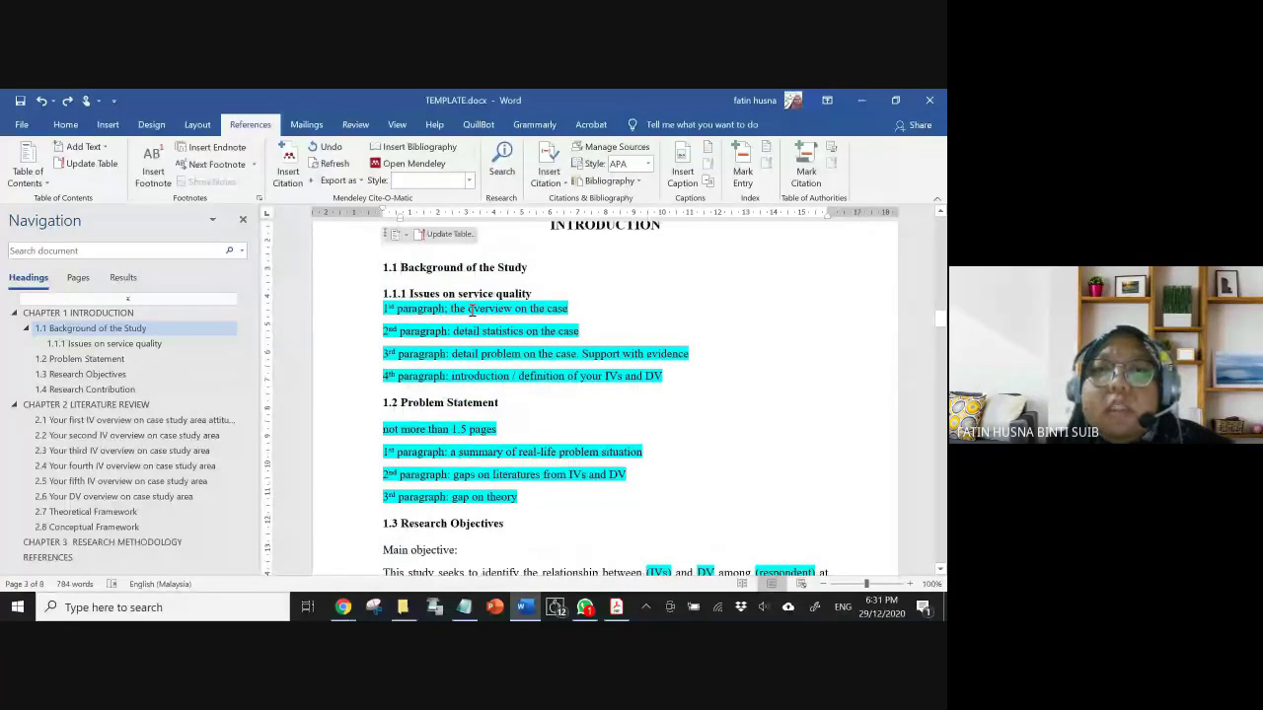
left_click(581, 294)
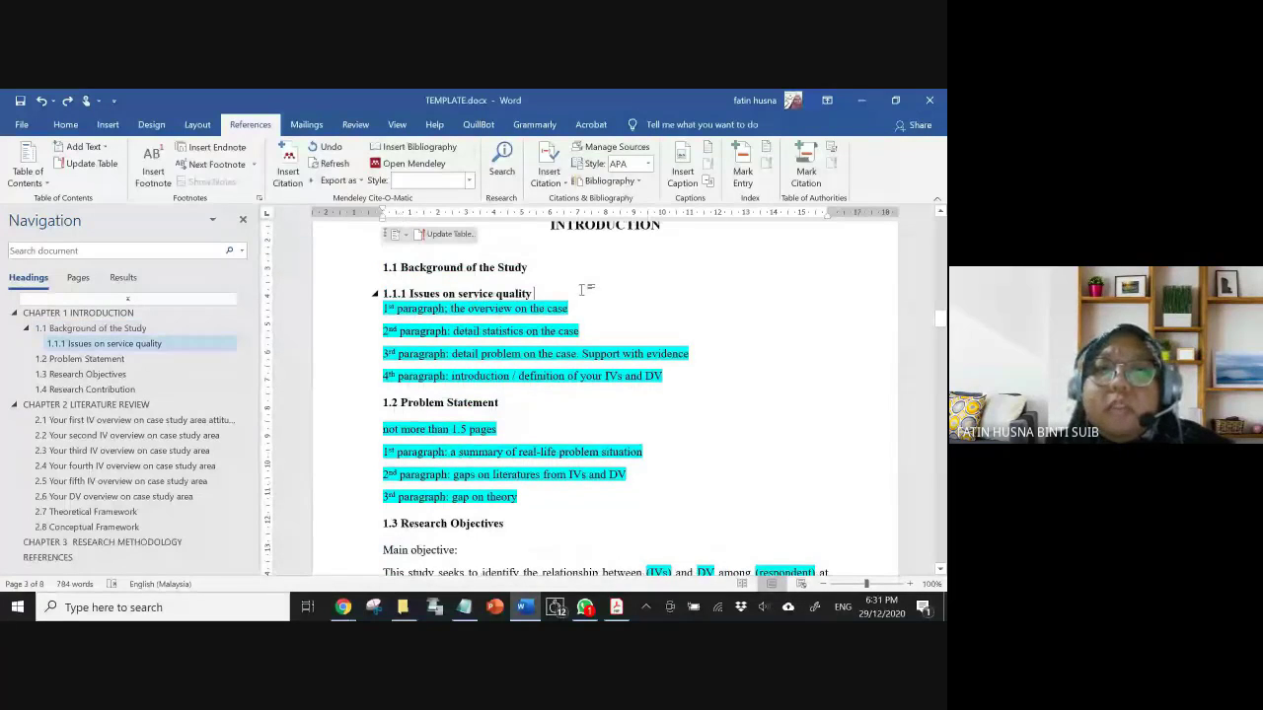
key("Return")
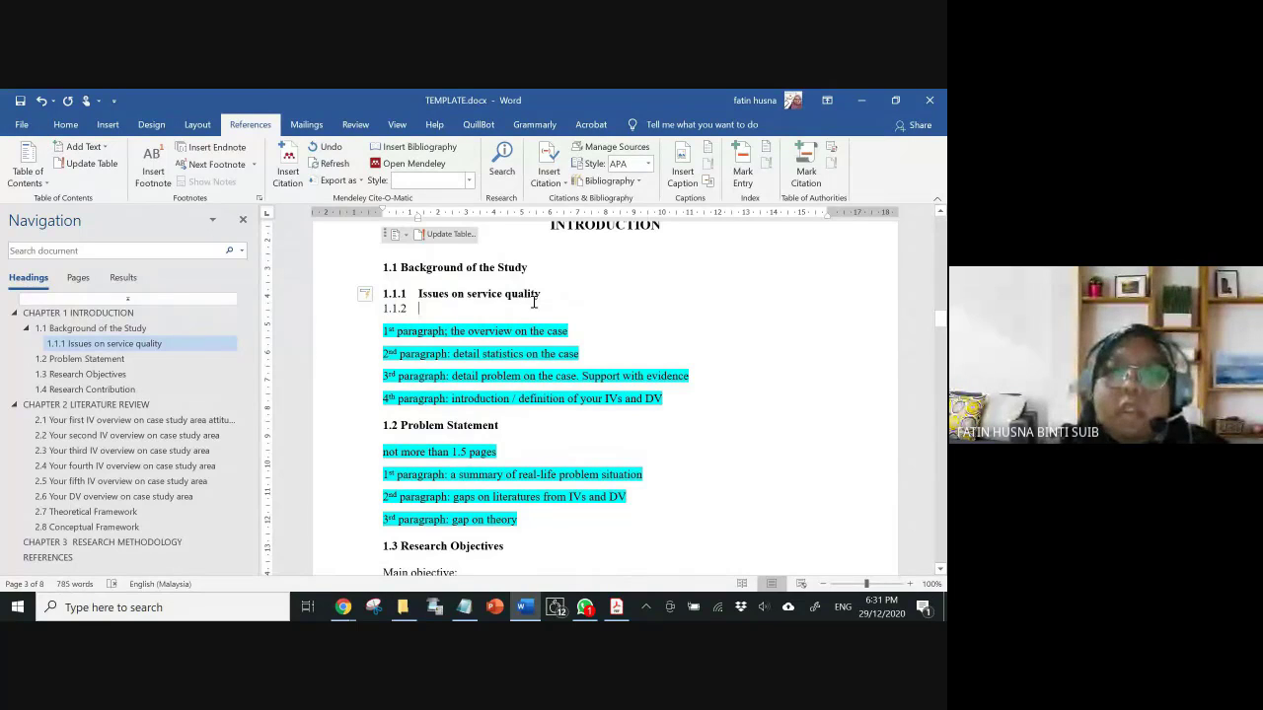
type("details sta")
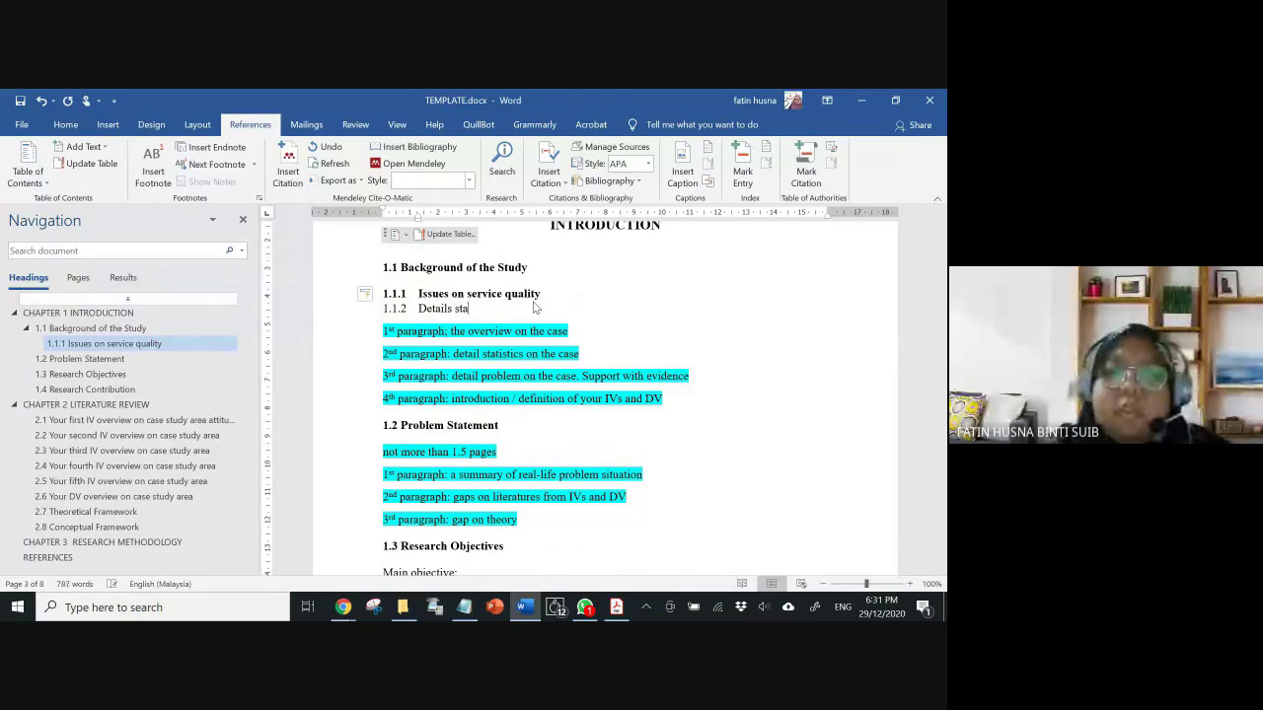
type("tistic")
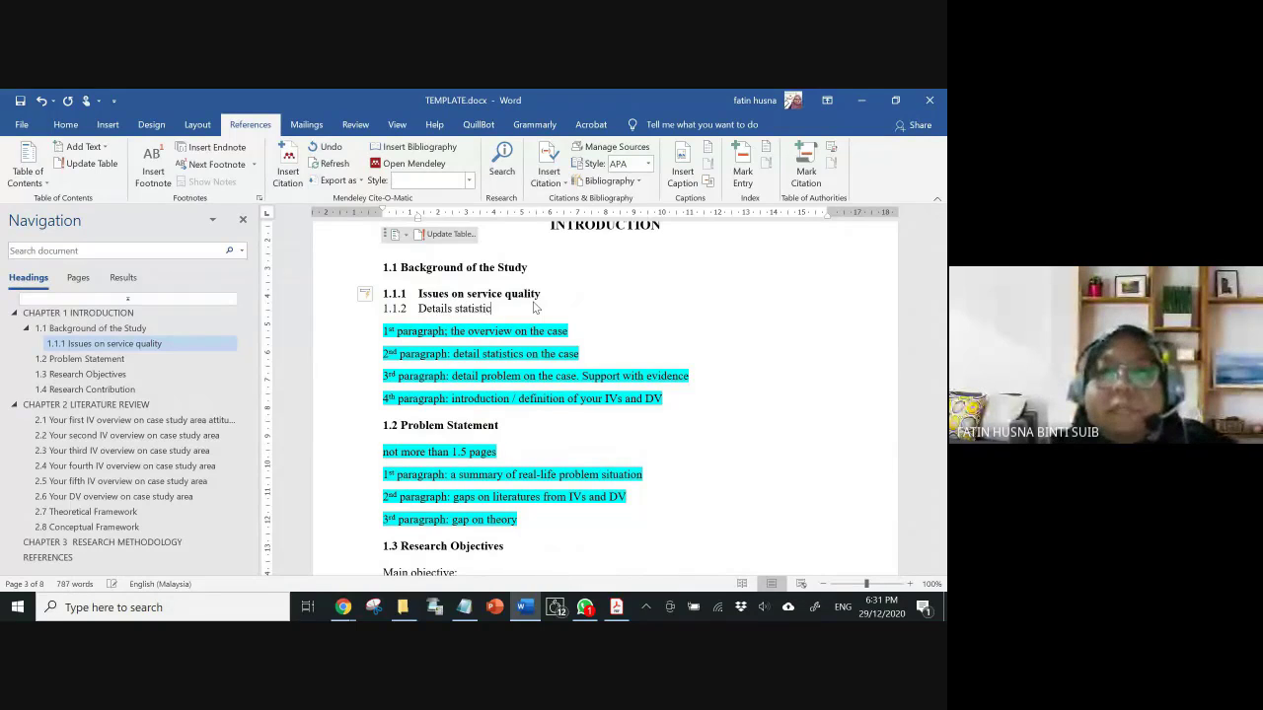
- Apply the Heading 3 style to the "Details statistic" line
left_click_drag(493, 309, 418, 309)
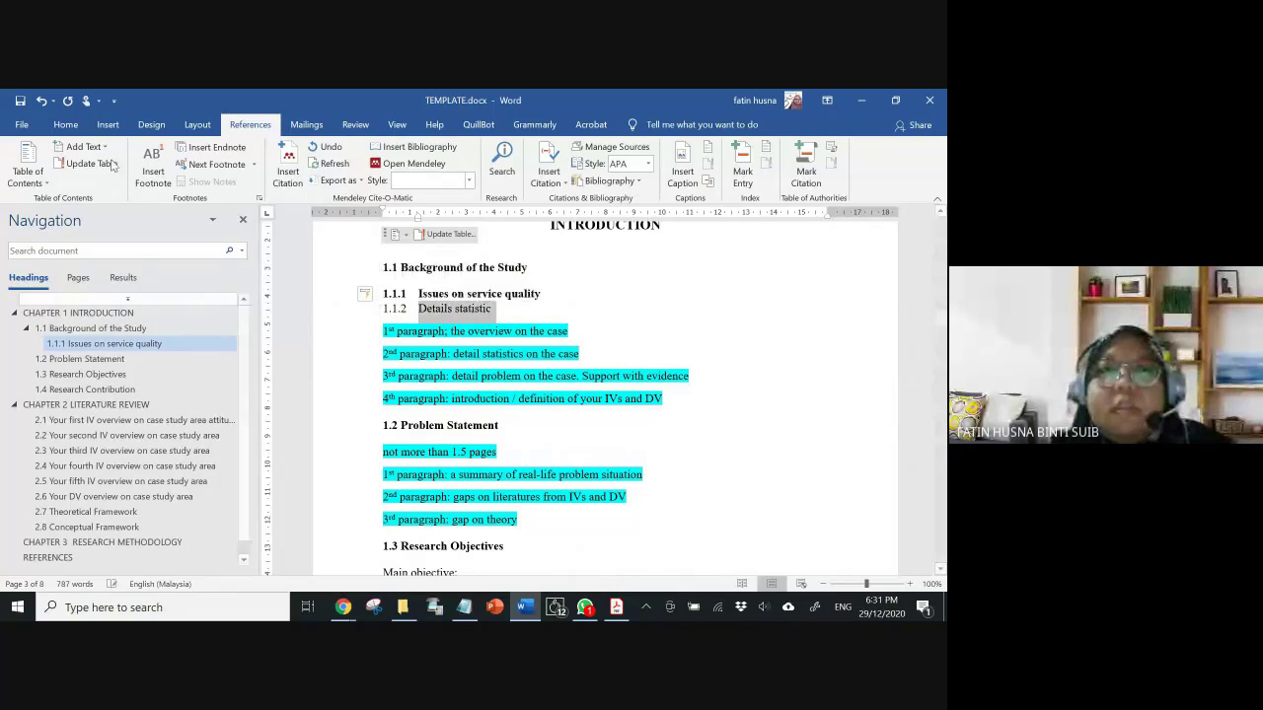
left_click(65, 124)
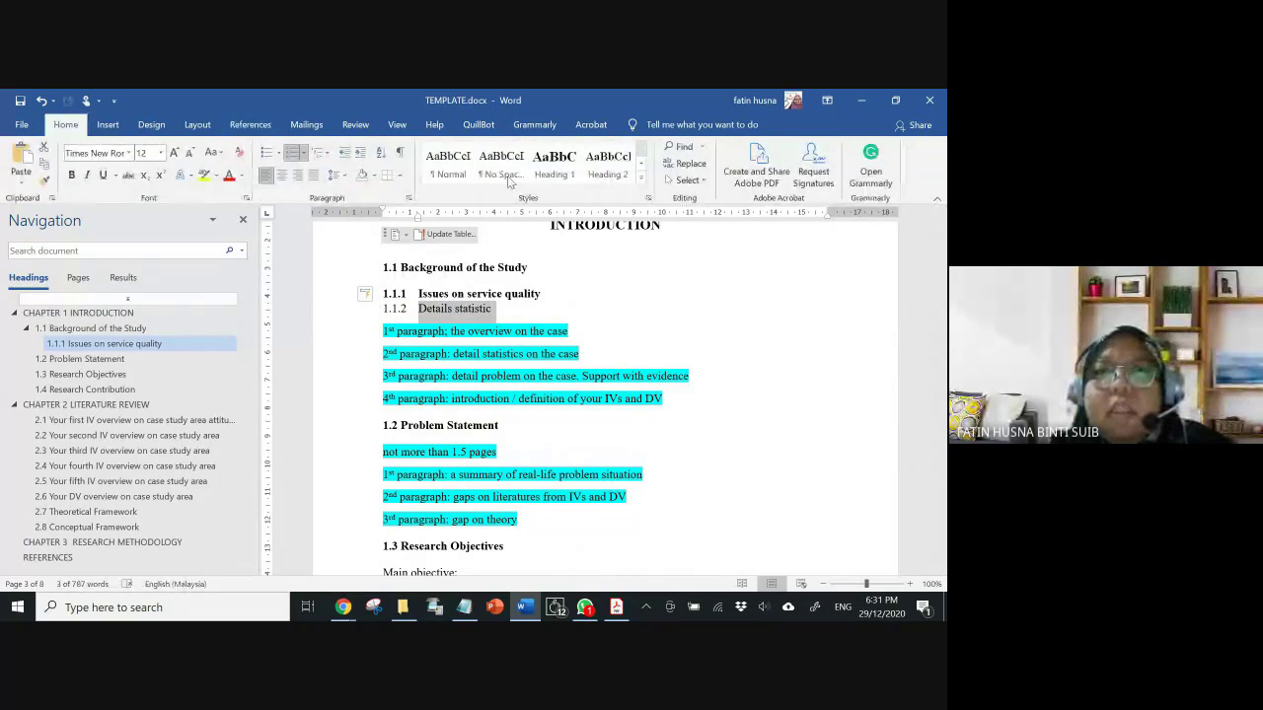
left_click(623, 178)
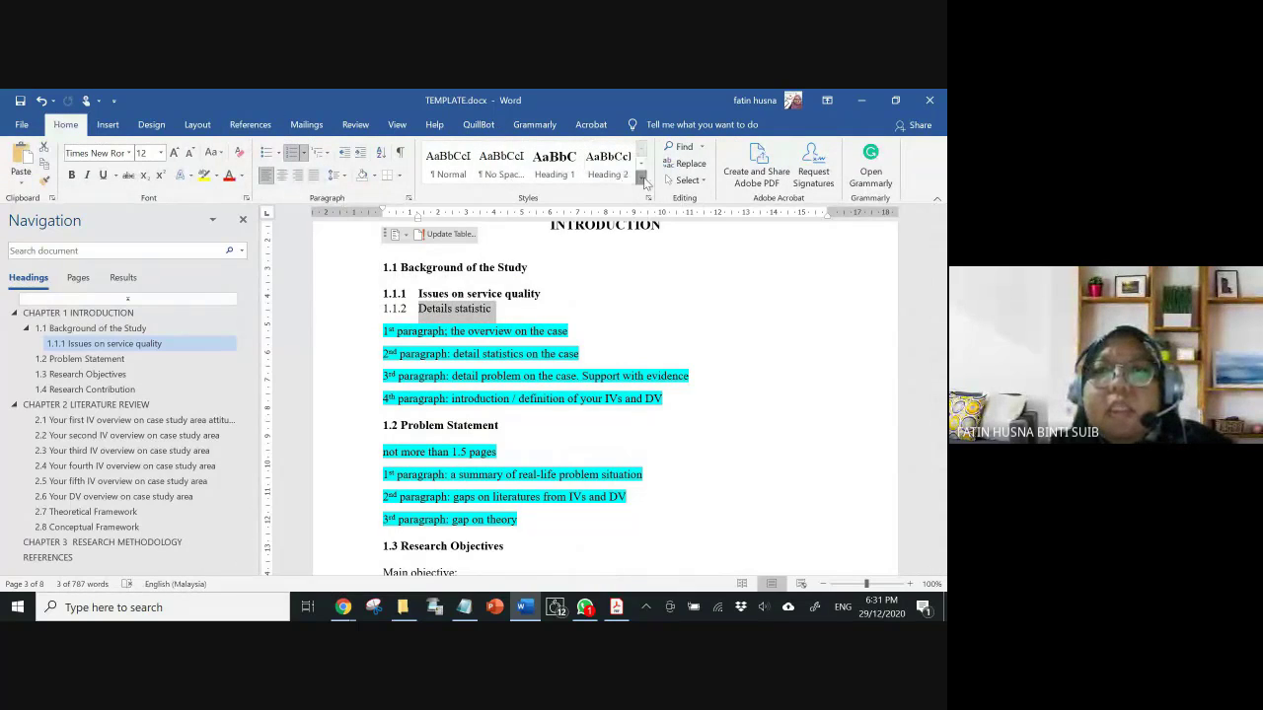
left_click(640, 178)
left_click(471, 207)
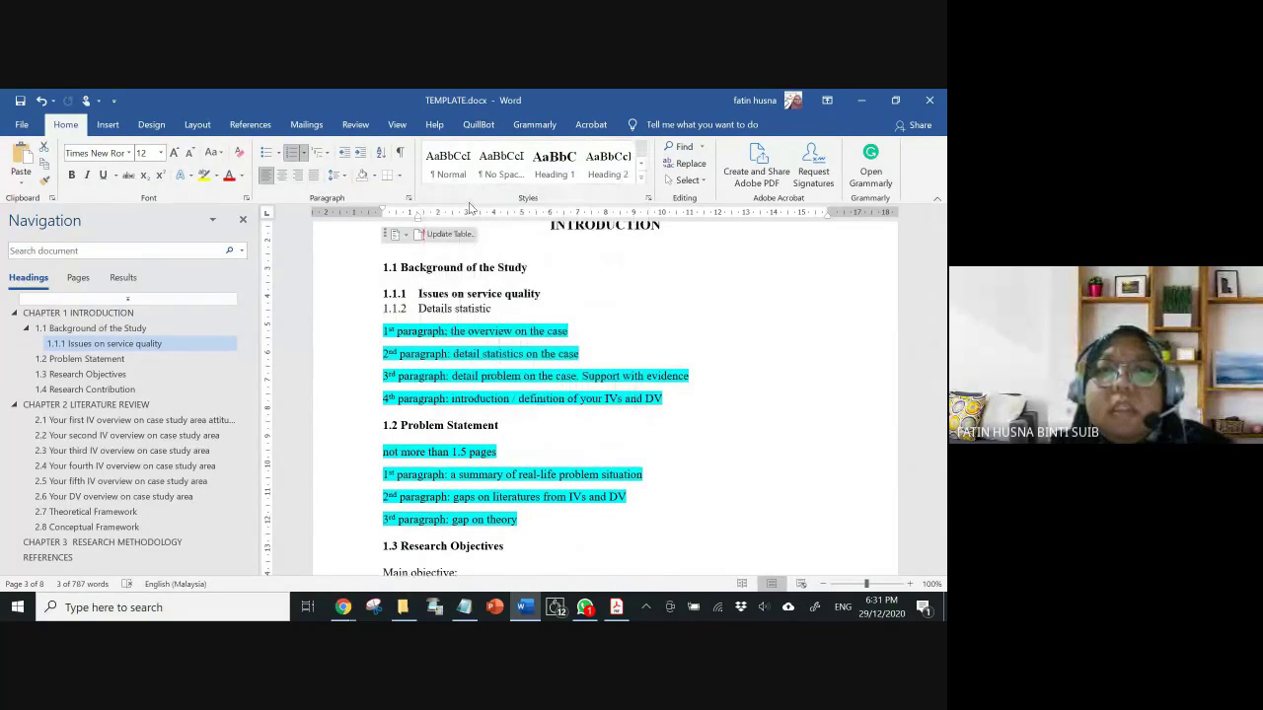
- Remove the automatic number from the "Details statistic" heading and enter 1.1.2 manually in front of it
left_click(393, 309)
key("BackSpace")
key("Home")
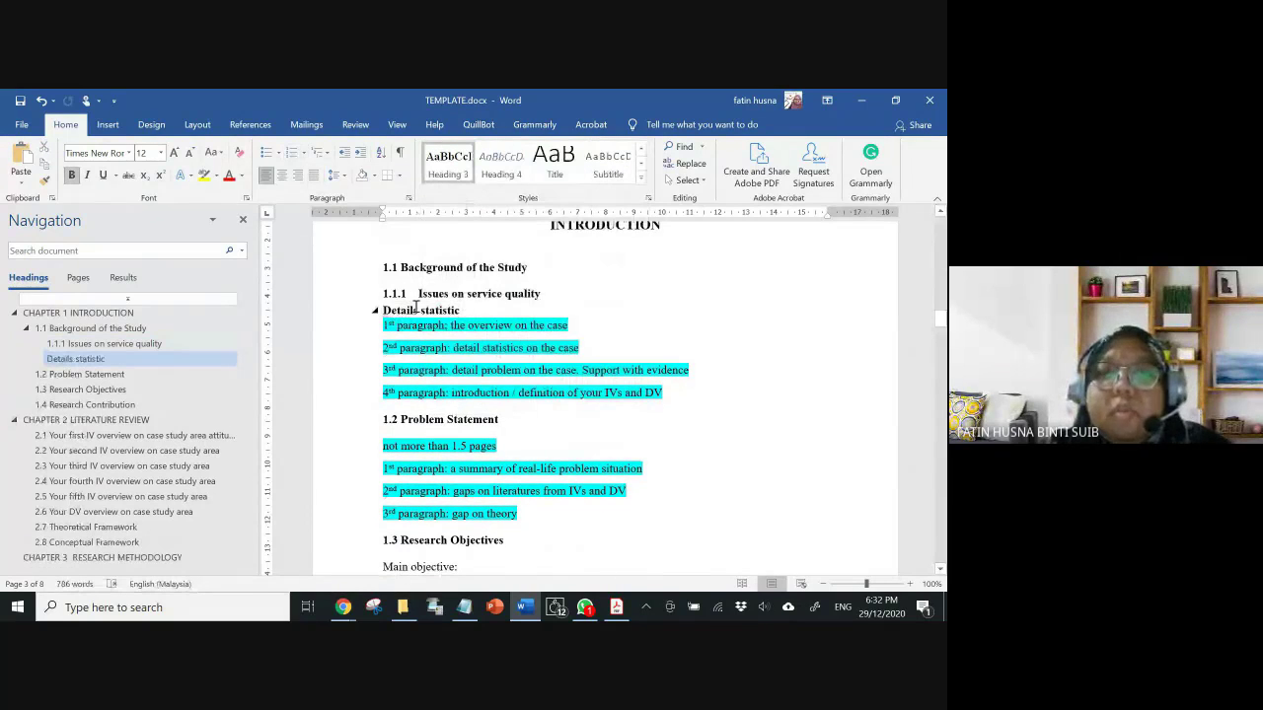
type("1.1")
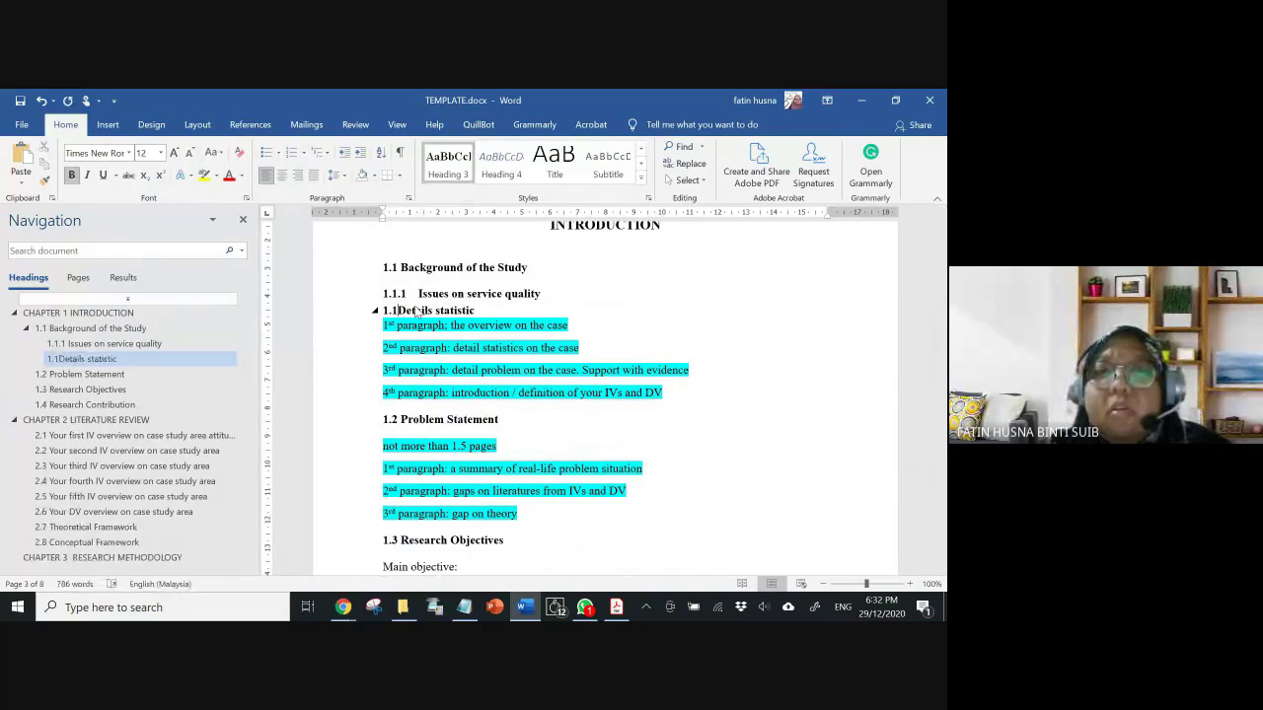
type(".2")
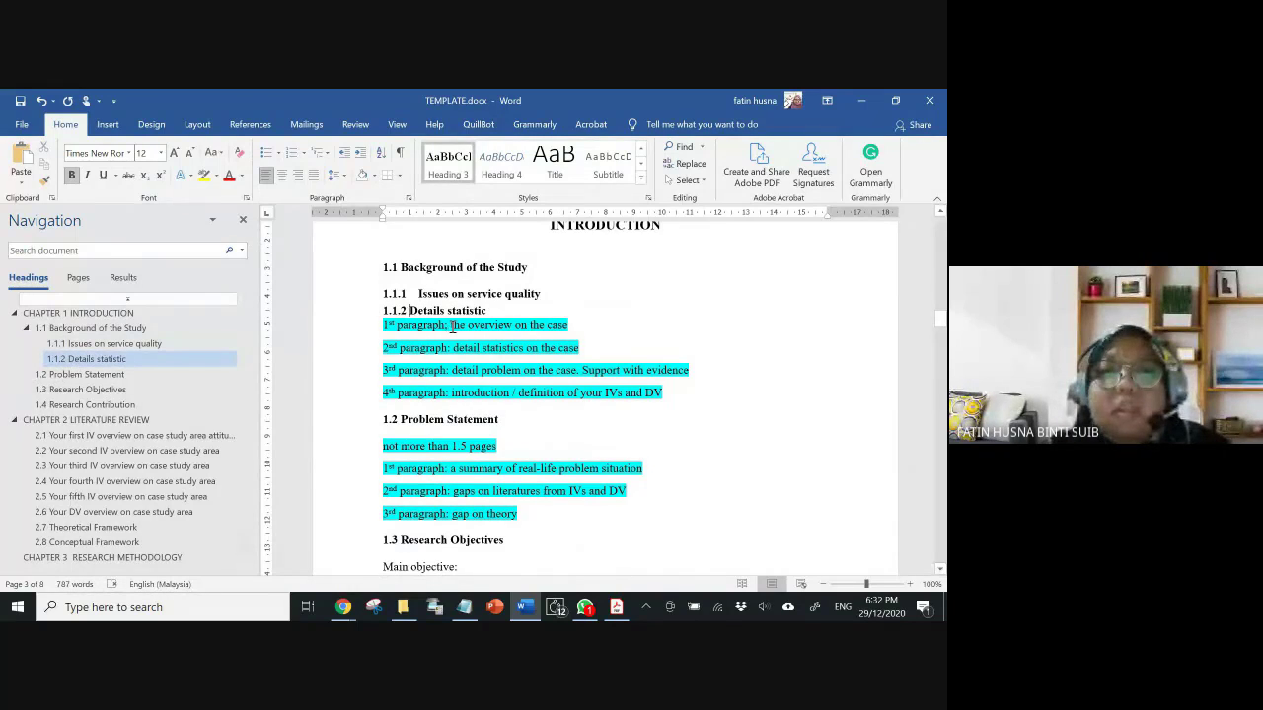
- Re-enter the number 1.1.1 for "Issues on service quality" and adjust the spacing after 1.1.2 to align both heading texts
left_click(418, 294)
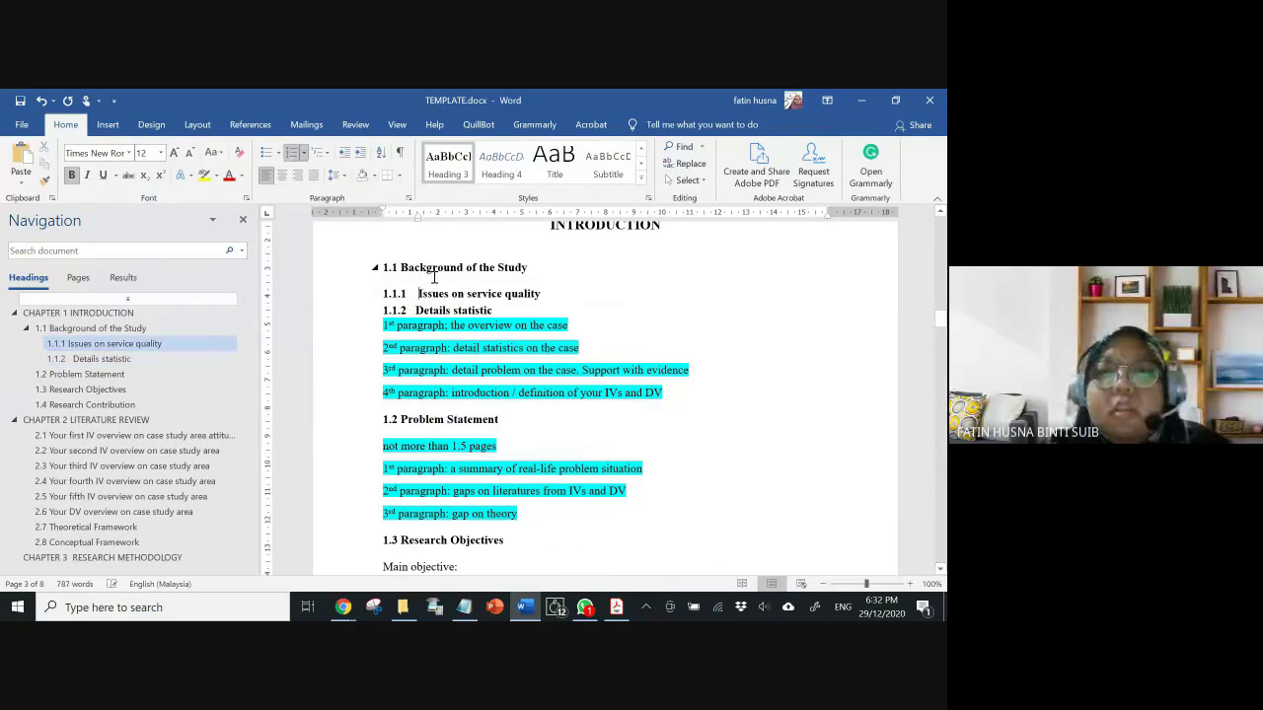
key("BackSpace")
key("BackSpace")
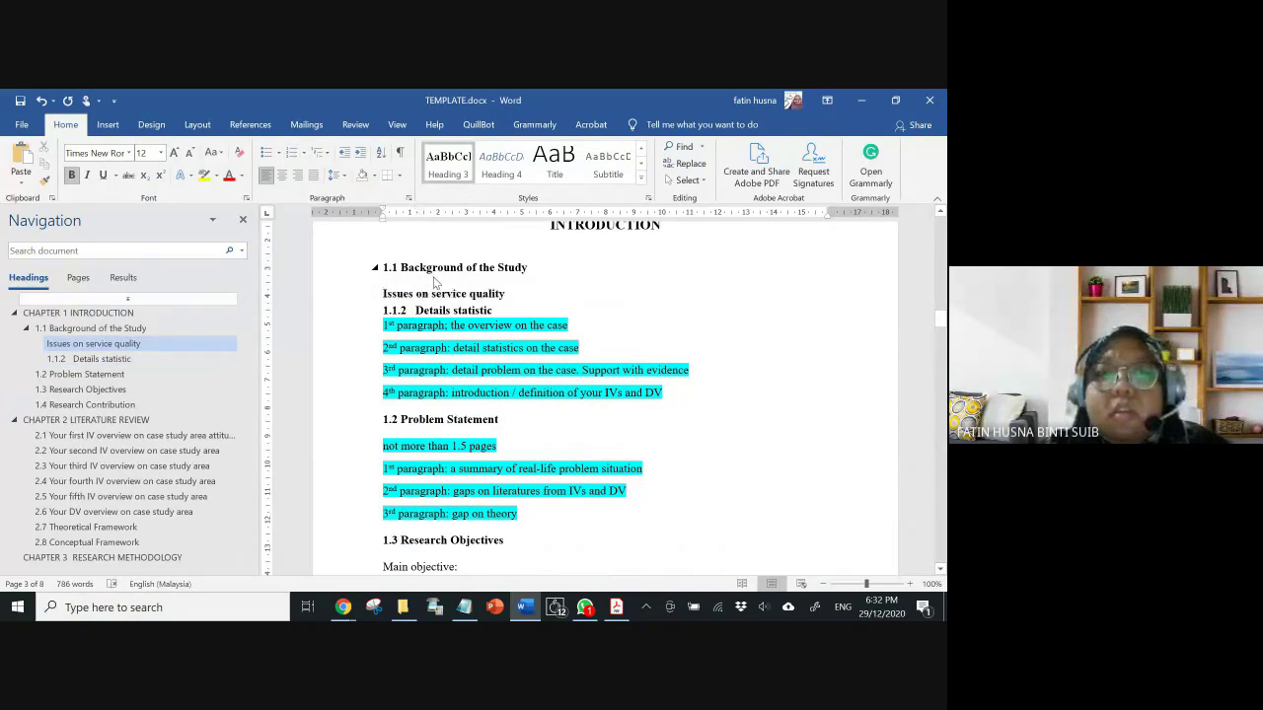
type("1.1.1")
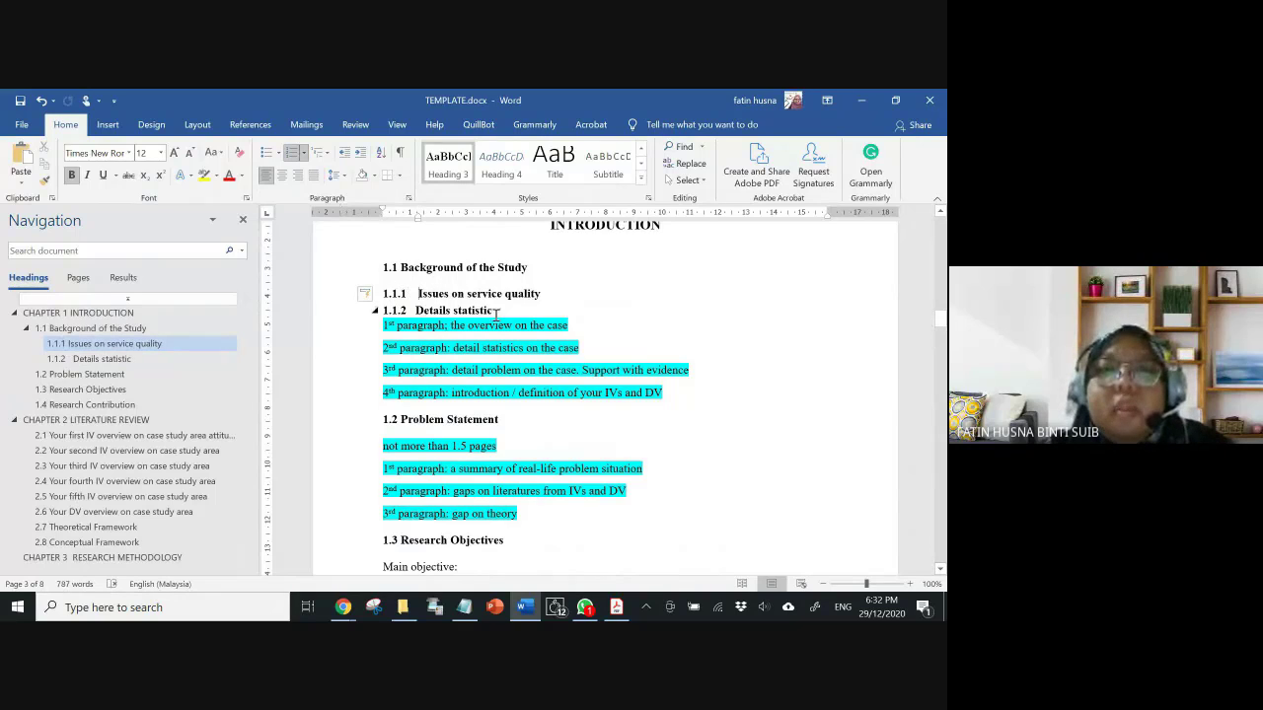
left_click(417, 311)
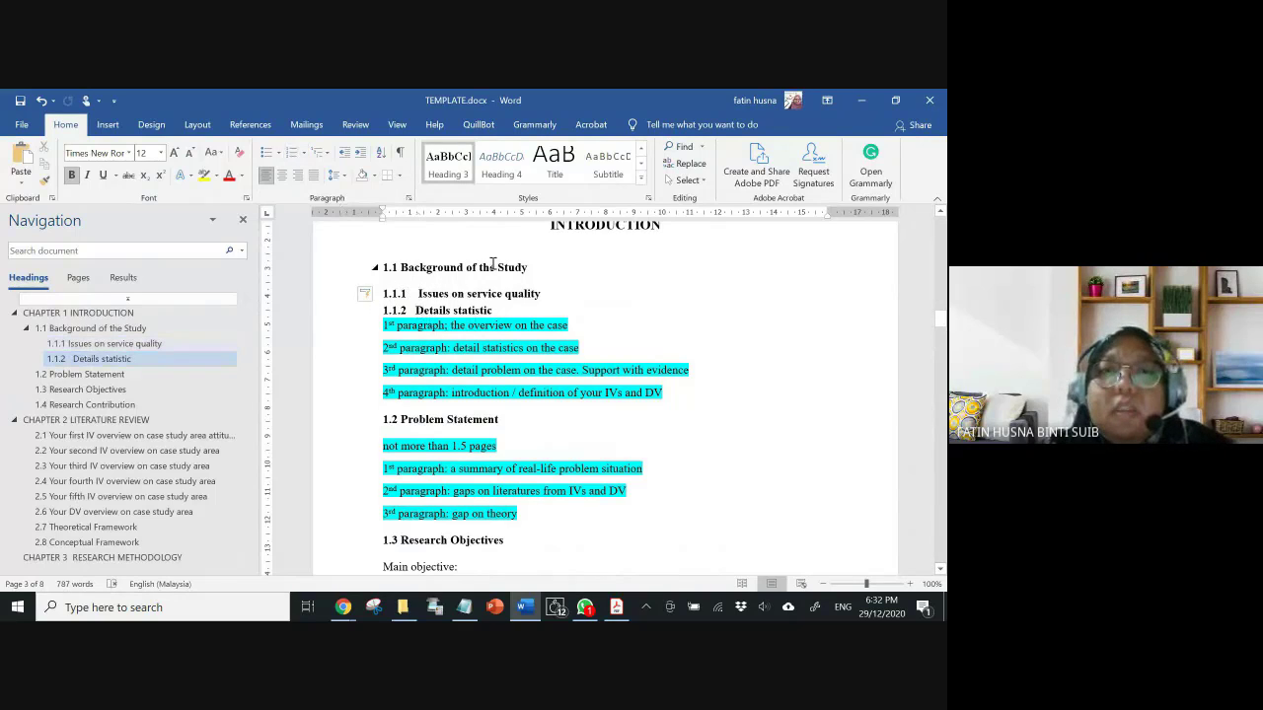
left_click(543, 309)
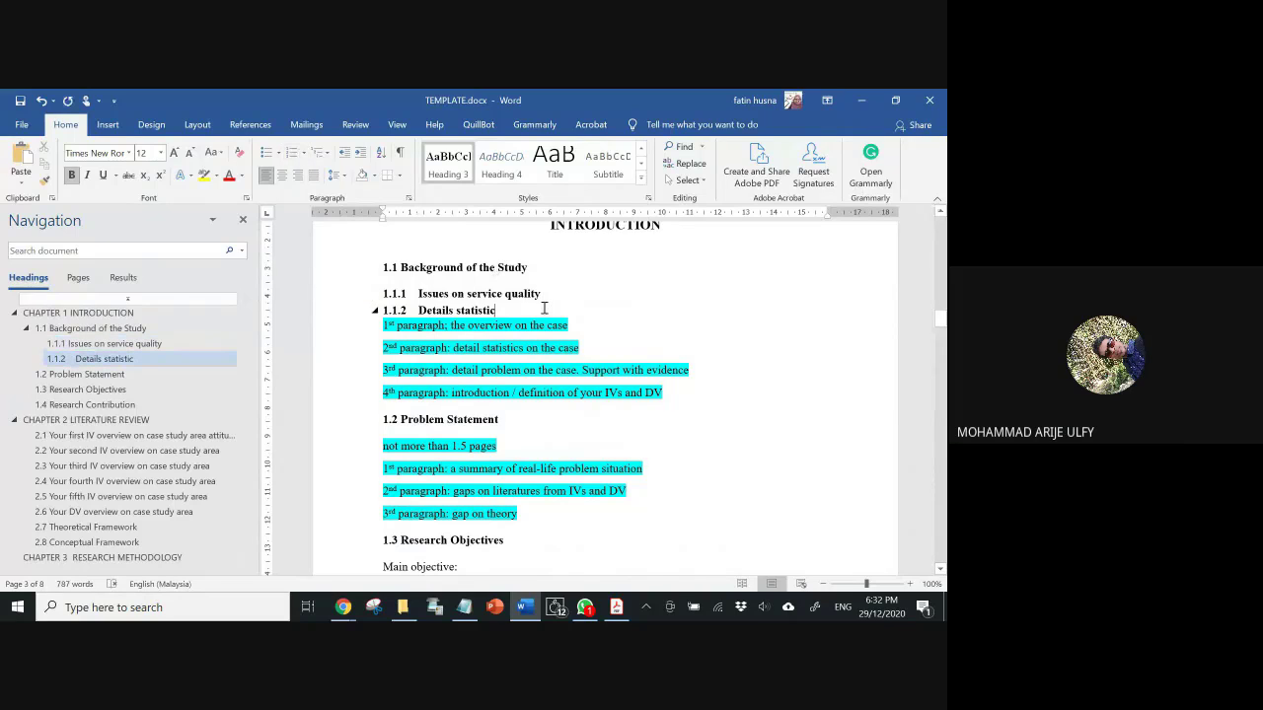
- Switch to Chrome to check the Google Meet participants, and return to the Word template
scroll(544, 309, "up", 1)
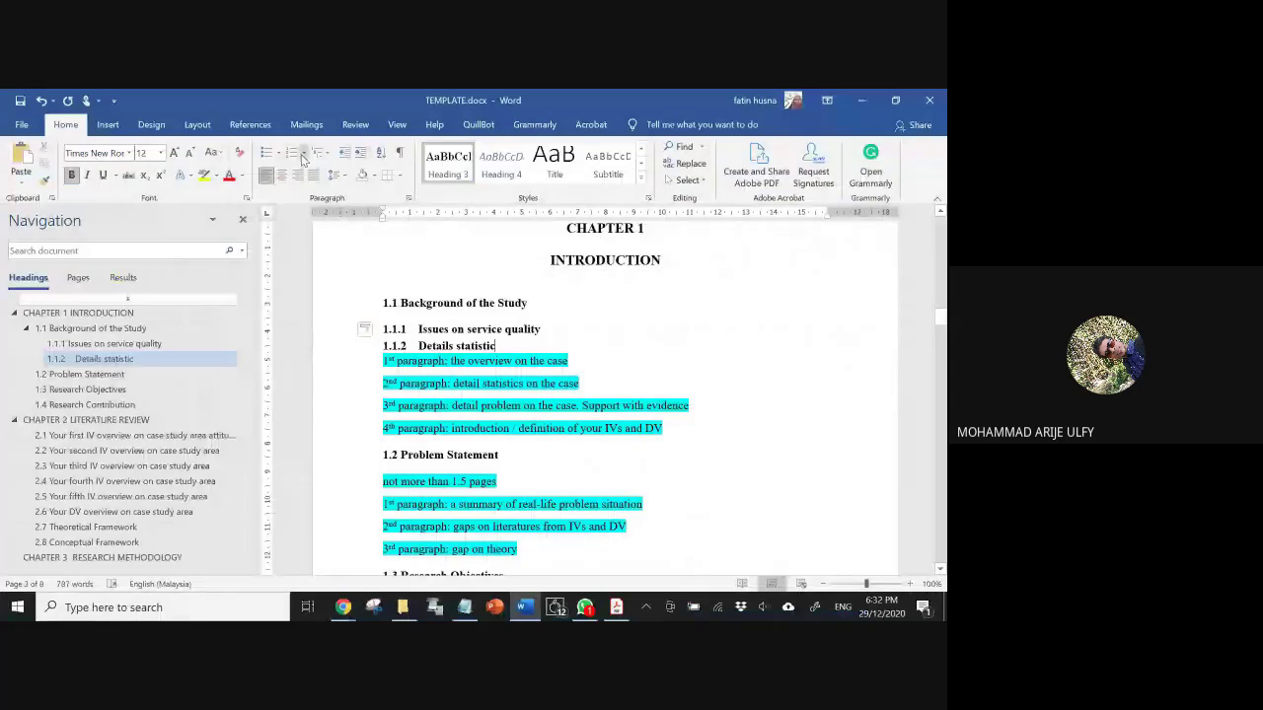
key("alt+Tab")
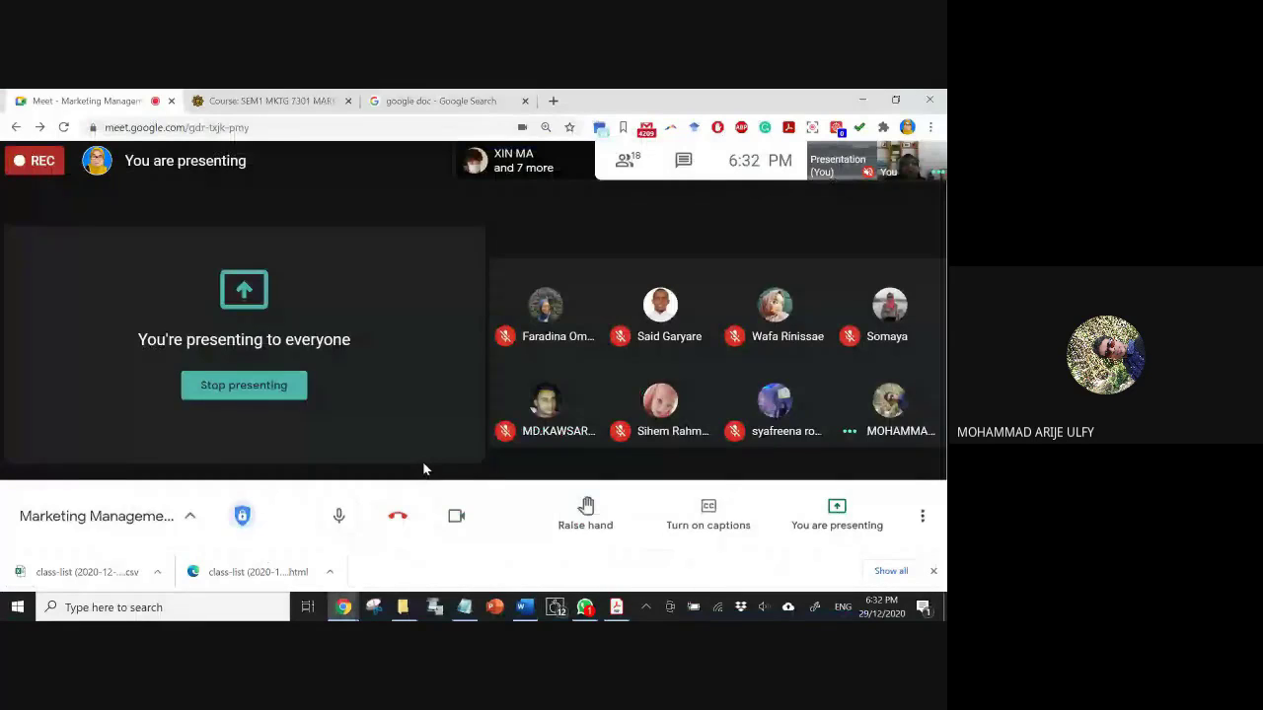
left_click(526, 604)
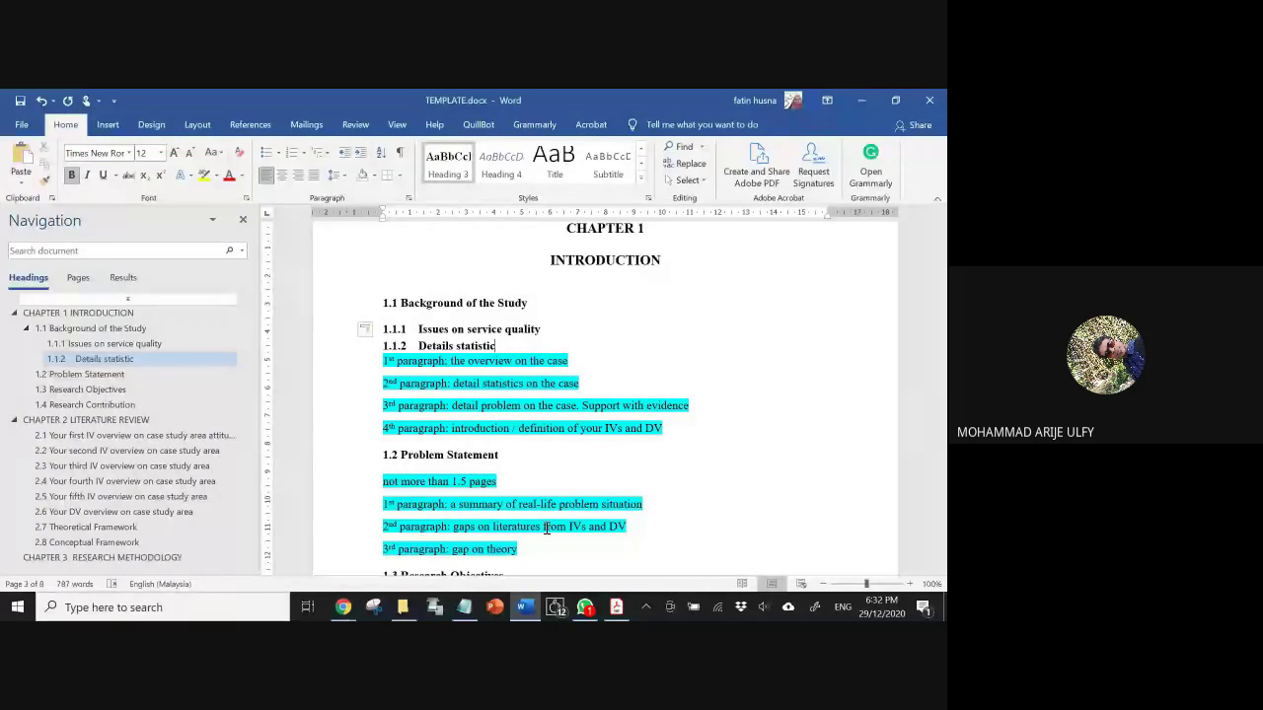
- Try to replace the automatic number of the "Research Objectives" heading with a manually entered one
left_click(528, 464)
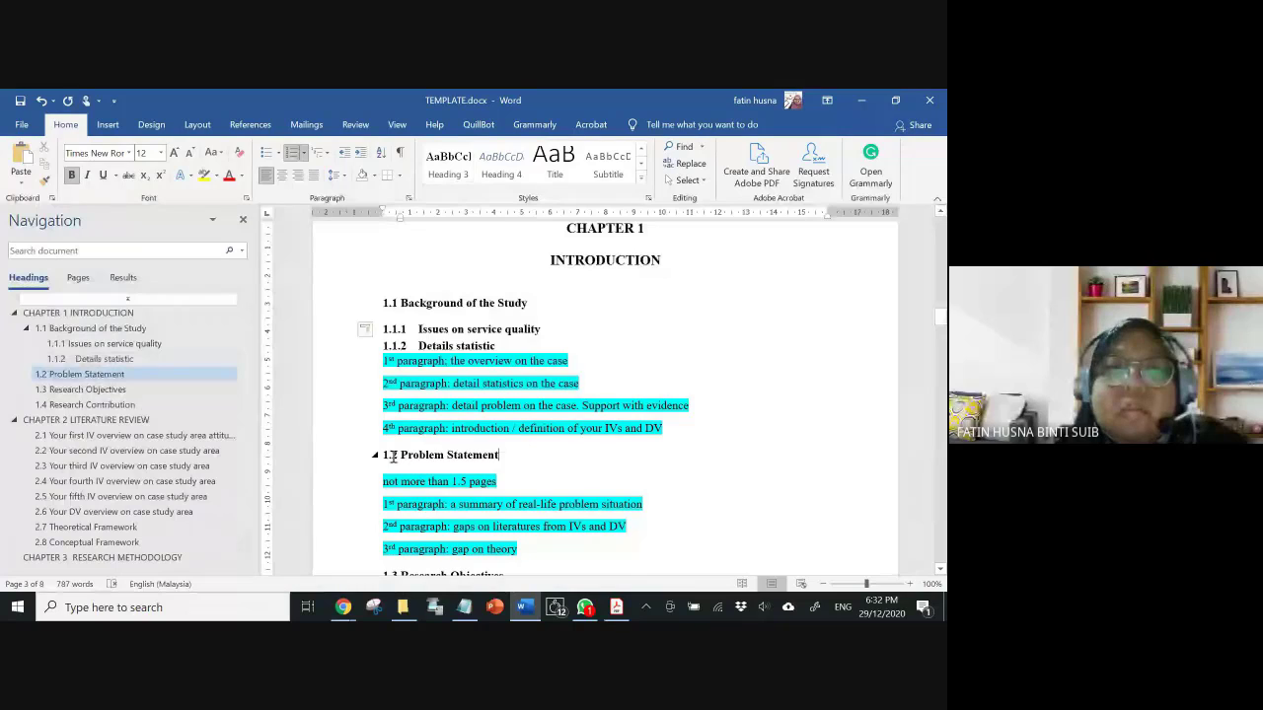
scroll(426, 453, "down", 4)
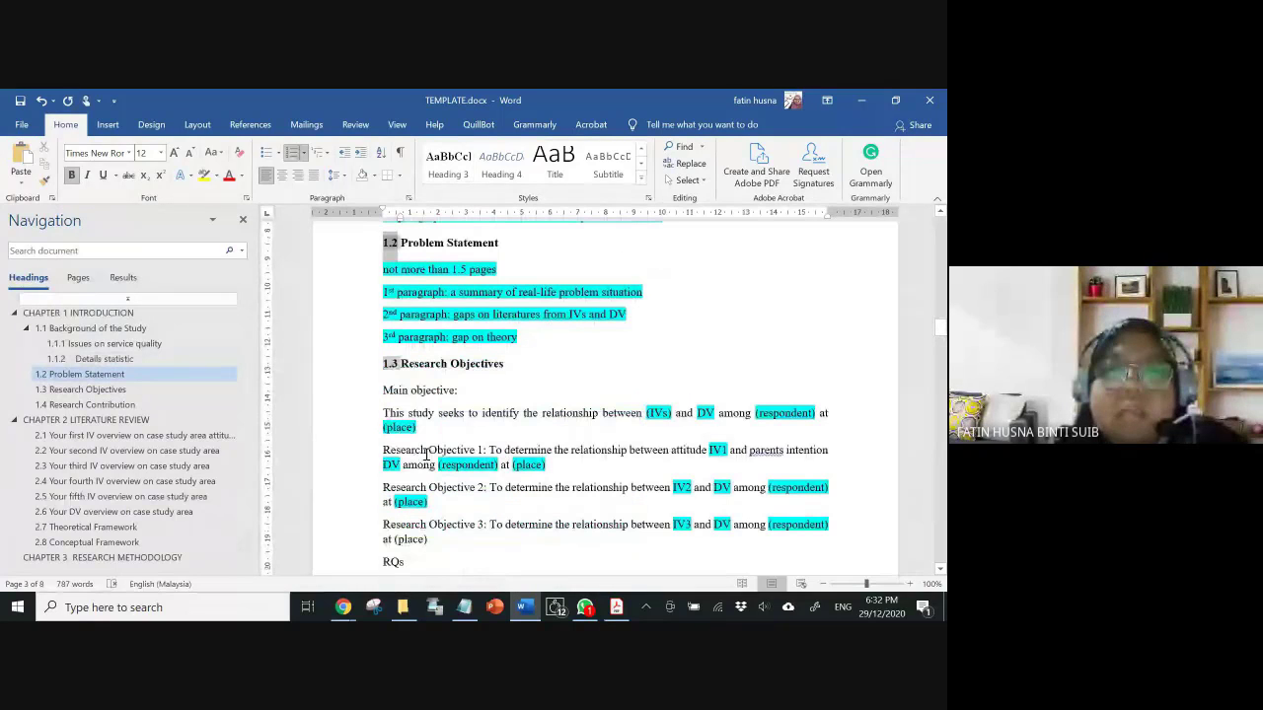
scroll(426, 453, "down", 5)
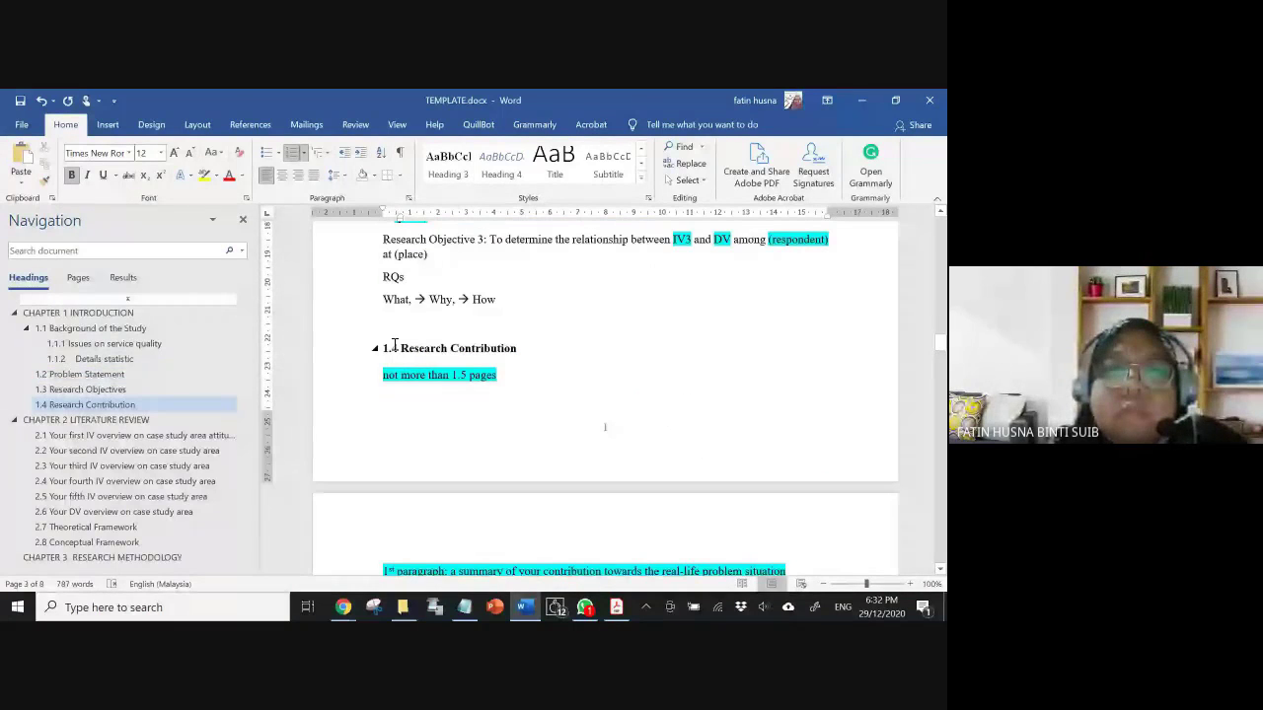
scroll(393, 345, "up", 4)
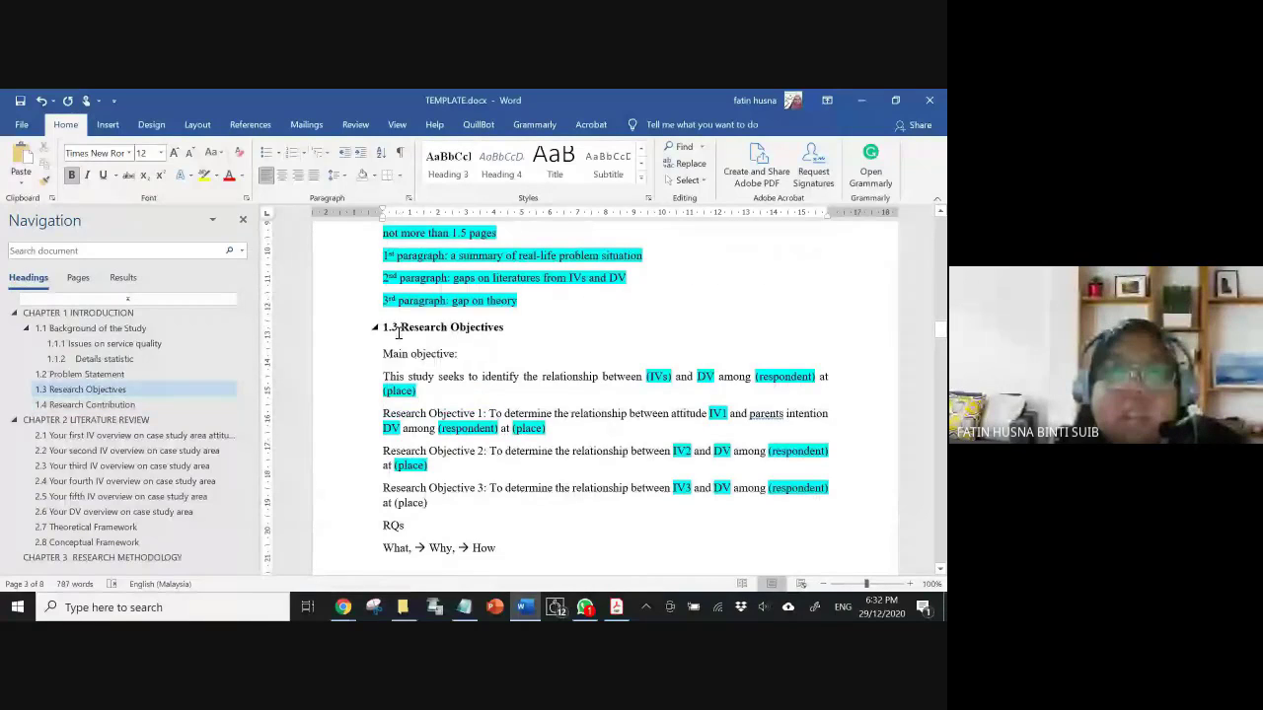
left_click(398, 331)
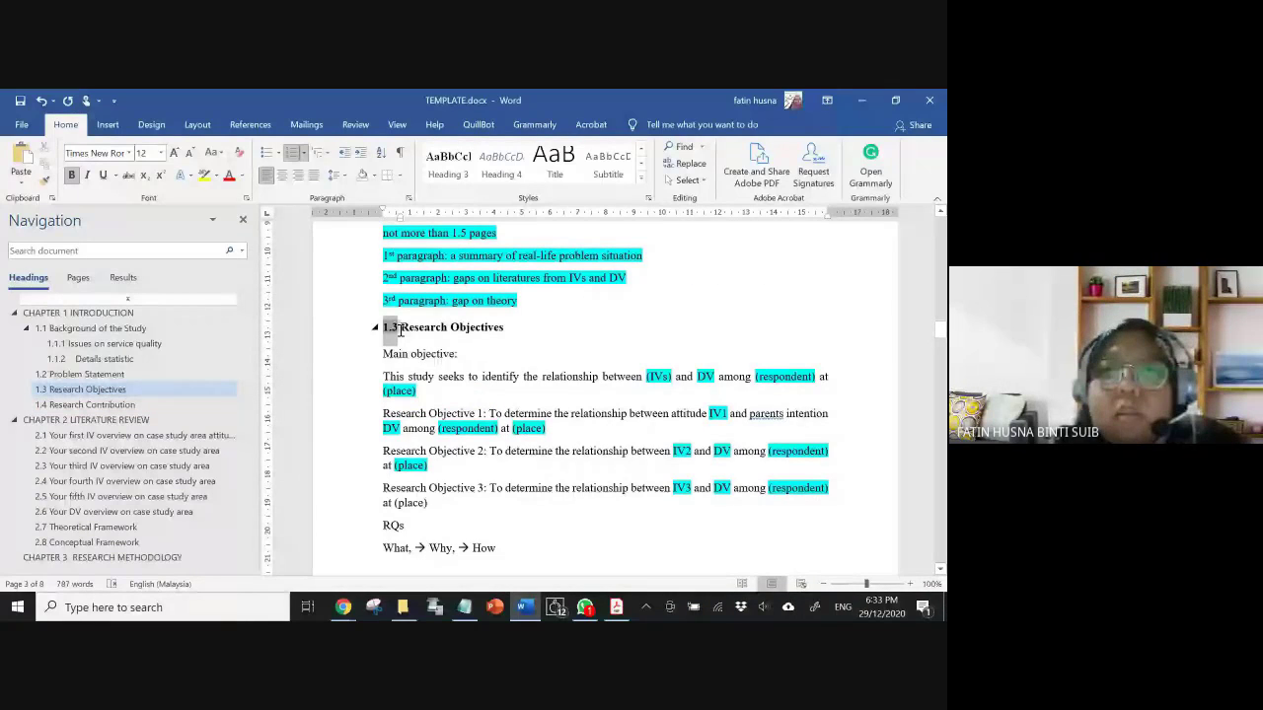
key("BackSpace")
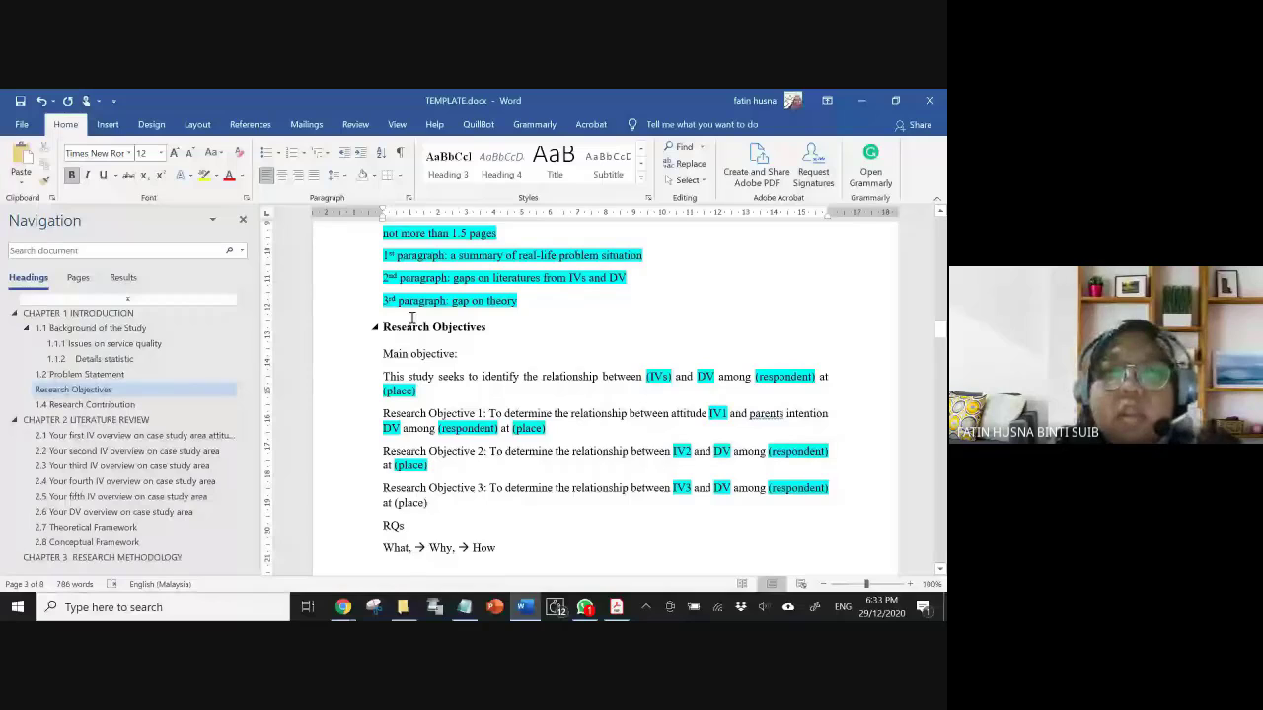
key("ctrl+z")
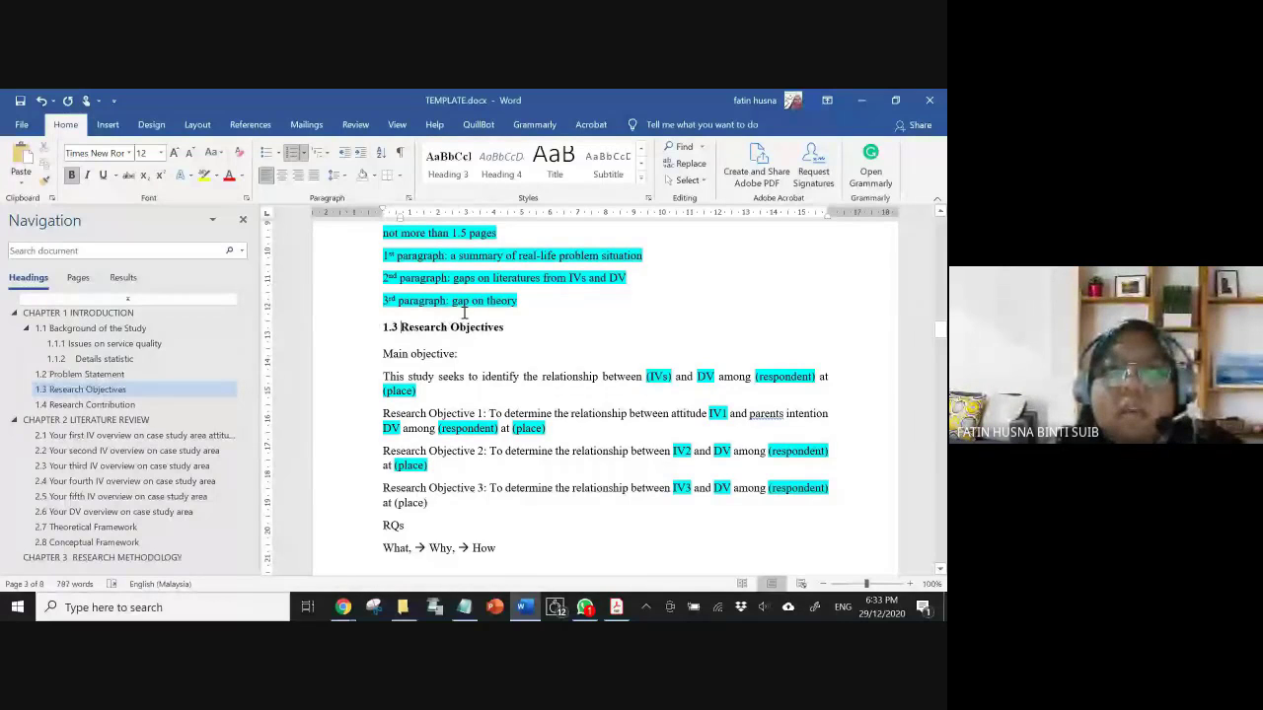
left_click(395, 326)
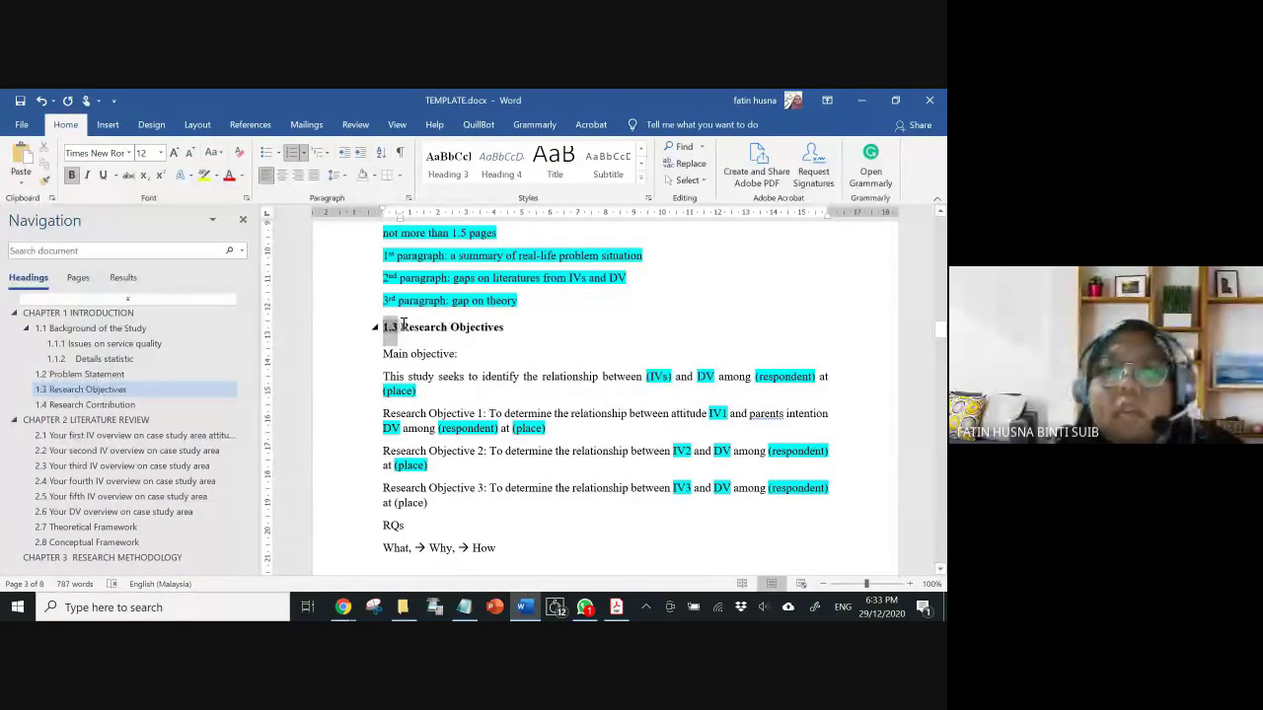
key("BackSpace")
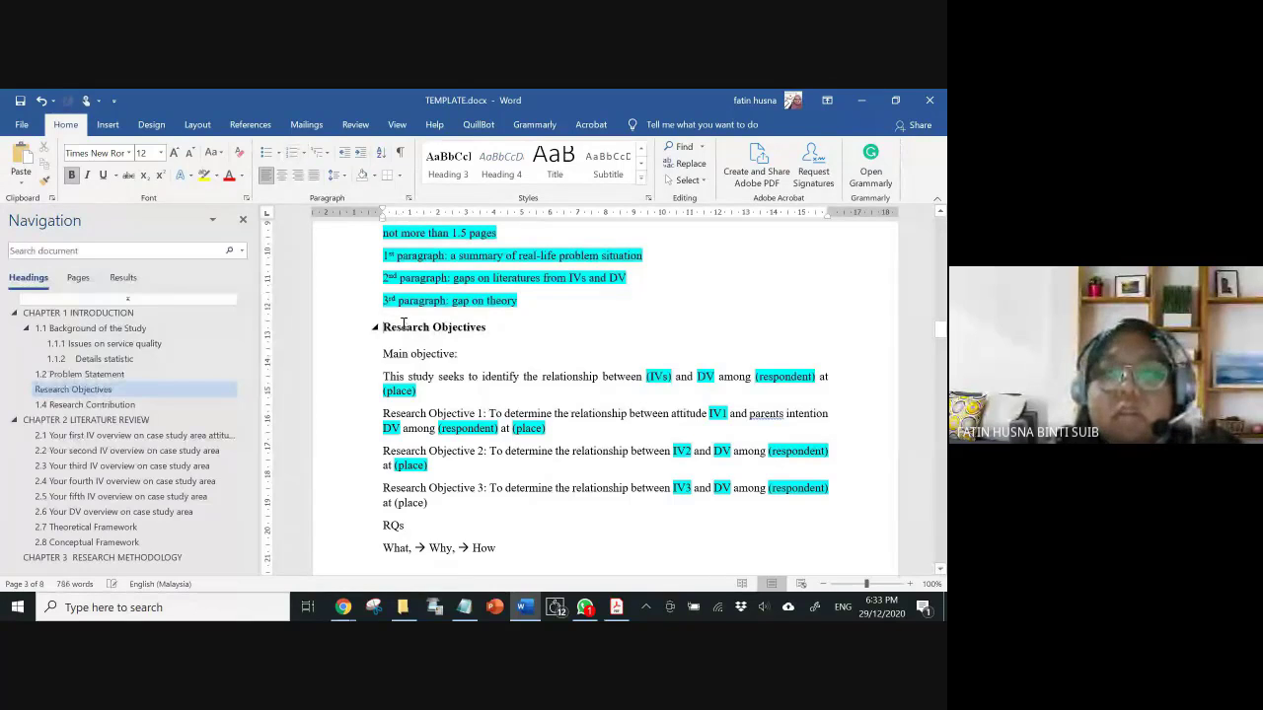
type("1.")
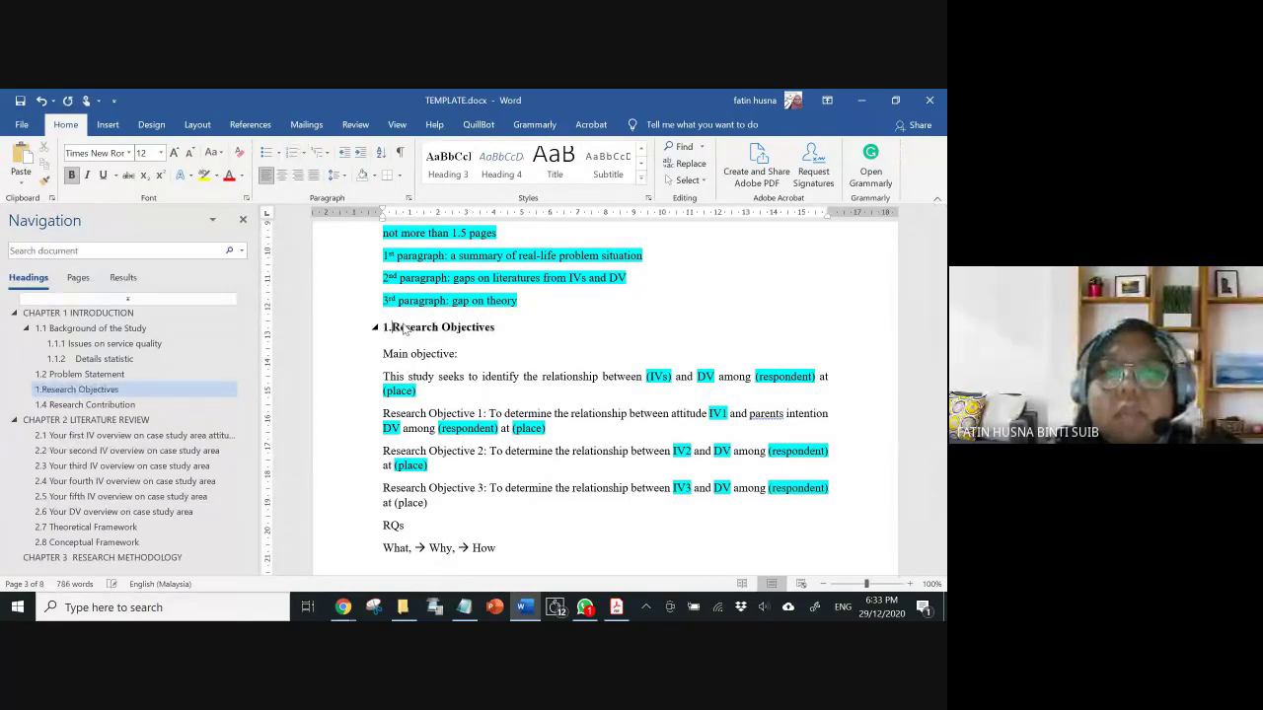
key("ctrl+z")
key("ctrl+z")
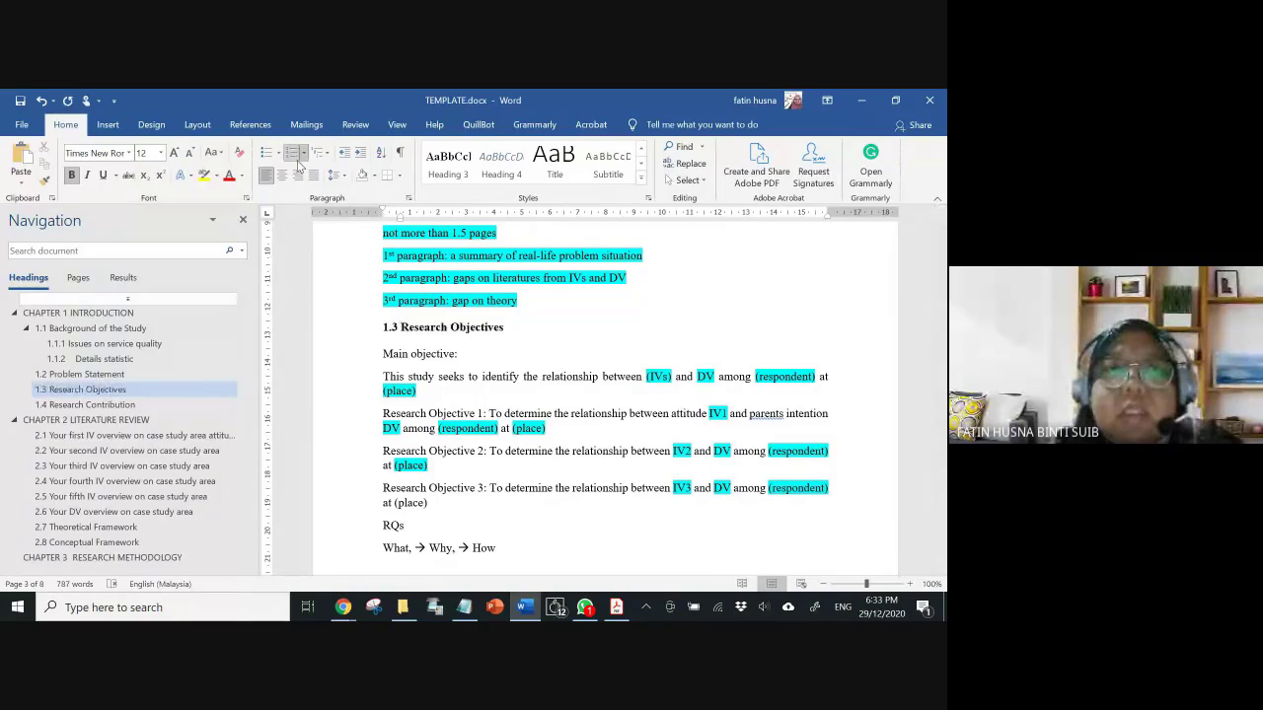
left_click(303, 153)
left_click(620, 382)
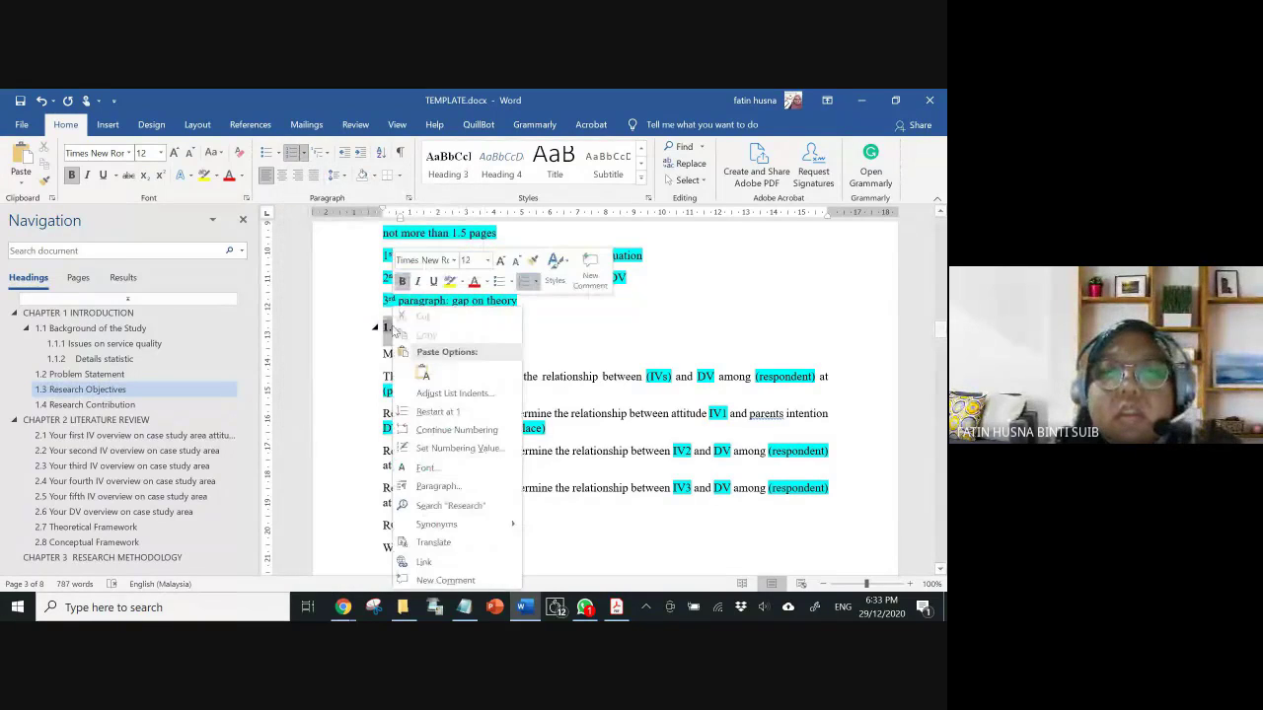
right_click(392, 330)
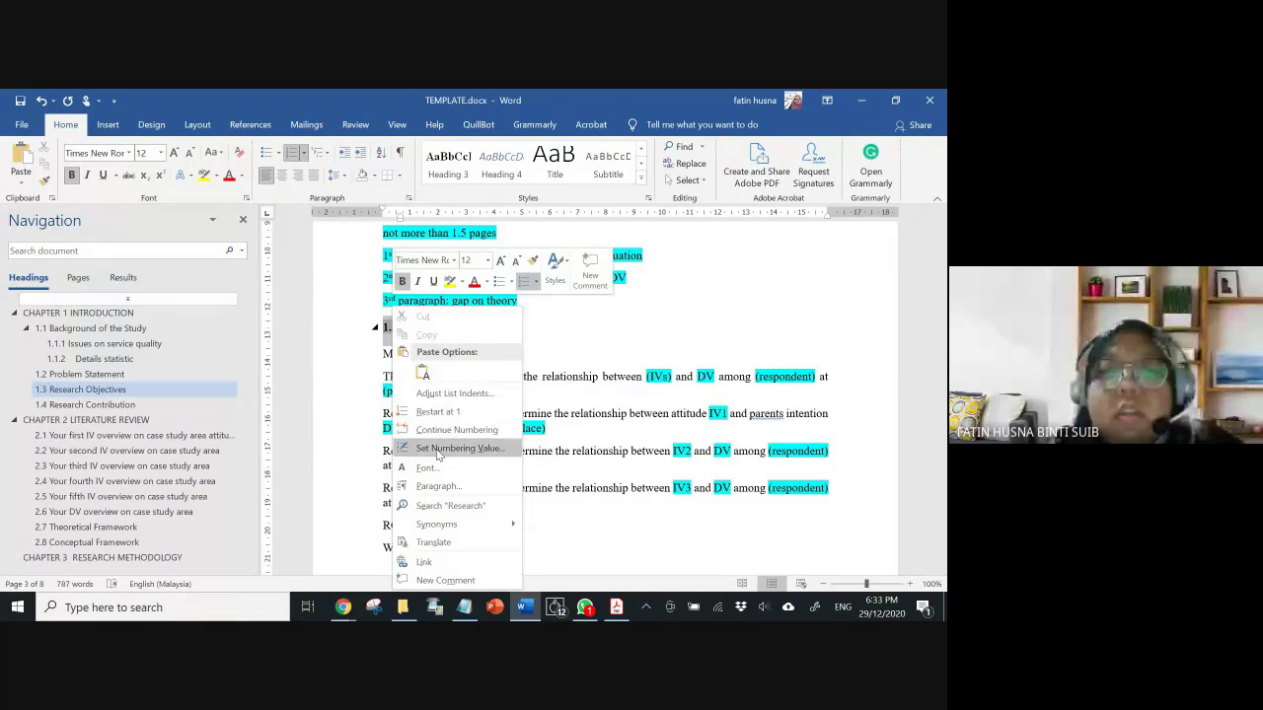
left_click(592, 442)
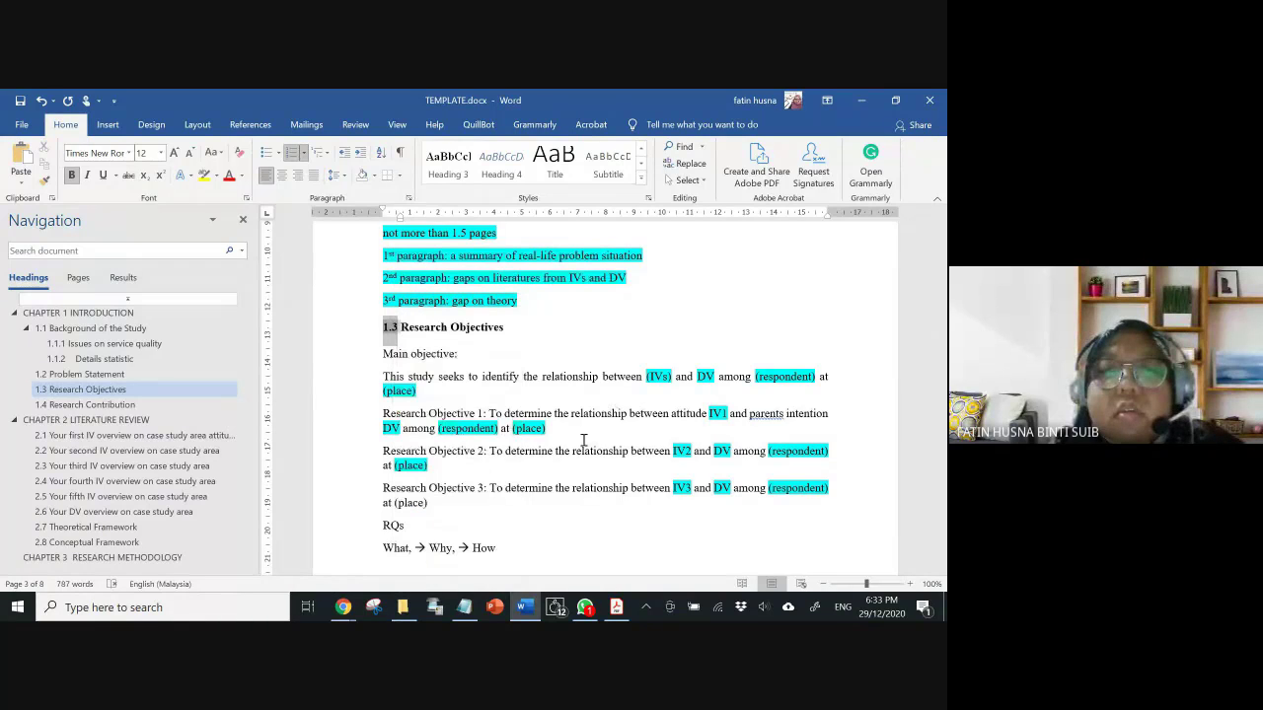
- Remove the automatic number from the "Research Objectives" heading and enter 1.3 manually in front of it
key("BackSpace")
key("BackSpace")
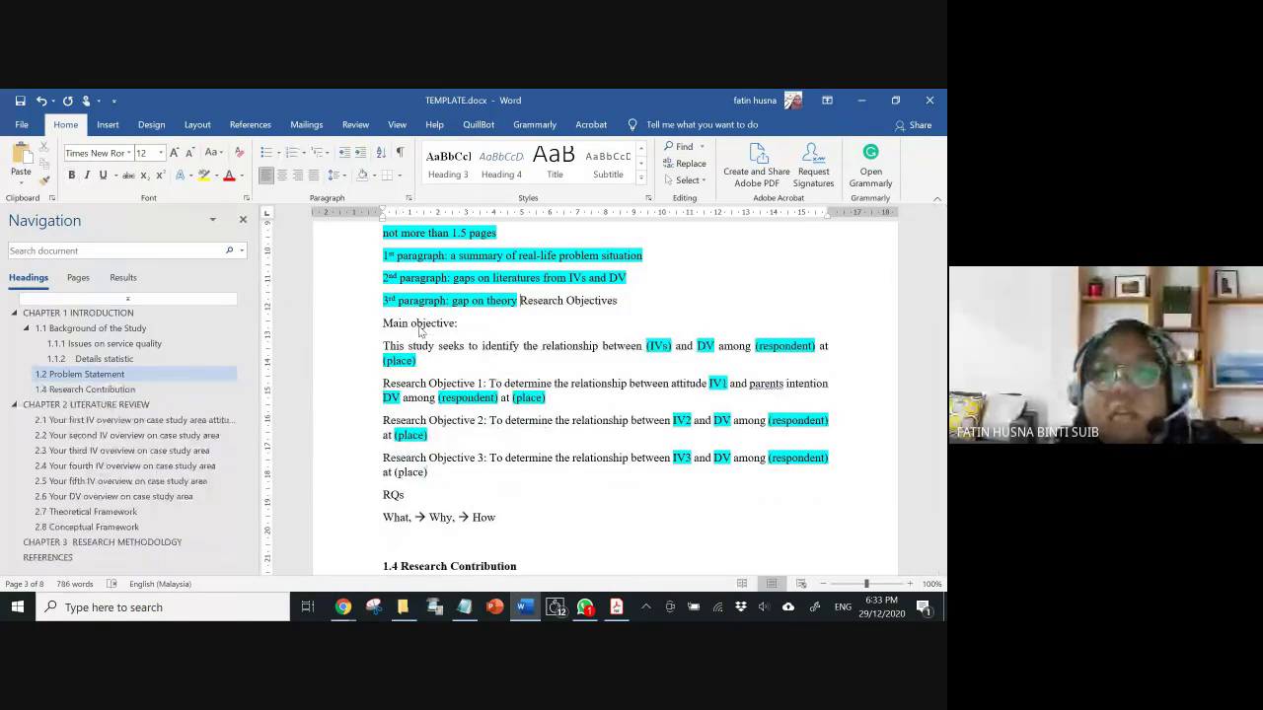
type("1.3")
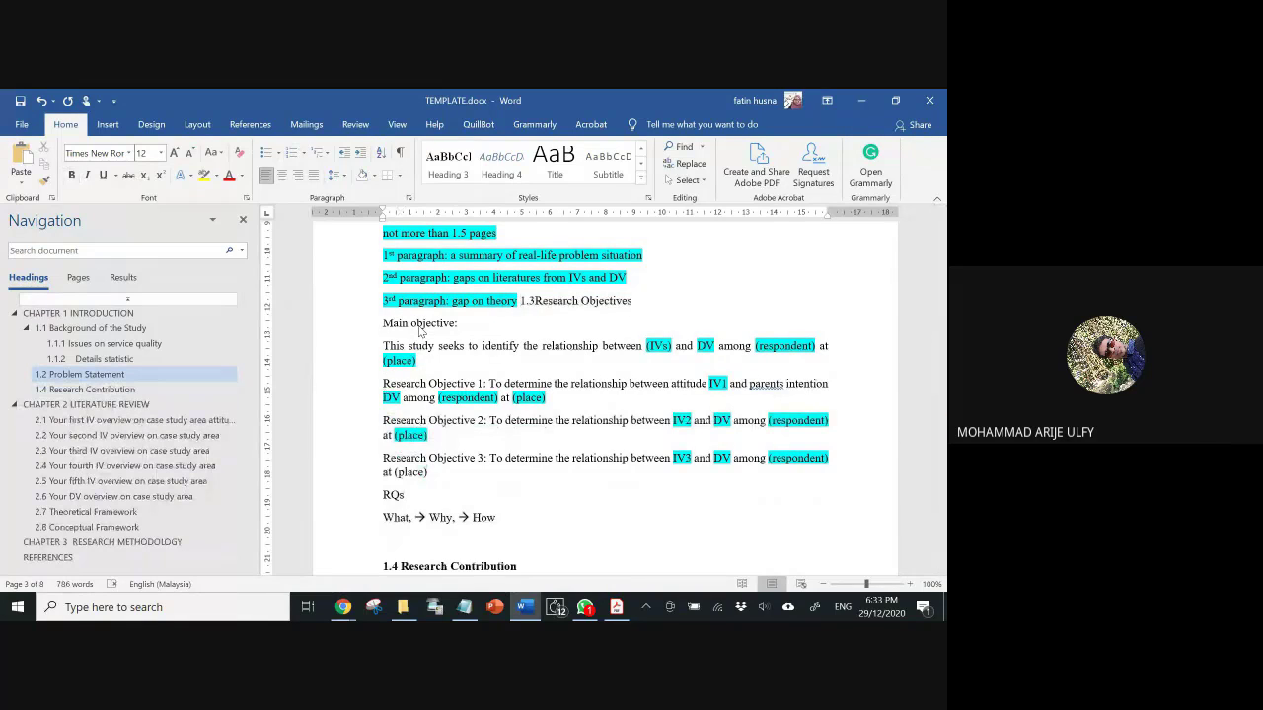
- Try to apply the Heading 2 style to the line where "1.3 Research Objectives" follows the "gap on theory" text
left_click(641, 176)
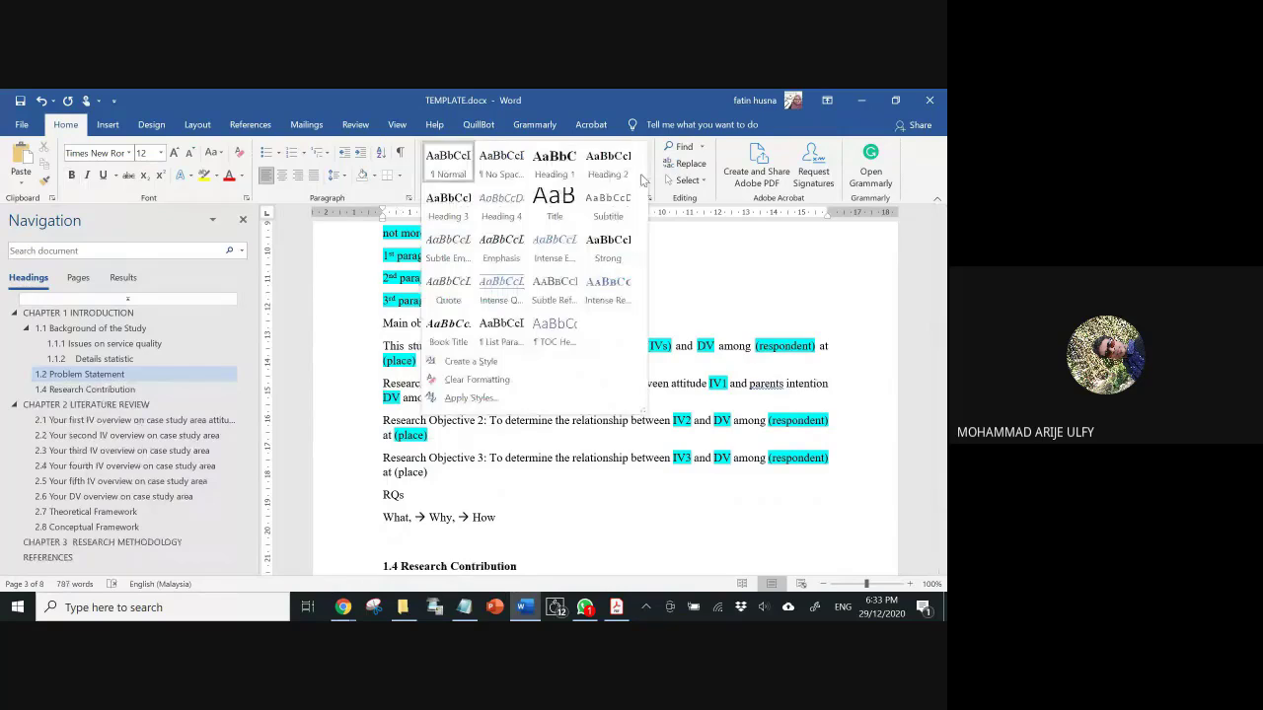
left_click(610, 166)
key("ctrl+z")
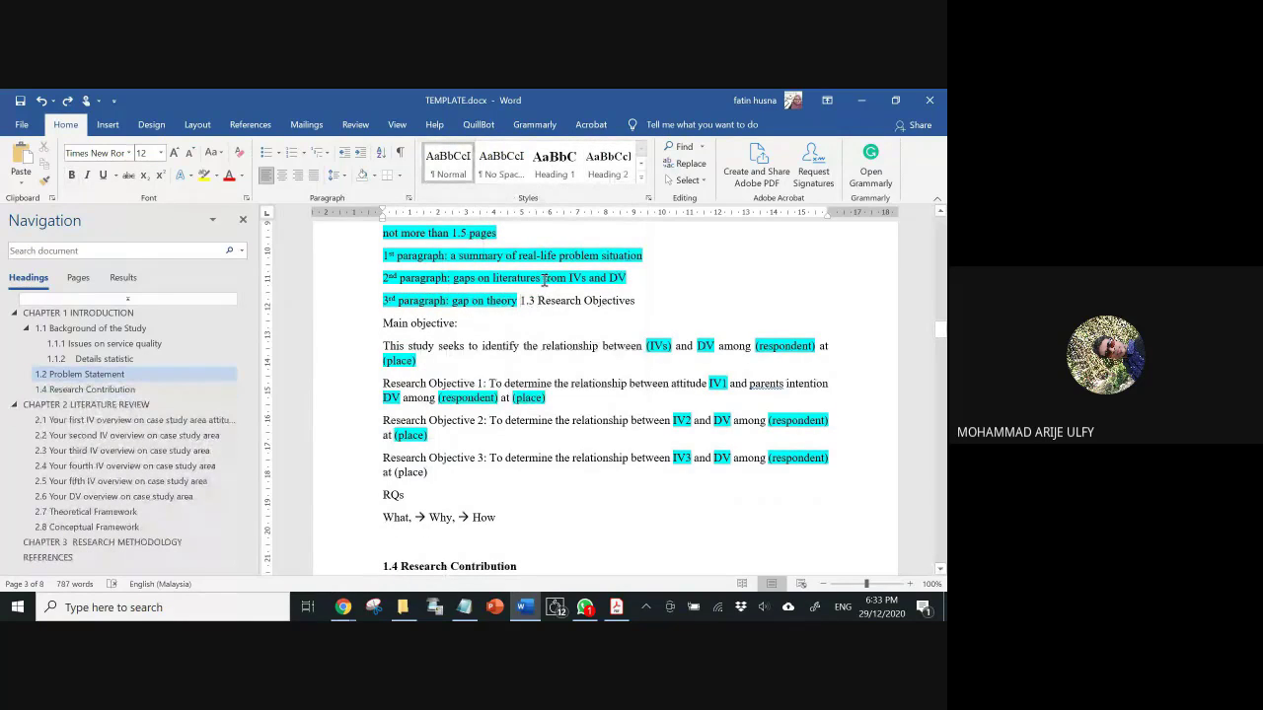
- Put "1.3 Research Objectives" on its own line and apply the Heading 2 style to it
key("Return")
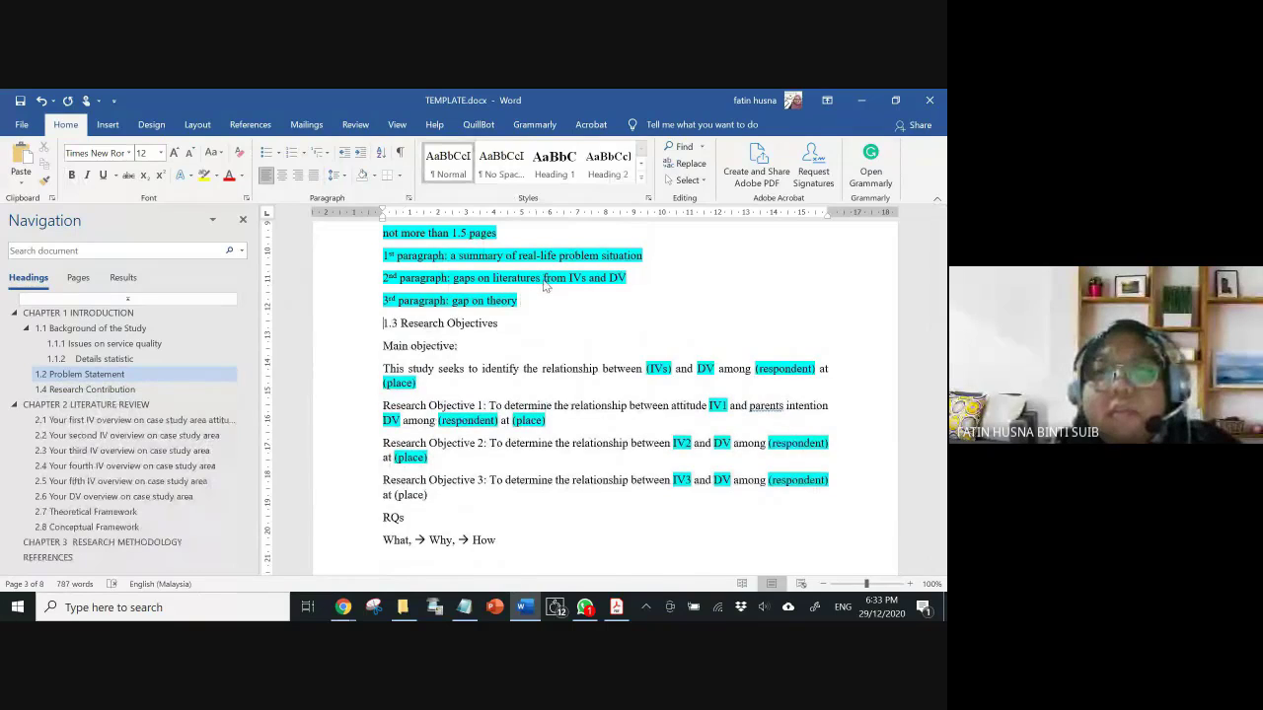
left_click_drag(384, 323, 502, 326)
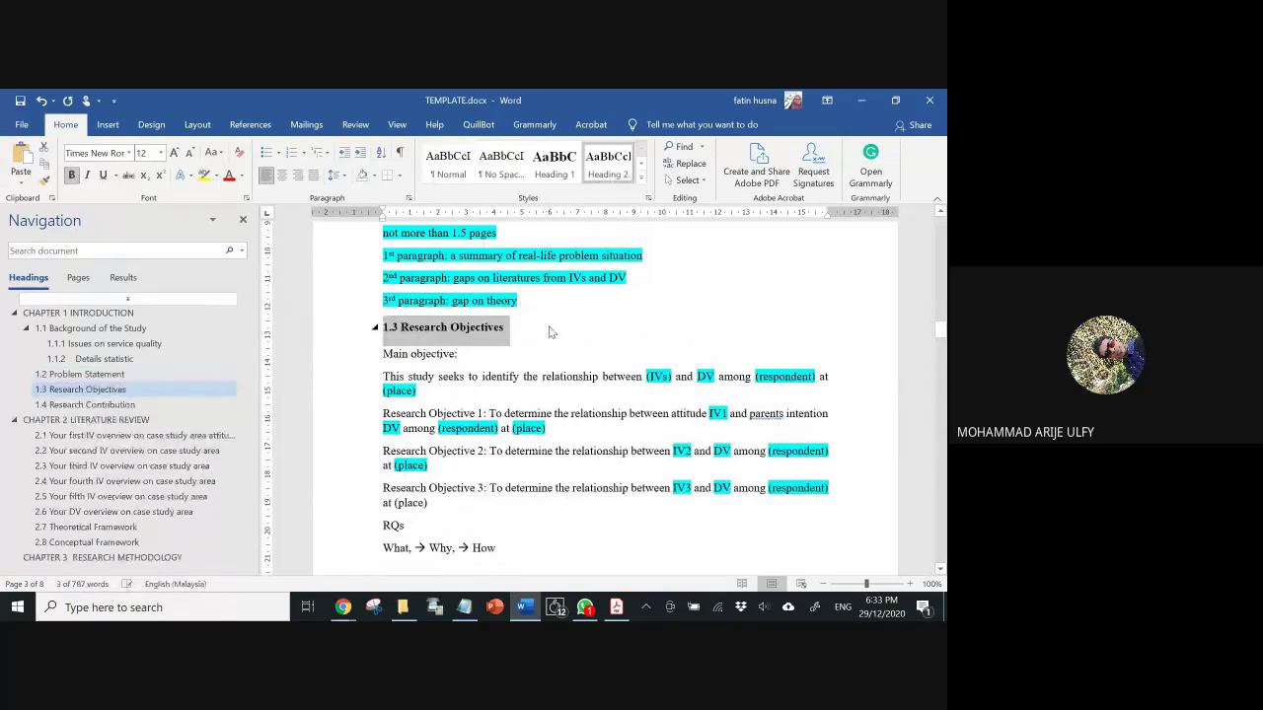
left_click(394, 330)
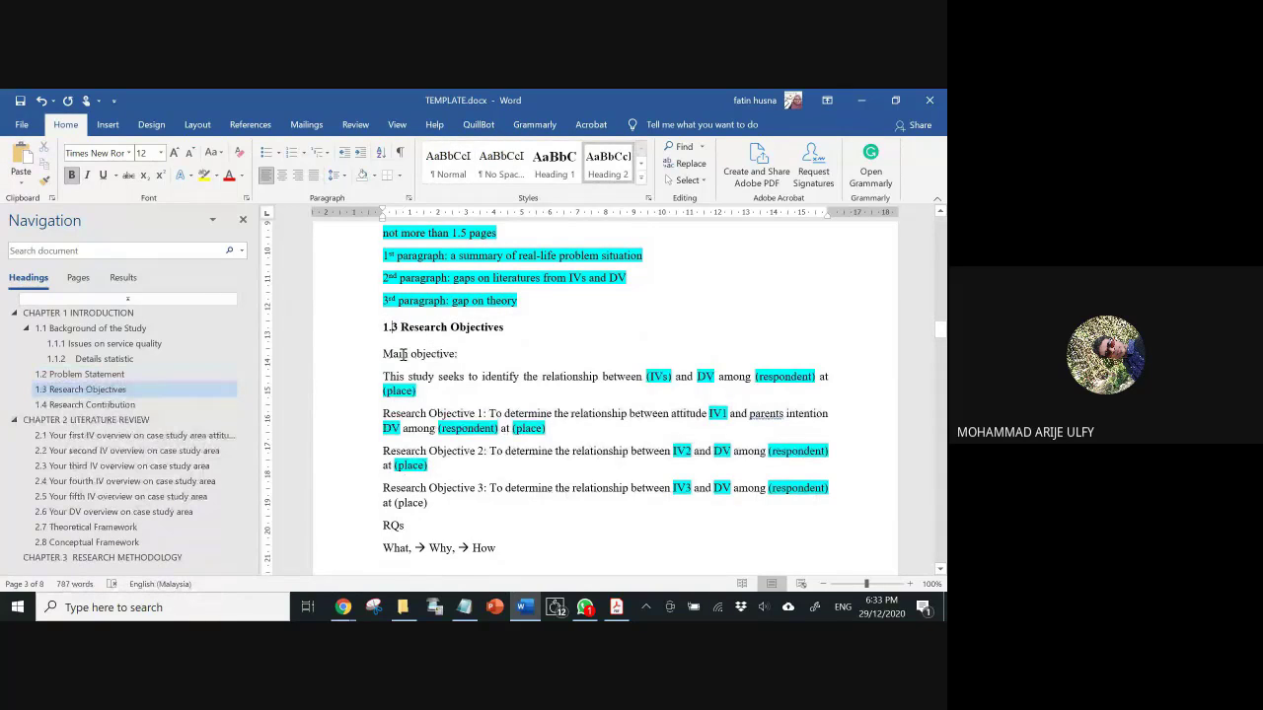
- Remove the automatic number from the "Problem Statement" heading and enter 1.2 manually in front of it
scroll(402, 355, "up", 2)
left_click(400, 313)
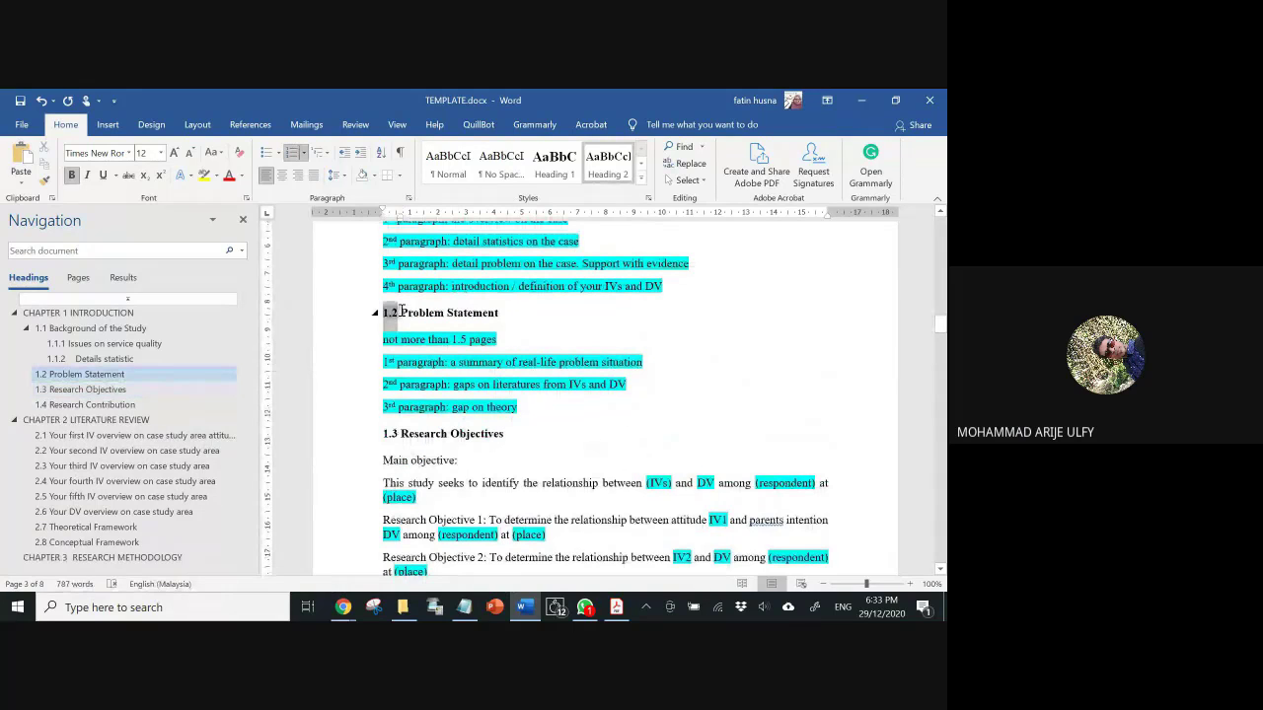
key("BackSpace")
key("BackSpace")
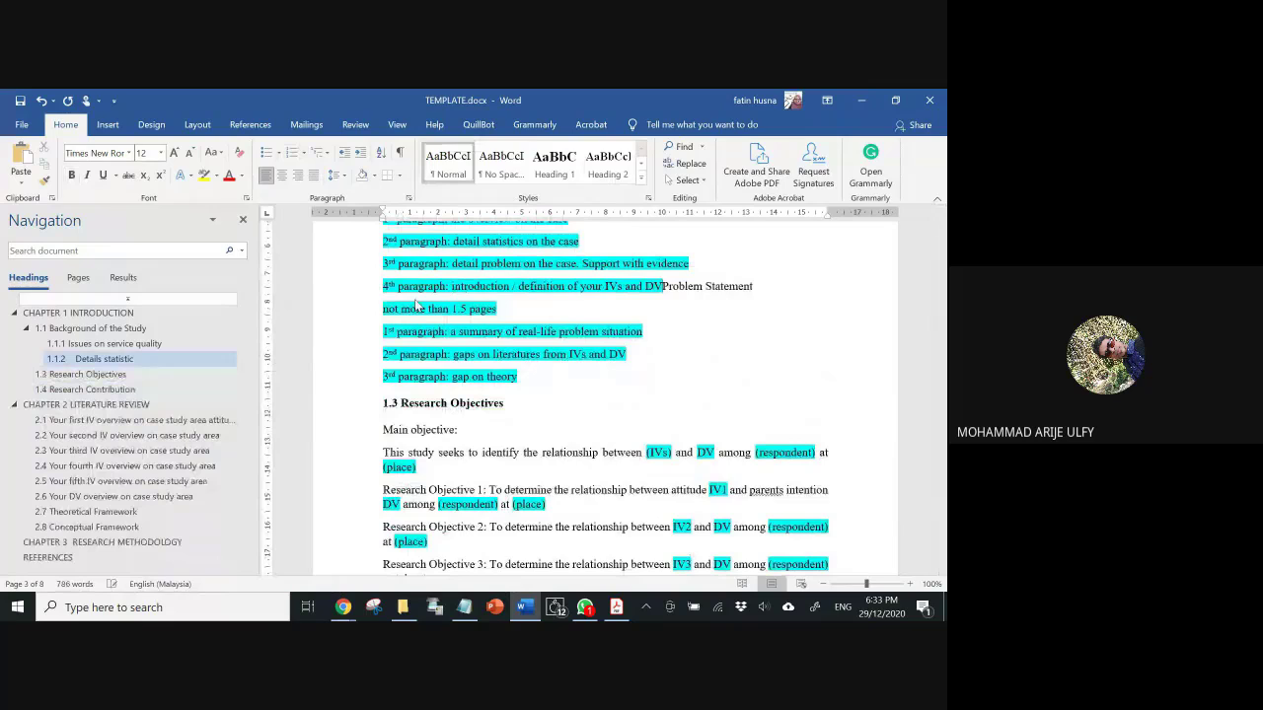
type("1.2")
- Move "1.2 Problem Statement" onto a separate line below the 4th paragraph note and apply the Heading 2 style to it
left_click_drag(774, 287, 667, 290)
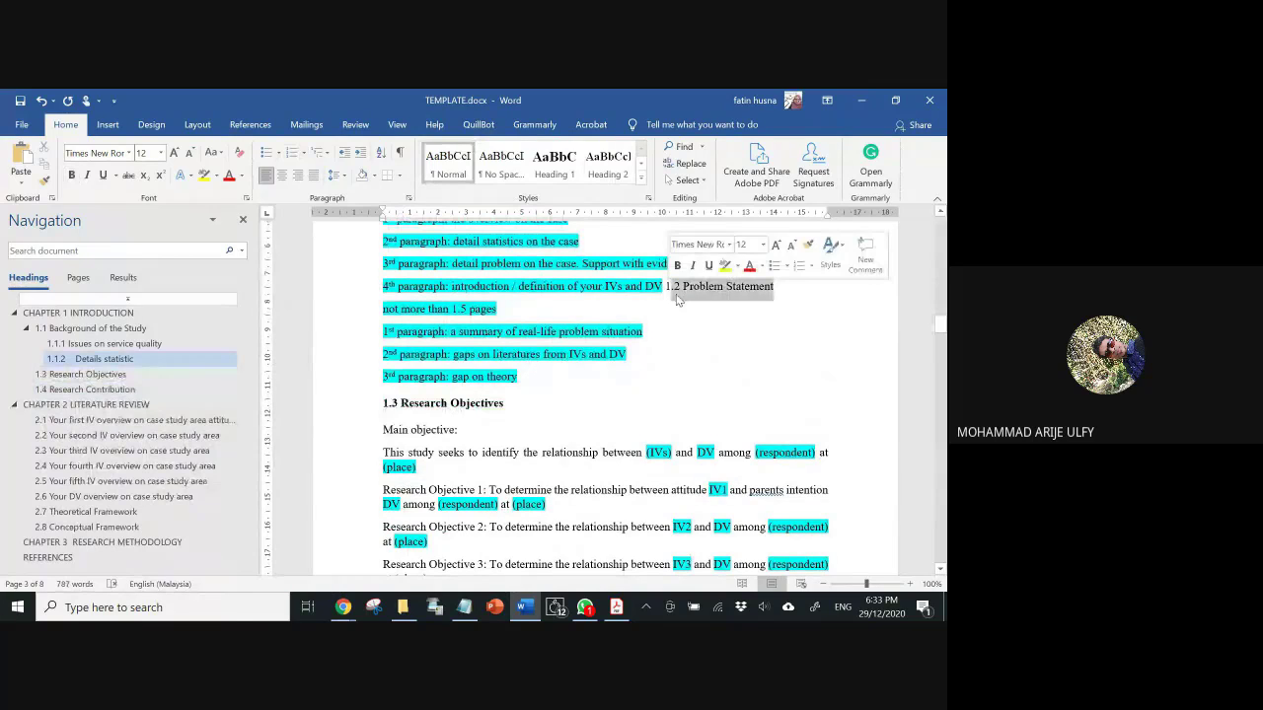
left_click(667, 289)
key("Return")
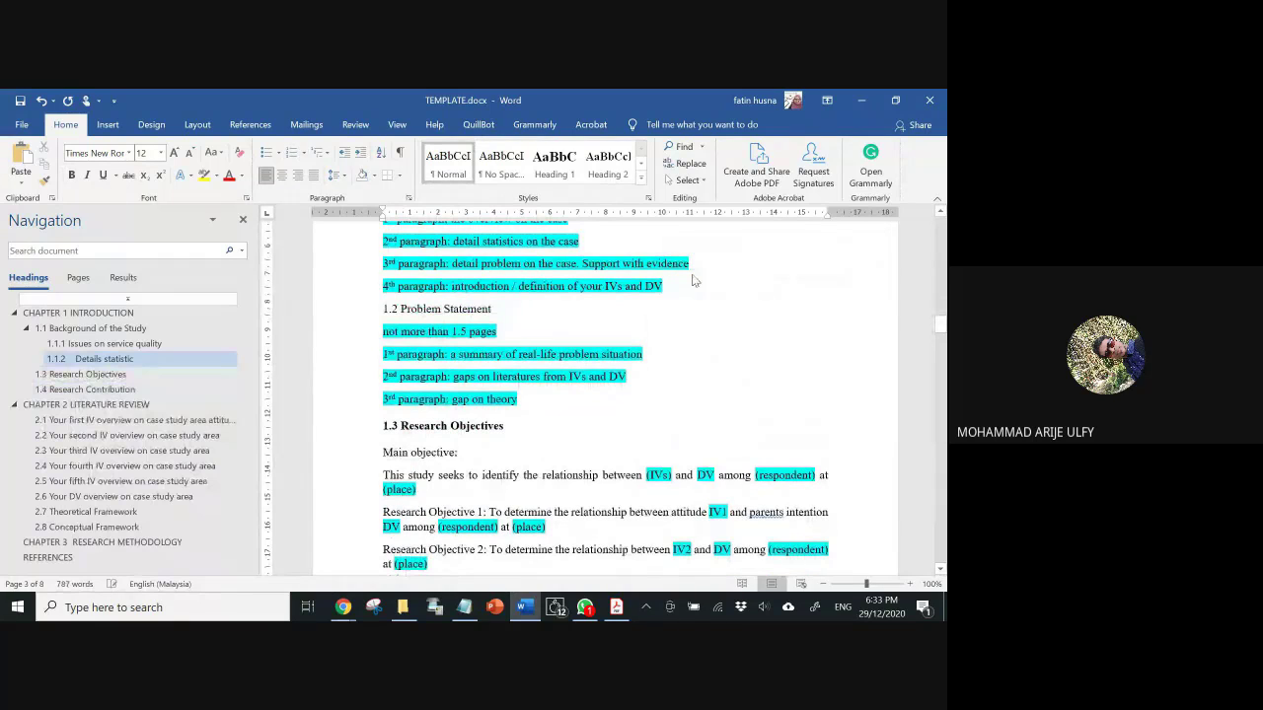
left_click_drag(498, 310, 382, 310)
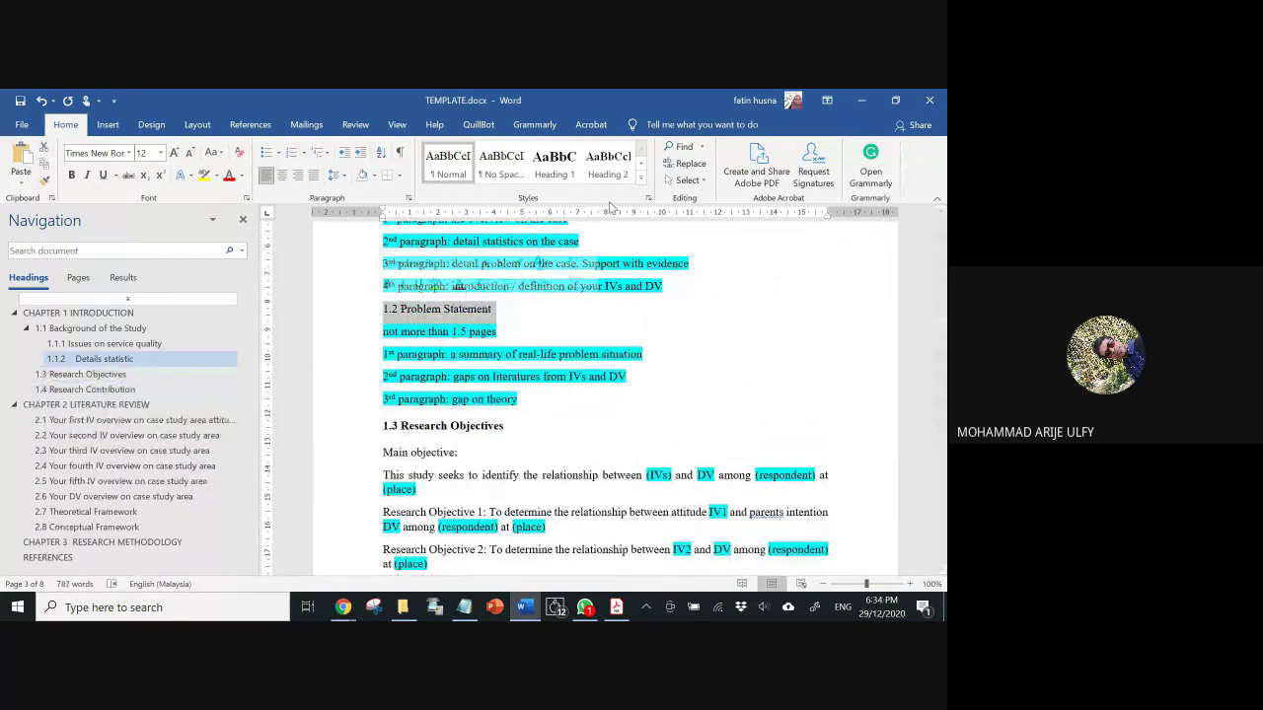
left_click(607, 162)
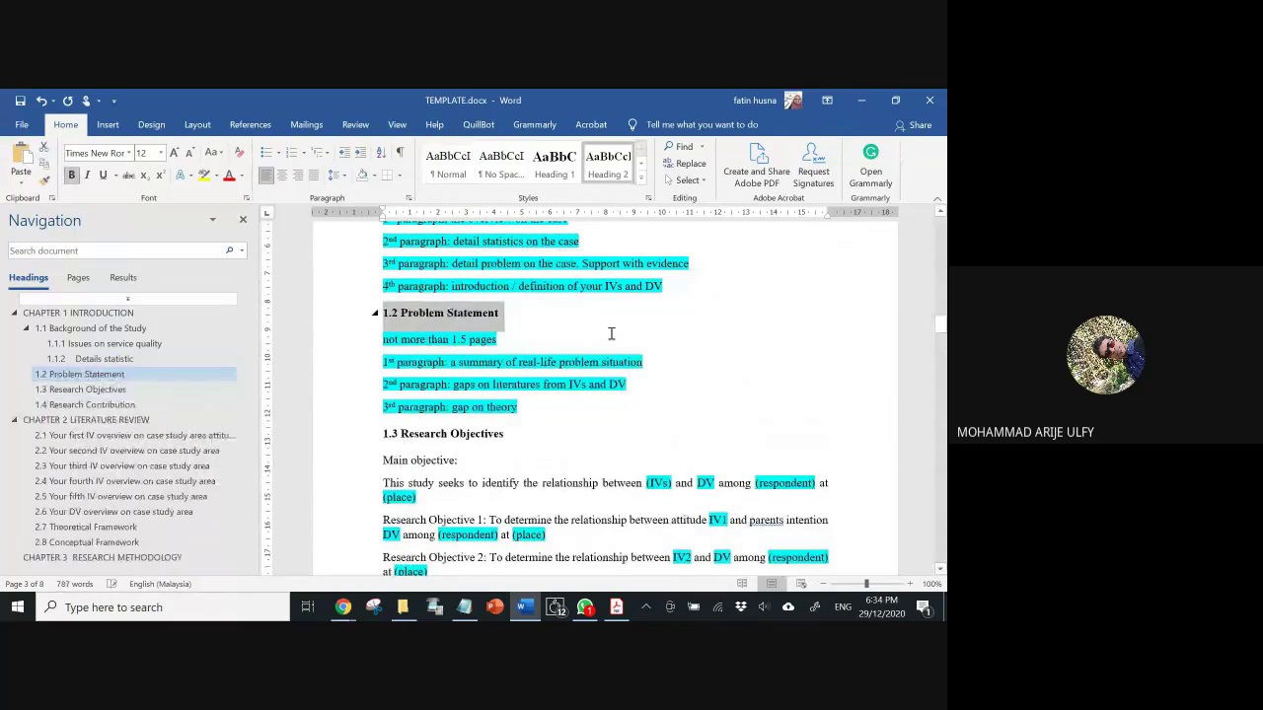
left_click(611, 334)
- Select the automatic number of the "Issues on service quality" heading in section 1.1
scroll(612, 334, "up", 1)
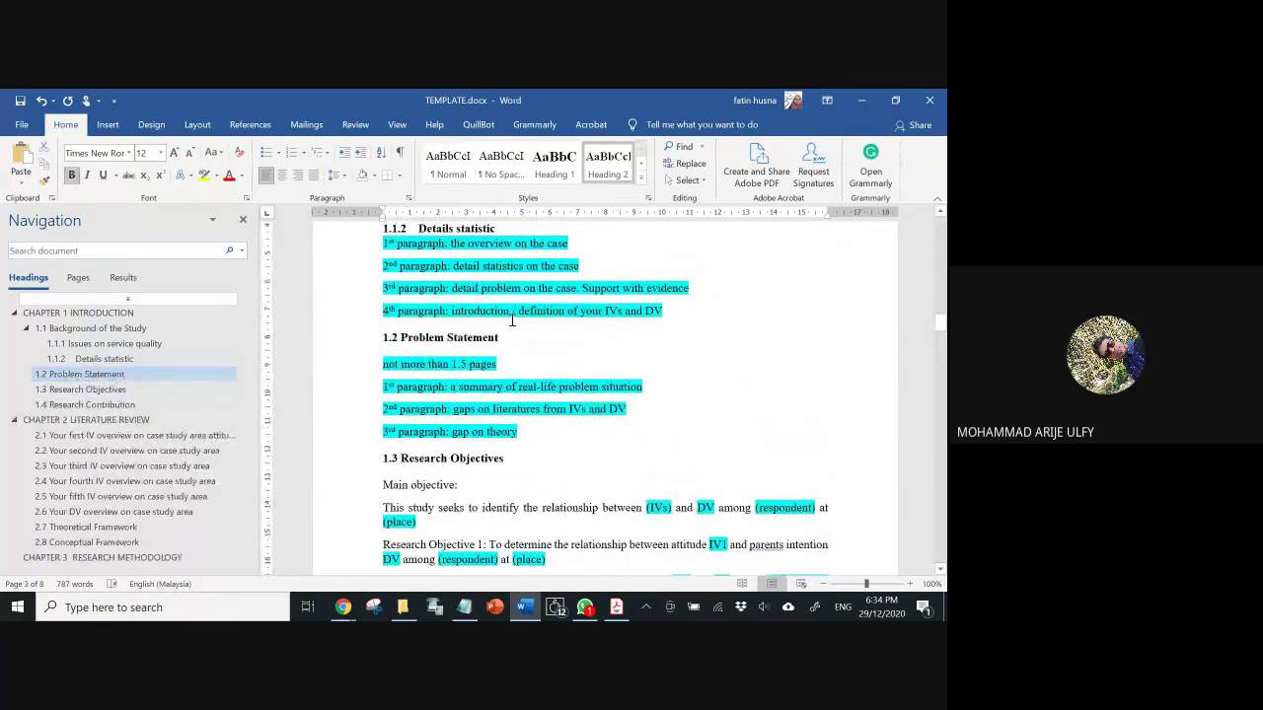
scroll(512, 320, "up", 2)
left_click(395, 258)
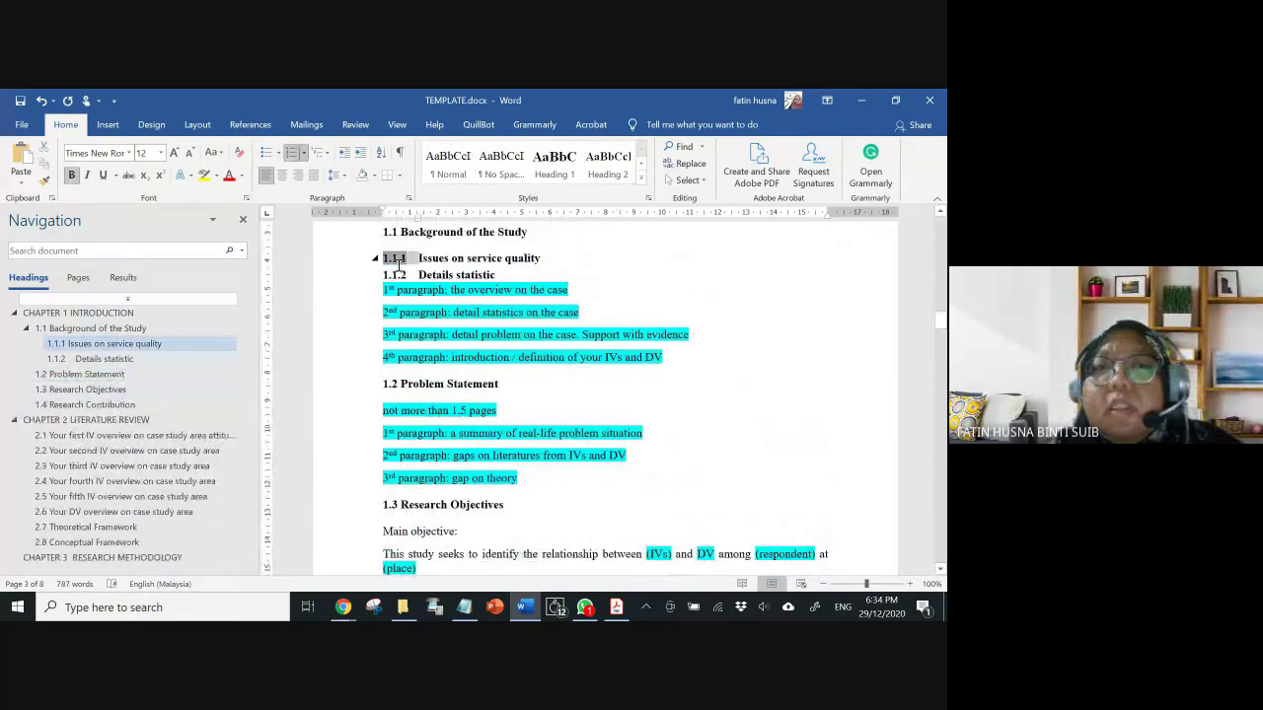
- Remove the automatic number from the "Issues on service quality" heading and enter 1.1.1 manually before its text
left_click(397, 261)
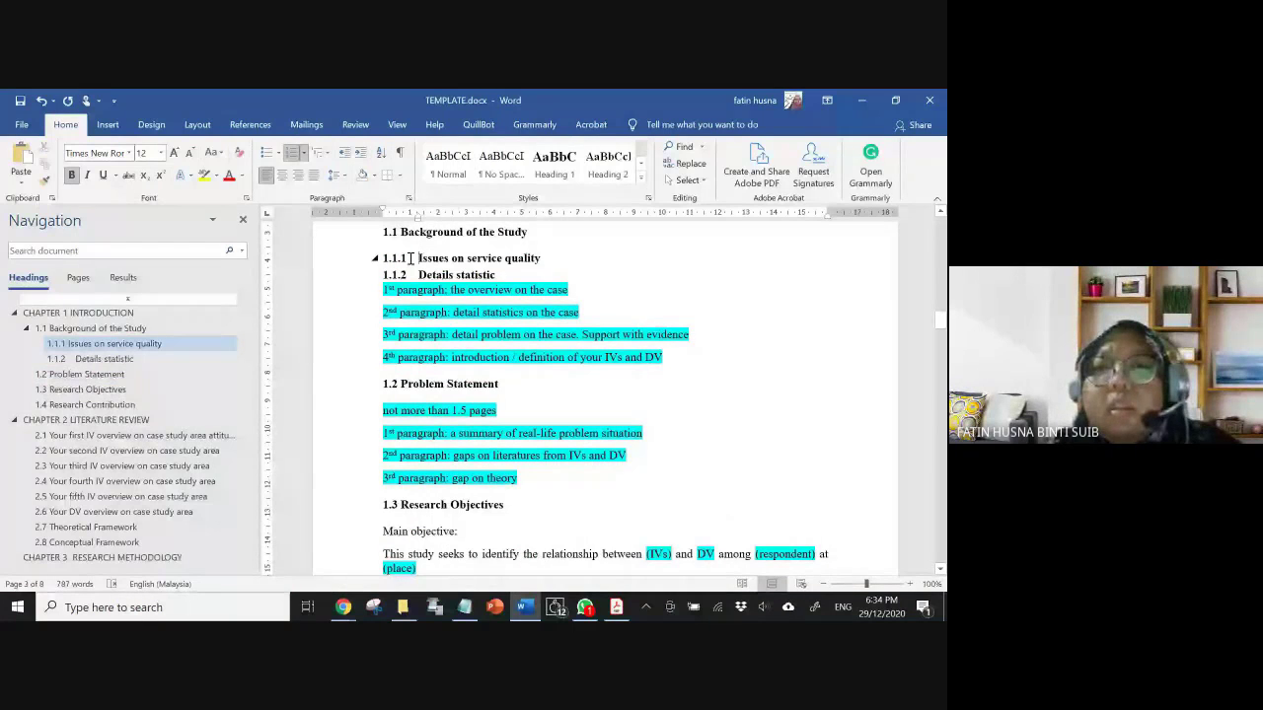
key("BackSpace")
key("BackSpace")
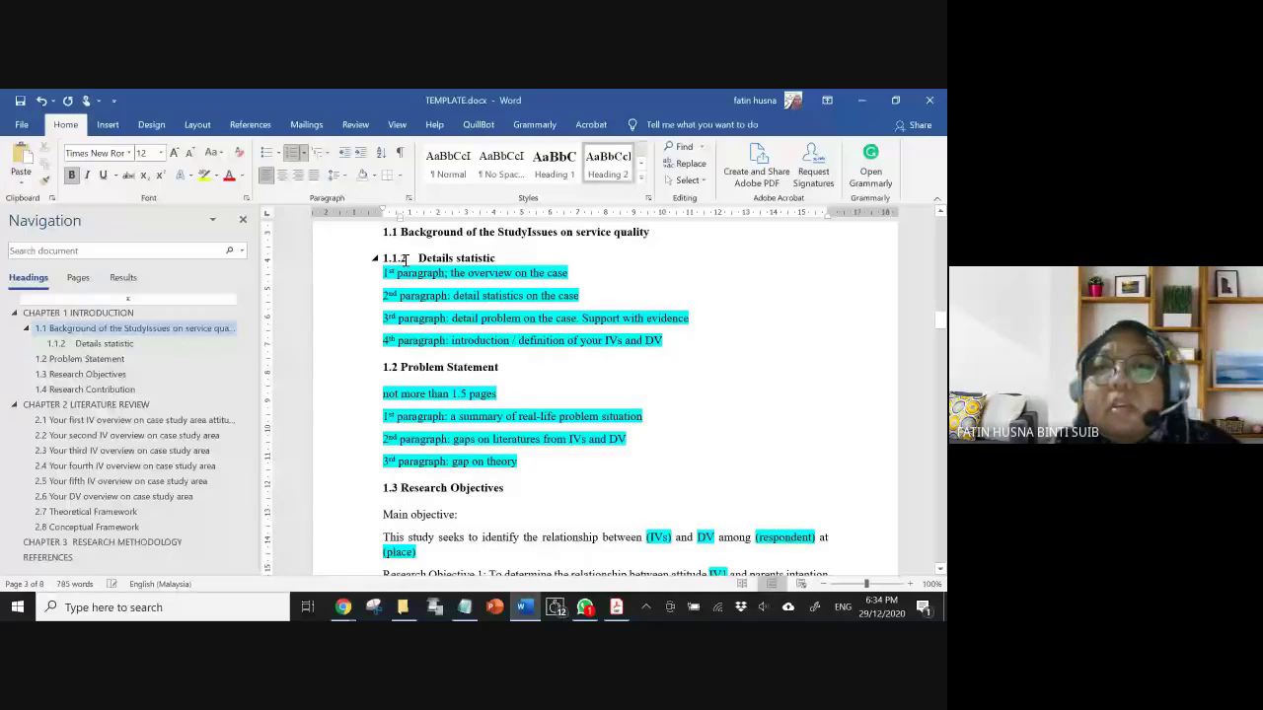
scroll(549, 303, "up", 3)
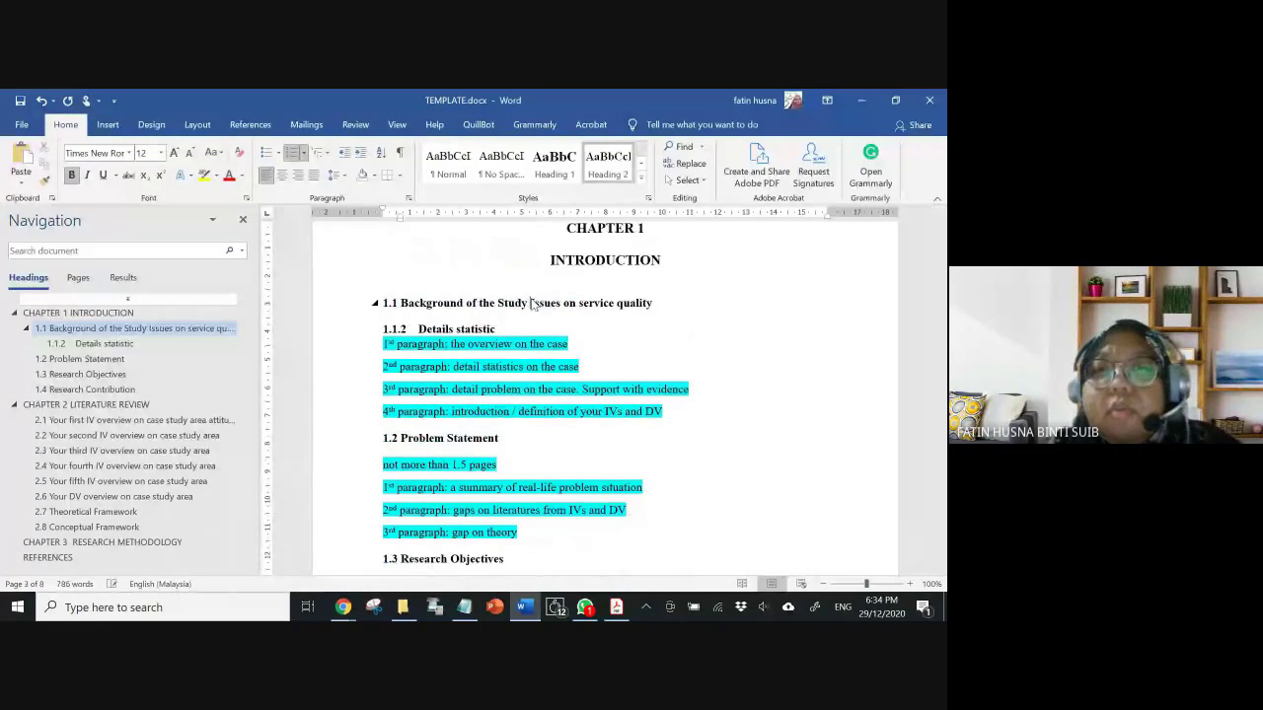
type("1.2")
key("BackSpace")
type("1.1.1")
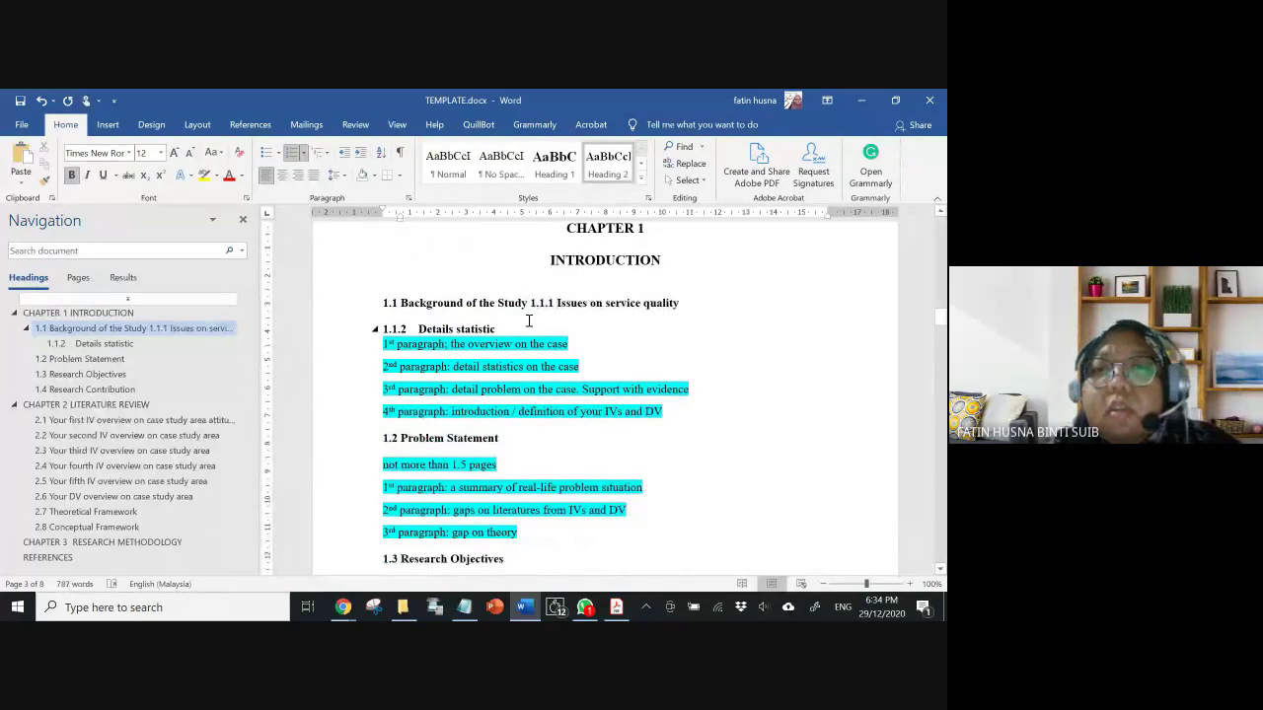
left_click(532, 302)
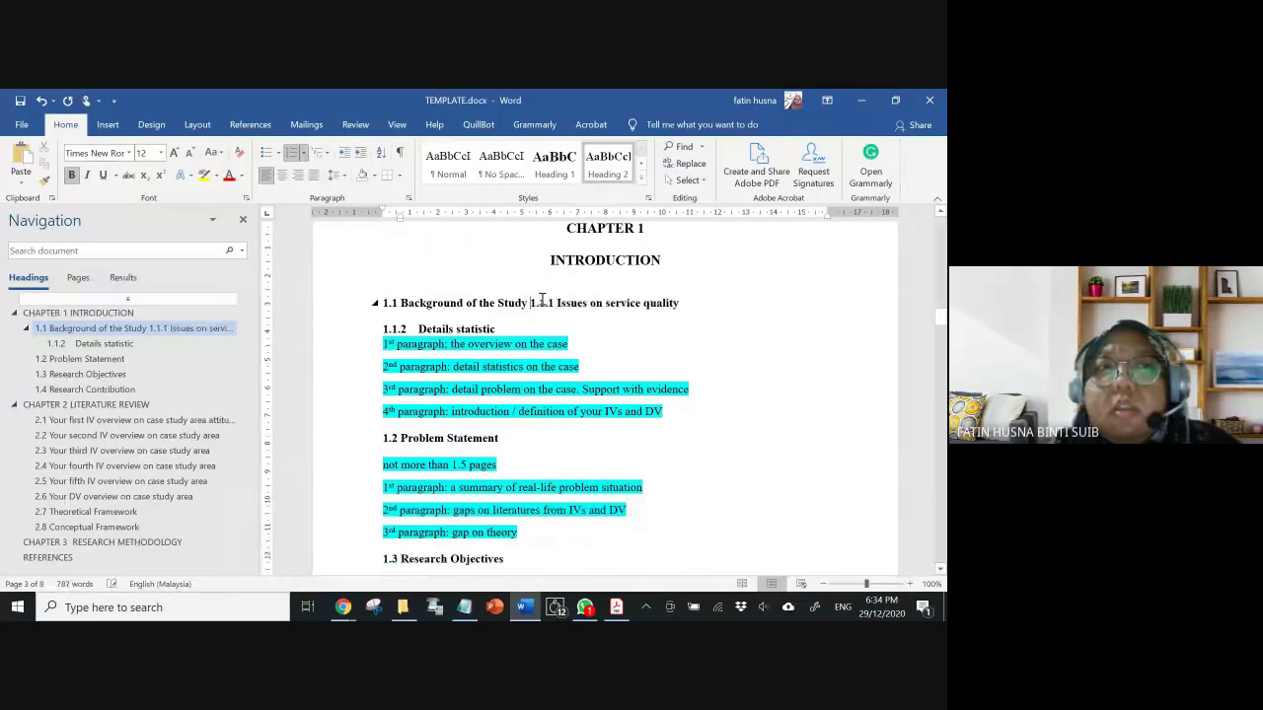
key("Return")
key("ctrl+z")
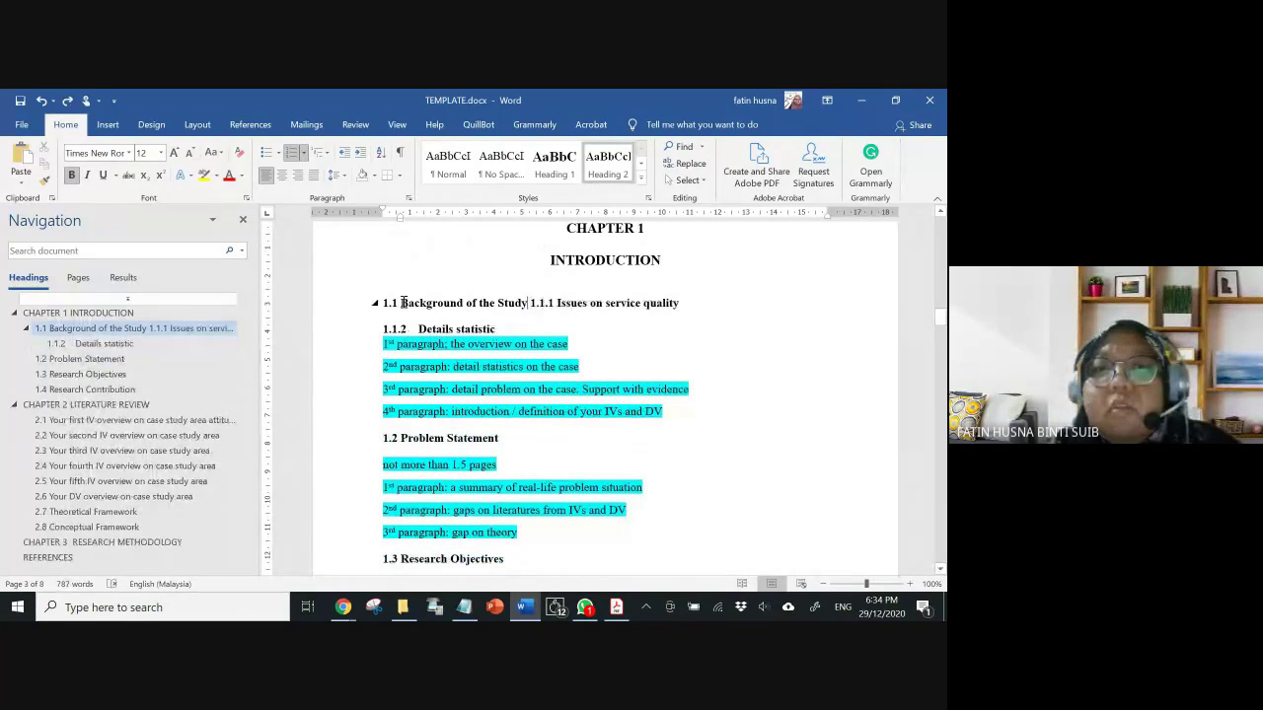
- Apply the Normal style to the merged heading line and split it into two paragraphs before 1.1.1
key("shift+Home")
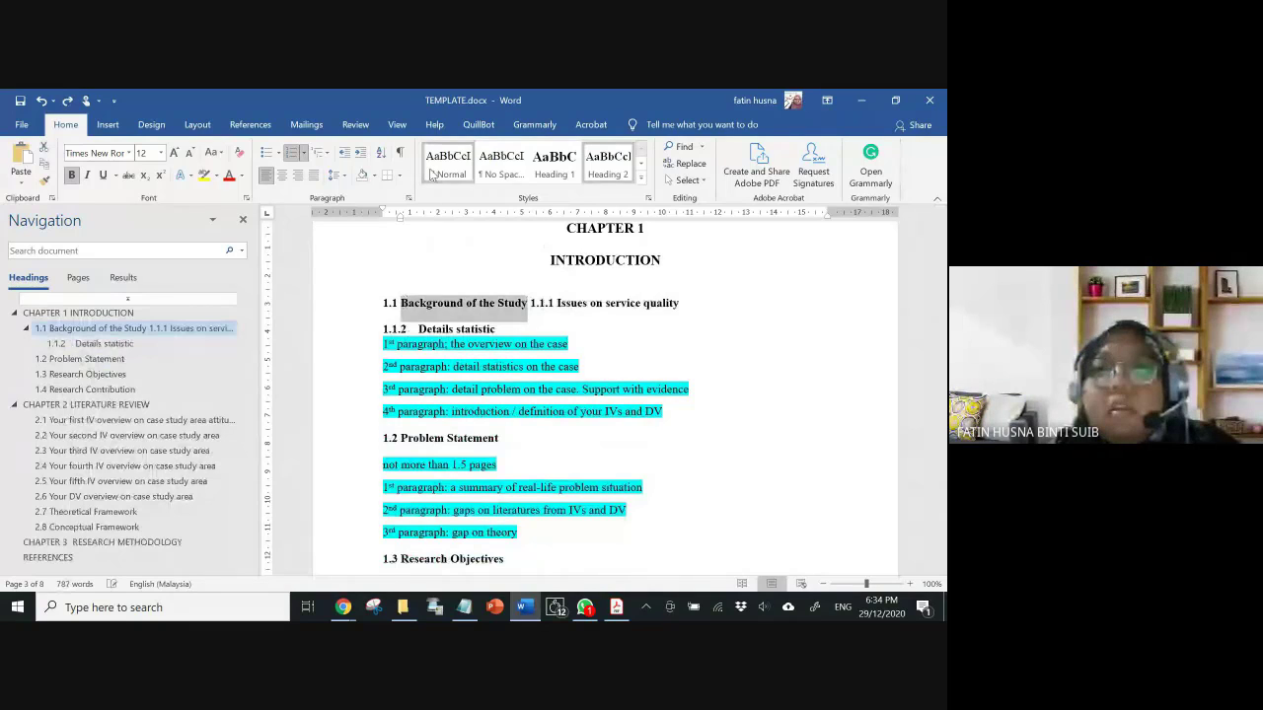
left_click(604, 303)
left_click(446, 173)
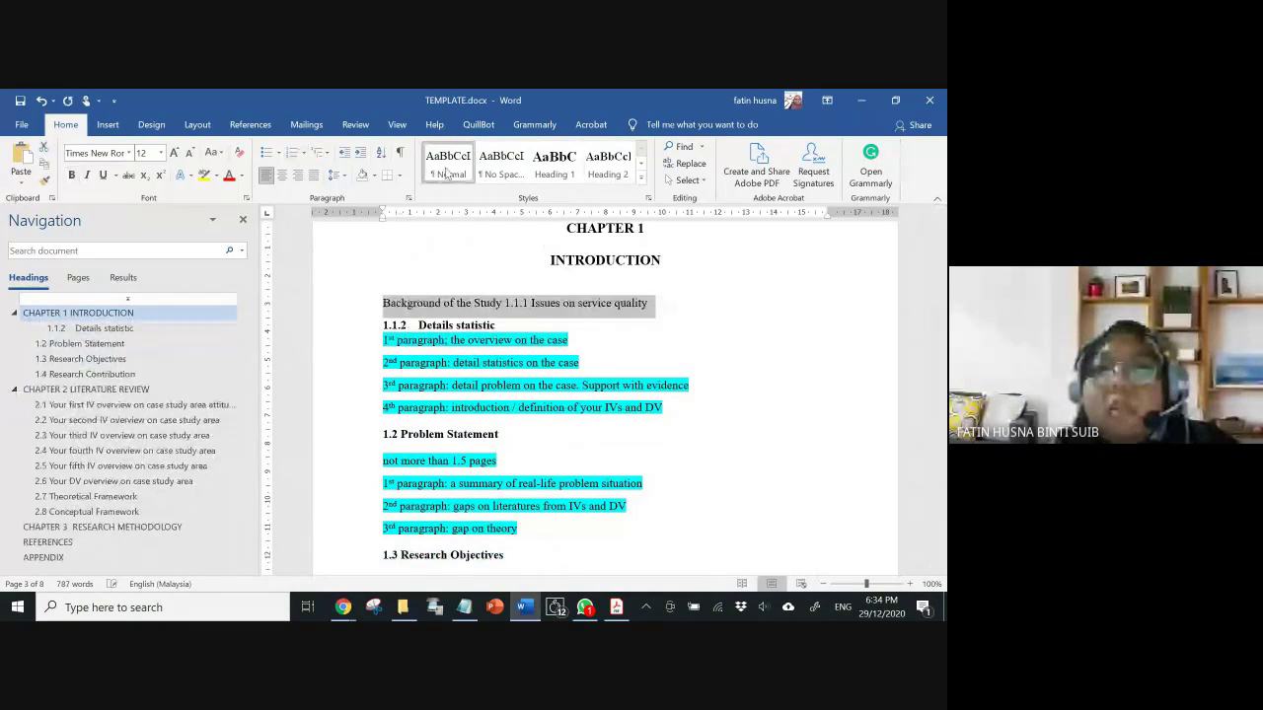
left_click(505, 303)
key("Return")
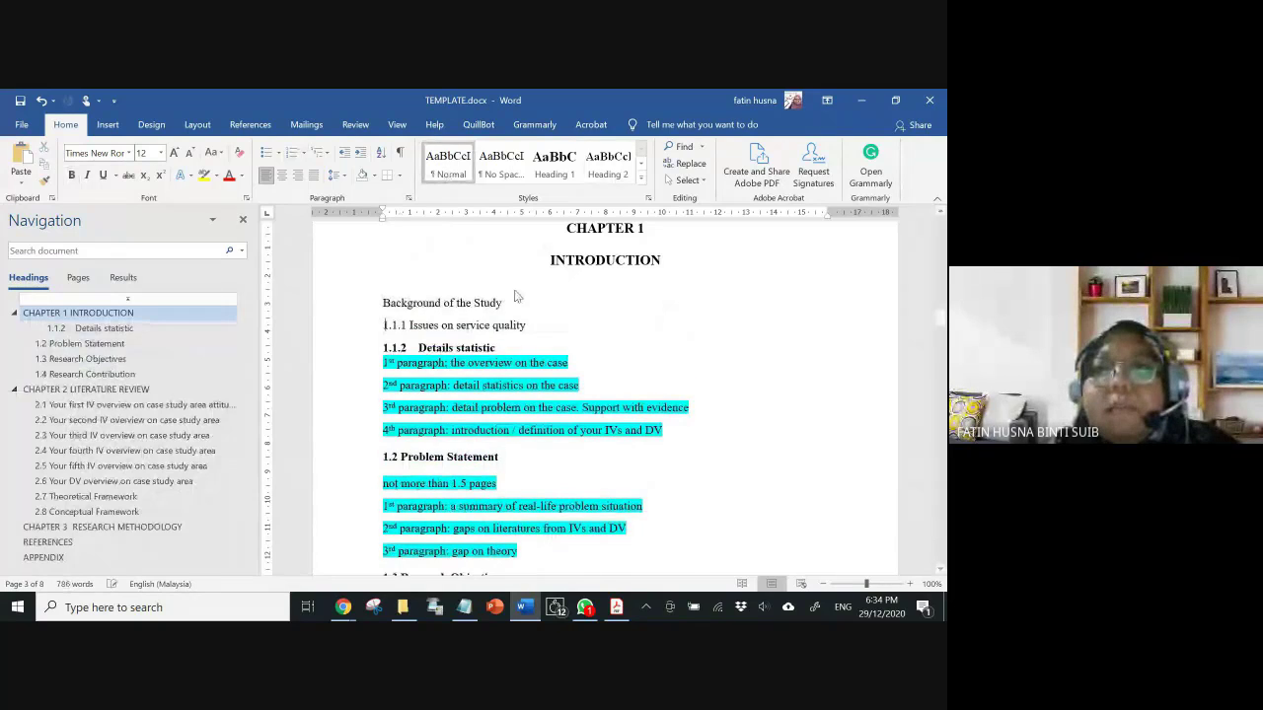
- Number "Background of the Study" as 1.1 and apply Heading 2 to both it and the 1.1.1 line
left_click(623, 176)
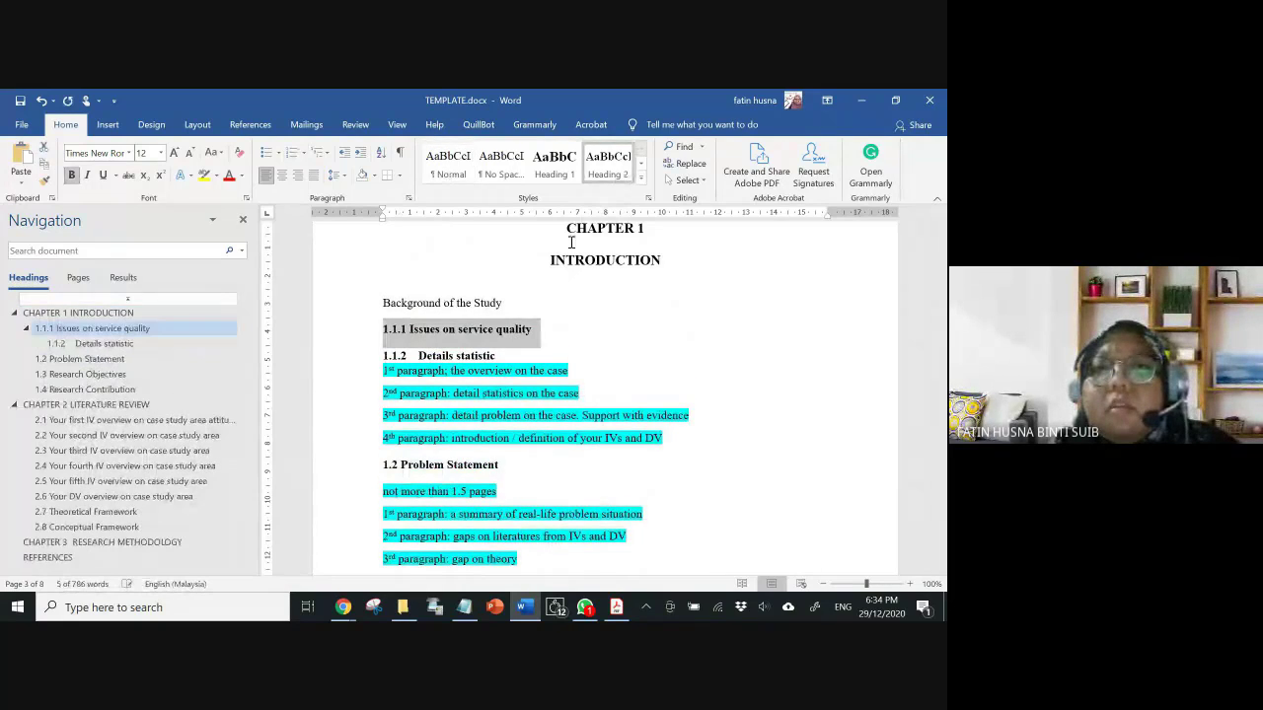
key("Up")
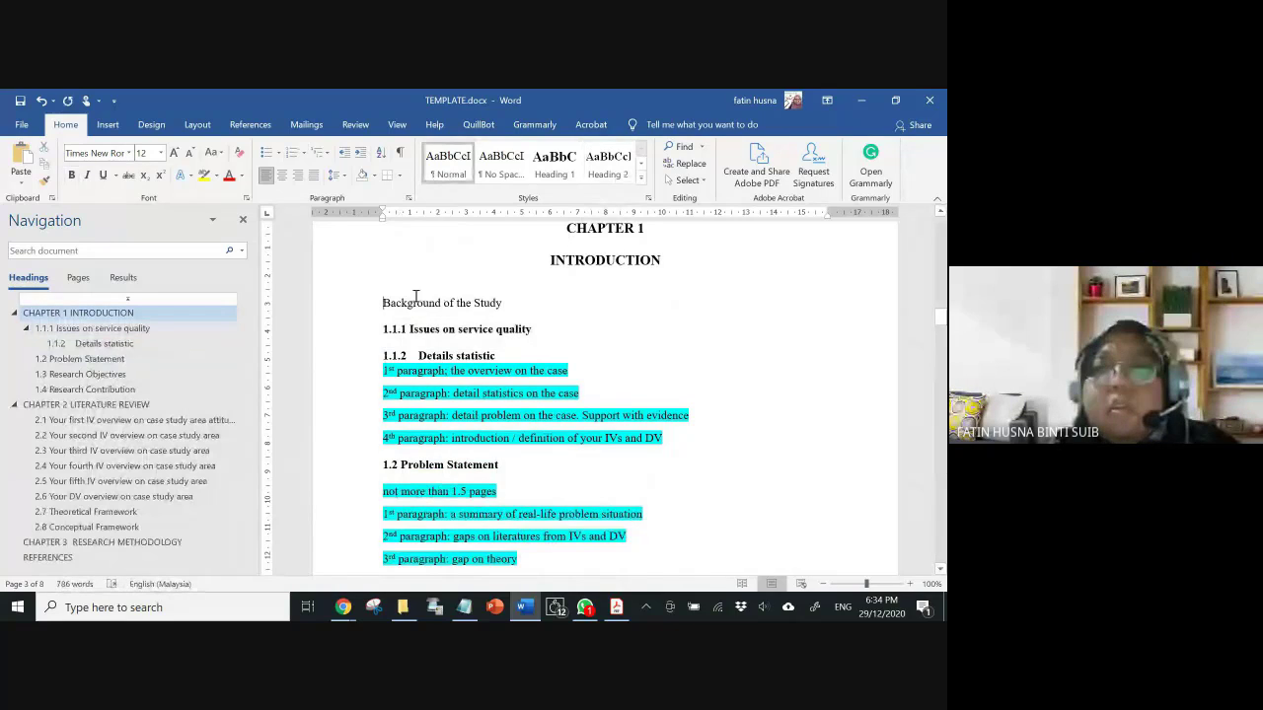
type("1.1")
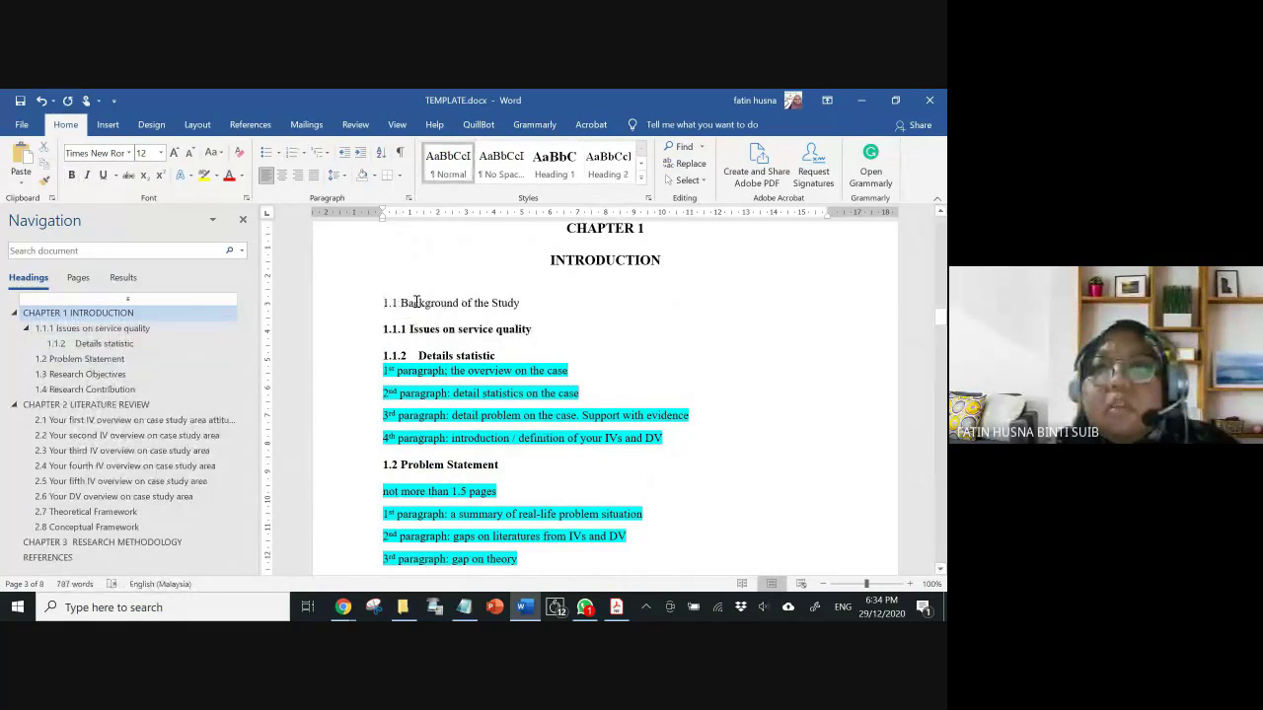
triple_click(416, 301)
key("ctrl+alt+2")
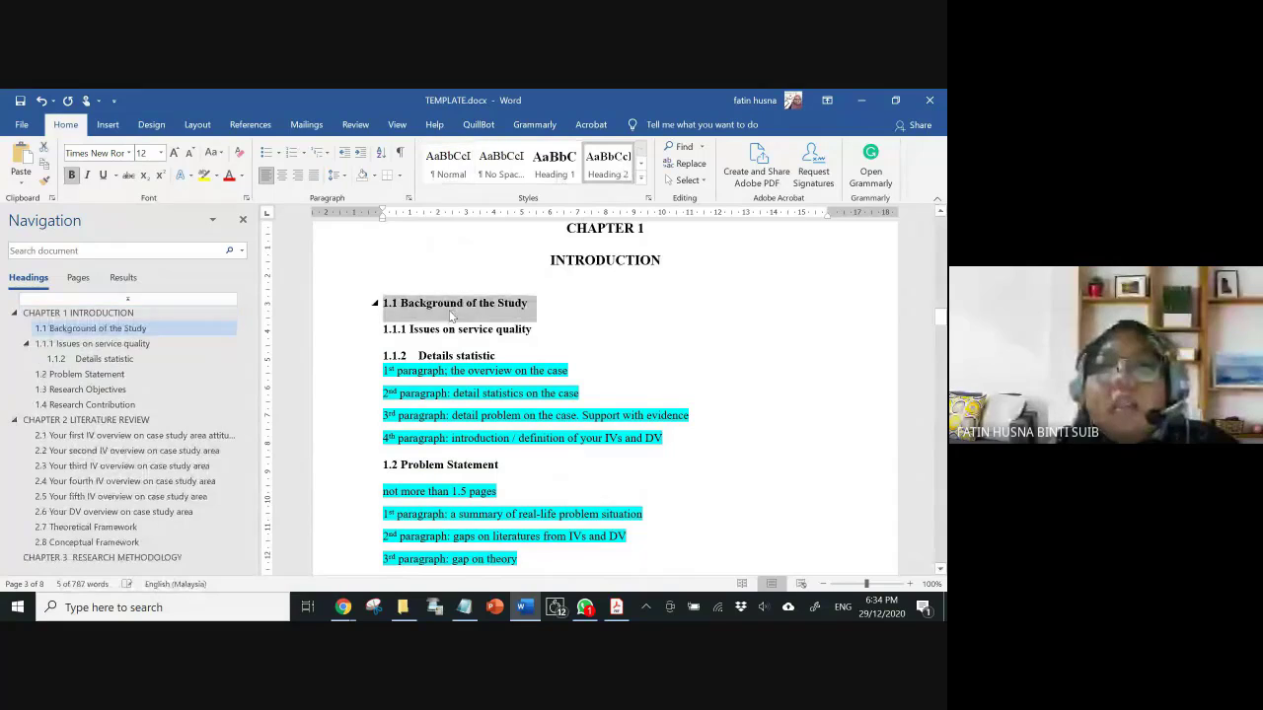
left_click(398, 303)
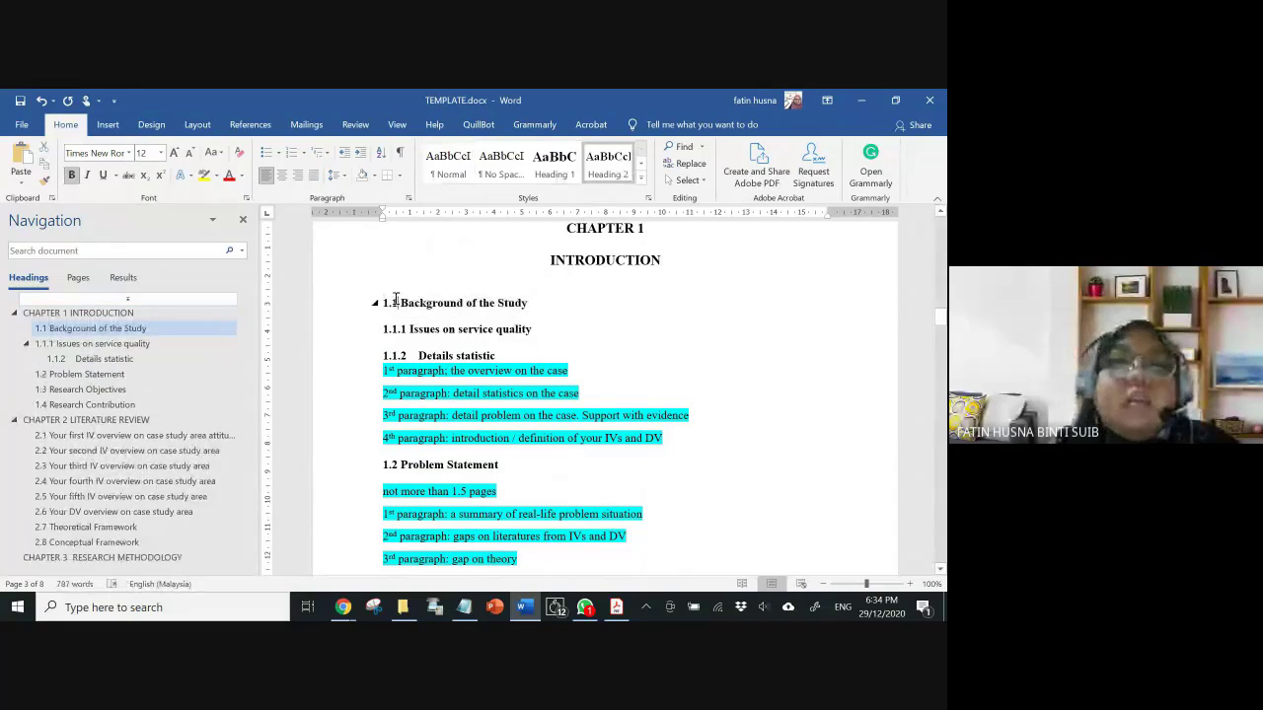
left_click(449, 174)
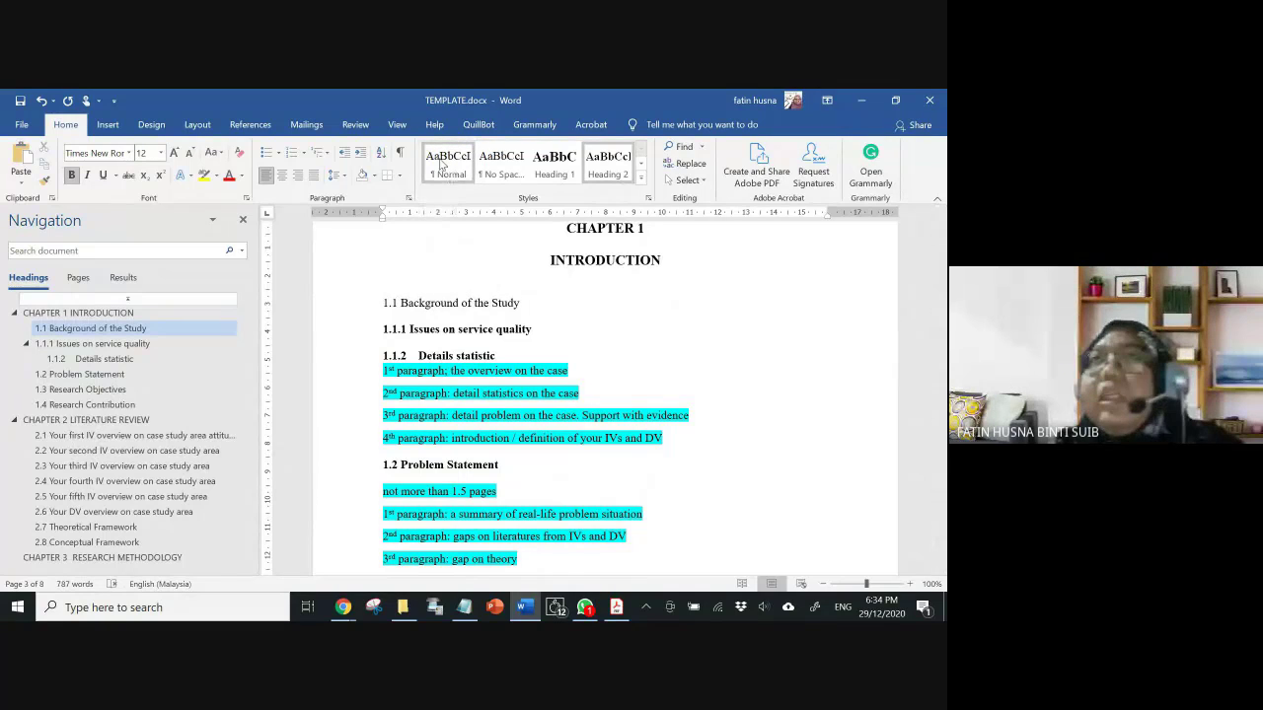
key("ctrl+z")
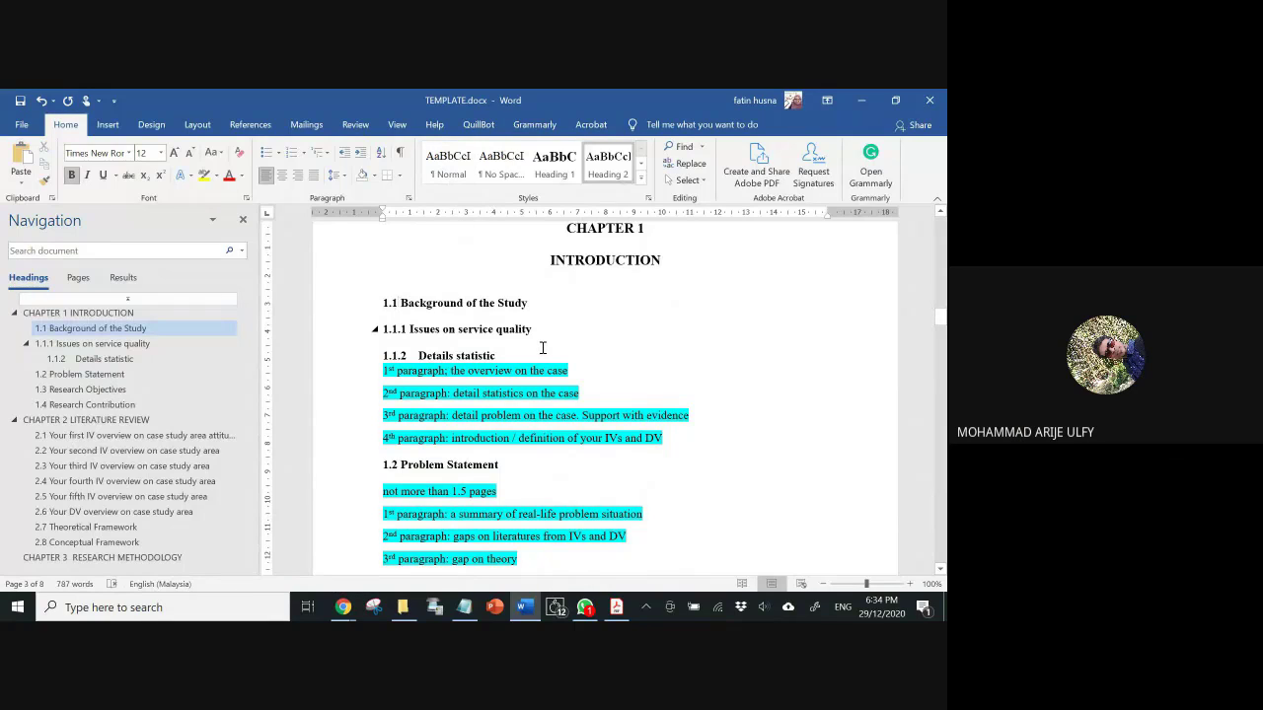
- Apply the Heading 3 style to the "1.1.1 Issues on service quality" line
left_click(399, 355)
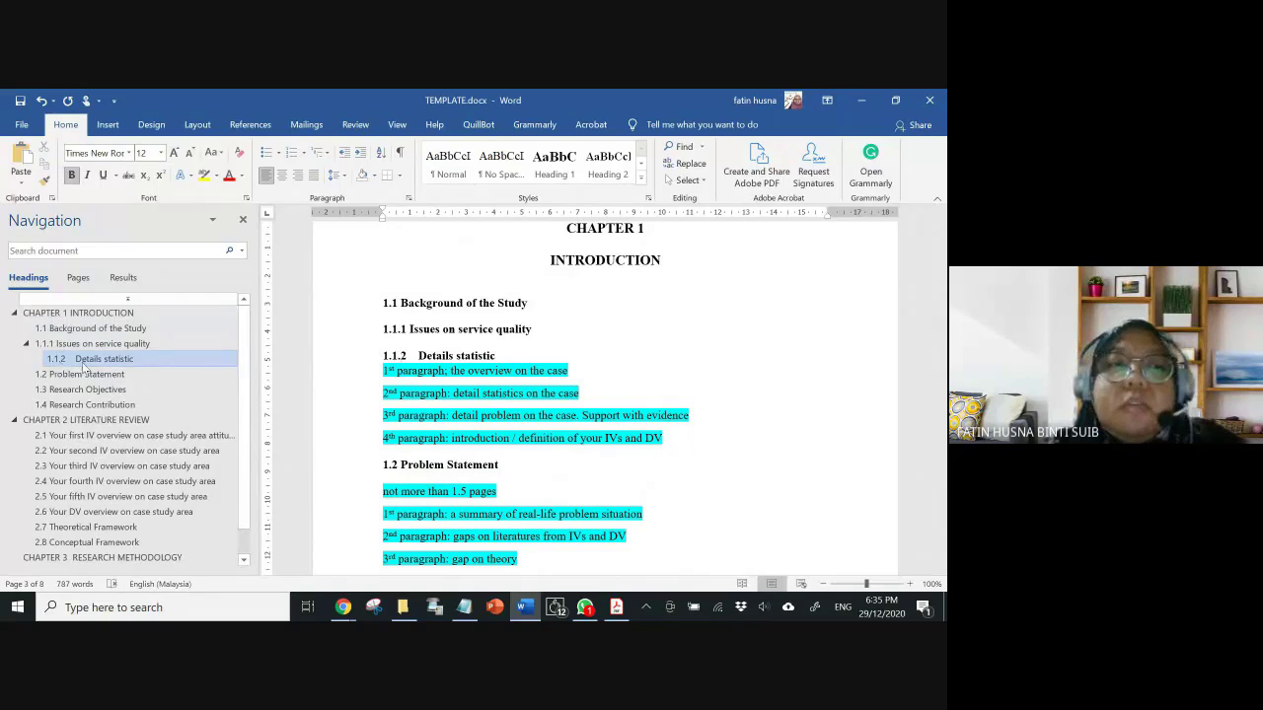
left_click(59, 346)
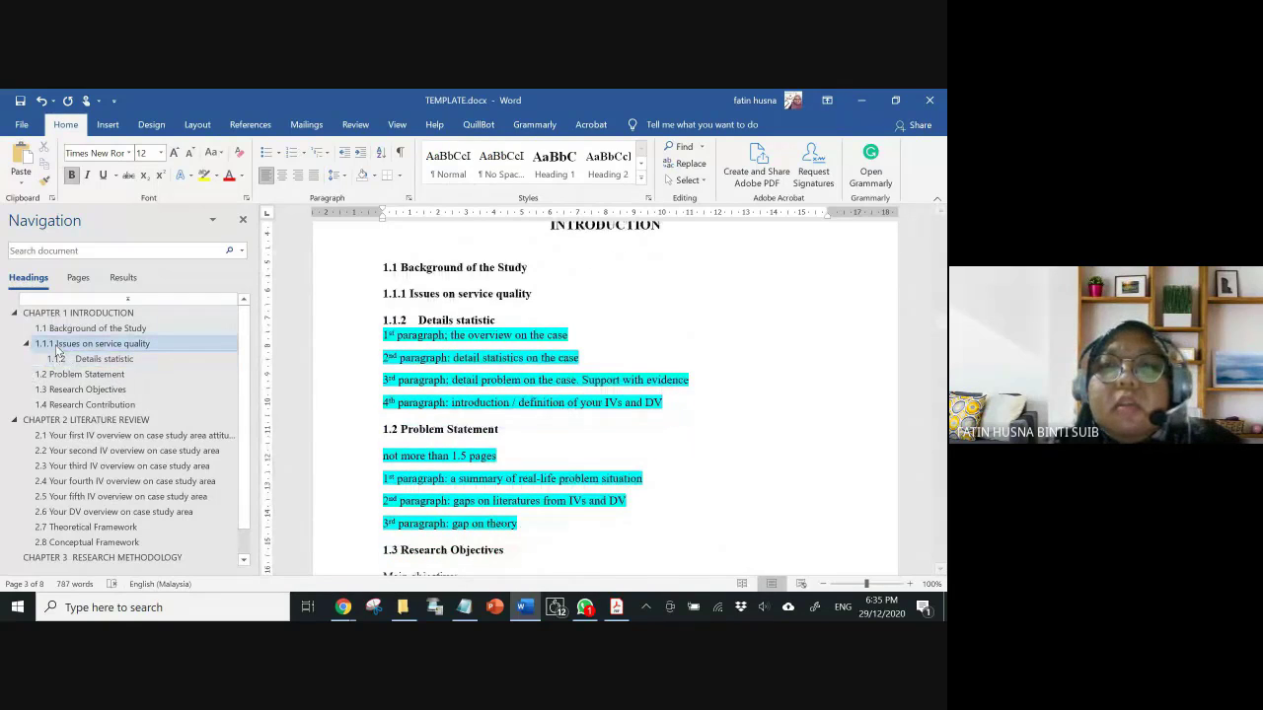
left_click(60, 350)
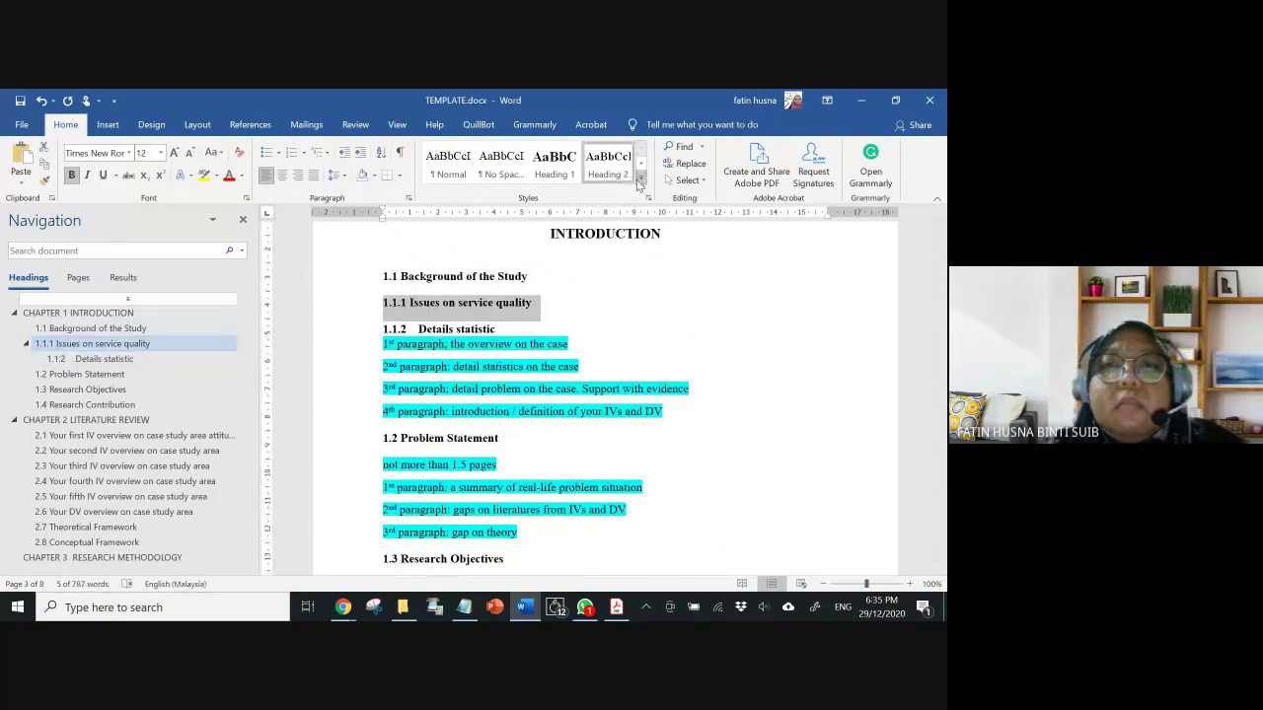
left_click(639, 180)
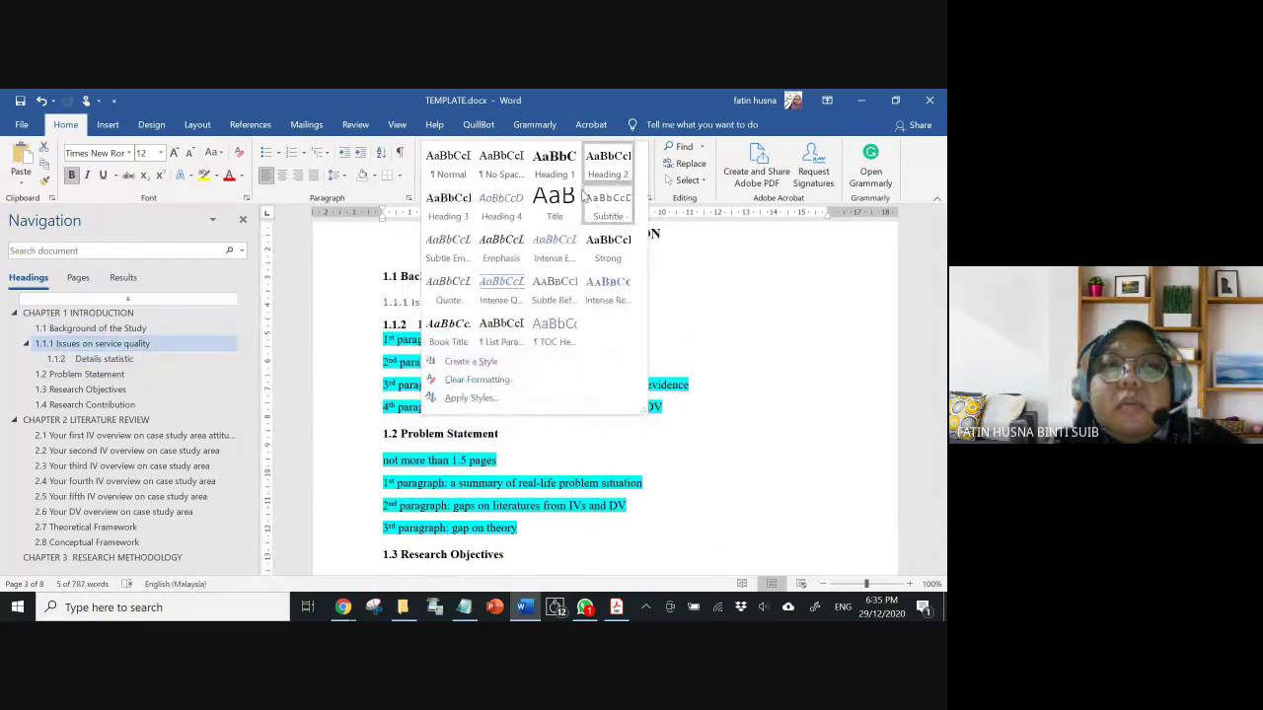
left_click(448, 207)
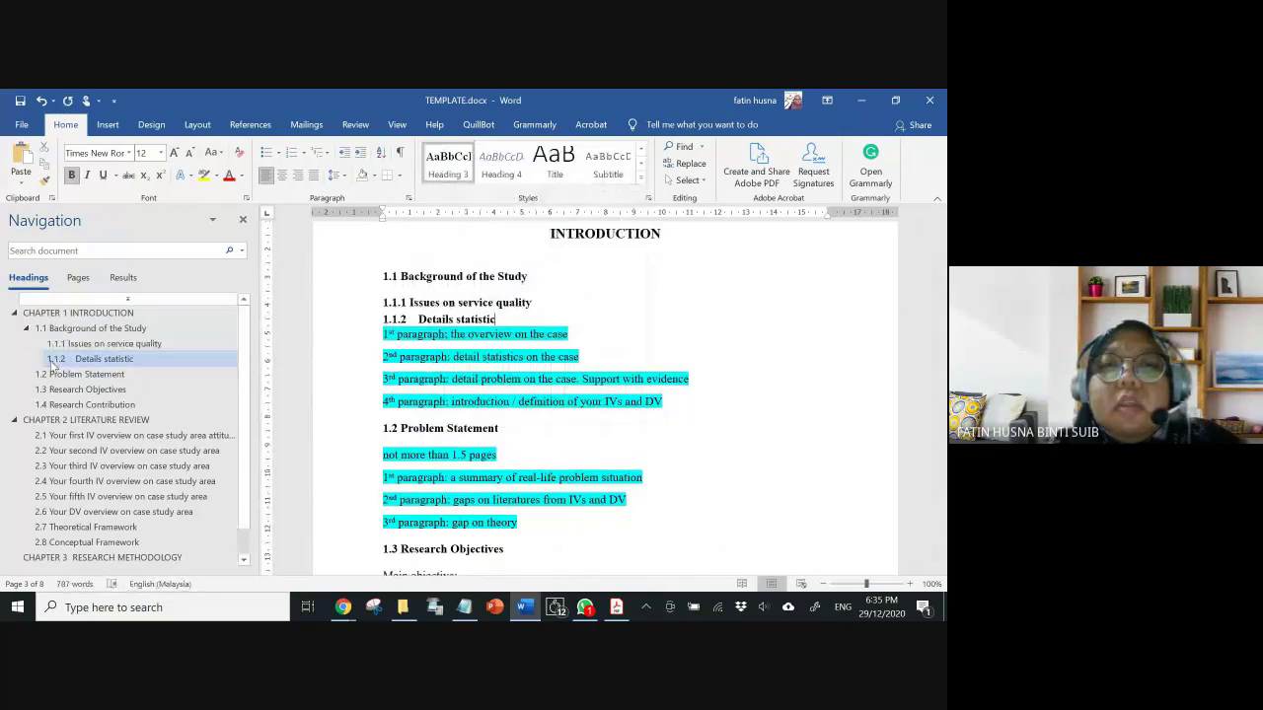
- Delete the extra spacing between 1.1.2 and "Details statistic" in the heading, leaving a single space
left_click(54, 359)
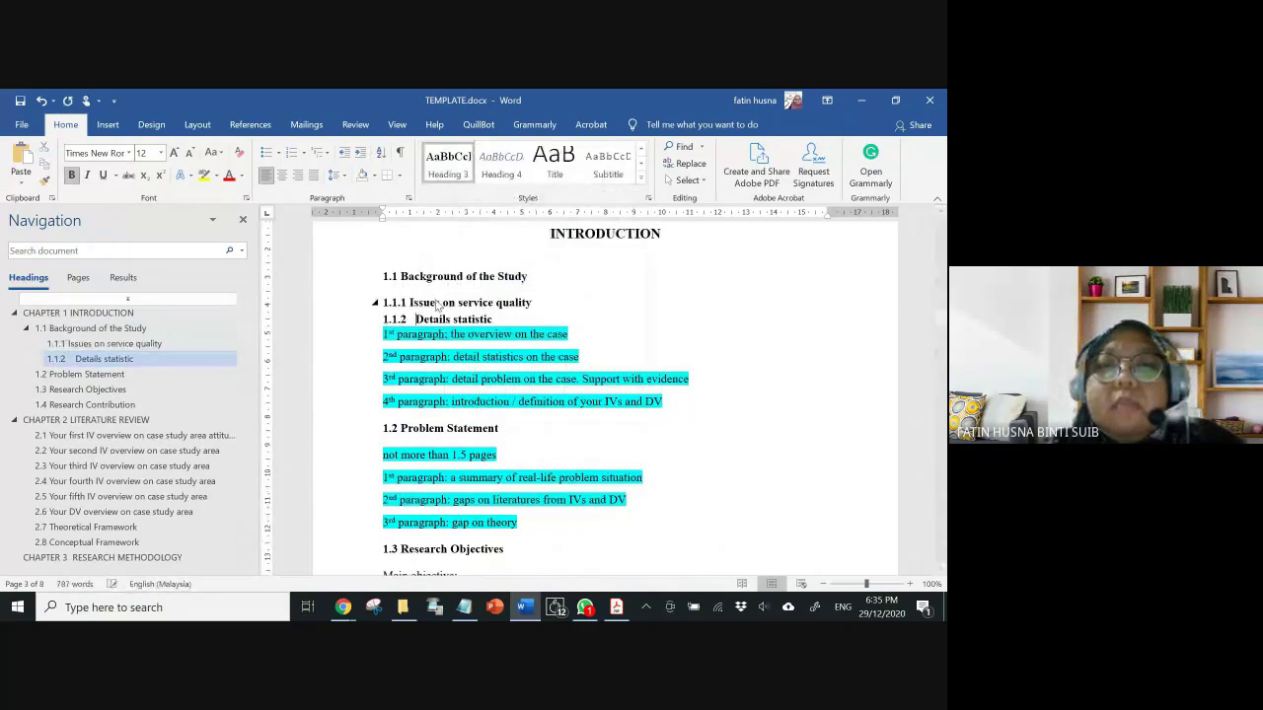
key("BackSpace")
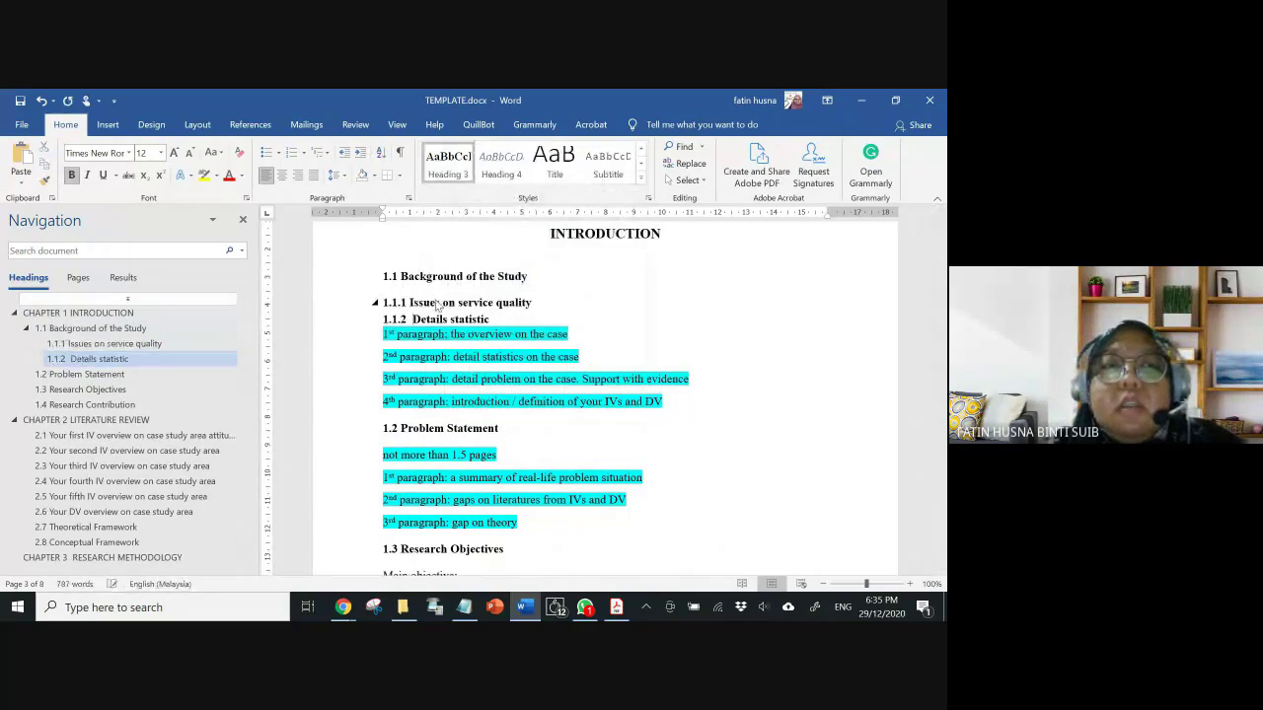
key("BackSpace")
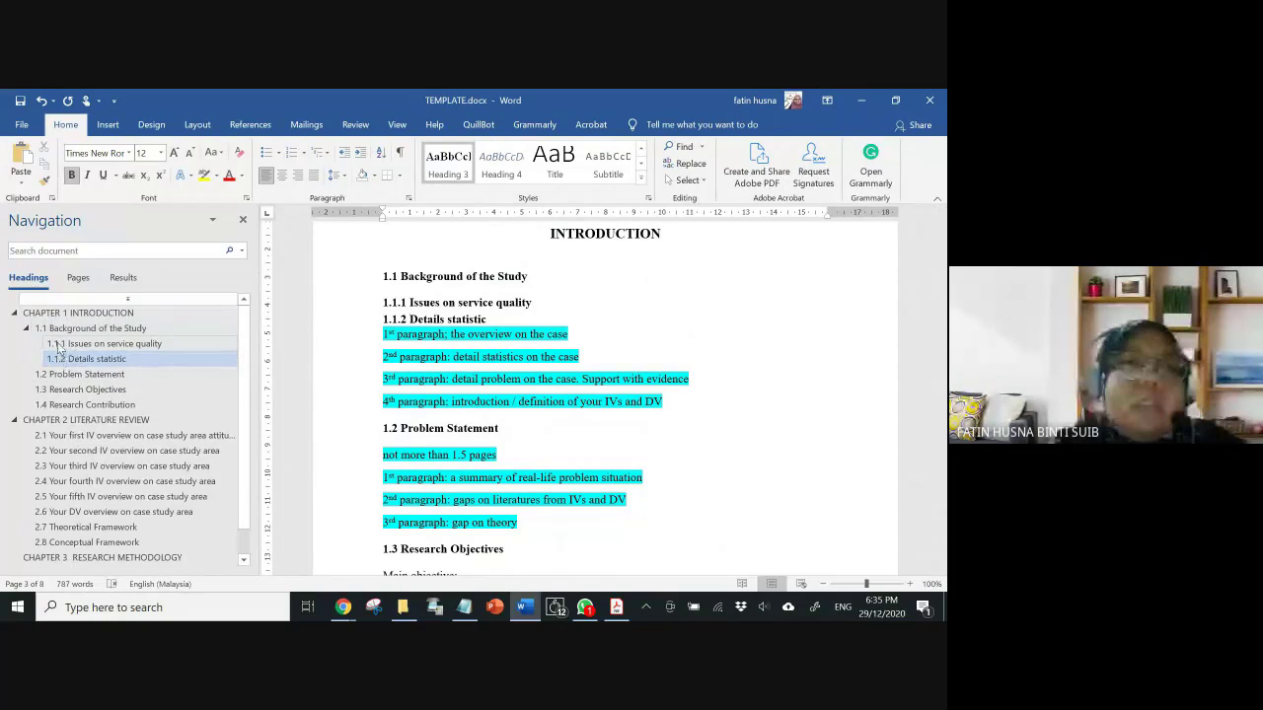
left_click(730, 319)
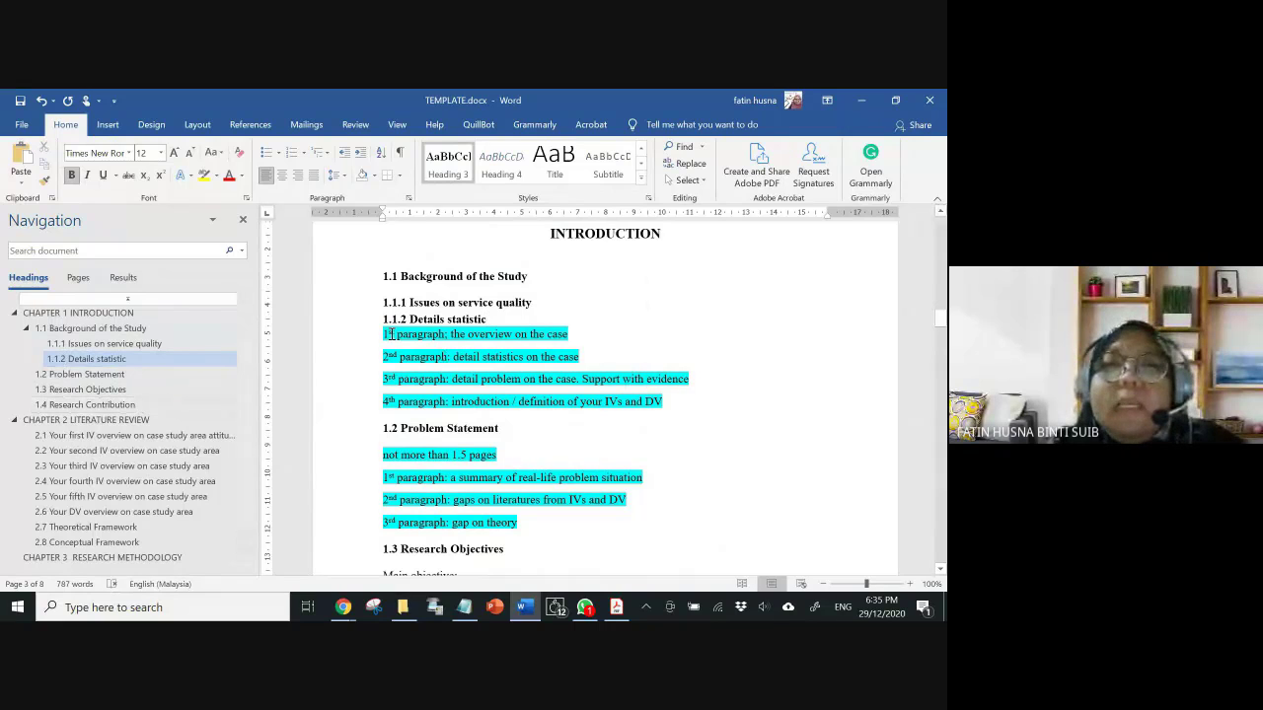
- Update the entire table of contents, including its headings and page numbers
scroll(404, 326, "up", 1)
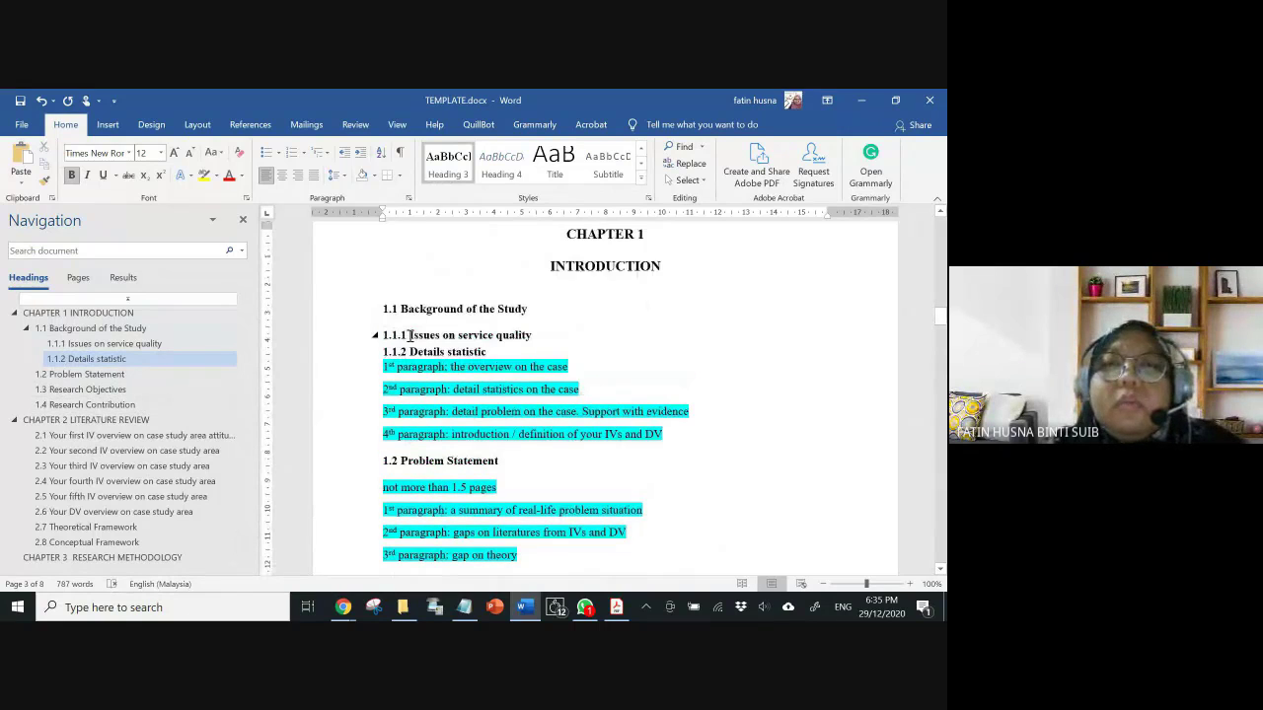
scroll(424, 345, "up", 10)
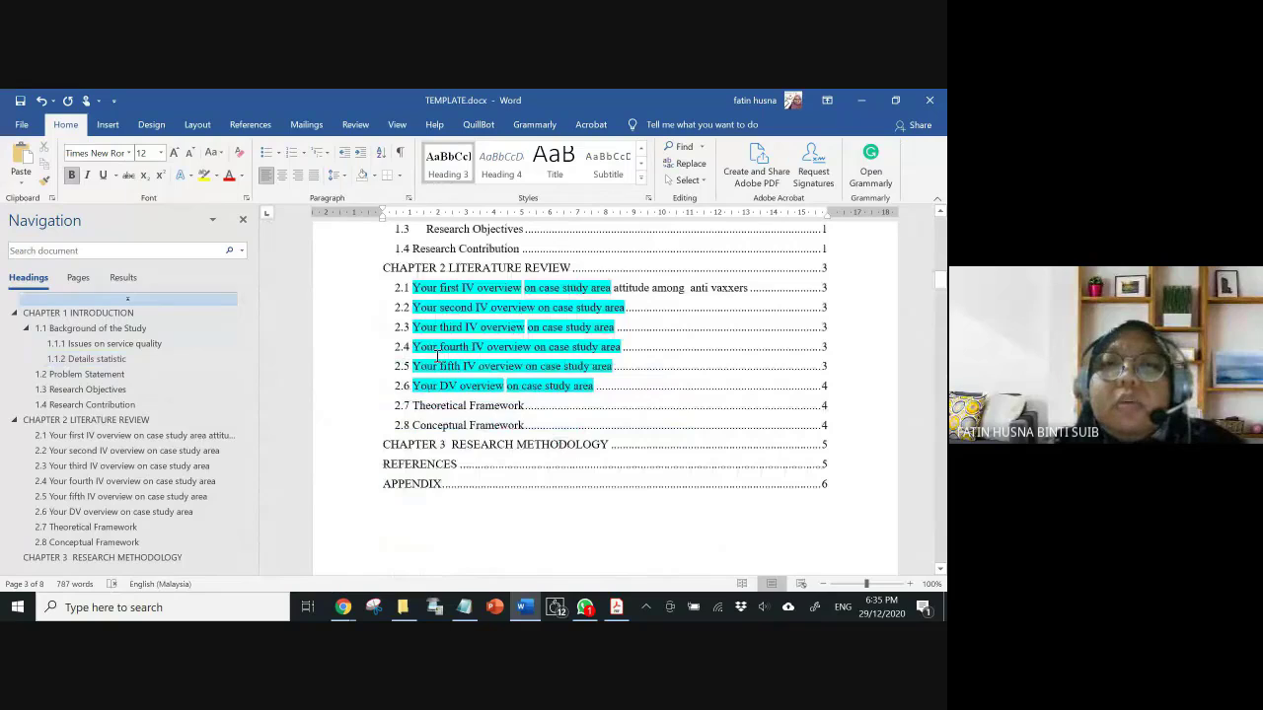
scroll(437, 357, "up", 3)
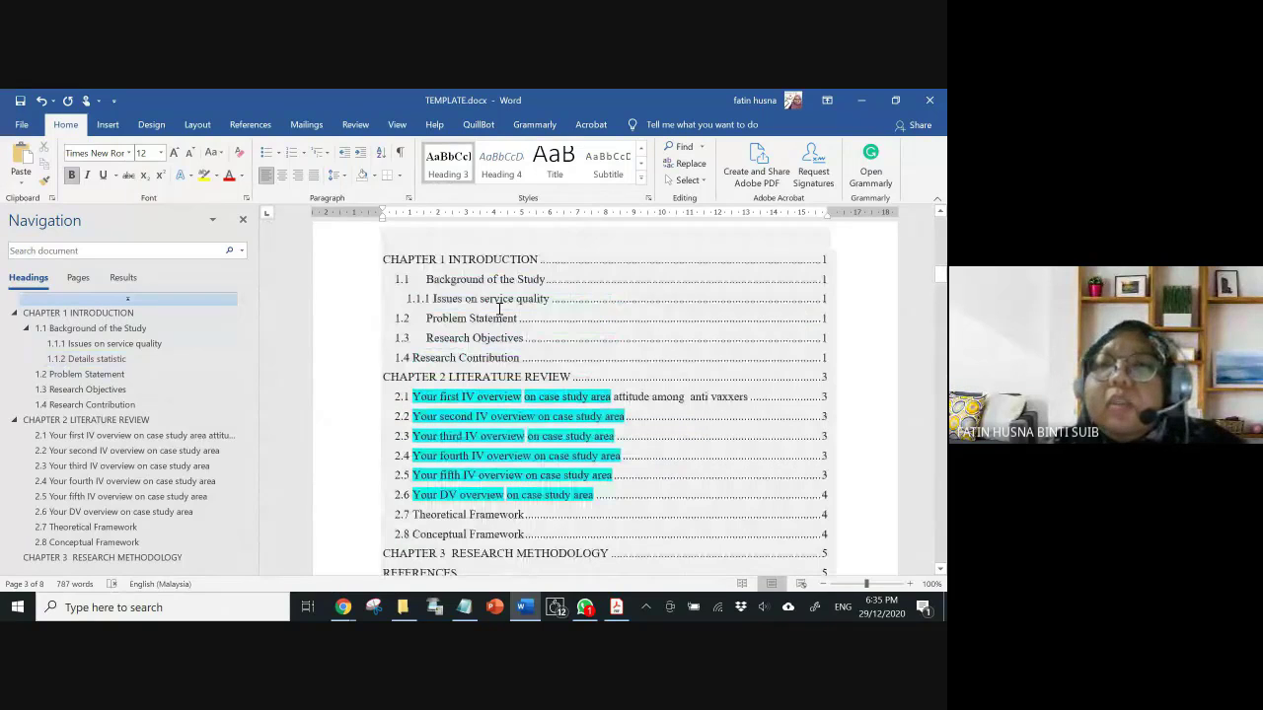
left_click(611, 302)
left_click(564, 252)
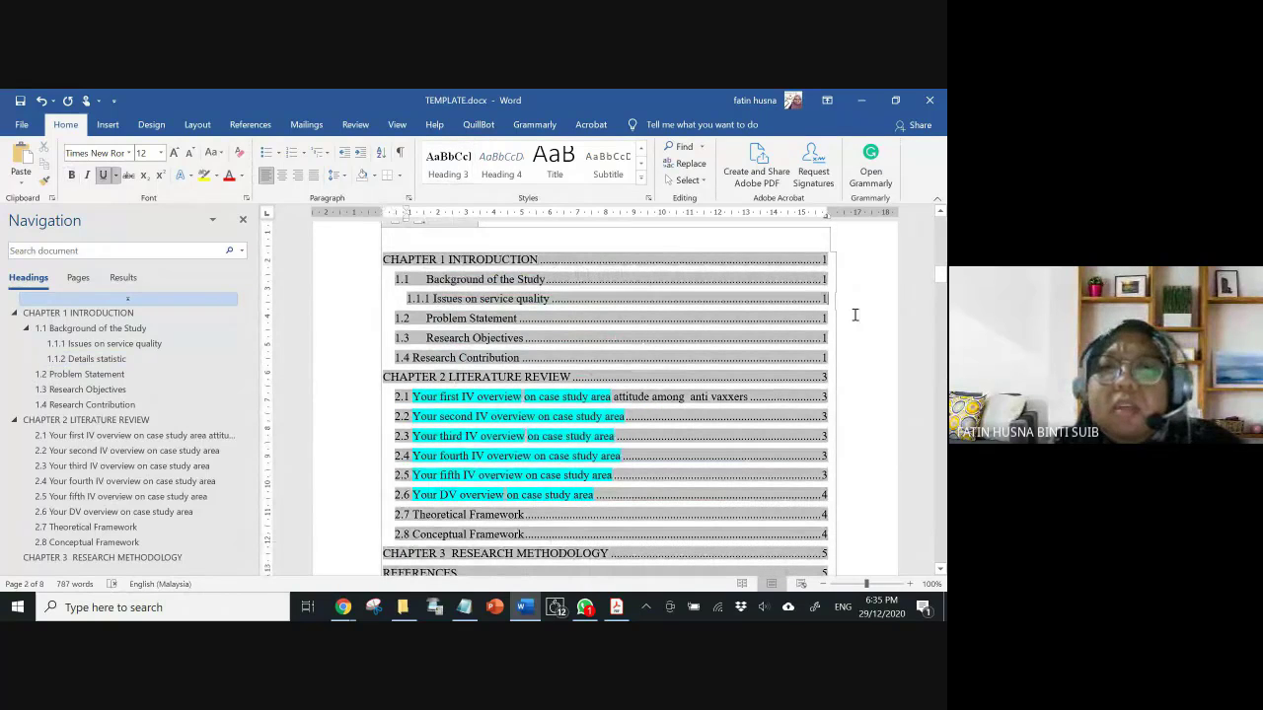
scroll(855, 314, "up", 2)
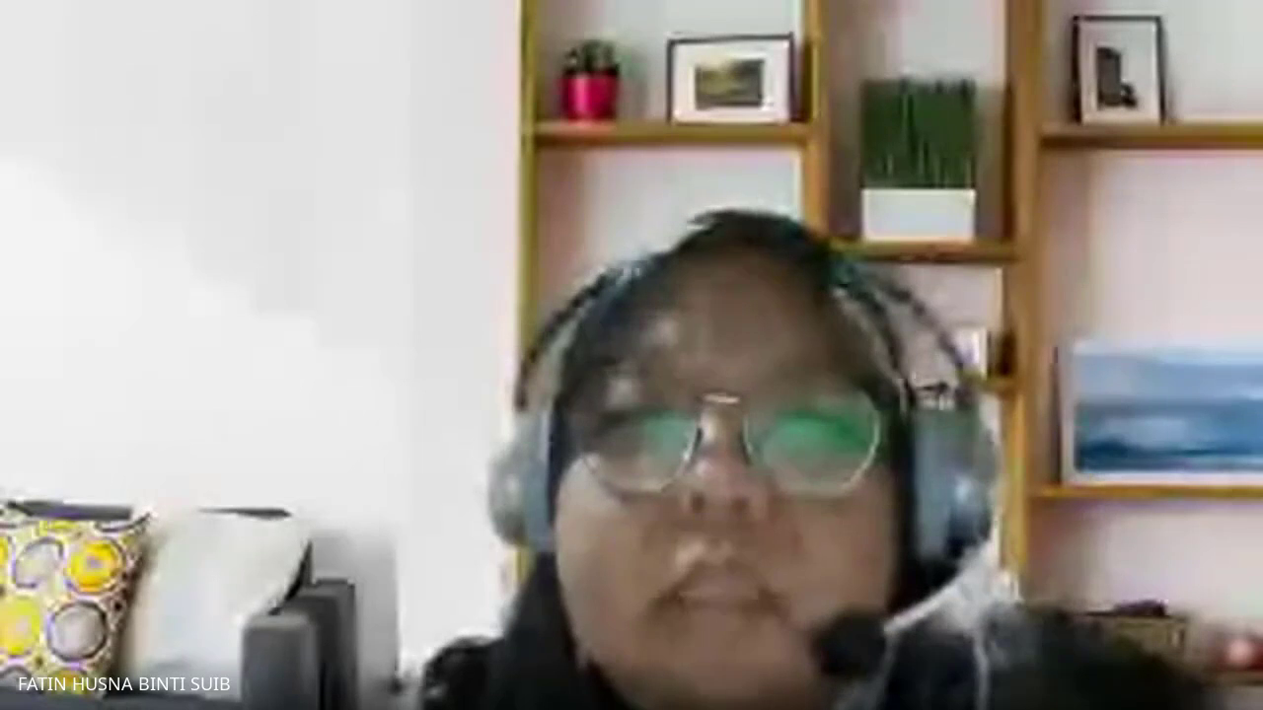
left_click(444, 321)
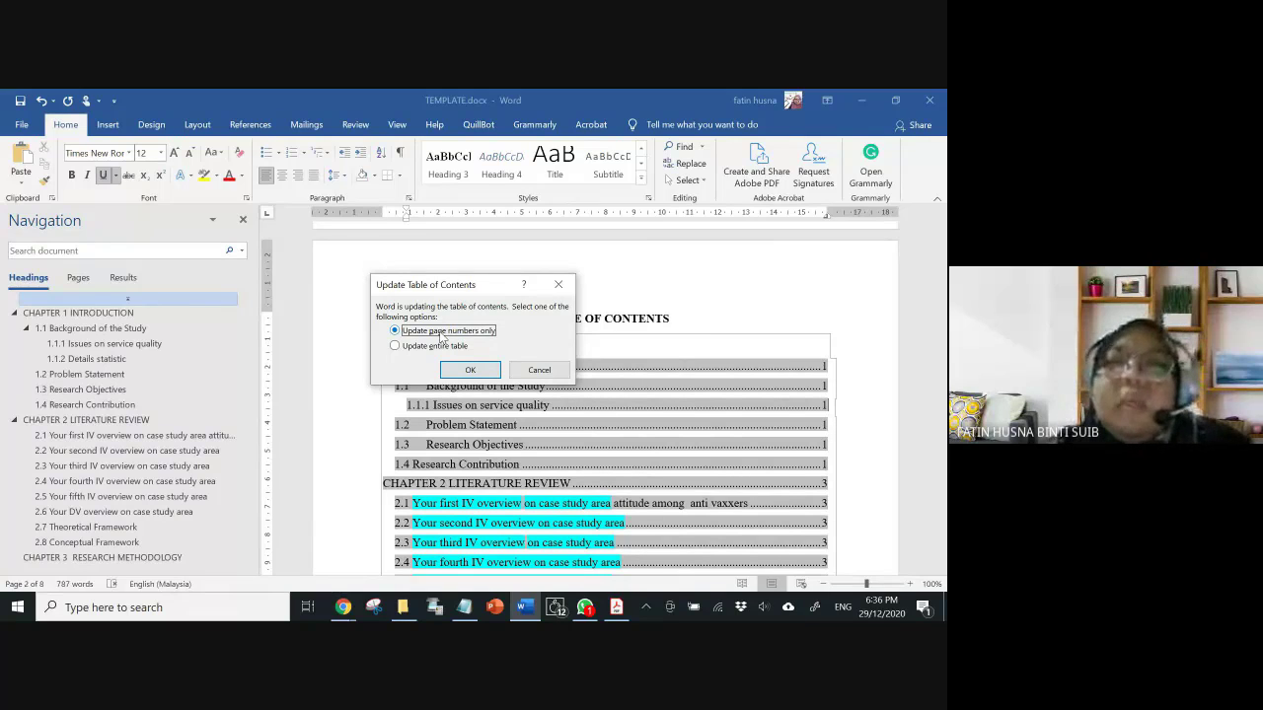
left_click(405, 348)
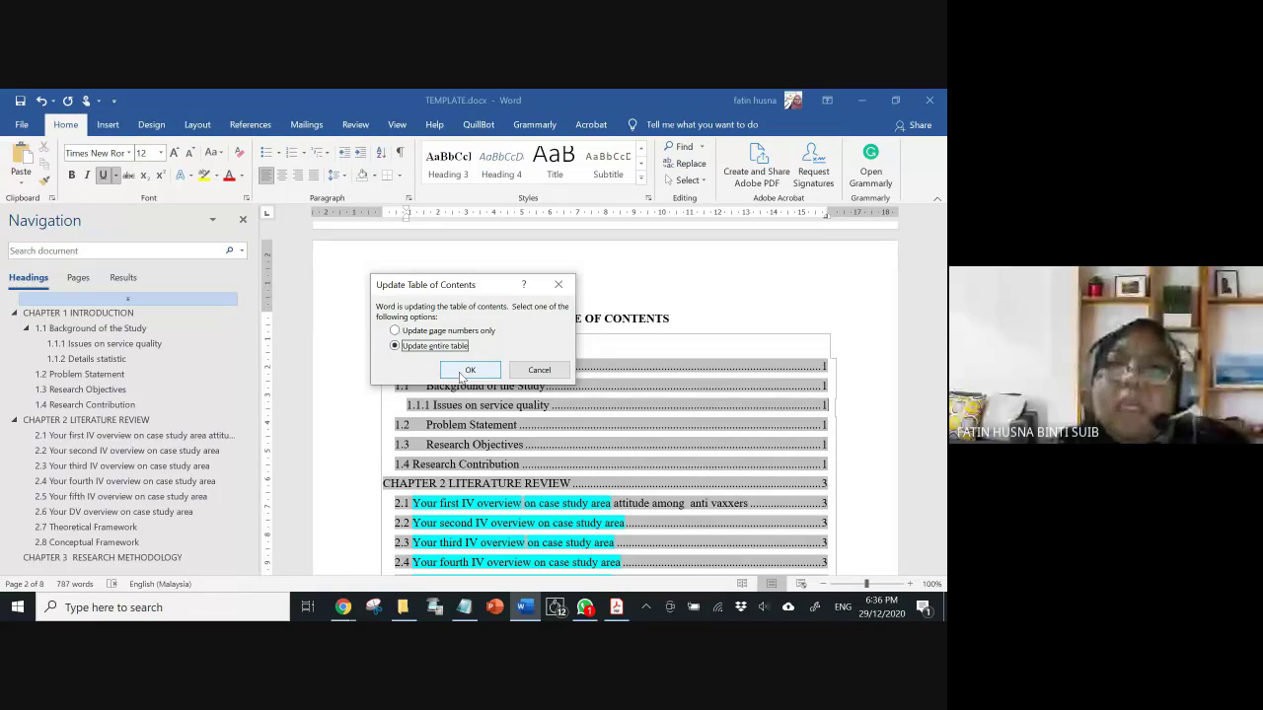
left_click(468, 371)
left_click(864, 321)
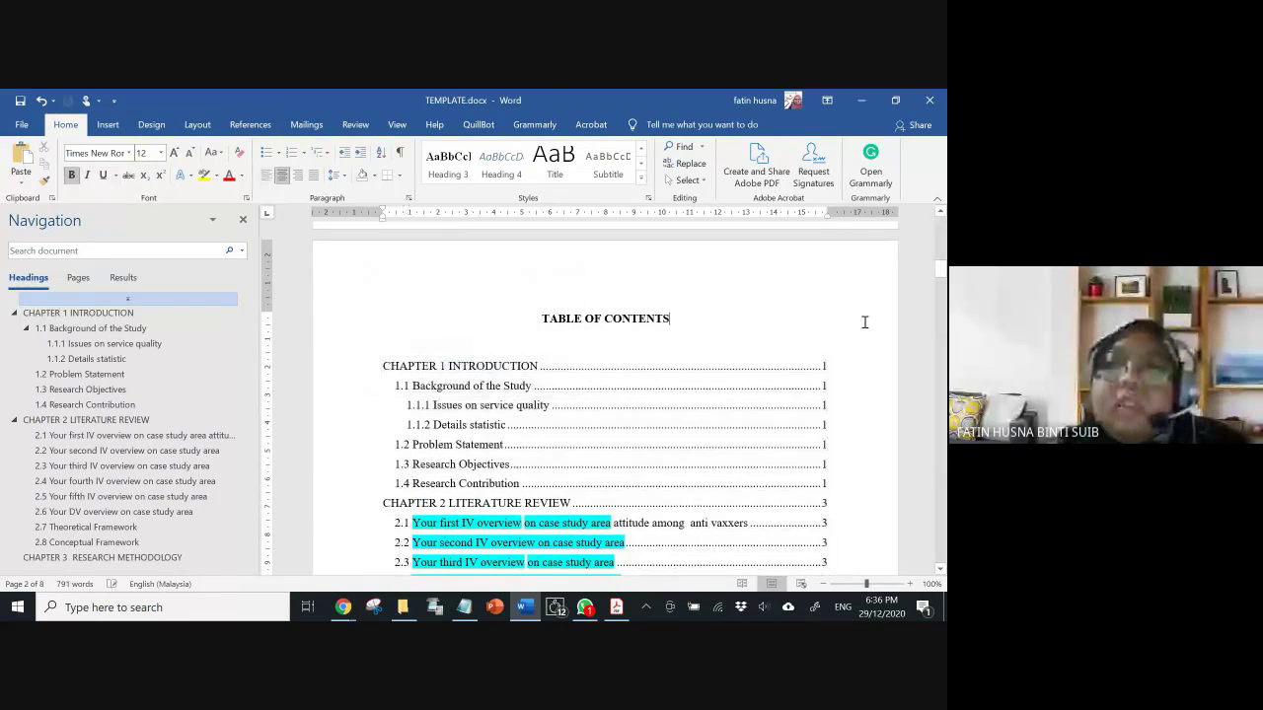
left_click(429, 419)
scroll(429, 394, "down", 1)
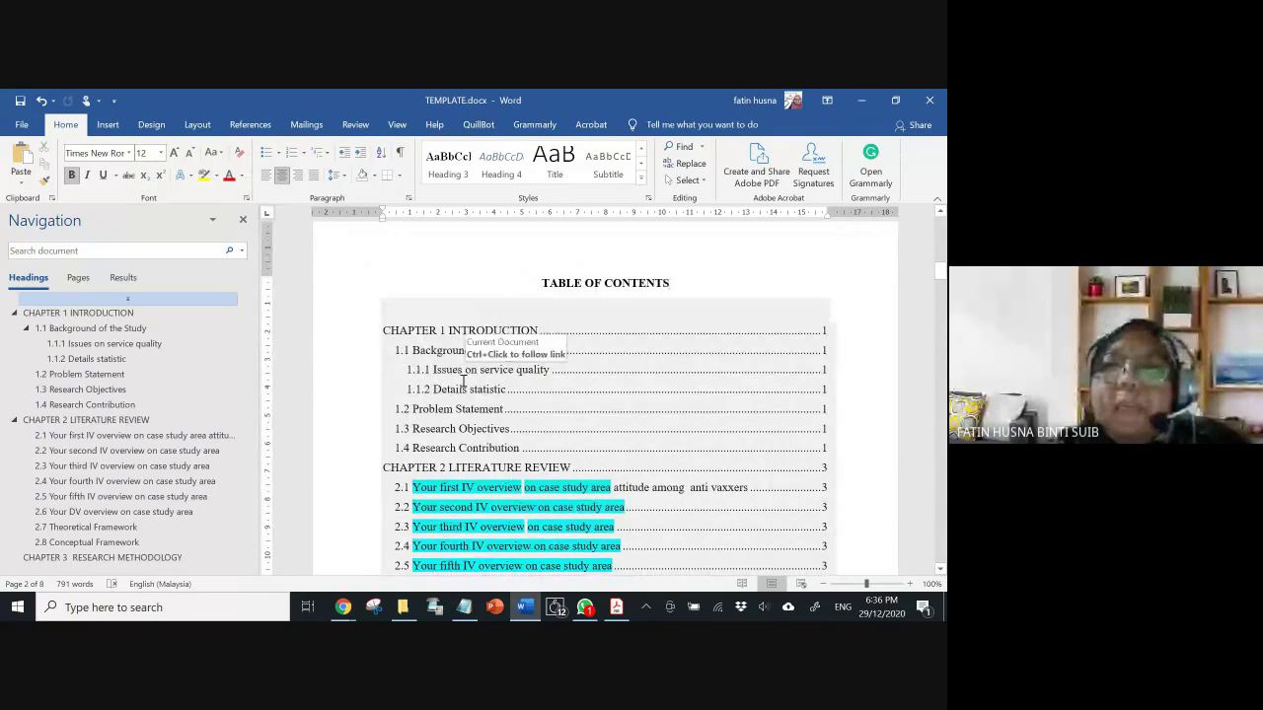
scroll(463, 381, "down", 1)
scroll(463, 381, "down", 1)
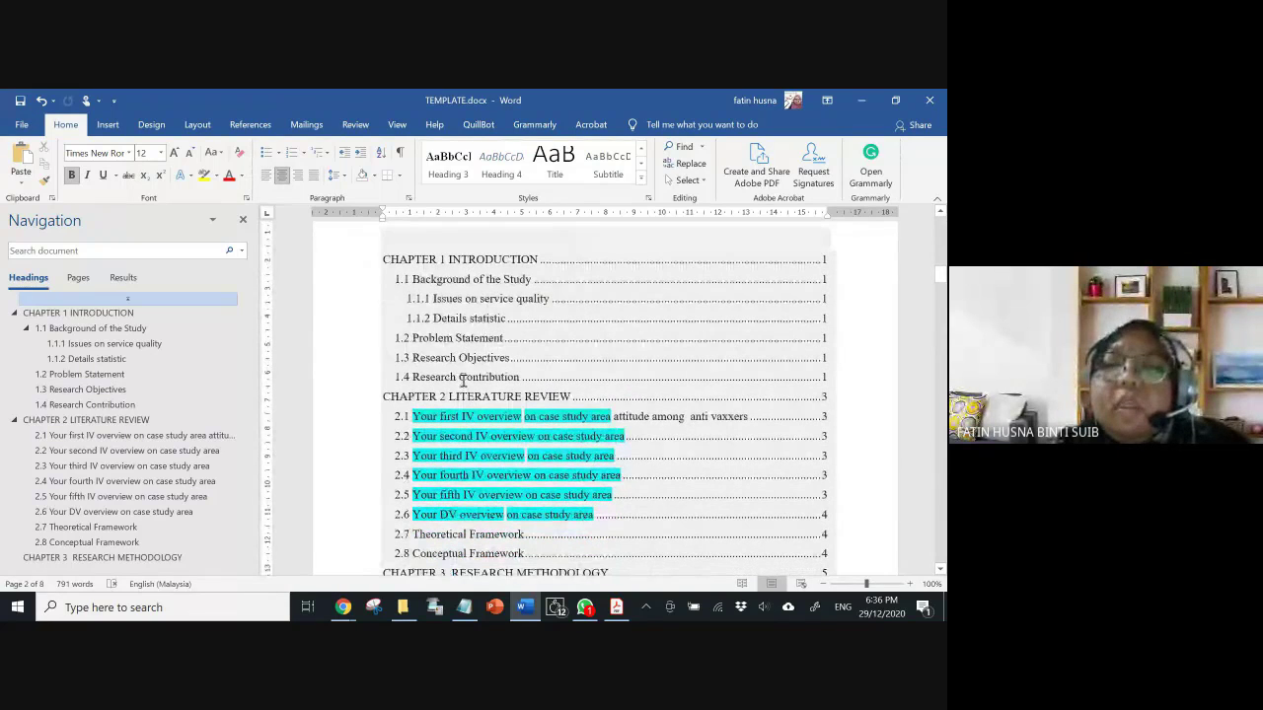
- Review the refreshed table of contents from the Chapter 1 entries down to the APPENDIX entry
scroll(463, 381, "down", 3)
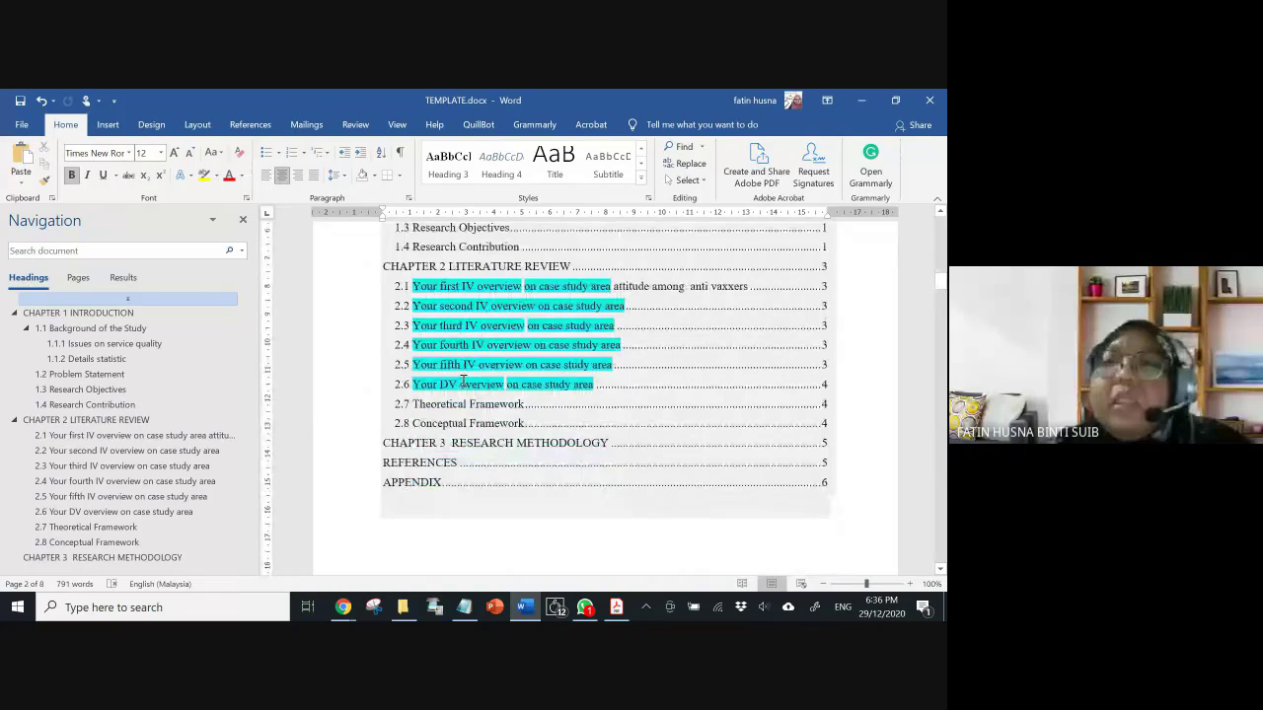
scroll(462, 381, "up", 2)
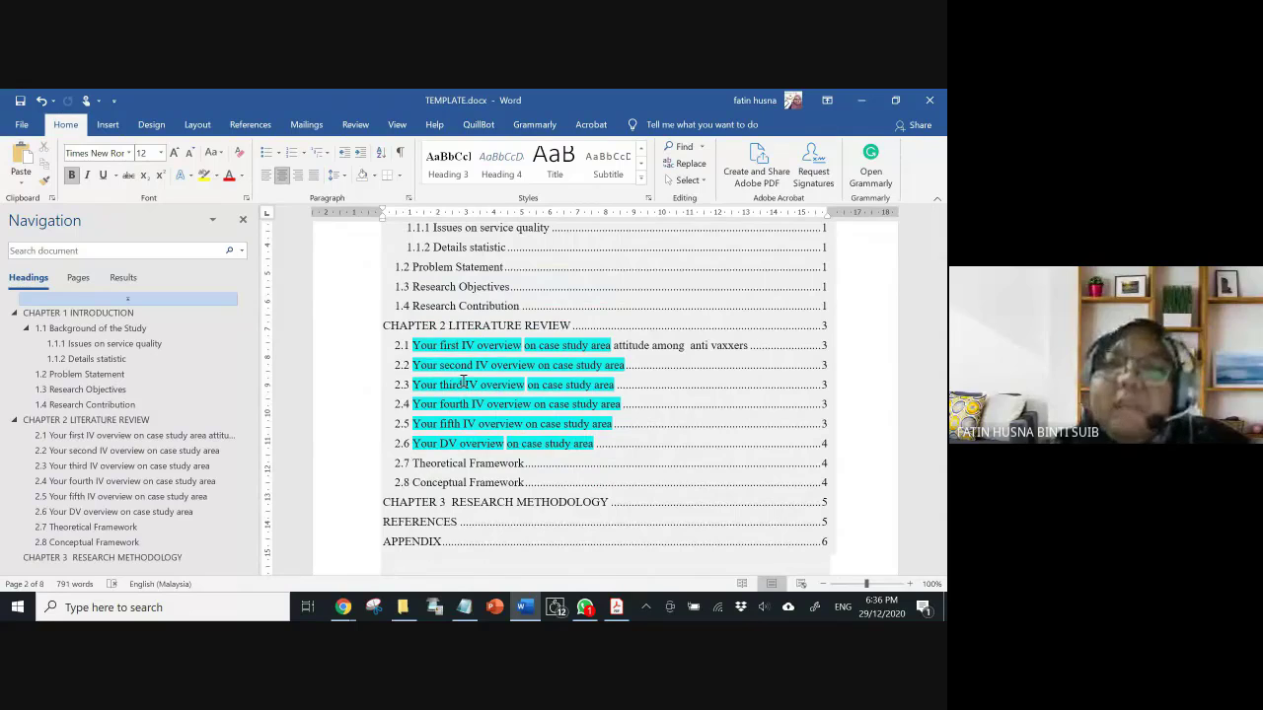
scroll(462, 383, "down", 2)
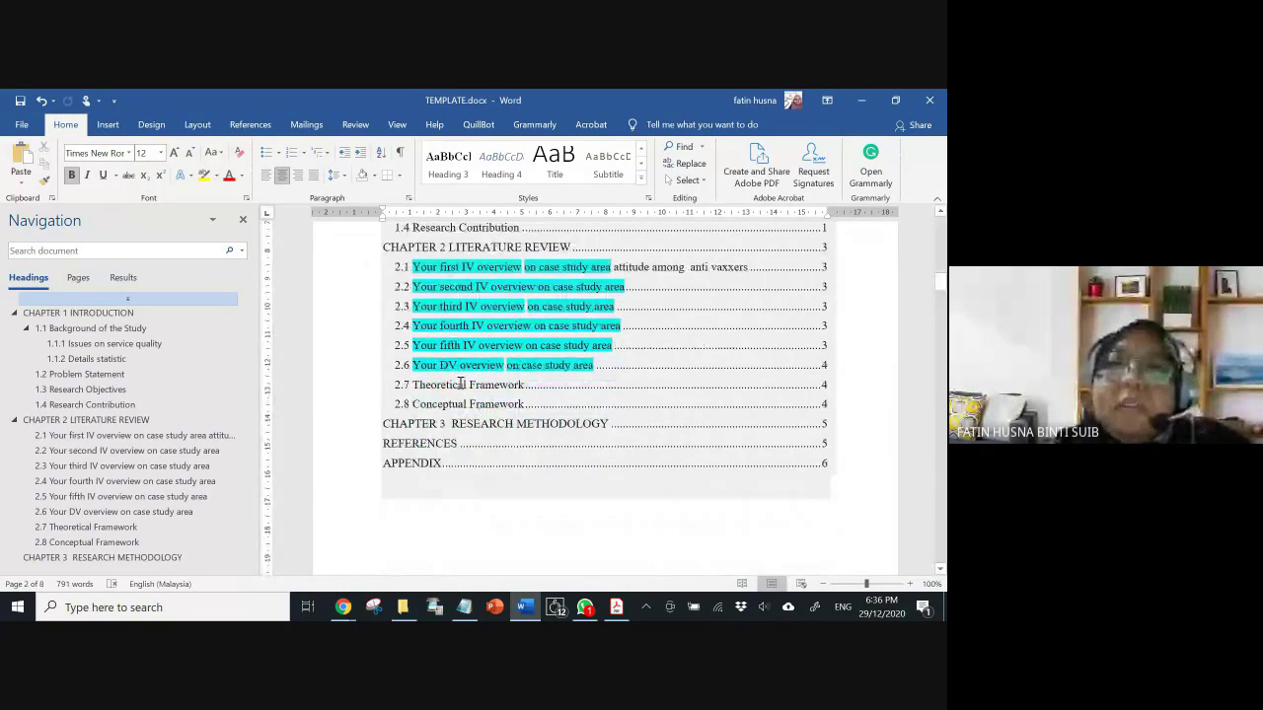
scroll(391, 436, "down", 1)
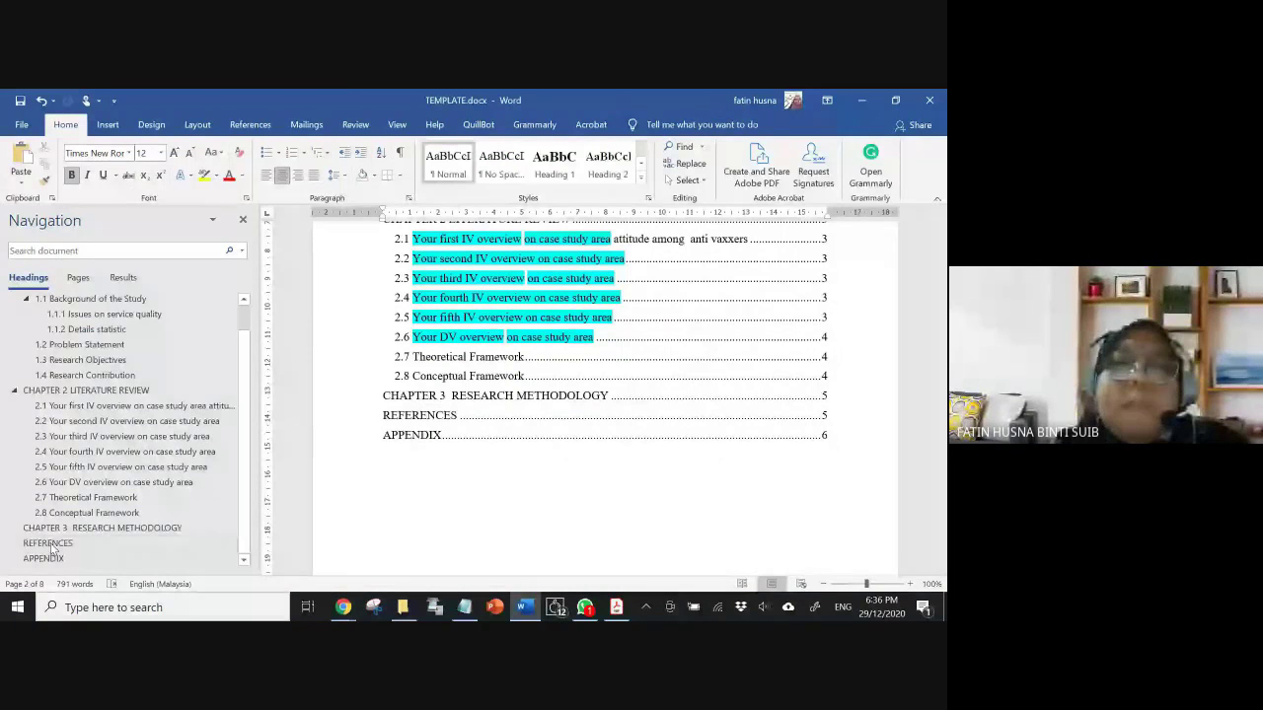
- Switch to IIUM Thesis Format.pdf in Adobe Acrobat and compare its Appendix I table of contents layout with the one in the Word template
left_click(617, 608)
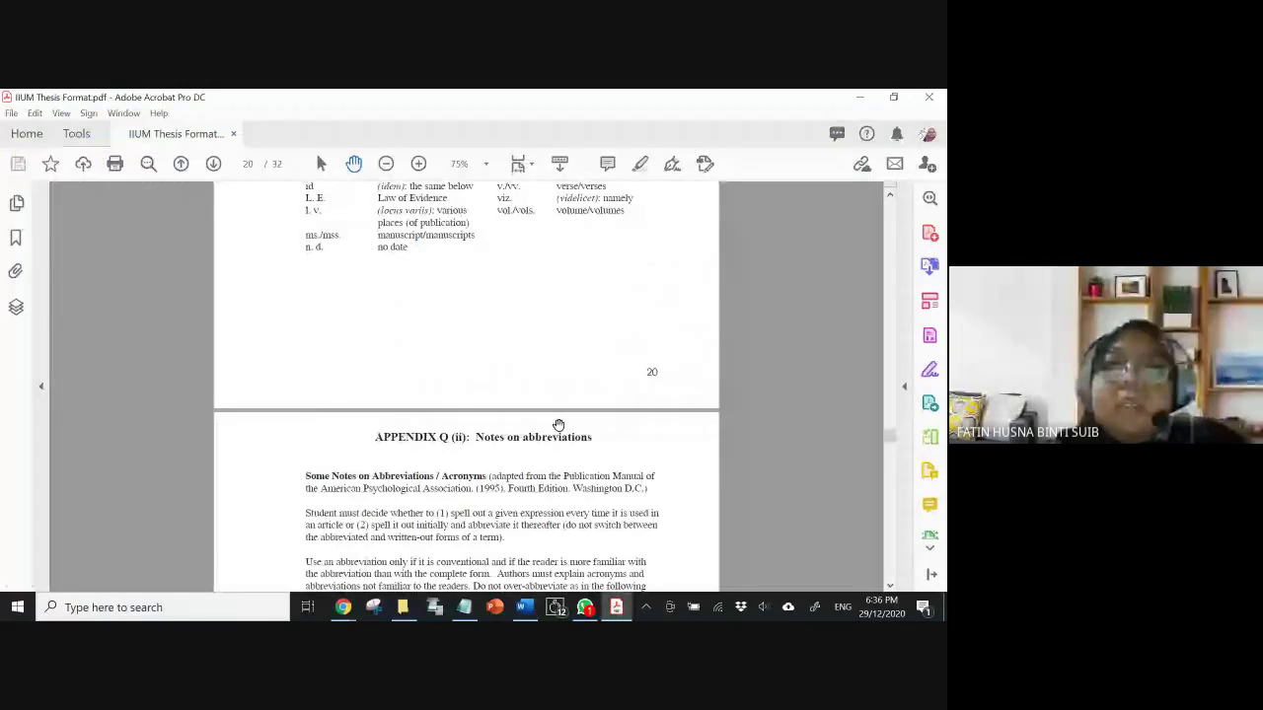
scroll(559, 426, "up", 15)
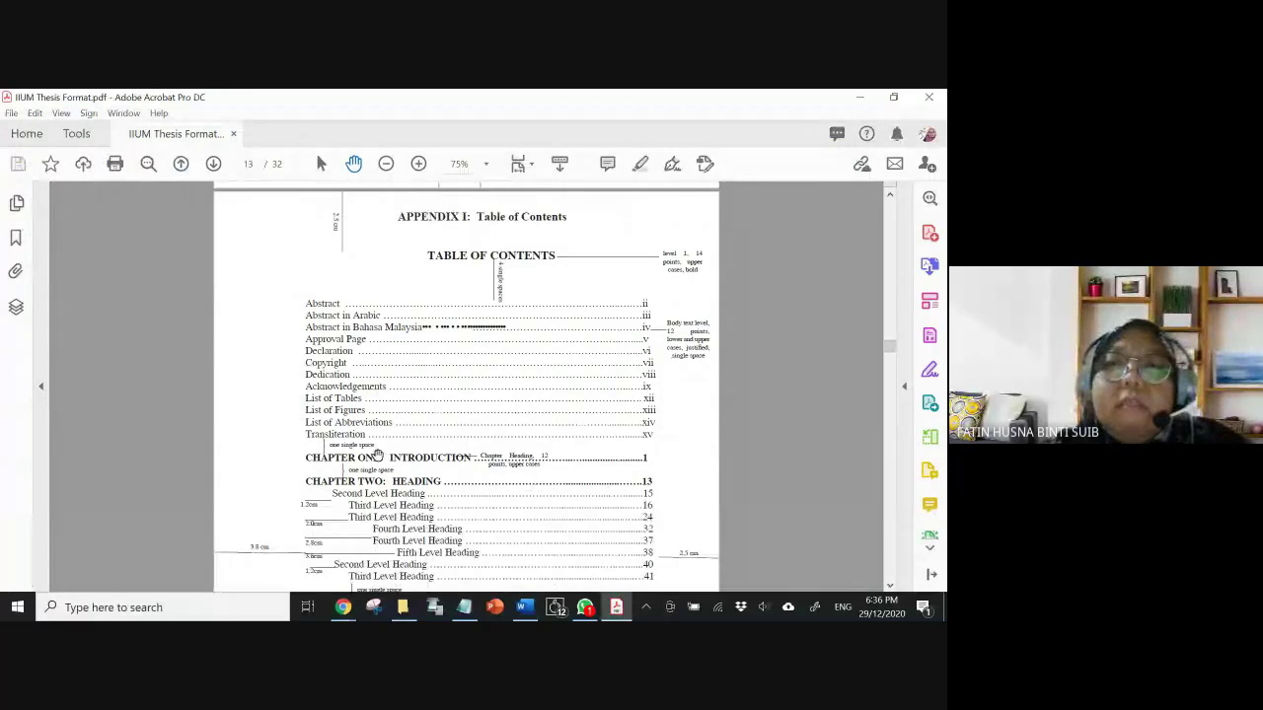
scroll(440, 343, "down", 1)
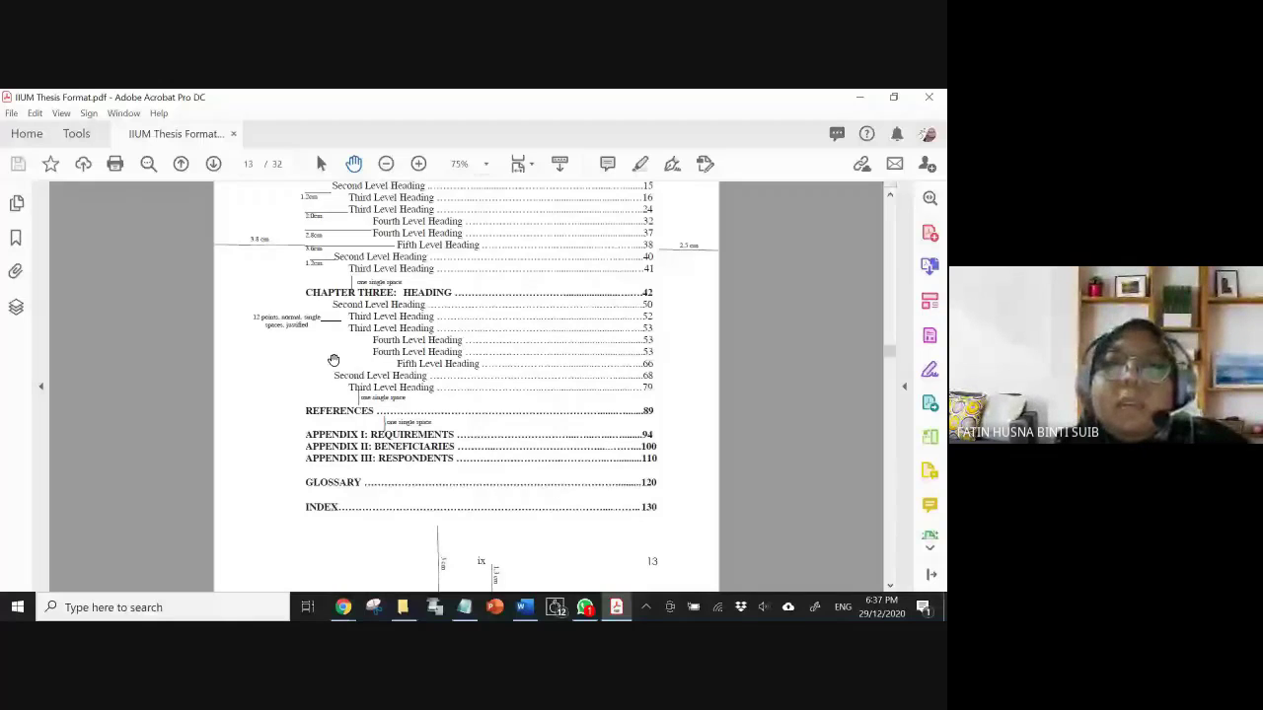
scroll(337, 250, "up", 1)
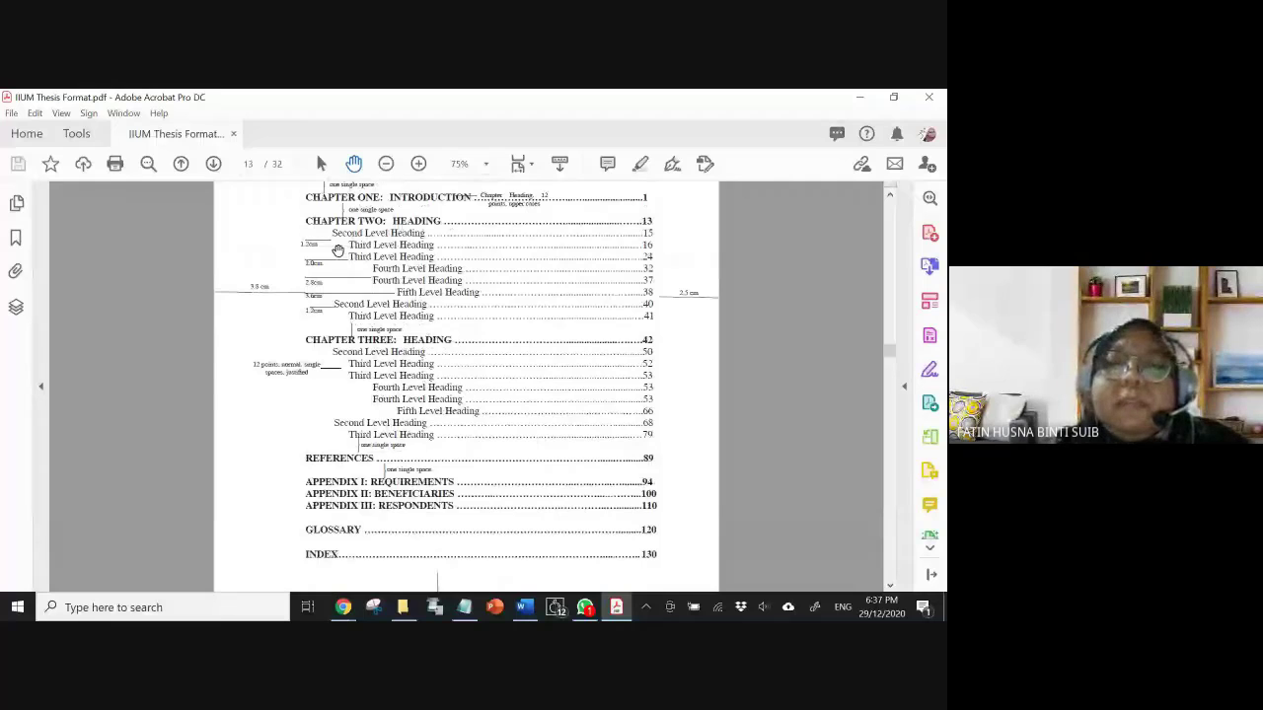
scroll(337, 250, "up", 2)
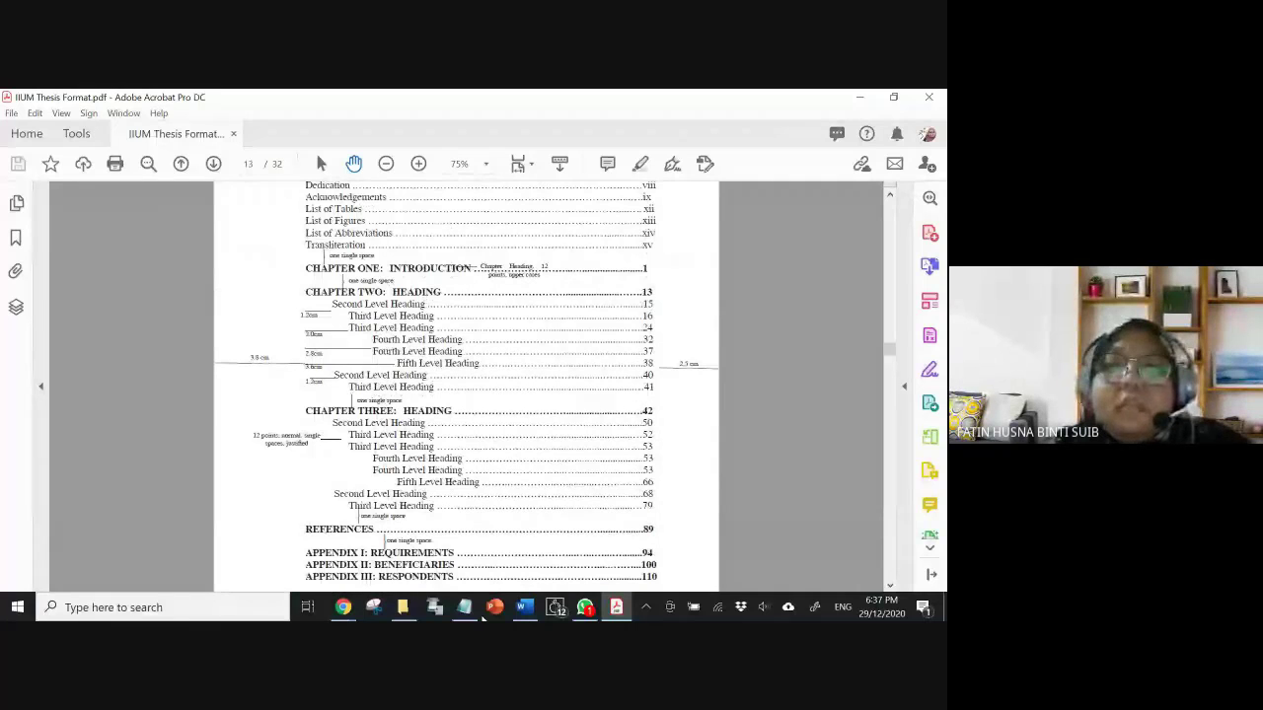
scroll(316, 318, "up", 1)
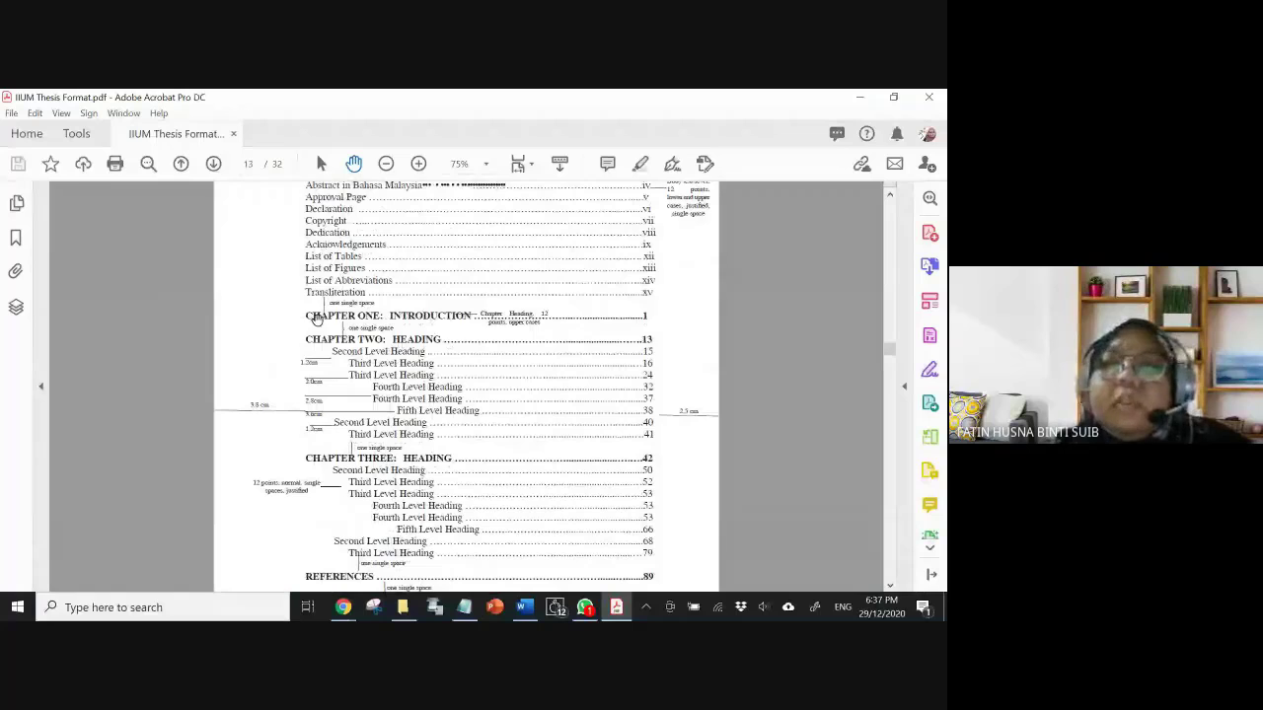
scroll(316, 317, "up", 1)
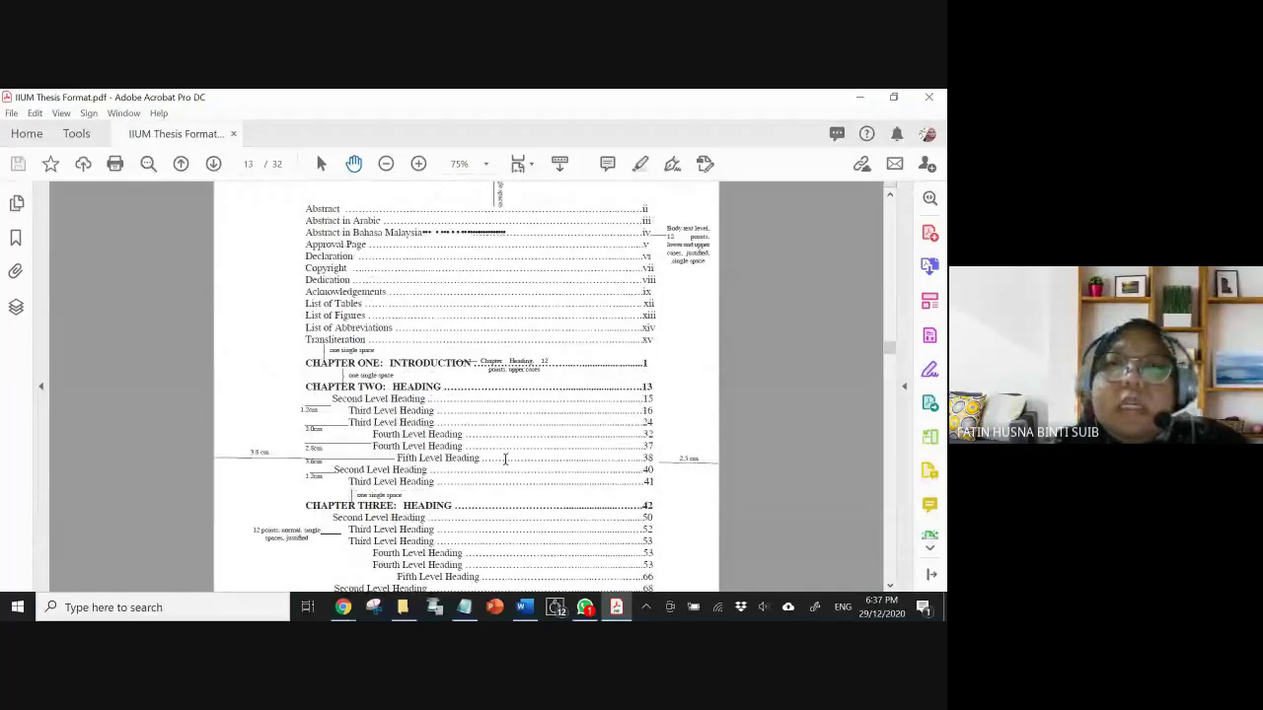
scroll(309, 376, "up", 3)
scroll(540, 237, "down", 1)
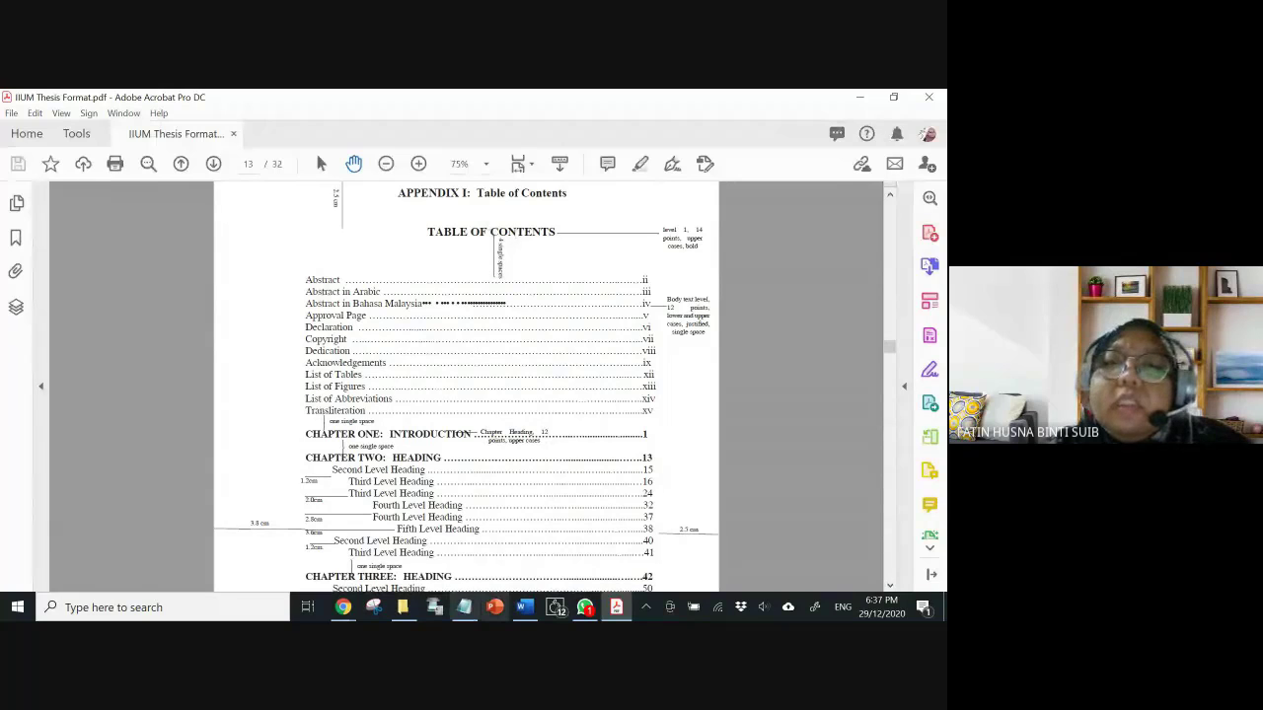
left_click(524, 607)
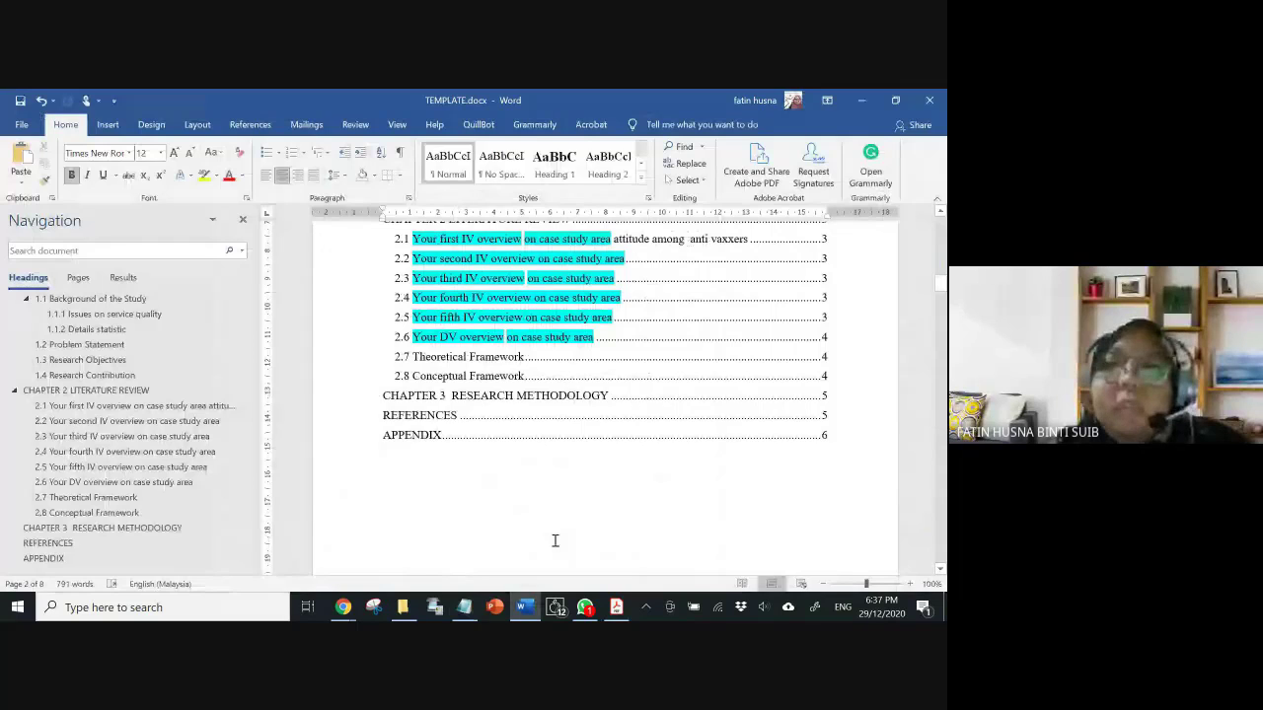
scroll(504, 378, "up", 4)
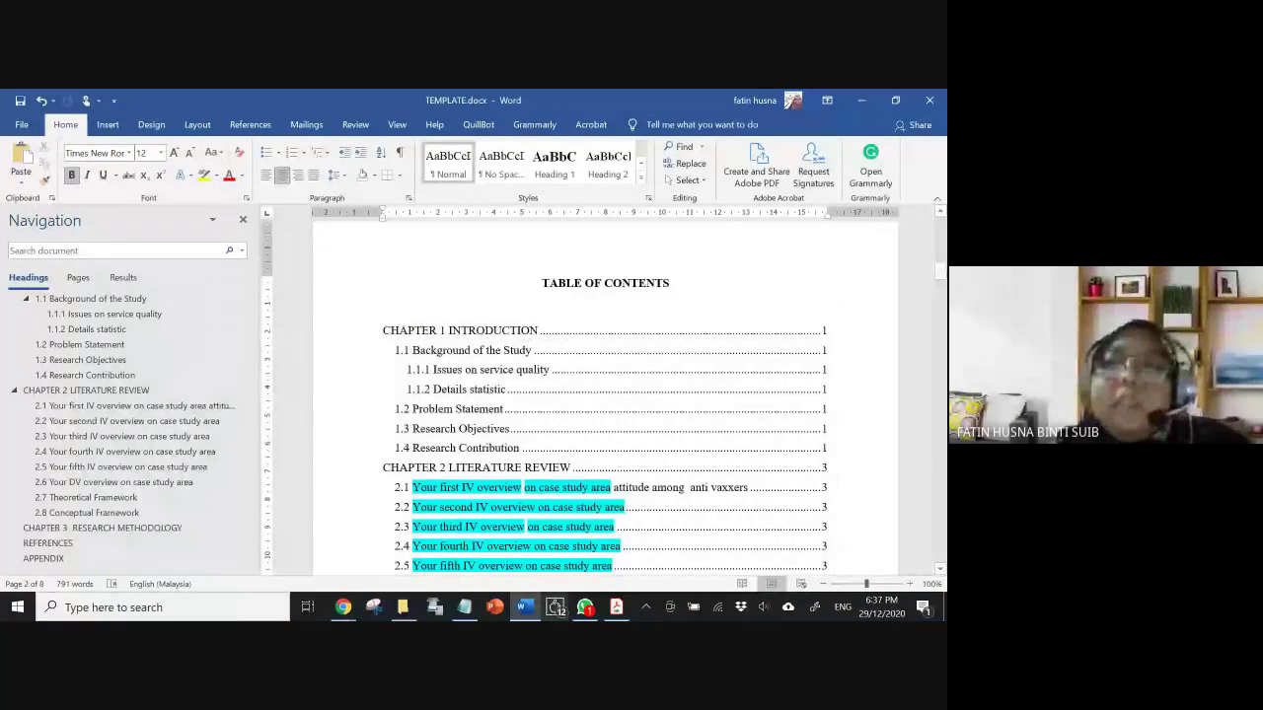
- Return to the thesis format PDF in Acrobat and locate Appendix R (i) on chapter and sub-headings
left_click(617, 607)
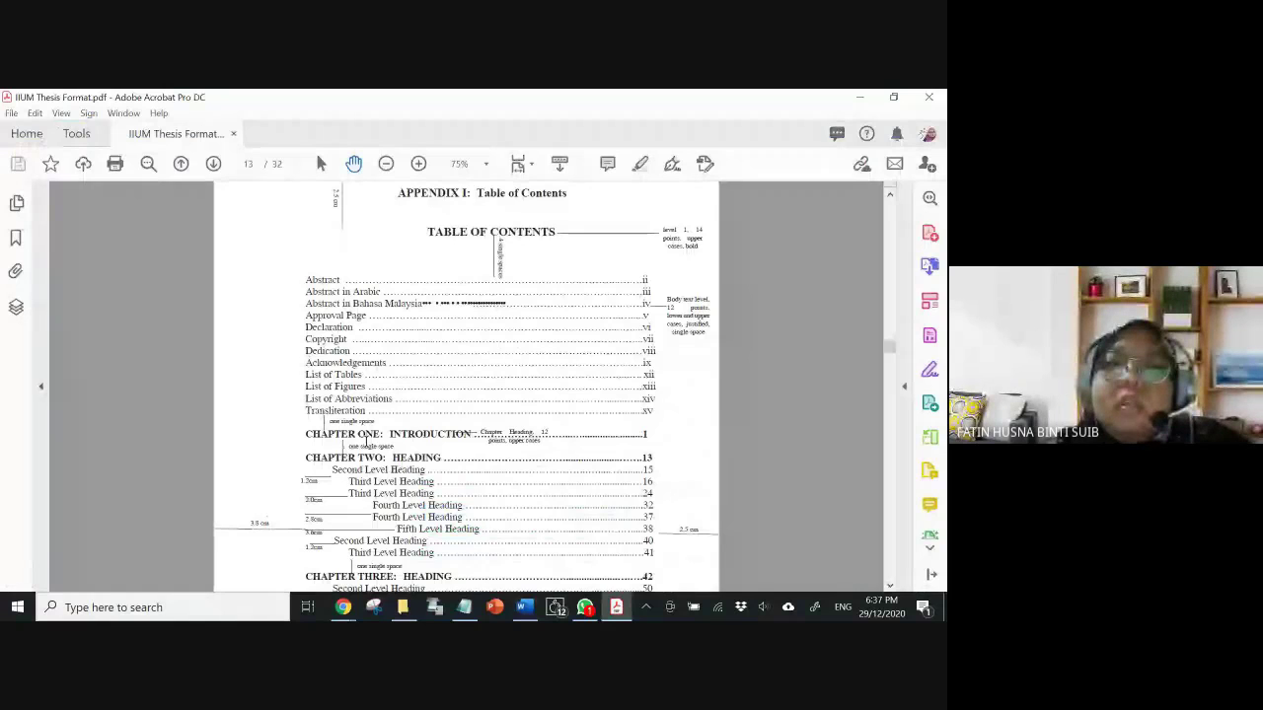
scroll(375, 438, "down", 3)
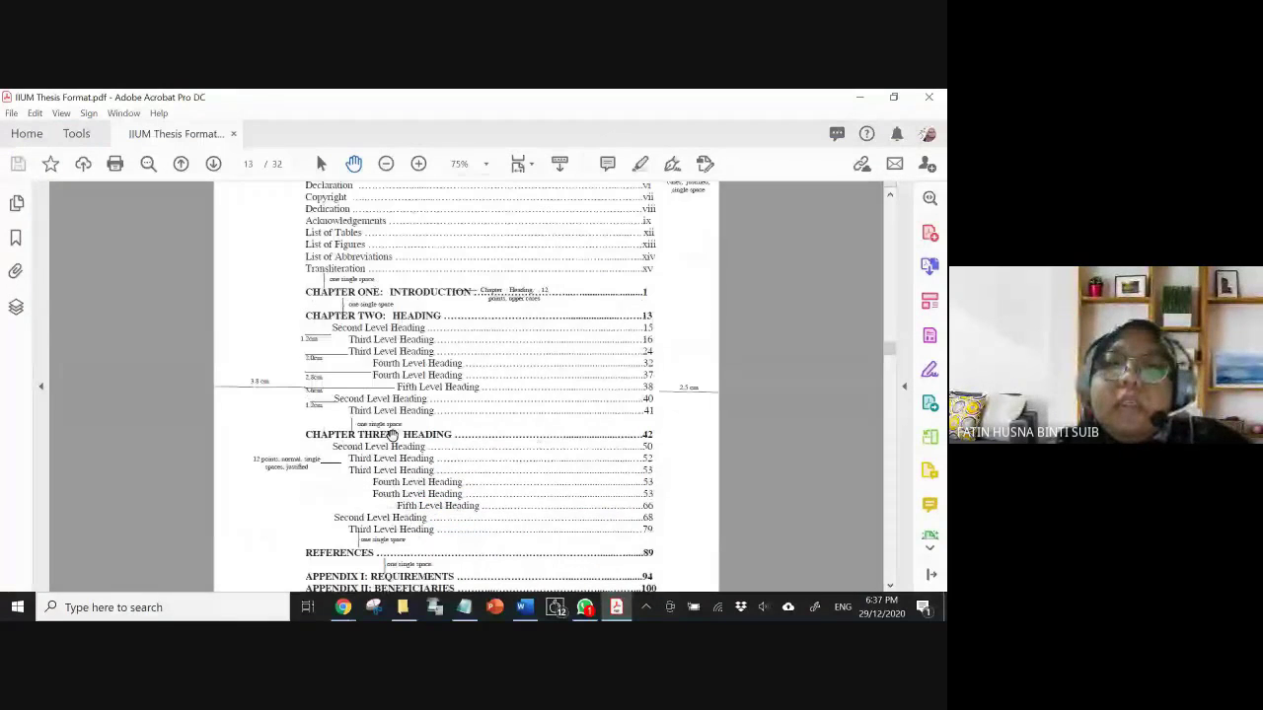
scroll(391, 435, "down", 15)
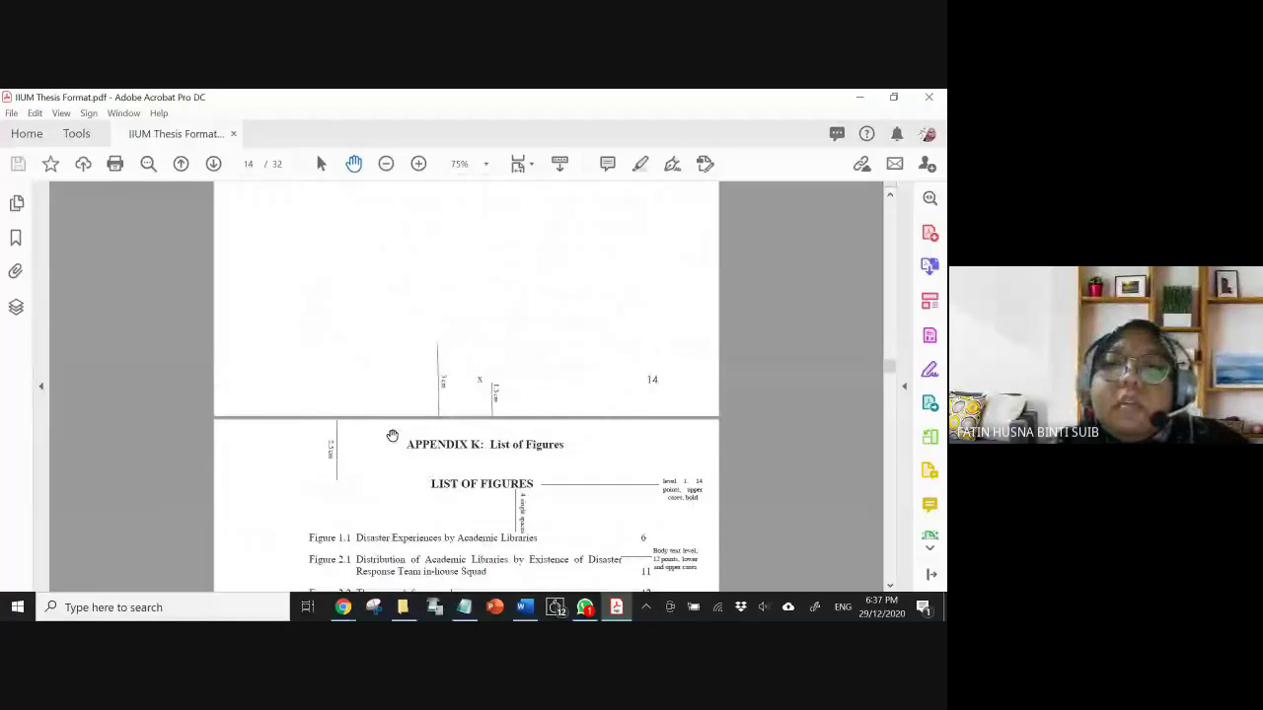
scroll(392, 435, "down", 8)
scroll(392, 436, "down", 10)
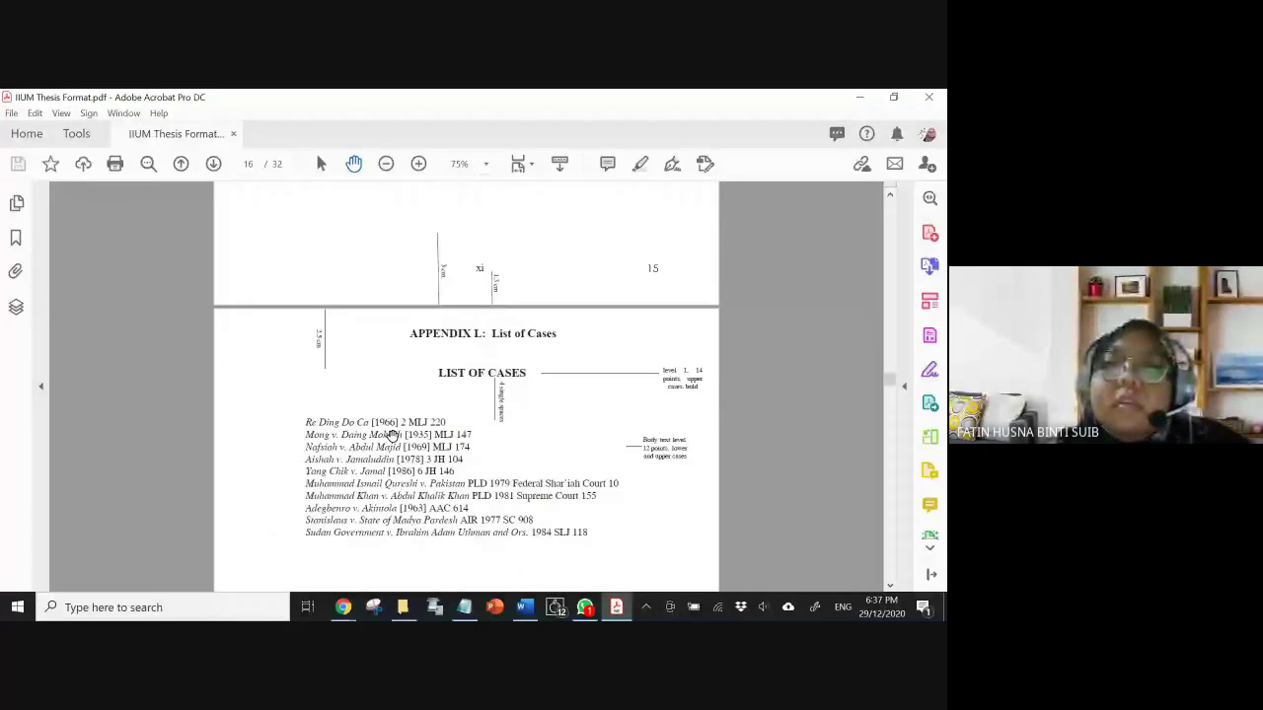
left_click_drag(893, 377, 920, 452)
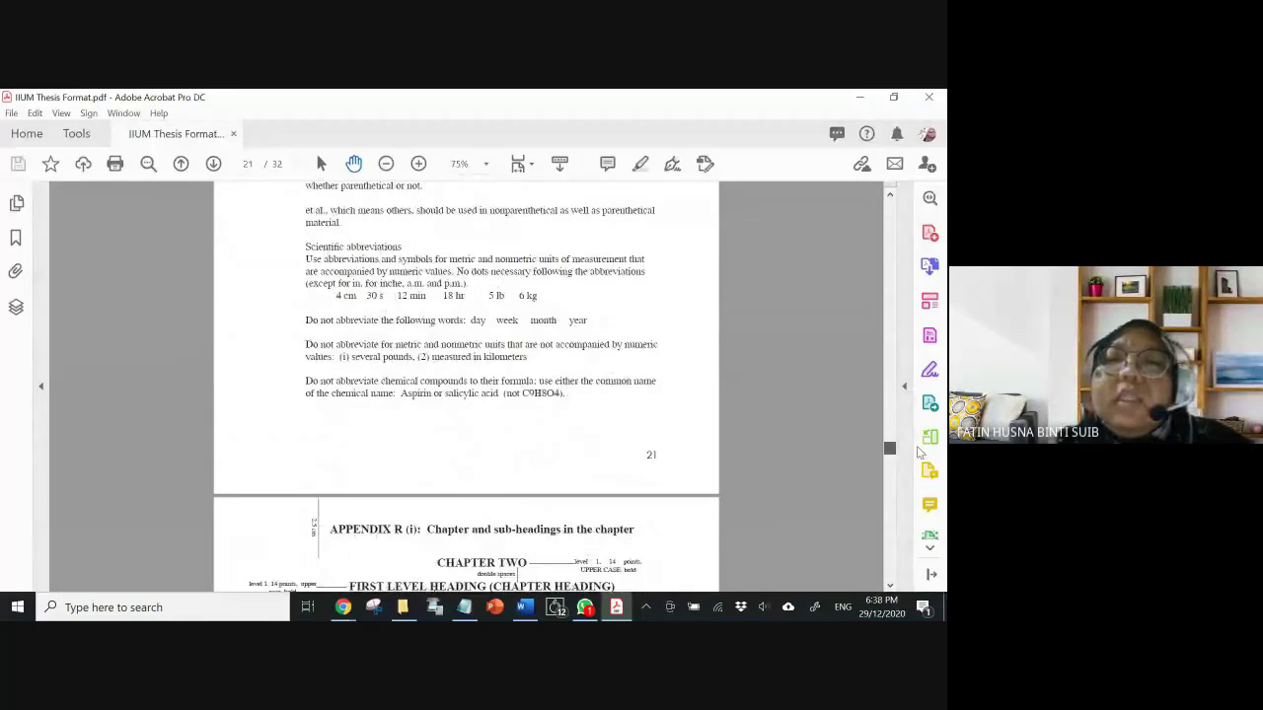
scroll(517, 446, "down", 3)
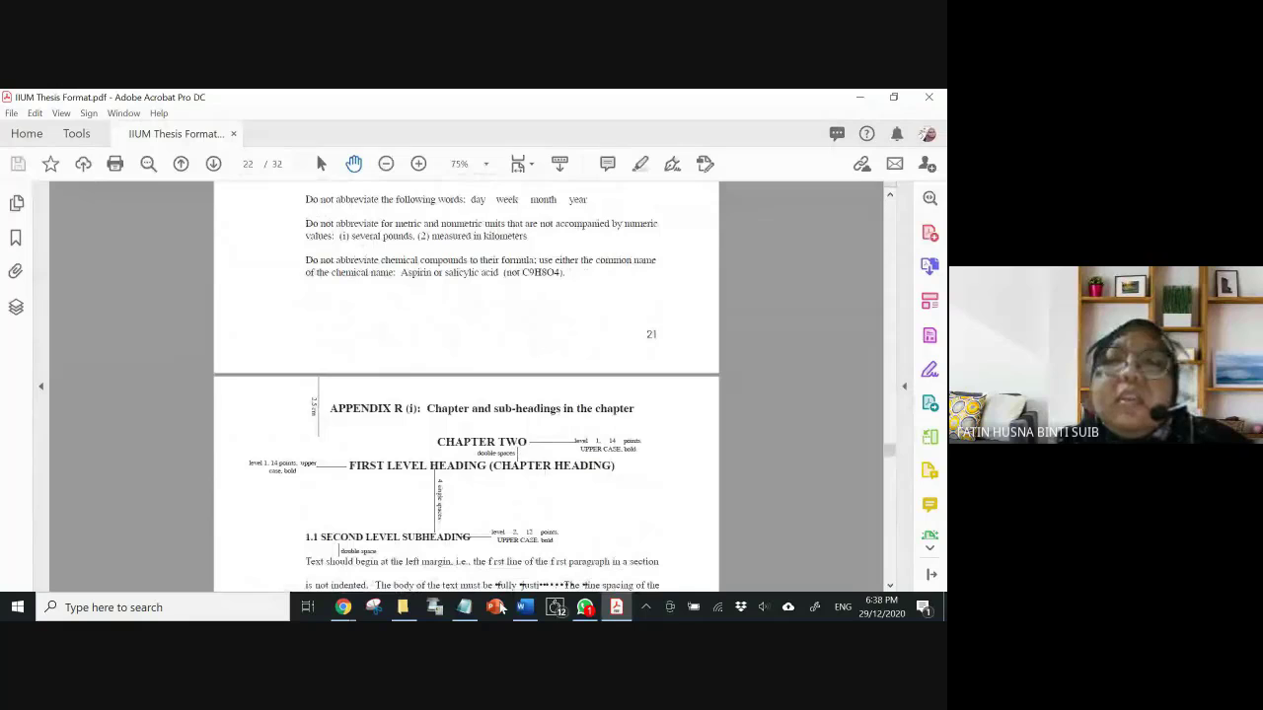
- Switch back to the Word template and change the introduction's chapter heading to "CHAPTER ONE"
left_click(525, 606)
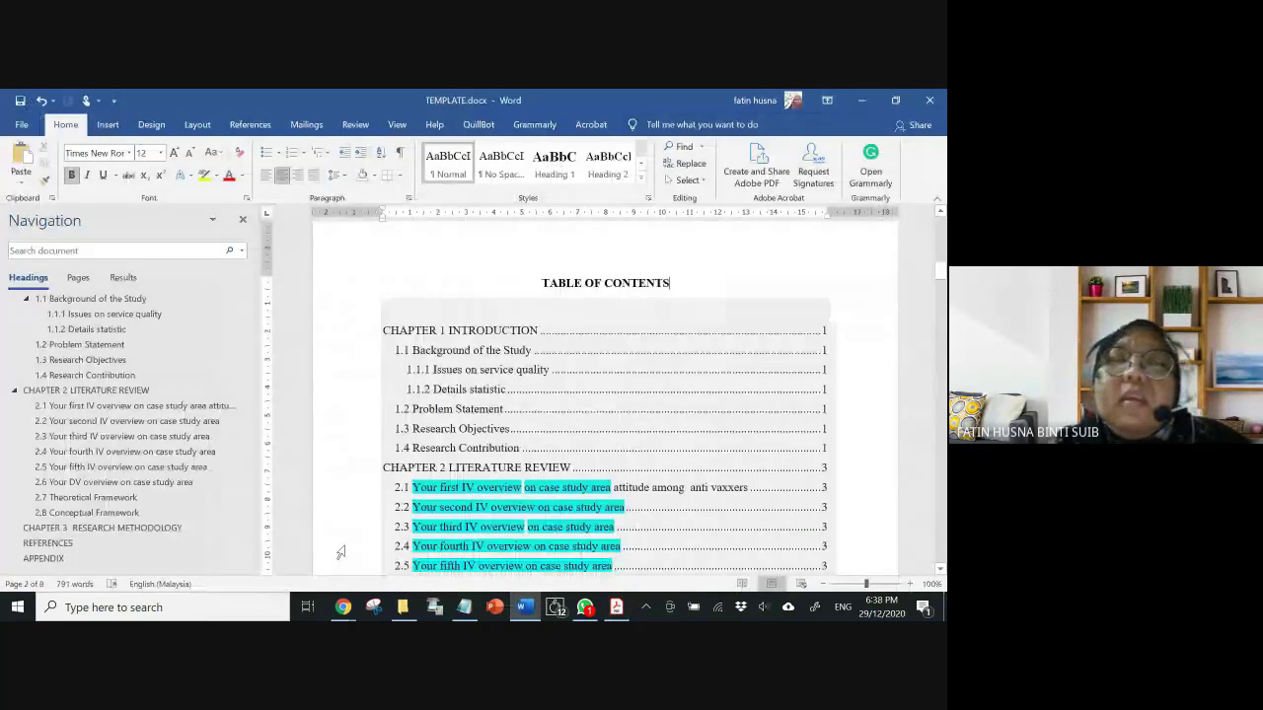
scroll(78, 314, "up", 1)
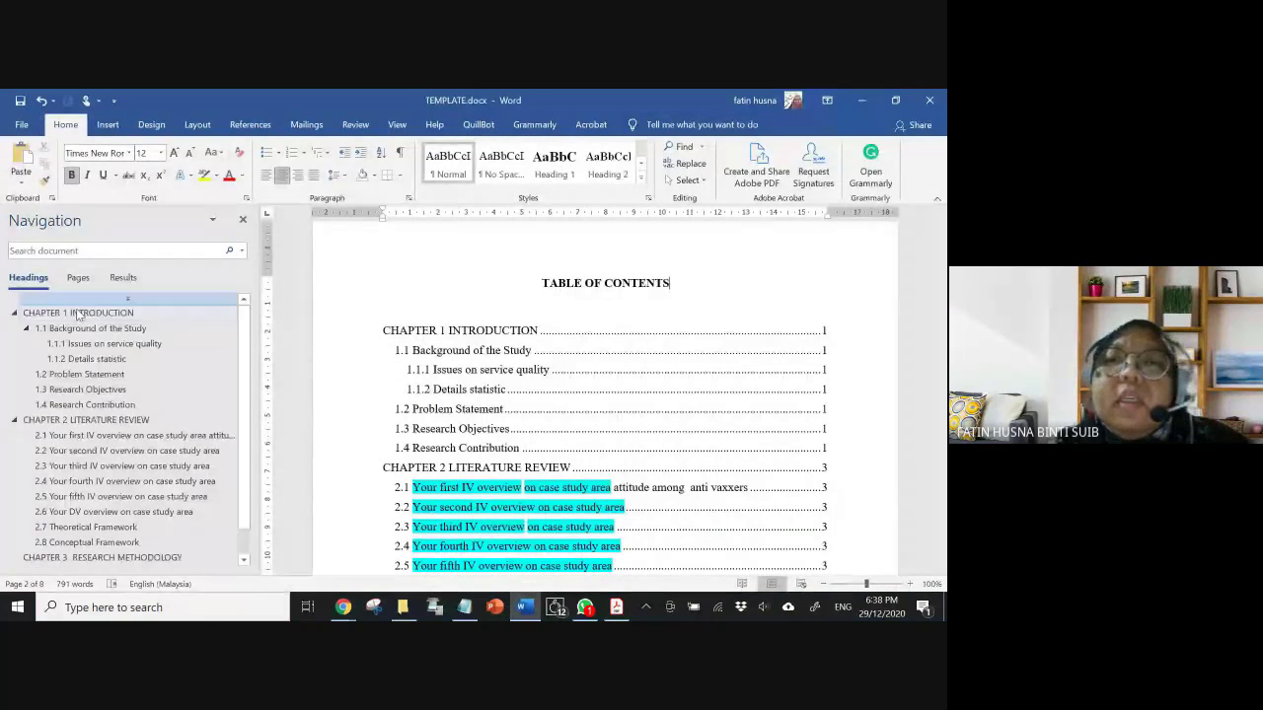
left_click(78, 313)
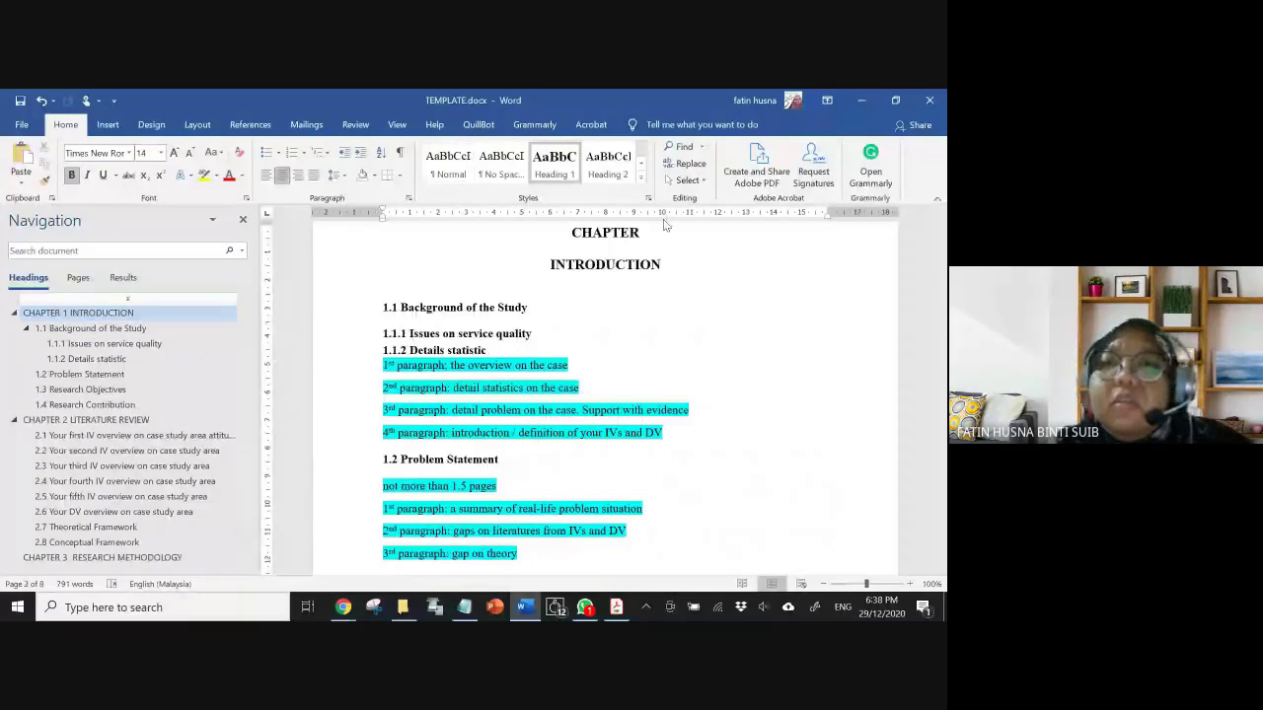
key("Caps_Lock")
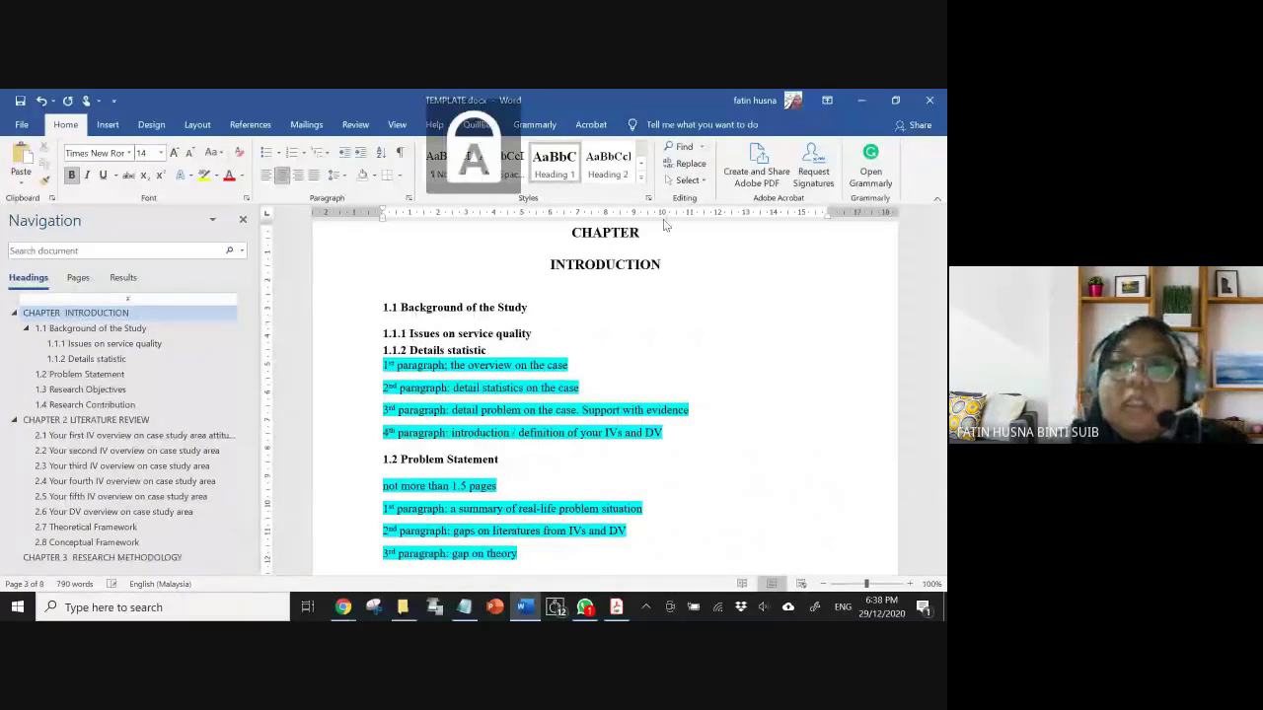
type("ONE")
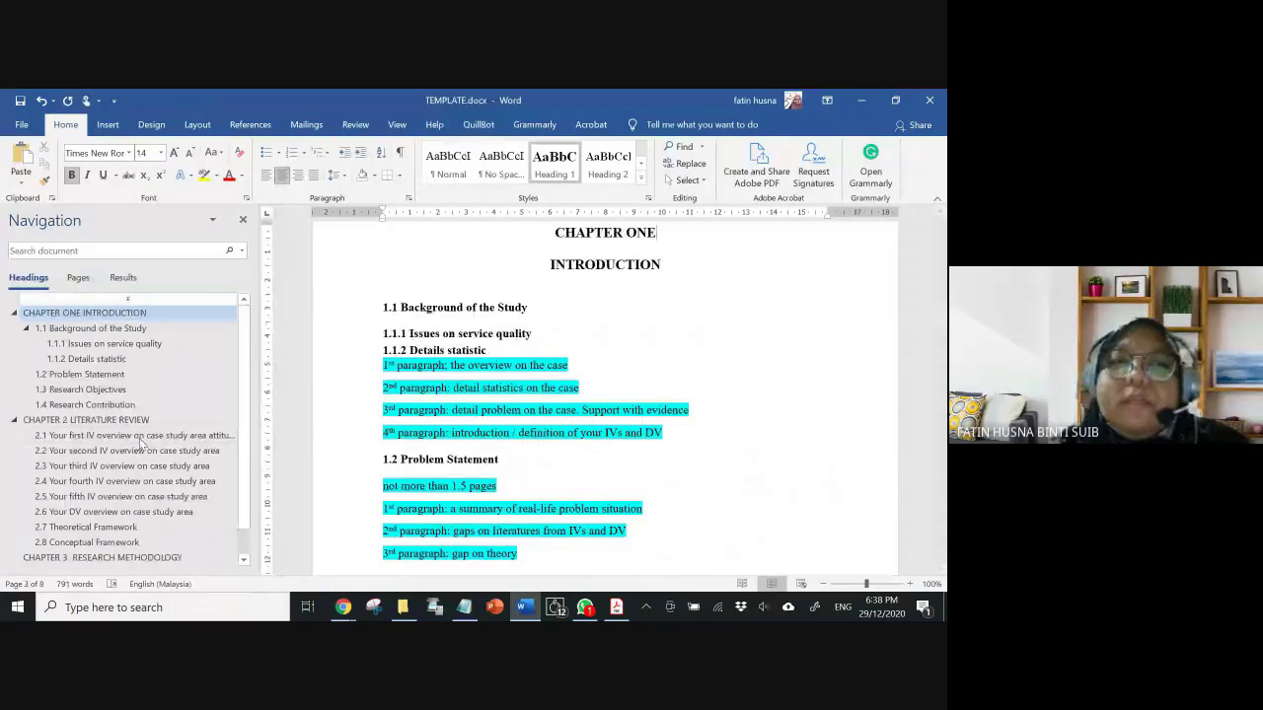
- Change the literature review's chapter heading to "CHAPTER TWO"
left_click(138, 421)
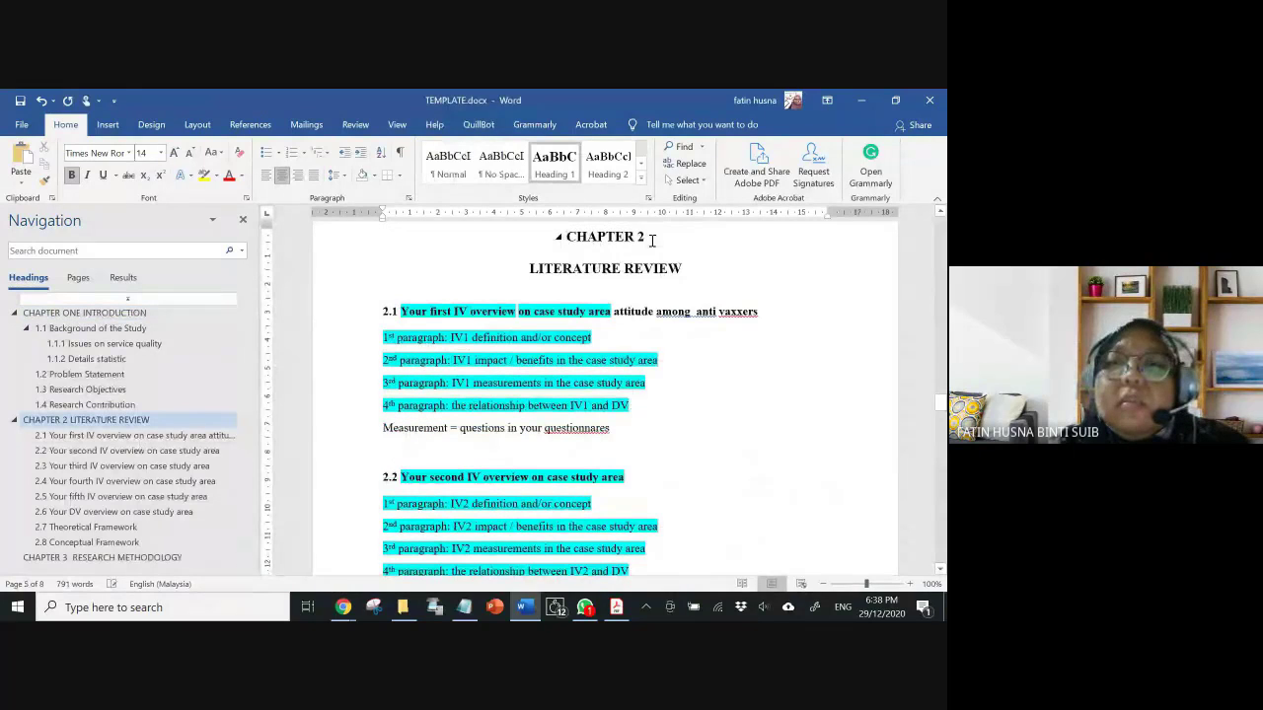
key("BackSpace")
type("TWO")
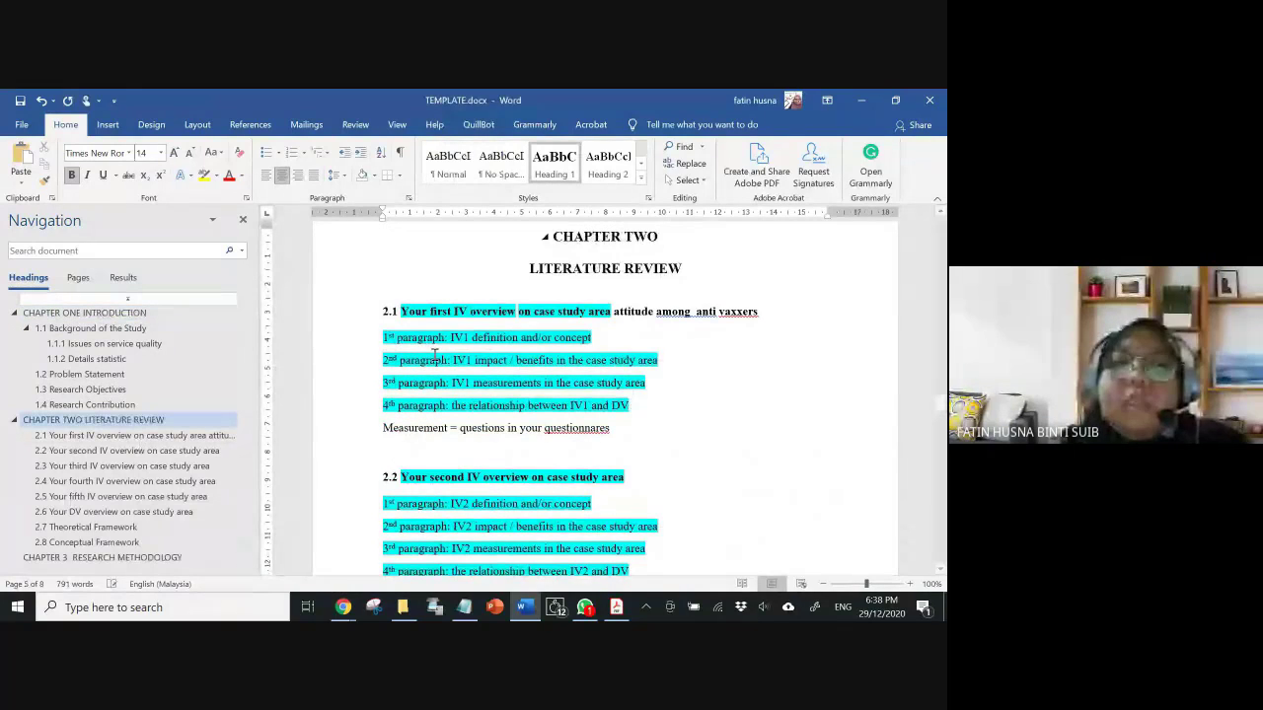
- Delete the "CHAPTER 3 RESEARCH METHODOLOGY" heading section from the document
right_click(143, 558)
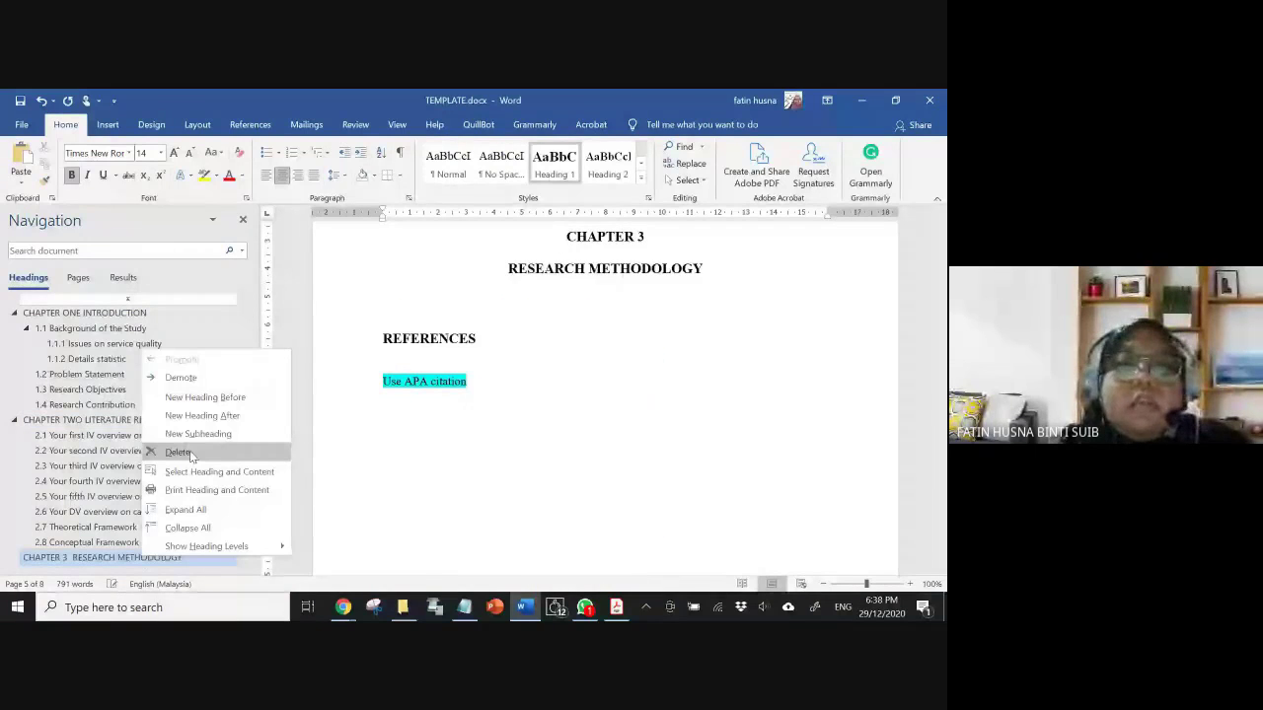
left_click(183, 452)
- Update the table of contents to match the changed chapter headings
left_click(126, 420)
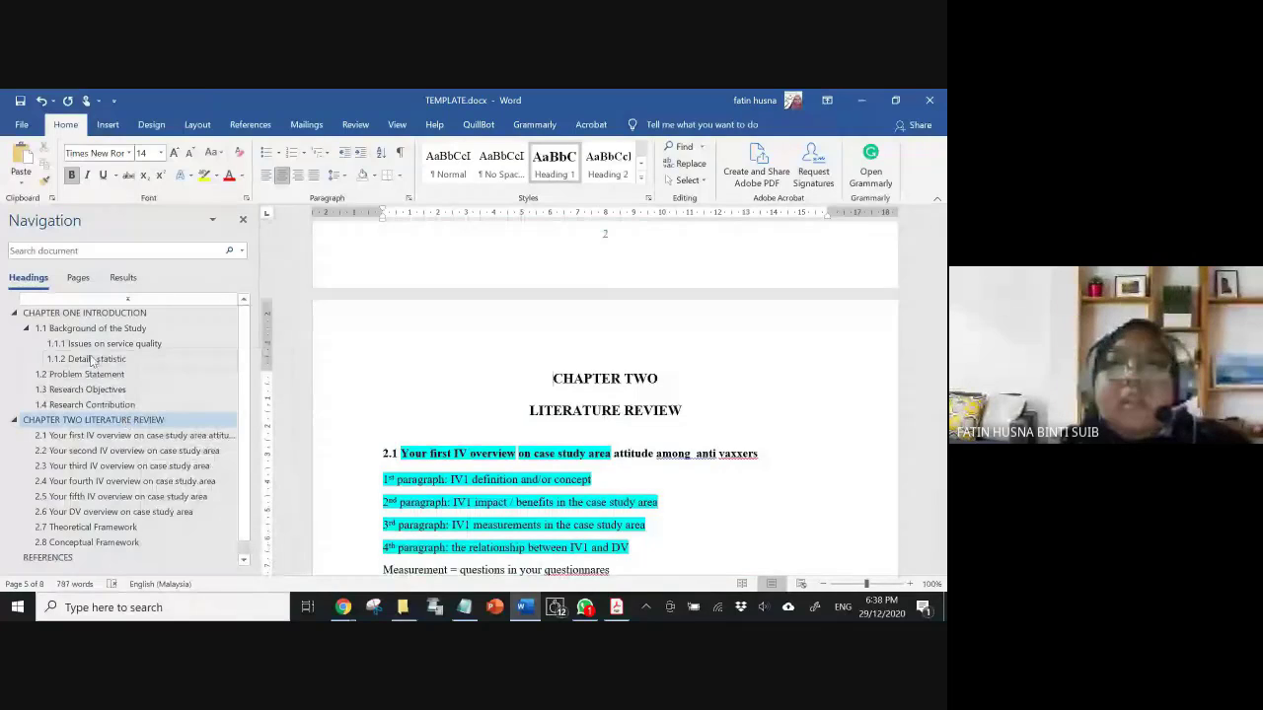
left_click(84, 312)
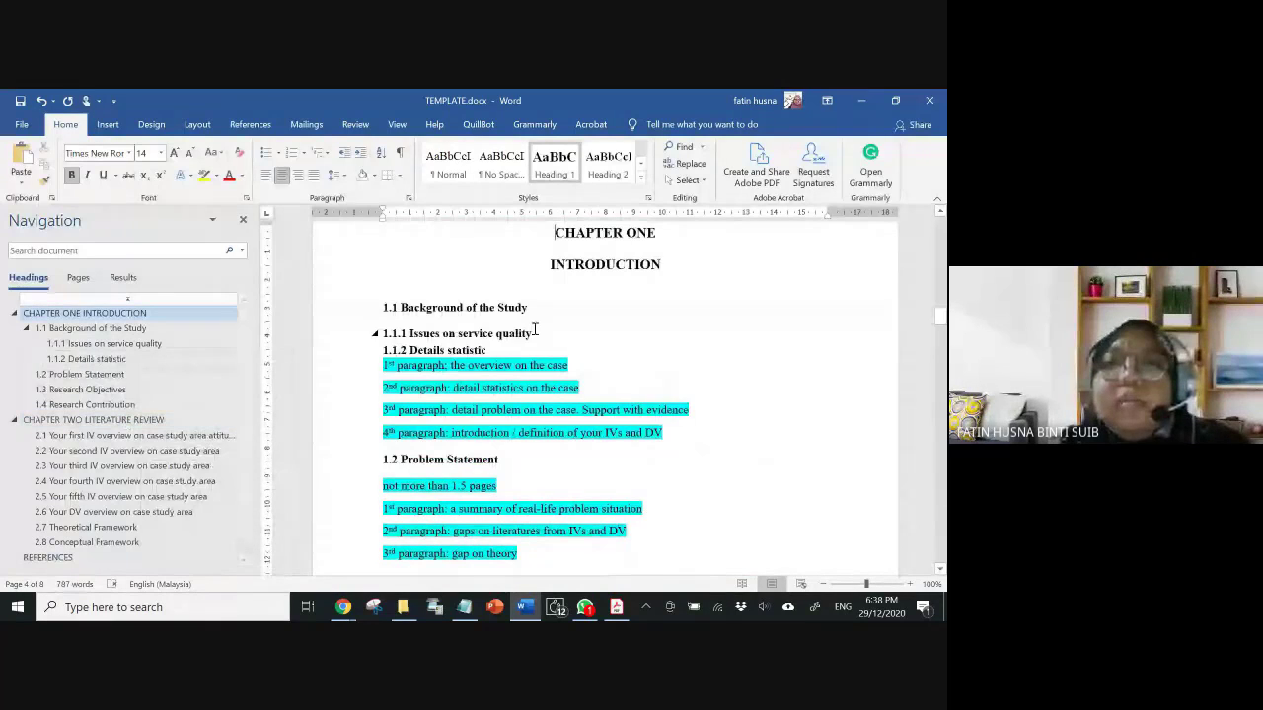
scroll(493, 345, "up", 15)
left_click(456, 365)
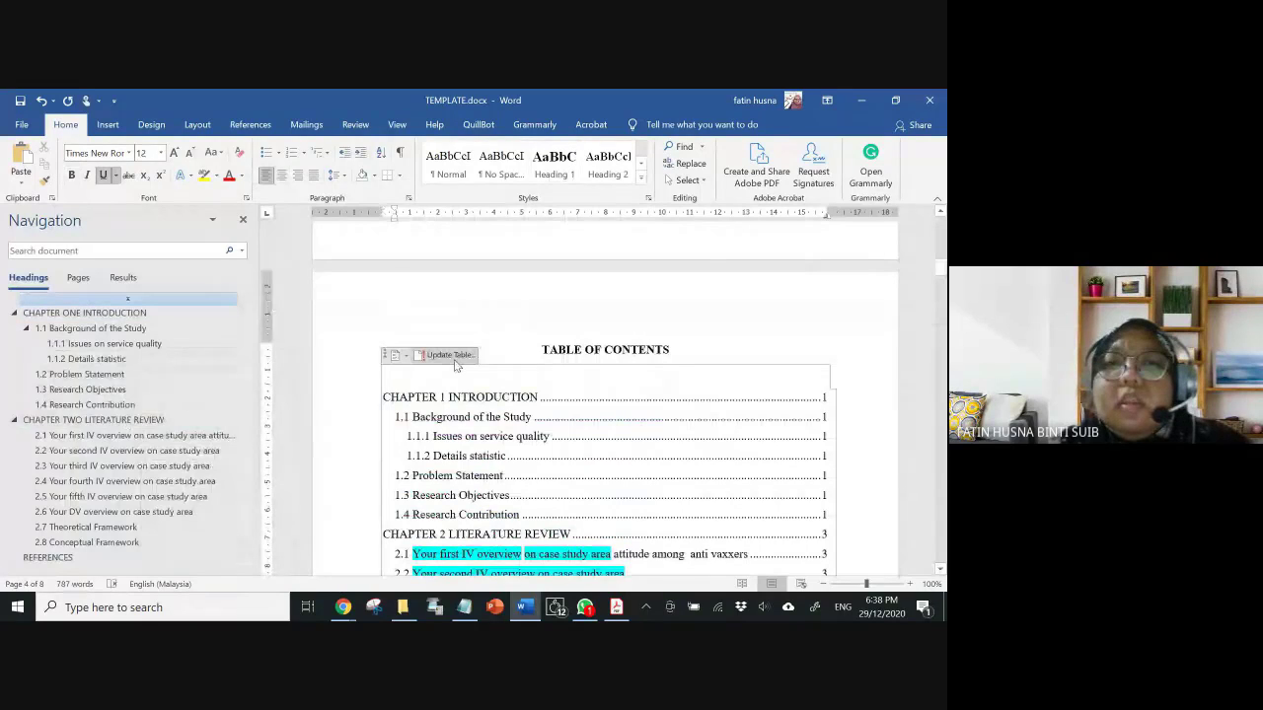
left_click(449, 355)
left_click(467, 370)
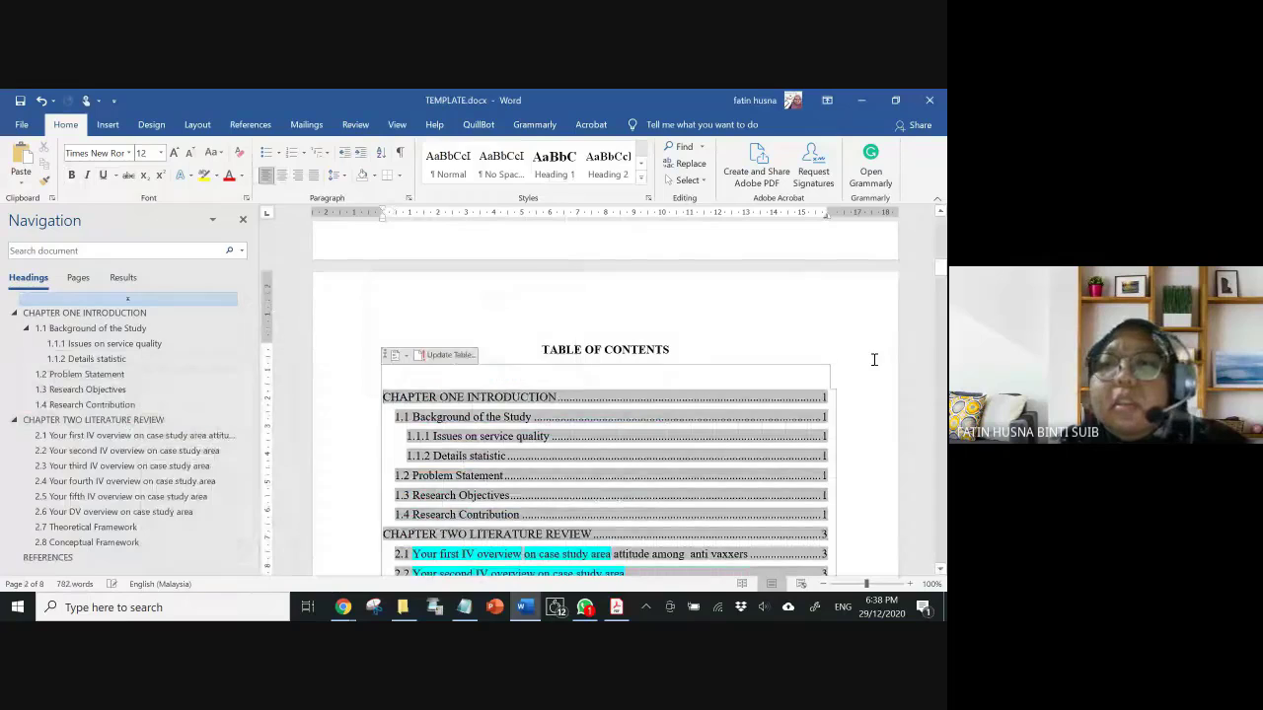
left_click(873, 359)
scroll(459, 333, "down", 2)
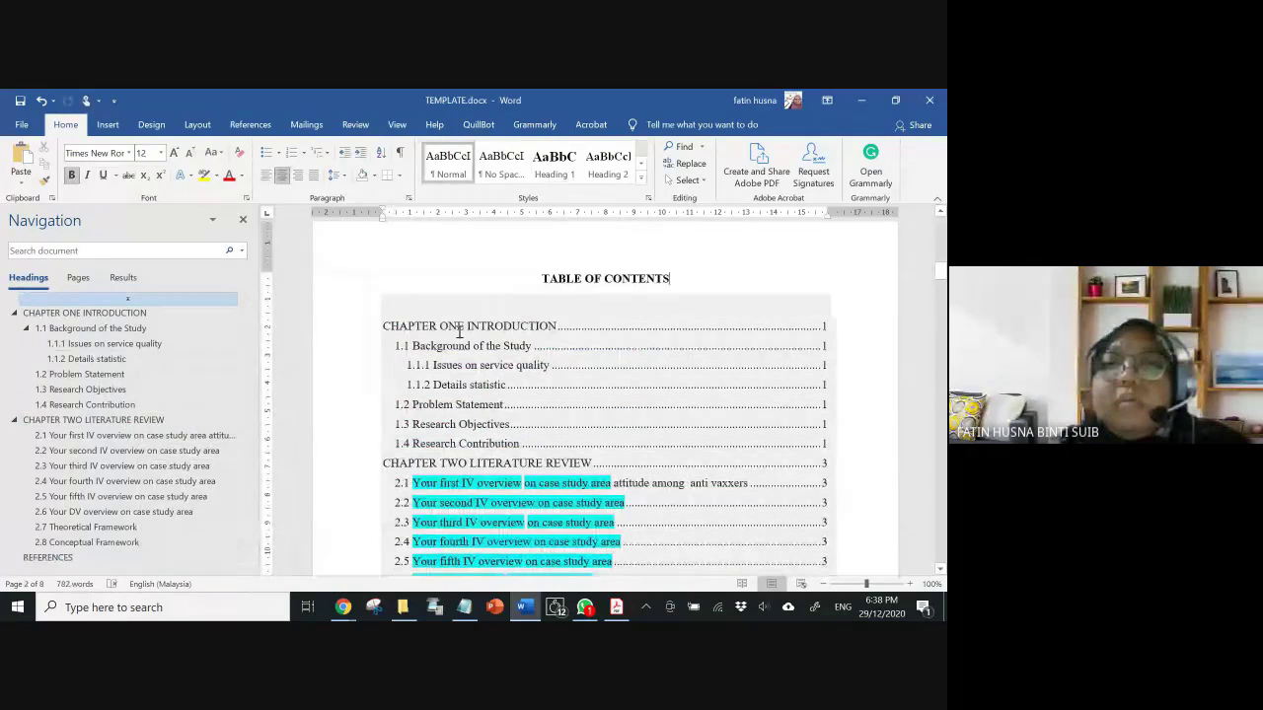
- Switch to the IIUM Thesis Format PDF and examine how Appendix I formats chapter entries in the table of contents
left_click(615, 607)
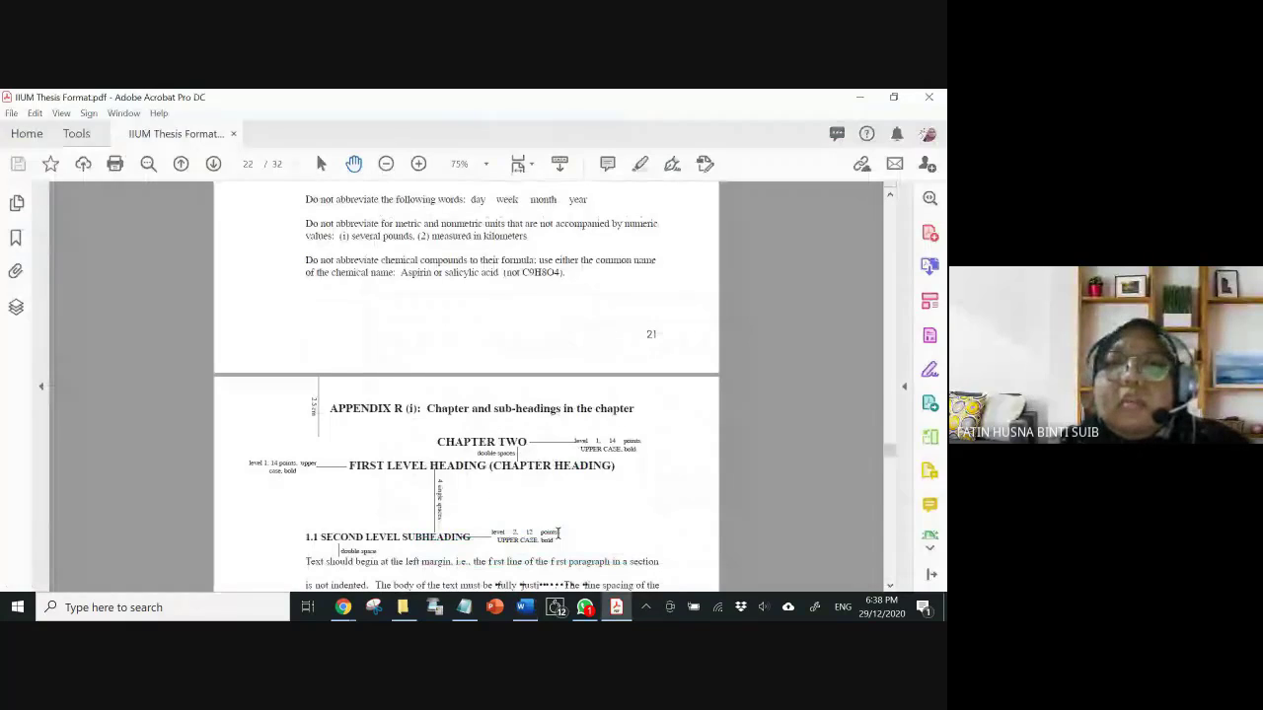
scroll(462, 448, "up", 5)
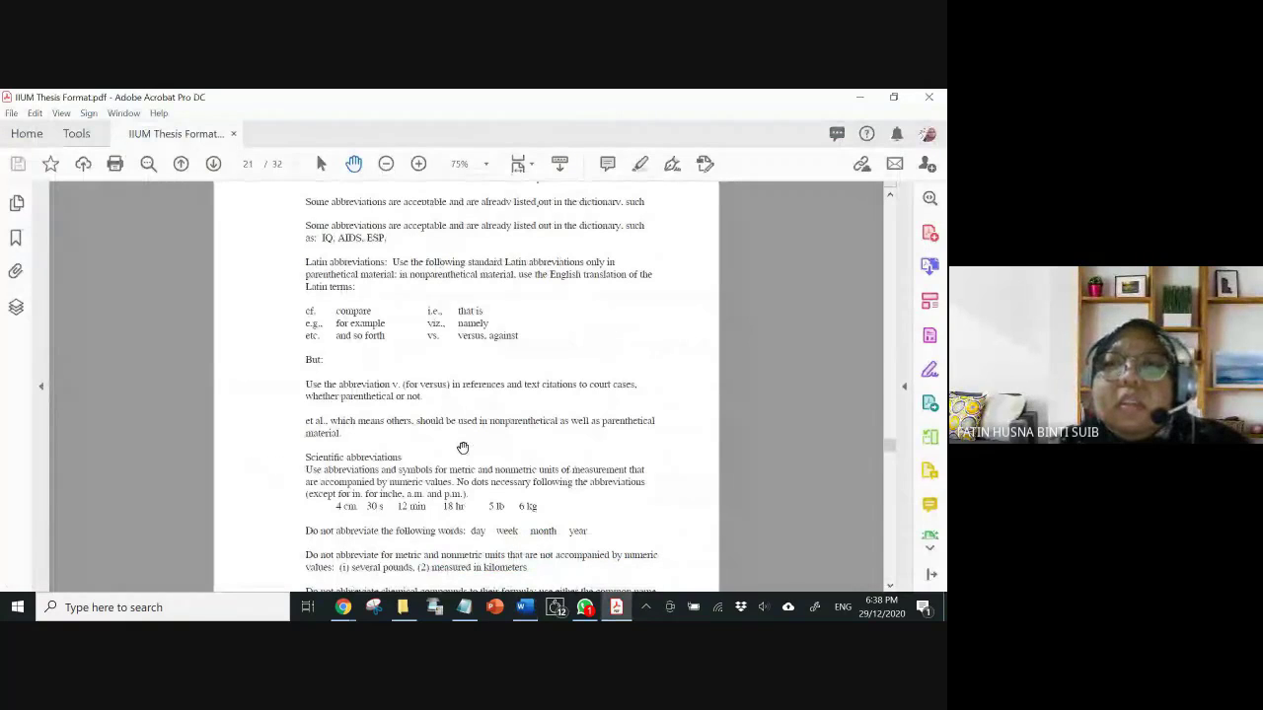
left_click_drag(890, 446, 892, 439)
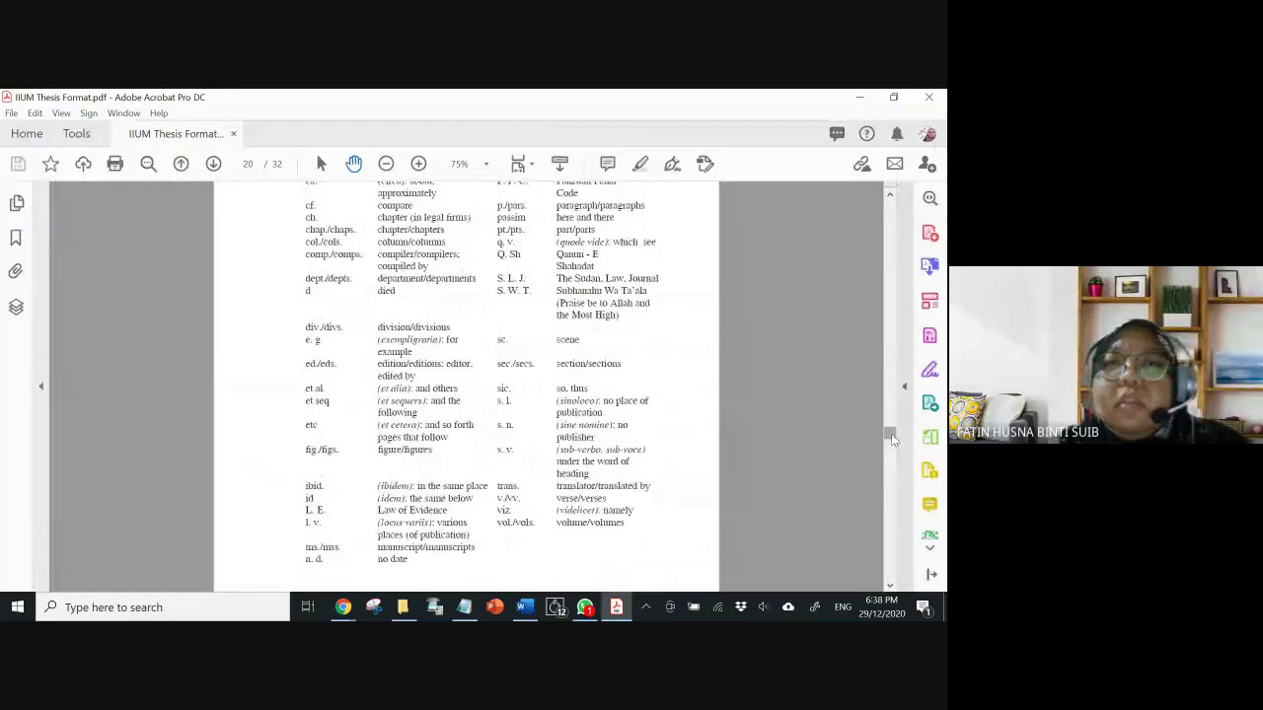
left_click_drag(892, 439, 890, 346)
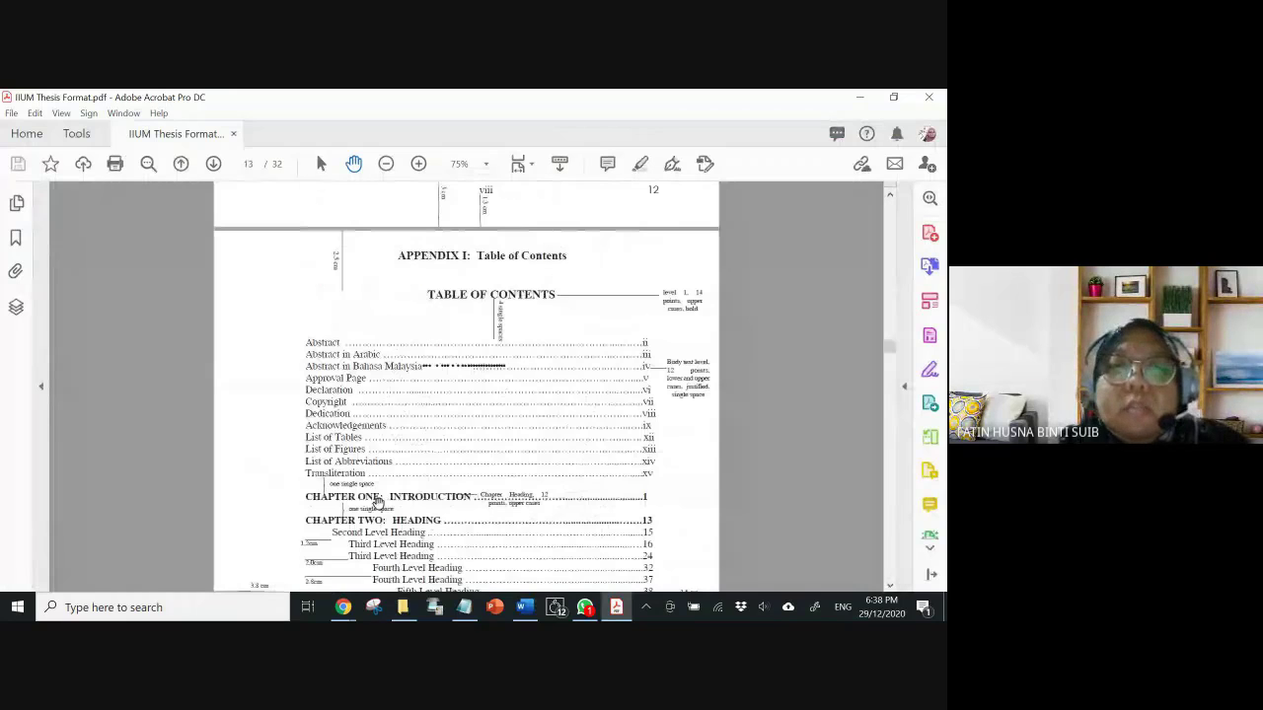
left_click_drag(376, 502, 345, 359)
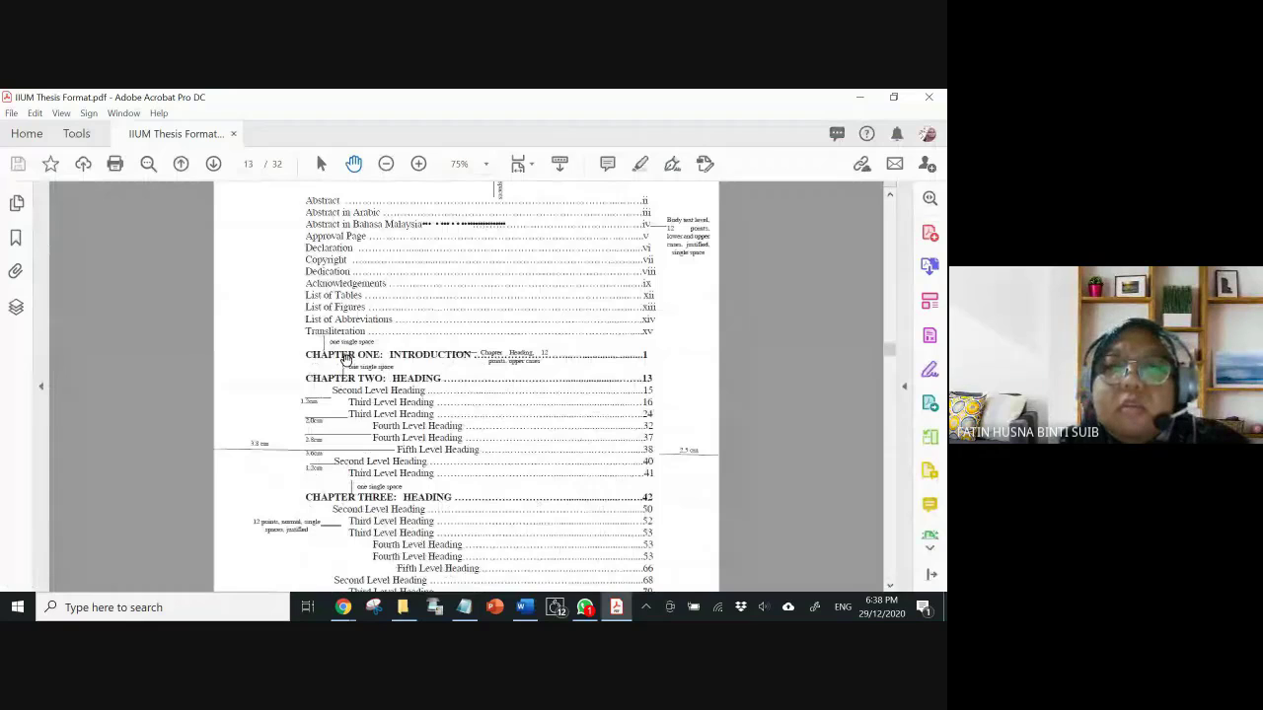
- Return to the Word template and make the chapter-level entries in the table of contents bold, including "CHAPTER ONE INTRODUCTION"
key("alt+Tab")
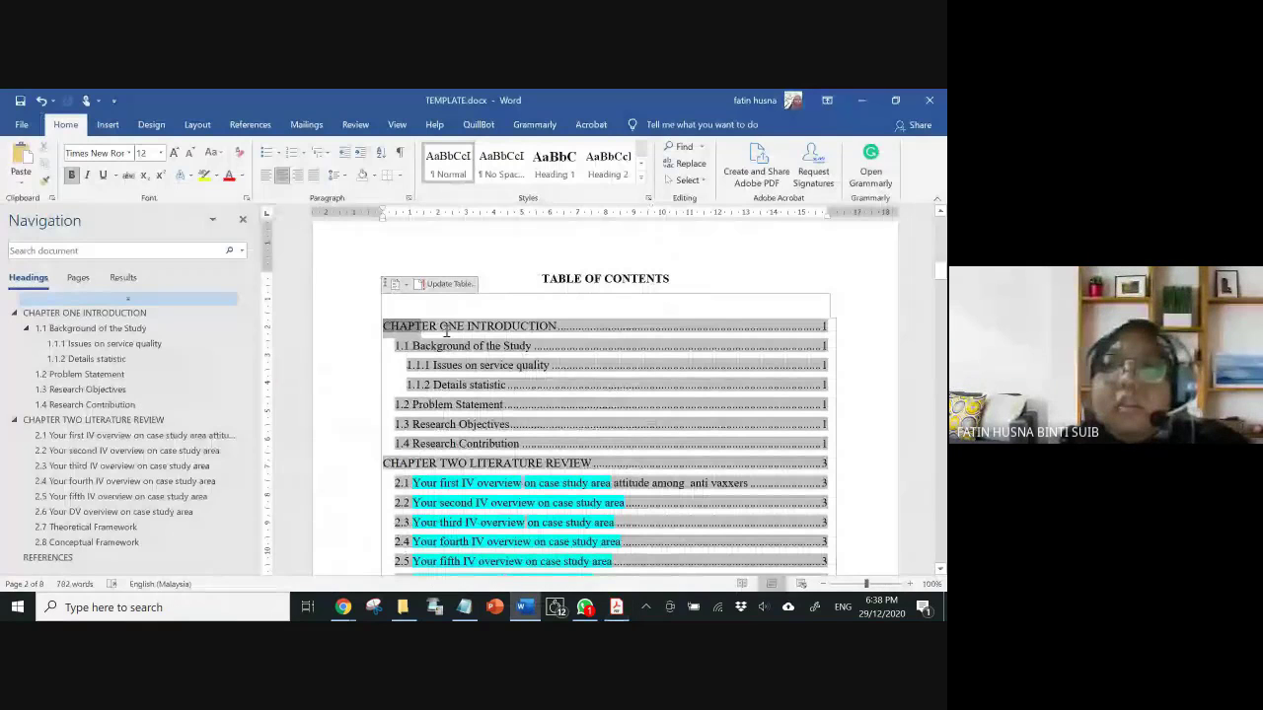
left_click_drag(446, 331, 834, 328)
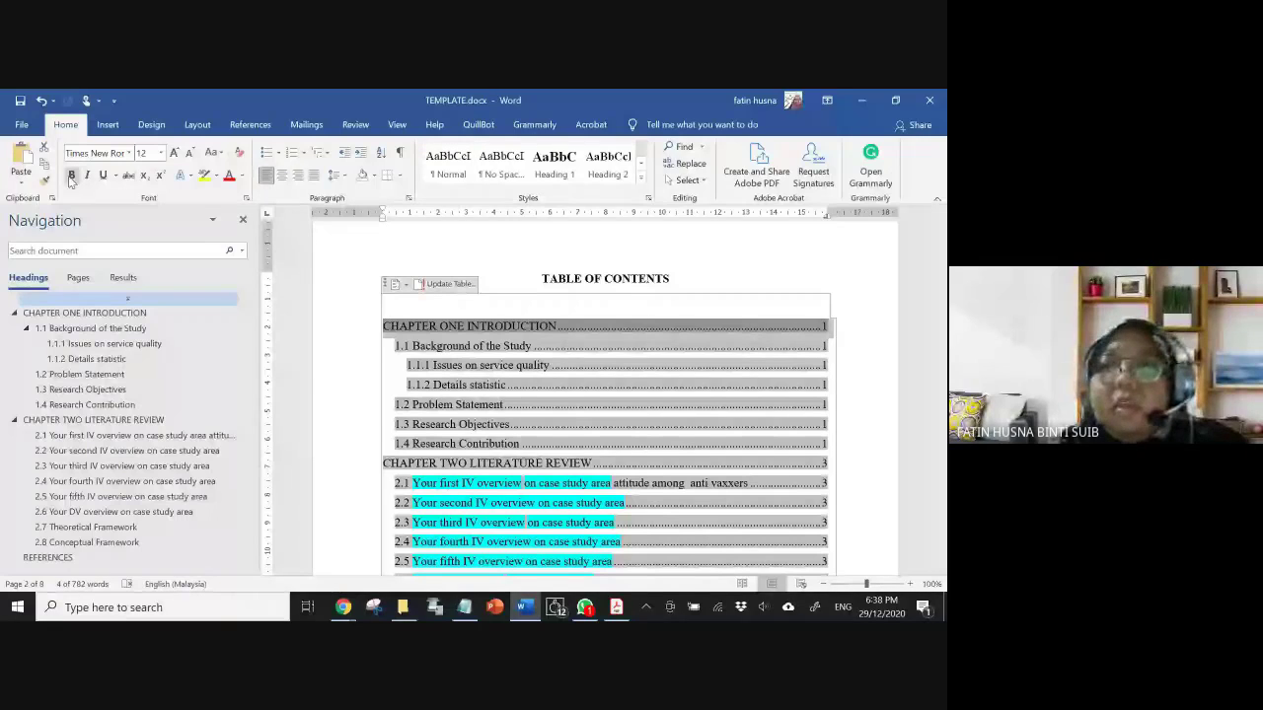
left_click(71, 175)
left_click(561, 325)
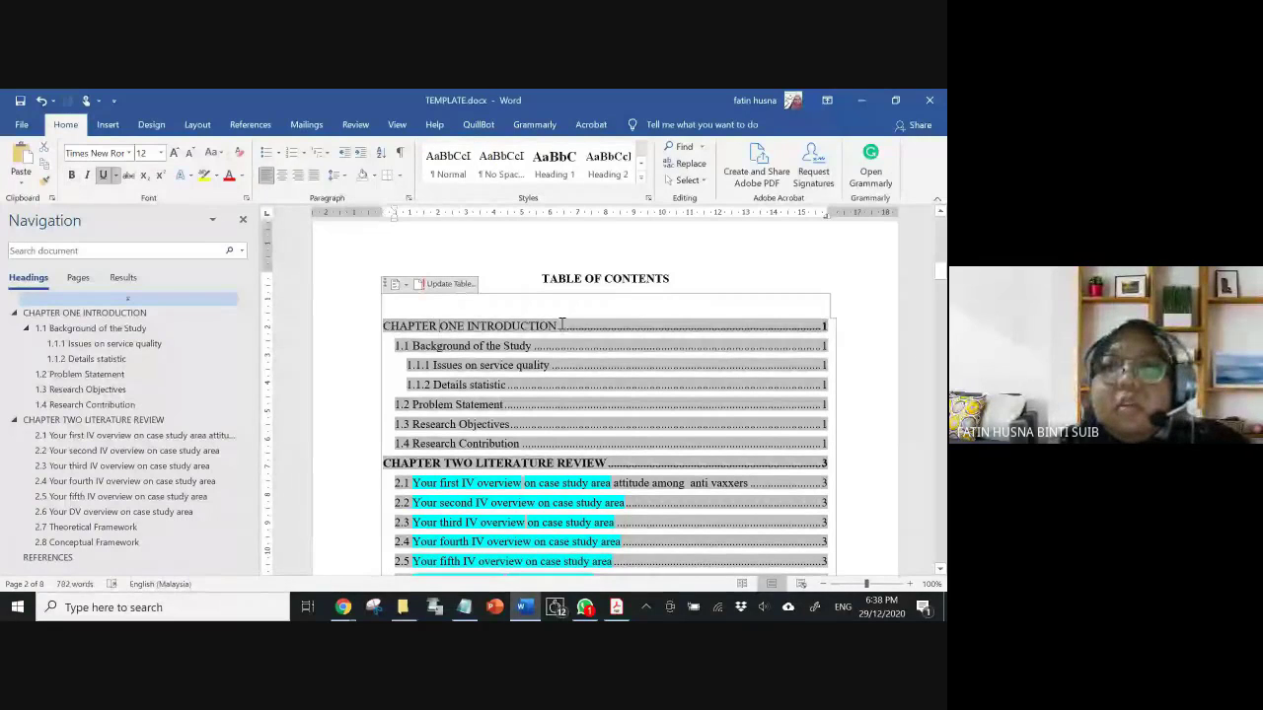
left_click_drag(562, 325, 382, 326)
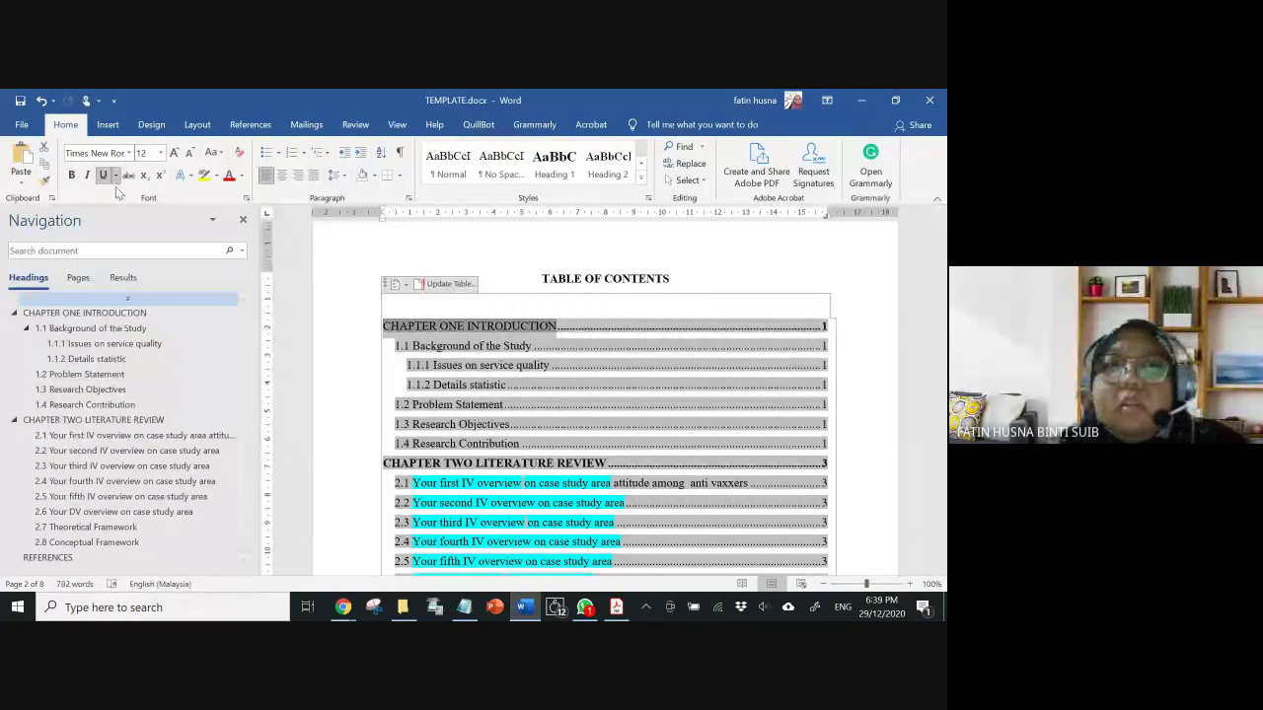
left_click(71, 175)
left_click(917, 367)
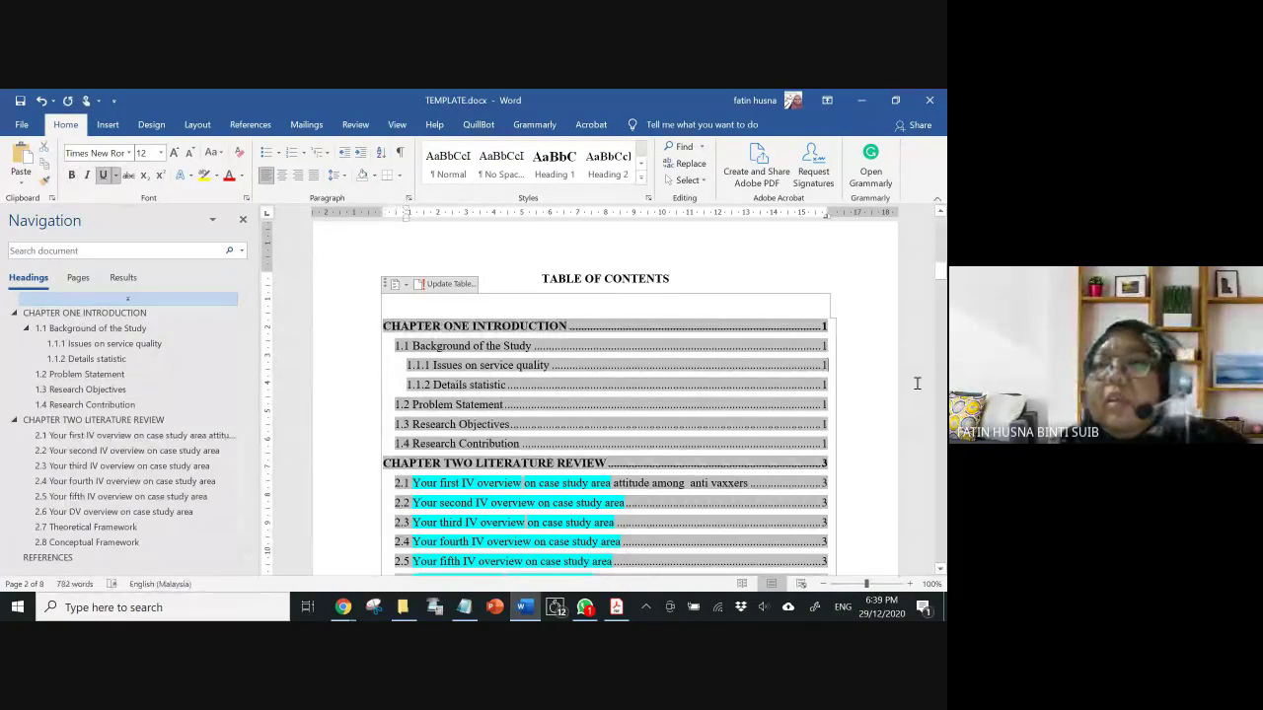
left_click(917, 383)
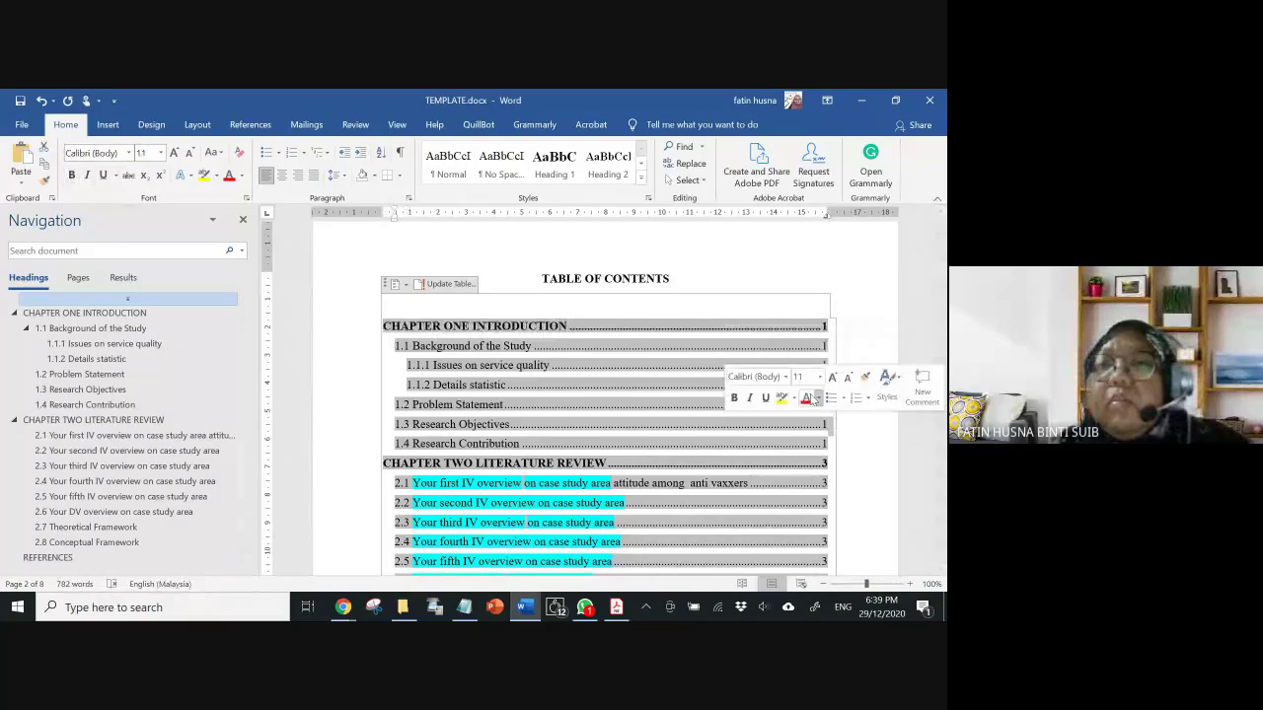
scroll(691, 346, "up", 3)
double_click(701, 348)
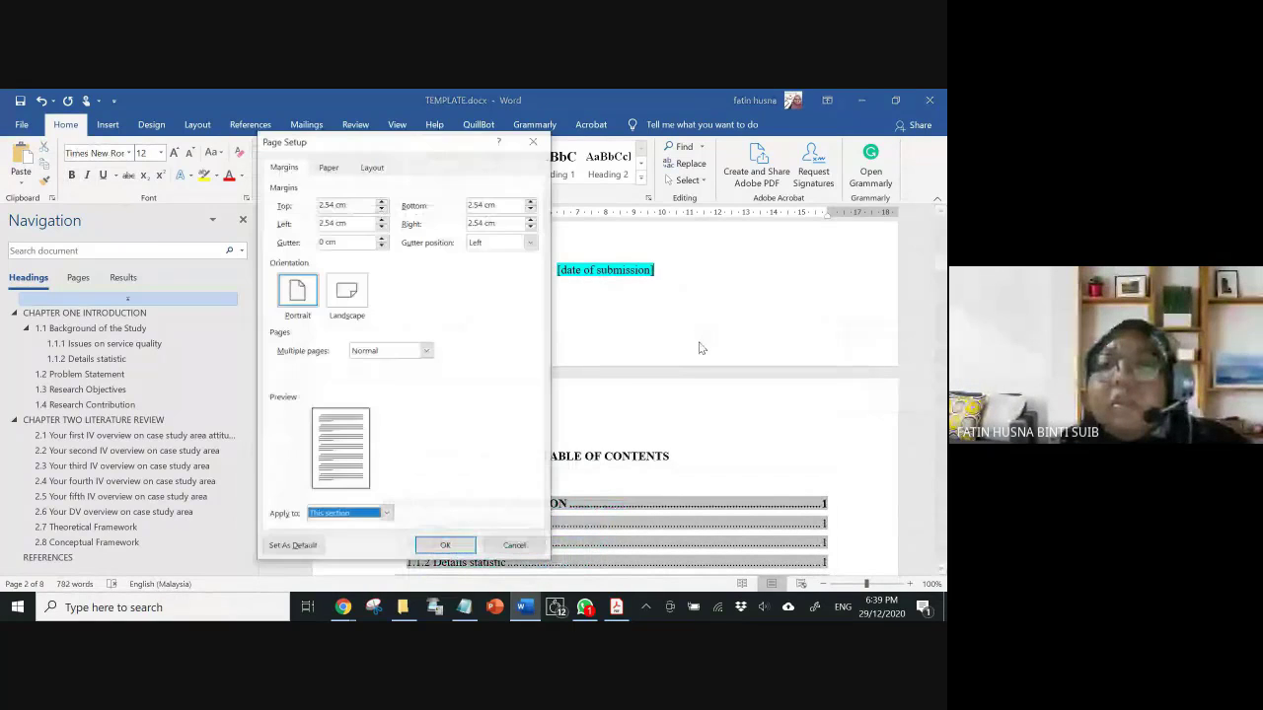
left_click(514, 545)
- Review the table of contents entries from chapter one to the appendix, checking the bold formatting of the main headings
scroll(691, 489, "down", 8)
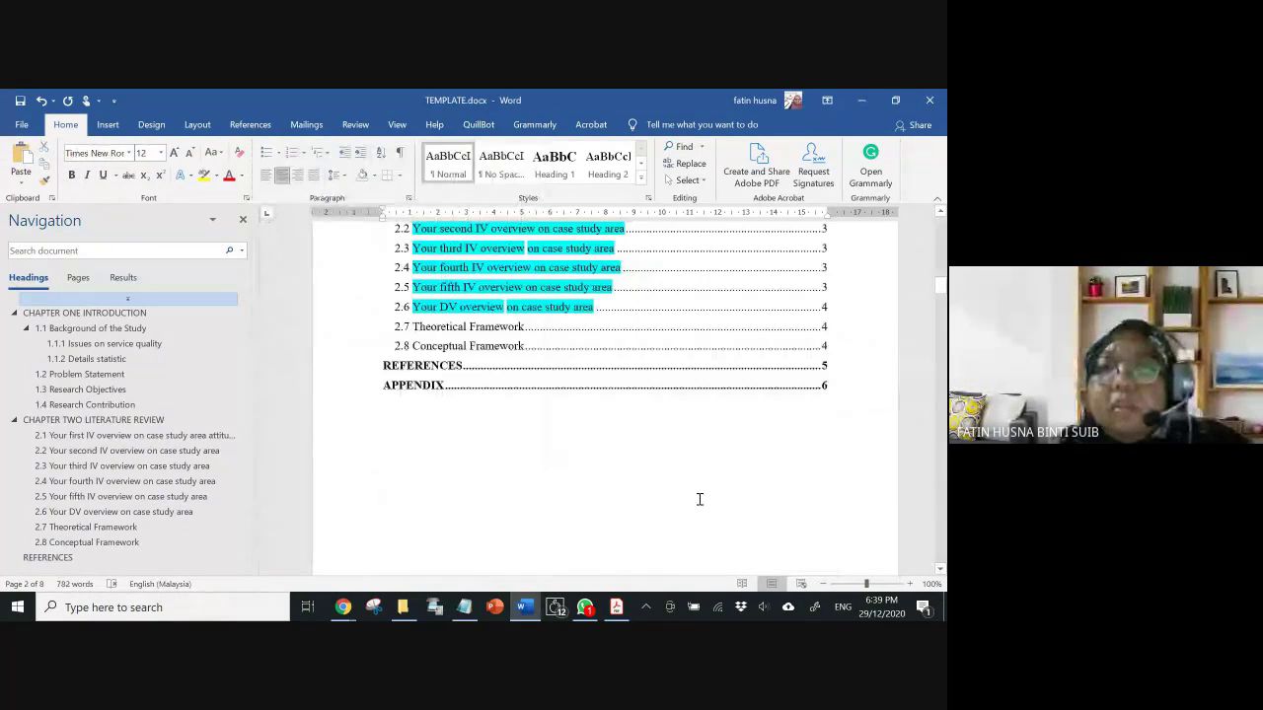
scroll(700, 499, "up", 3)
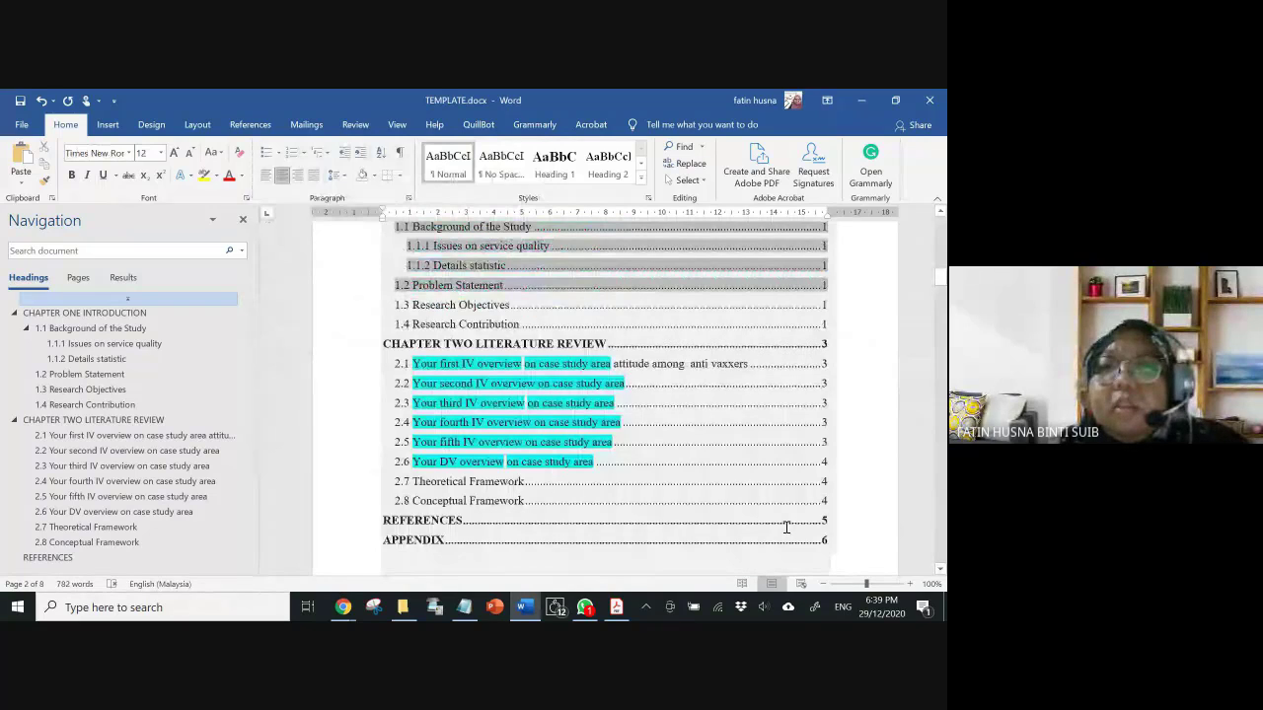
scroll(786, 528, "up", 1)
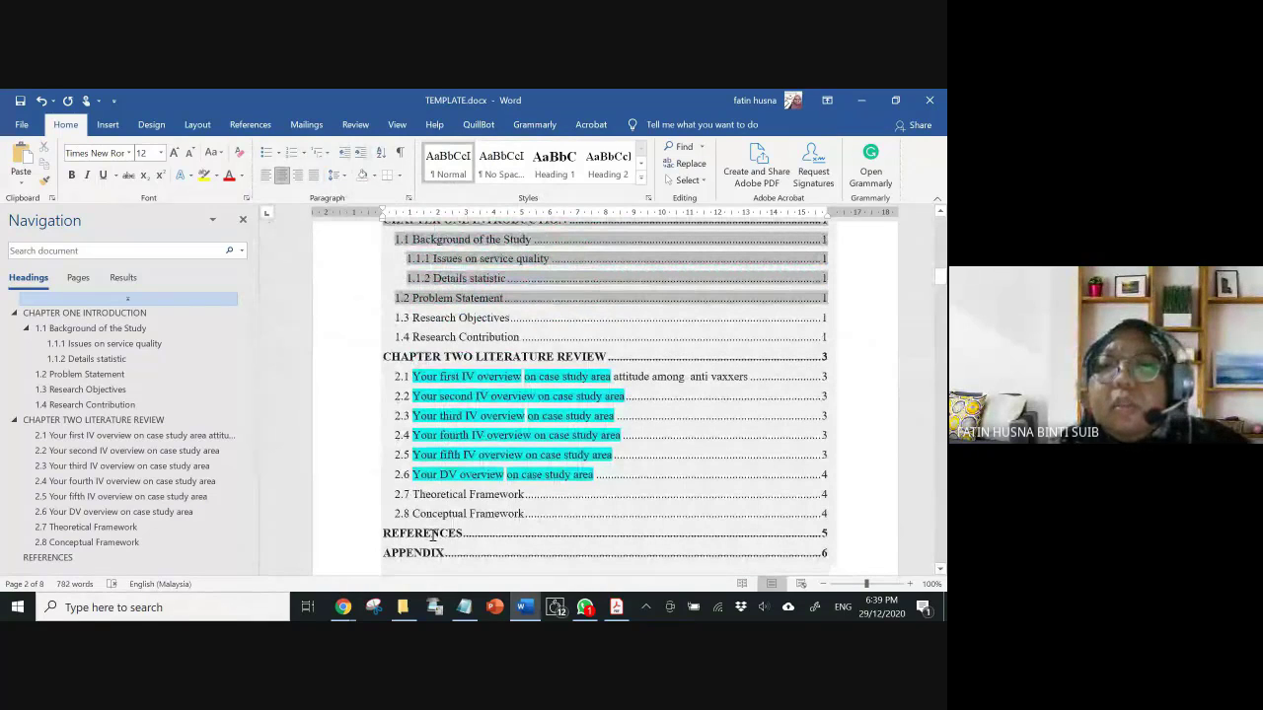
scroll(697, 549, "down", 3)
scroll(694, 545, "up", 1)
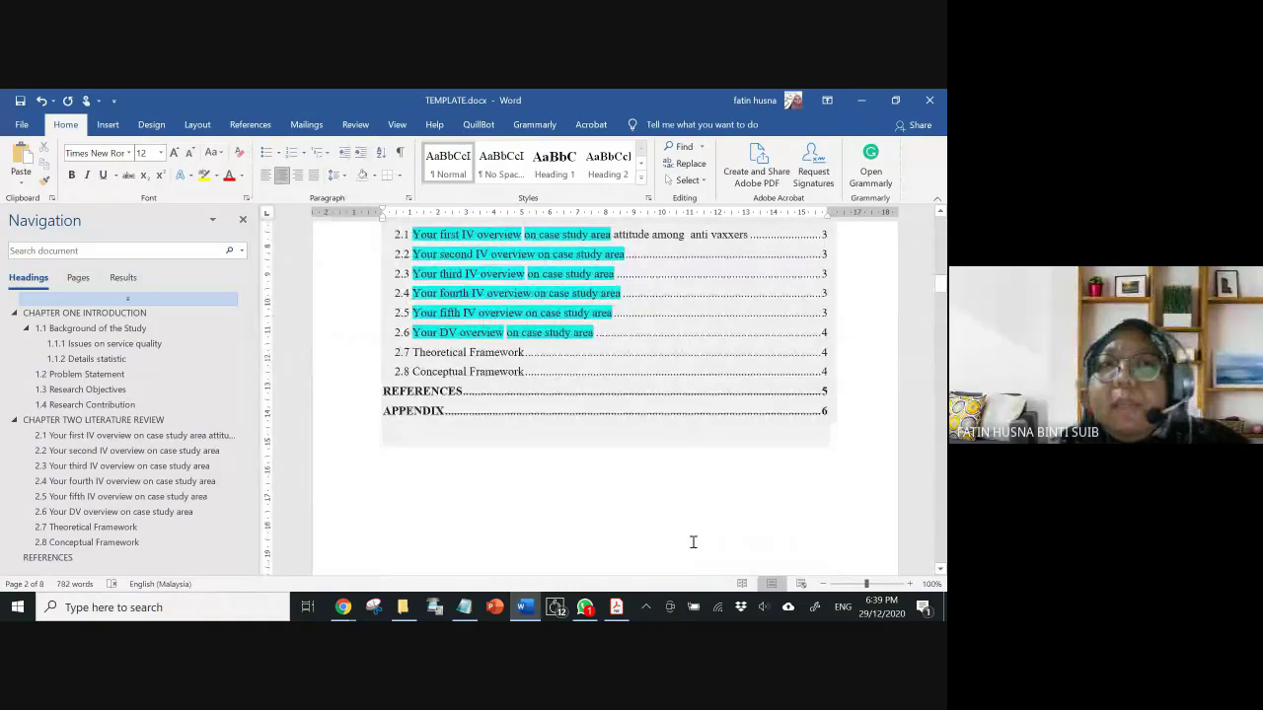
scroll(692, 542, "up", 1)
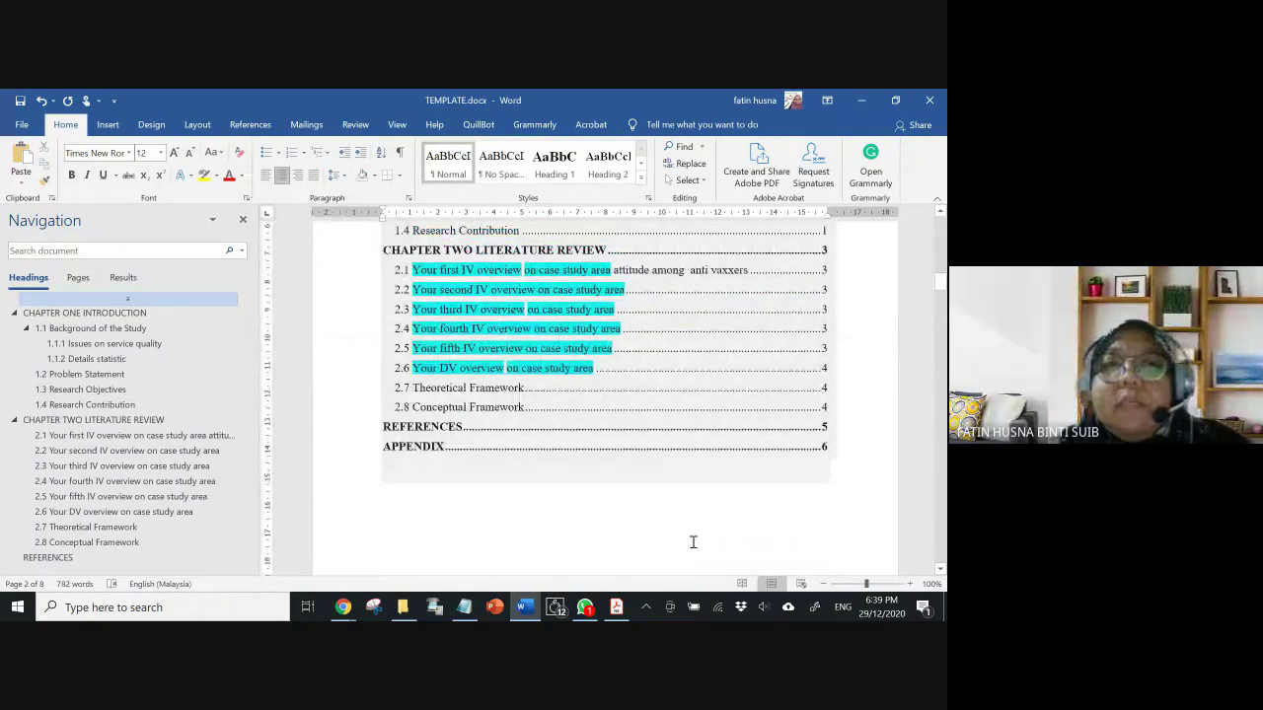
scroll(554, 390, "down", 3)
scroll(554, 390, "up", 3)
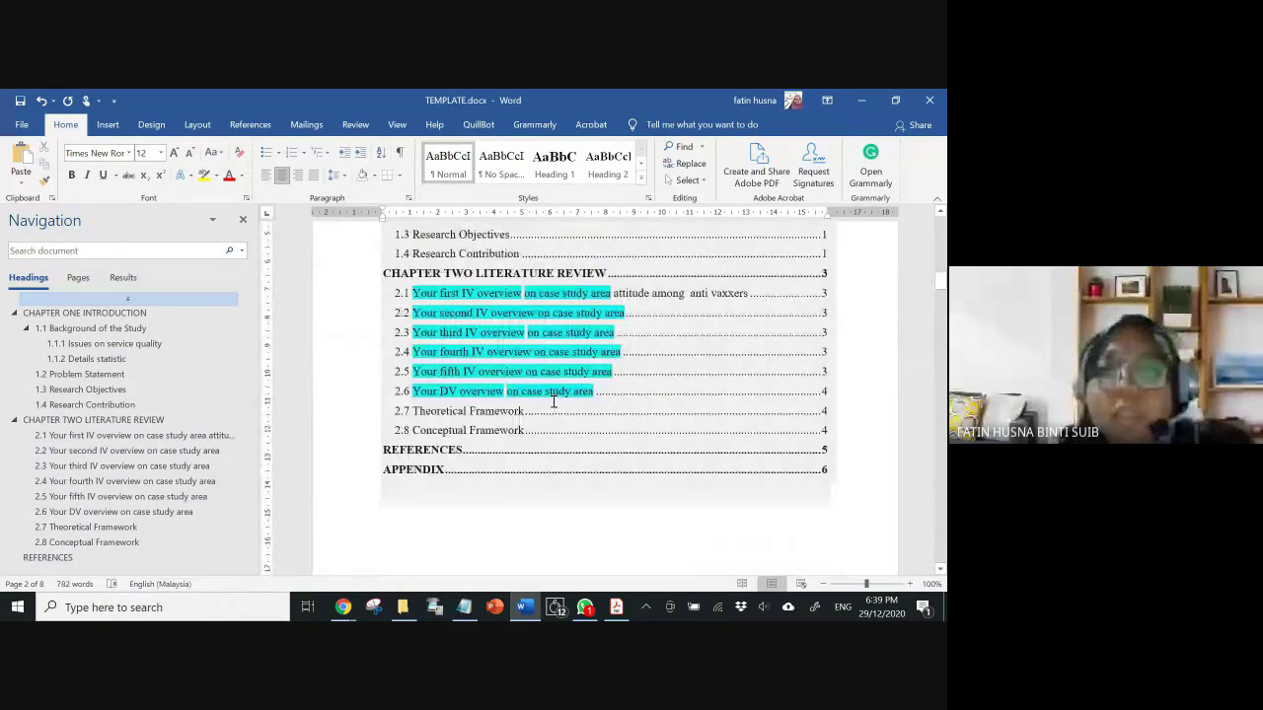
scroll(554, 400, "up", 3)
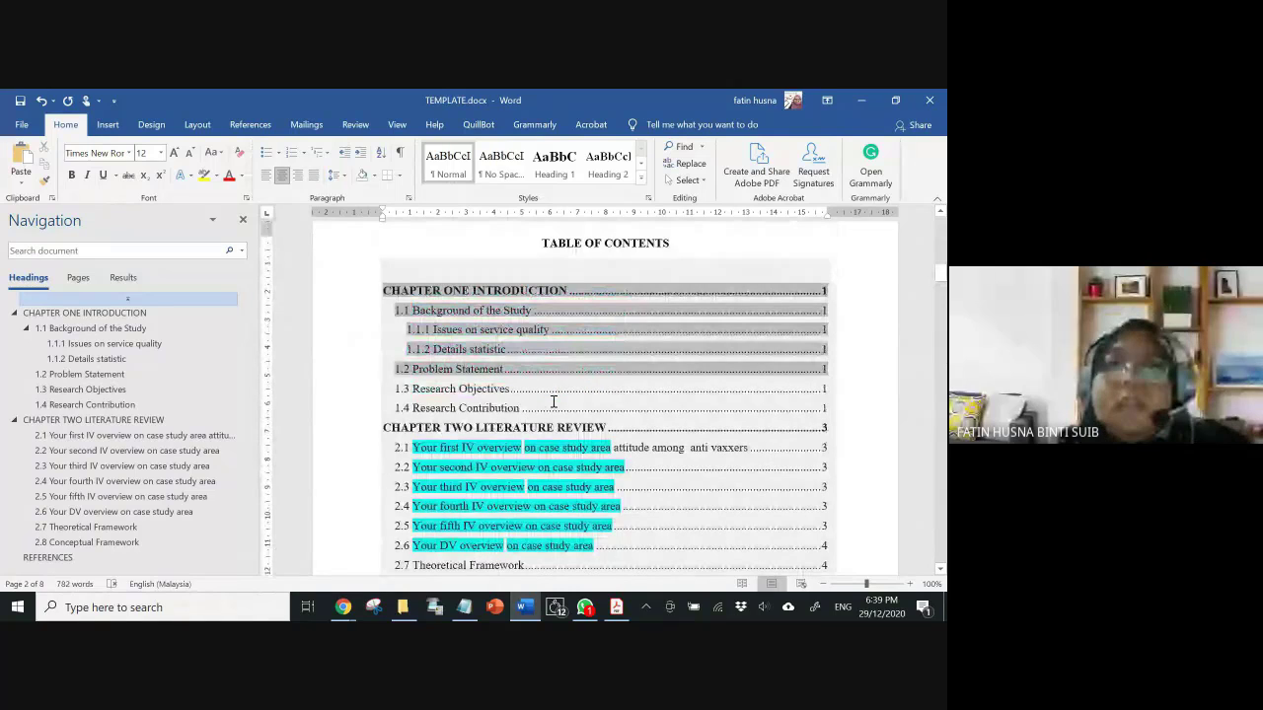
- Review chapter one's sections from the introduction heading to Research Contribution
left_click(553, 401, "ctrl")
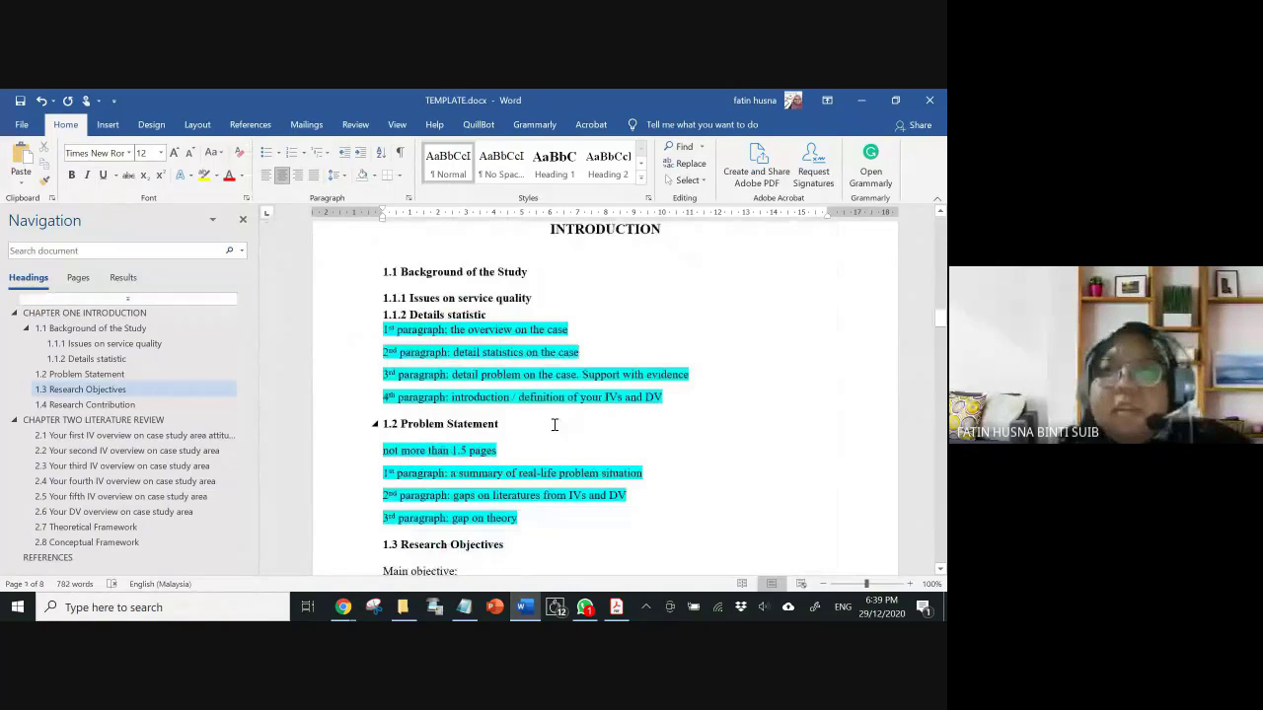
scroll(554, 424, "down", 3)
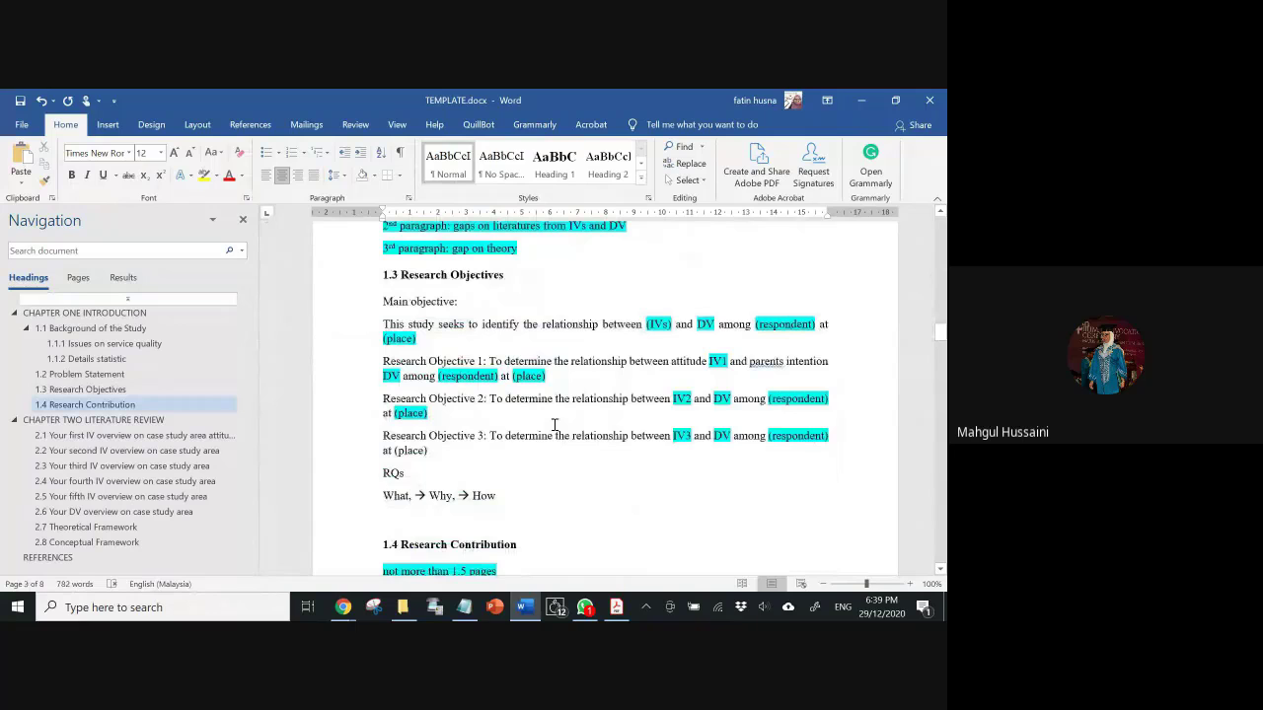
scroll(553, 424, "down", 5)
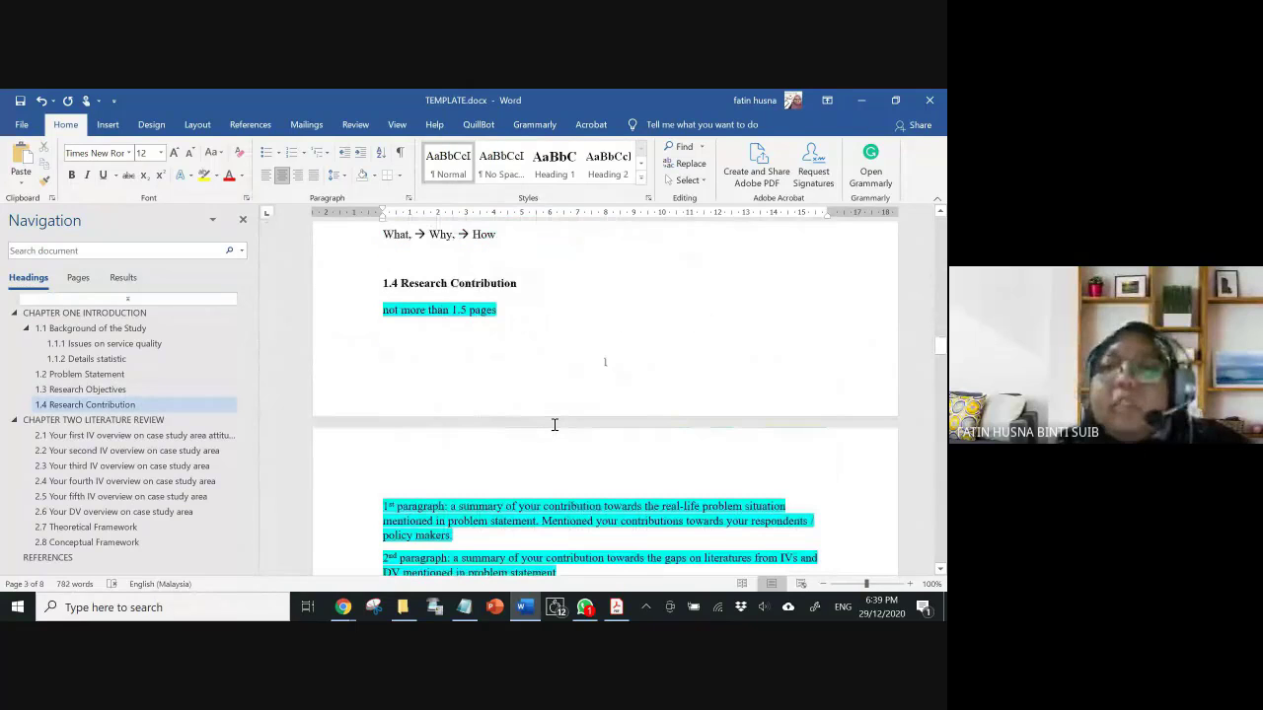
scroll(556, 405, "up", 3)
scroll(555, 382, "up", 5)
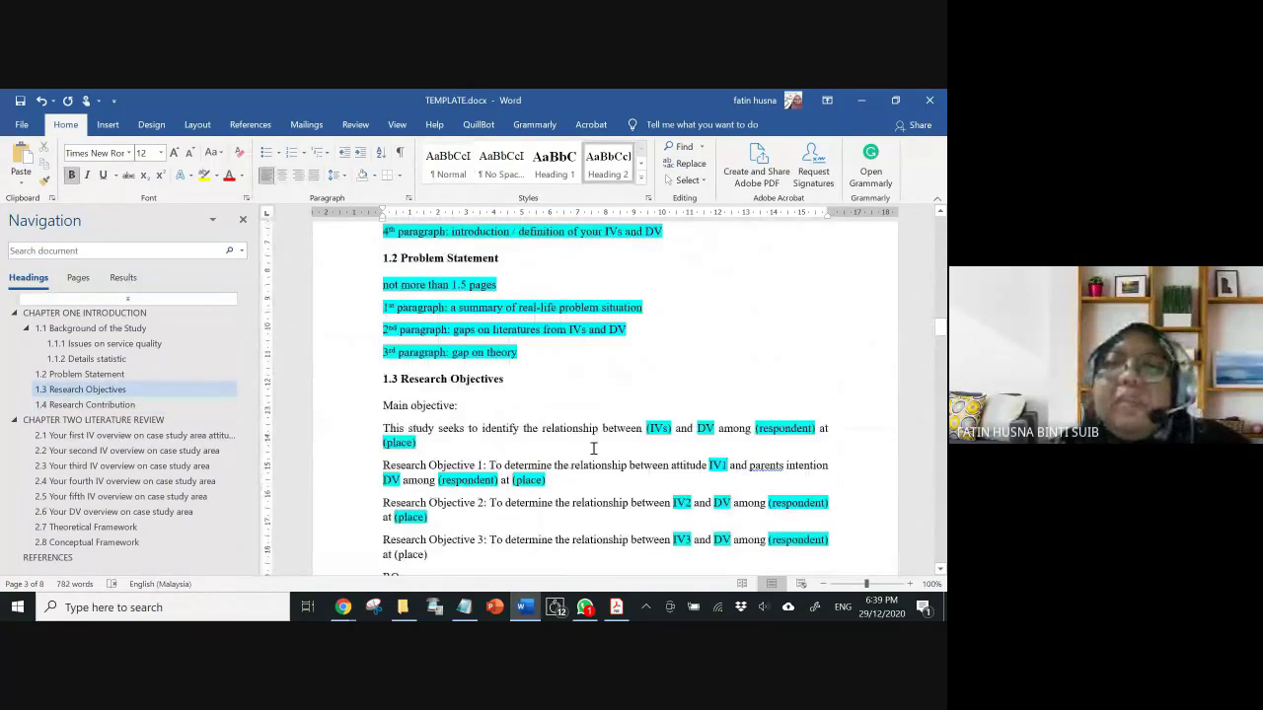
scroll(592, 445, "up", 10)
- Examine the page numbering and page order from the cover page through the table of contents to the start of chapter one
left_click(609, 412)
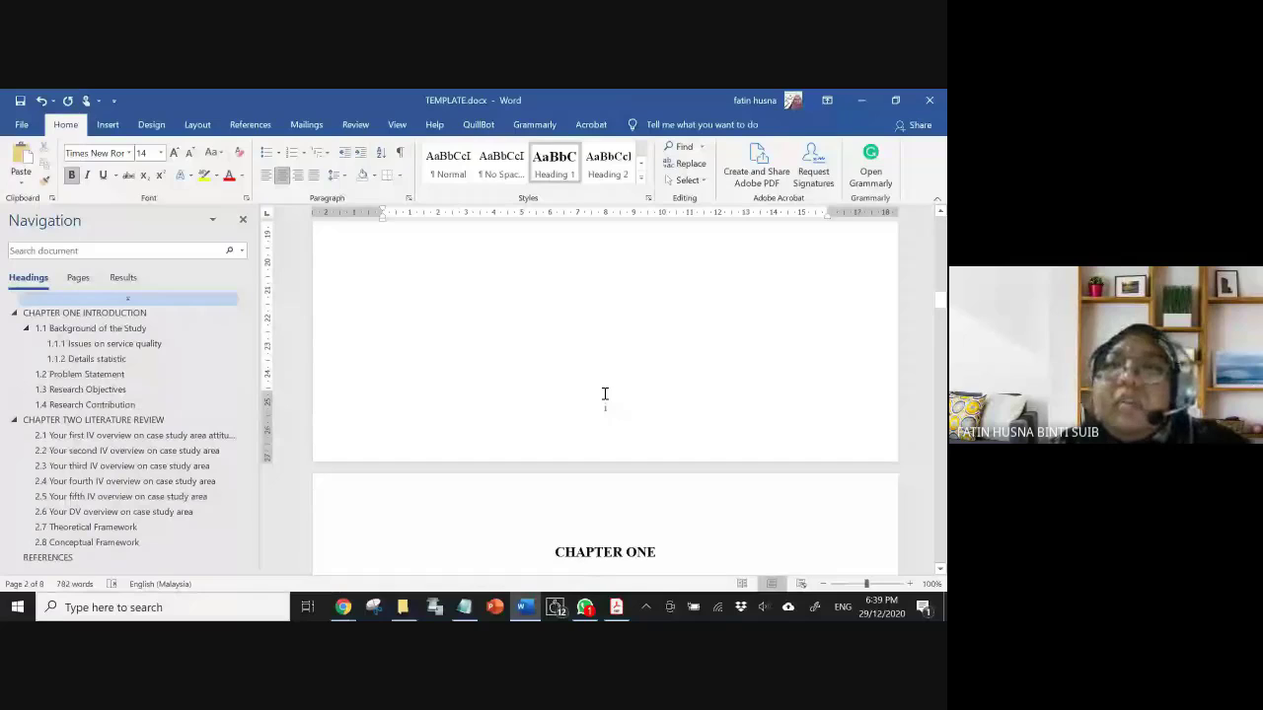
scroll(631, 412, "up", 1)
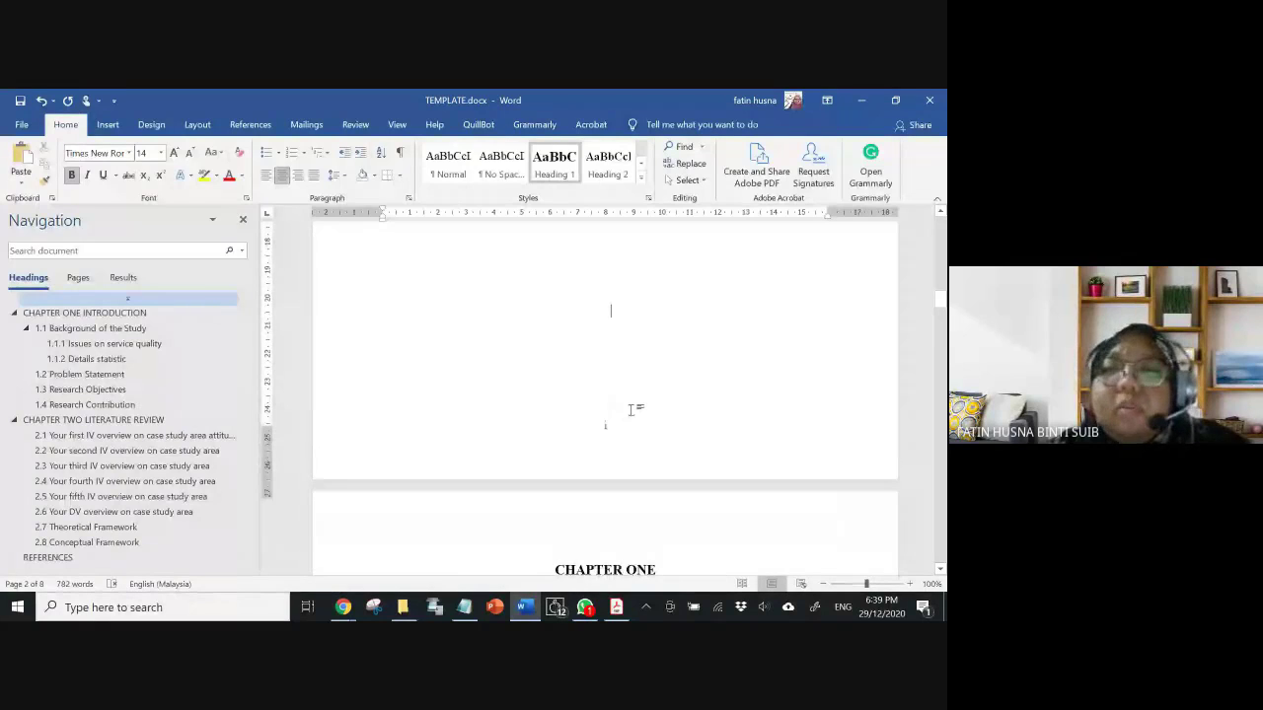
scroll(631, 411, "up", 2)
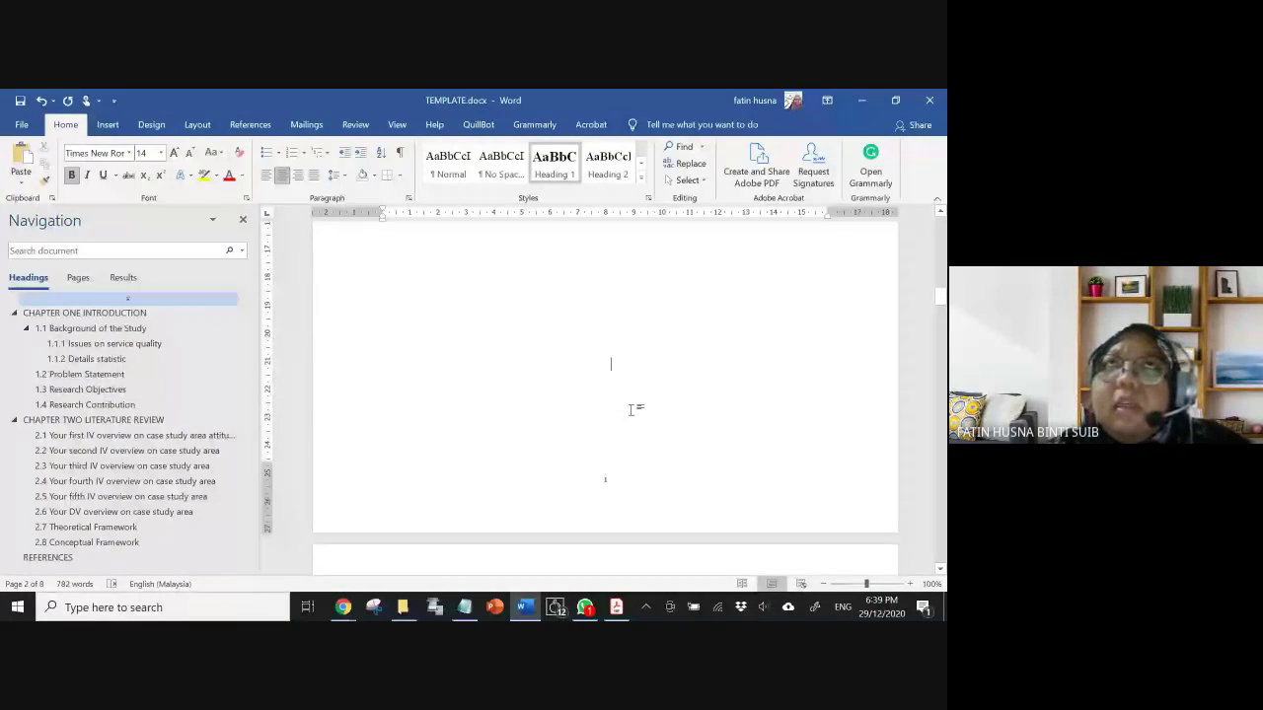
scroll(631, 410, "up", 2)
scroll(631, 412, "down", 5)
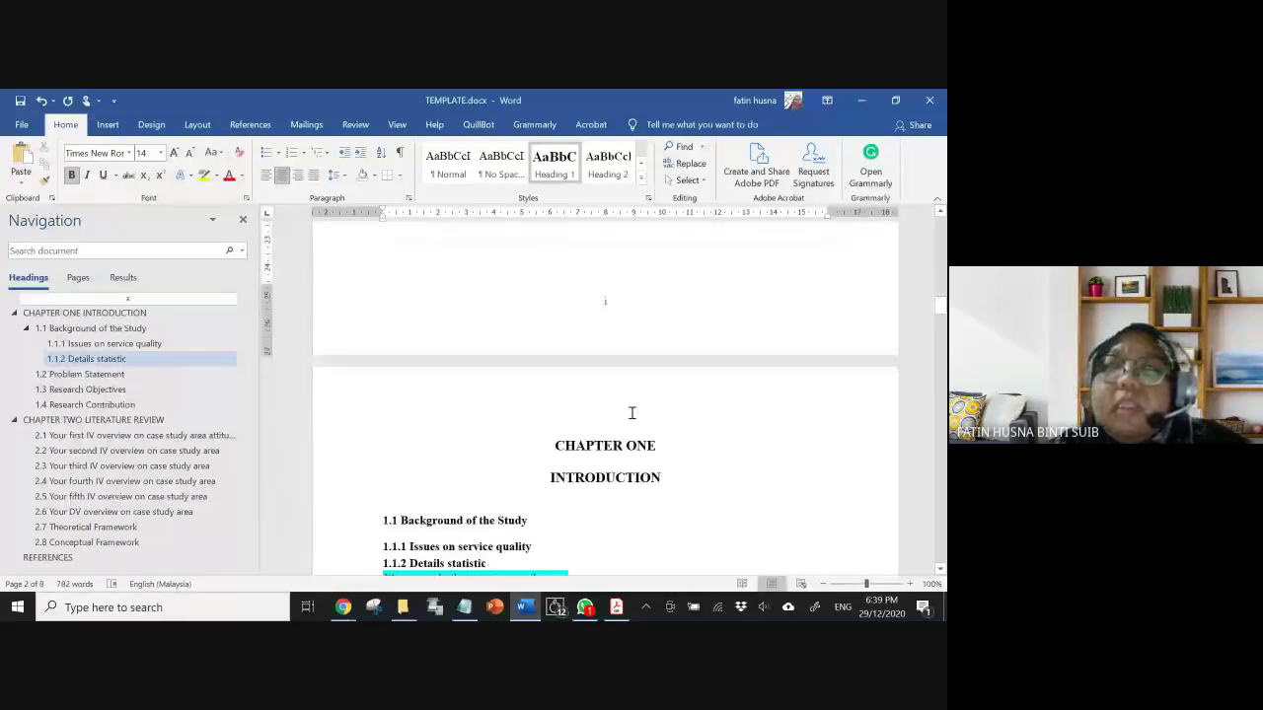
scroll(631, 413, "up", 5)
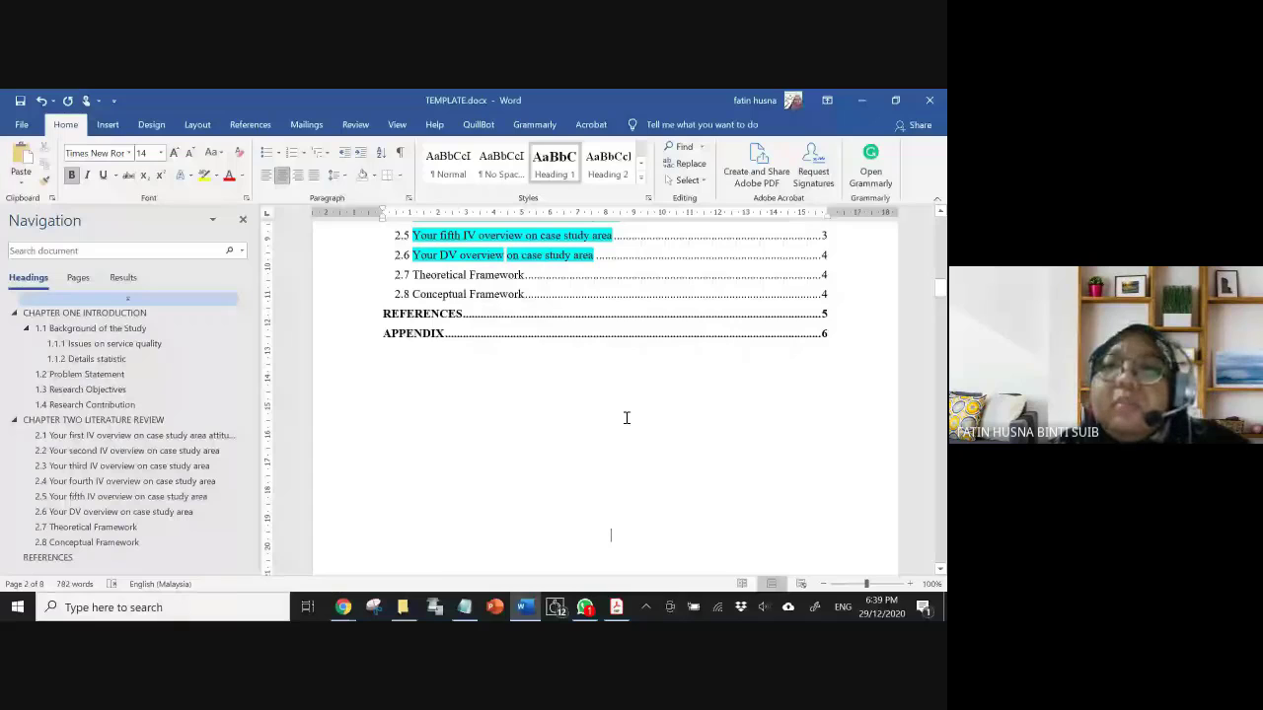
scroll(626, 418, "up", 15)
scroll(613, 427, "down", 5)
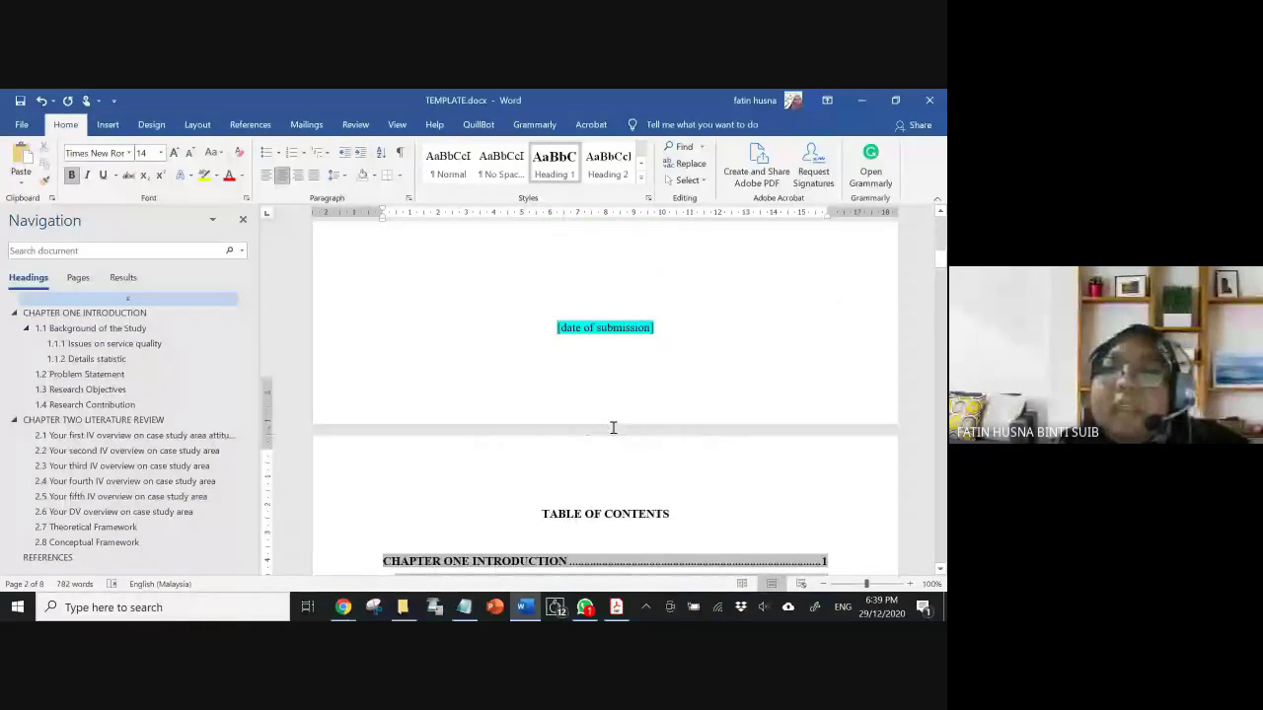
scroll(613, 428, "down", 15)
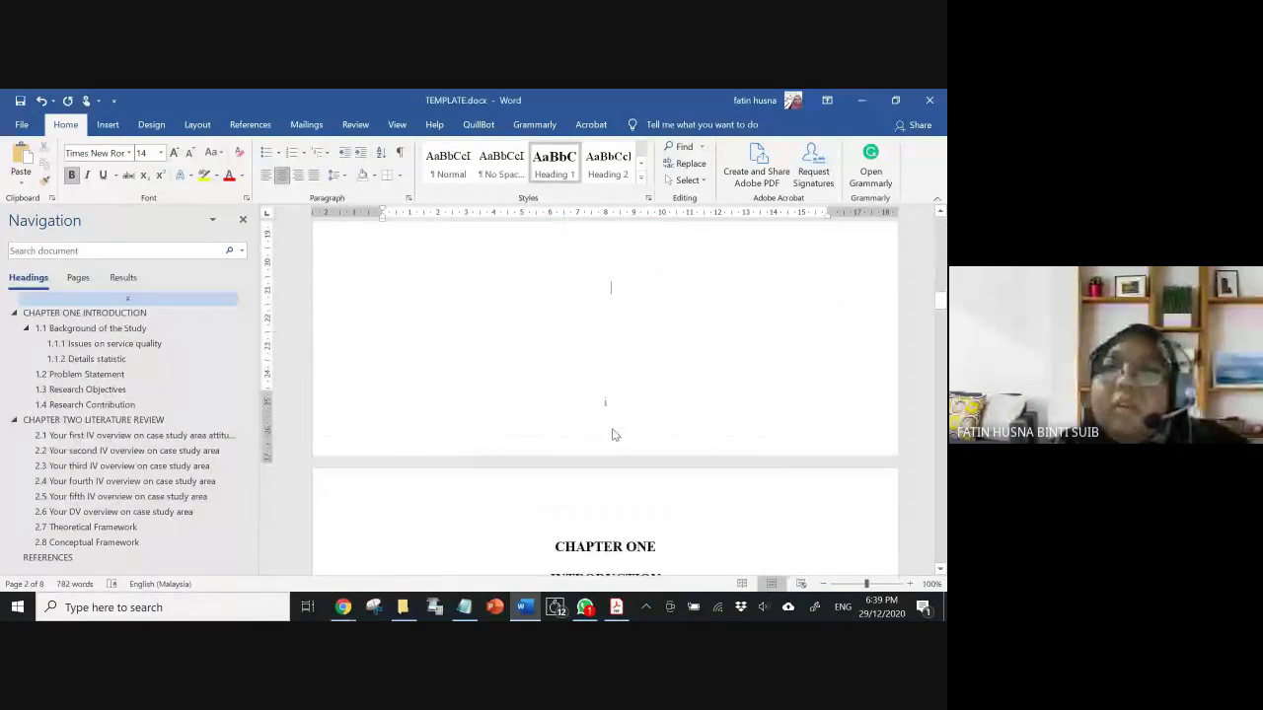
scroll(613, 435, "up", 10)
scroll(613, 431, "up", 10)
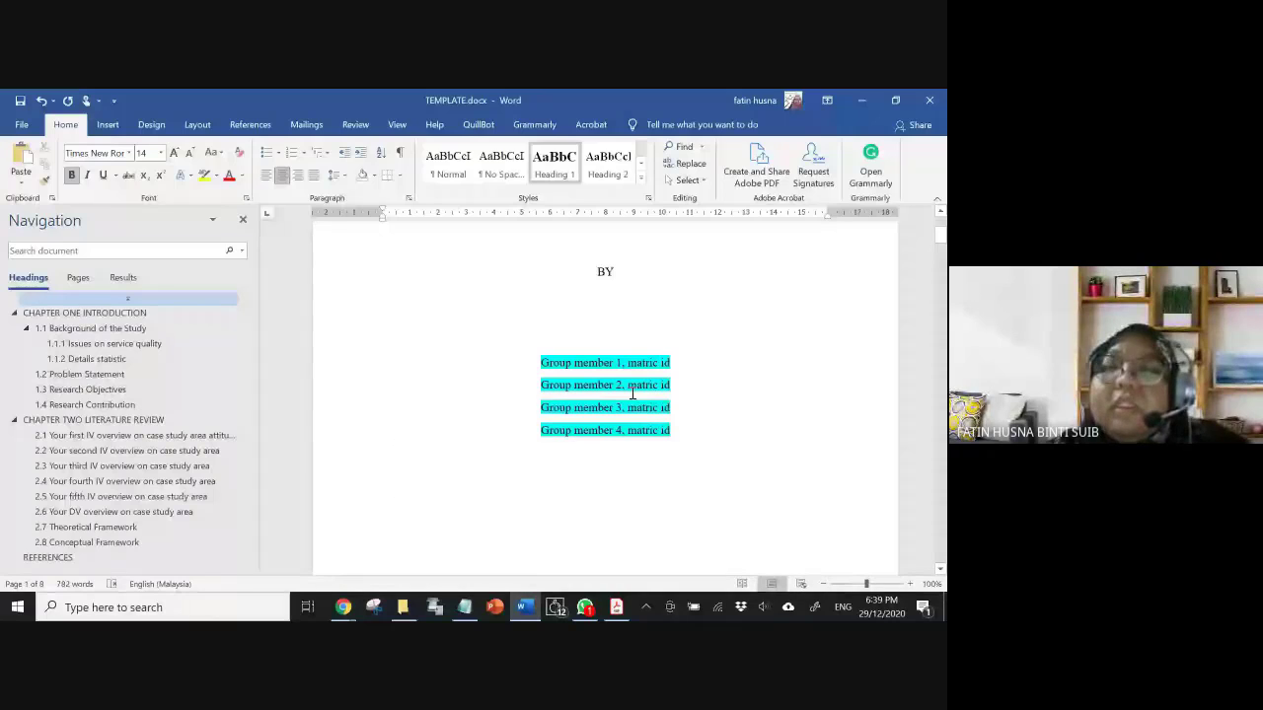
scroll(633, 393, "up", 3)
scroll(630, 400, "down", 6)
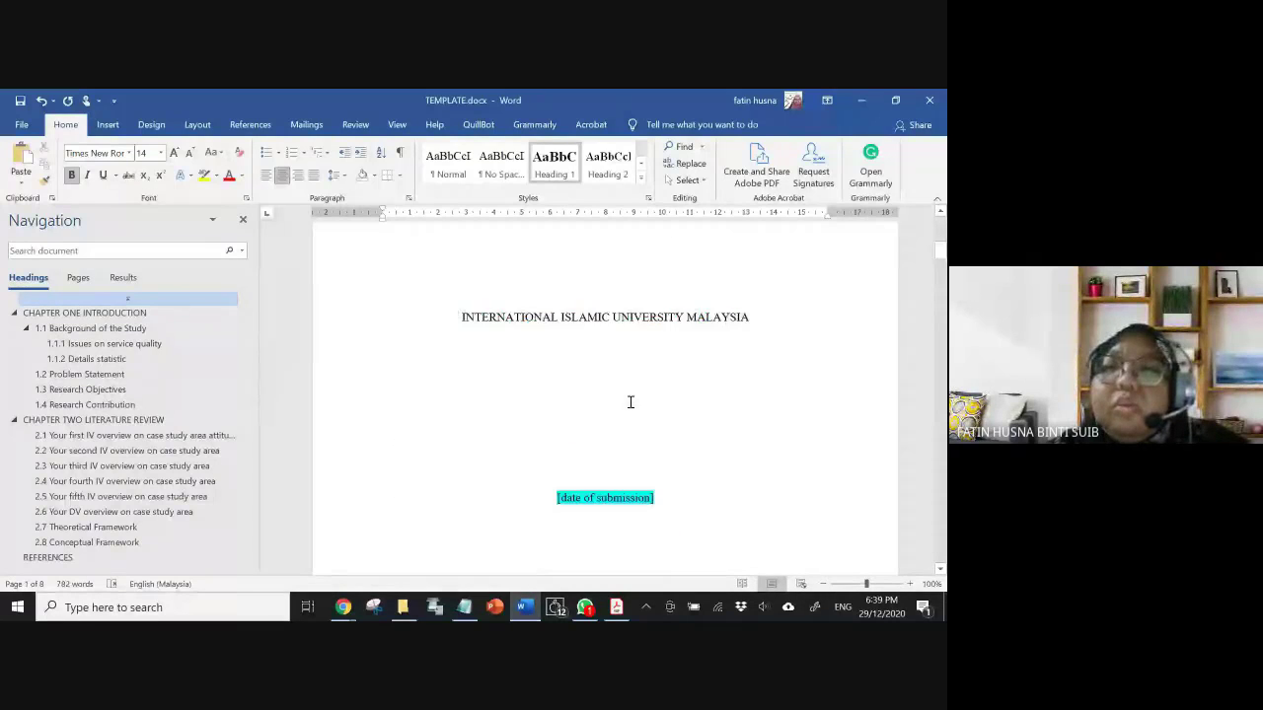
- Try adding a page break between the cover page and the table of contents, and undo it
scroll(631, 401, "down", 5)
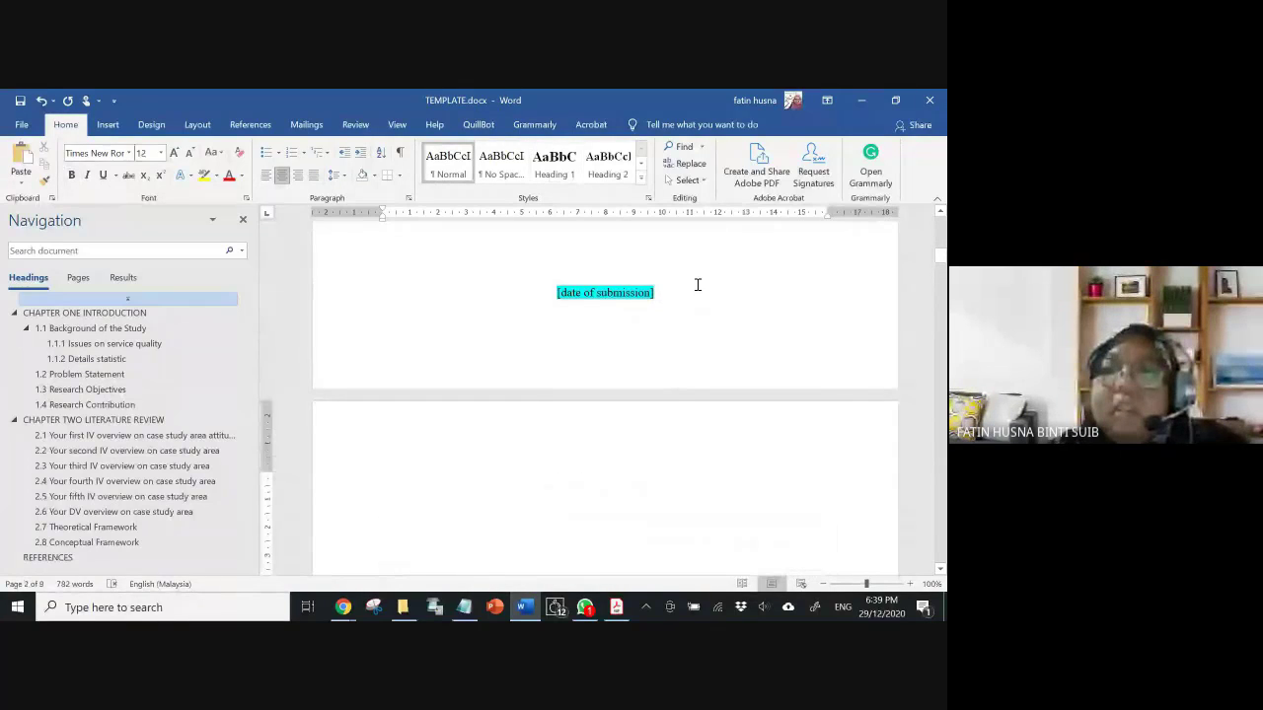
key("ctrl+Return")
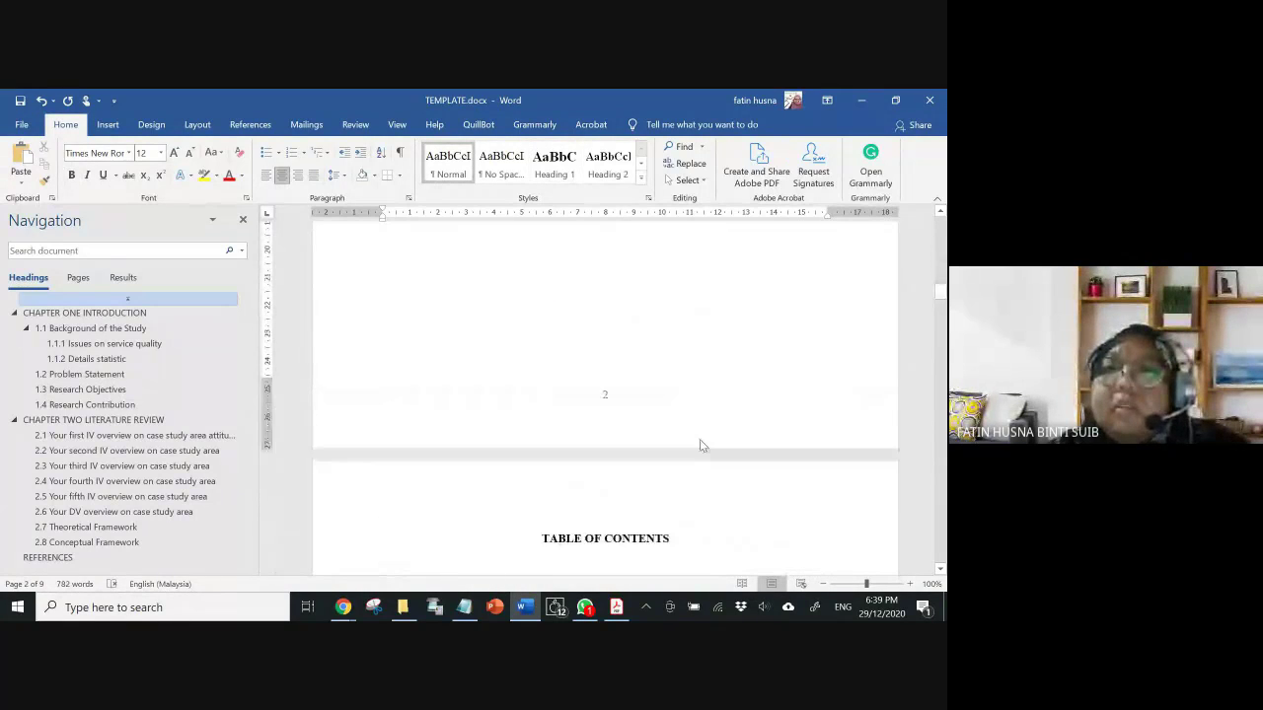
scroll(700, 445, "up", 20)
left_click(41, 99)
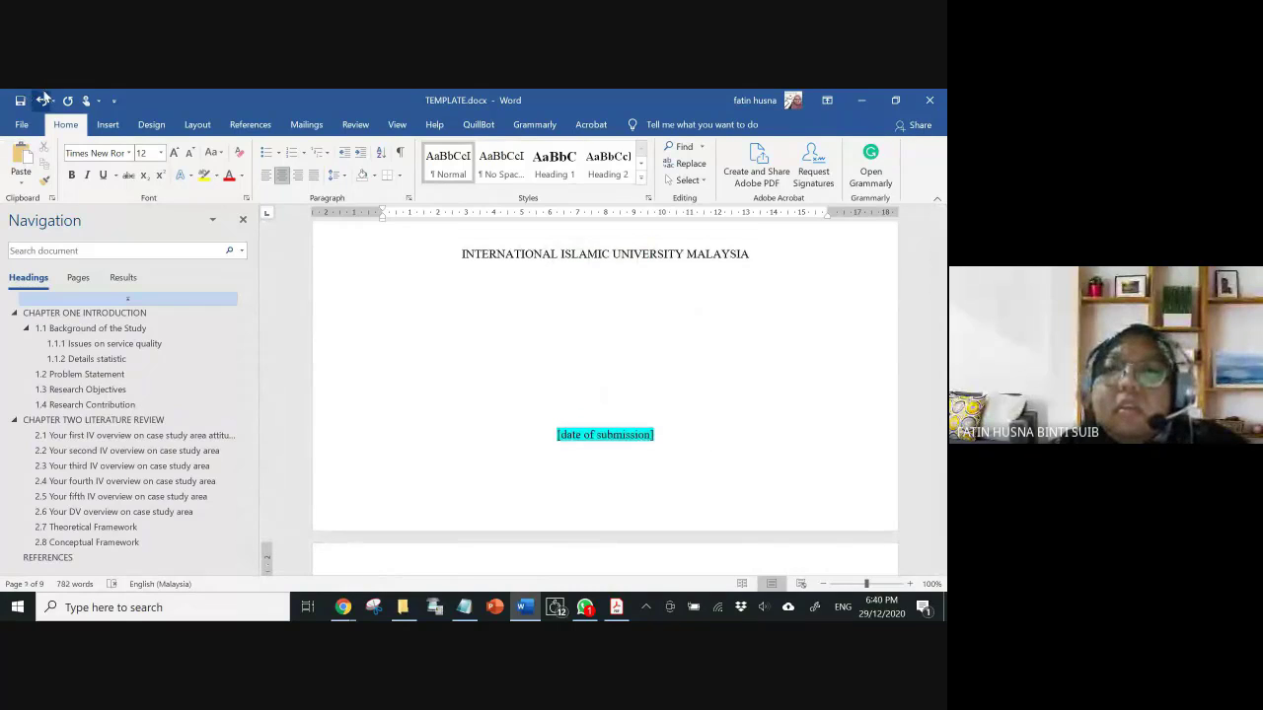
- Examine the template's page order and numbering from the cover page through the table of contents to Research Contribution
scroll(752, 438, "down", 3)
scroll(752, 438, "down", 5)
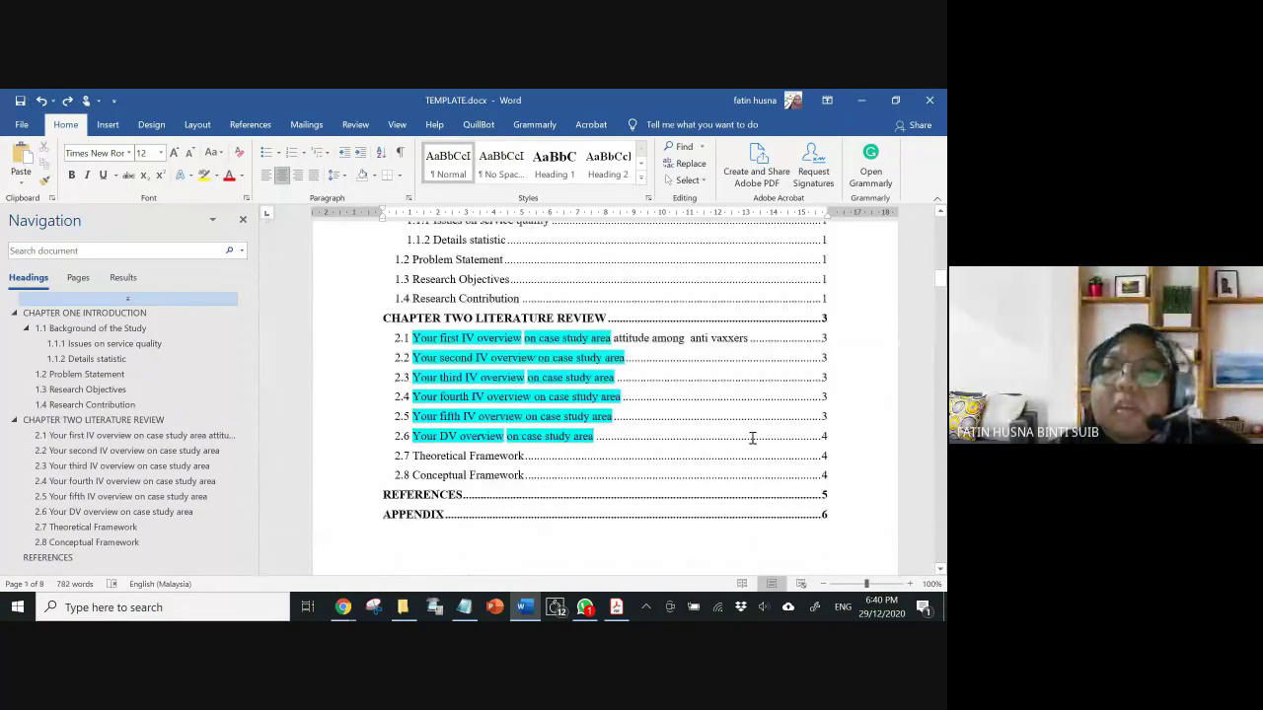
scroll(752, 437, "down", 5)
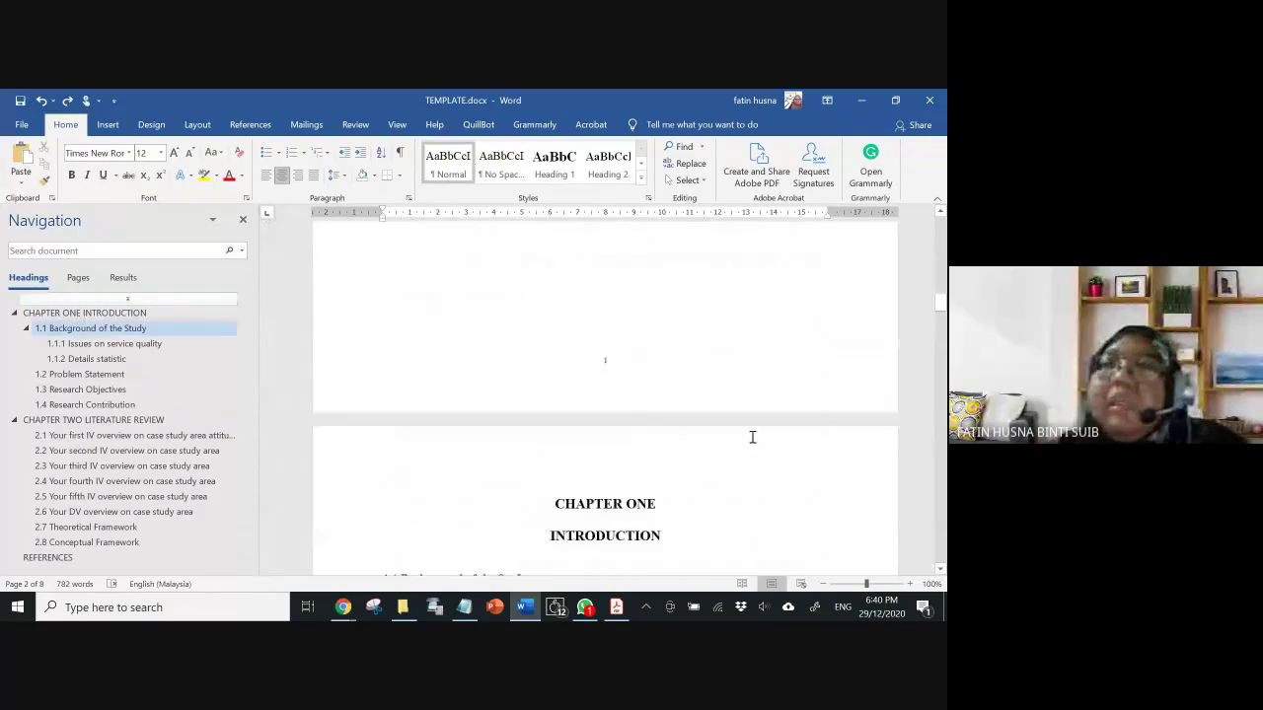
scroll(752, 437, "up", 10)
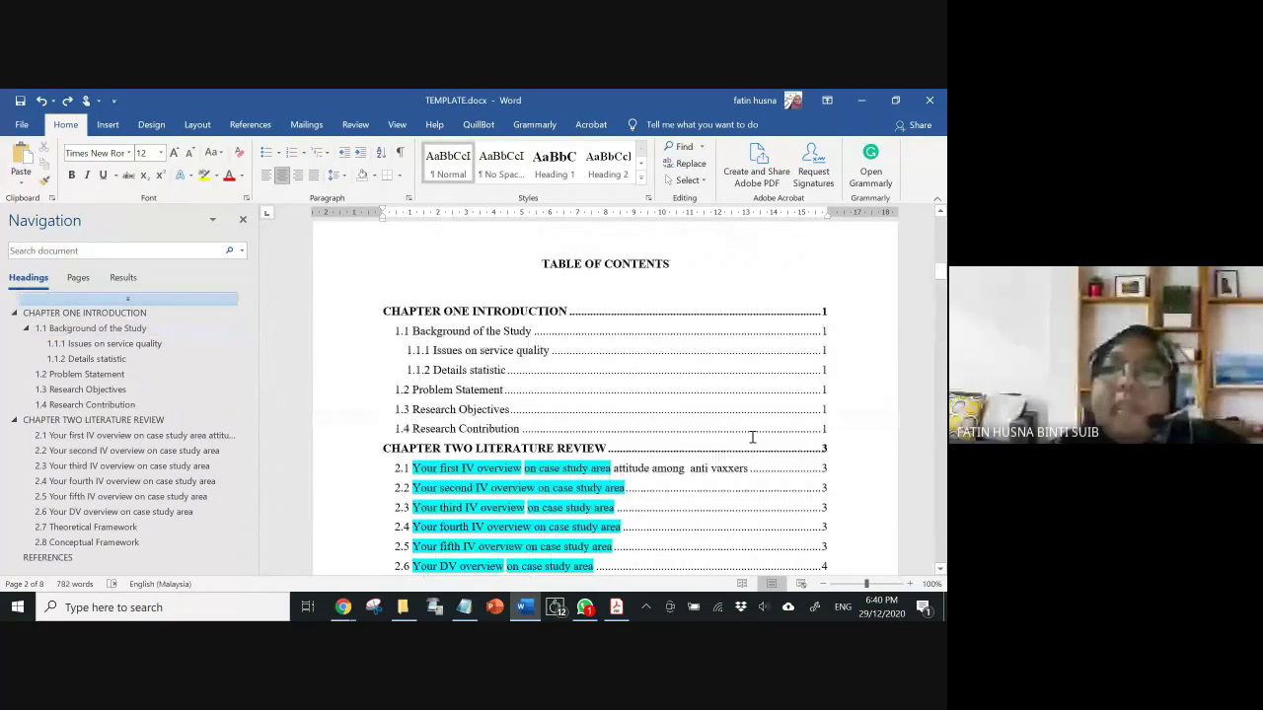
scroll(752, 437, "down", 10)
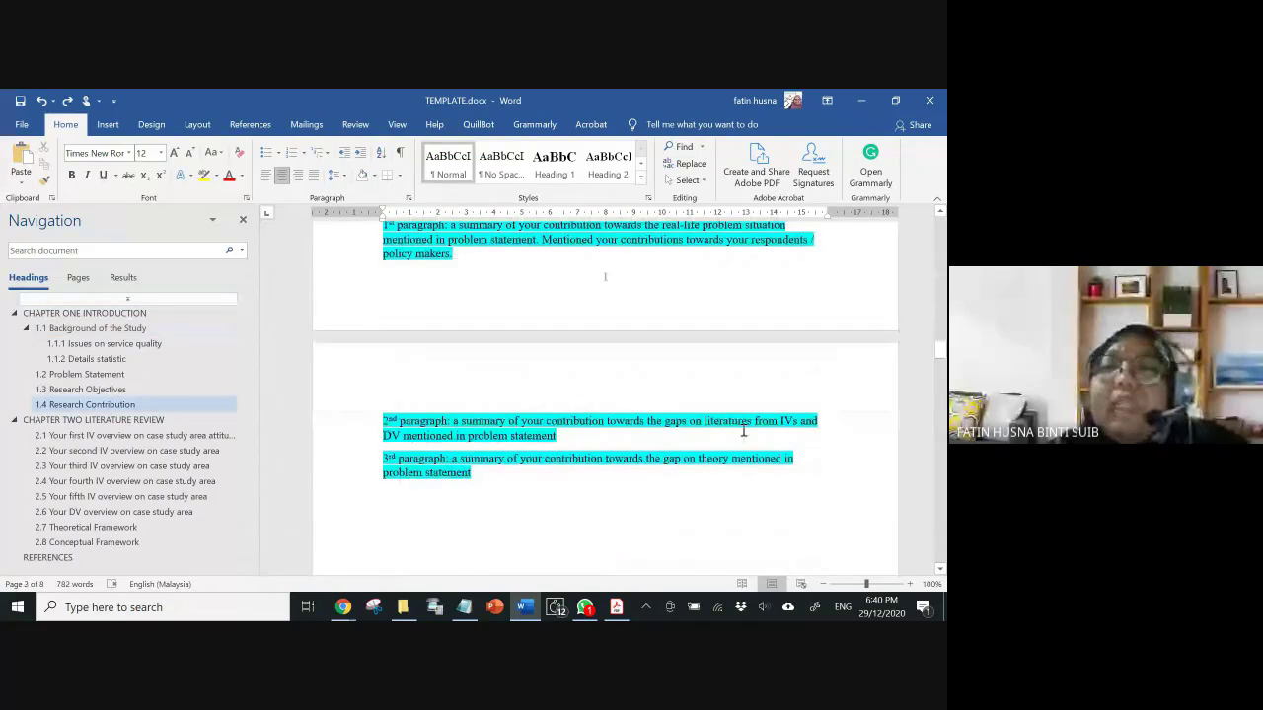
scroll(744, 431, "up", 5)
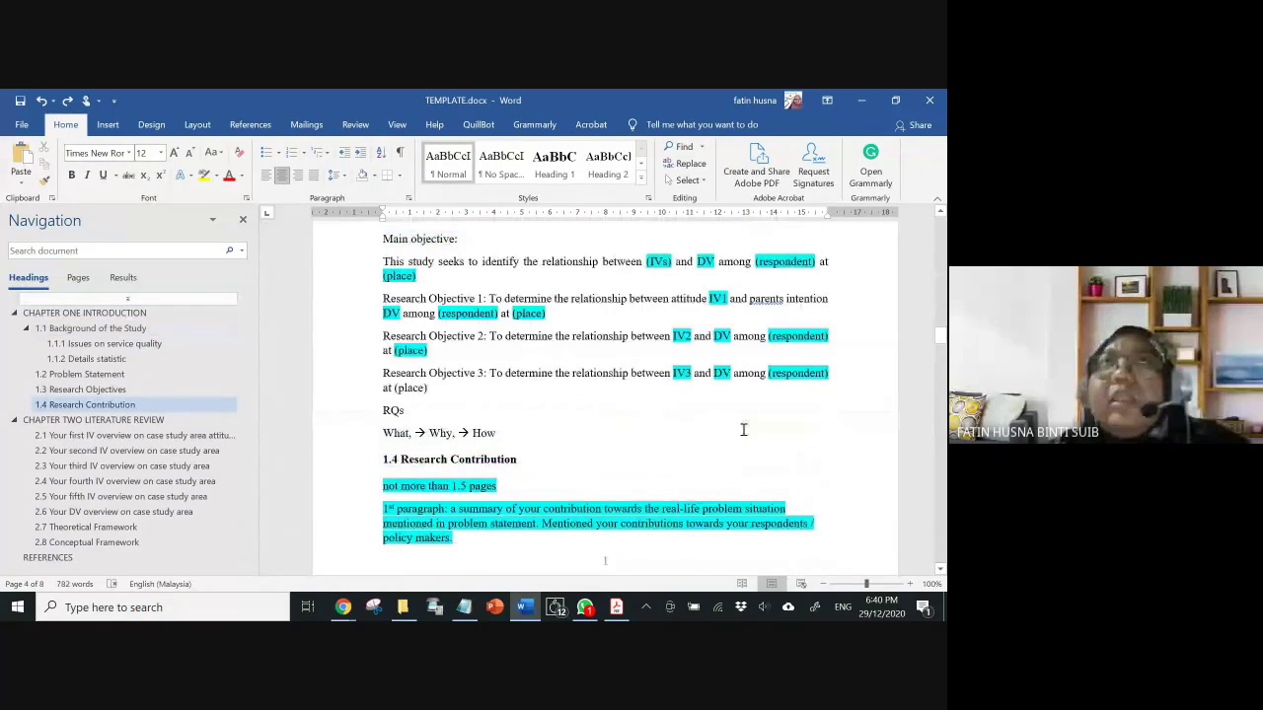
- Switch to the IIUM Thesis Format PDF in Acrobat and examine the front-matter page numbering and the cover and title page layouts
left_click(616, 607)
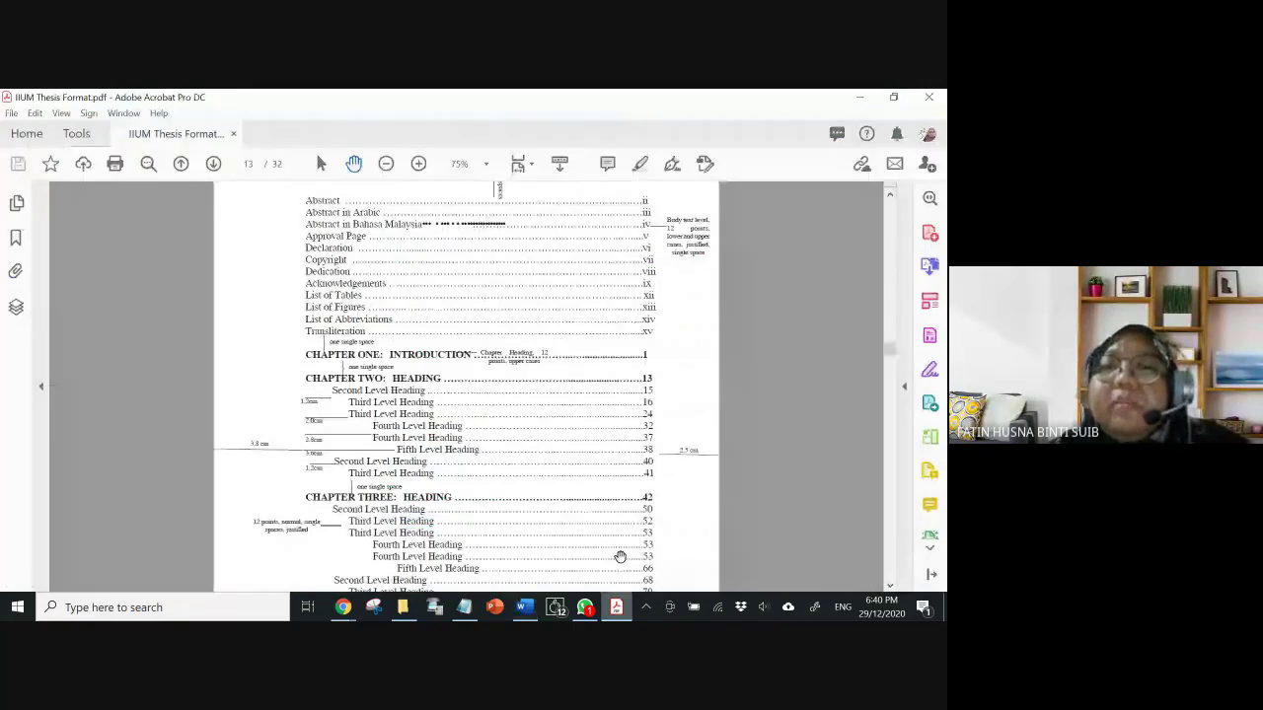
scroll(490, 404, "up", 10)
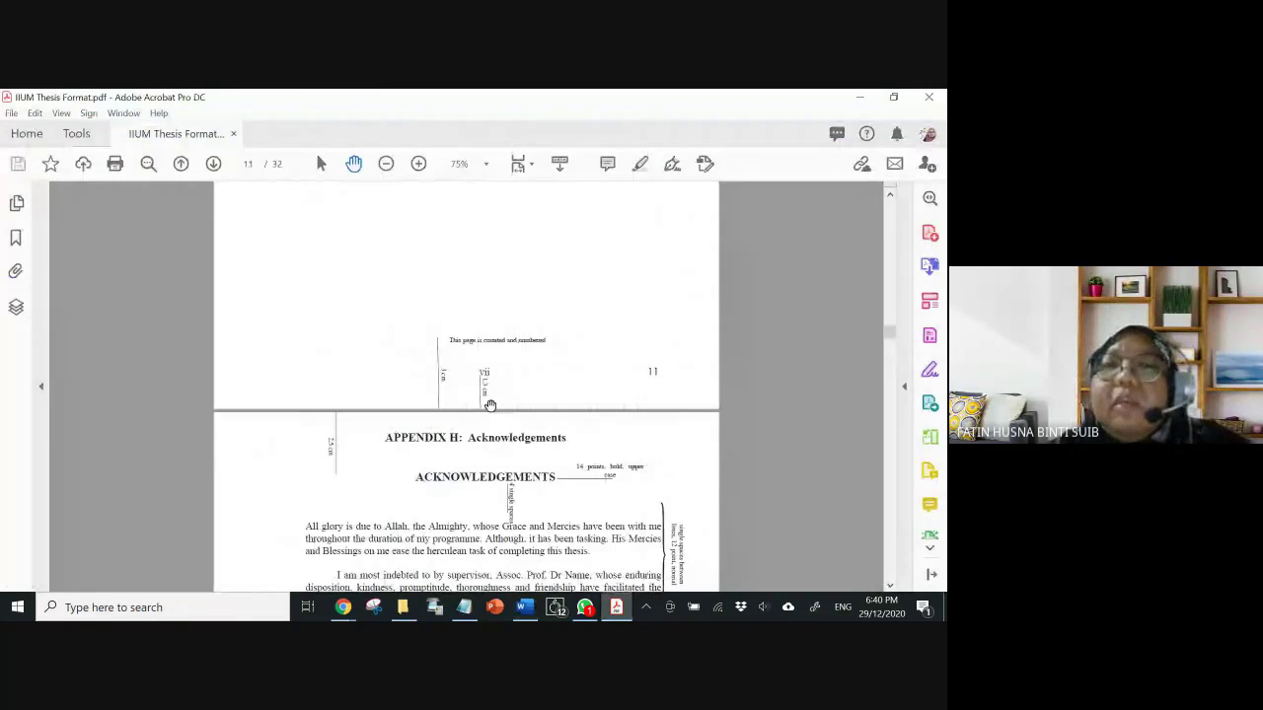
scroll(490, 404, "up", 8)
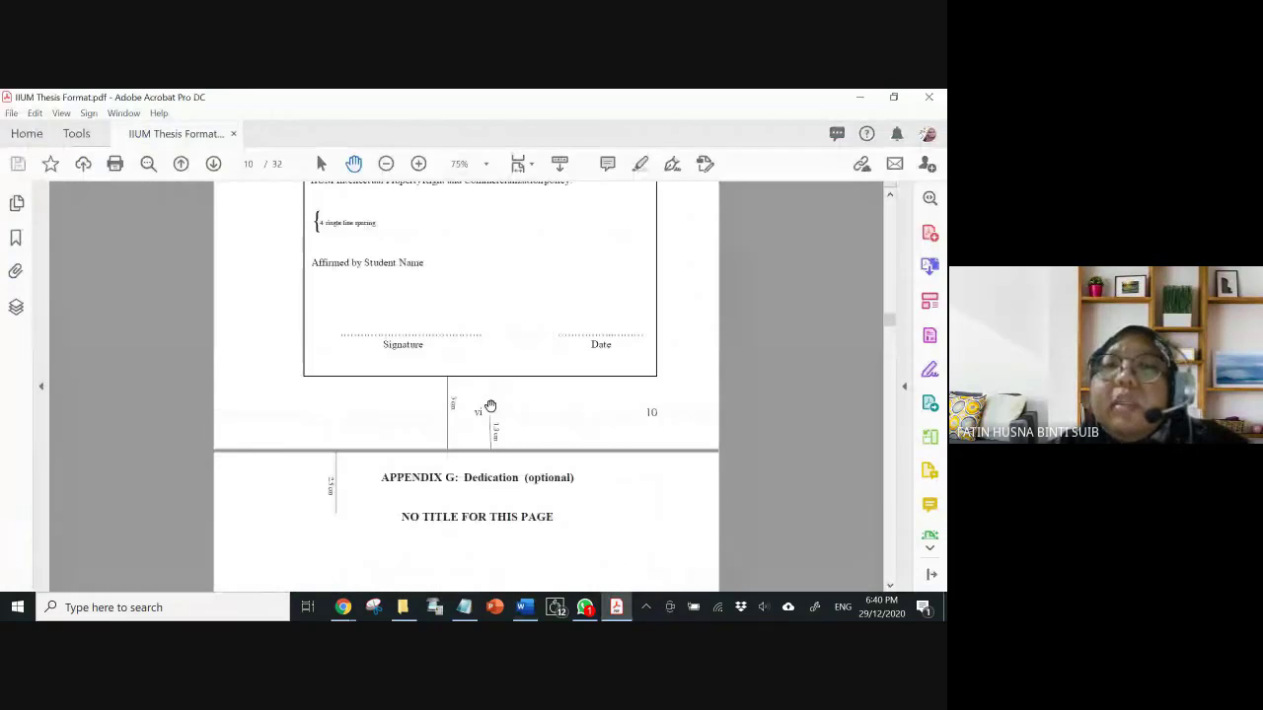
scroll(491, 404, "up", 5)
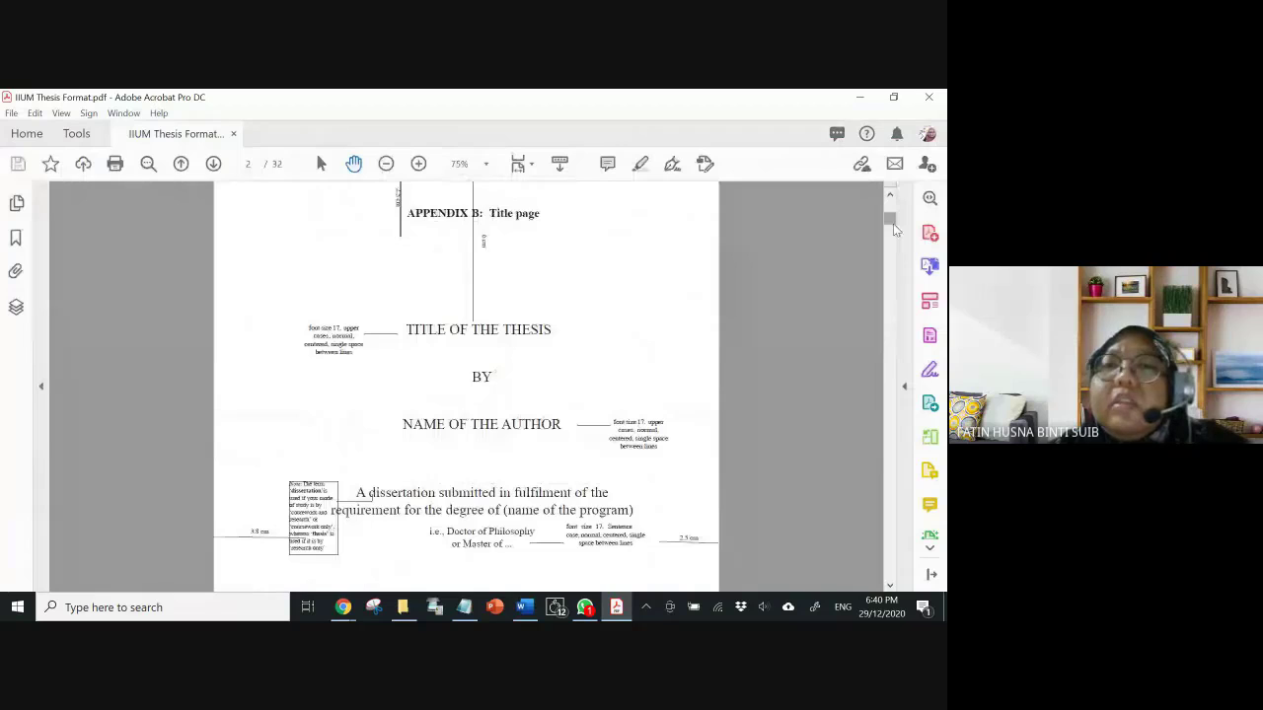
left_click_drag(895, 230, 893, 216)
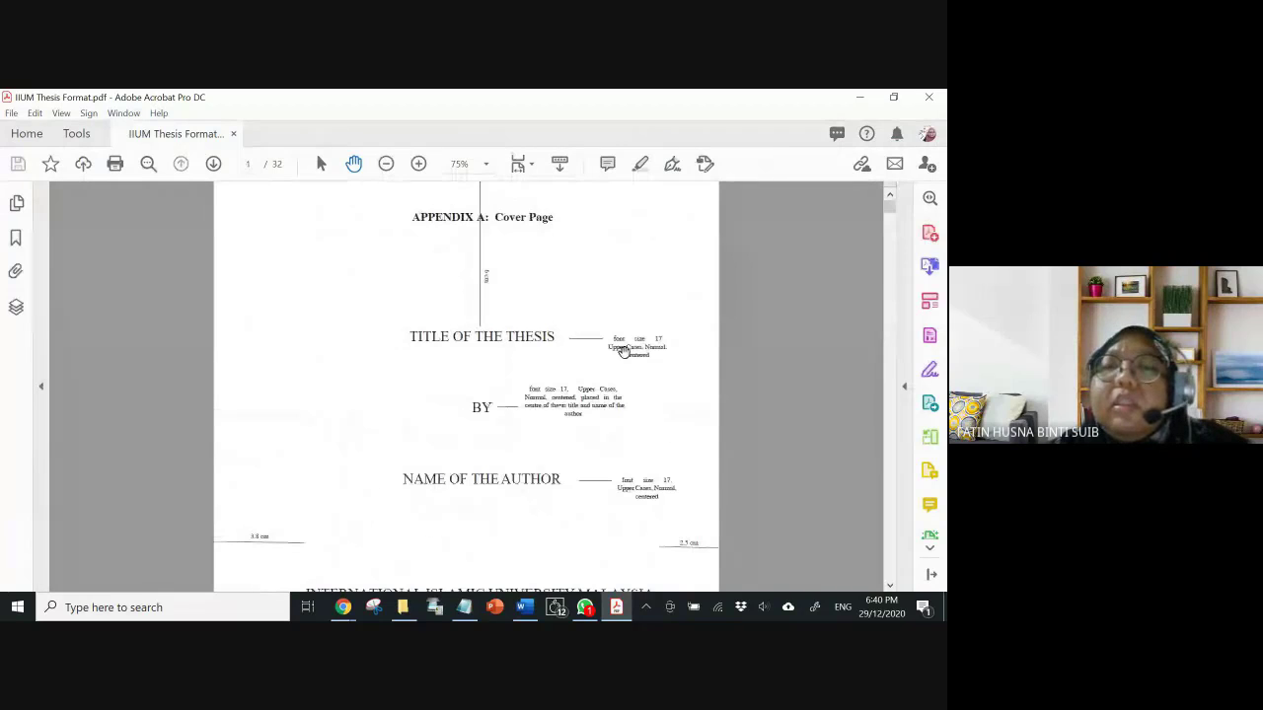
scroll(554, 399, "down", 3)
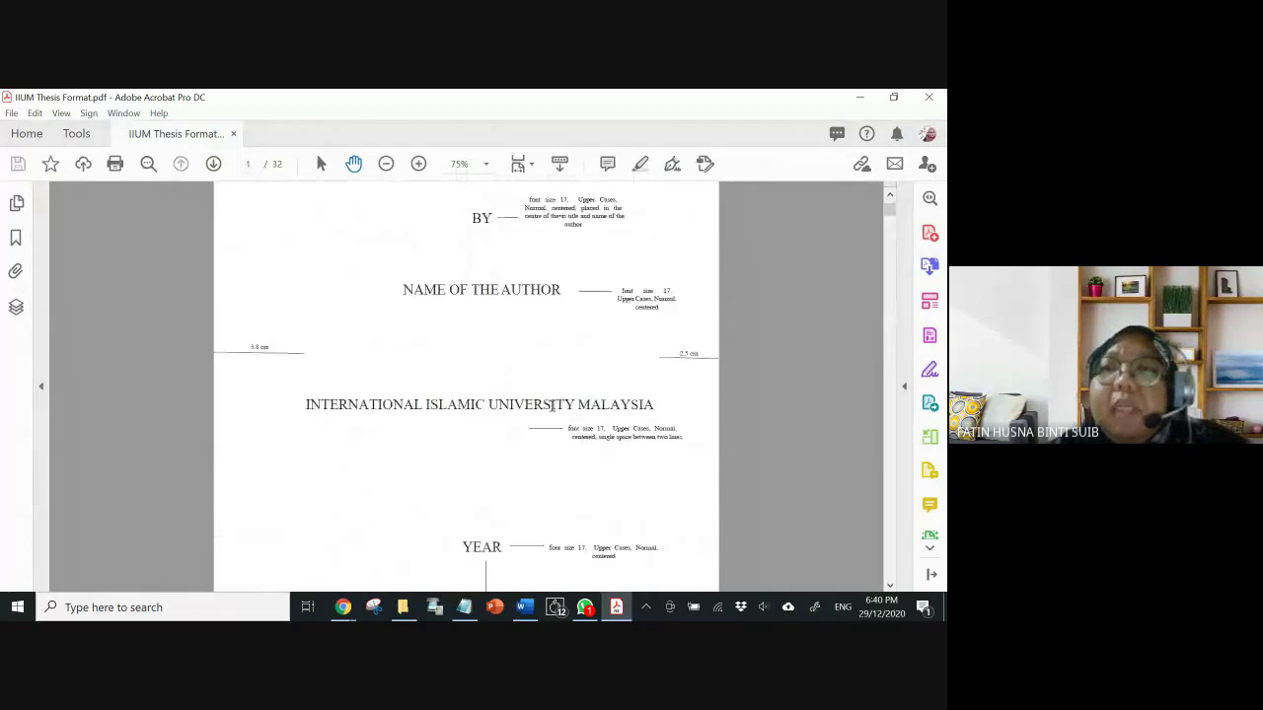
scroll(553, 405, "down", 6)
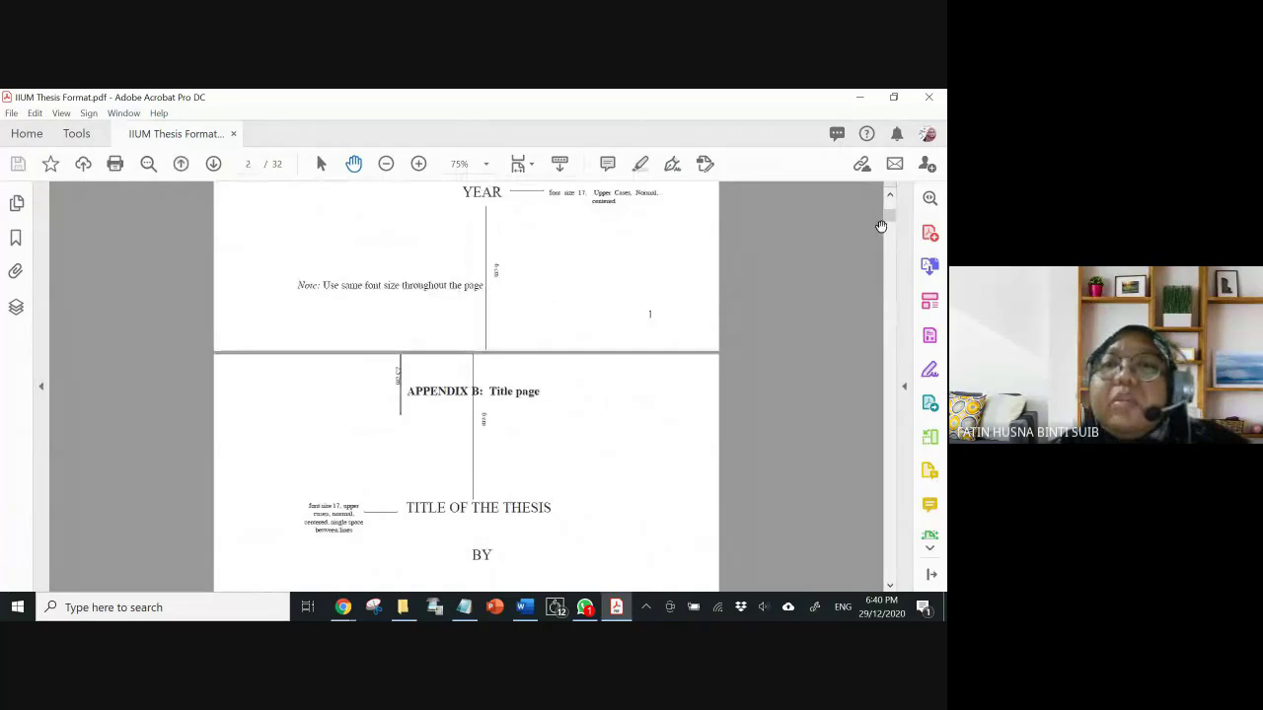
scroll(889, 226, "down", 2)
left_click_drag(890, 226, 889, 204)
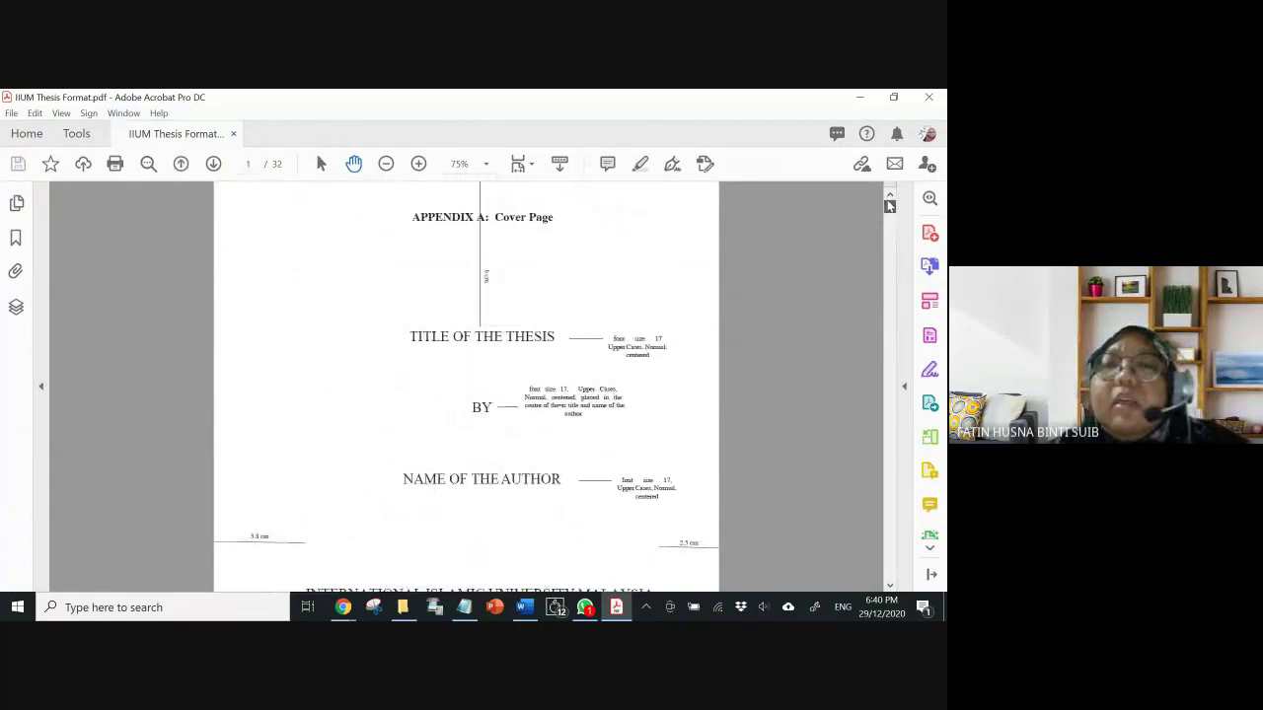
scroll(829, 227, "down", 2)
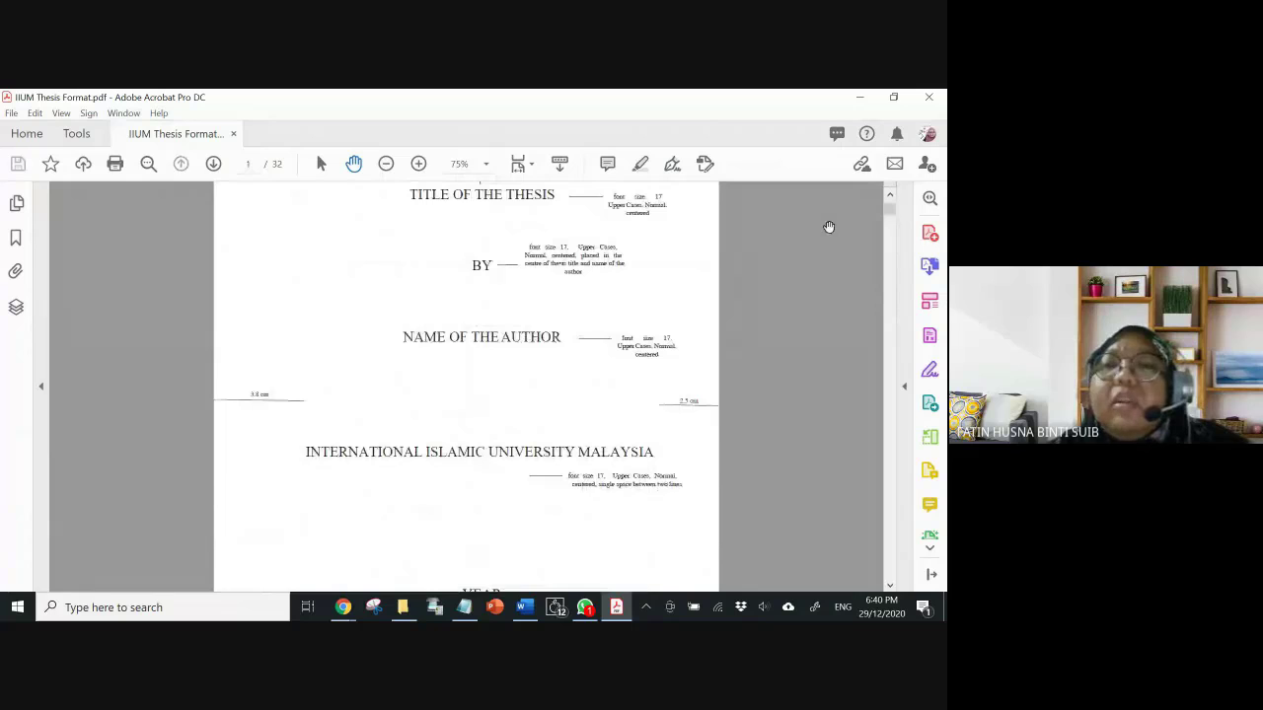
left_click_drag(889, 209, 891, 338)
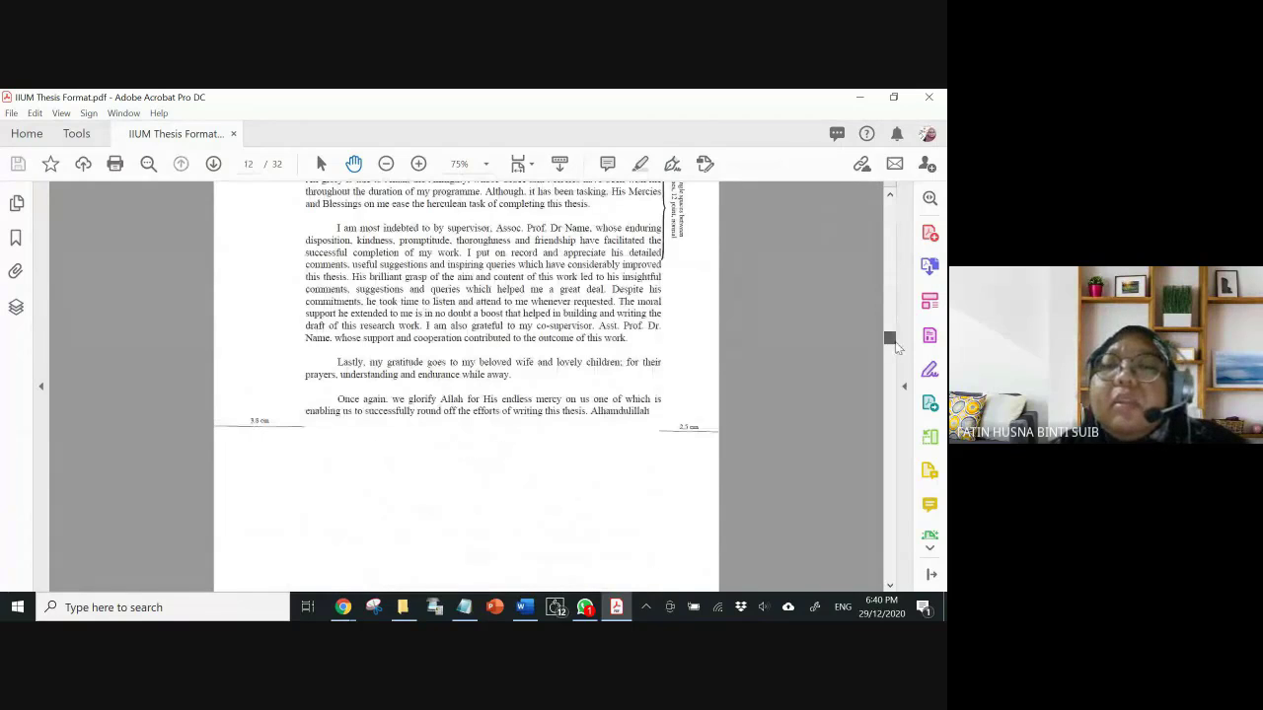
- Switch back to the template in Word and check the page number below the Research Contribution section
left_click(525, 608)
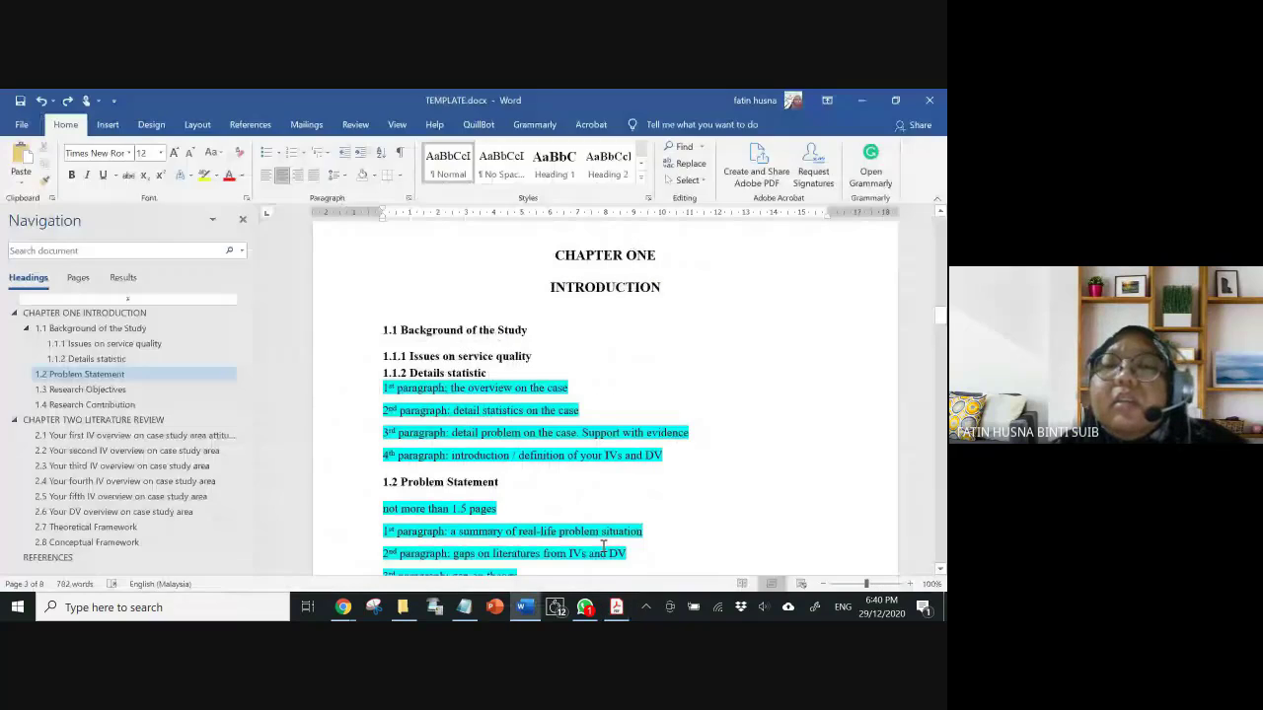
scroll(603, 548, "down", 10)
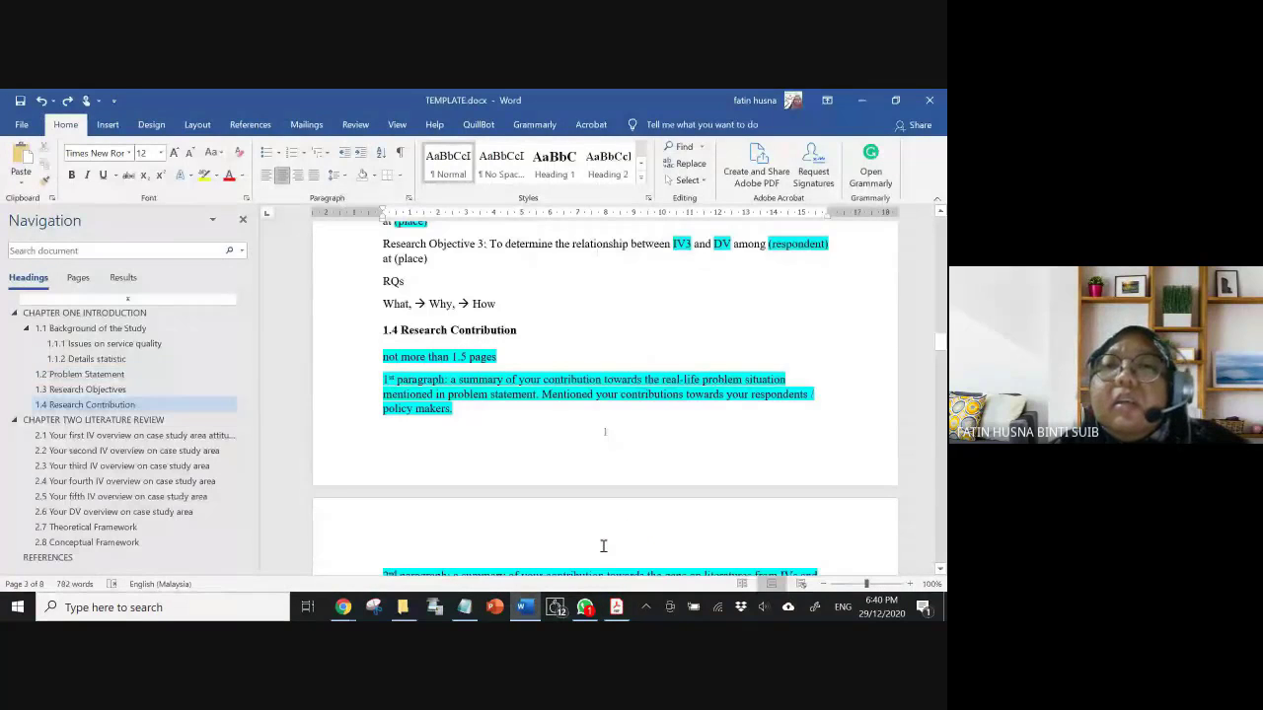
scroll(604, 546, "up", 2)
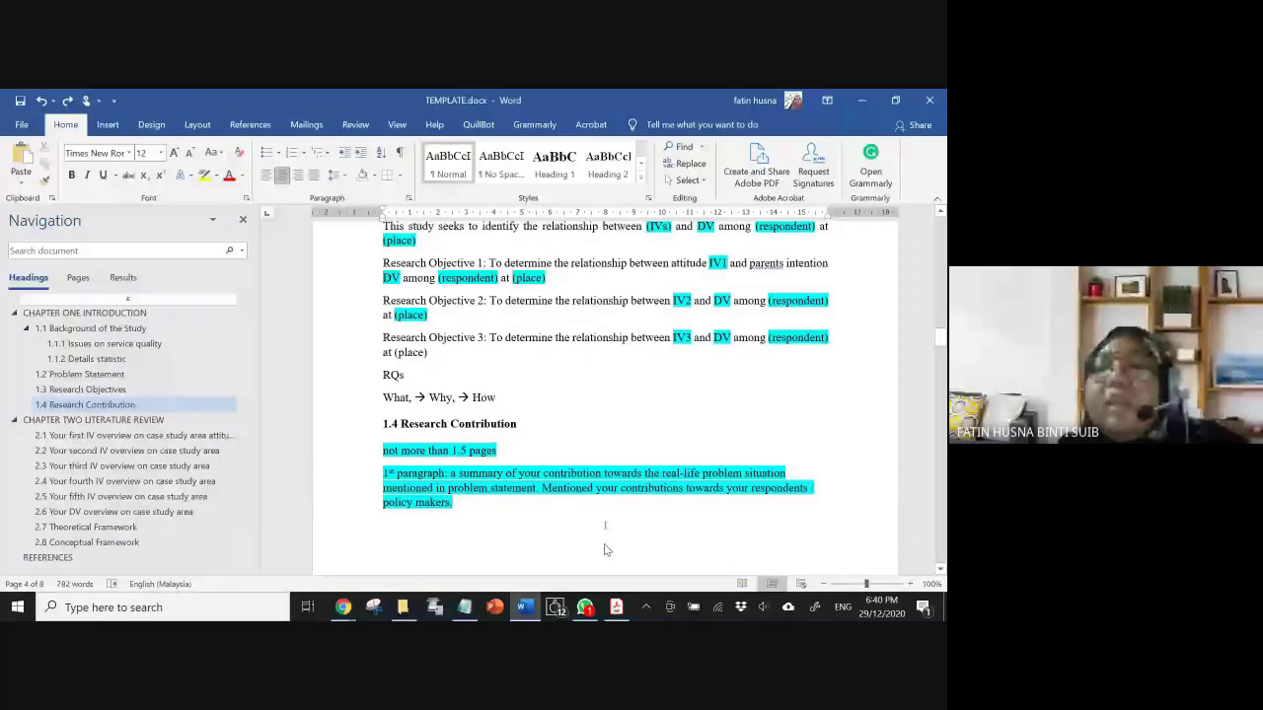
- Return to the IIUM Thesis Format PDF and examine the page numbering of the acknowledgements, dedication and copyright declaration pages
key("alt+Tab")
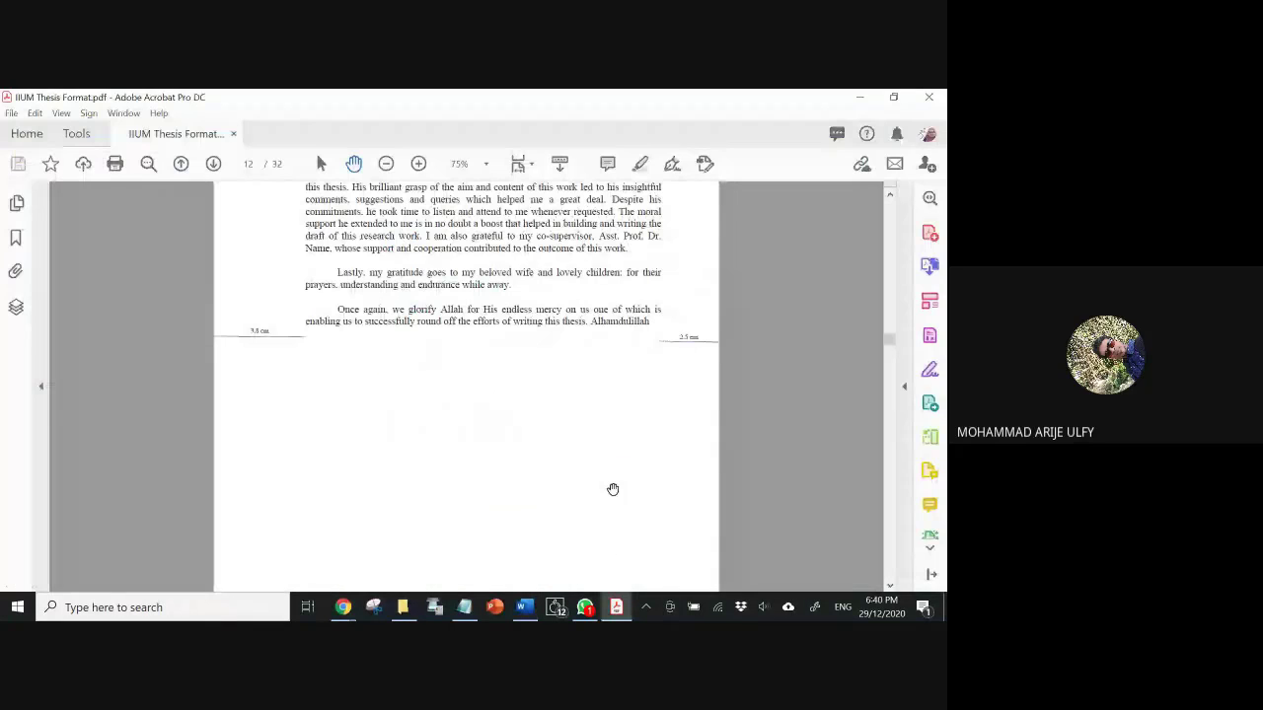
scroll(612, 489, "up", 5)
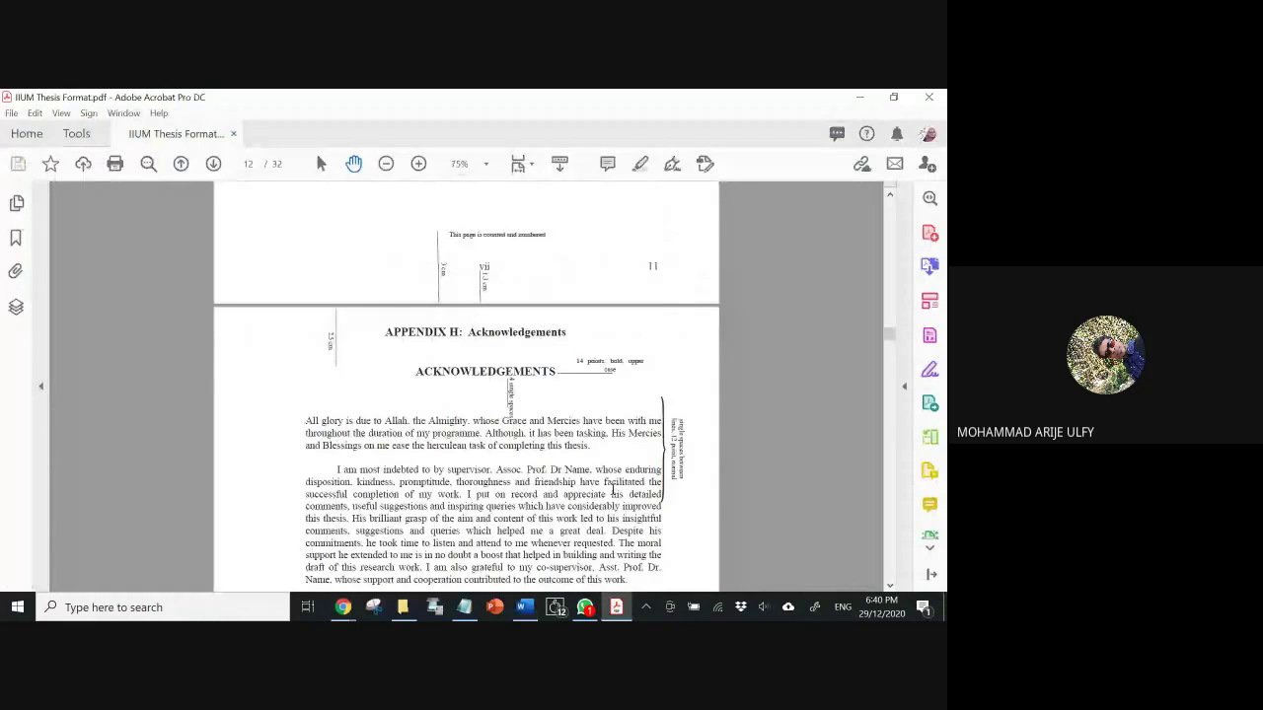
scroll(562, 436, "up", 5)
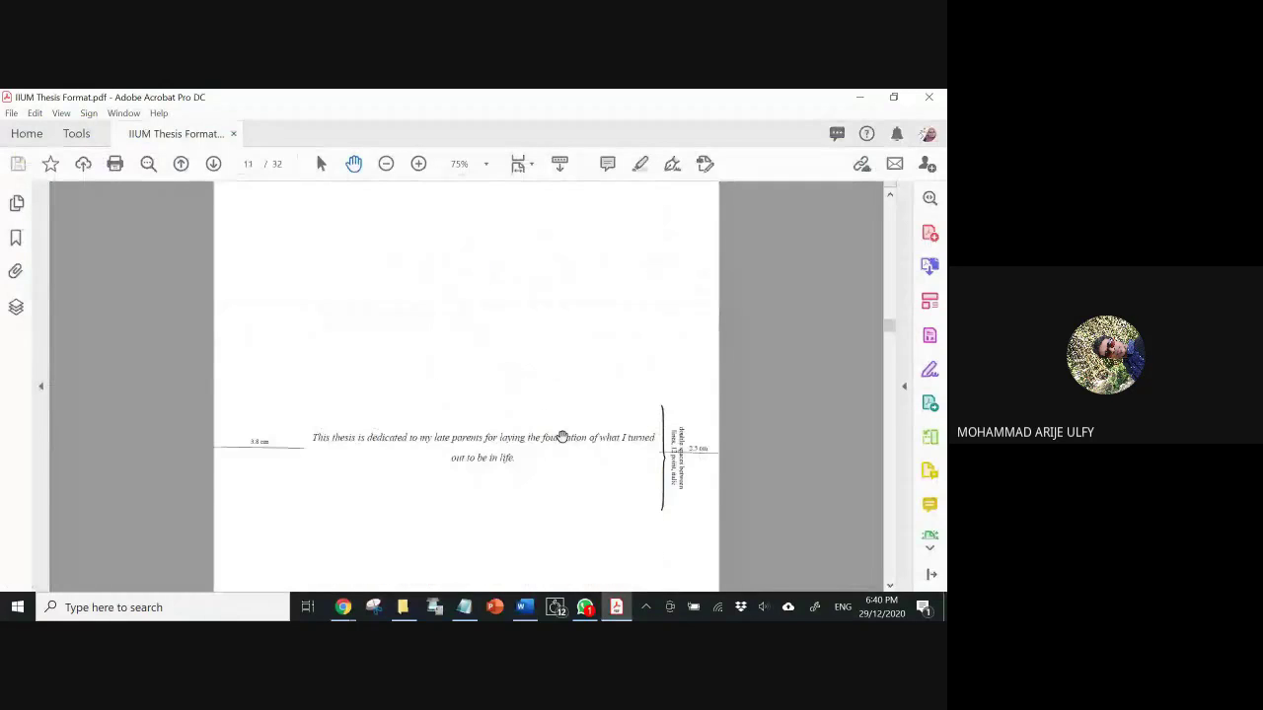
scroll(562, 436, "up", 5)
scroll(562, 436, "up", 1)
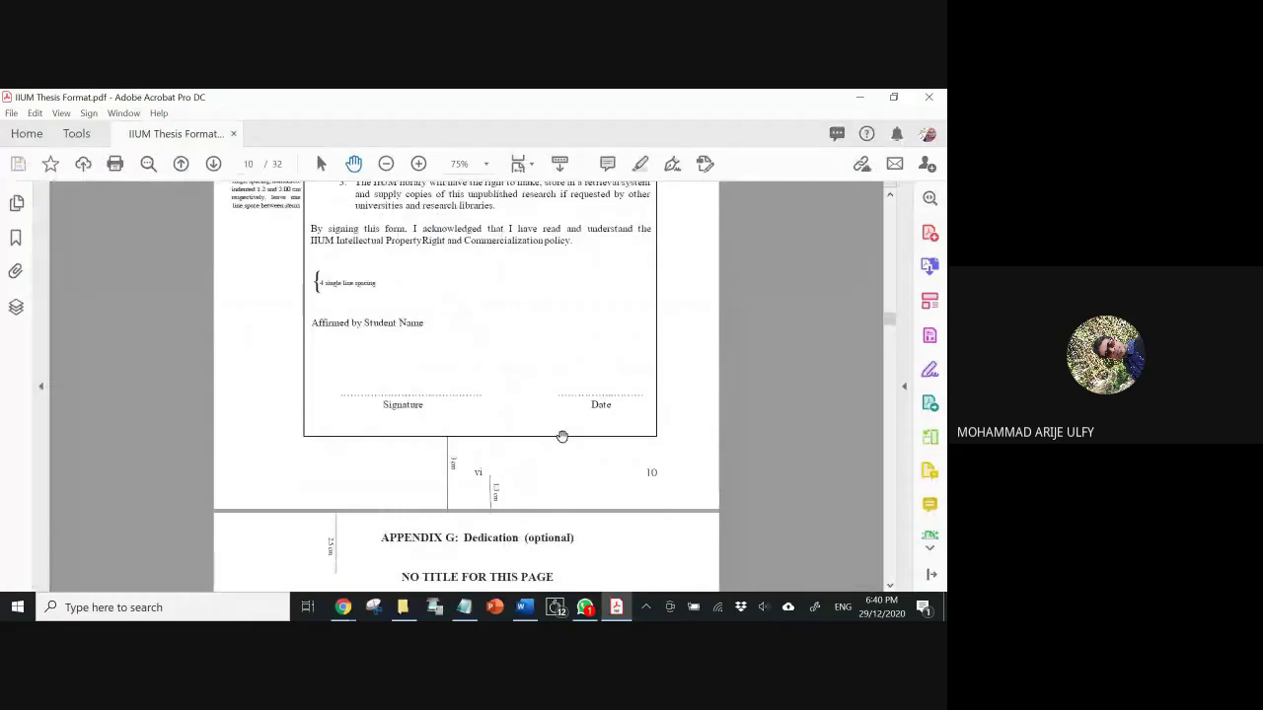
scroll(561, 436, "down", 5)
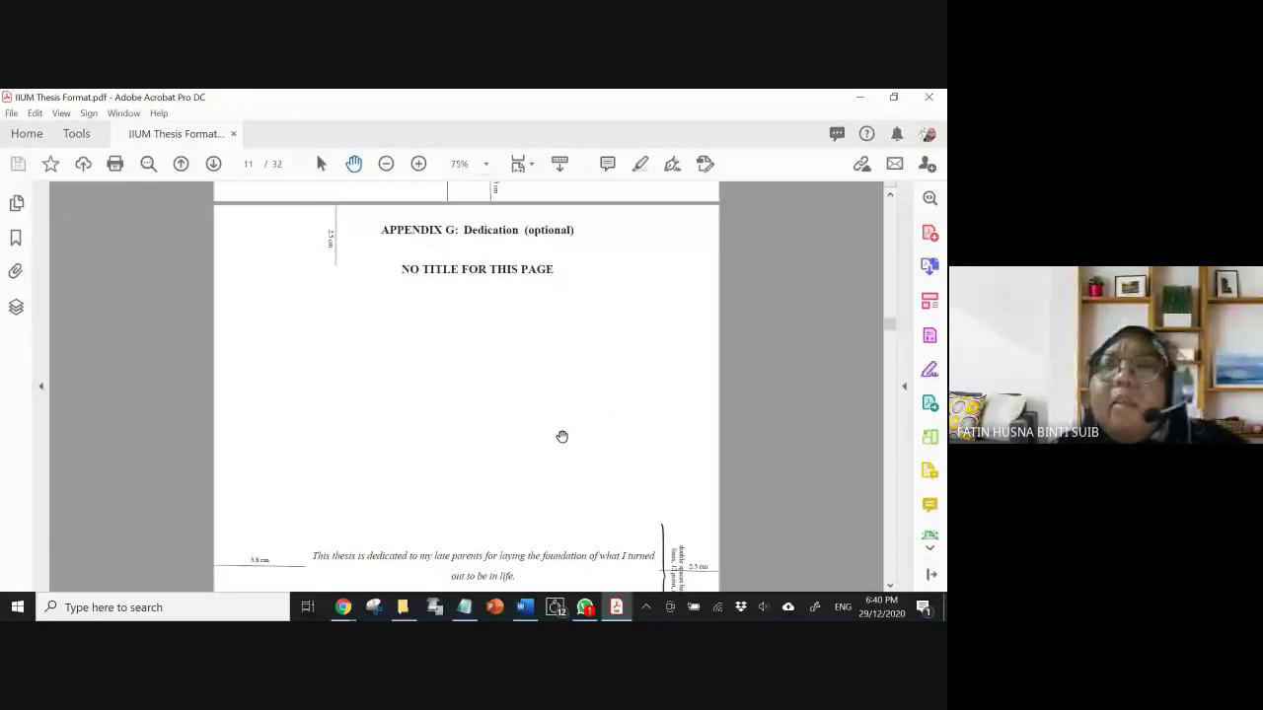
- Switch to File Explorer and find the co-supervised student's thesis folder under MMKTG in the Supervisee folder
left_click(861, 100)
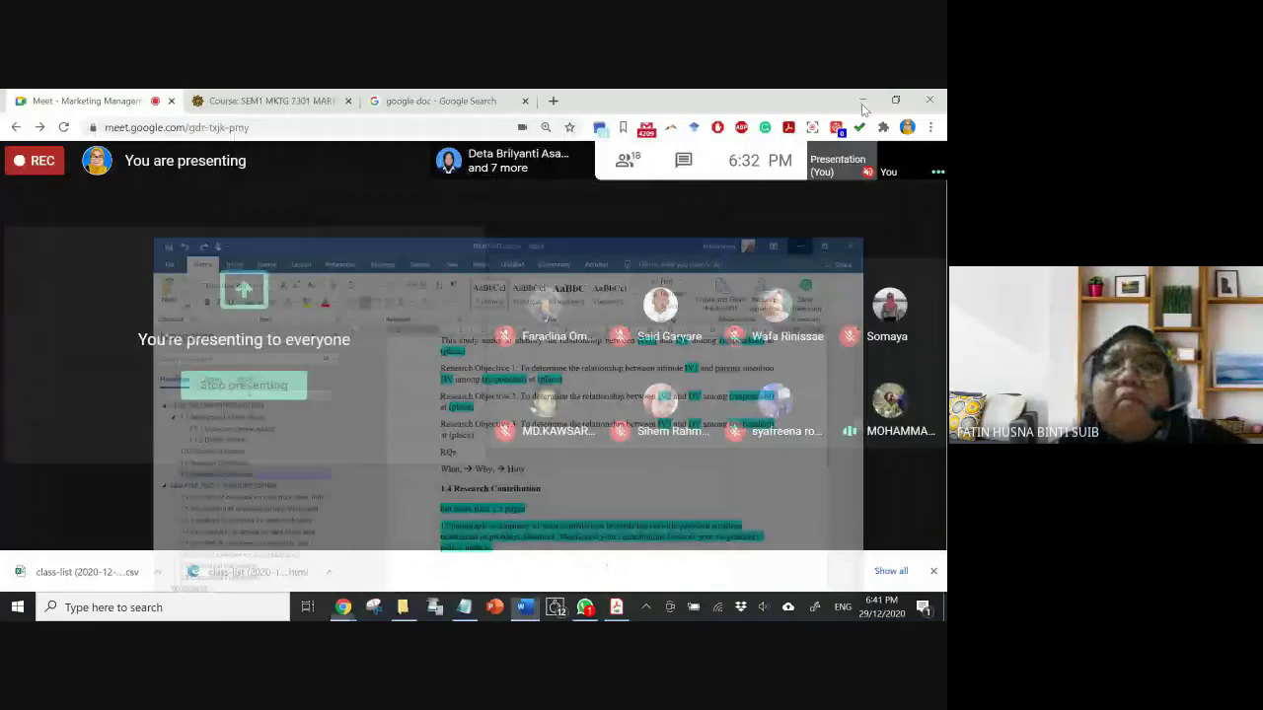
left_click(861, 102)
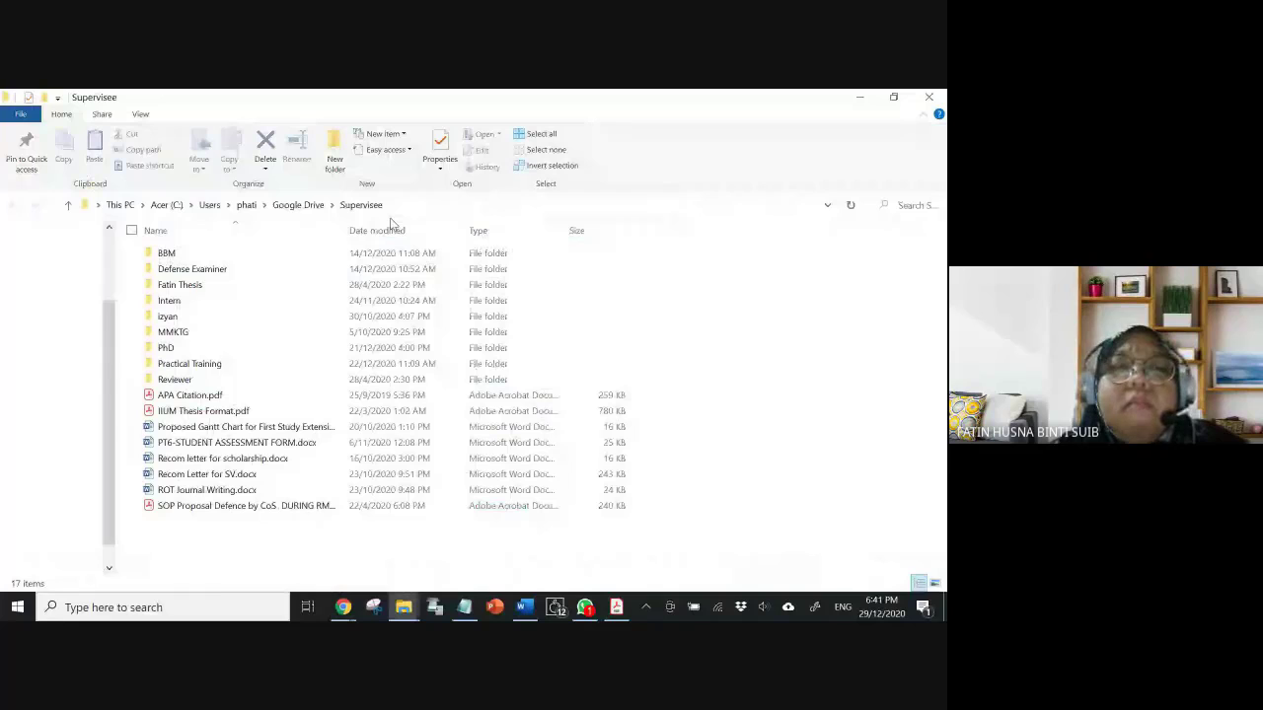
double_click(170, 316)
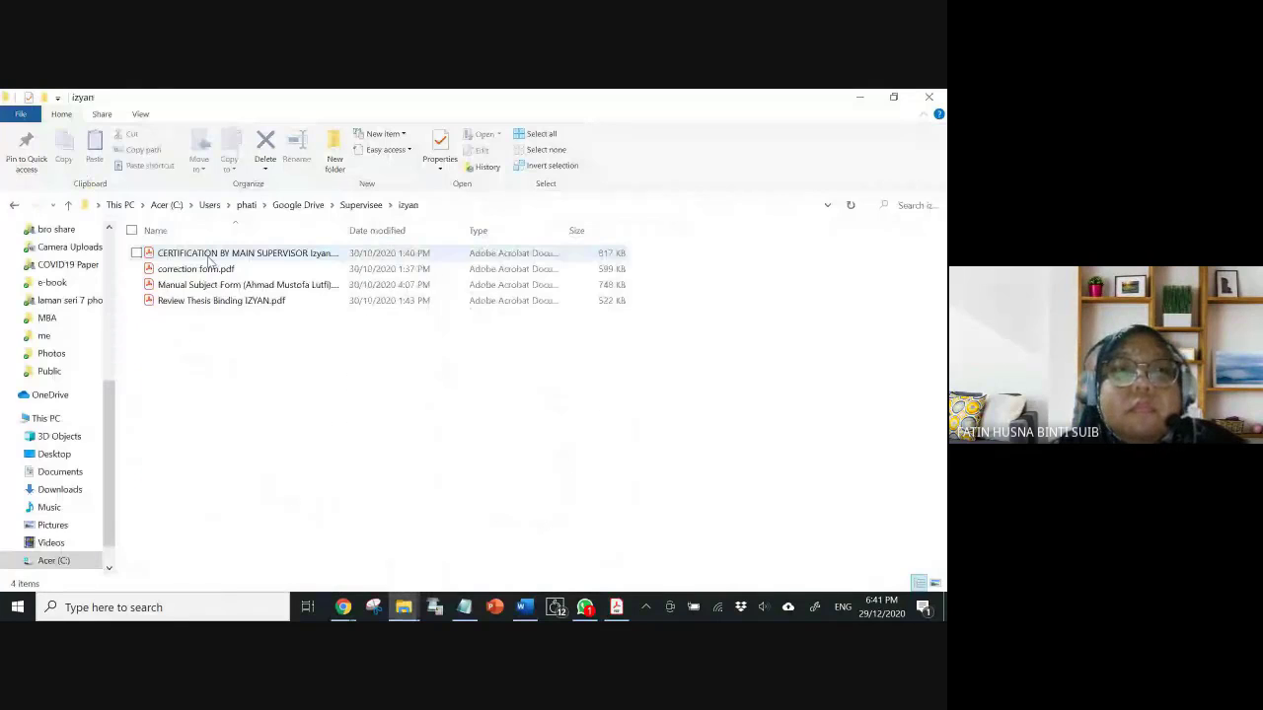
key("alt+Left")
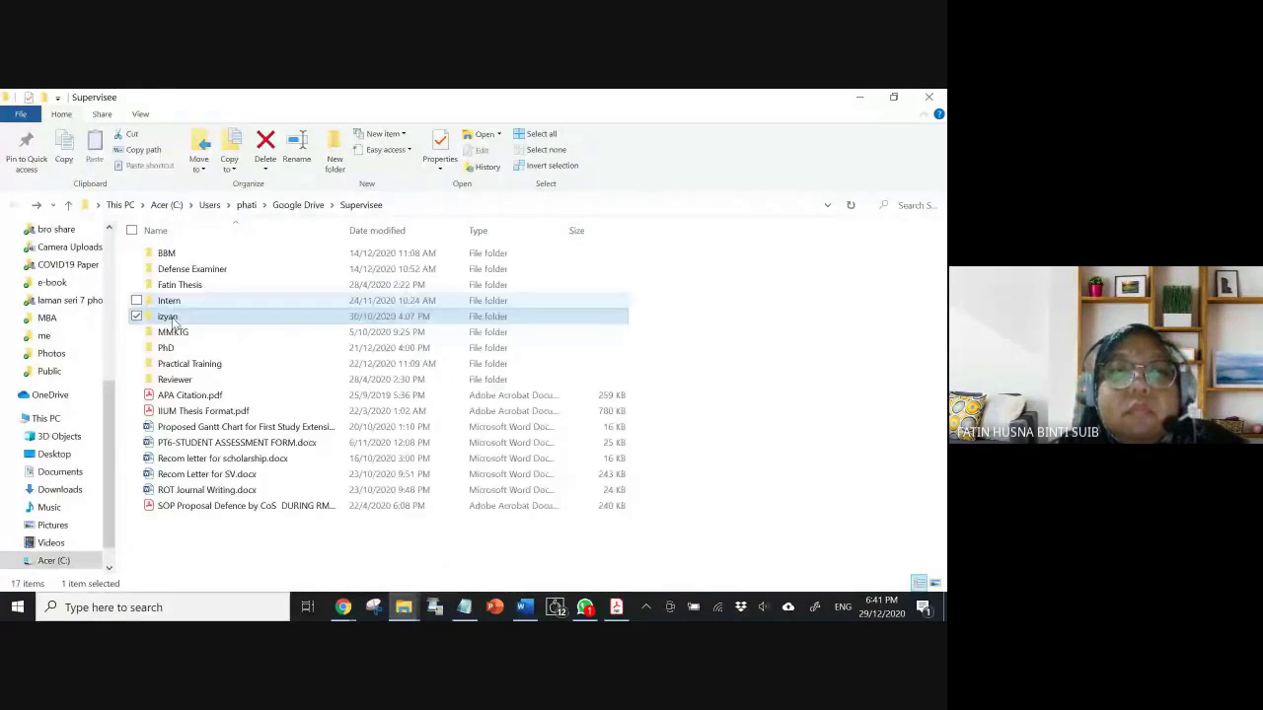
double_click(173, 331)
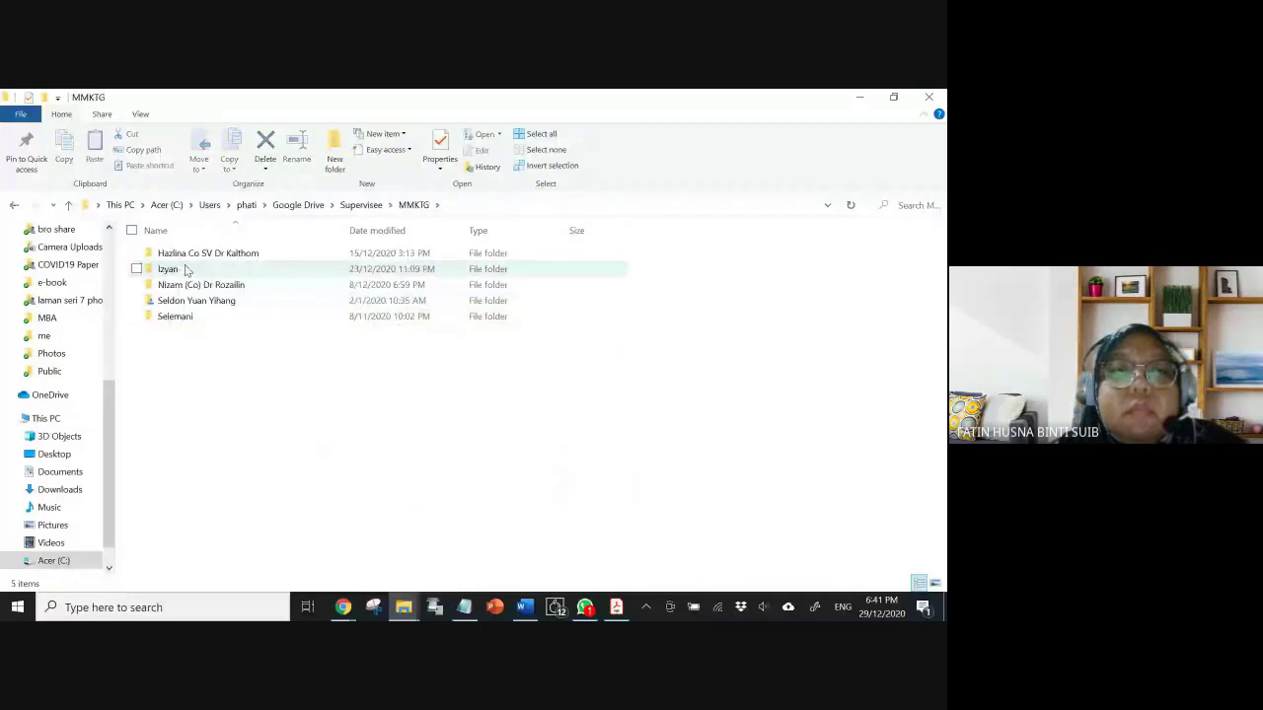
double_click(188, 284)
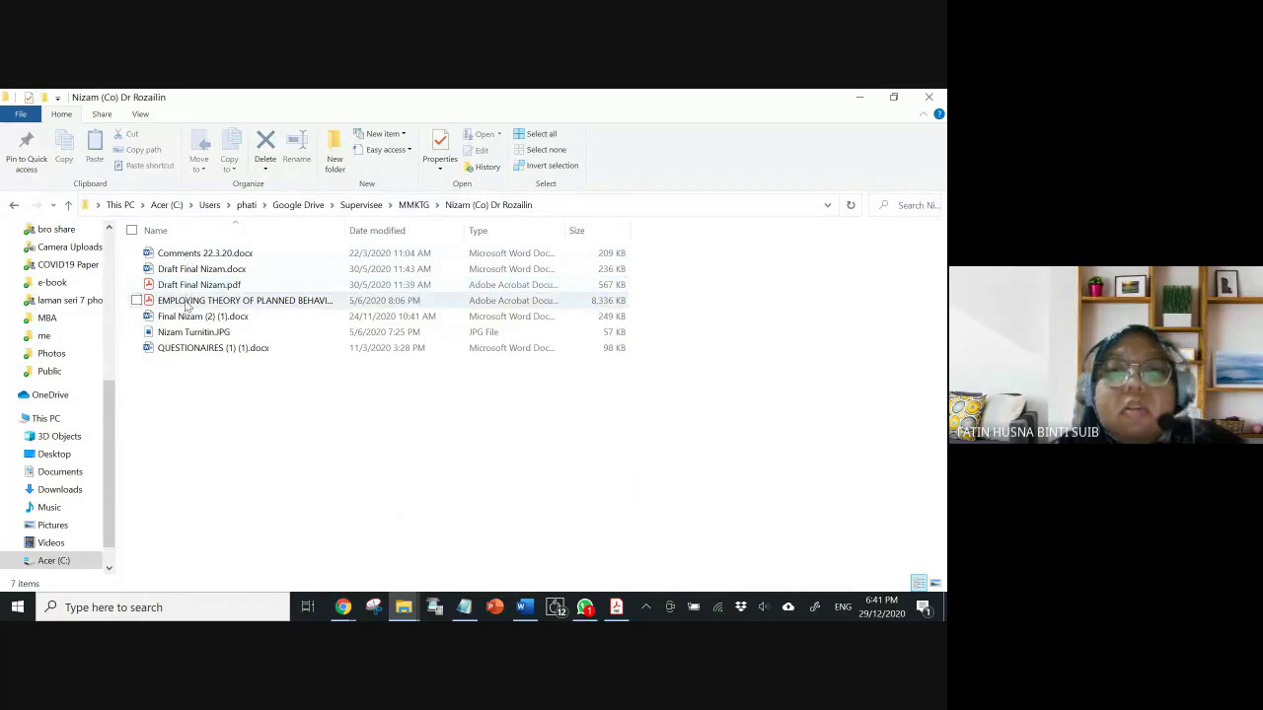
double_click(186, 301)
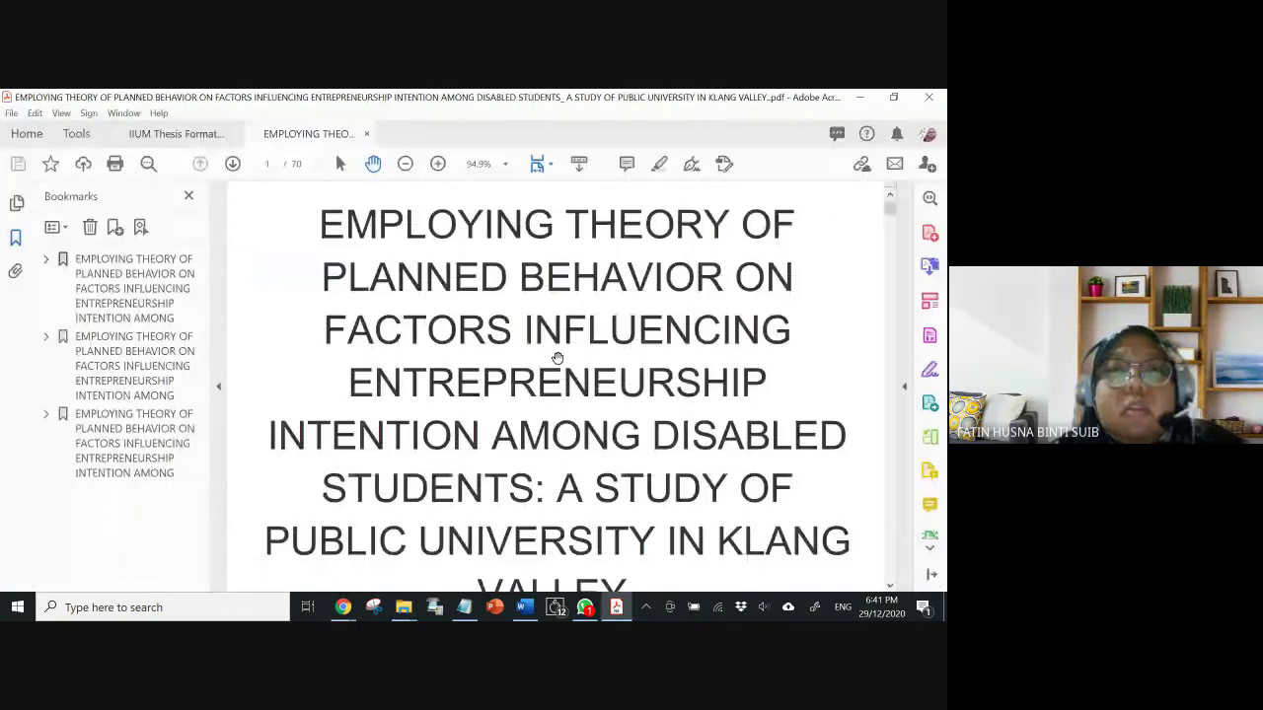
key("alt+F4")
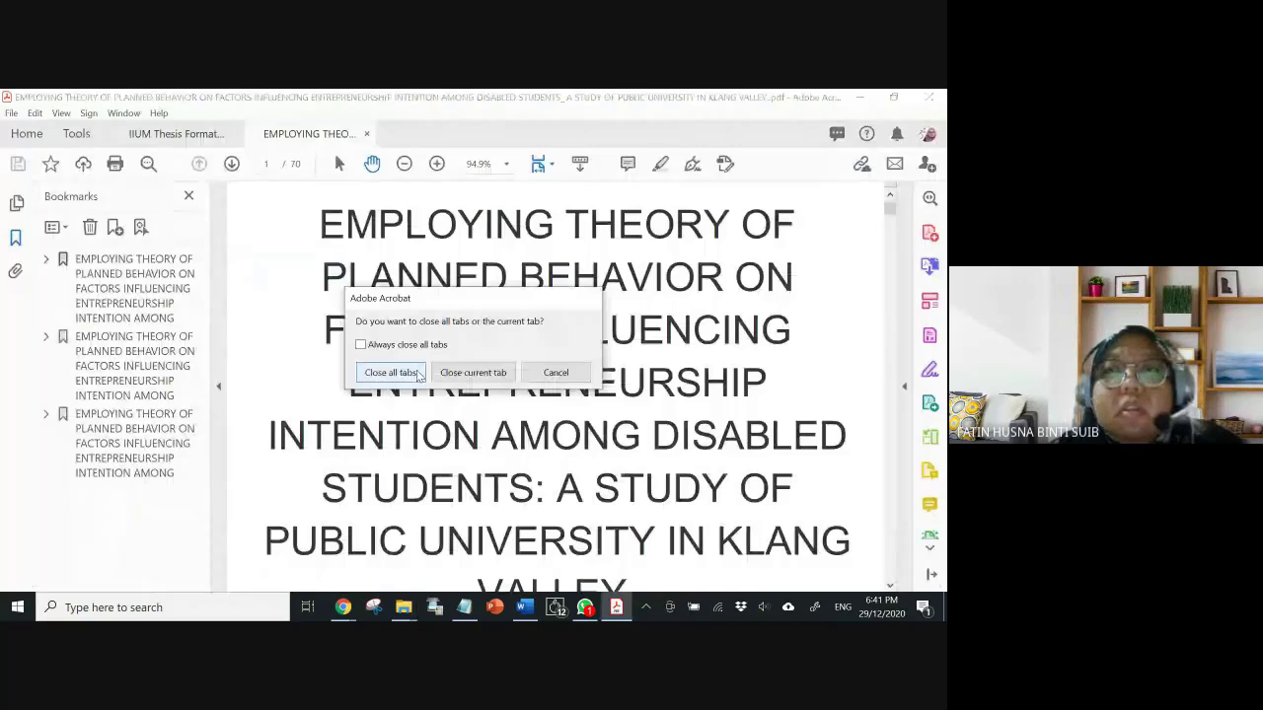
left_click(391, 373)
left_click(928, 97)
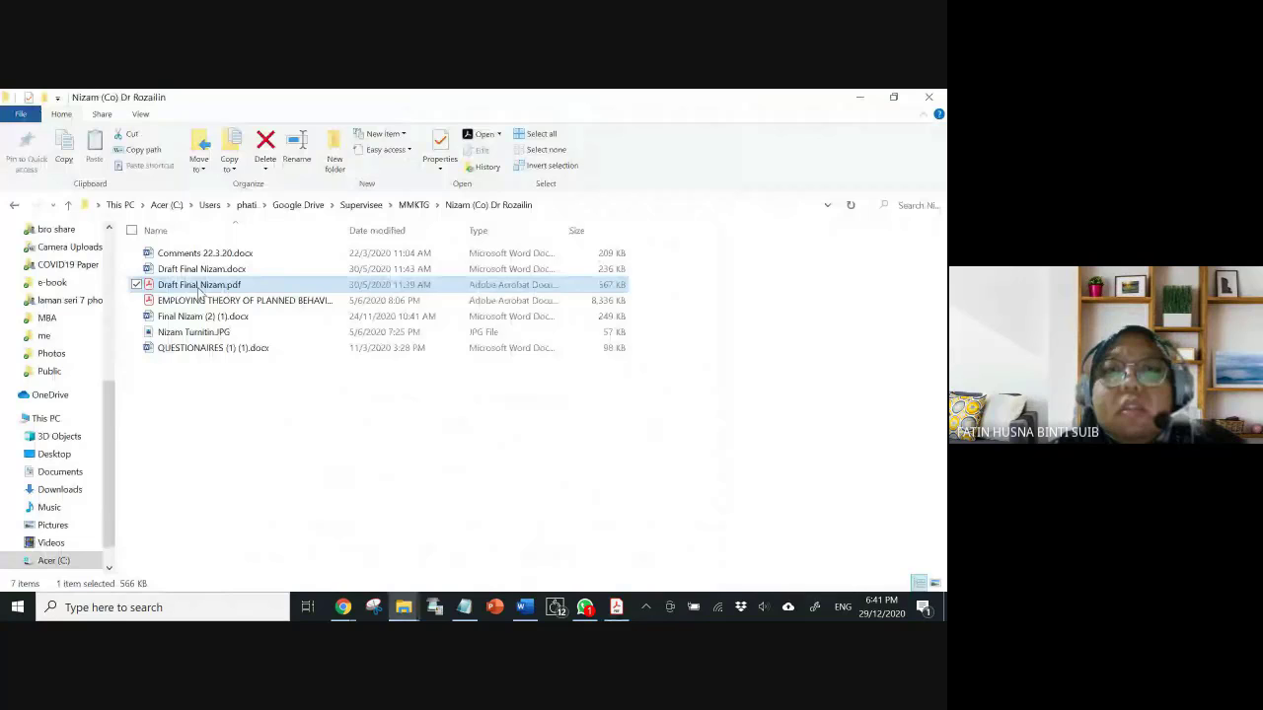
- Open the student's draft final thesis PDF from the folder in Acrobat and examine its cover and title page layouts
double_click(200, 286)
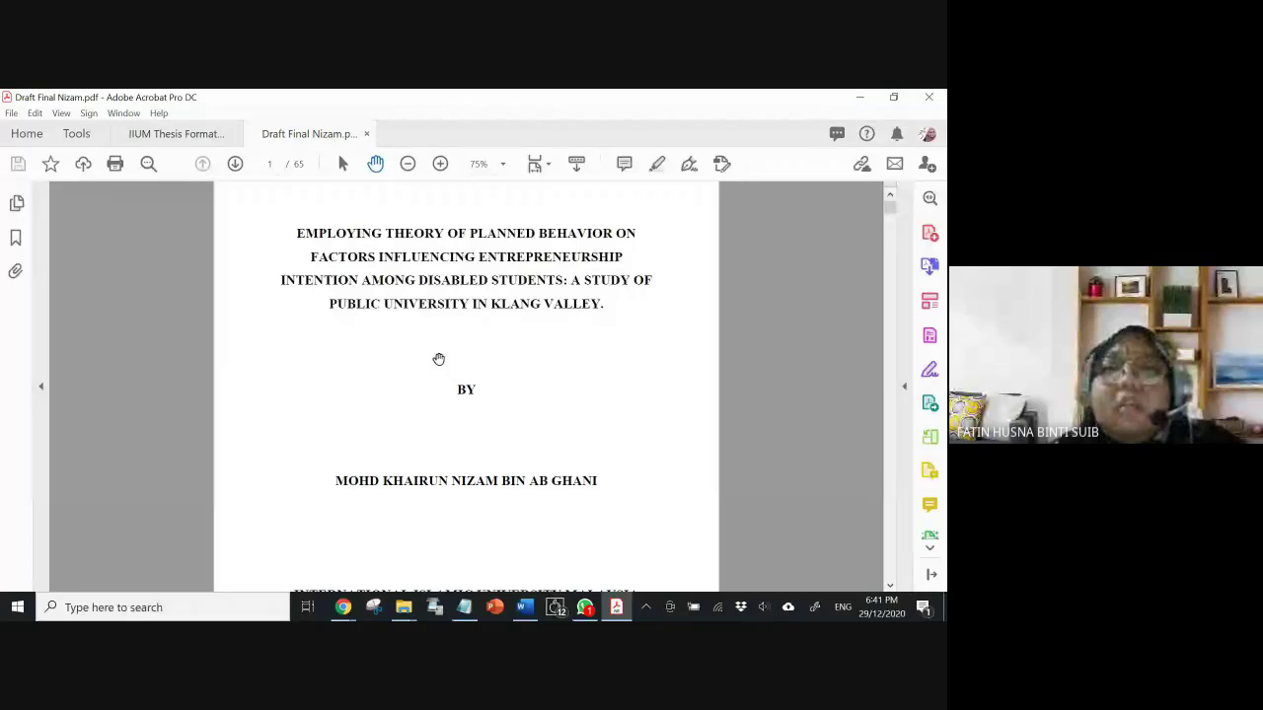
scroll(439, 359, "down", 1)
scroll(439, 359, "down", 5)
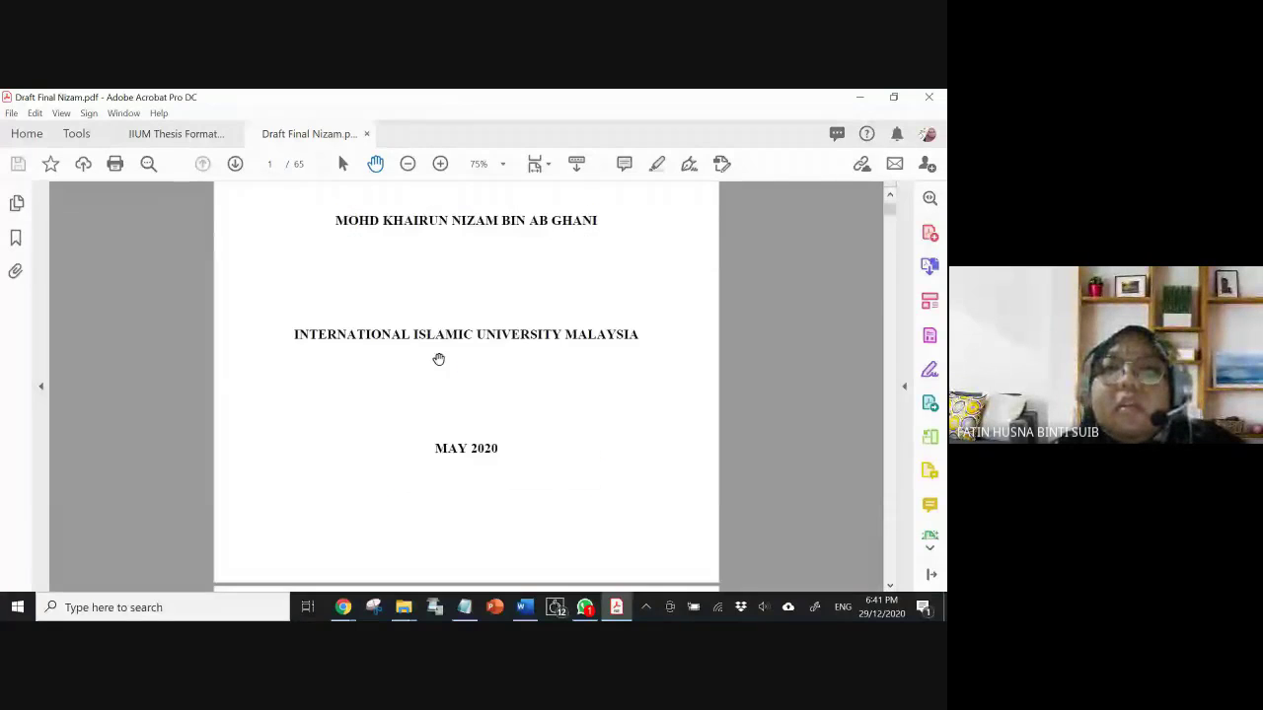
scroll(439, 359, "up", 7)
scroll(439, 359, "down", 10)
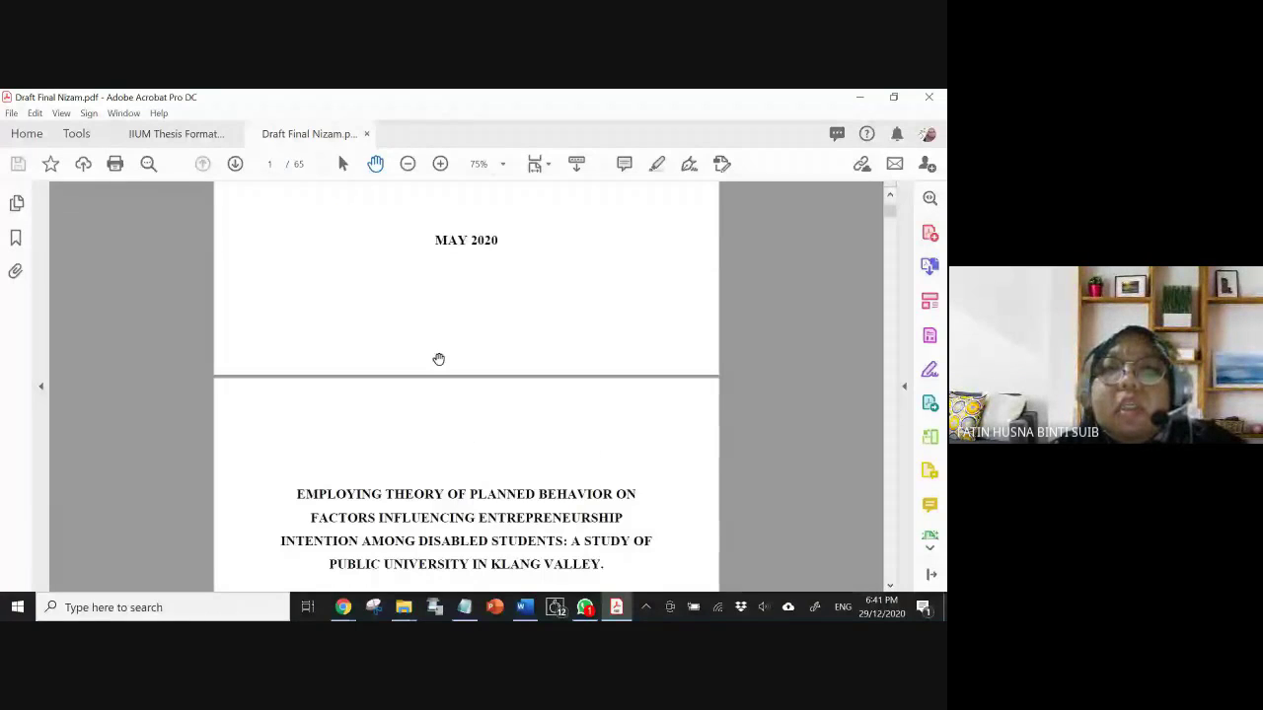
scroll(439, 359, "down", 3)
scroll(439, 359, "down", 7)
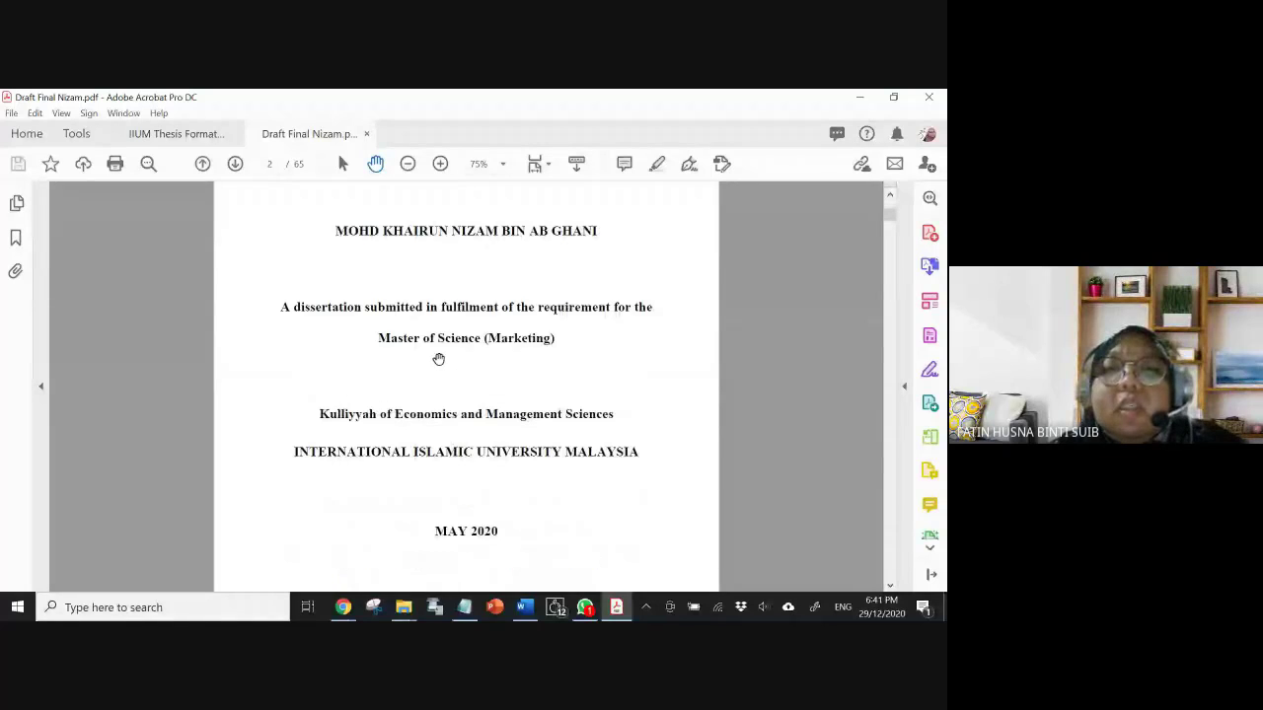
scroll(439, 359, "up", 1)
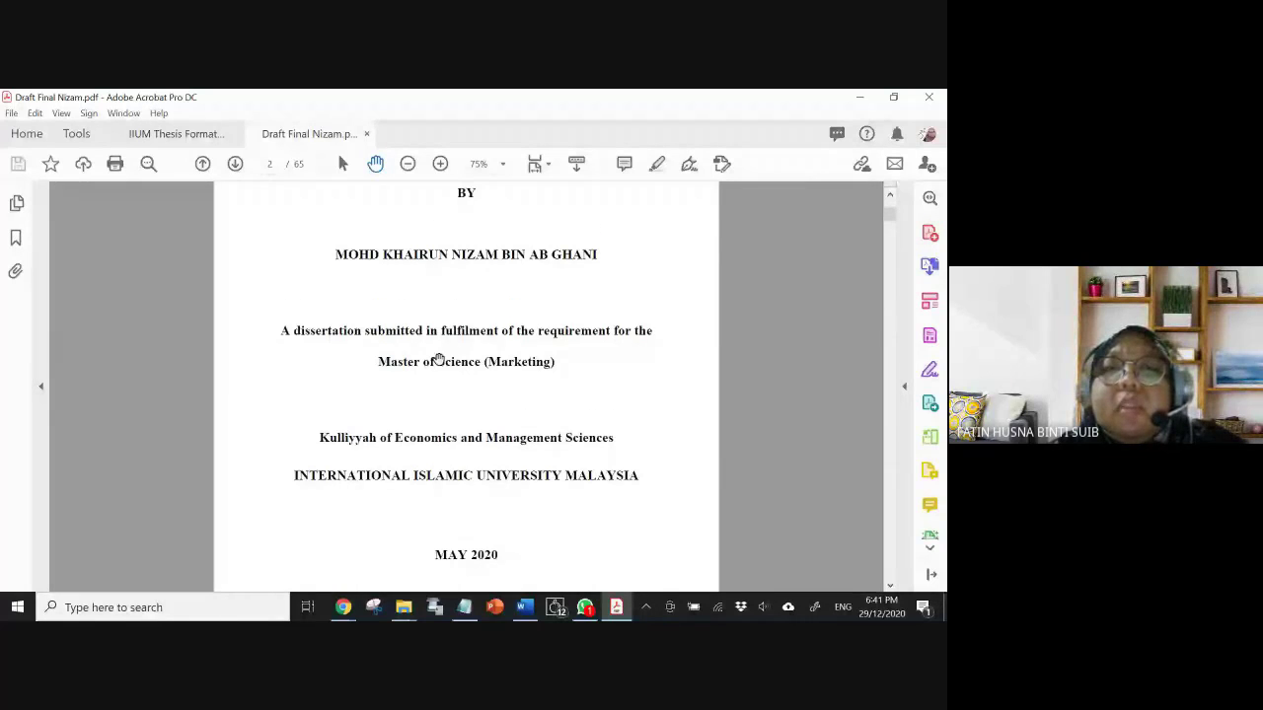
scroll(589, 326, "down", 1)
scroll(462, 308, "up", 4)
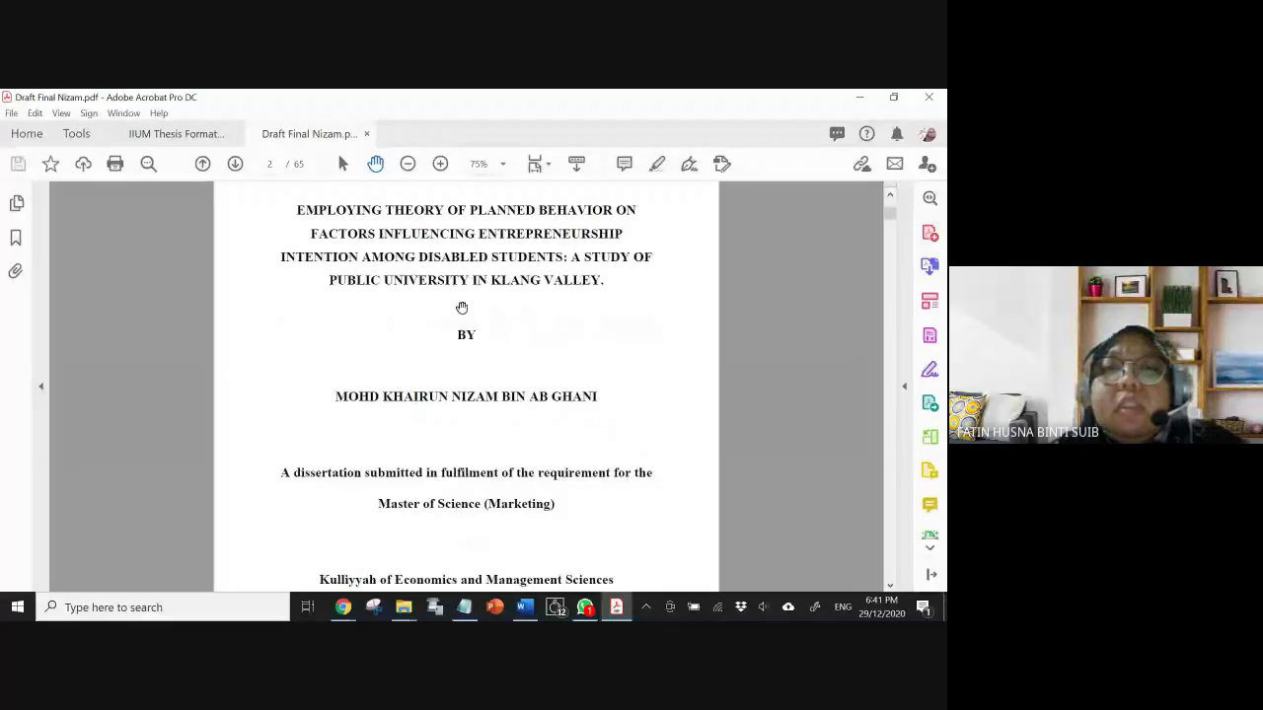
scroll(516, 384, "down", 3)
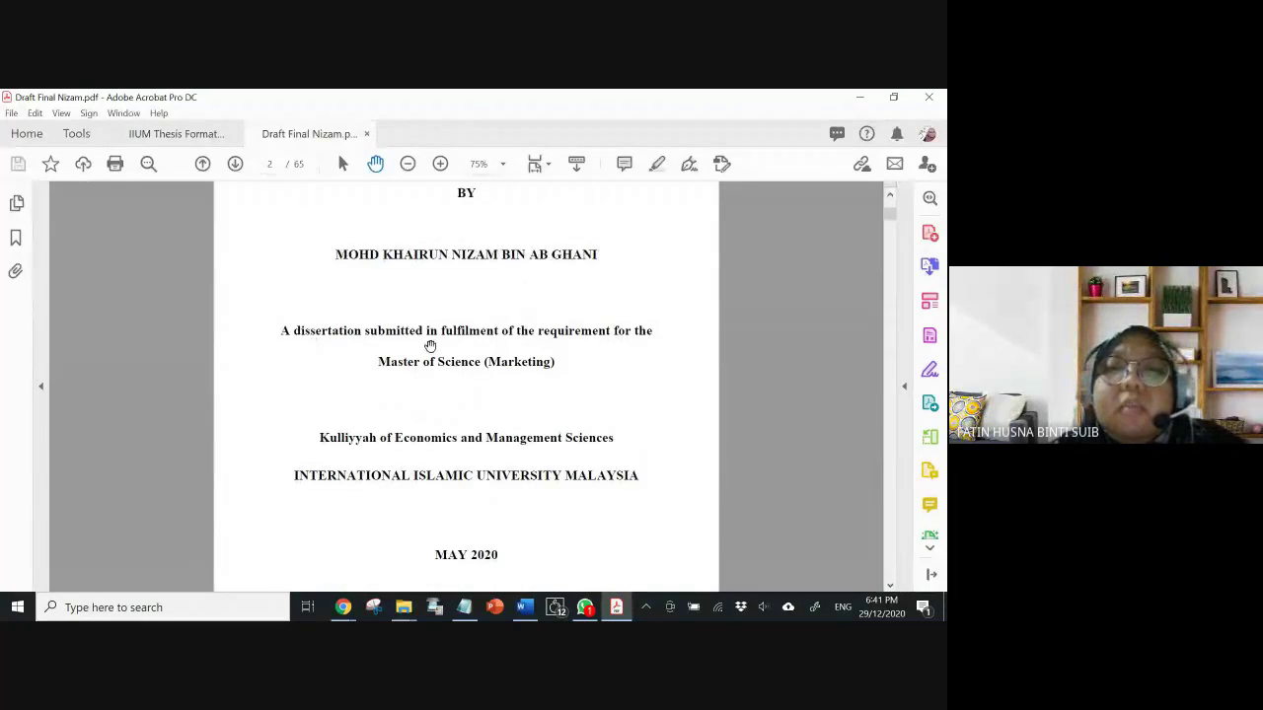
scroll(489, 383, "down", 1)
scroll(489, 383, "up", 1)
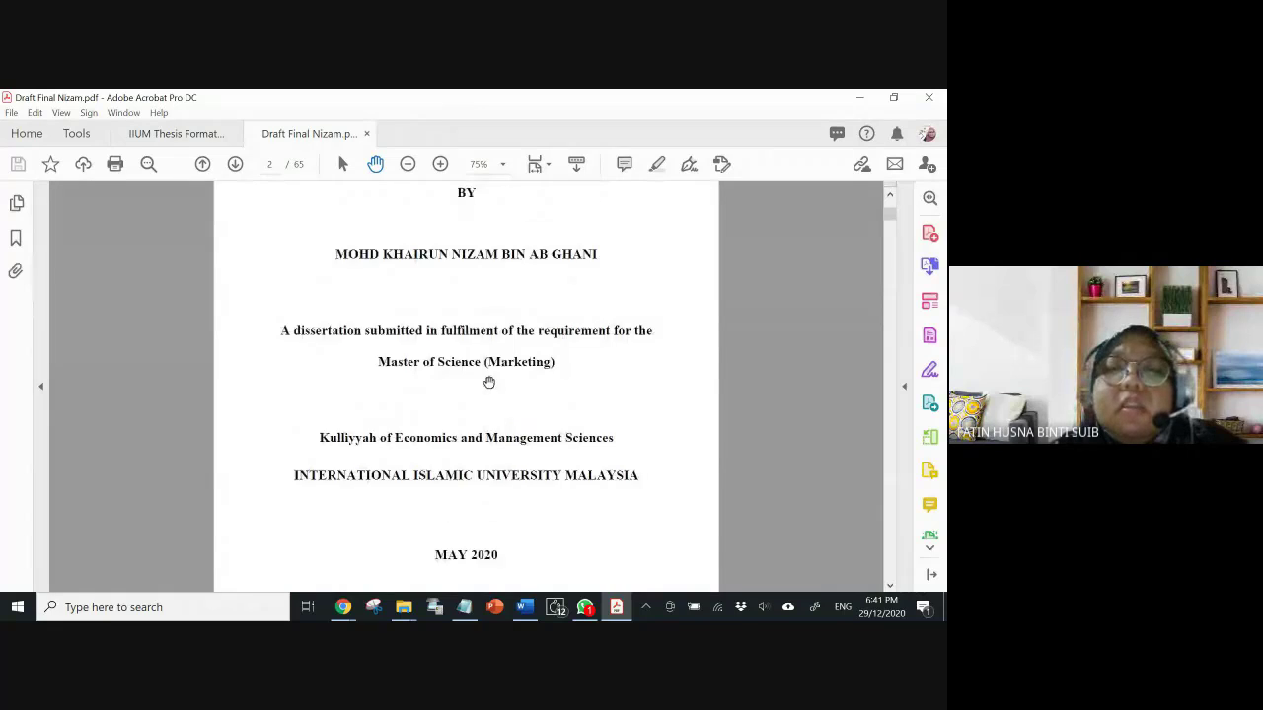
- Examine the draft thesis's page numbering from the title page through the table of contents to the start of Chapter One
scroll(490, 383, "down", 7)
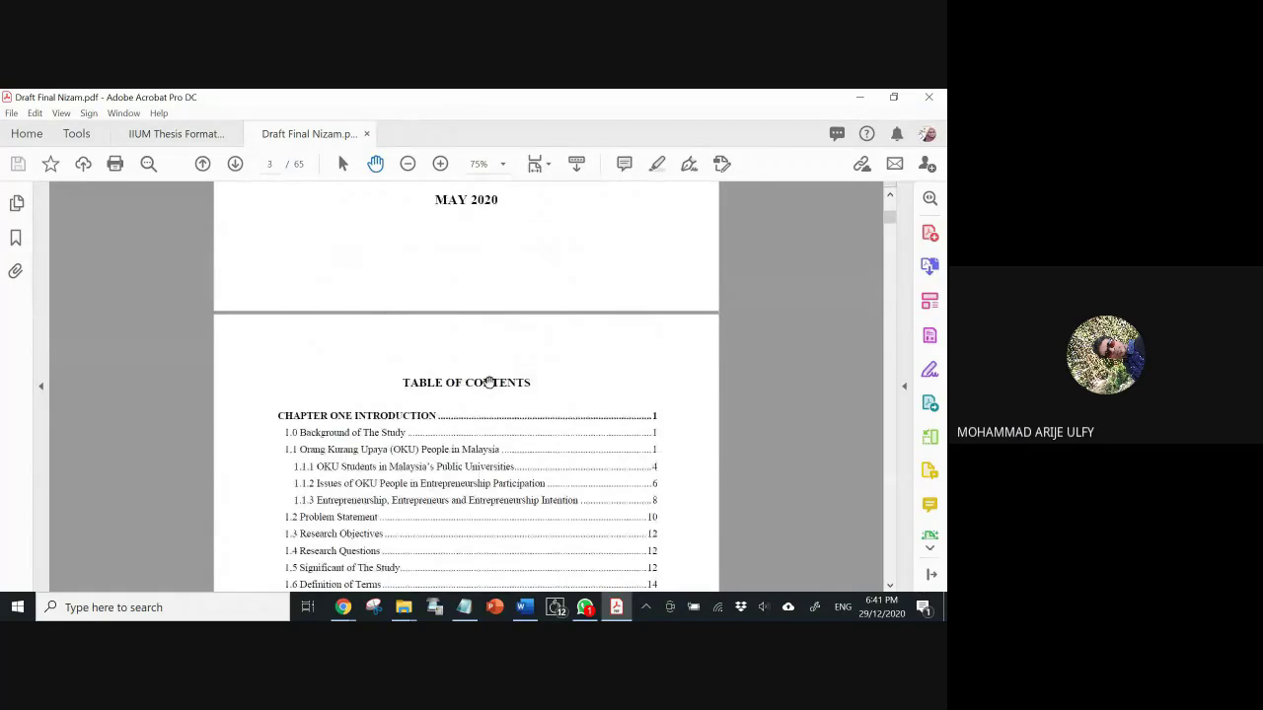
scroll(490, 382, "down", 12)
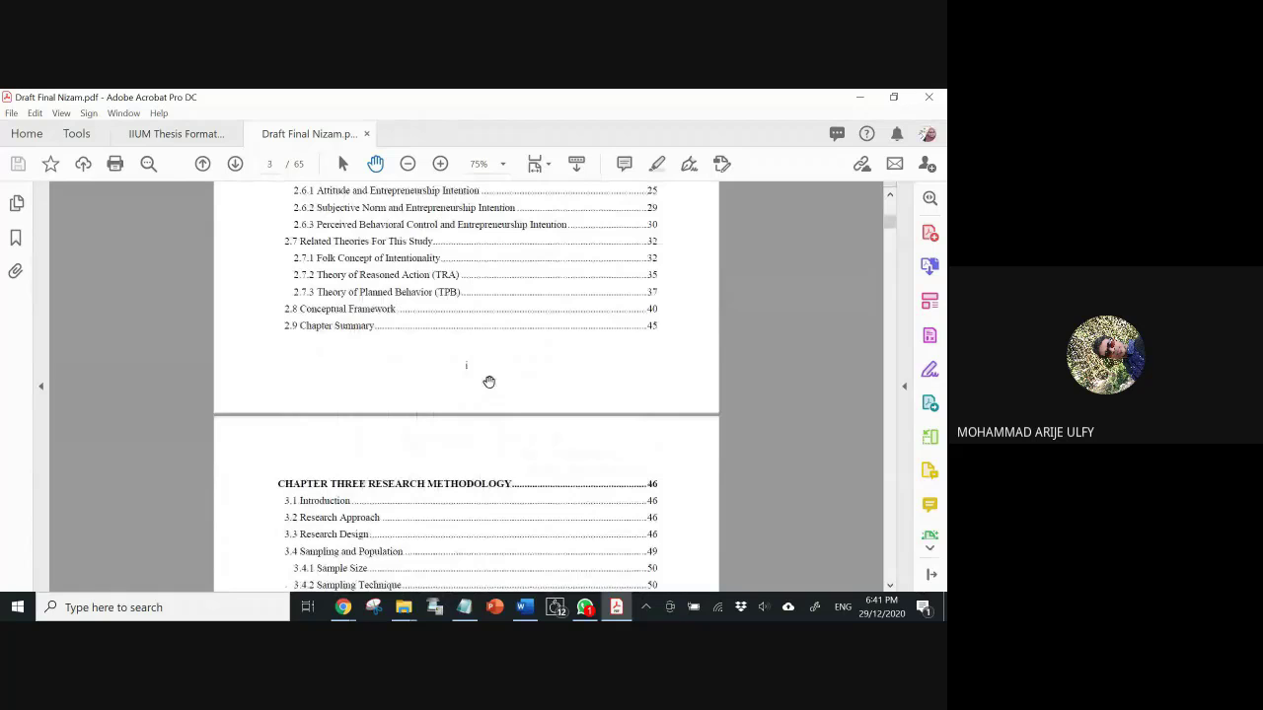
mouse_move(890, 221)
left_mouse_down()
mouse_move(891, 256)
mouse_move(891, 242)
left_mouse_up()
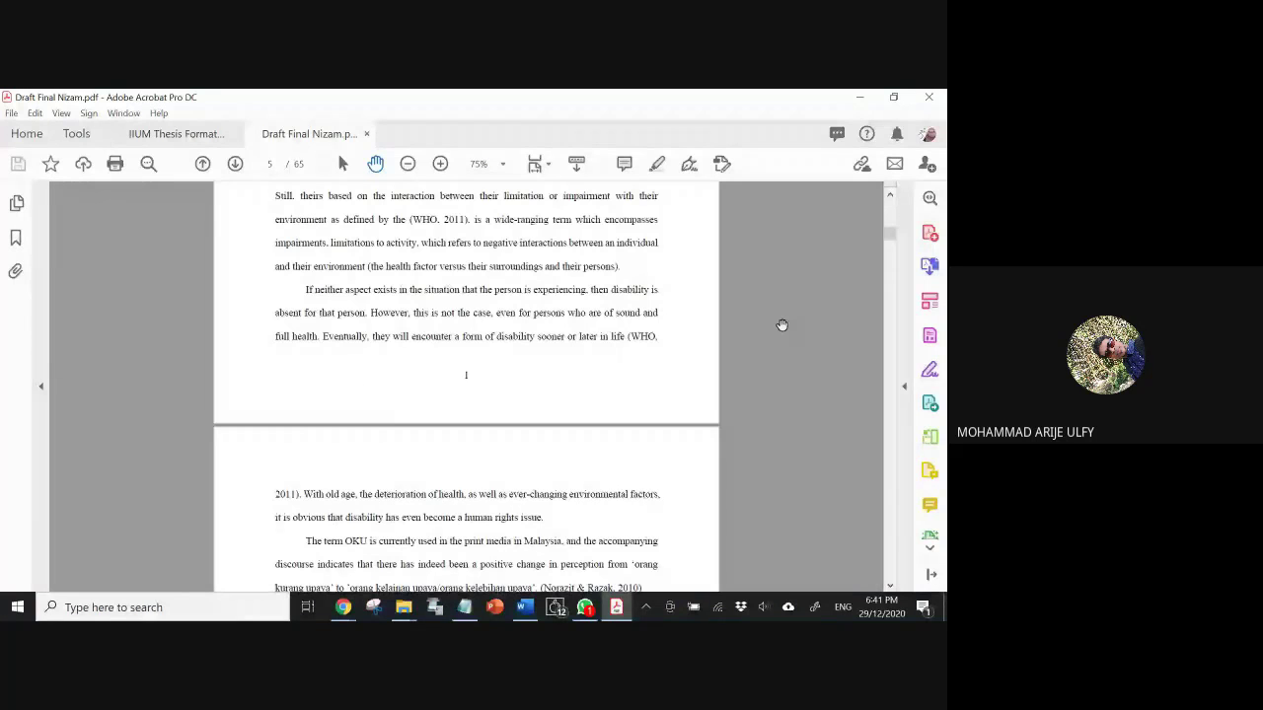
scroll(781, 324, "up", 5)
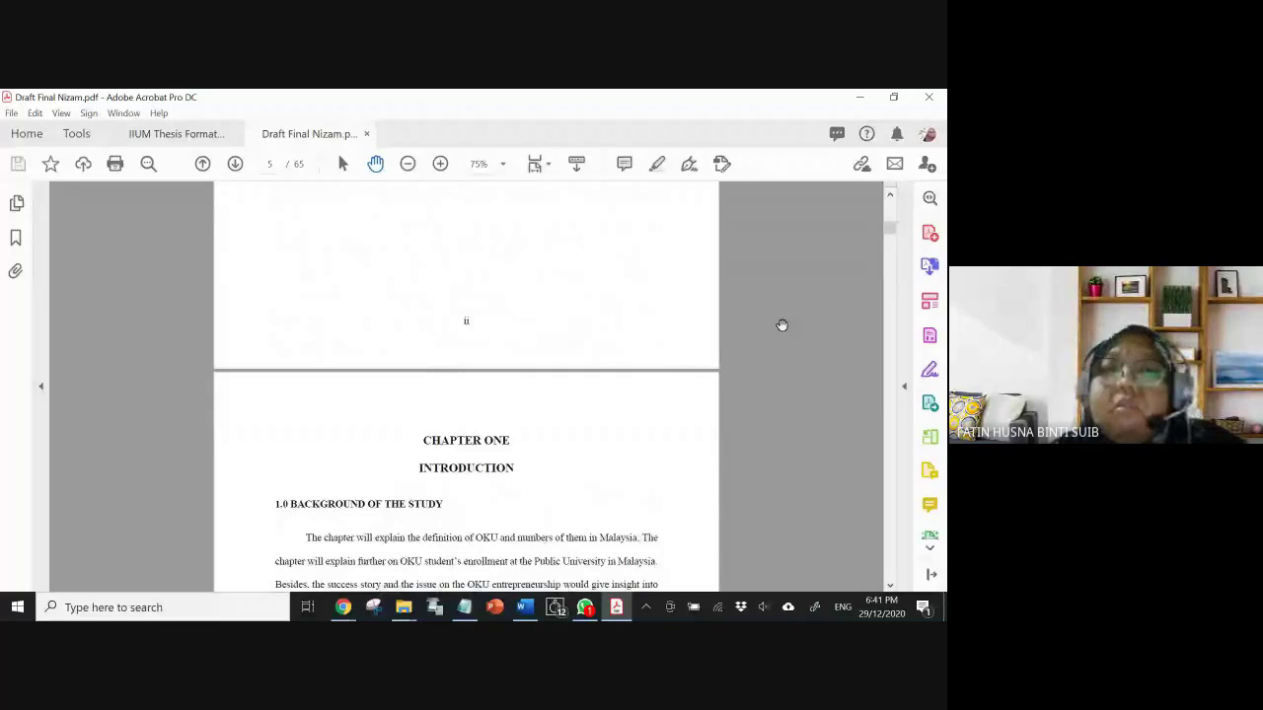
scroll(782, 325, "up", 5)
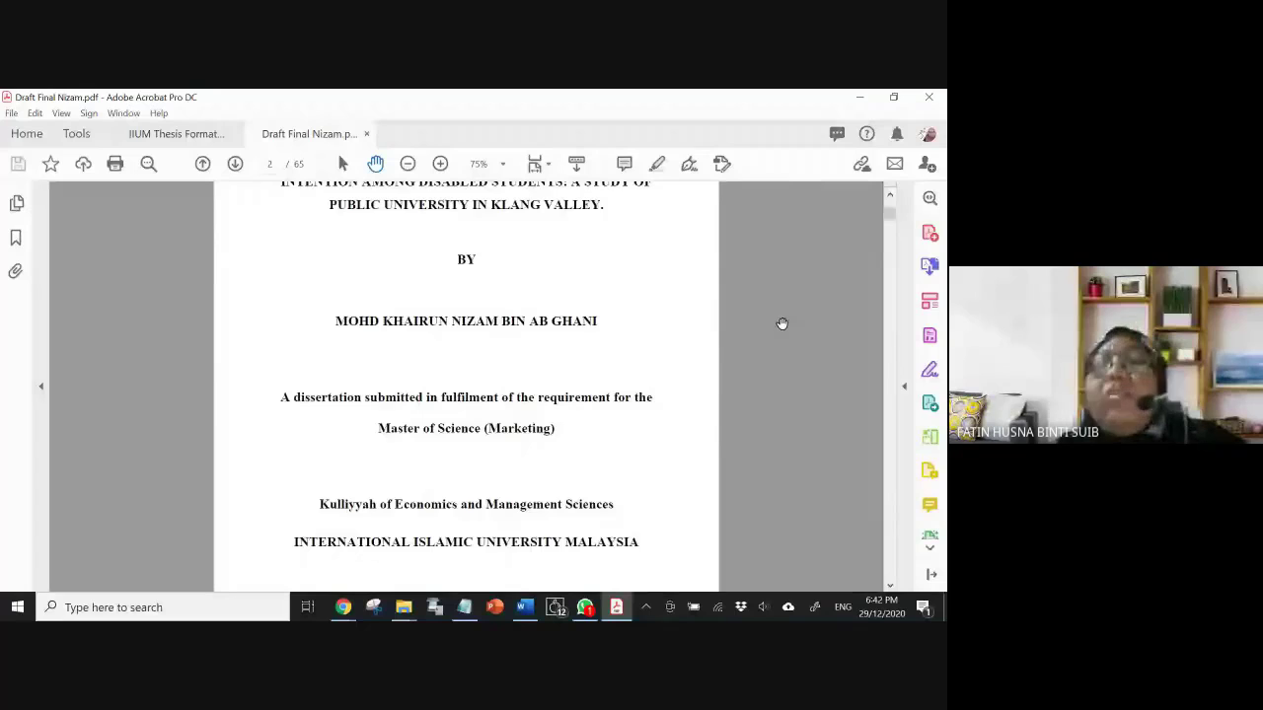
scroll(781, 325, "down", 3)
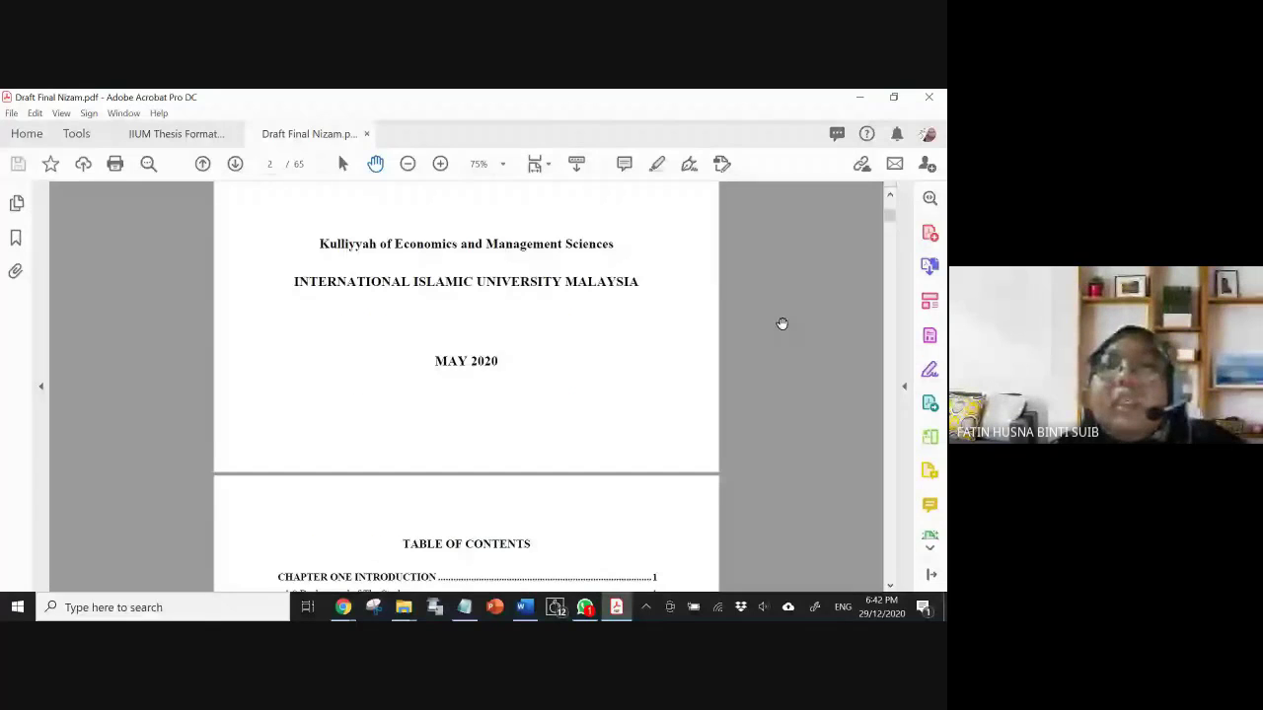
- Return to the IIUM Thesis Format PDF and examine the copyright declaration pages back to Appendix F (i): Copyright - Joint
left_click(616, 607)
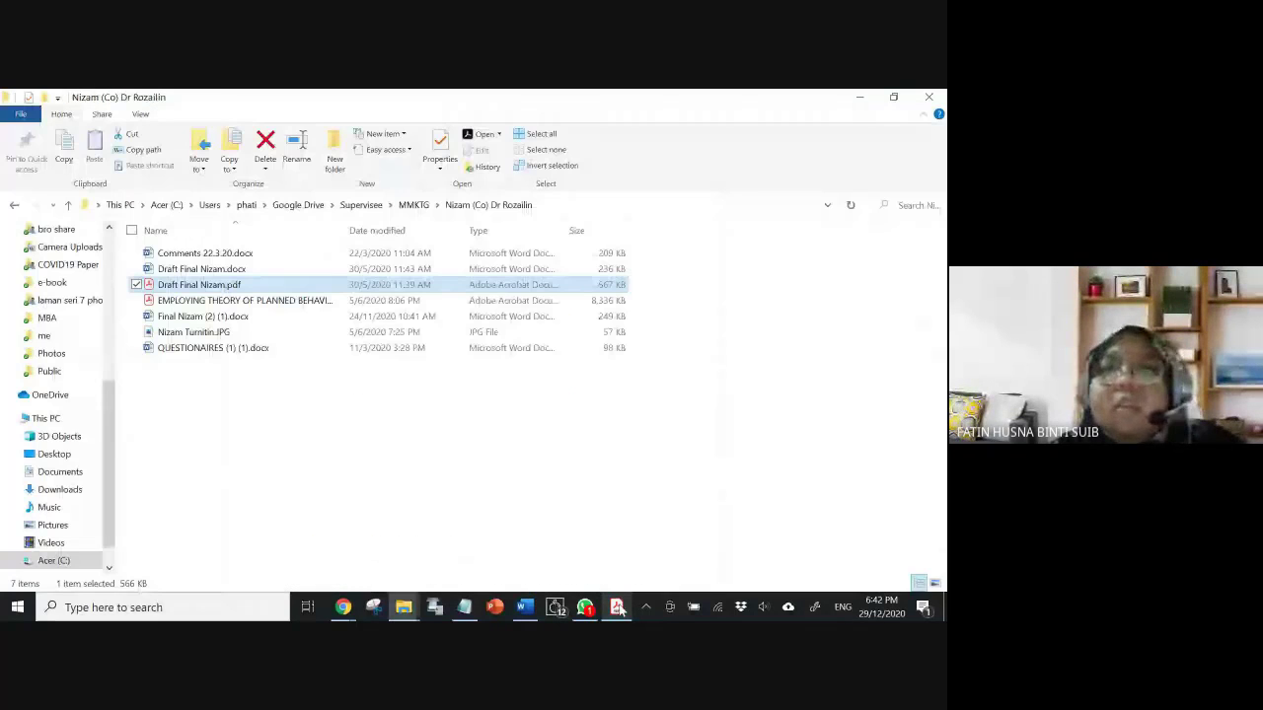
left_click(617, 607)
left_click(175, 133)
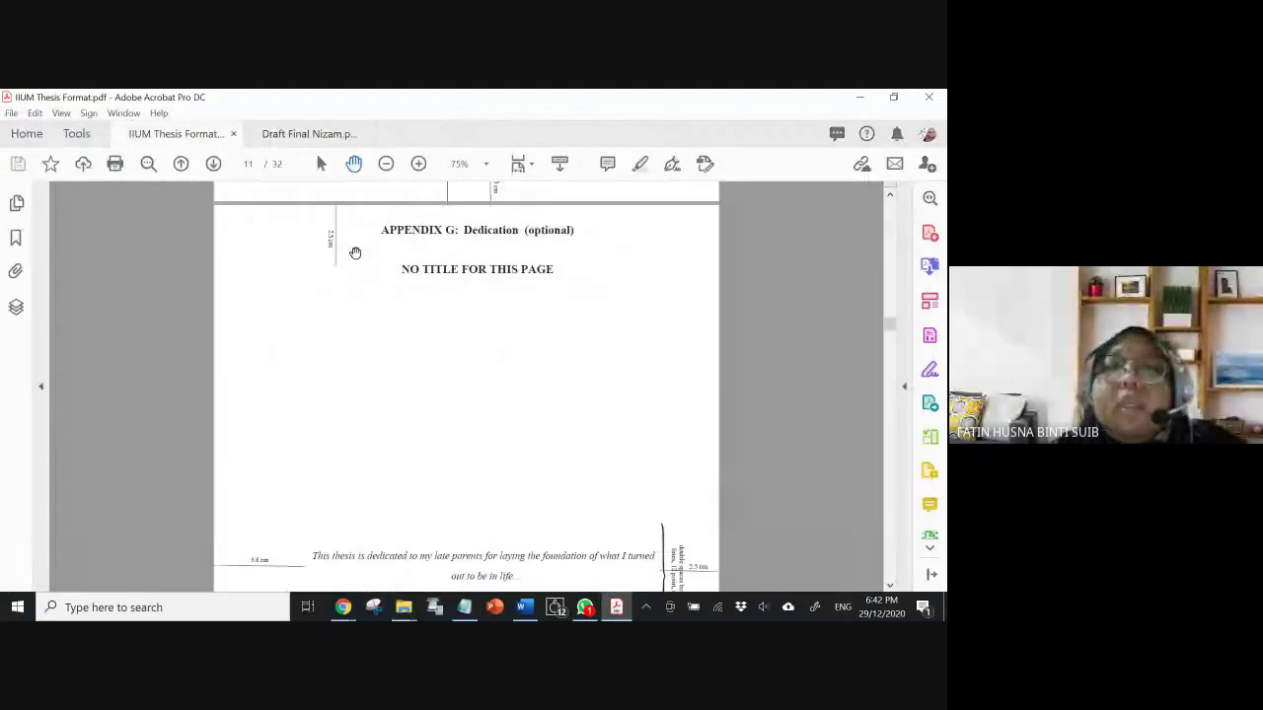
scroll(510, 395, "up", 4)
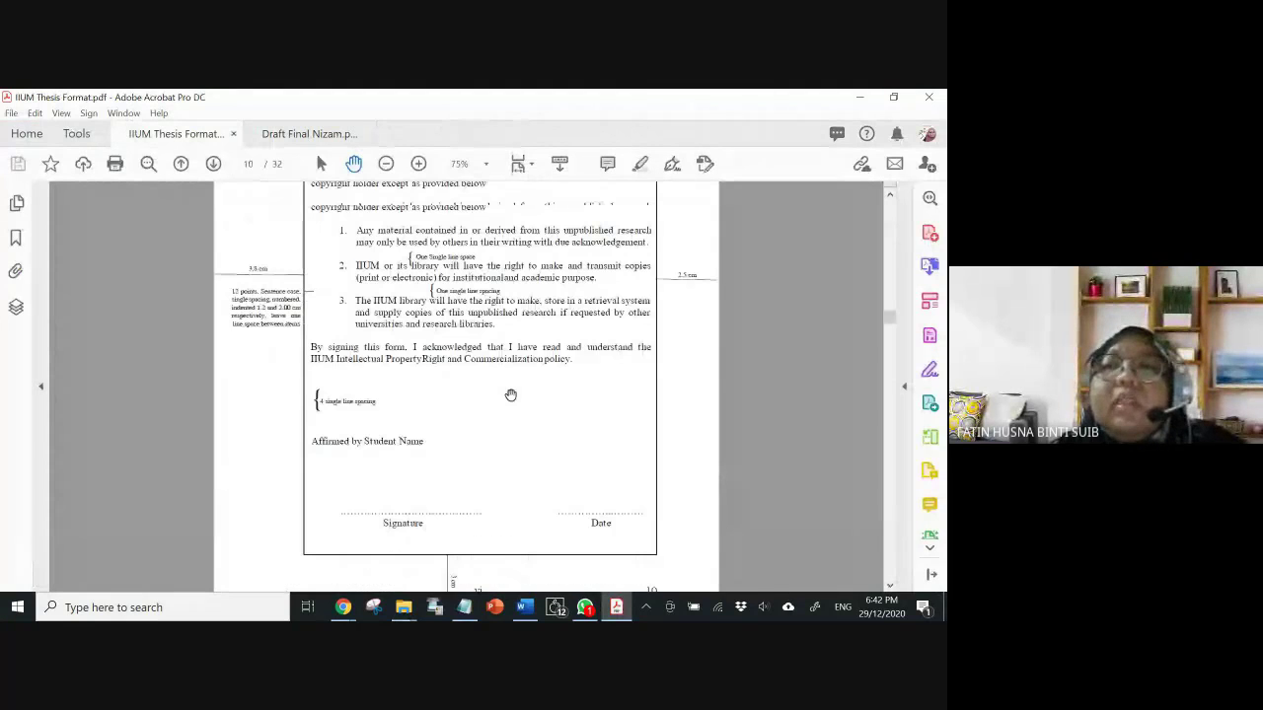
scroll(510, 395, "up", 3)
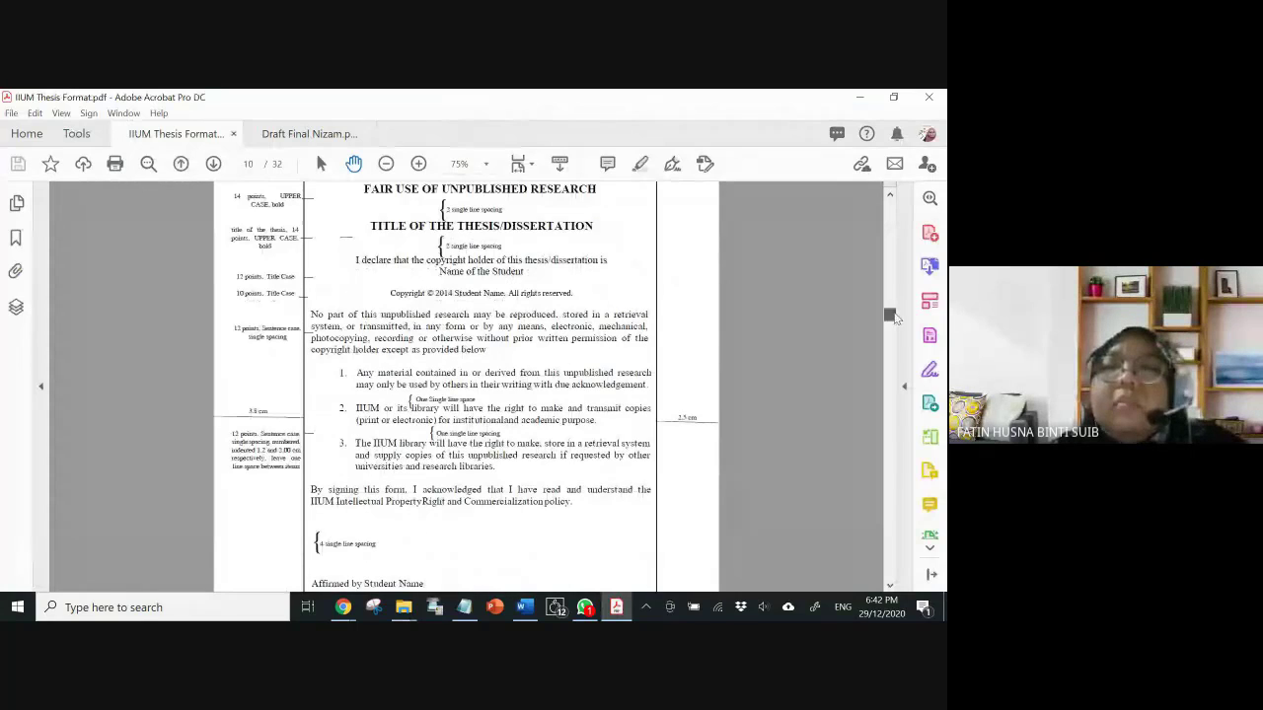
scroll(570, 338, "up", 6)
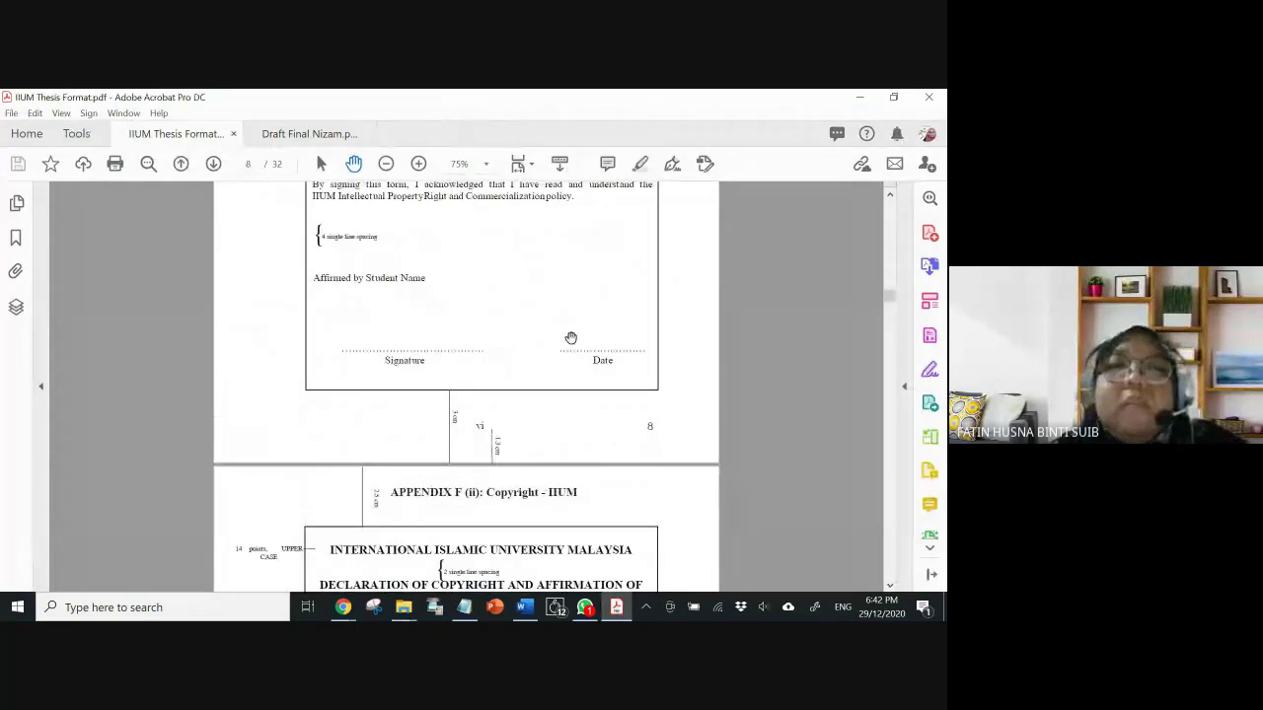
scroll(169, 298, "up", 5)
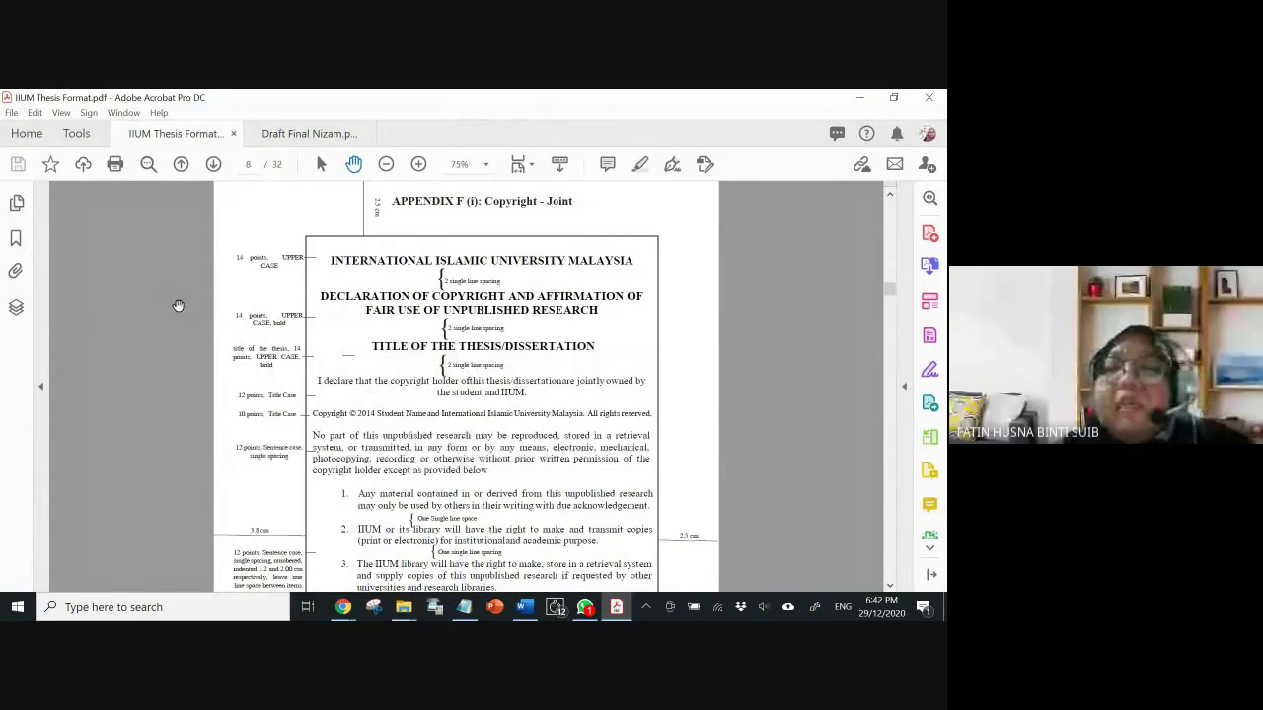
- Switch to WhatsApp, open the MKTG 7301 Sem 1.20.21 group chat and start attaching a document
left_click(585, 608)
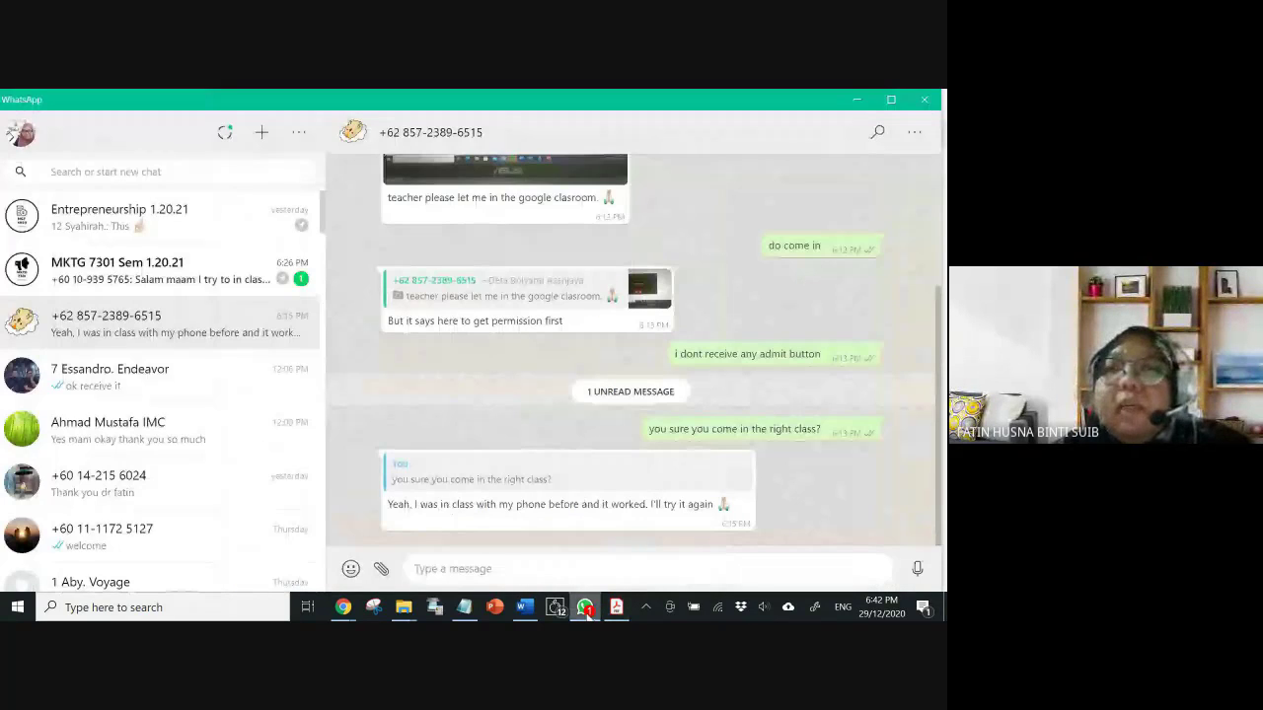
key("ctrl+shift+Tab")
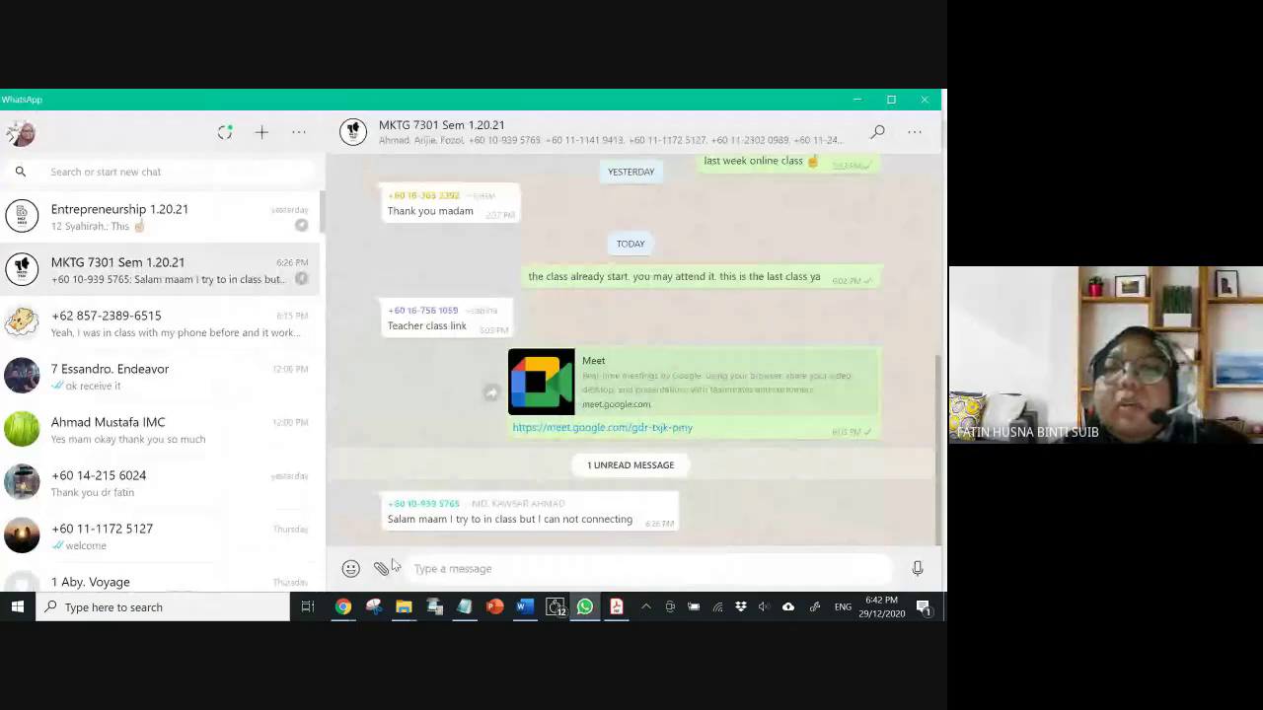
left_click(382, 568)
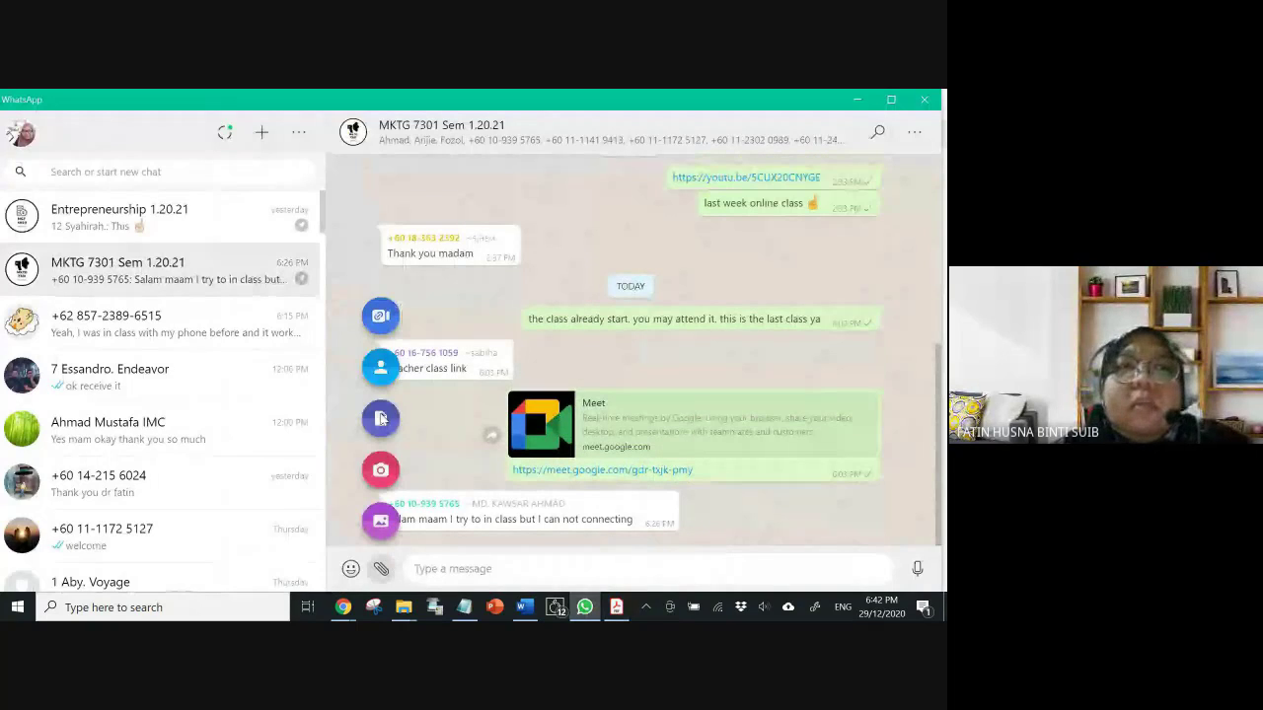
left_click(380, 418)
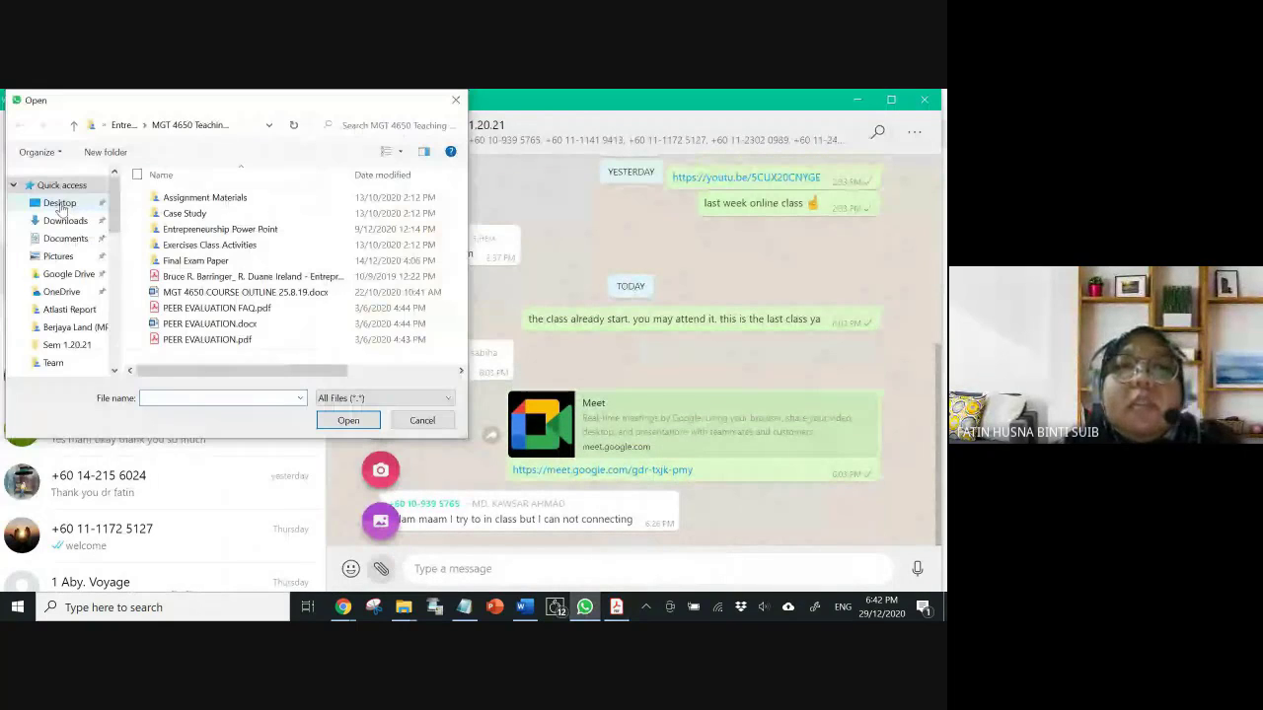
- Browse from the Desktop to the Supervisee folder to find the file to attach
left_click(60, 203)
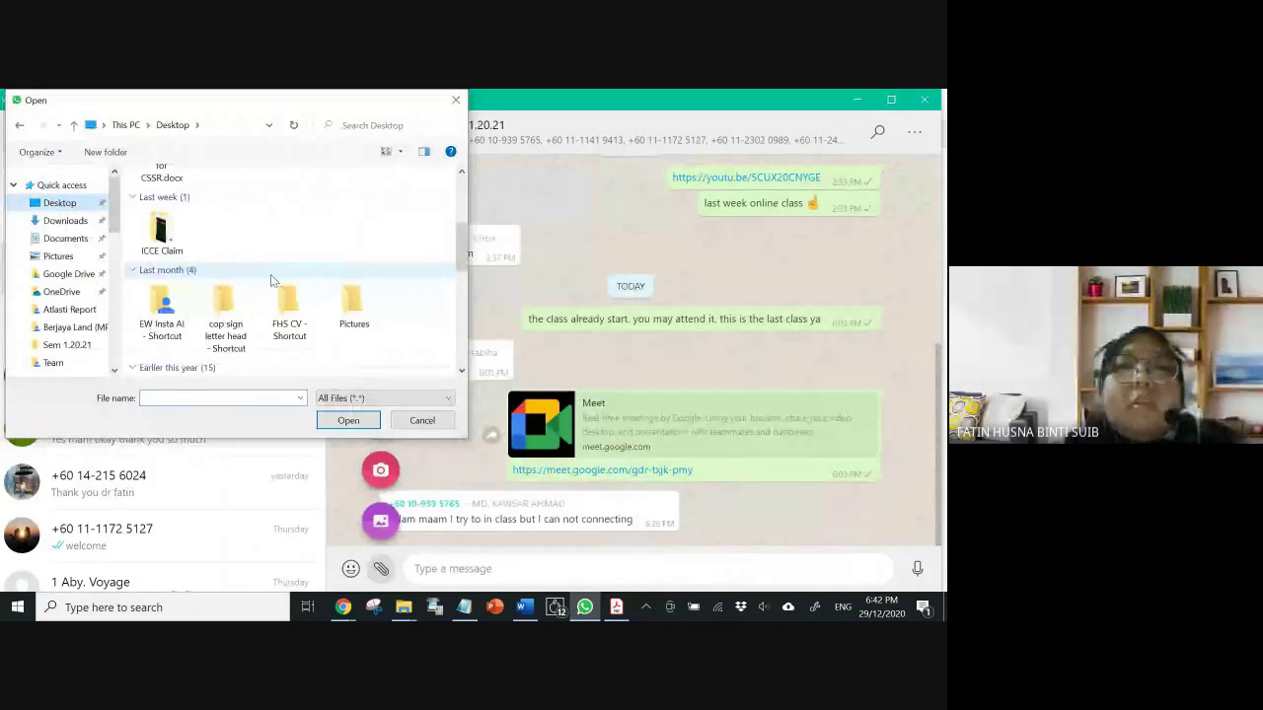
scroll(273, 281, "down", 3)
scroll(274, 281, "up", 5)
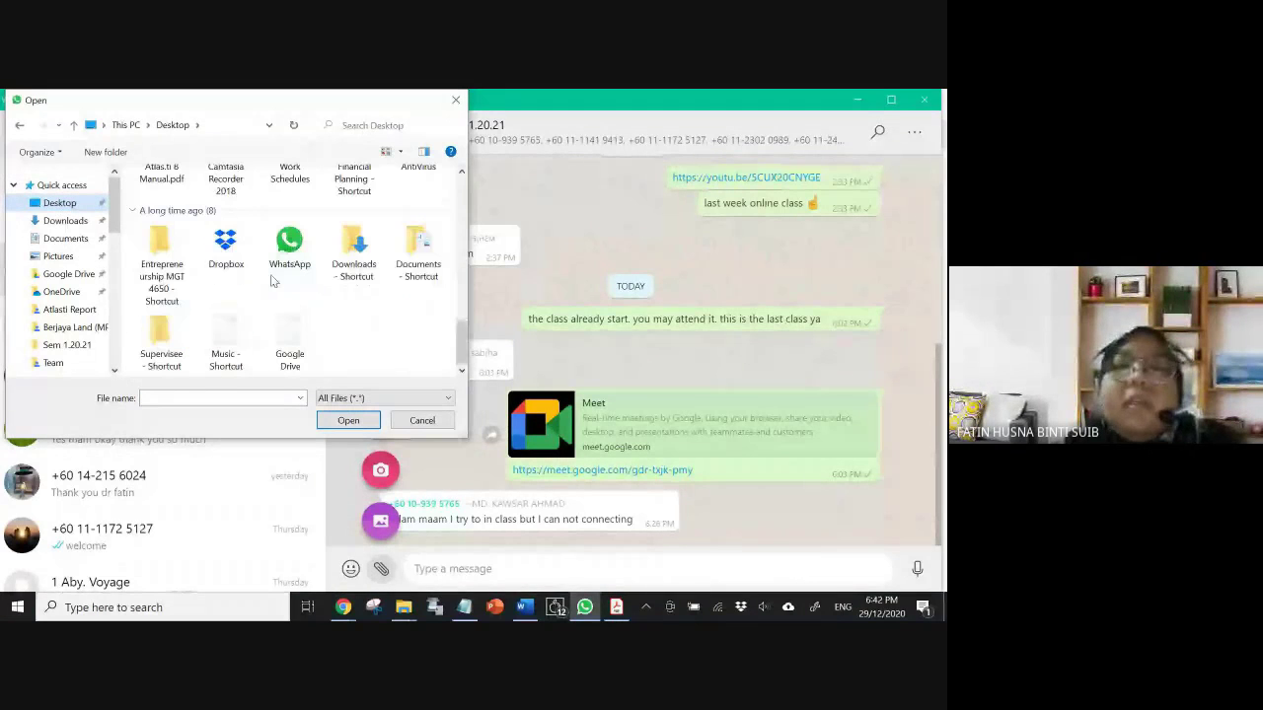
scroll(273, 281, "down", 3)
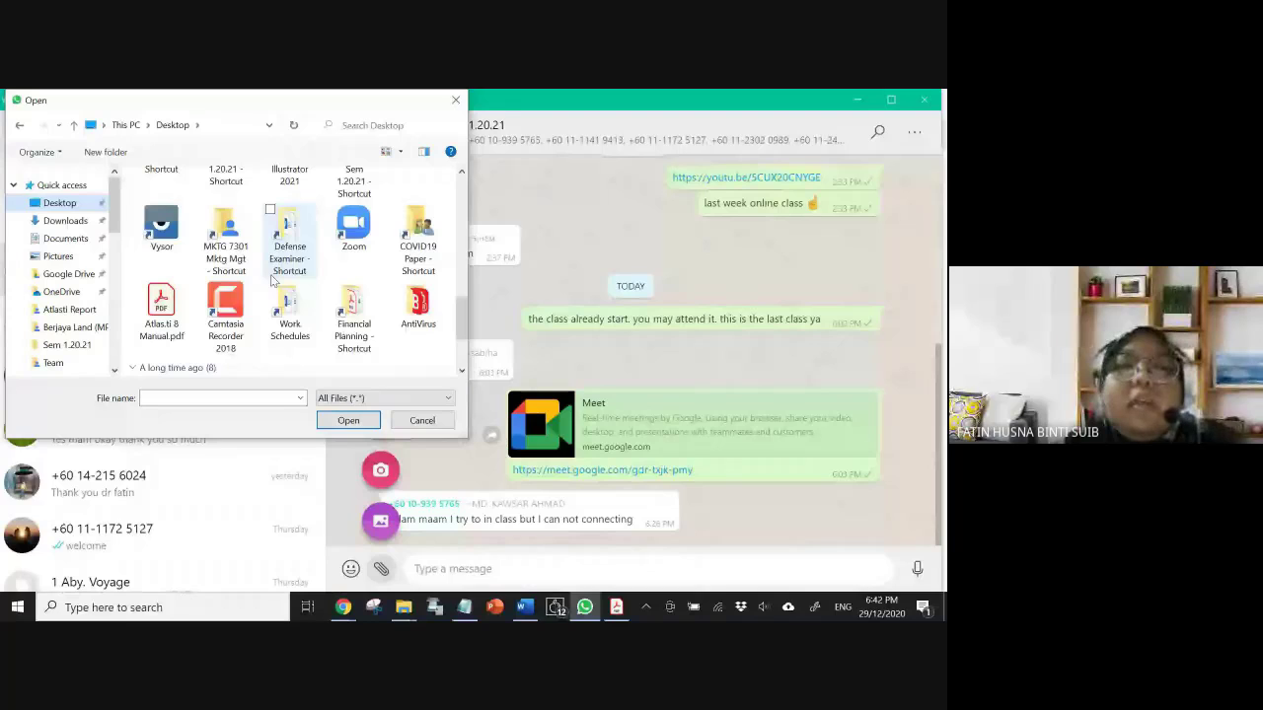
scroll(273, 281, "down", 2)
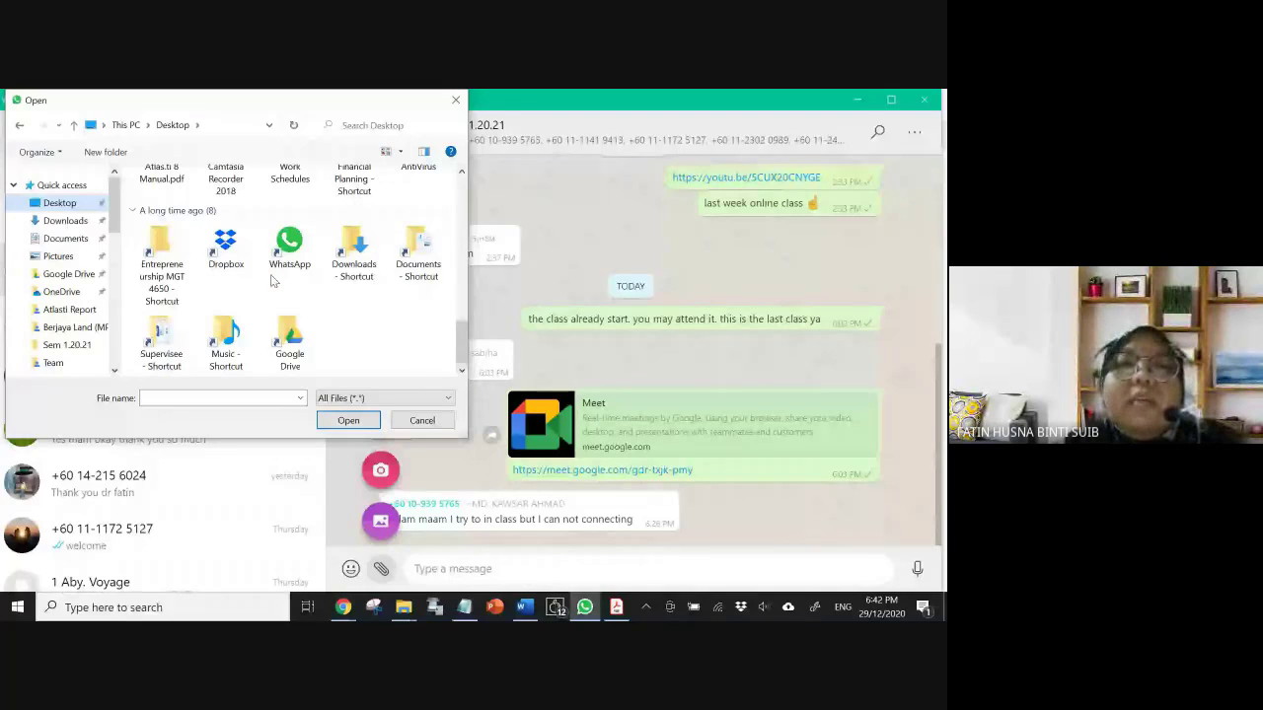
scroll(273, 281, "up", 1)
scroll(273, 281, "up", 1)
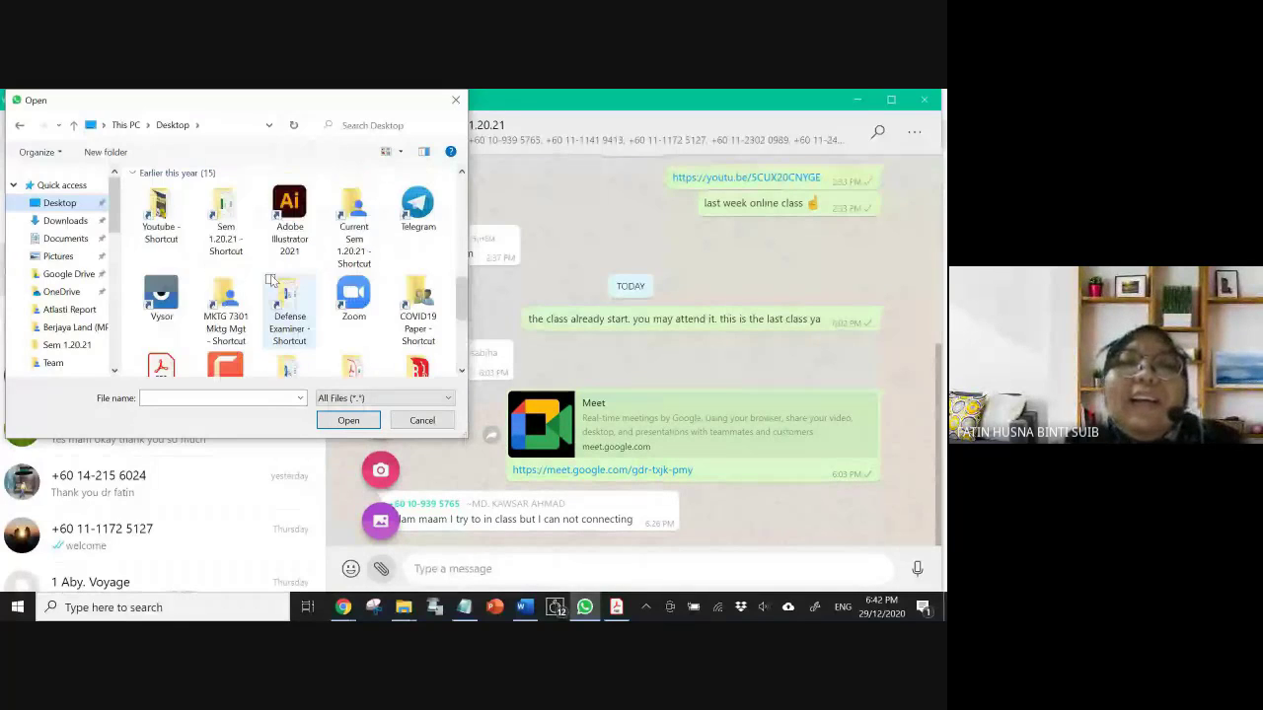
scroll(274, 281, "down", 2)
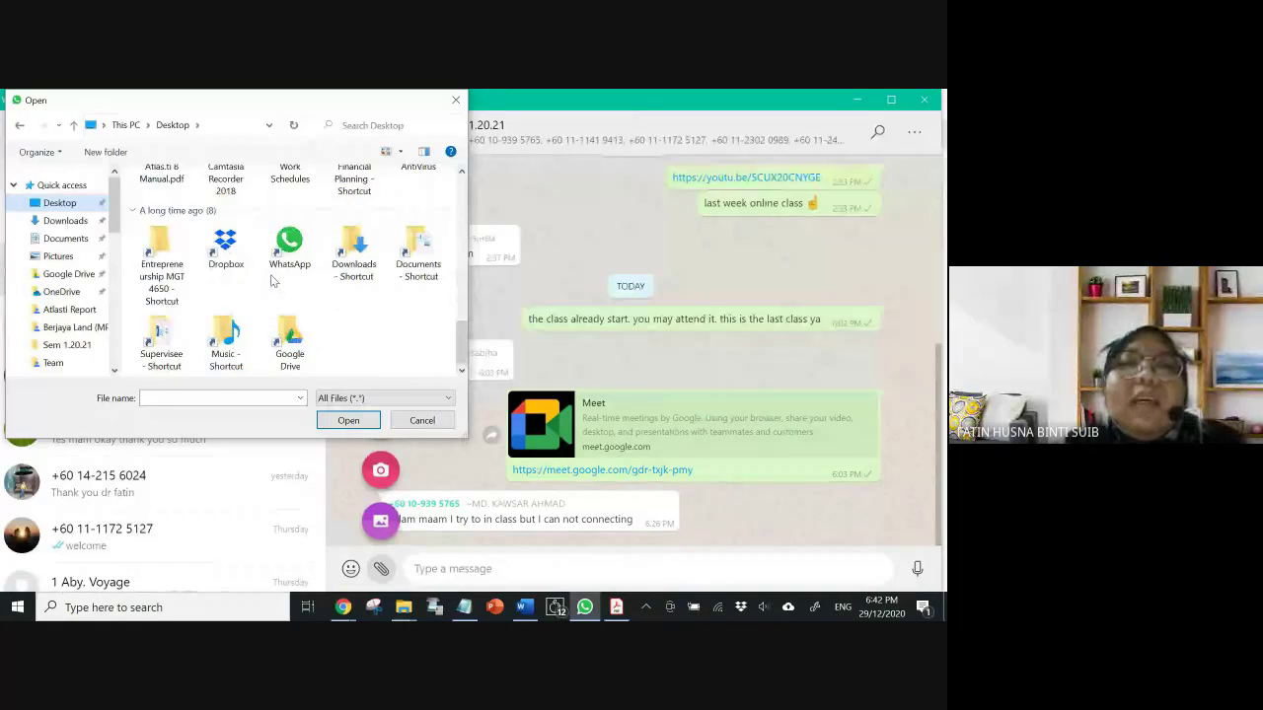
double_click(169, 345)
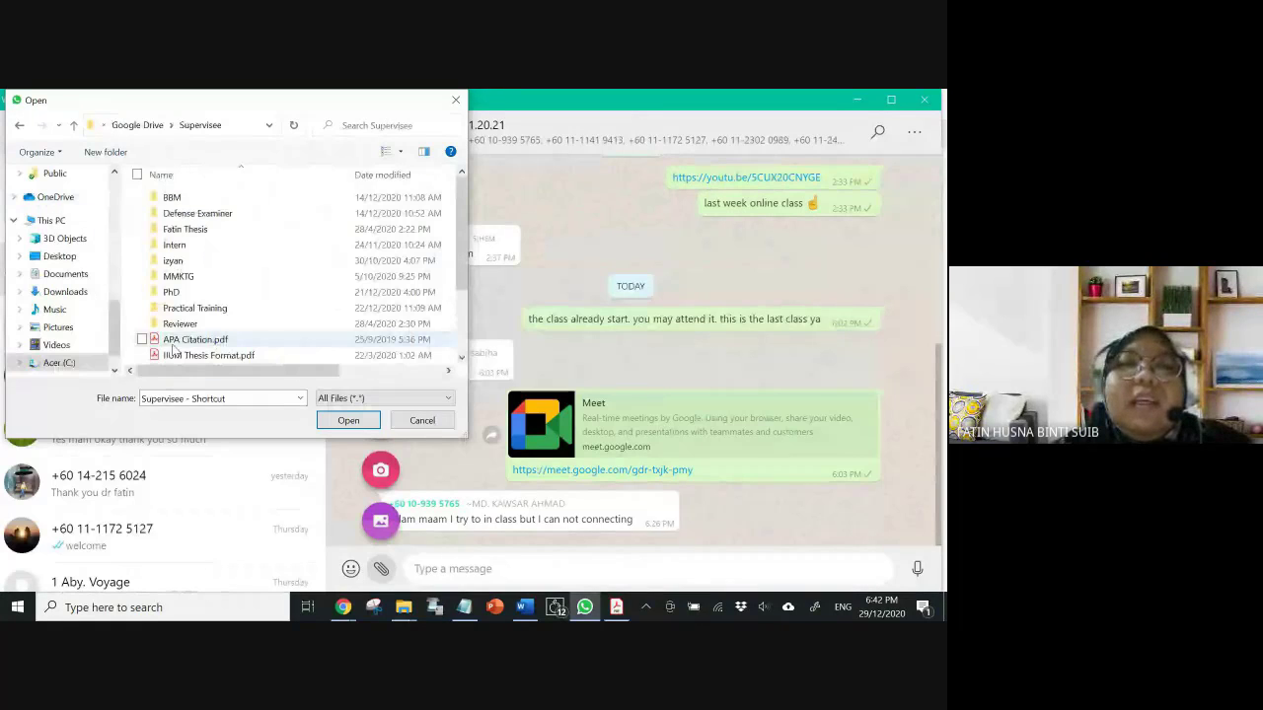
- Attach IIUM Thesis Format.pdf, send it to the group chat and return to the PDF in Acrobat
scroll(173, 345, "down", 2)
left_click(187, 283)
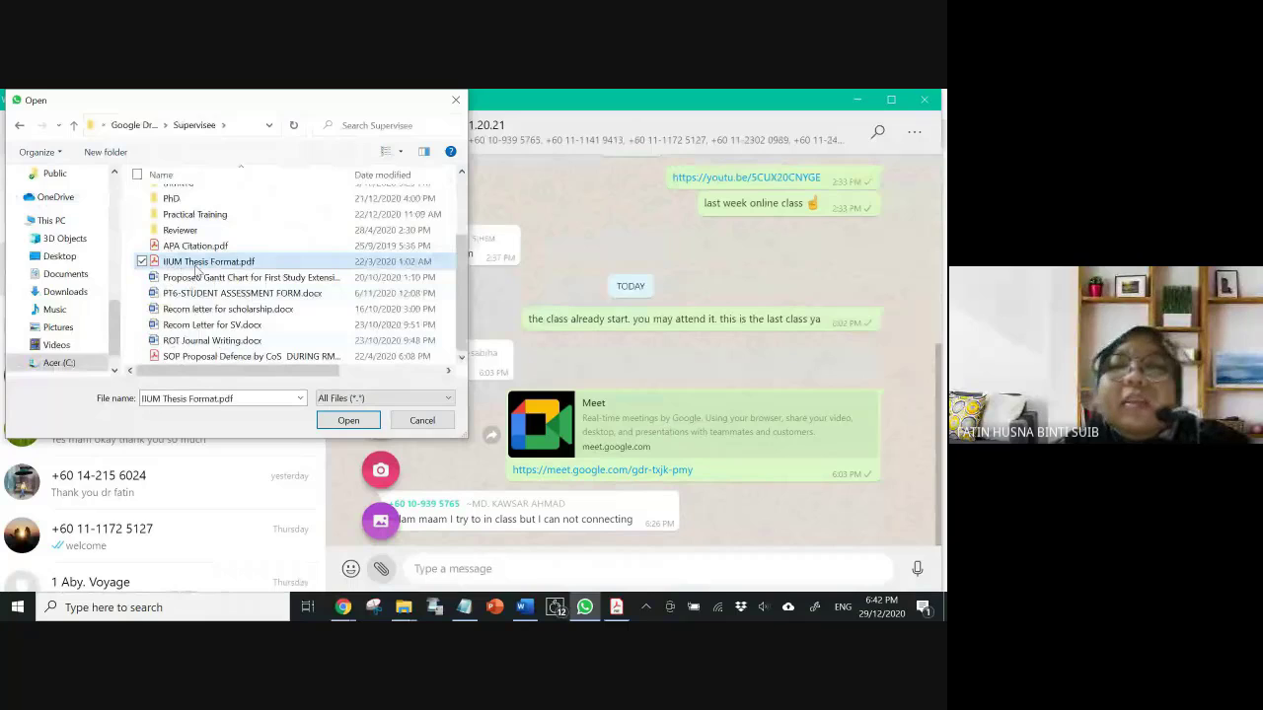
left_click(327, 421)
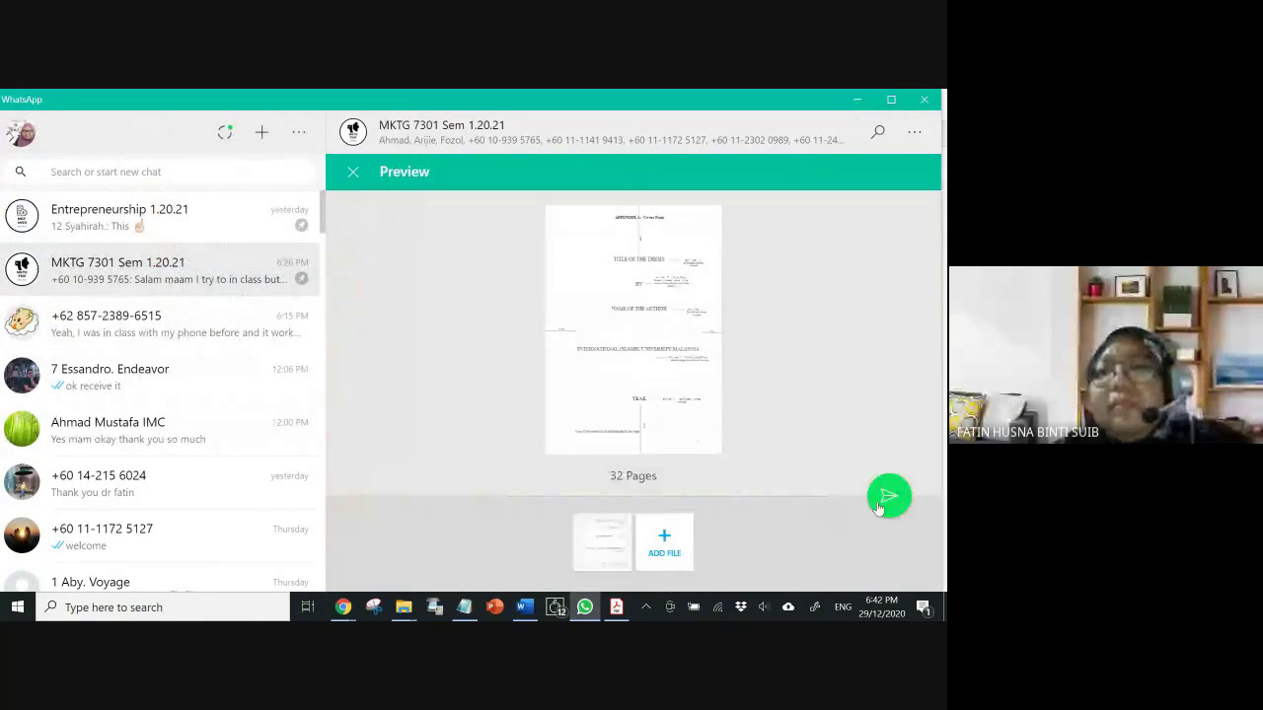
left_click(886, 500)
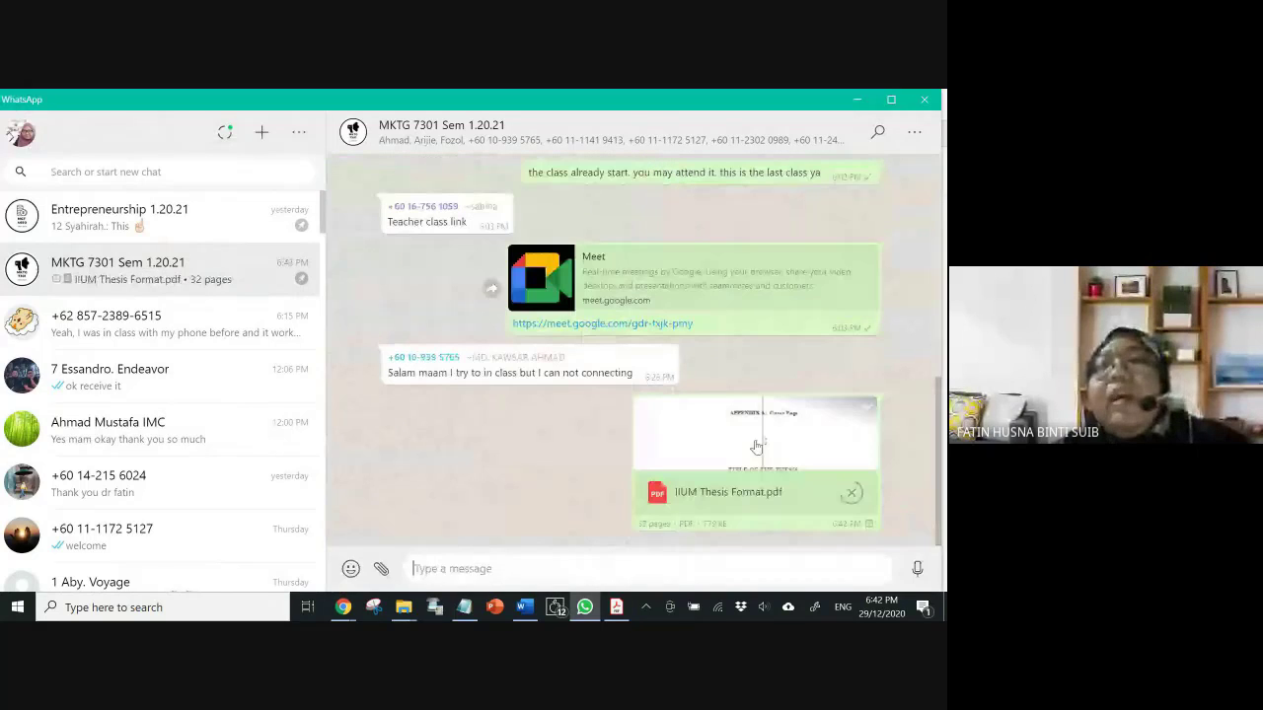
left_click(857, 101)
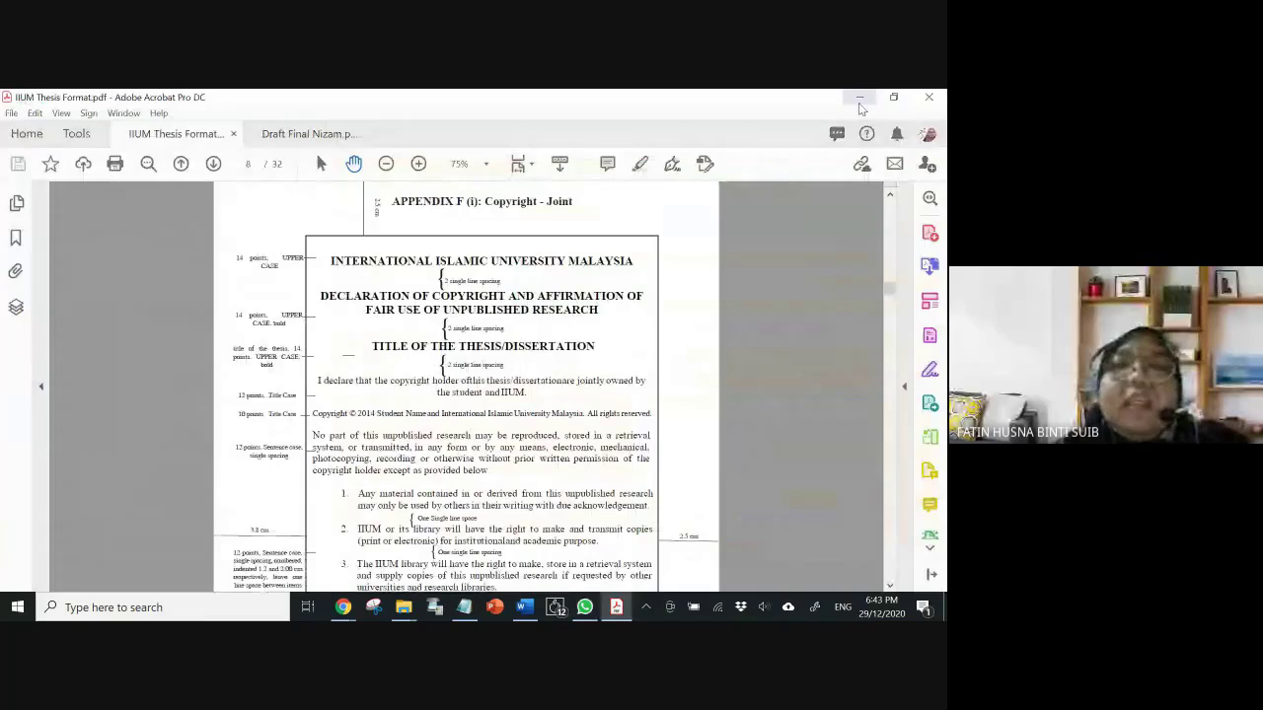
- Examine the font and spacing notes on the copyright declaration and approval pages of the IIUM Thesis Format PDF
scroll(242, 215, "down", 1)
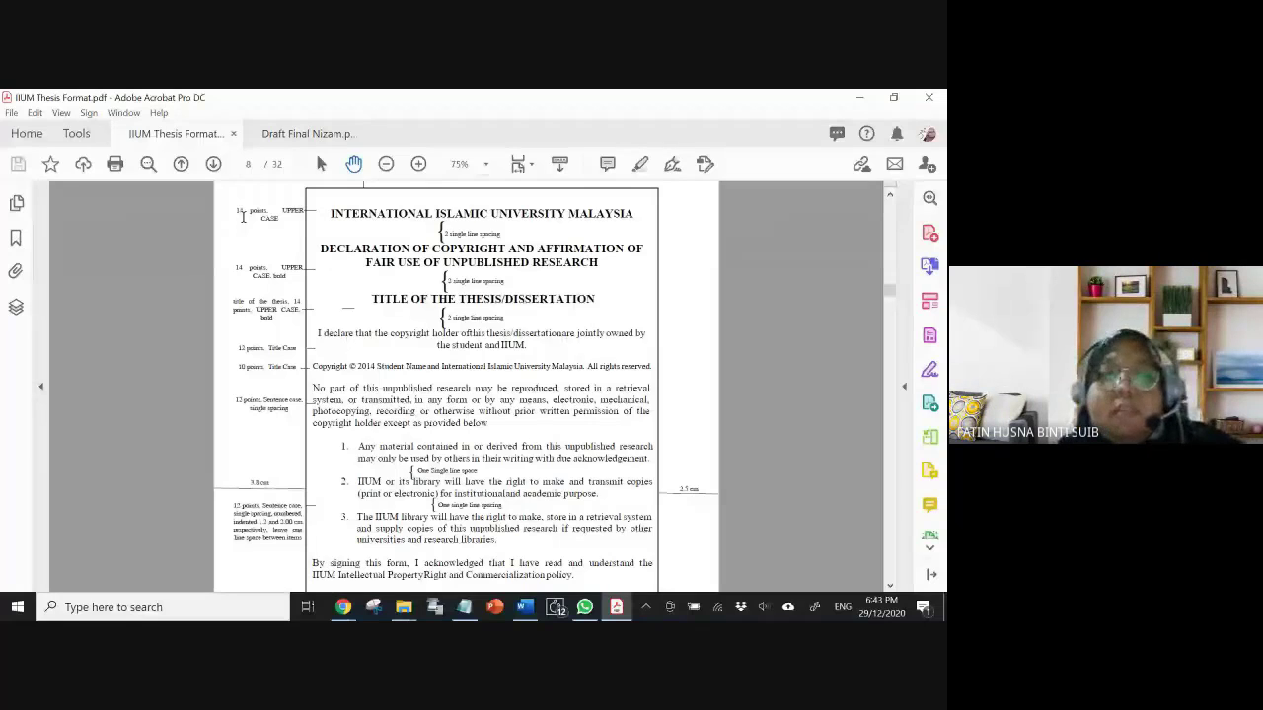
scroll(270, 284, "up", 1)
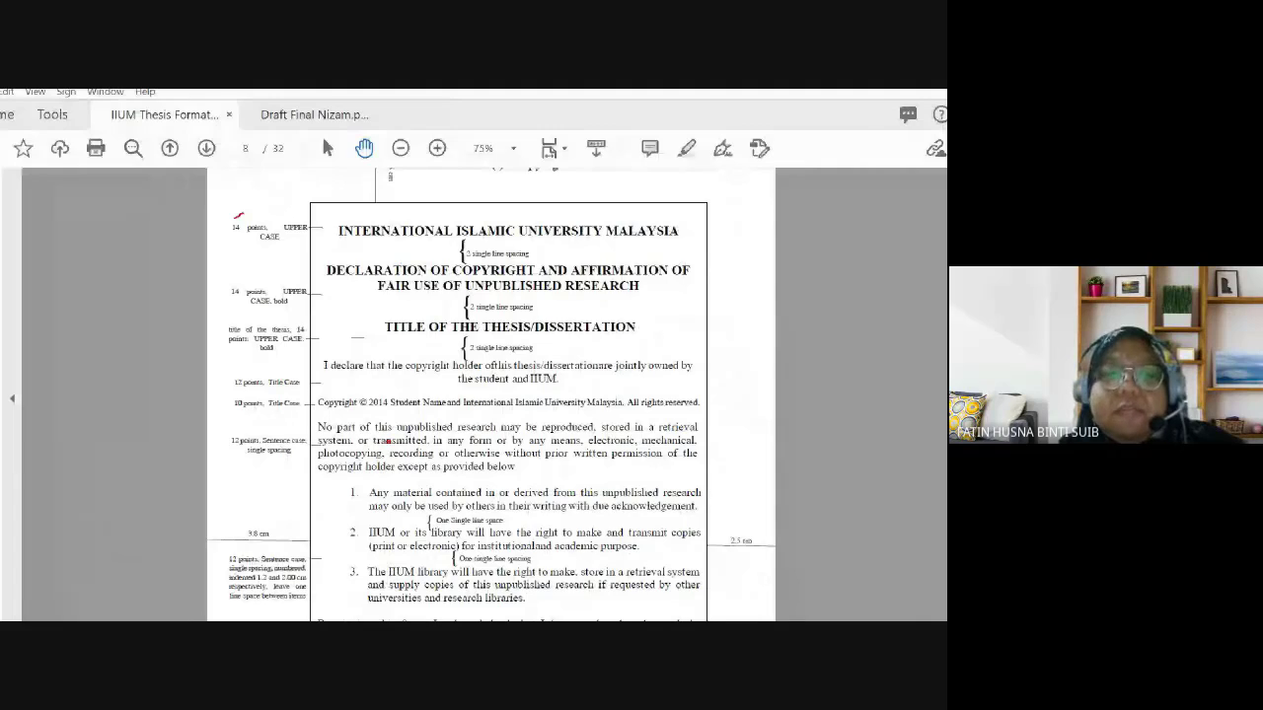
scroll(222, 415, "down", 3)
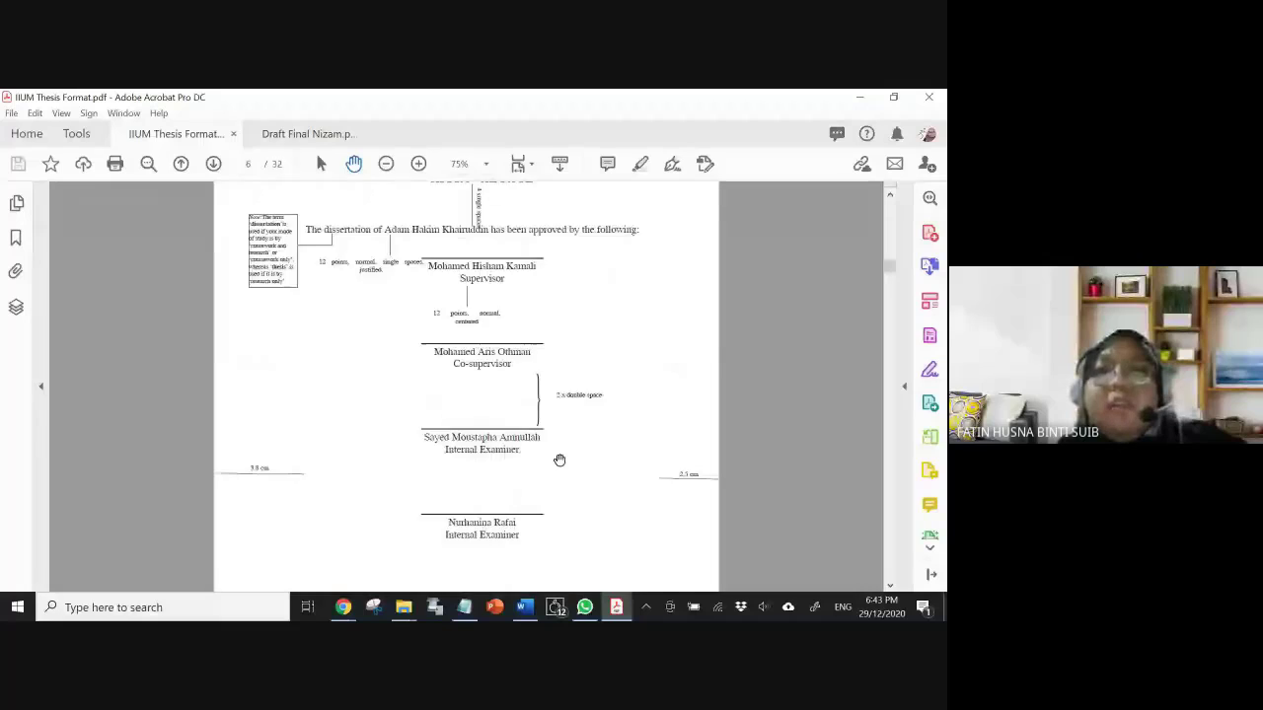
scroll(560, 460, "up", 2)
scroll(560, 460, "up", 5)
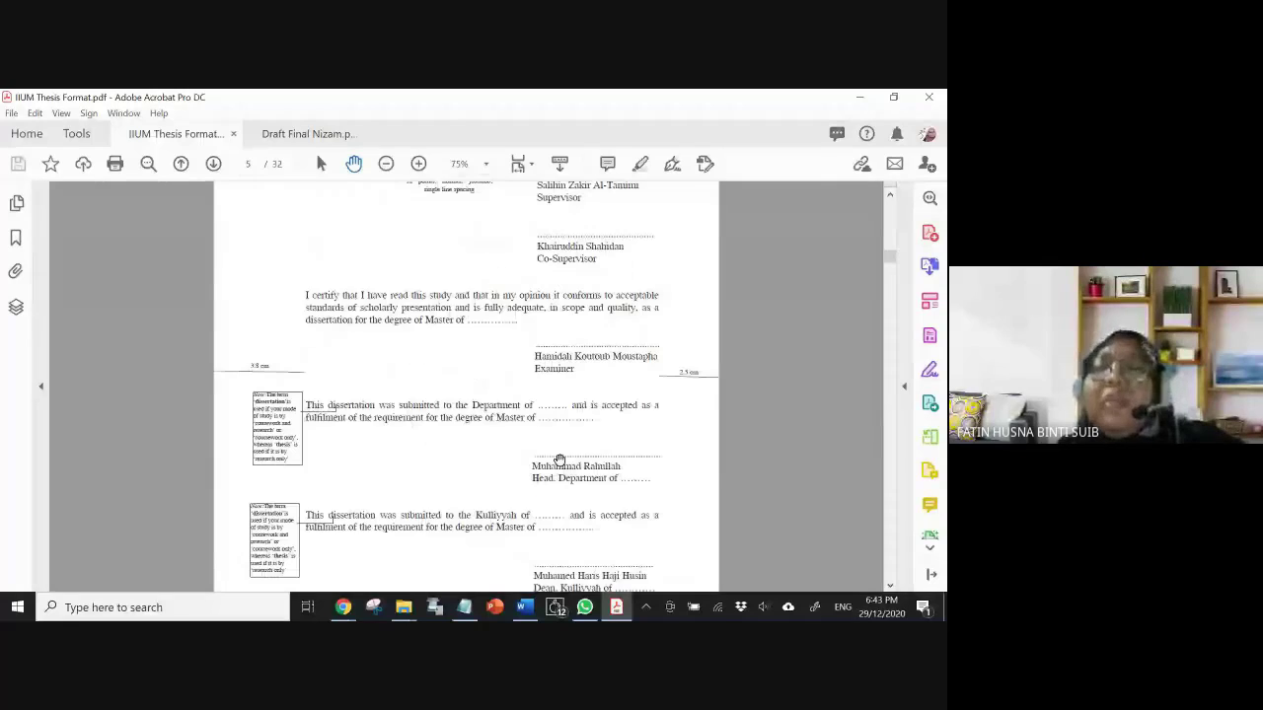
scroll(872, 247, "up", 5)
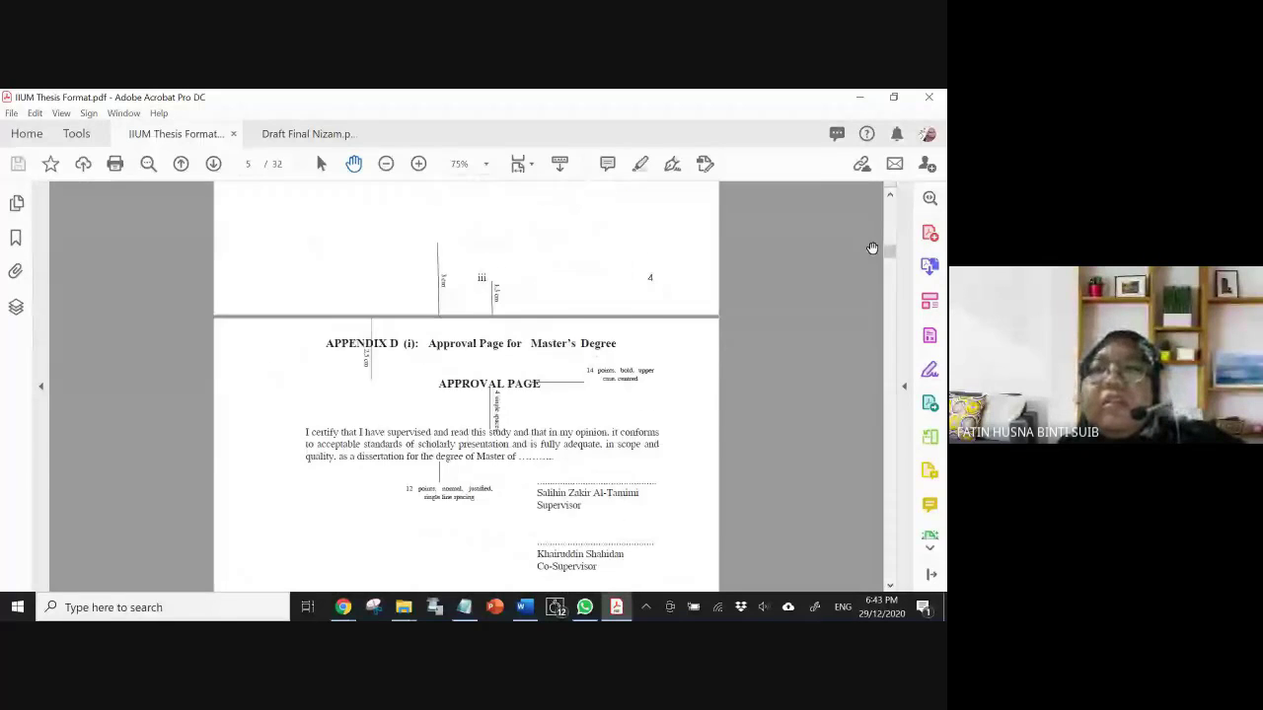
- Check the title page sample and the sample table of contents with its heading levels in the format guide
scroll(873, 248, "up", 10)
left_click_drag(889, 249, 888, 221)
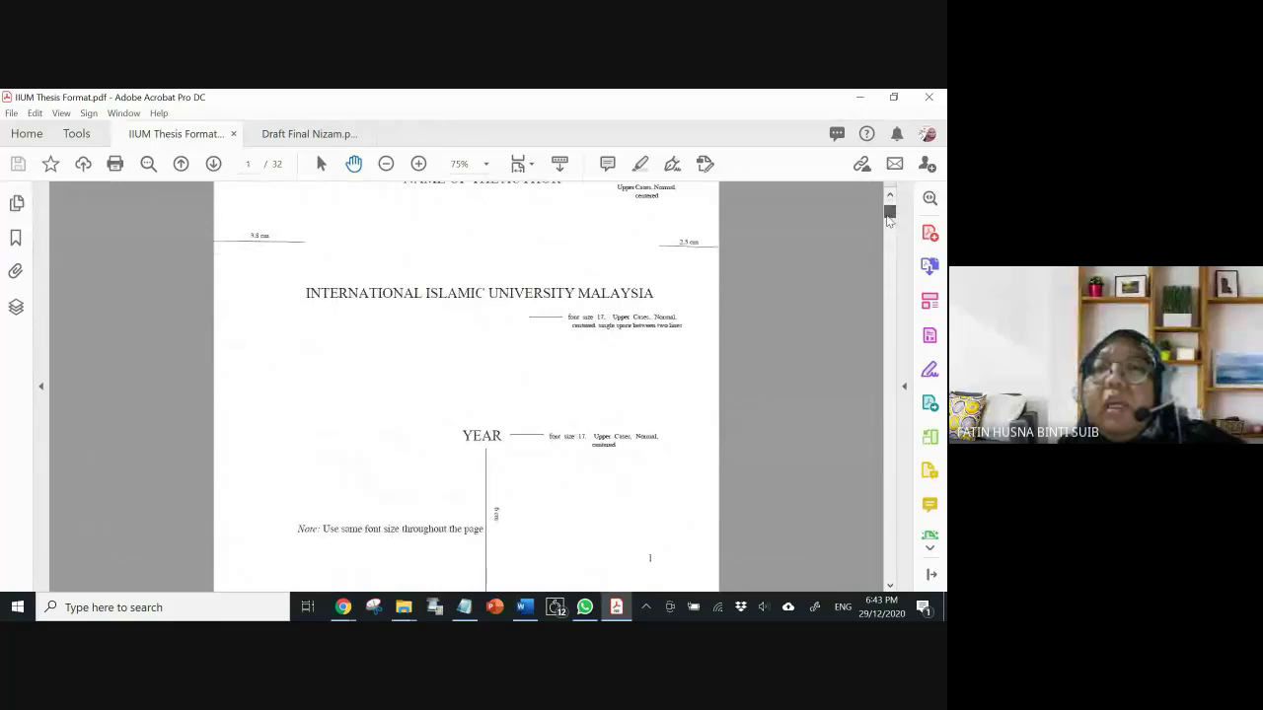
left_click_drag(888, 219, 889, 360)
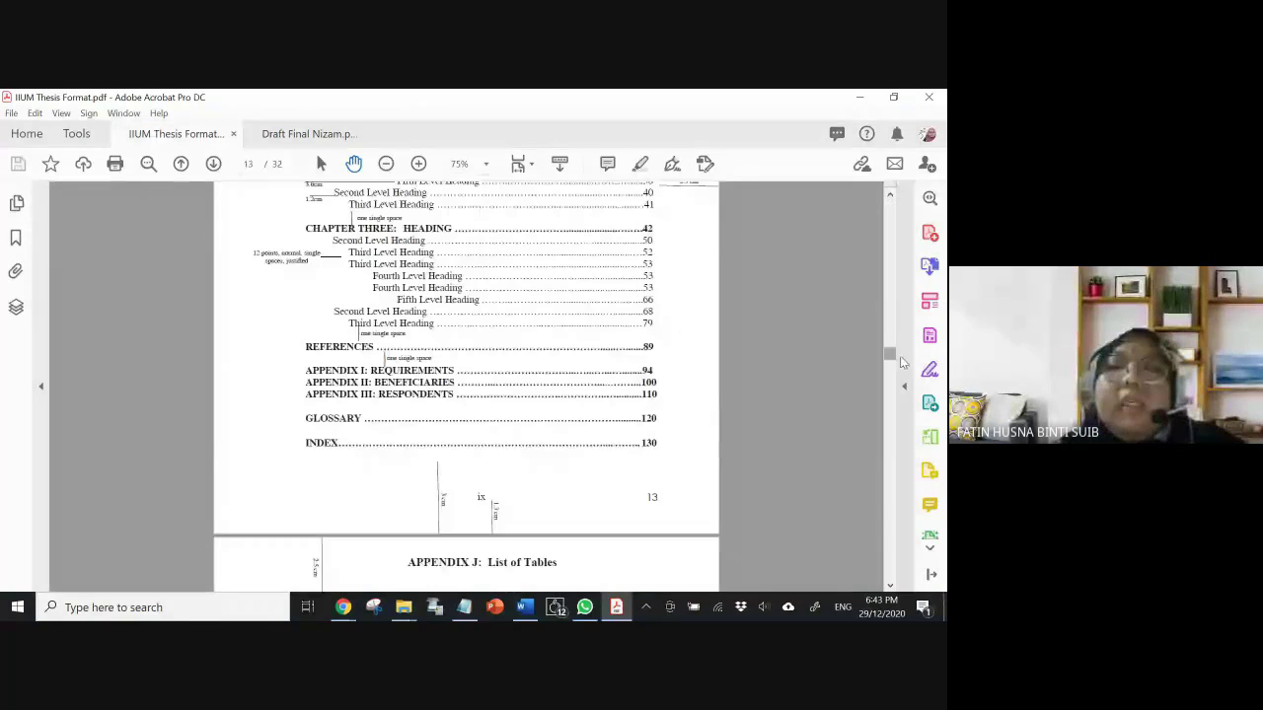
scroll(506, 370, "up", 2)
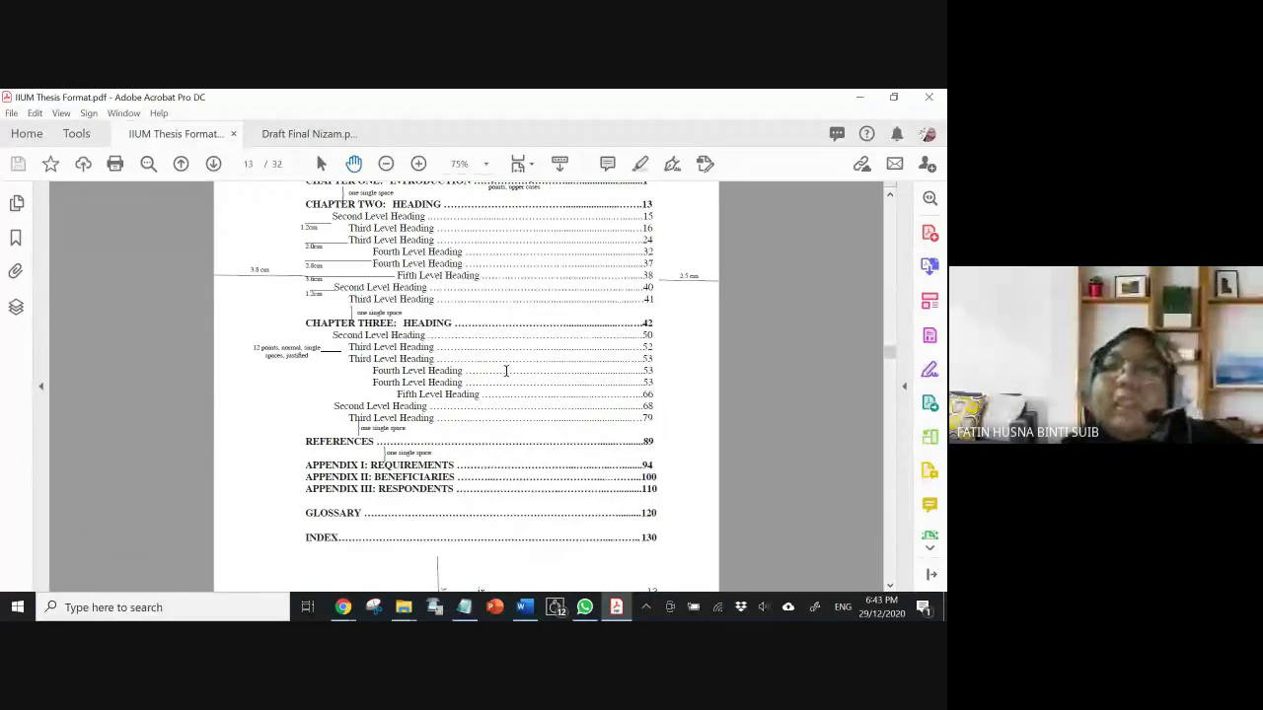
- Switch to TEMPLATE.docx in Word, review its table of contents and follow an entry's link to Chapter One
left_click(524, 607)
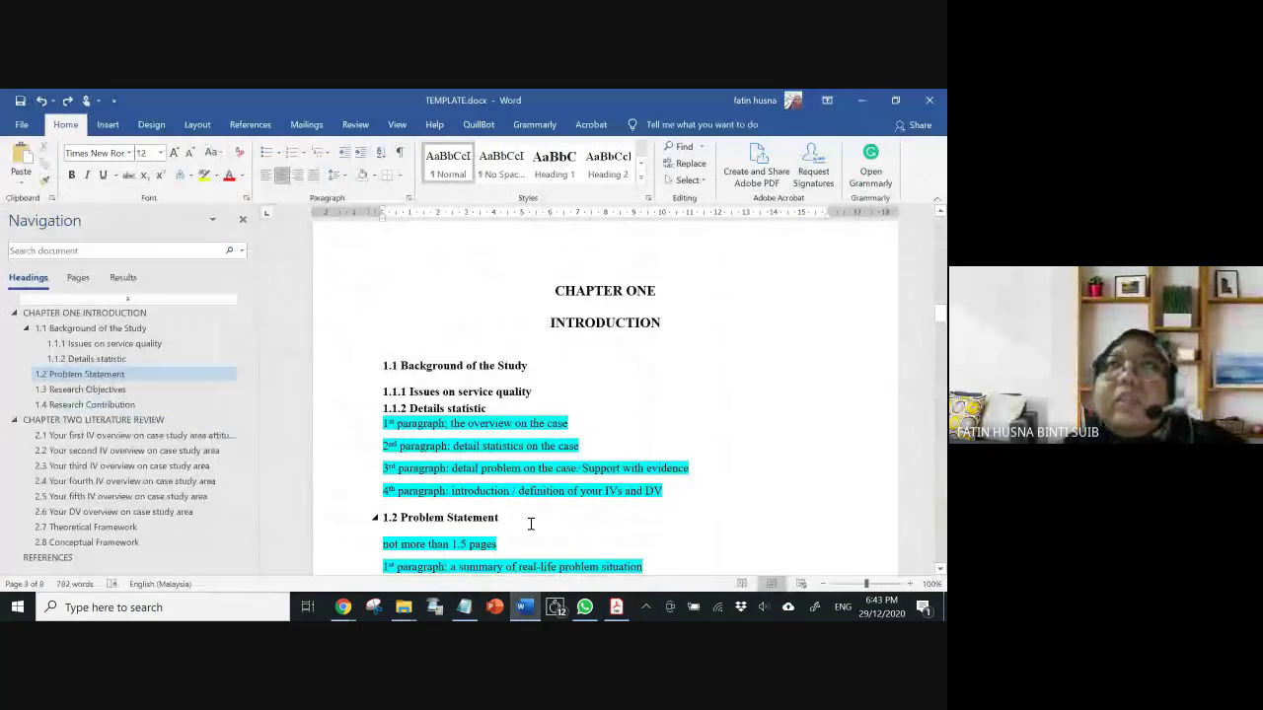
scroll(530, 524, "up", 3)
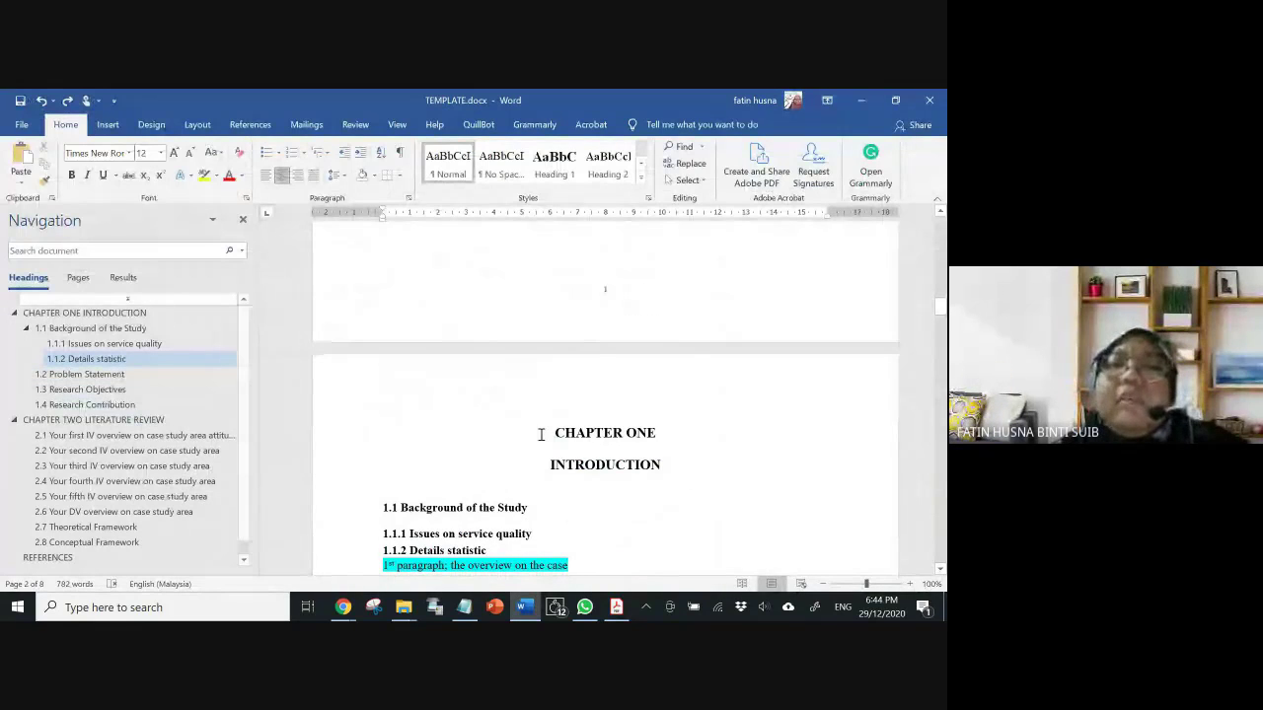
scroll(541, 434, "up", 5)
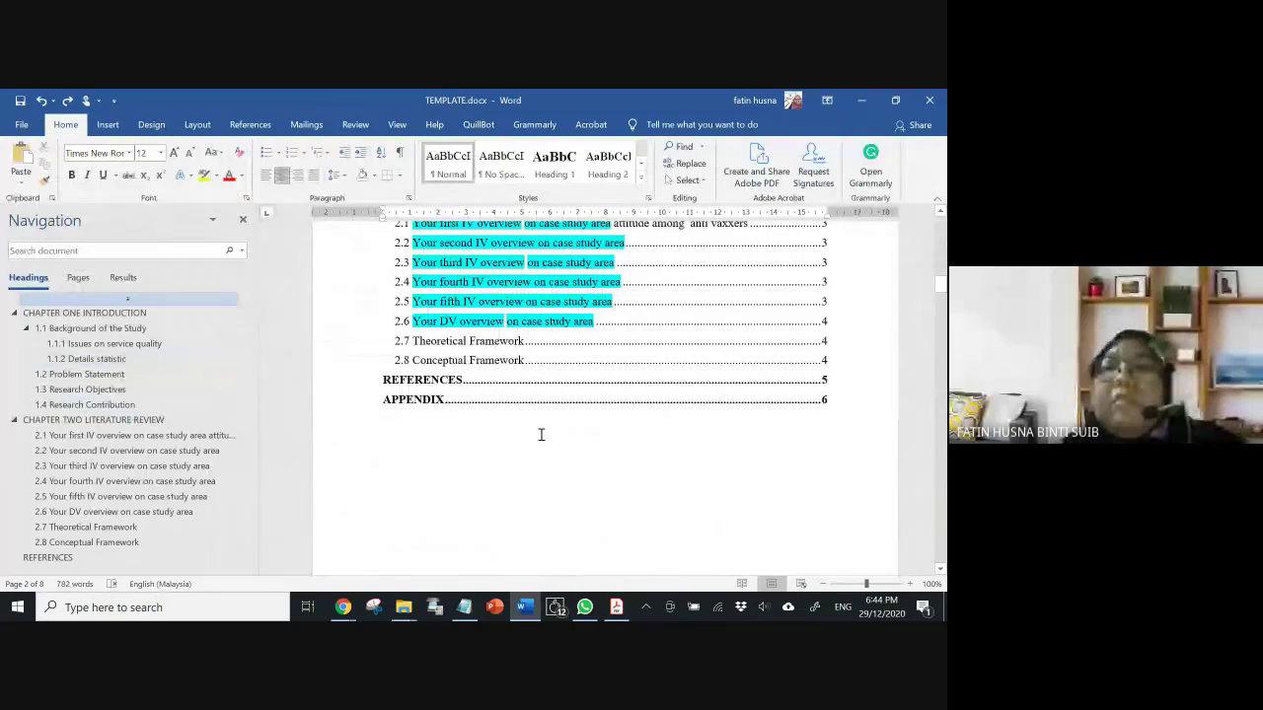
scroll(541, 435, "up", 5)
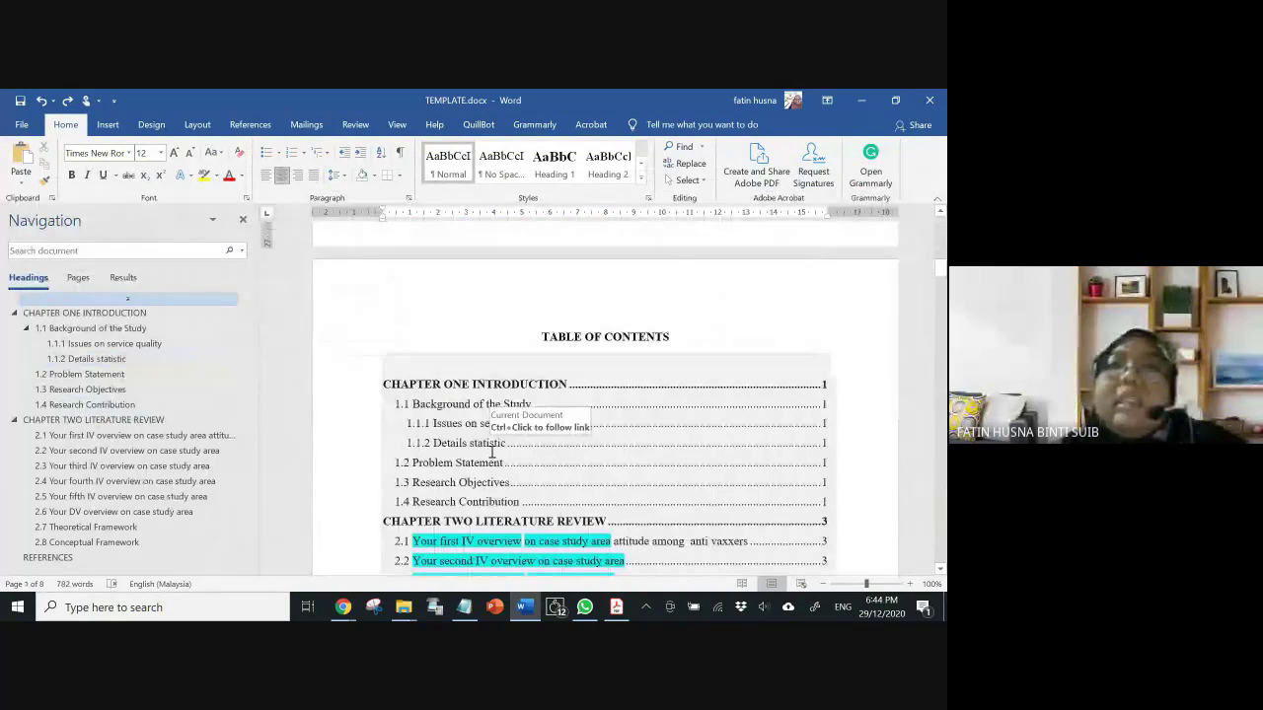
scroll(491, 452, "down", 1)
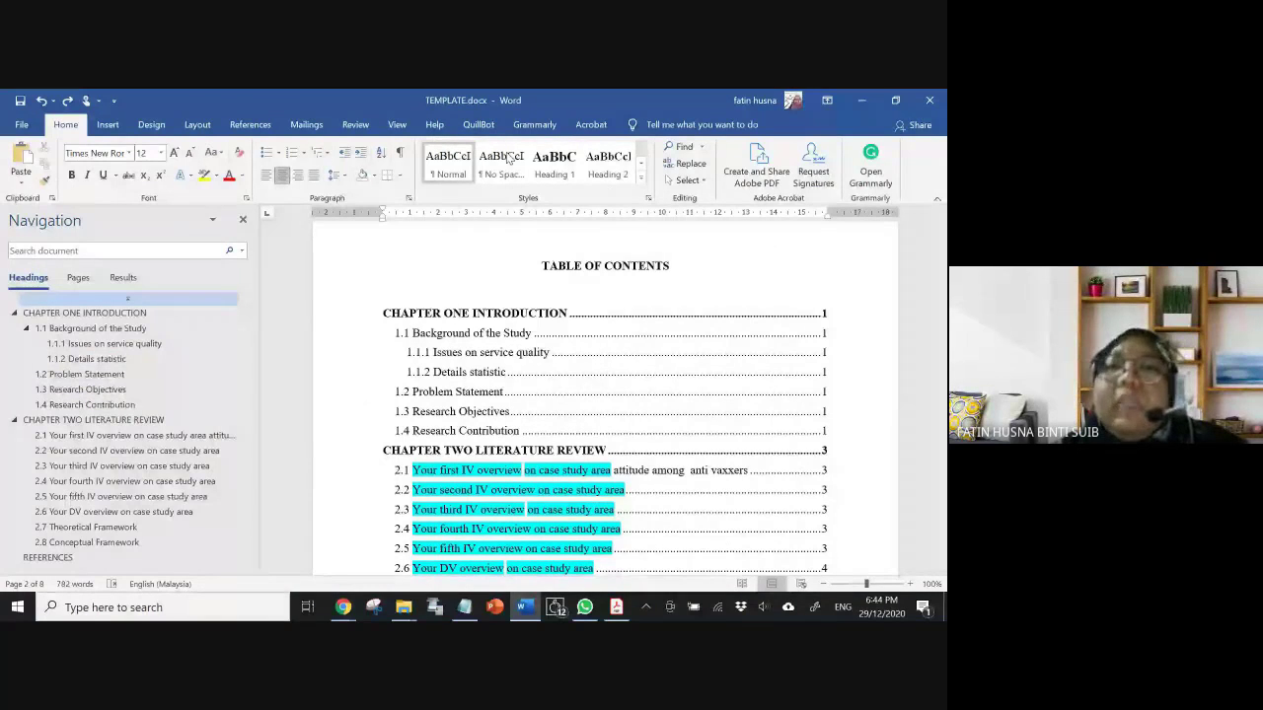
left_click(427, 359, "ctrl")
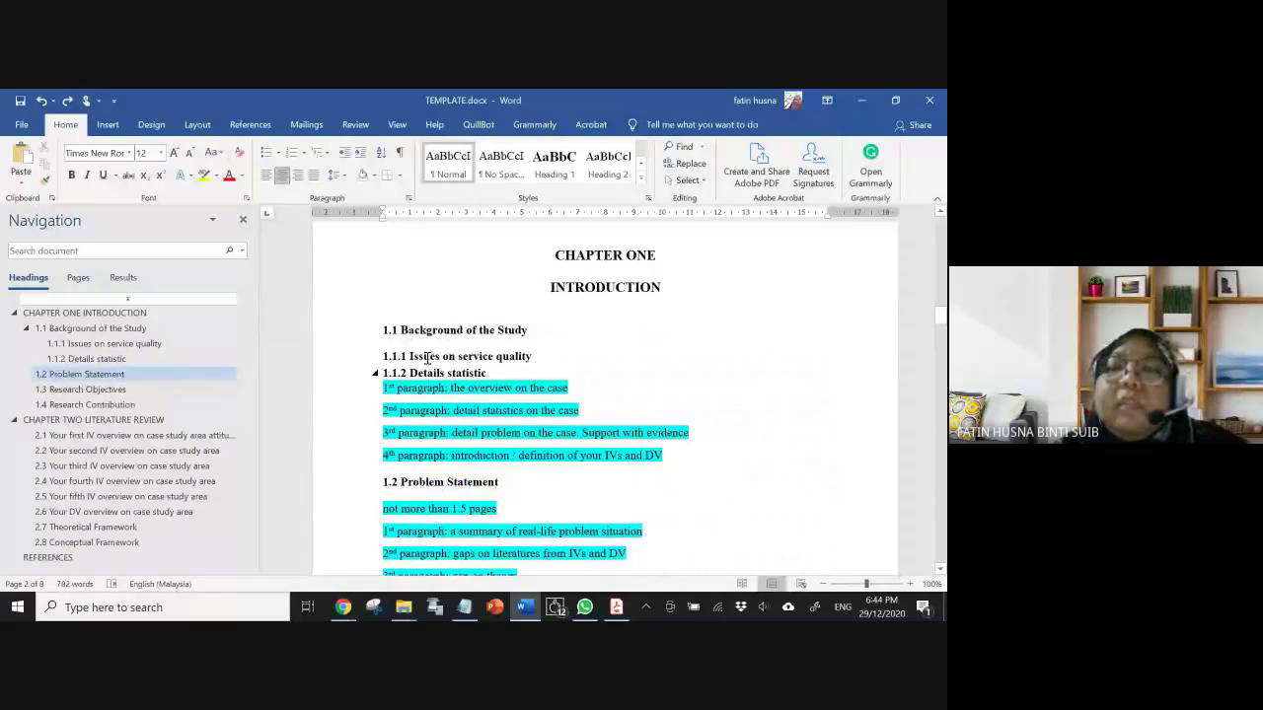
- Read through Chapter One of the template from 1.1 Background of the Study to 1.4 Research Contribution
left_click(541, 293)
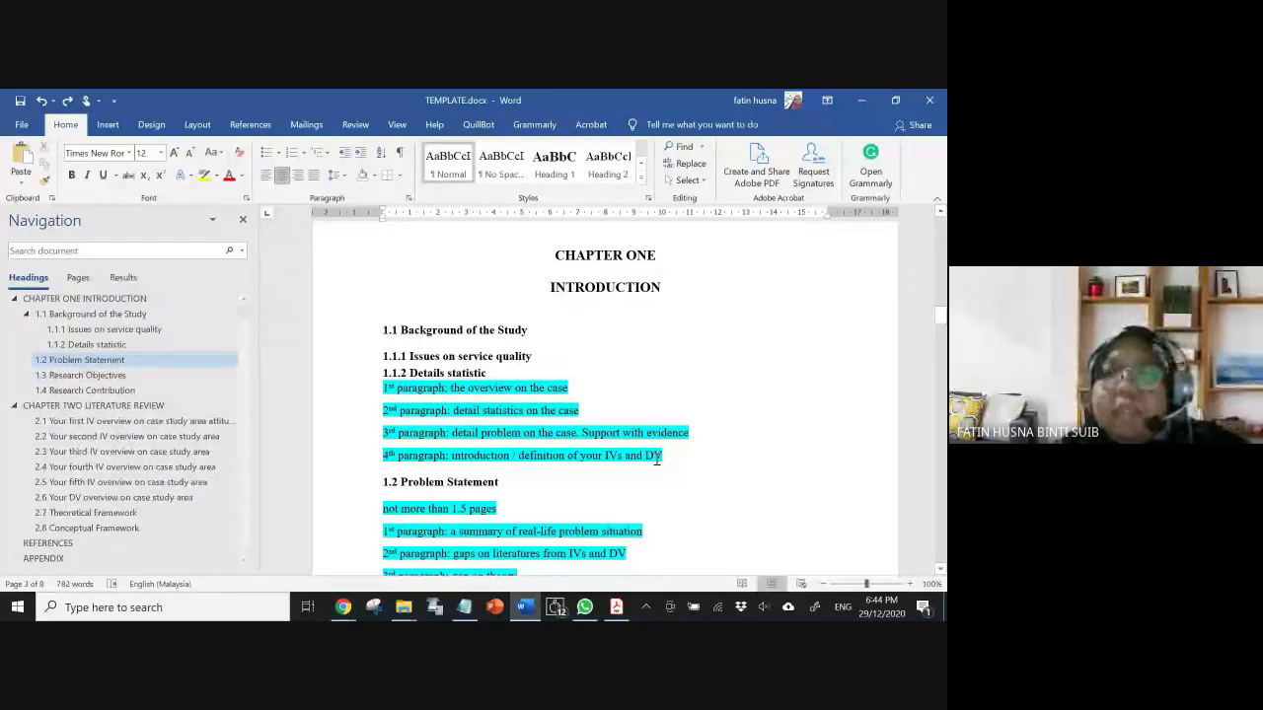
scroll(645, 428, "down", 1)
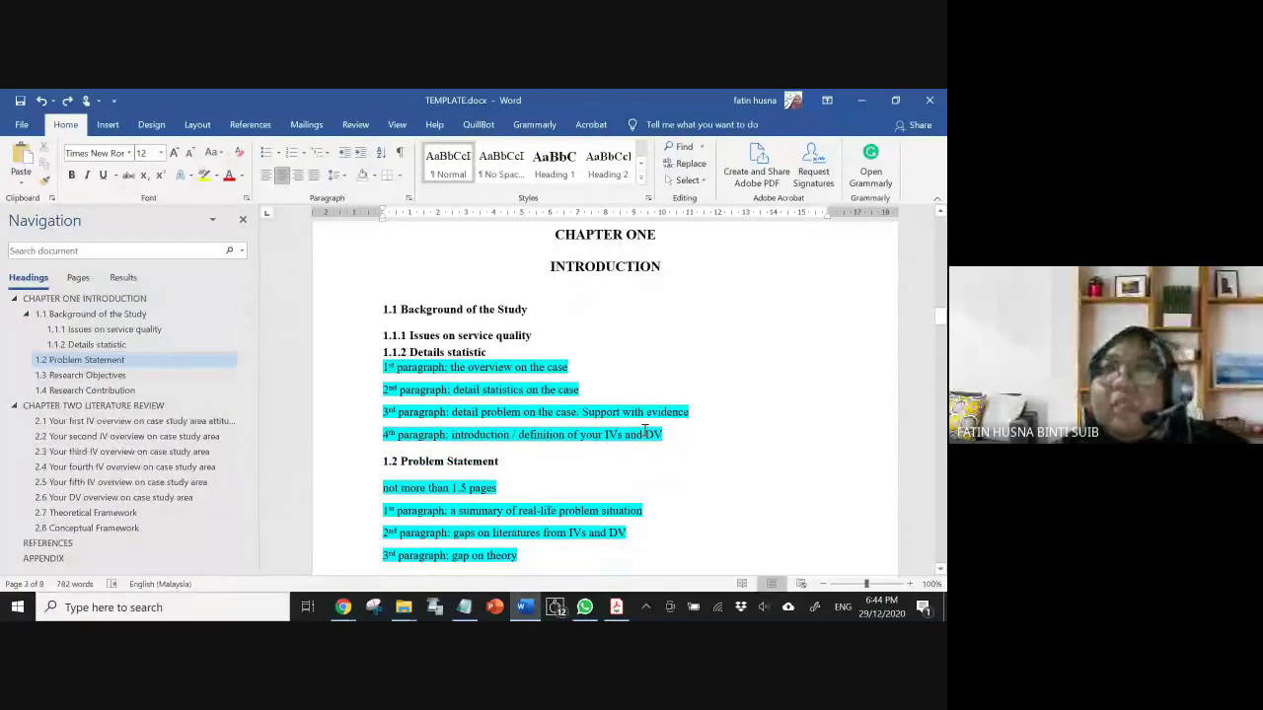
scroll(644, 431, "up", 1)
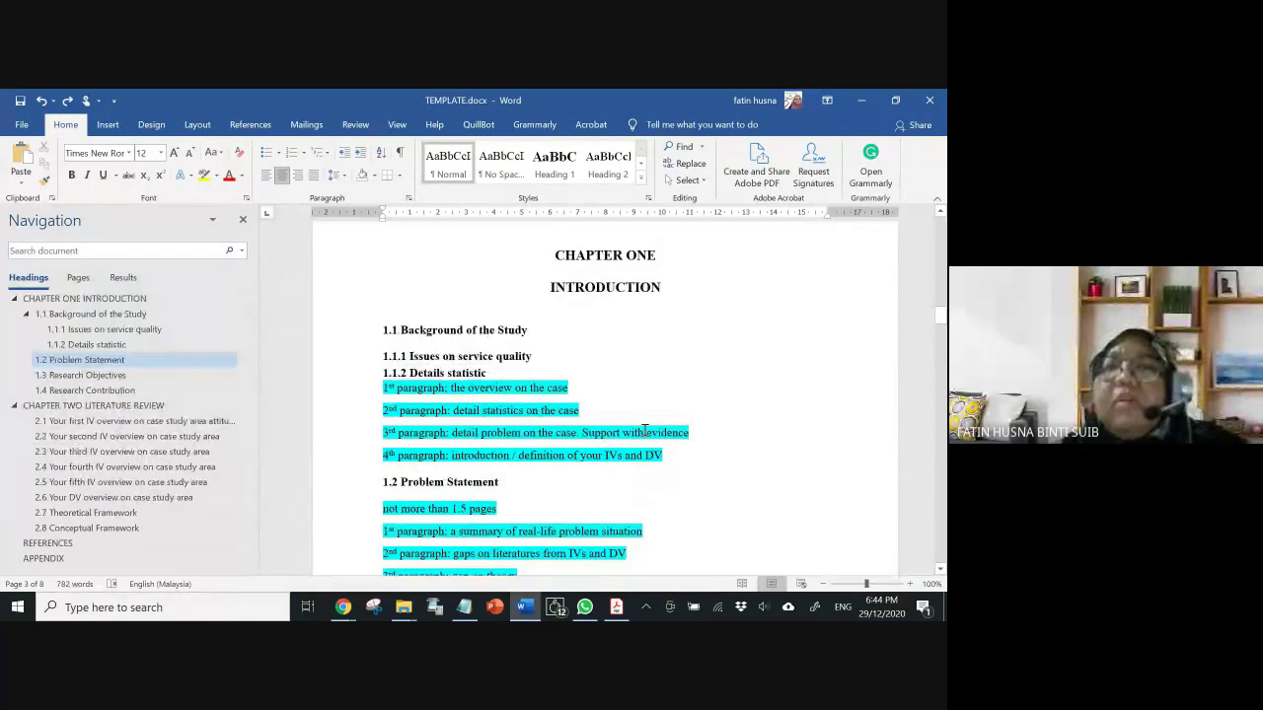
scroll(509, 371, "down", 5)
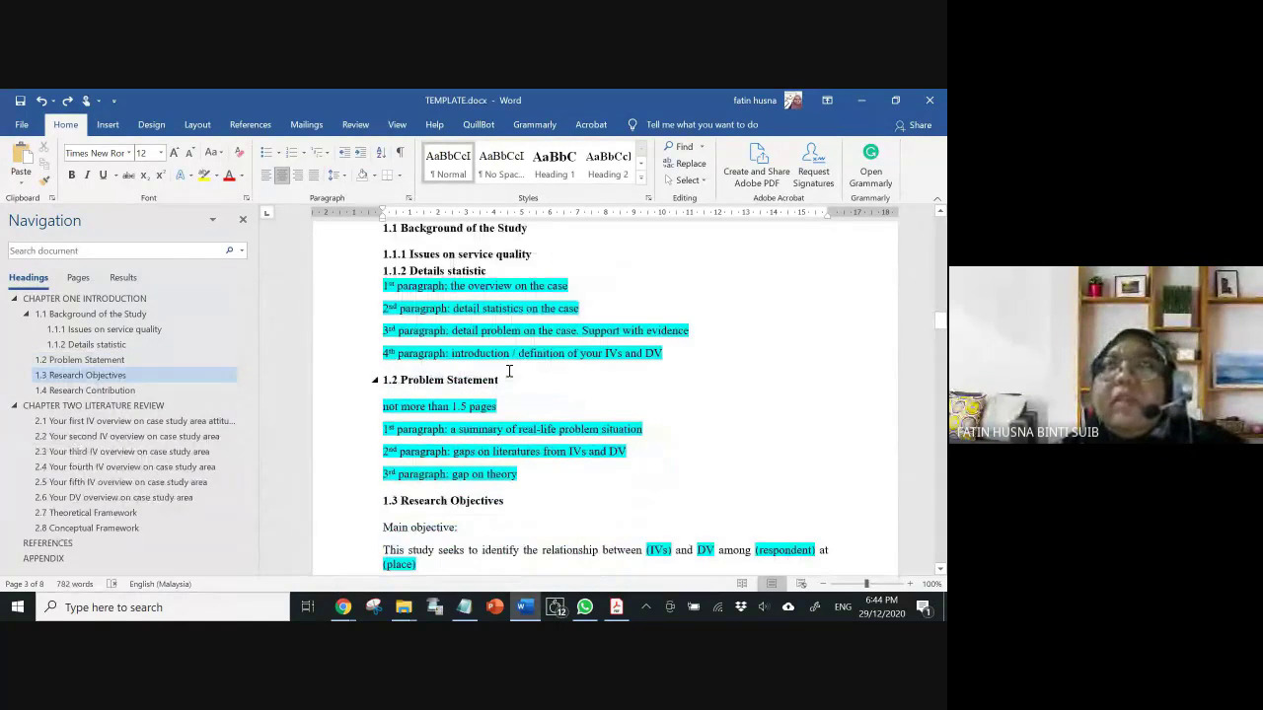
scroll(509, 371, "down", 1)
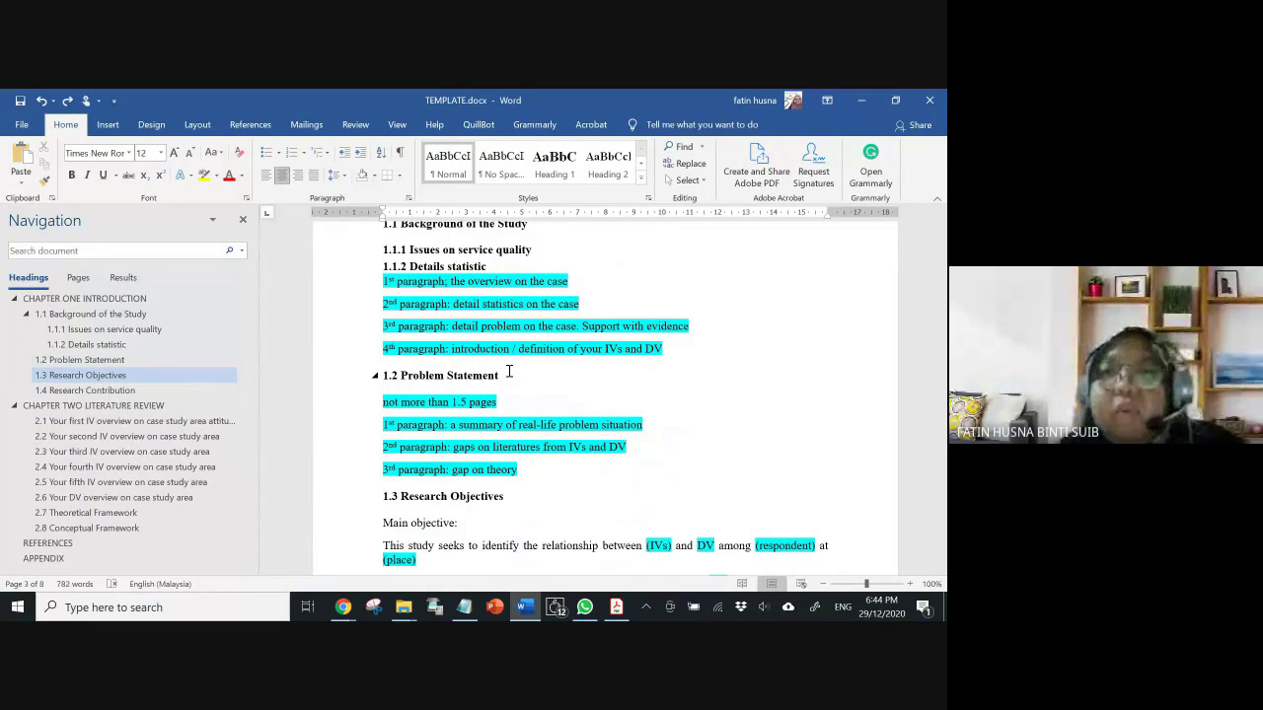
scroll(510, 371, "down", 3)
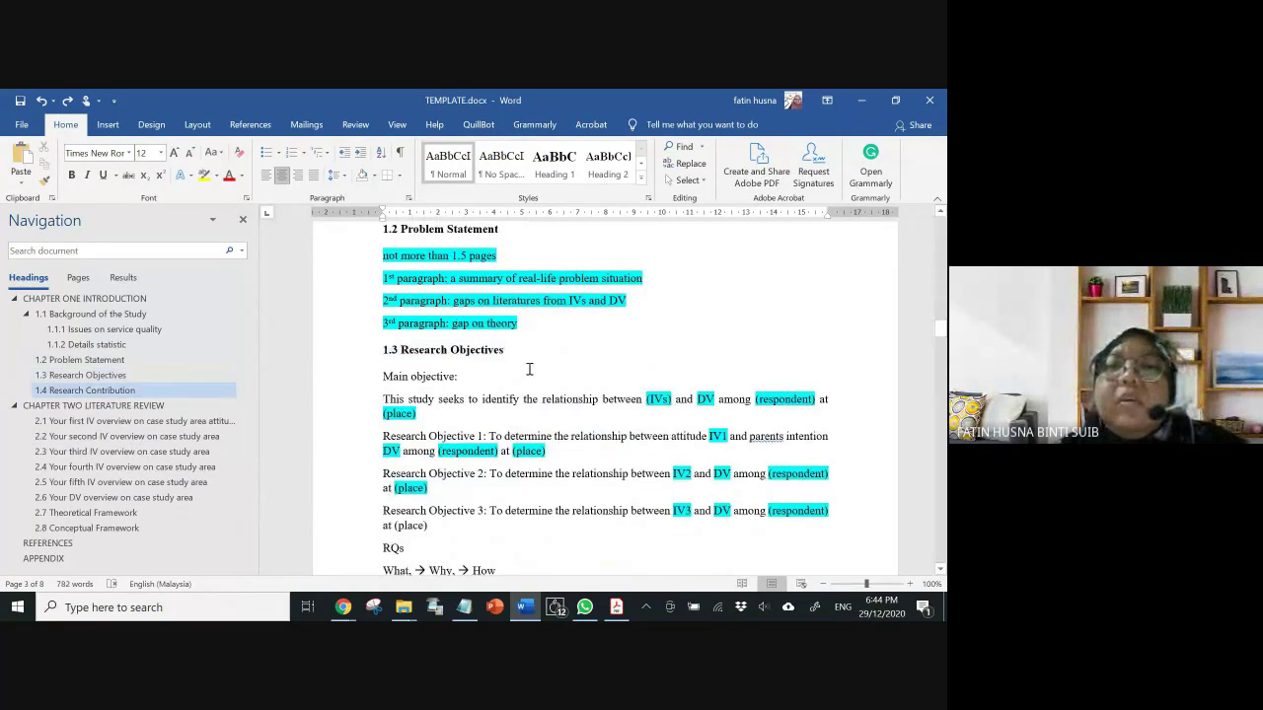
scroll(529, 369, "down", 4)
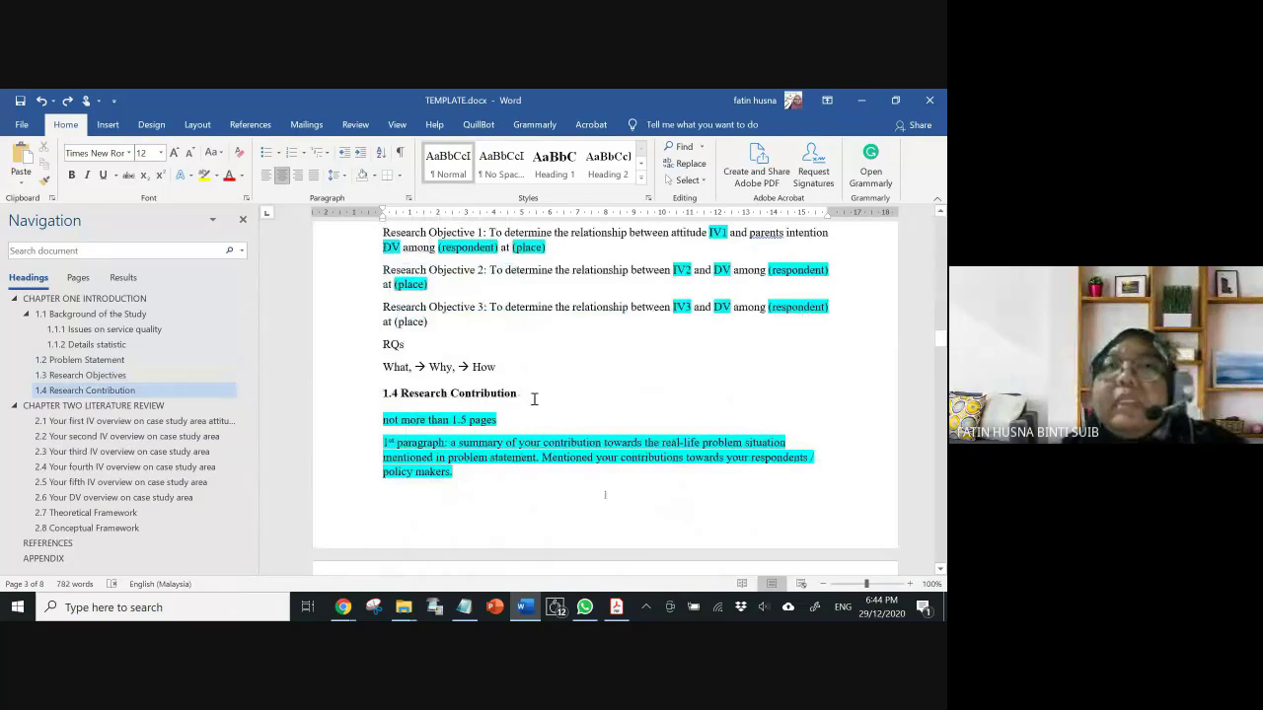
- Compare the 1.4 Research Contribution guidance with the 1.2 Problem Statement paragraphs and return to the start of Chapter One
scroll(533, 398, "up", 1)
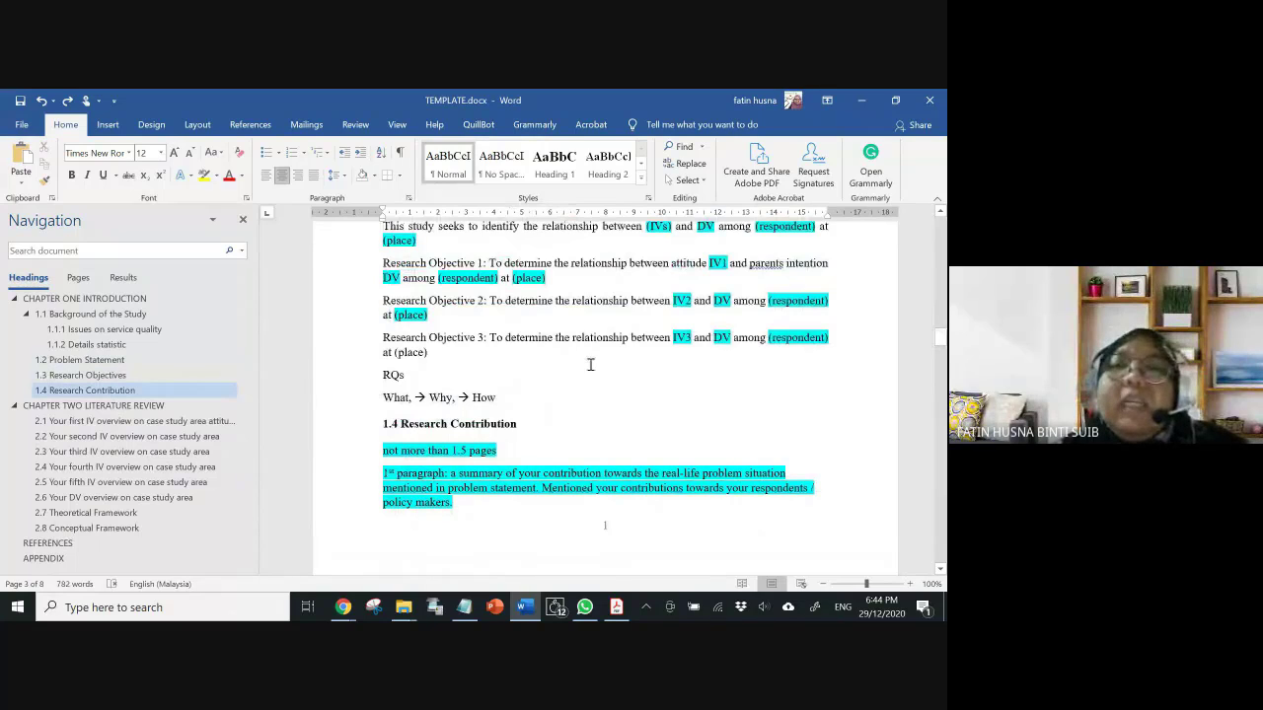
left_click_drag(525, 435, 374, 428)
left_click(533, 426)
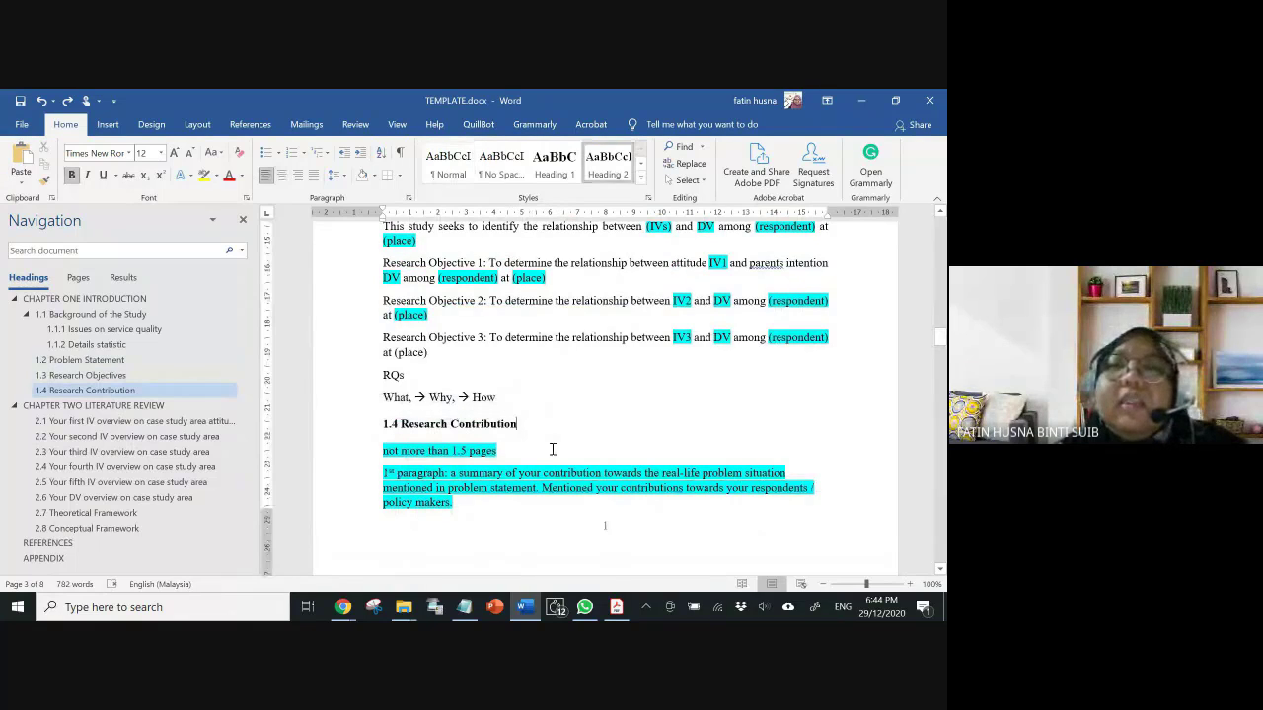
scroll(524, 421, "up", 6)
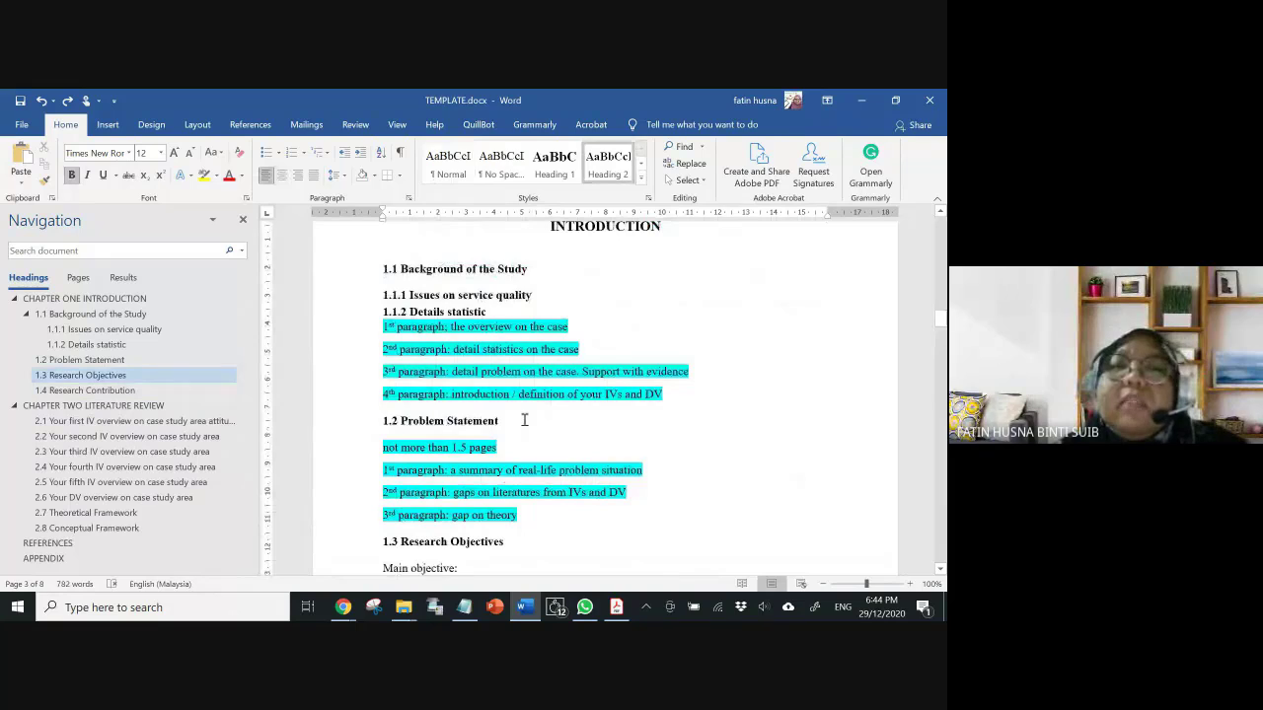
scroll(524, 420, "down", 8)
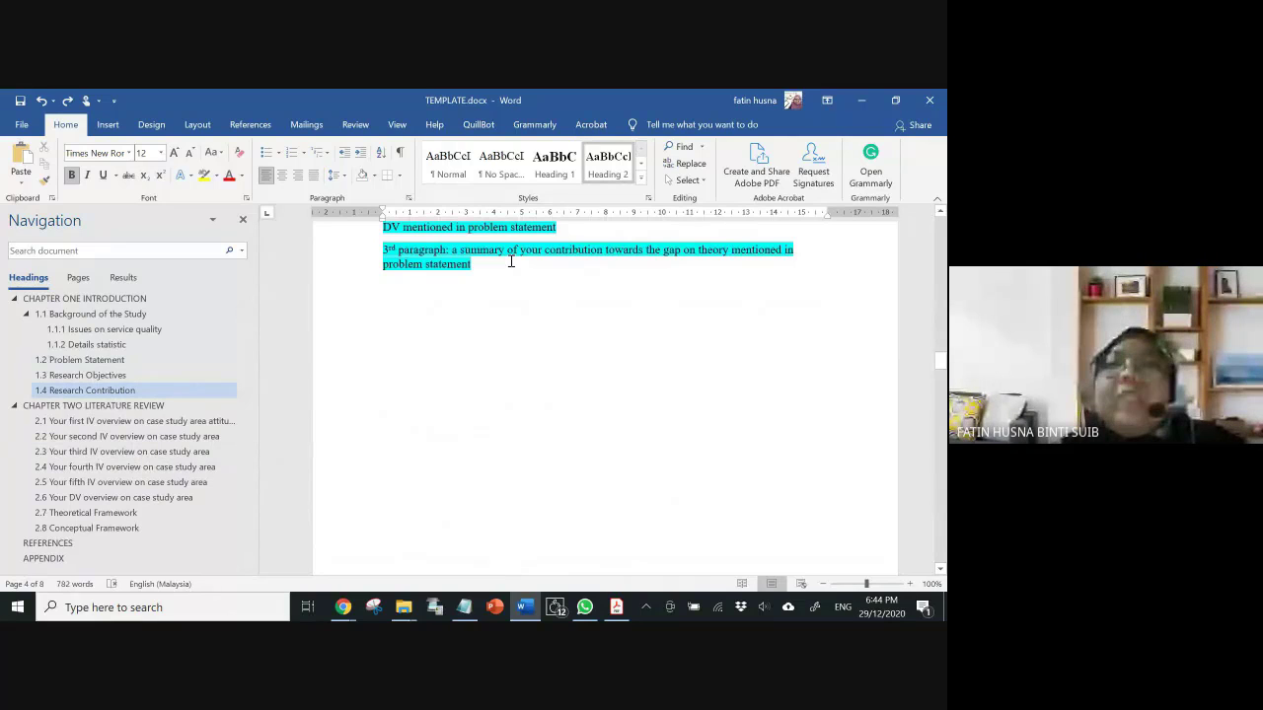
scroll(510, 262, "up", 8)
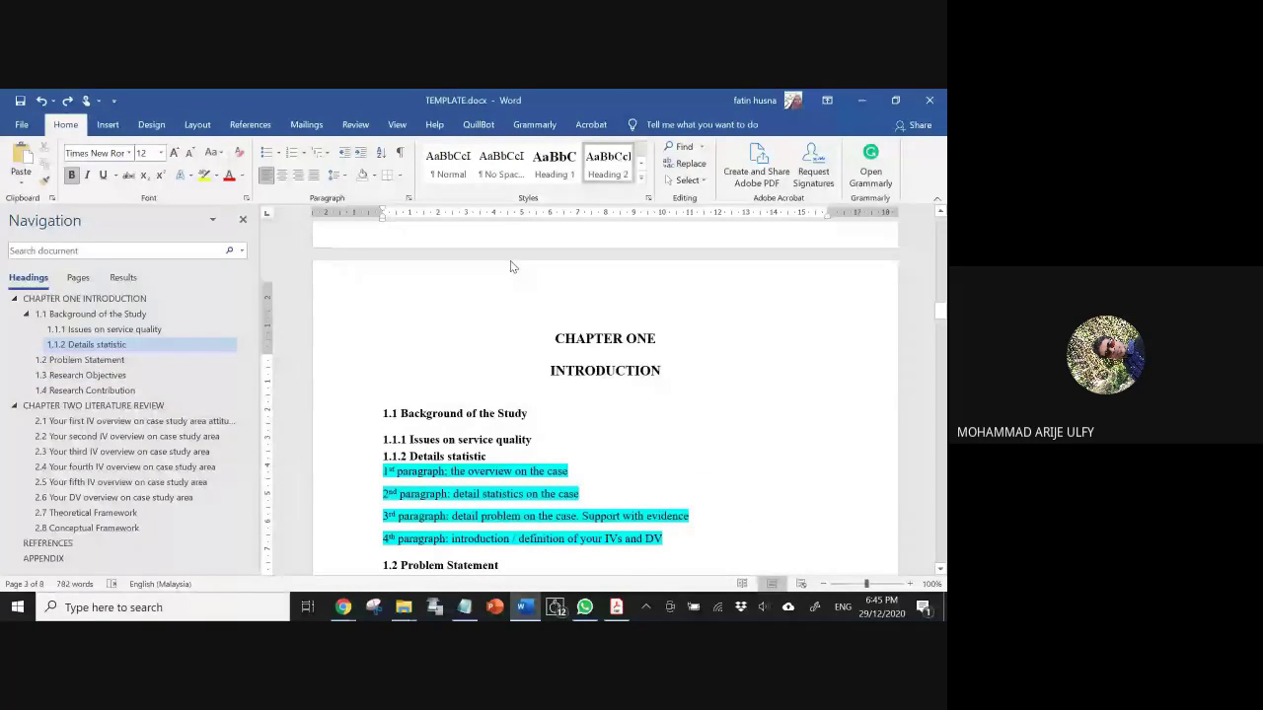
scroll(510, 261, "up", 1)
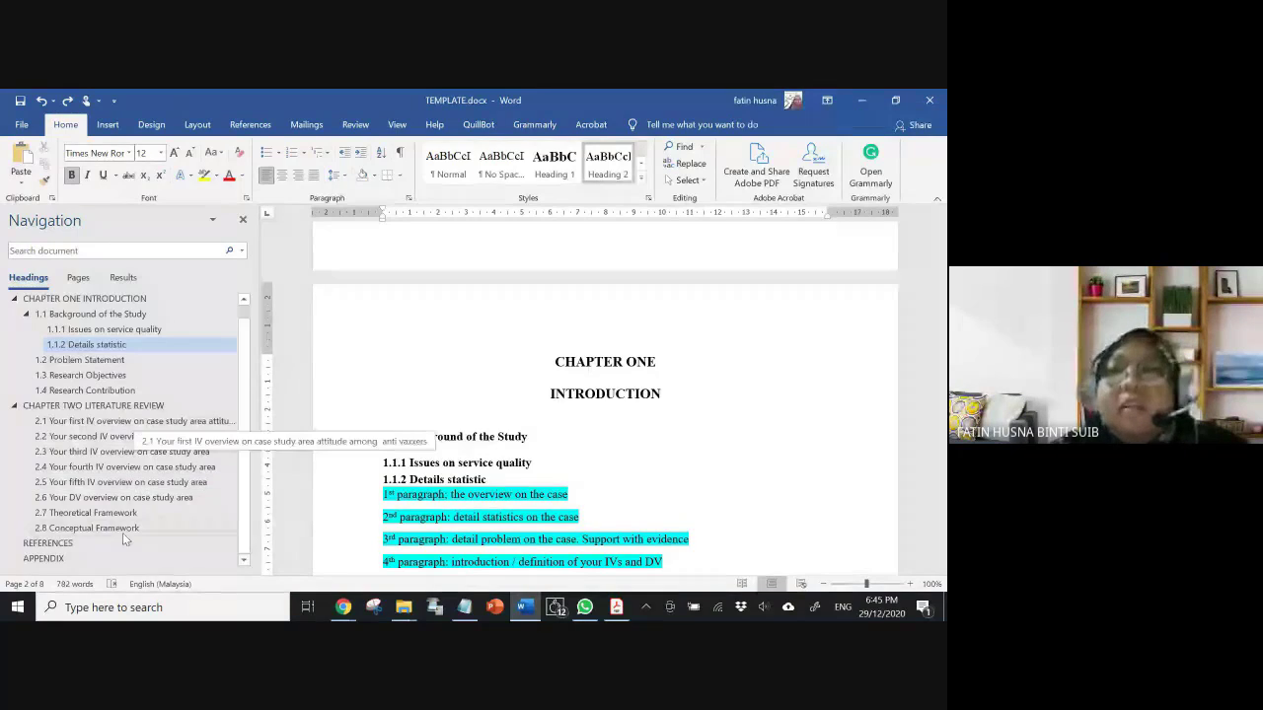
- Review the Chapter Two sections, 2.8 Conceptual Framework, REFERENCES and APPENDIX, and go back to 1.2 Problem Statement through 1.4 Research Contribution
left_click_drag(943, 262, 943, 414)
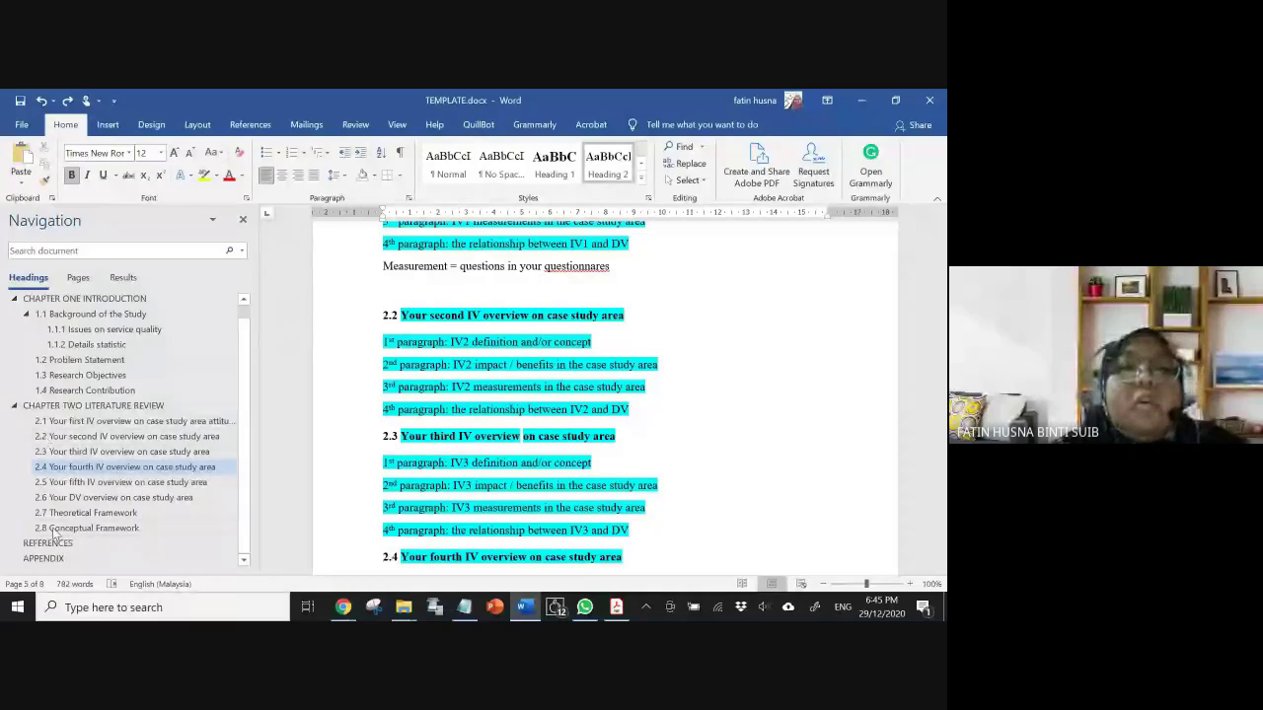
left_click(93, 528)
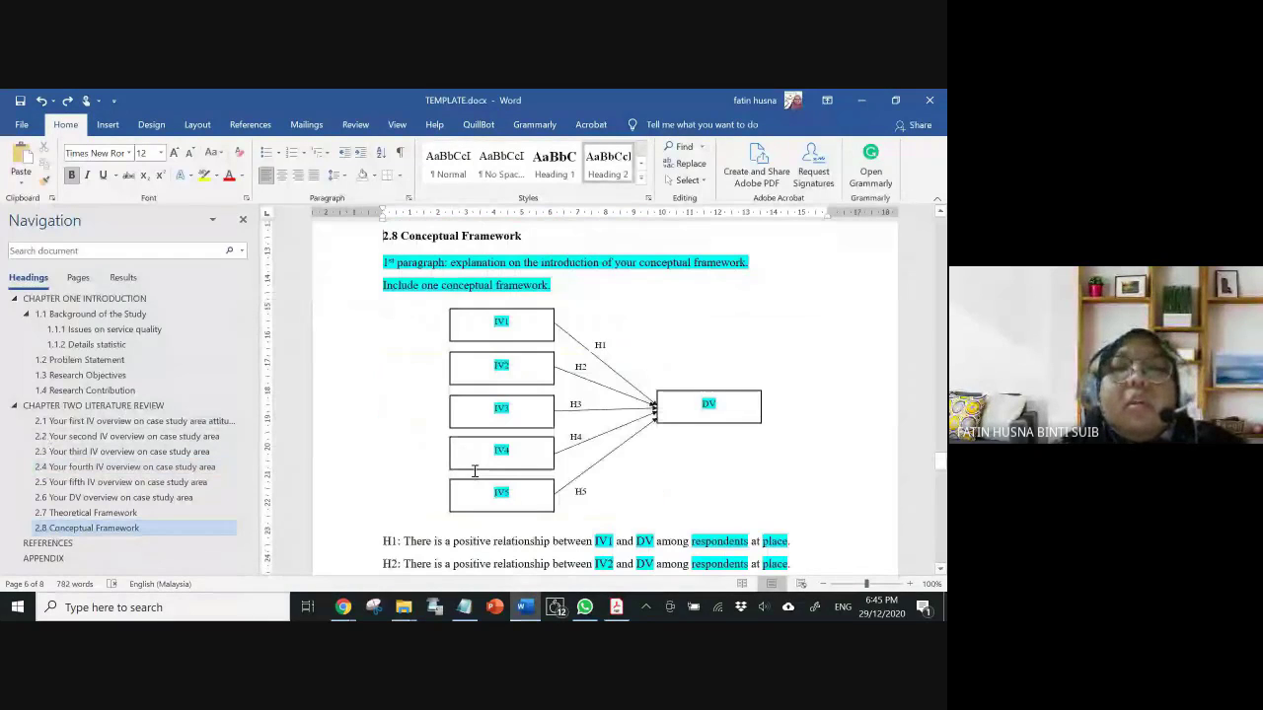
left_click(47, 544)
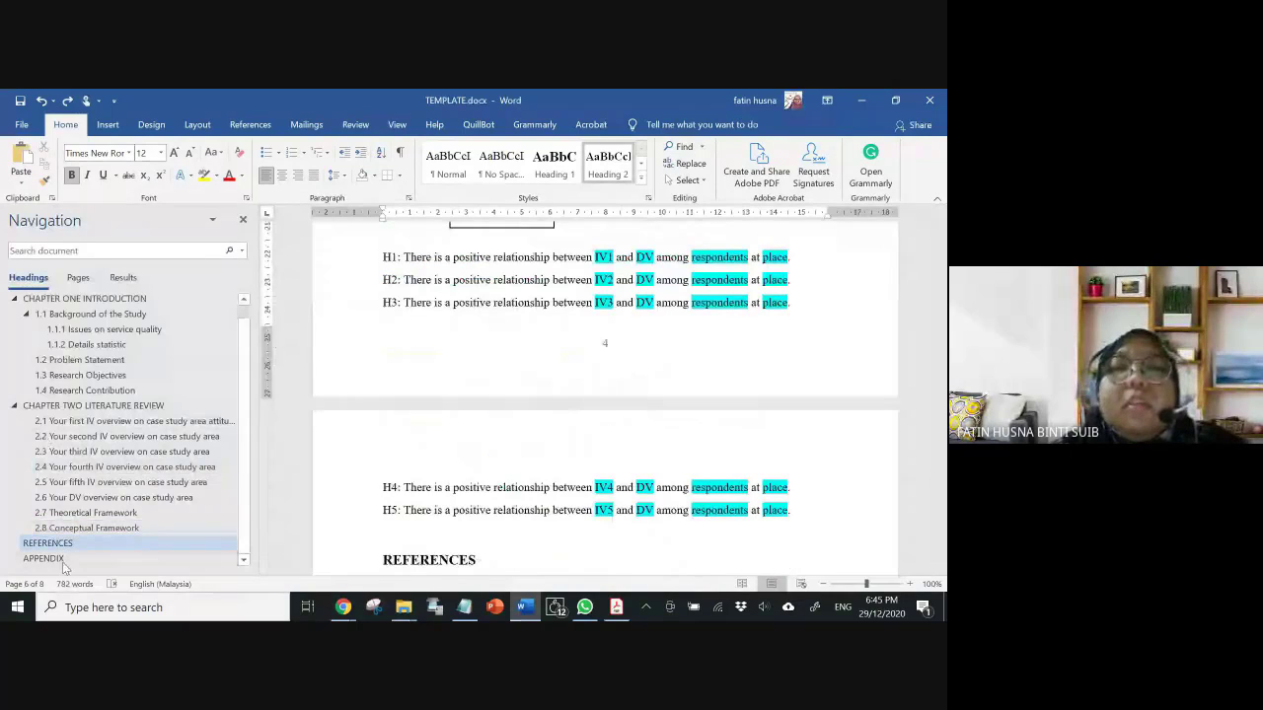
left_click(47, 558)
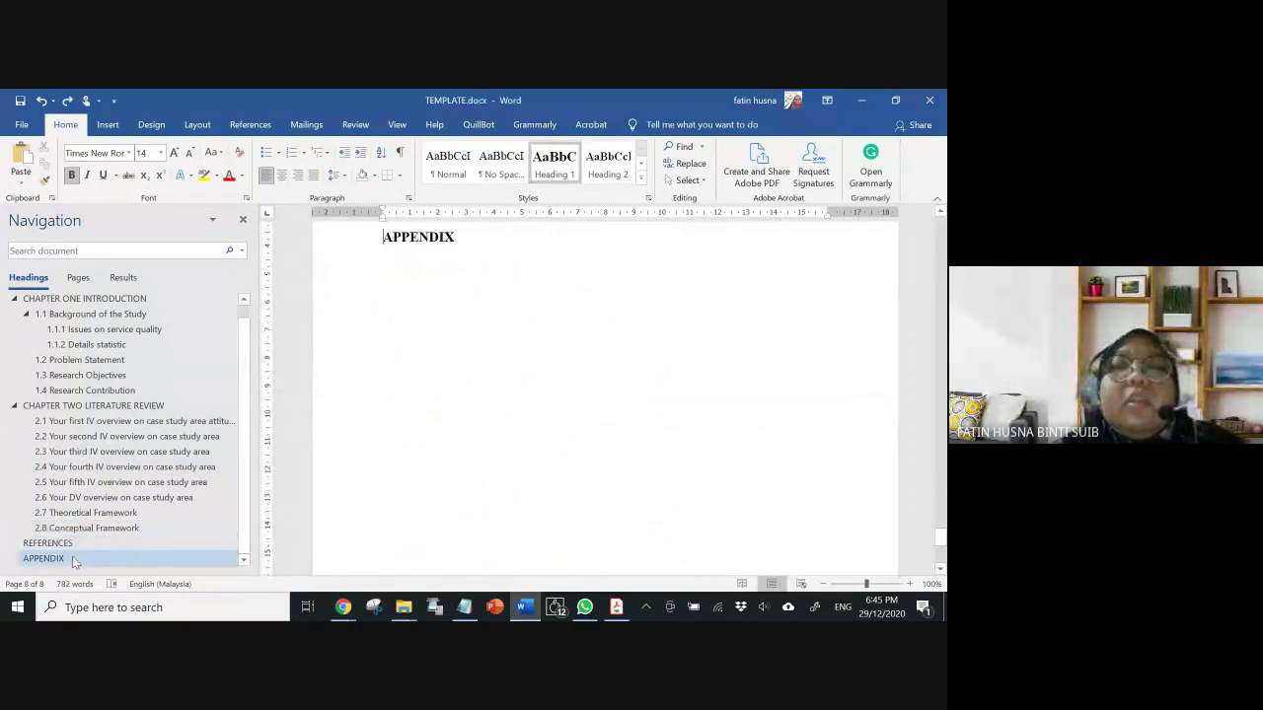
scroll(601, 452, "up", 5)
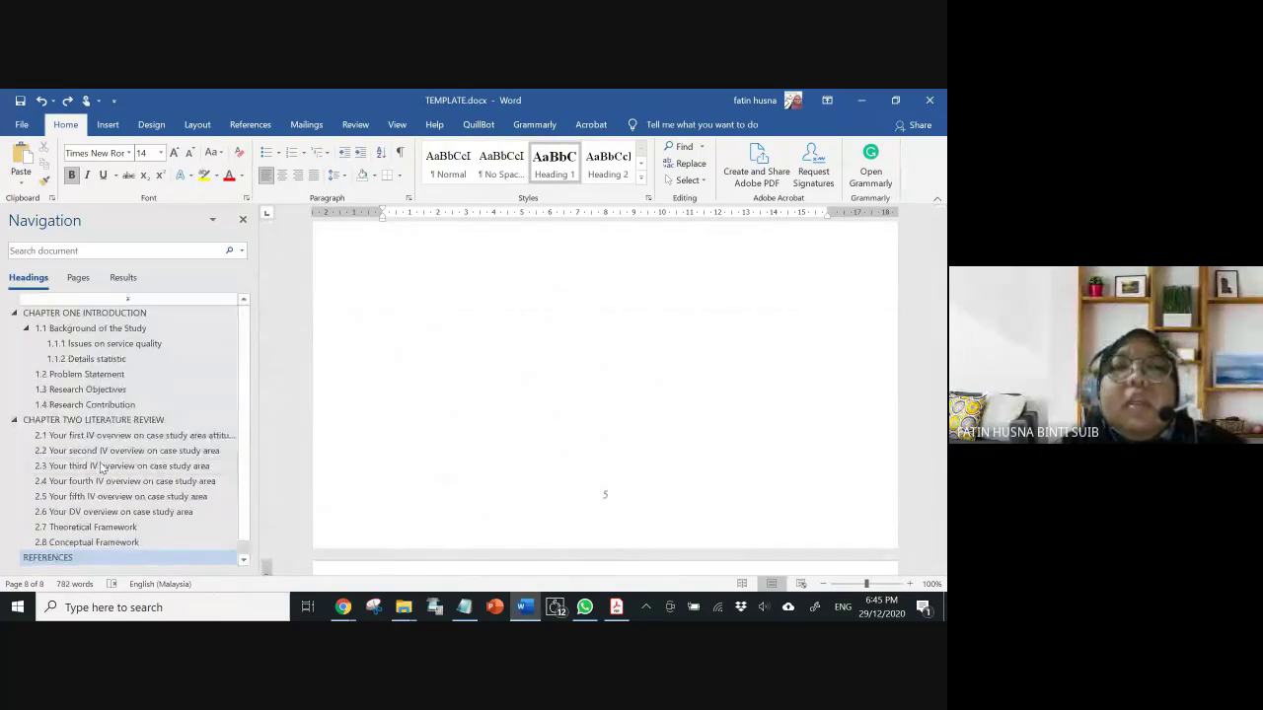
left_click(144, 372)
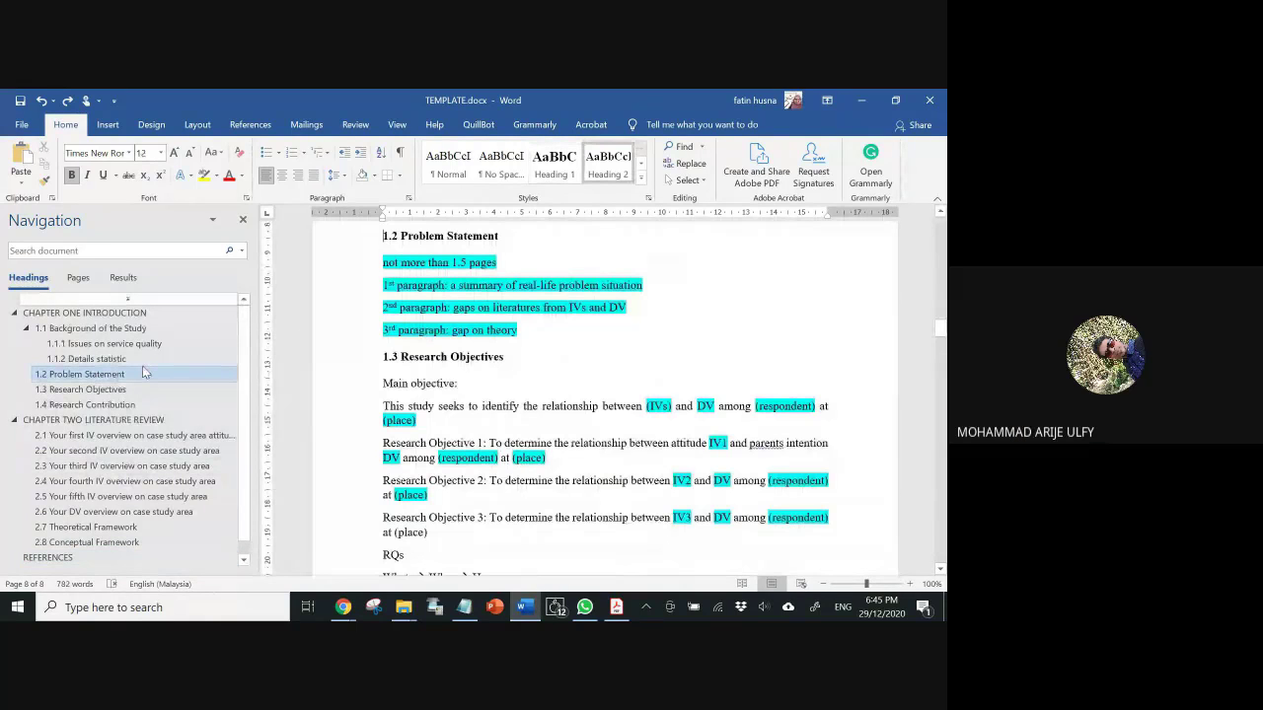
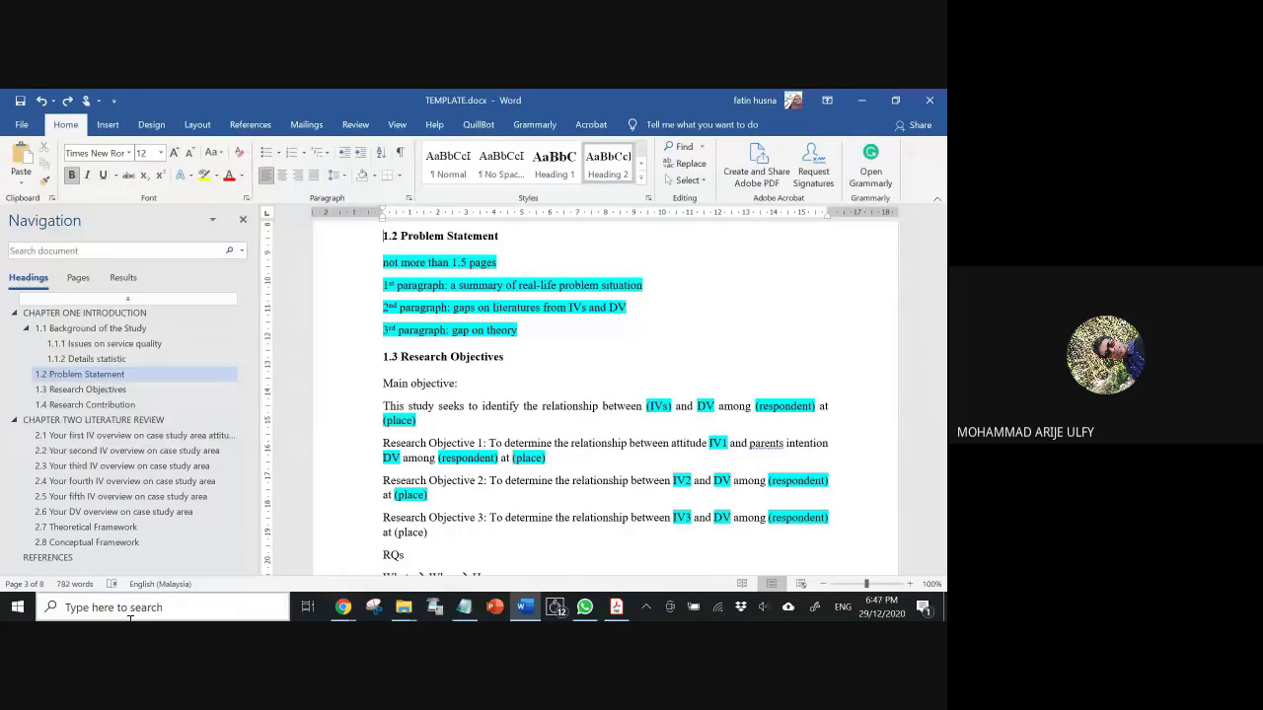
scroll(730, 457, "down", 10)
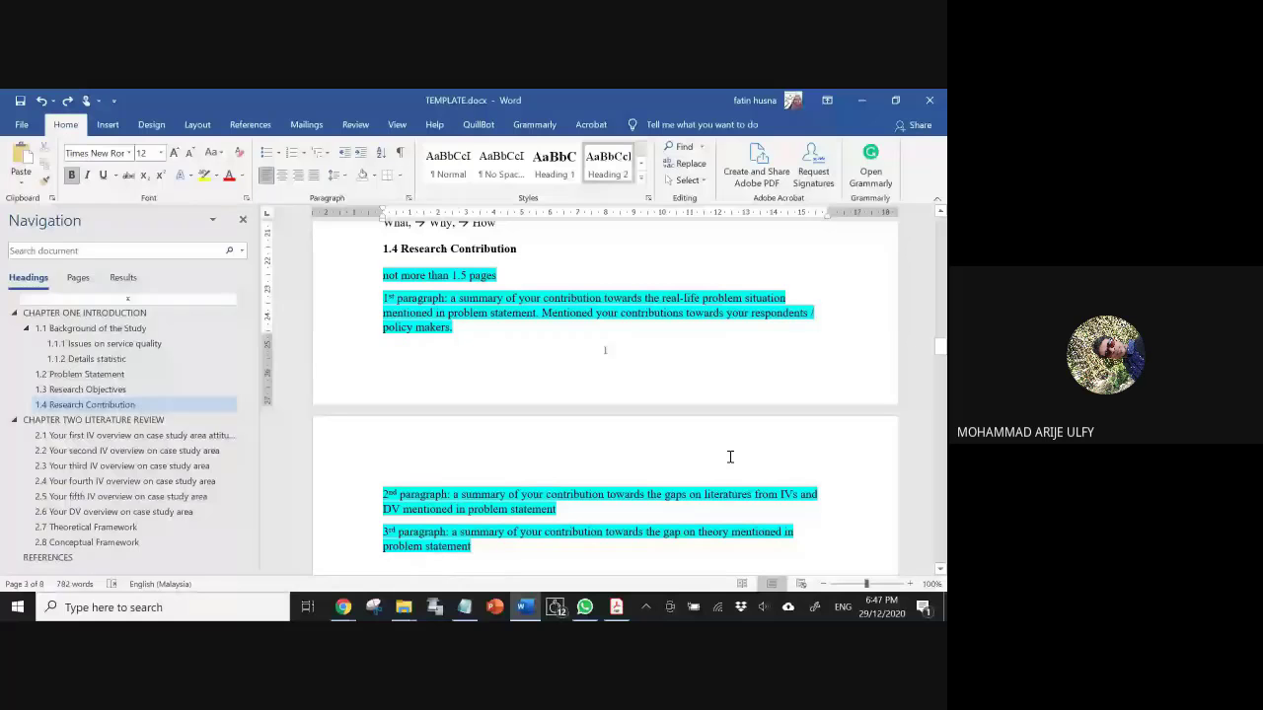
- Review the 1.4 Research Contribution paragraphs and go back through the research objectives and problem statement to 1.1 Background of the Study
scroll(731, 457, "down", 1)
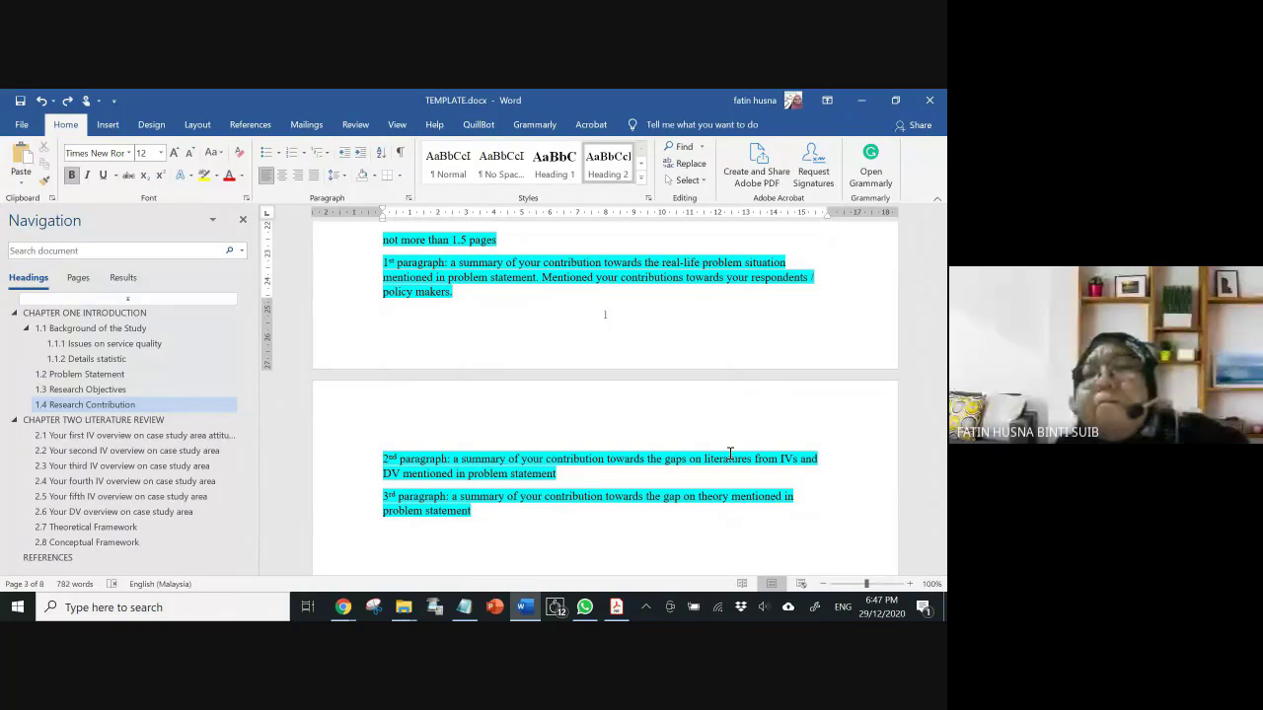
scroll(730, 453, "down", 2)
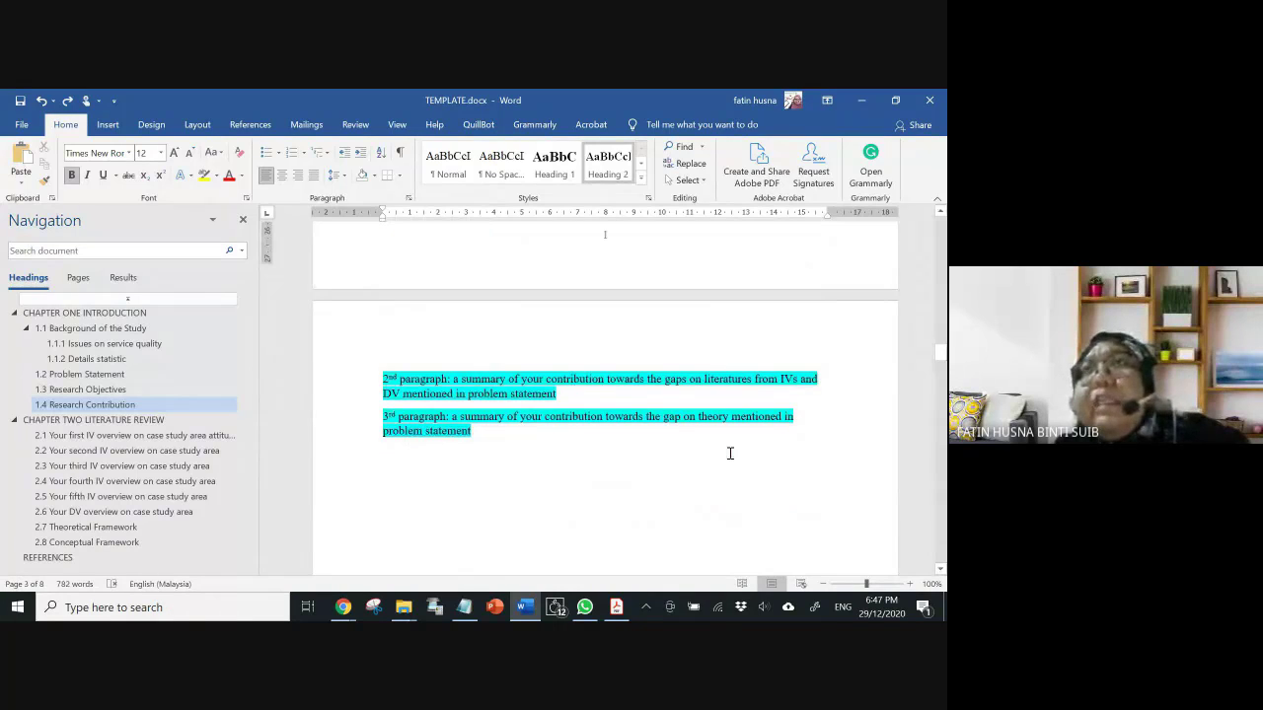
scroll(730, 453, "up", 1)
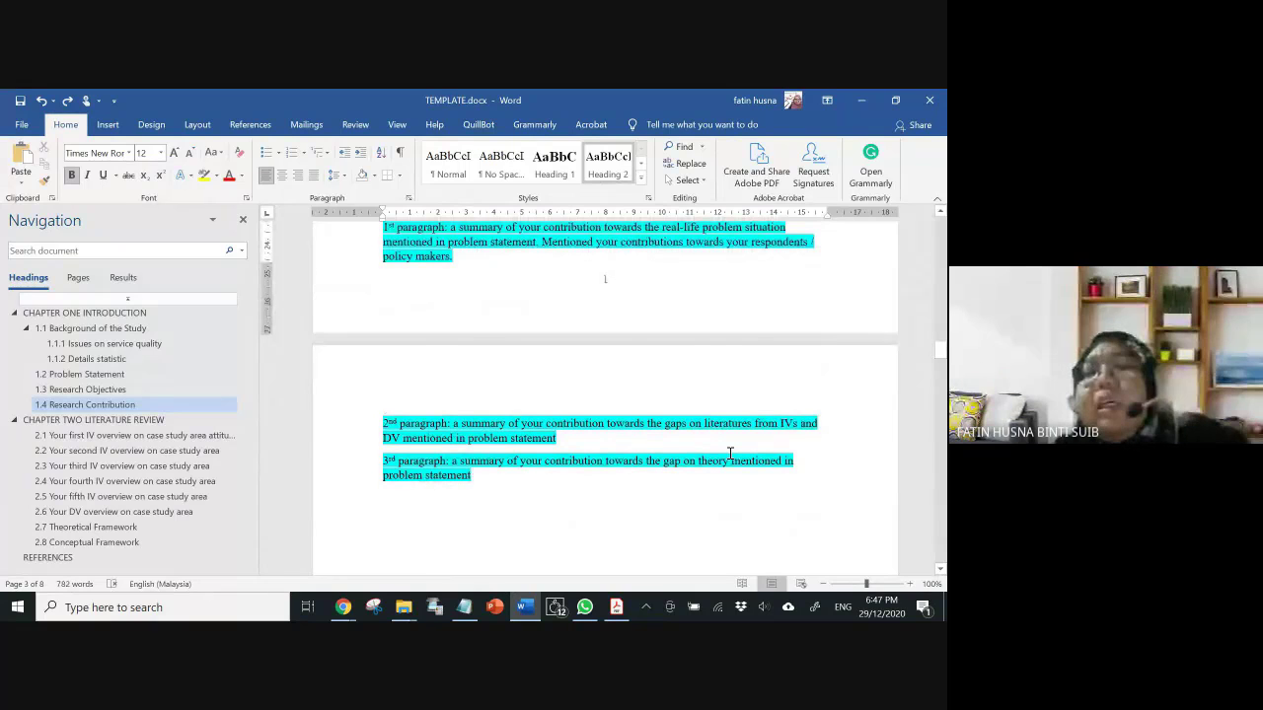
scroll(730, 453, "up", 6)
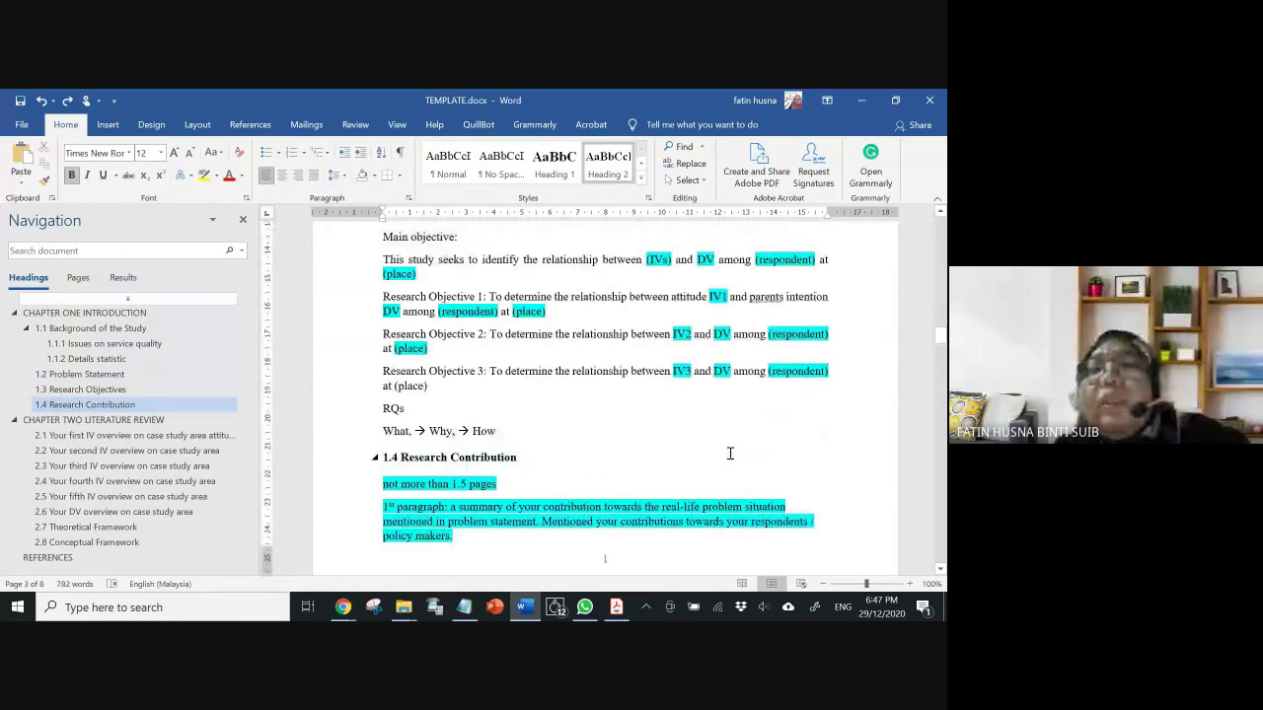
scroll(730, 453, "up", 1)
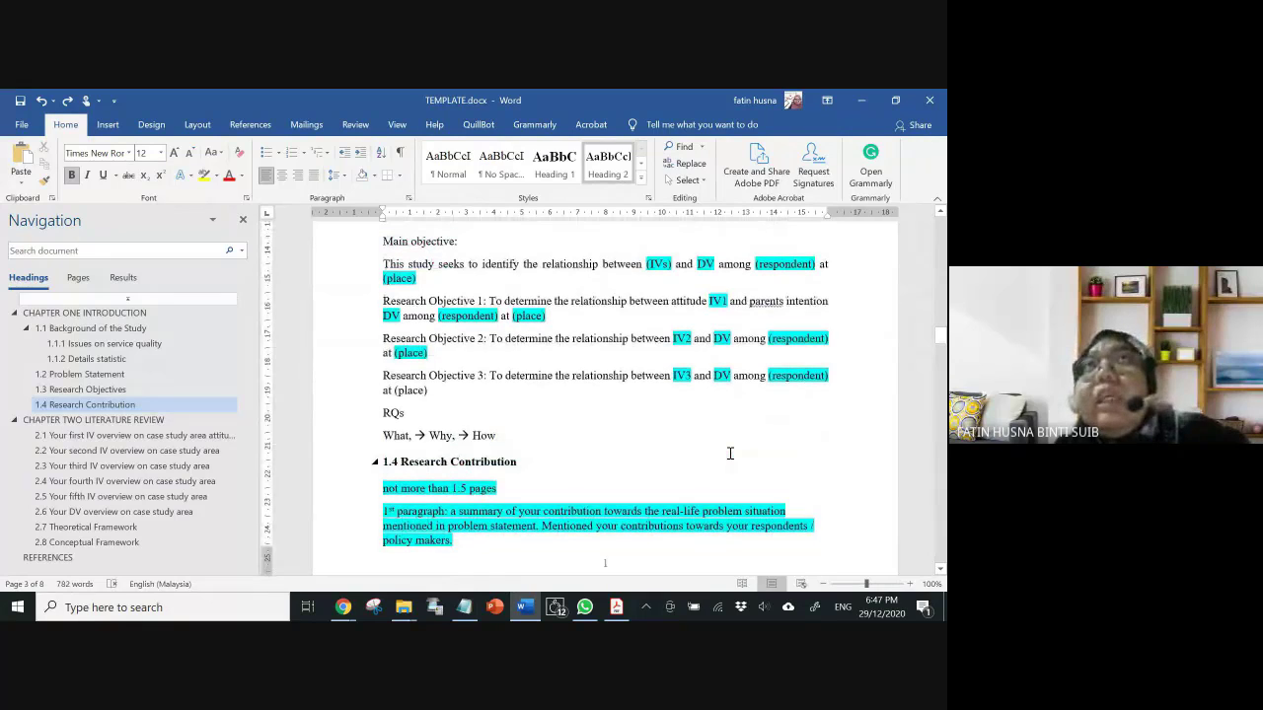
scroll(731, 453, "up", 2)
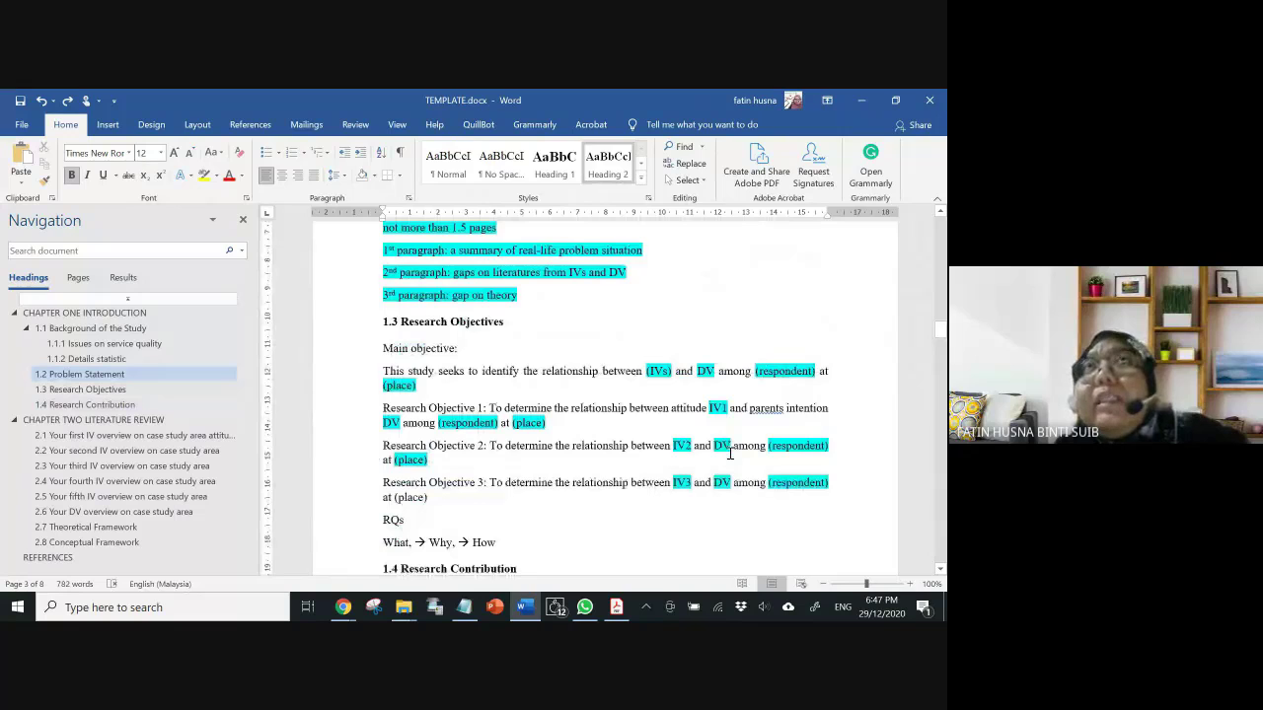
scroll(731, 453, "up", 2)
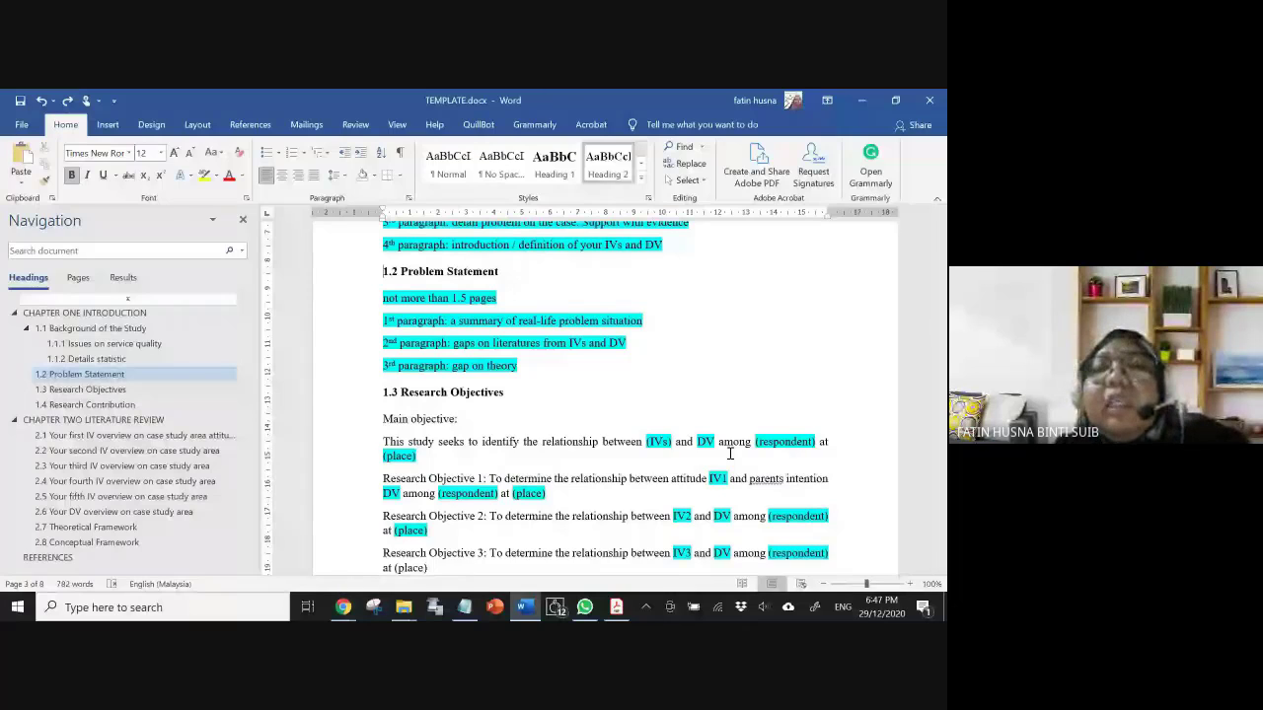
scroll(730, 453, "up", 5)
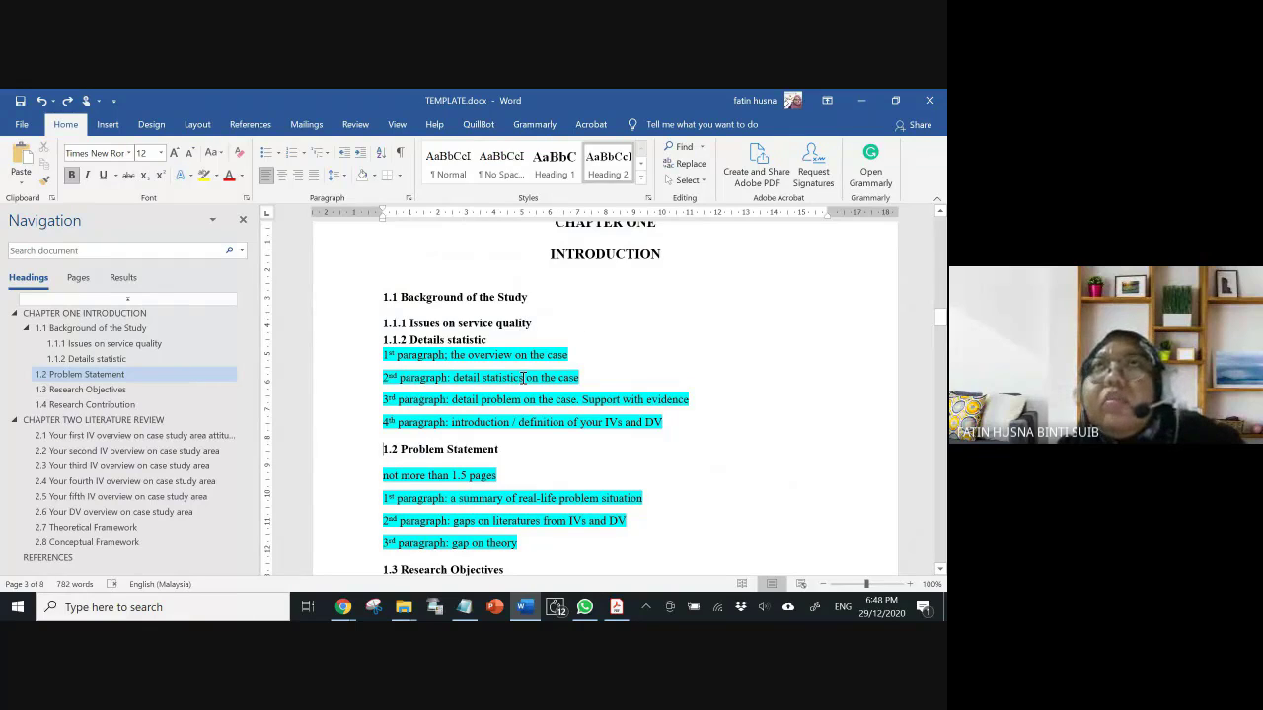
- Read down Chapter One from 1.1 Background of the Study through 1.3 Research Objectives to the 1.4 Research Contribution guidance
scroll(523, 378, "down", 1)
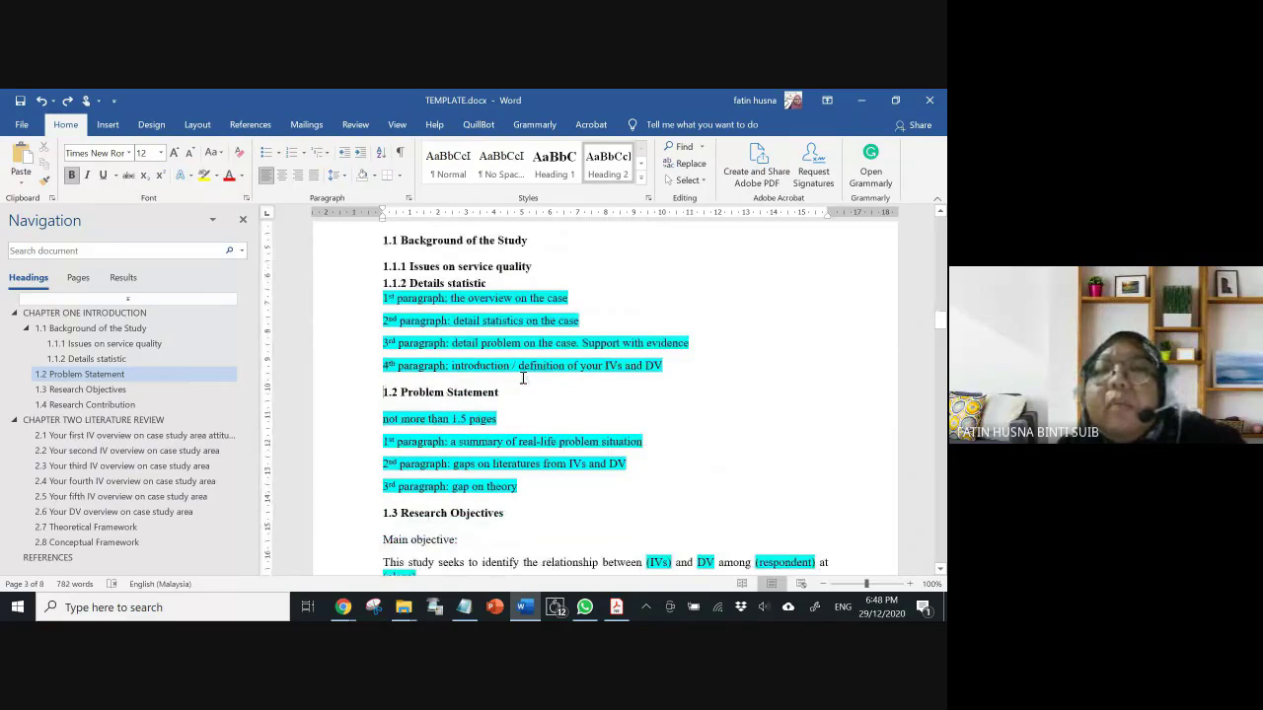
scroll(523, 378, "down", 2)
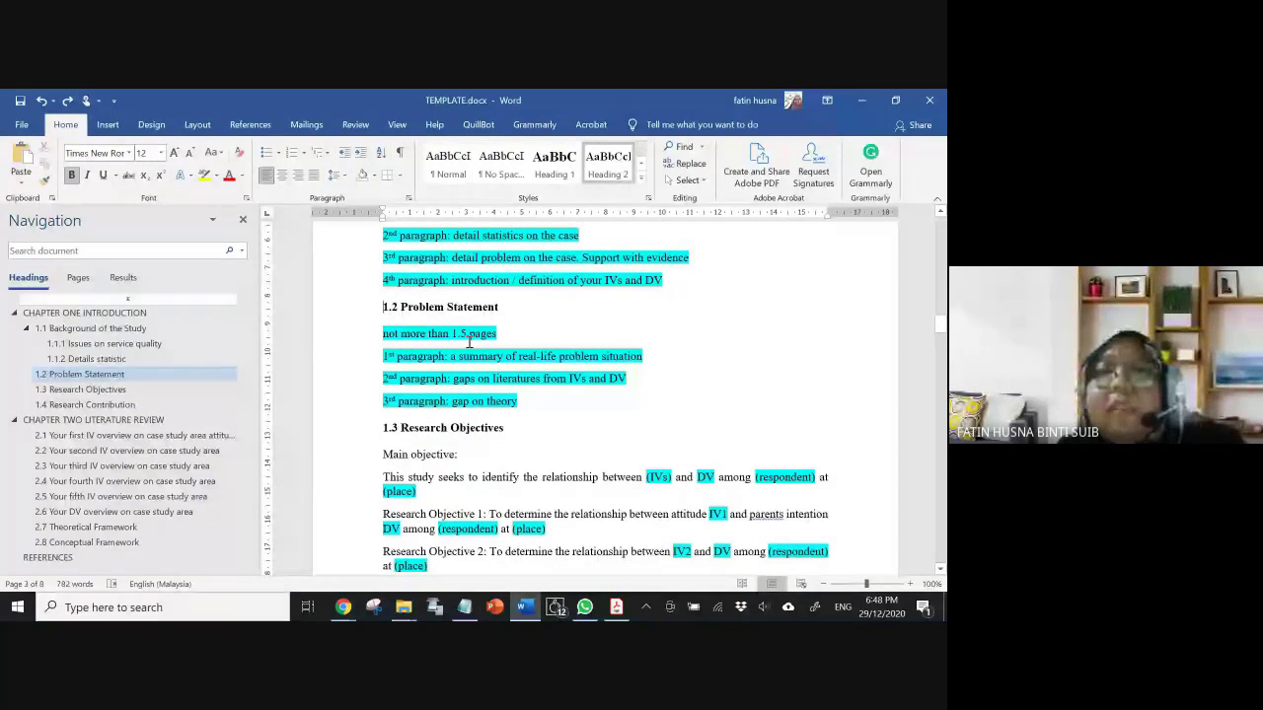
scroll(473, 325, "down", 3)
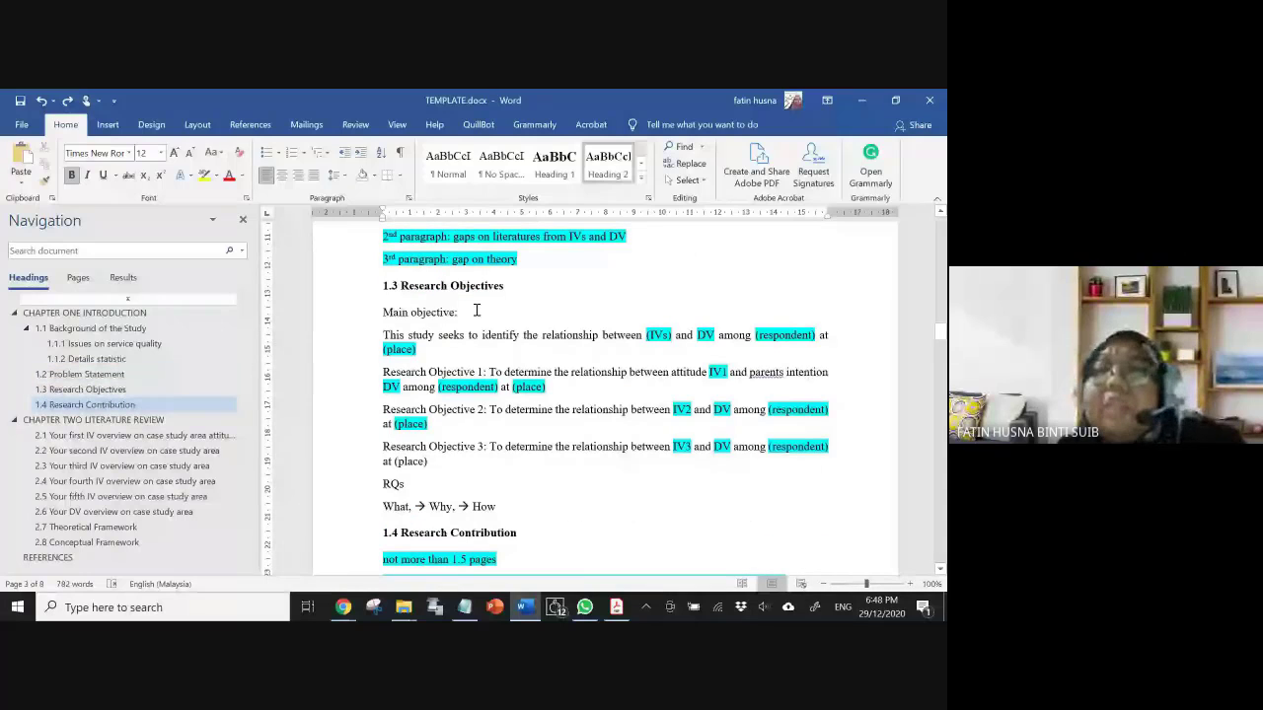
scroll(475, 310, "down", 4)
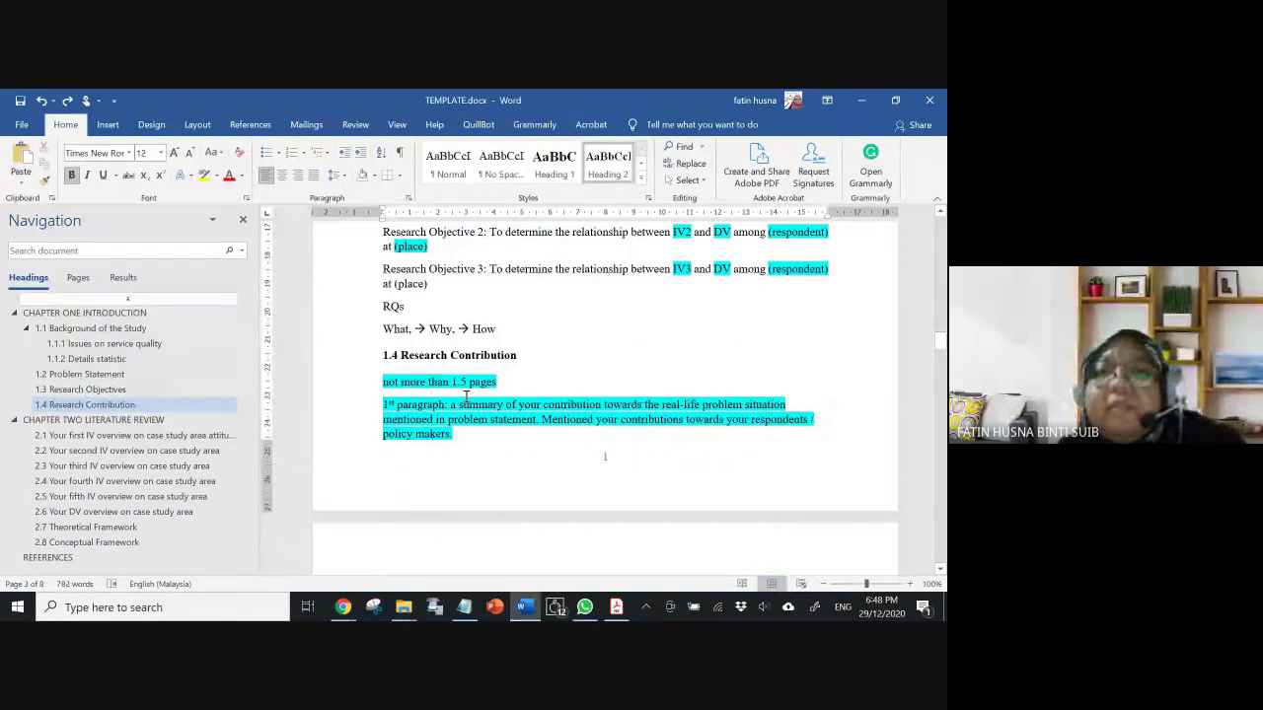
scroll(466, 396, "down", 2)
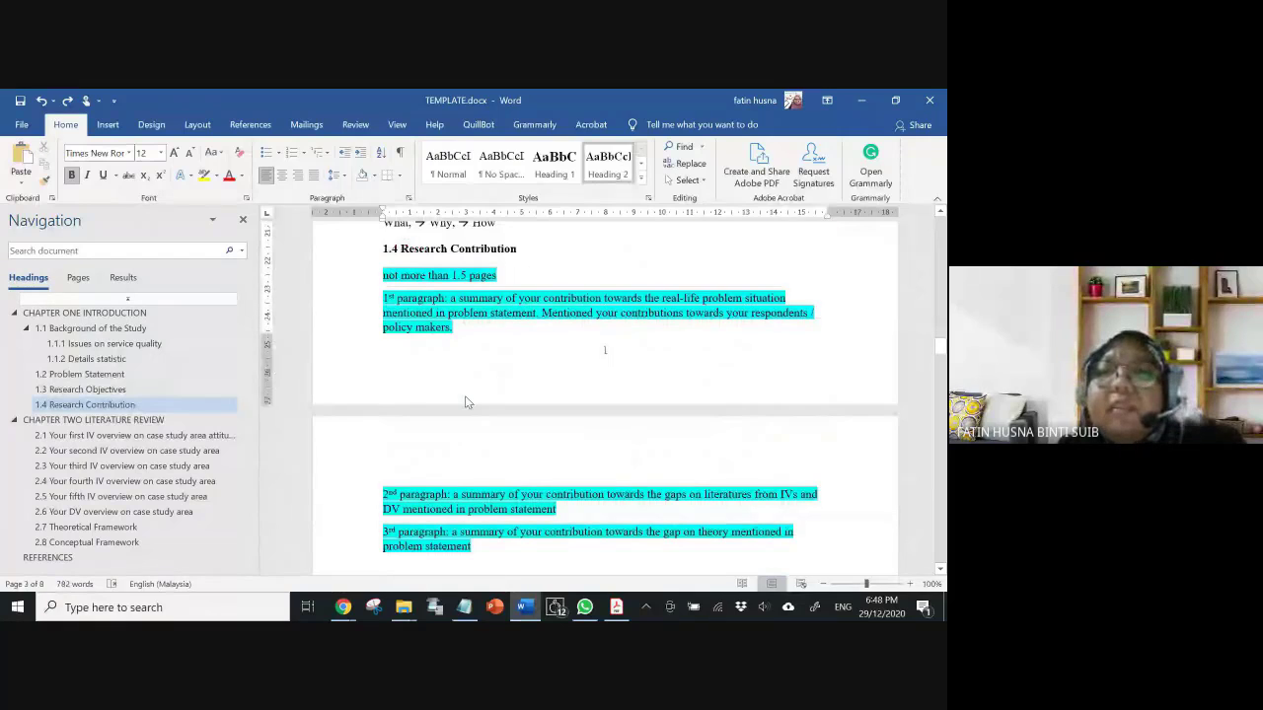
scroll(466, 398, "up", 1)
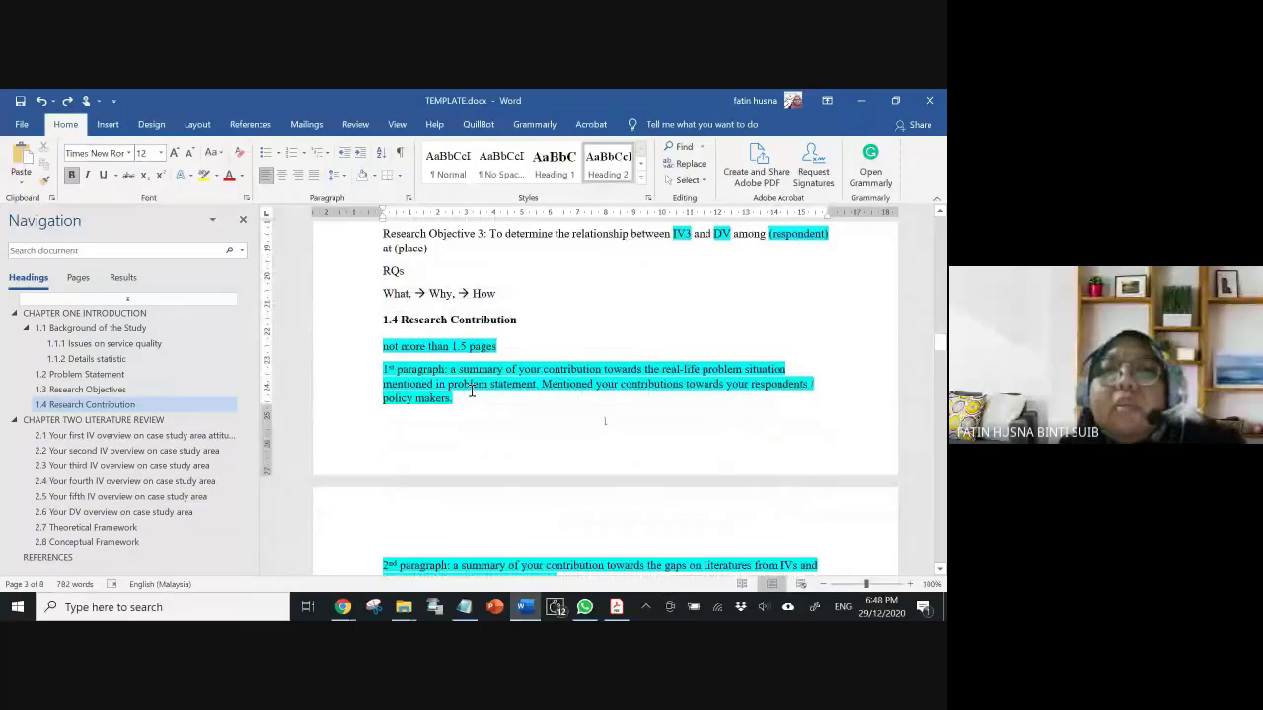
- Go to Chapter Two Literature Review and examine the paragraph guidance for the first, second and third IV overviews
key("Page_Down")
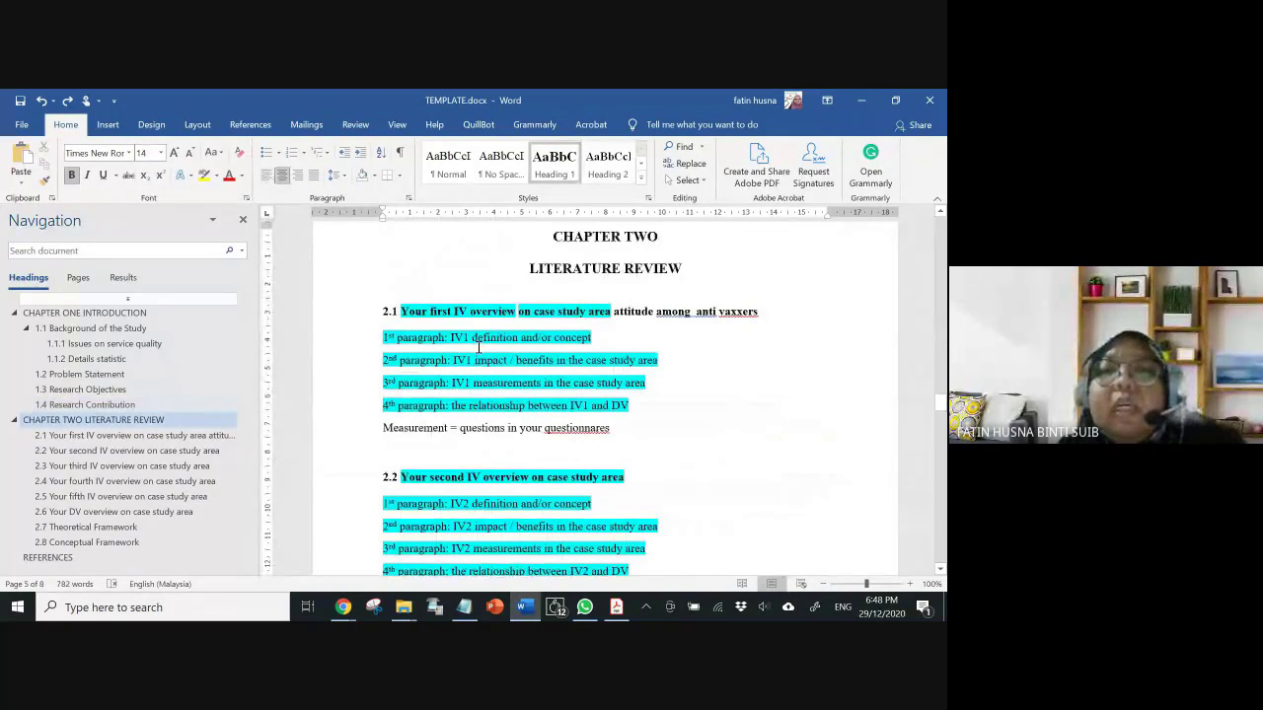
scroll(488, 360, "down", 2)
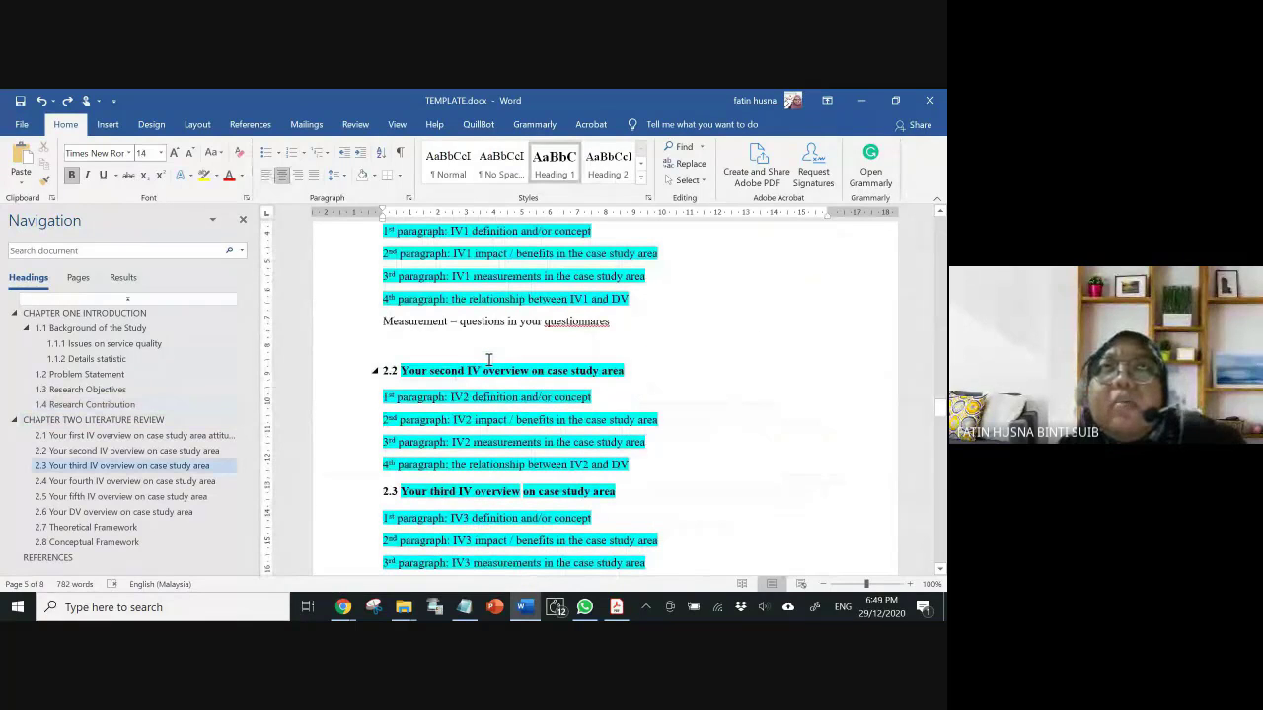
scroll(488, 360, "down", 3)
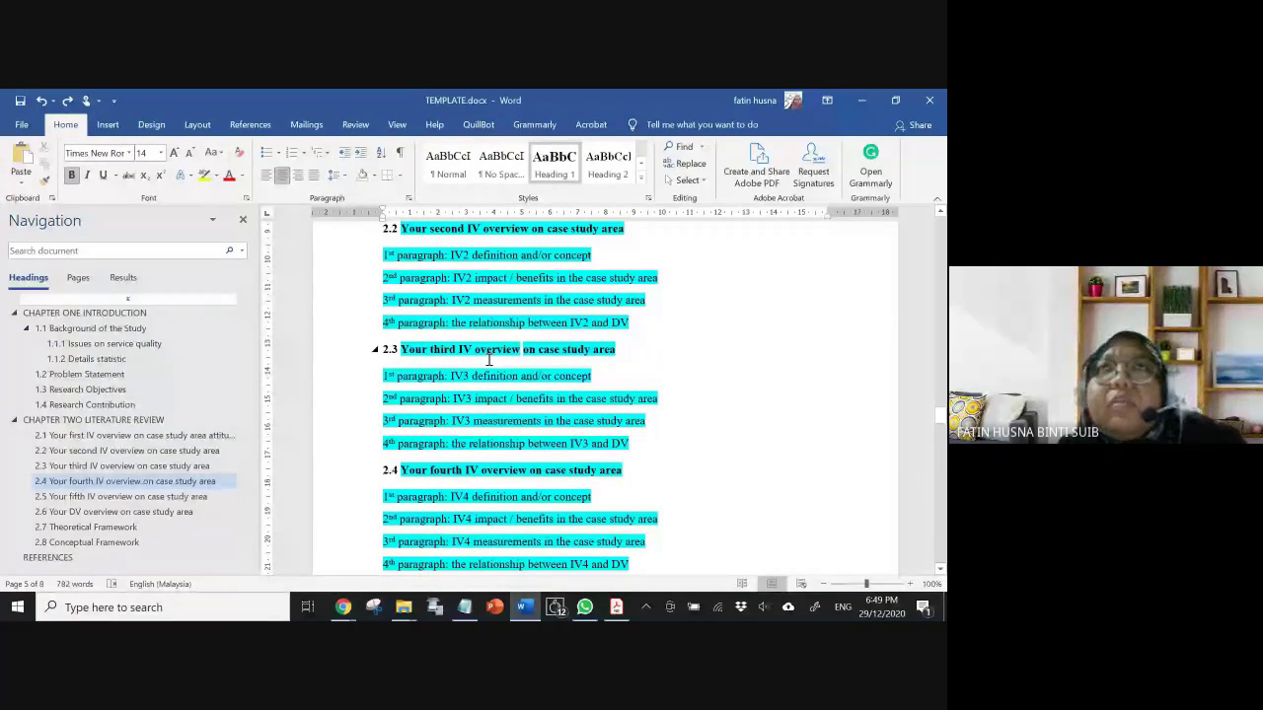
scroll(488, 360, "up", 2)
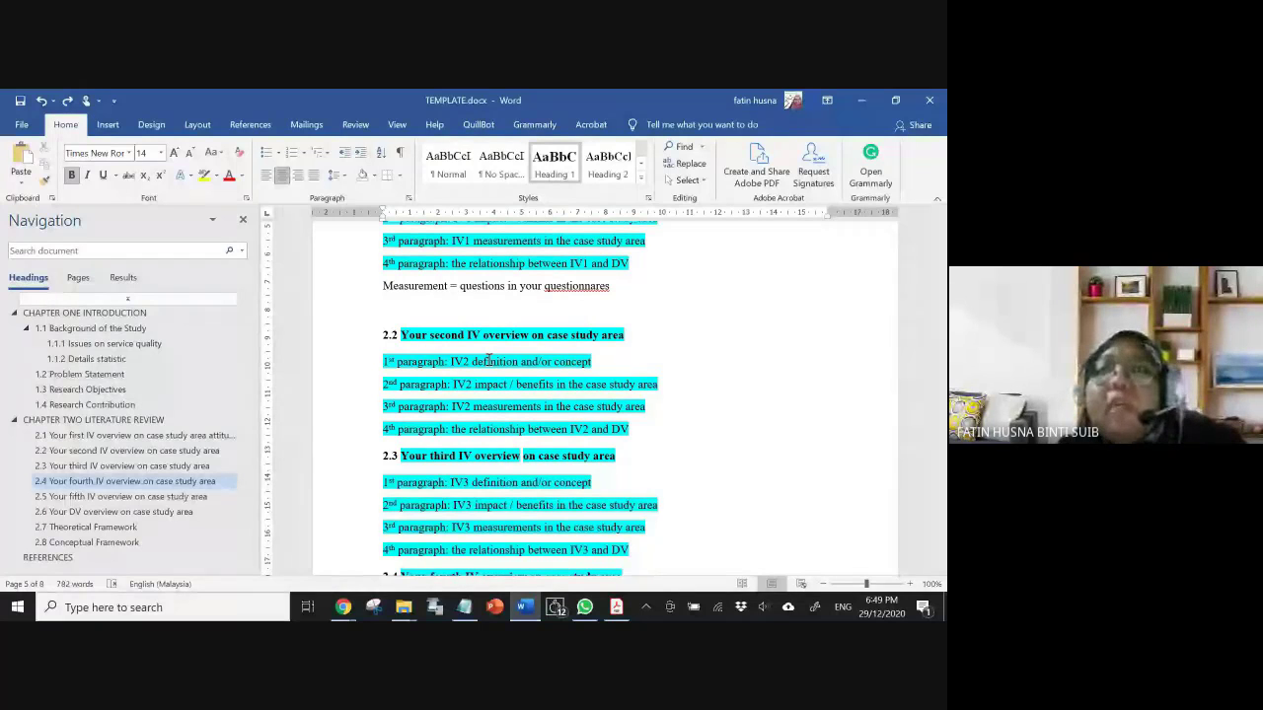
scroll(533, 370, "up", 1)
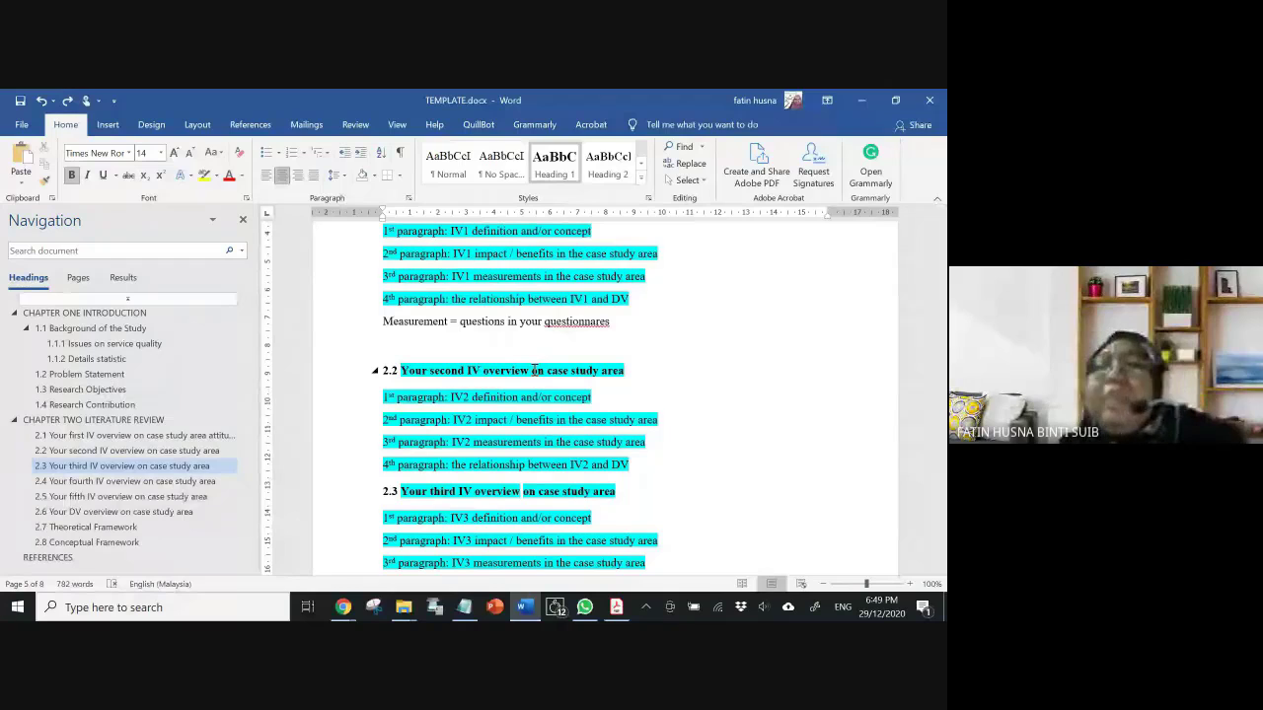
- Review the remaining Chapter Two sections from the fourth IV overview to the 2.8 Conceptual Framework diagram
scroll(583, 432, "down", 5)
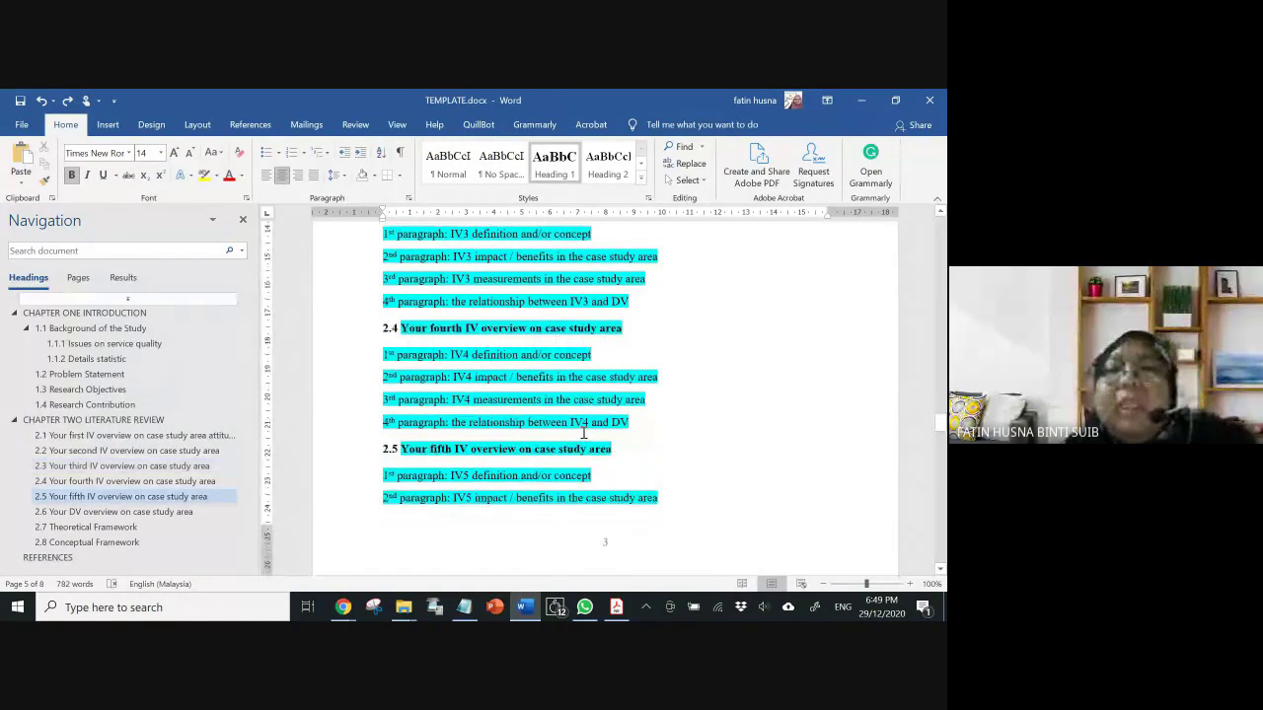
scroll(583, 432, "down", 7)
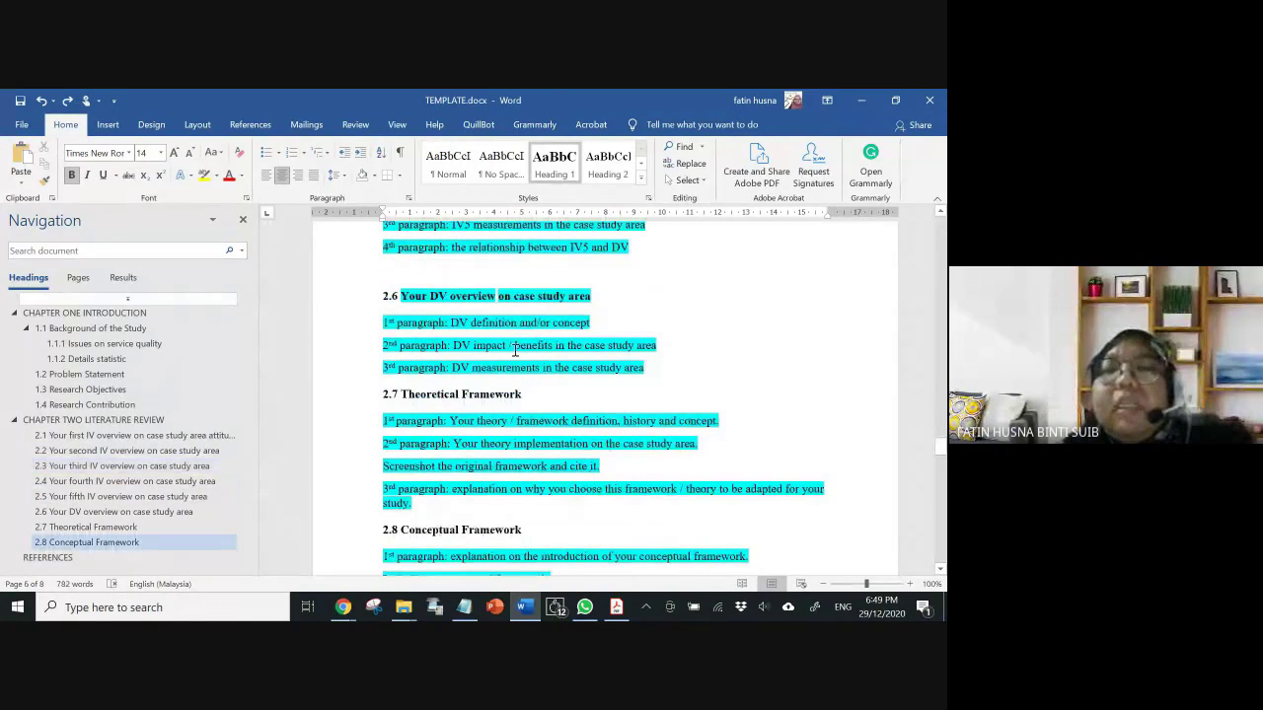
scroll(579, 425, "down", 2)
scroll(487, 361, "down", 2)
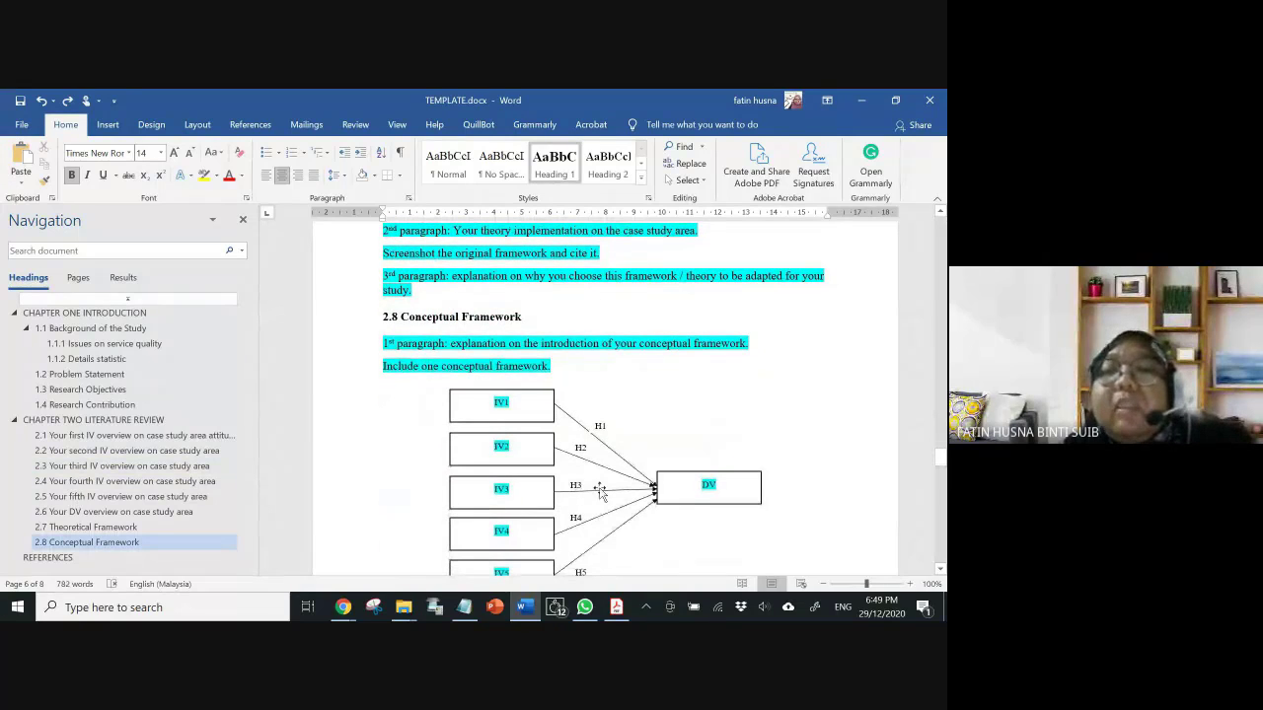
scroll(582, 484, "down", 3)
scroll(520, 399, "up", 2)
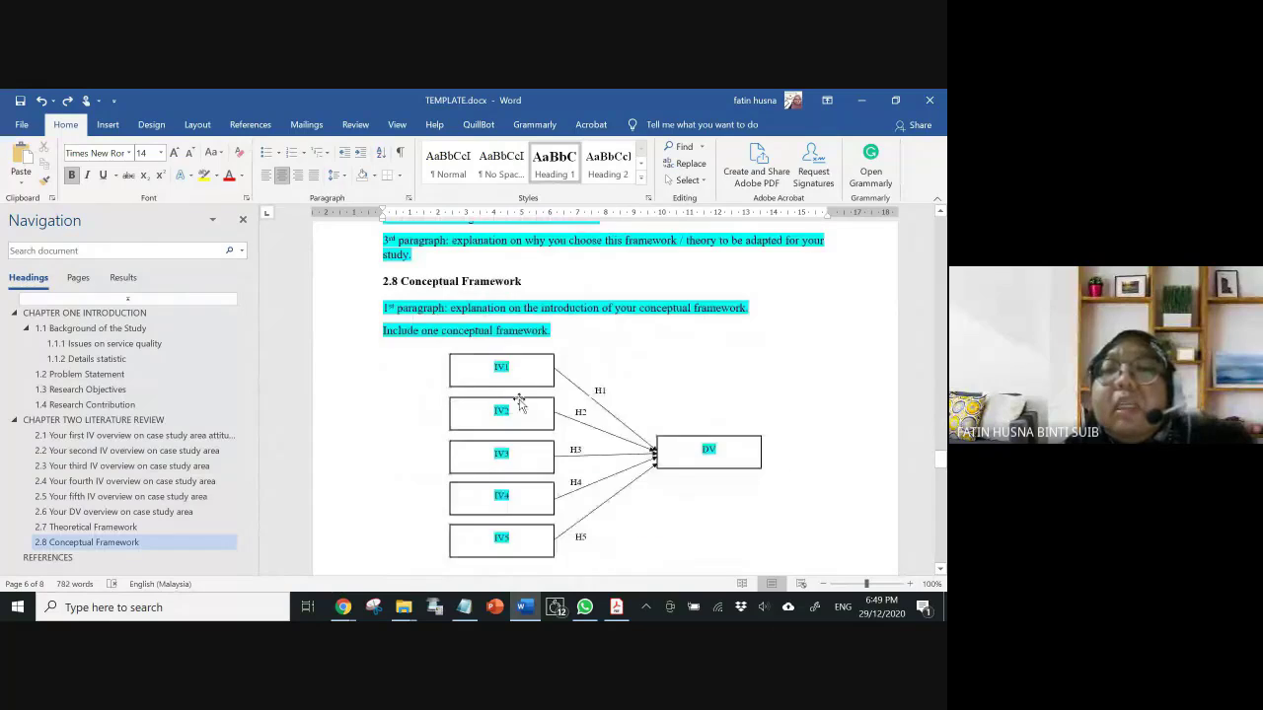
- Check the REFERENCES citation guidance and the hypotheses listed under the conceptual framework diagram
scroll(520, 400, "down", 10)
scroll(520, 400, "down", 3)
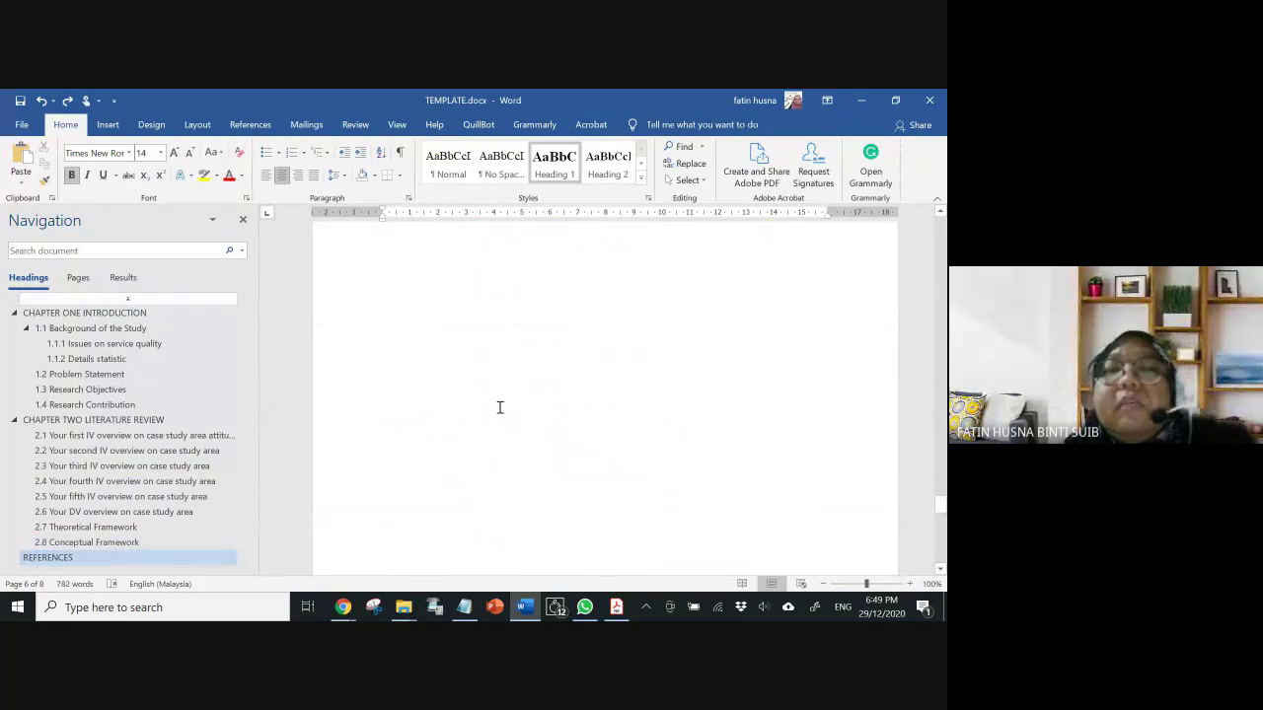
scroll(620, 451, "up", 2)
scroll(621, 451, "up", 3)
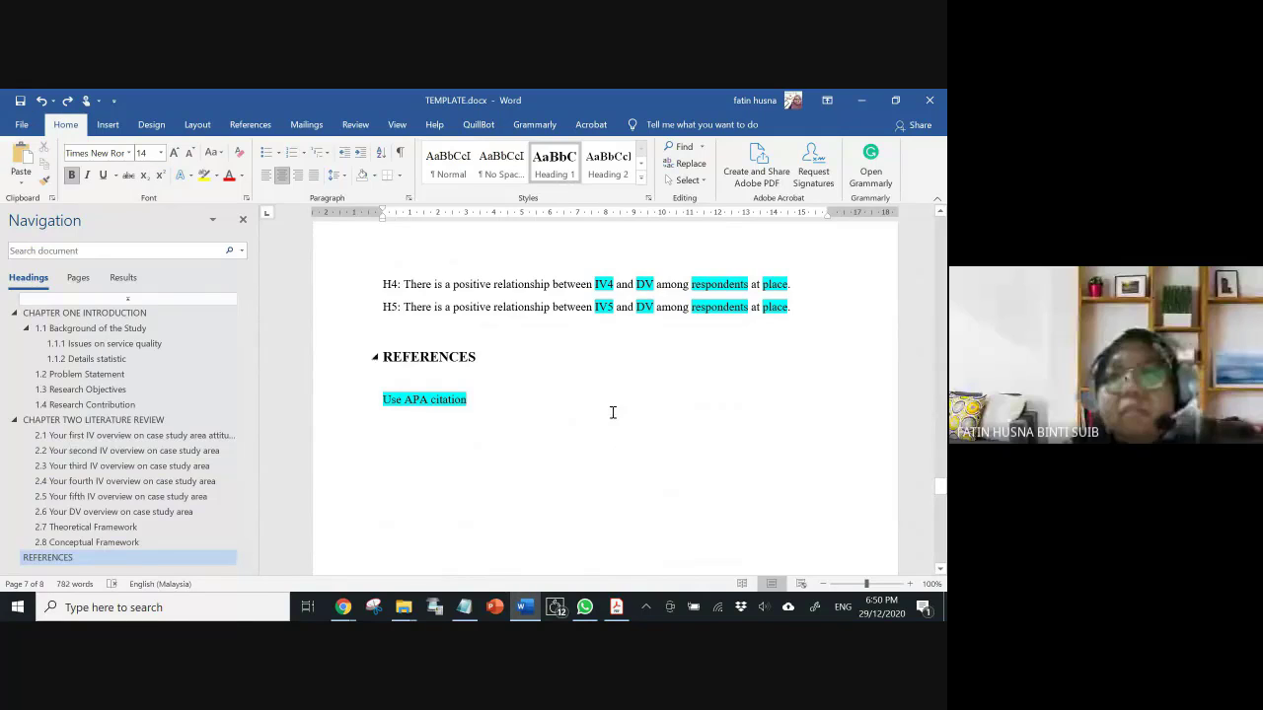
scroll(565, 424, "up", 1)
scroll(565, 424, "up", 5)
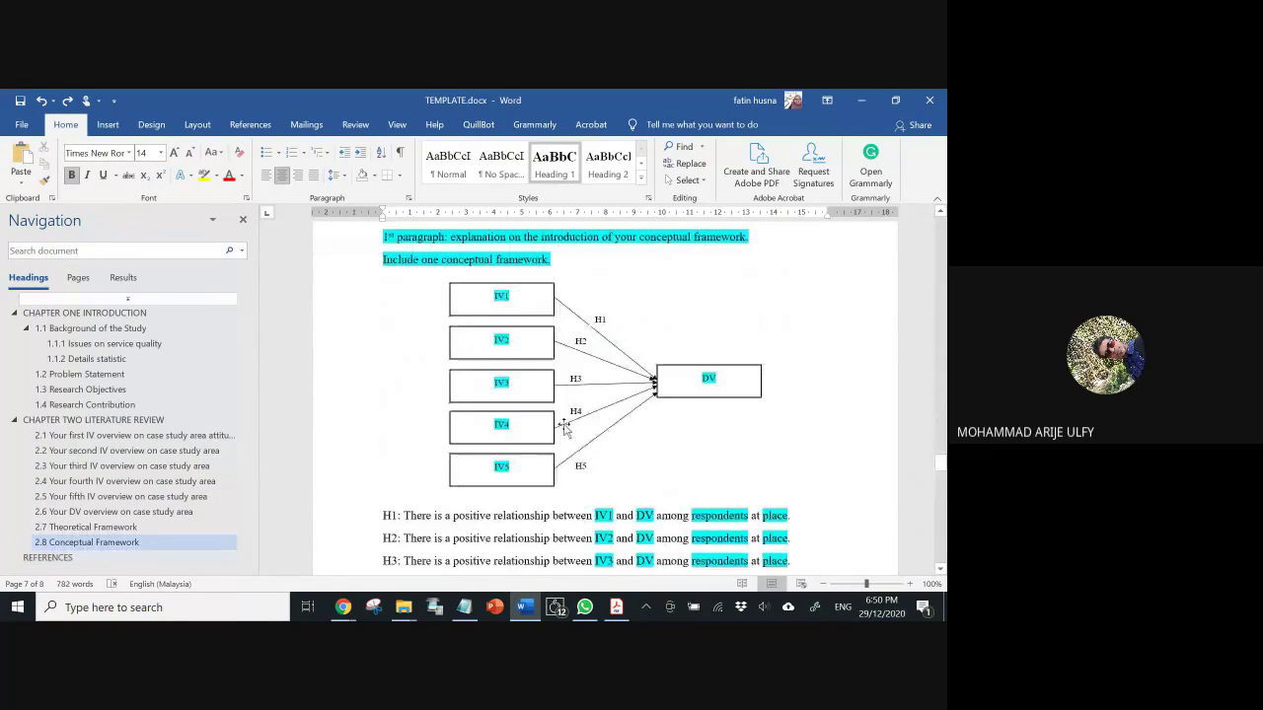
- Go back through Chapter Two to its start and re-examine the 2.1 to 2.3 IV overview guidance
scroll(566, 424, "up", 10)
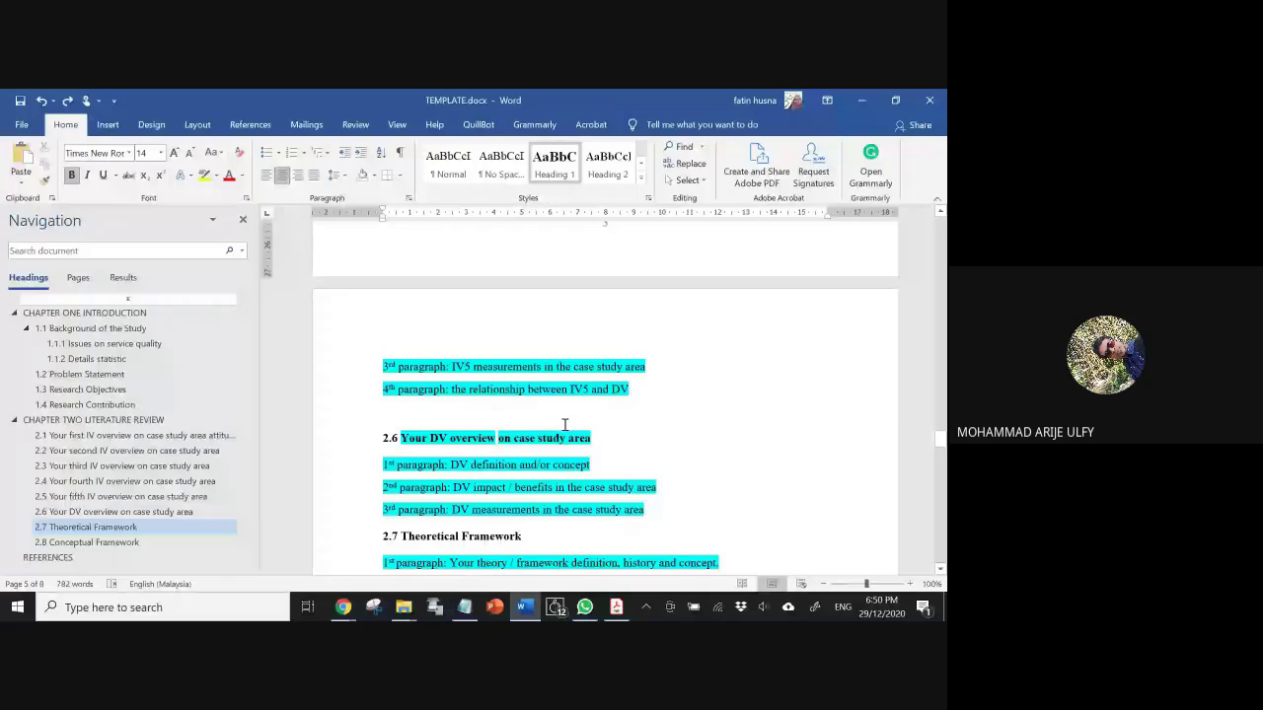
scroll(496, 407, "up", 5)
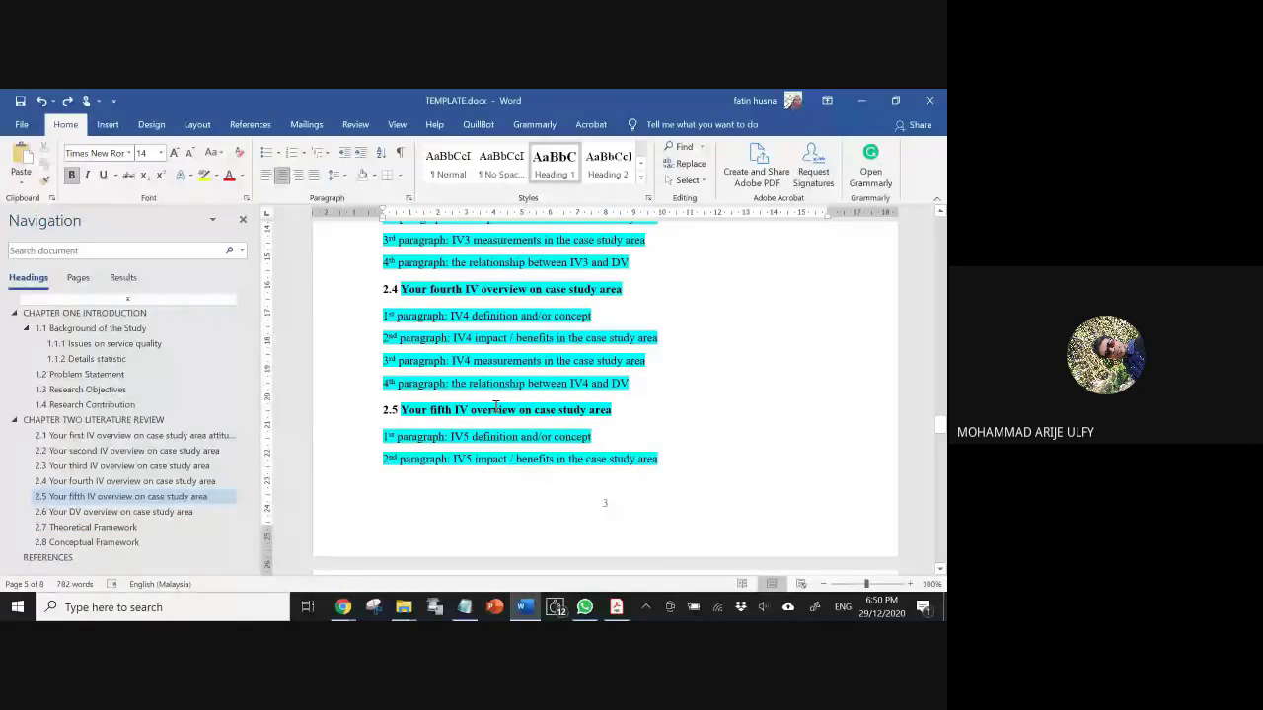
scroll(496, 407, "up", 6)
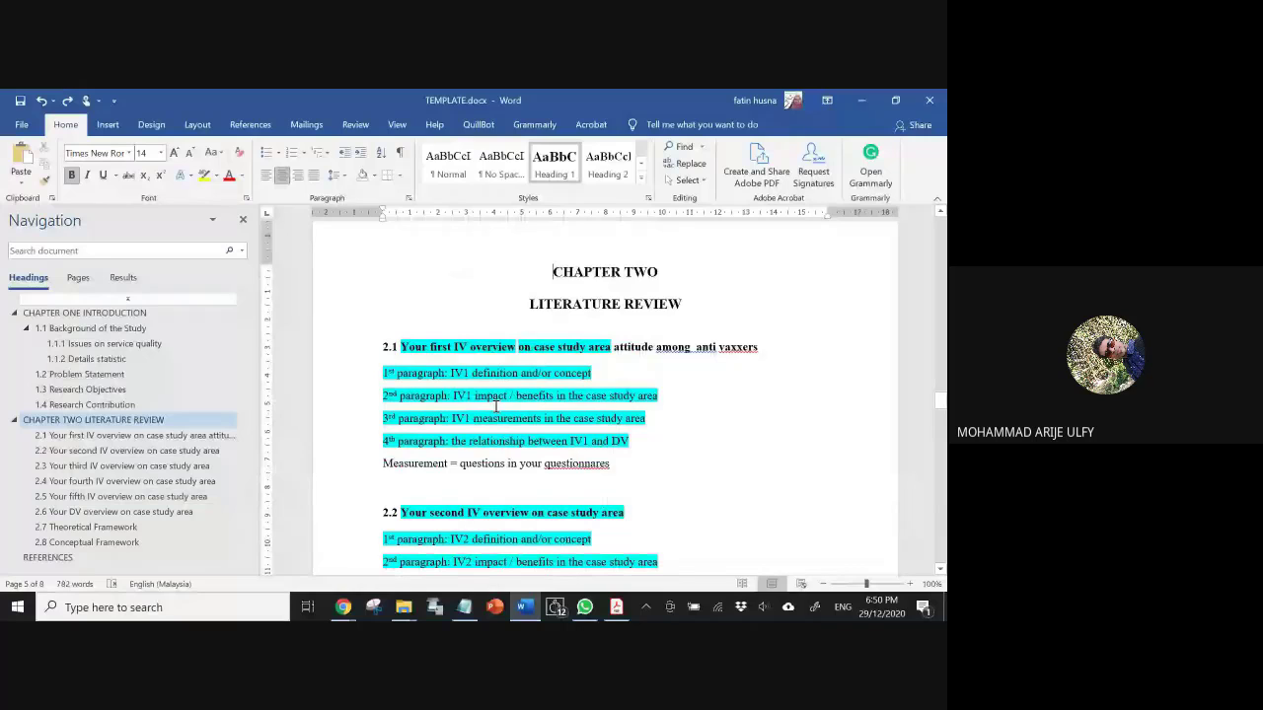
scroll(497, 407, "down", 3)
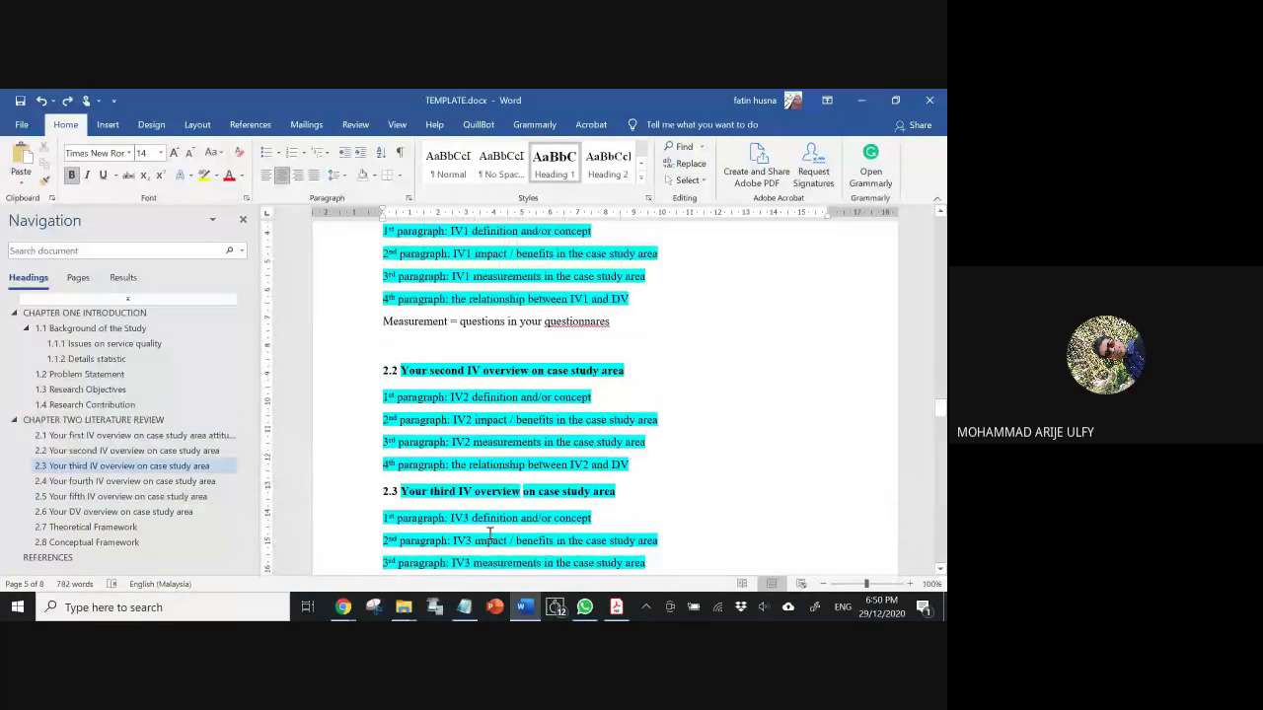
- Switch to the sample draft thesis PDF and review its Chapter One pages and the hypothesis sections 2.6.2 to 2.7
left_click(528, 609)
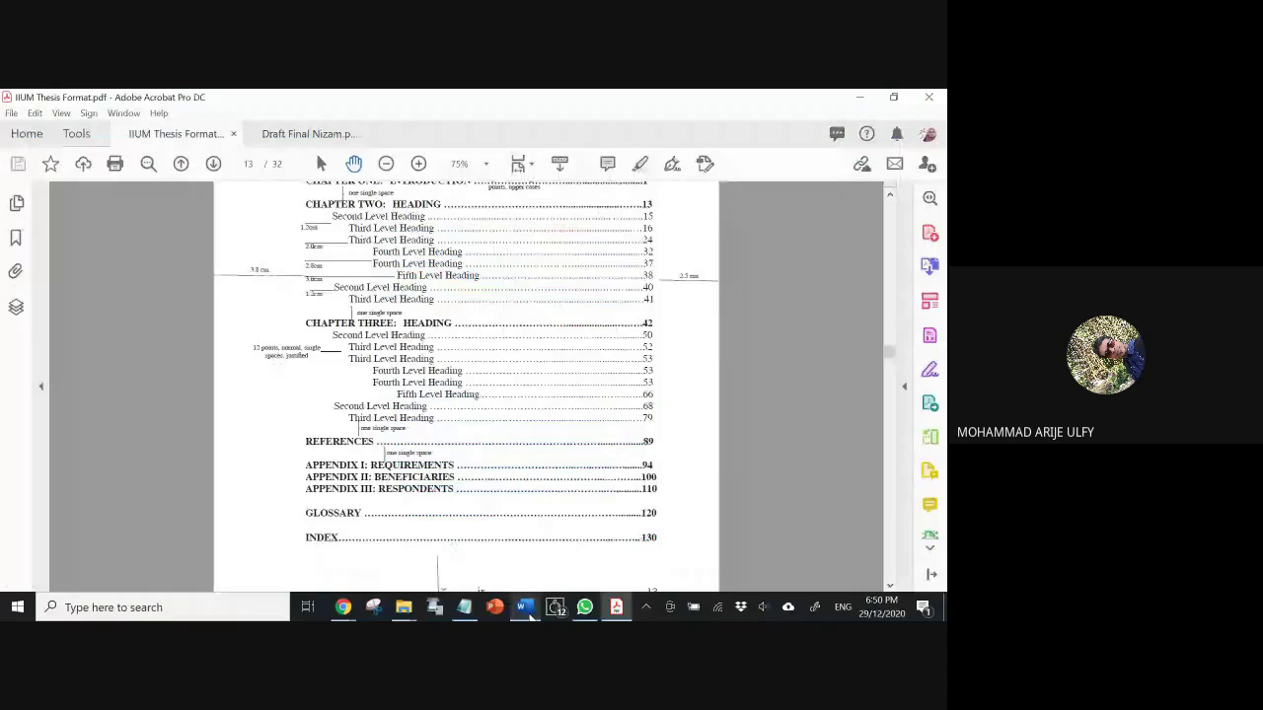
key("ctrl+Tab")
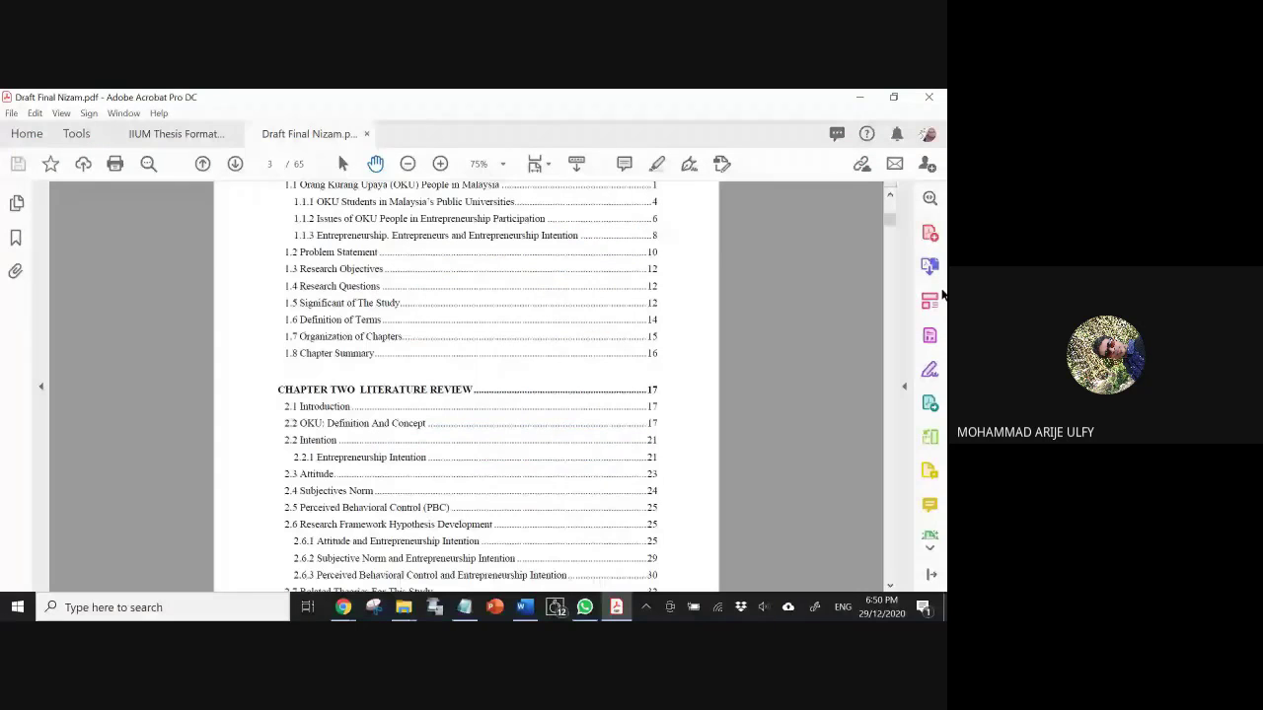
scroll(648, 324, "down", 20)
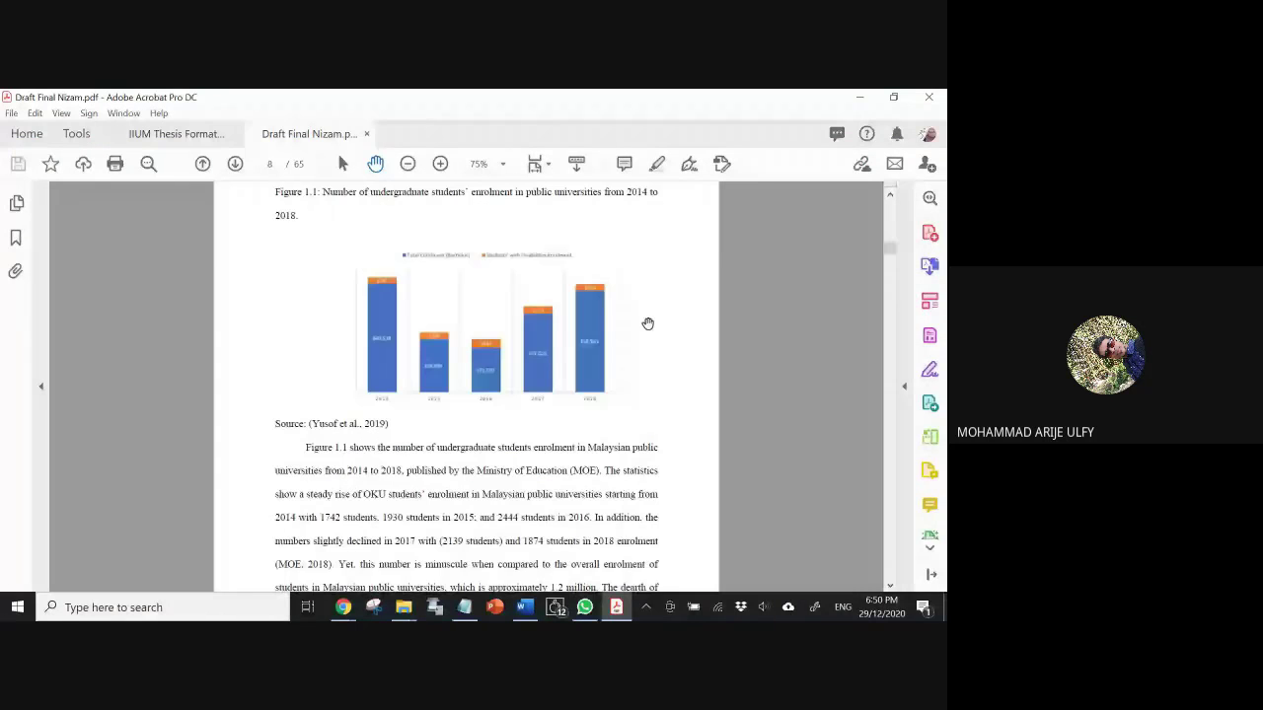
scroll(647, 324, "up", 5)
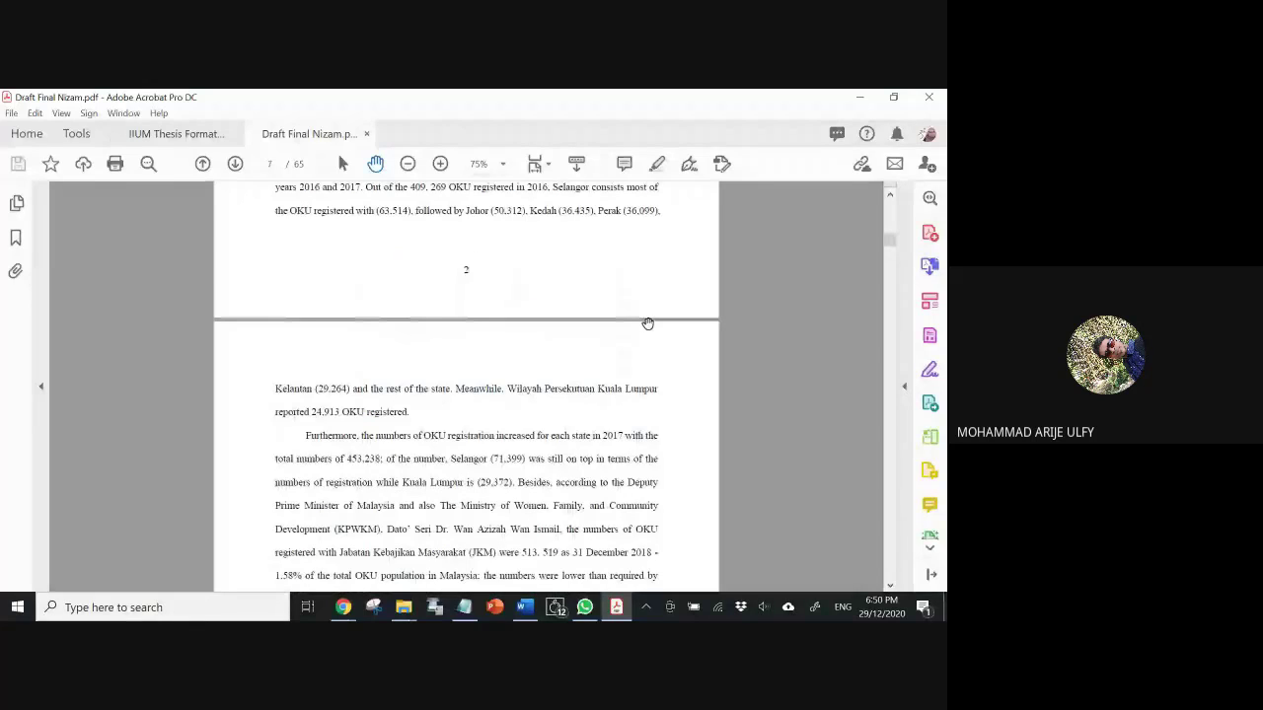
left_click_drag(889, 240, 896, 385)
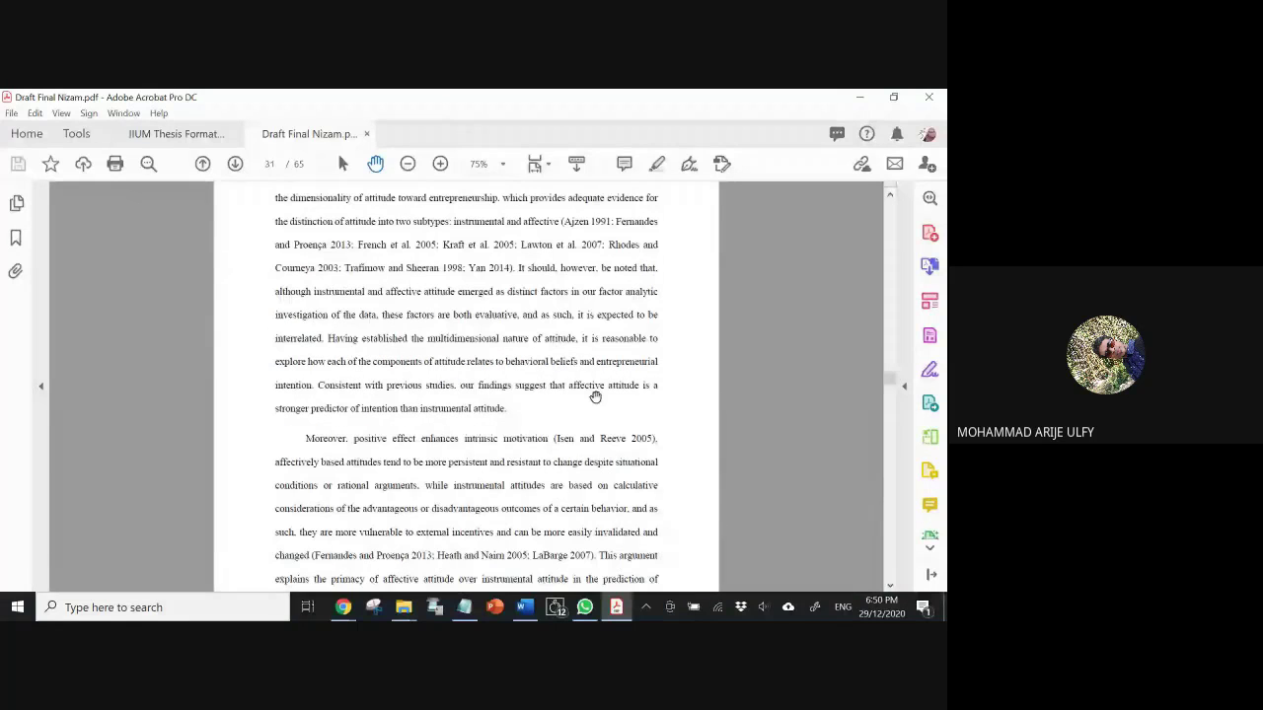
scroll(595, 397, "down", 10)
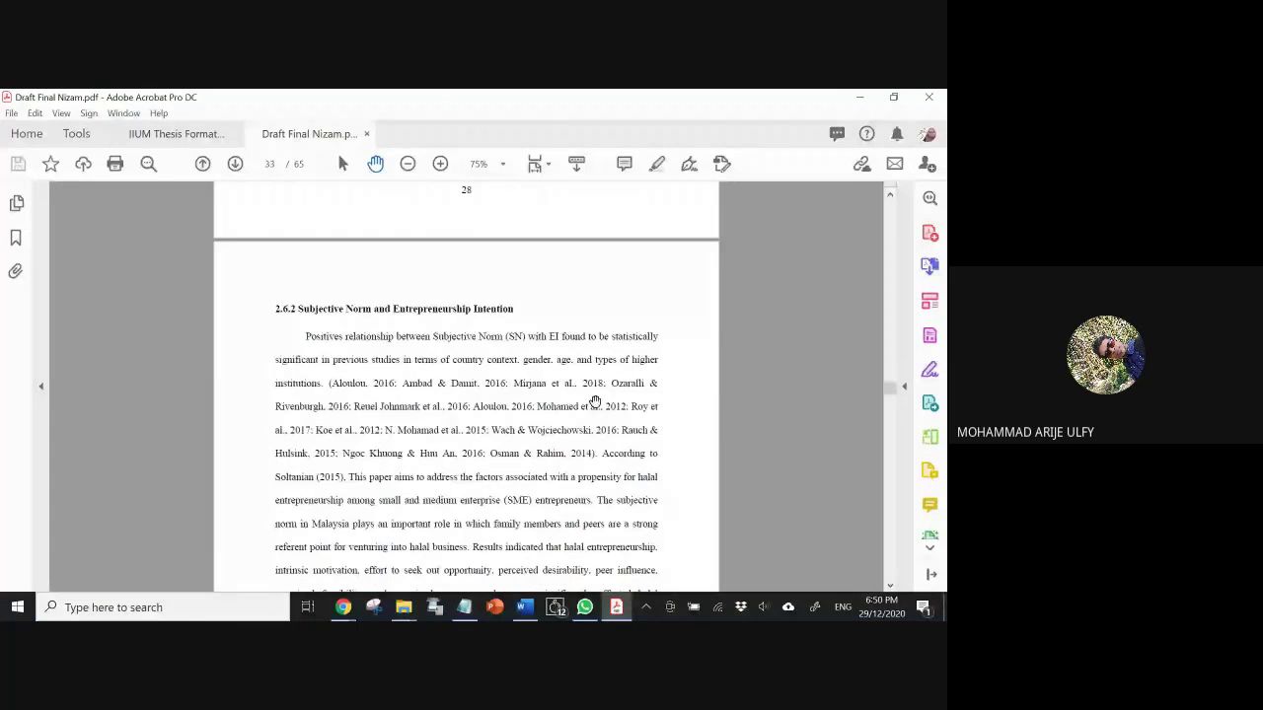
scroll(595, 401, "down", 10)
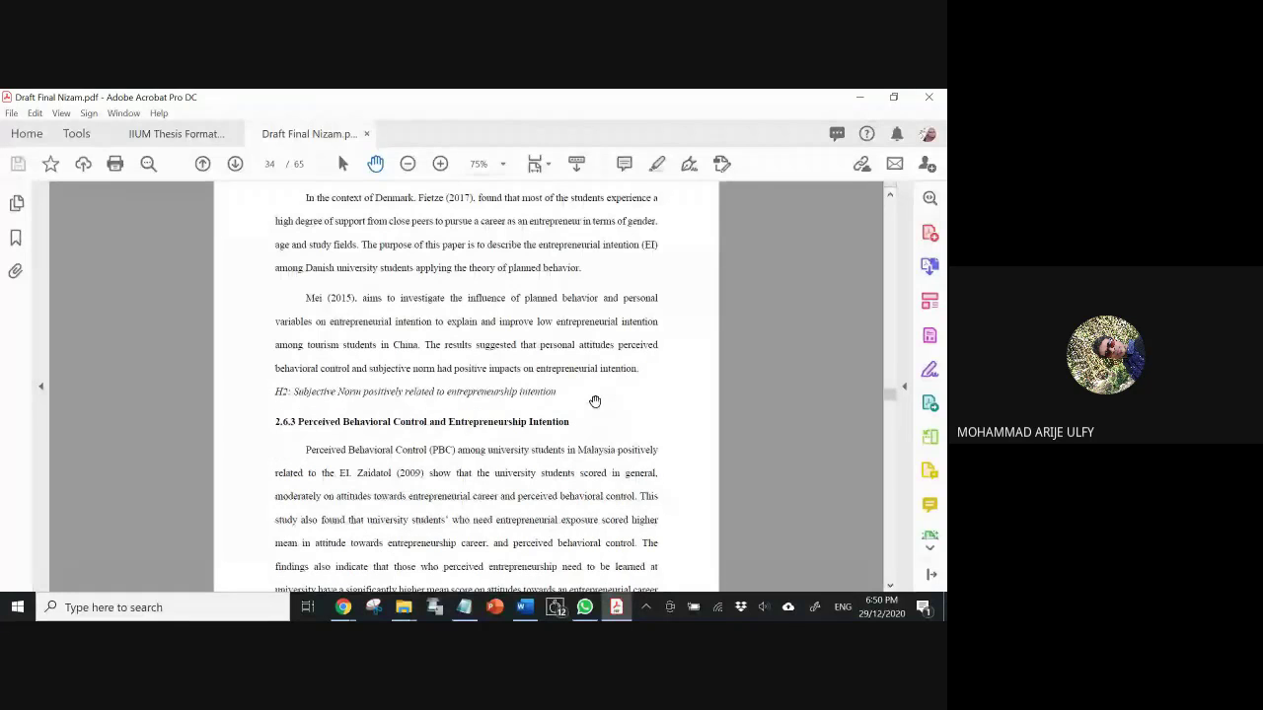
scroll(595, 401, "down", 10)
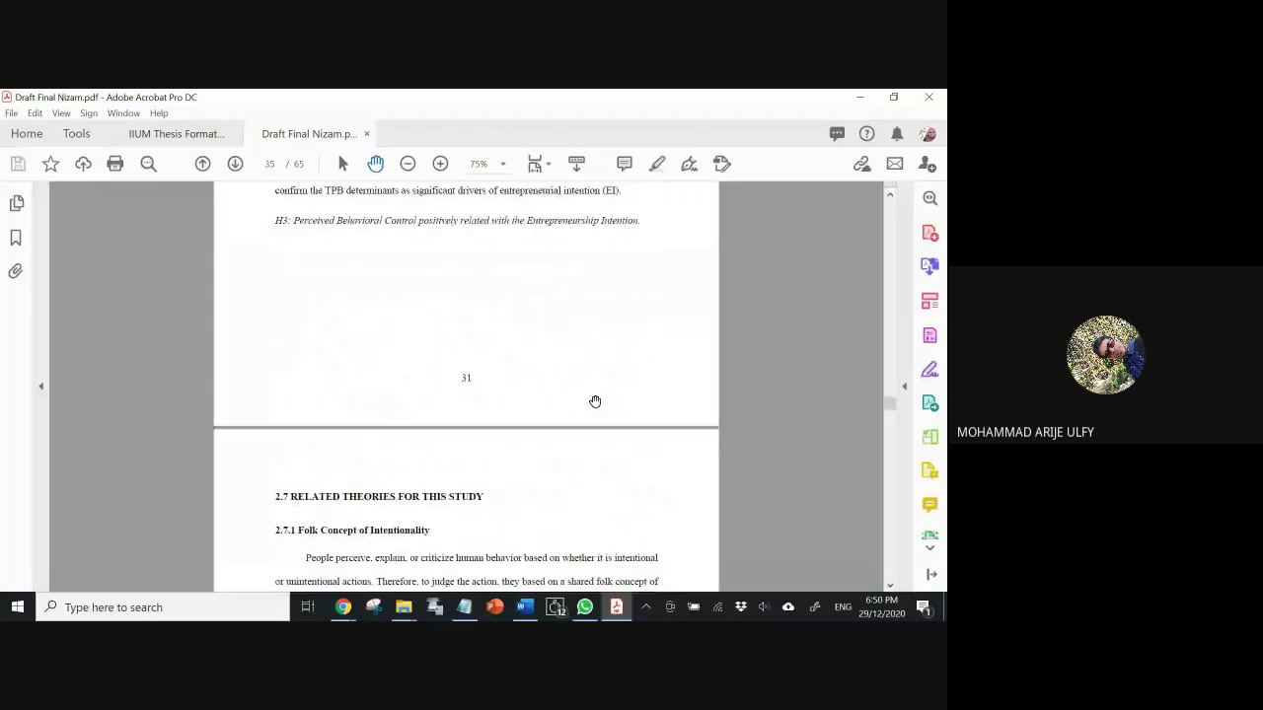
left_click_drag(886, 406, 885, 239)
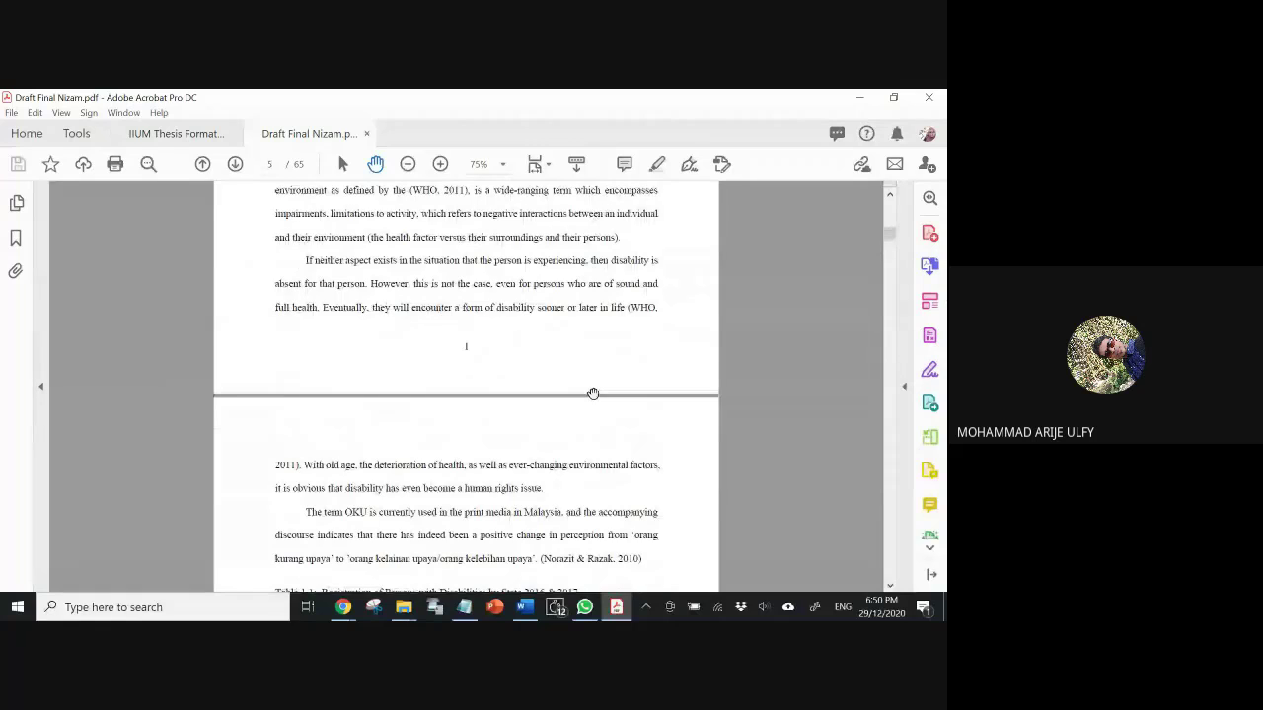
- Switch to the Notepad heading notes and correct the spelling of "heading" in the 1.1.1.1 line
key("alt+Tab")
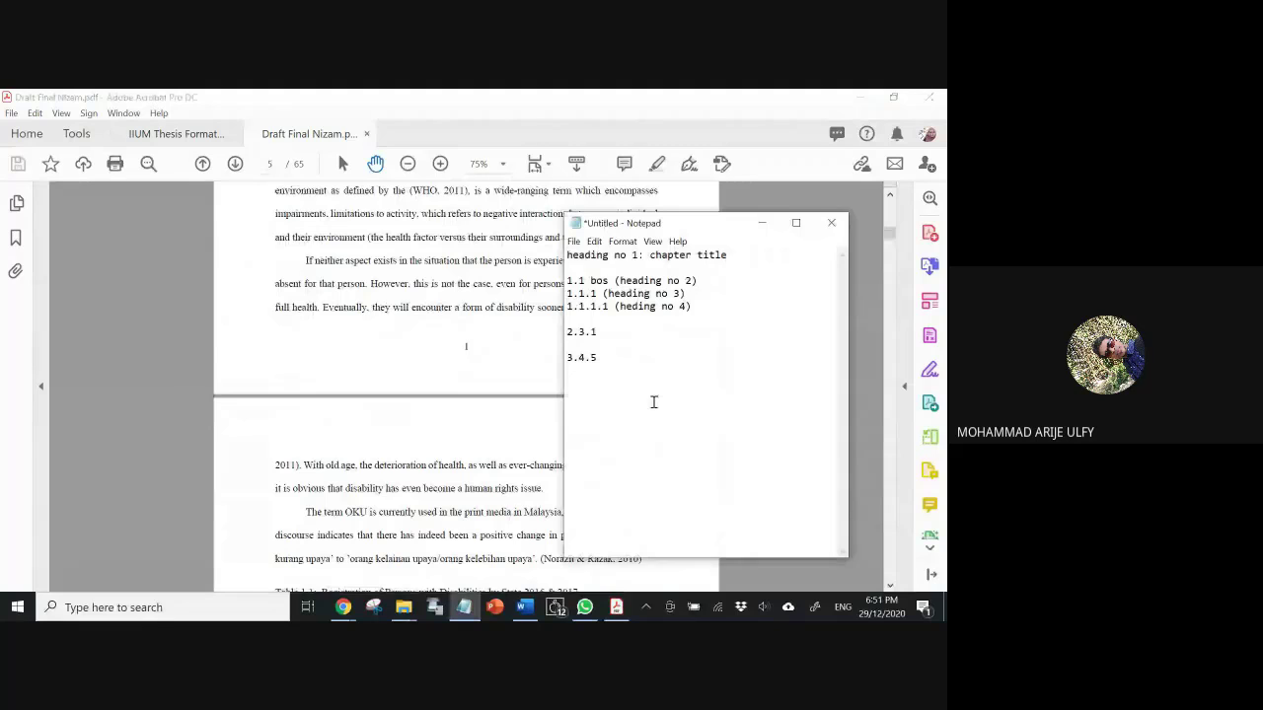
left_click(632, 306)
type("a")
type("A")
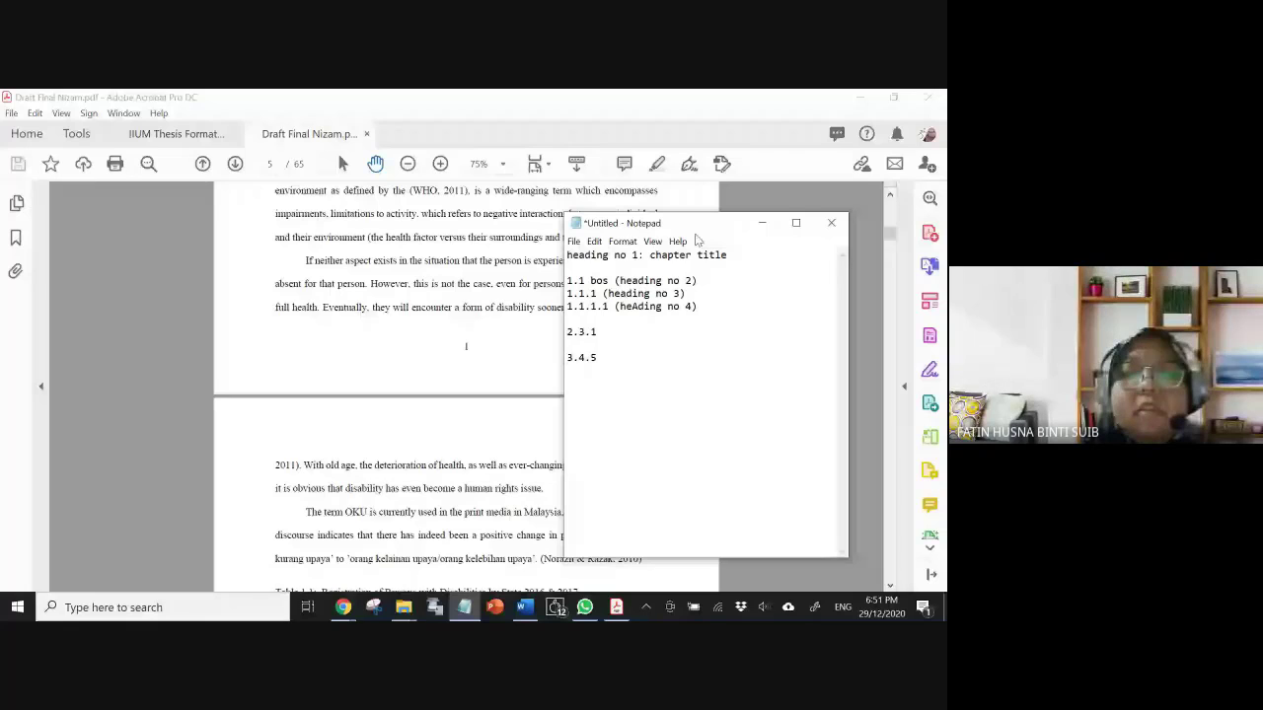
- Replace the 2.3.1 and 3.4.5 lines in the notes with "chapter 1", followed by separate "table" and "figure" lines
left_click_drag(668, 403, 549, 327)
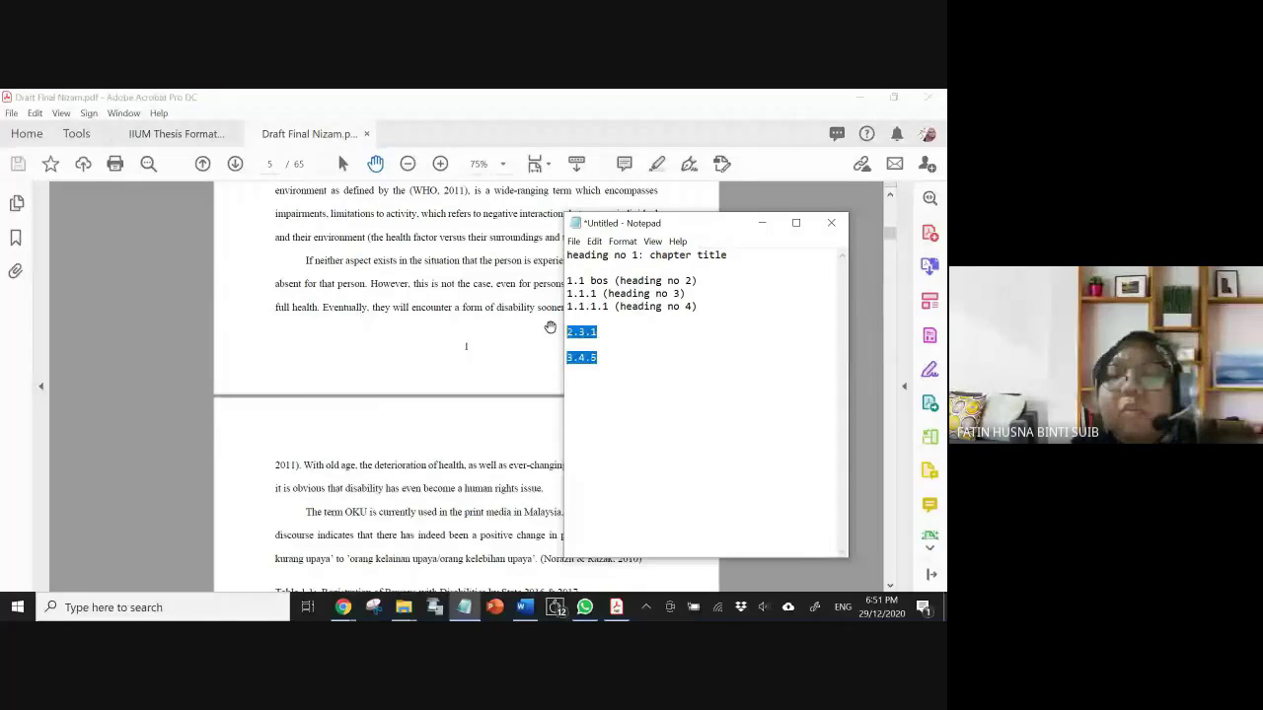
key("BackSpace")
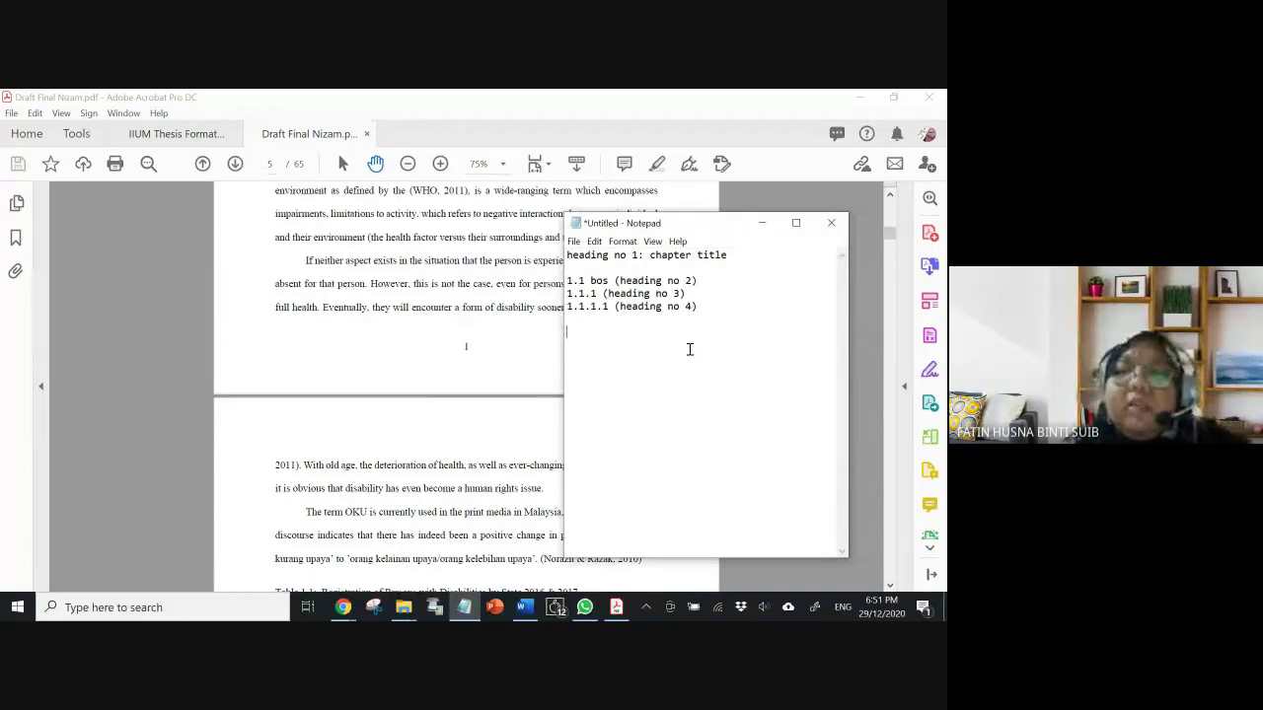
type("chapter 1")
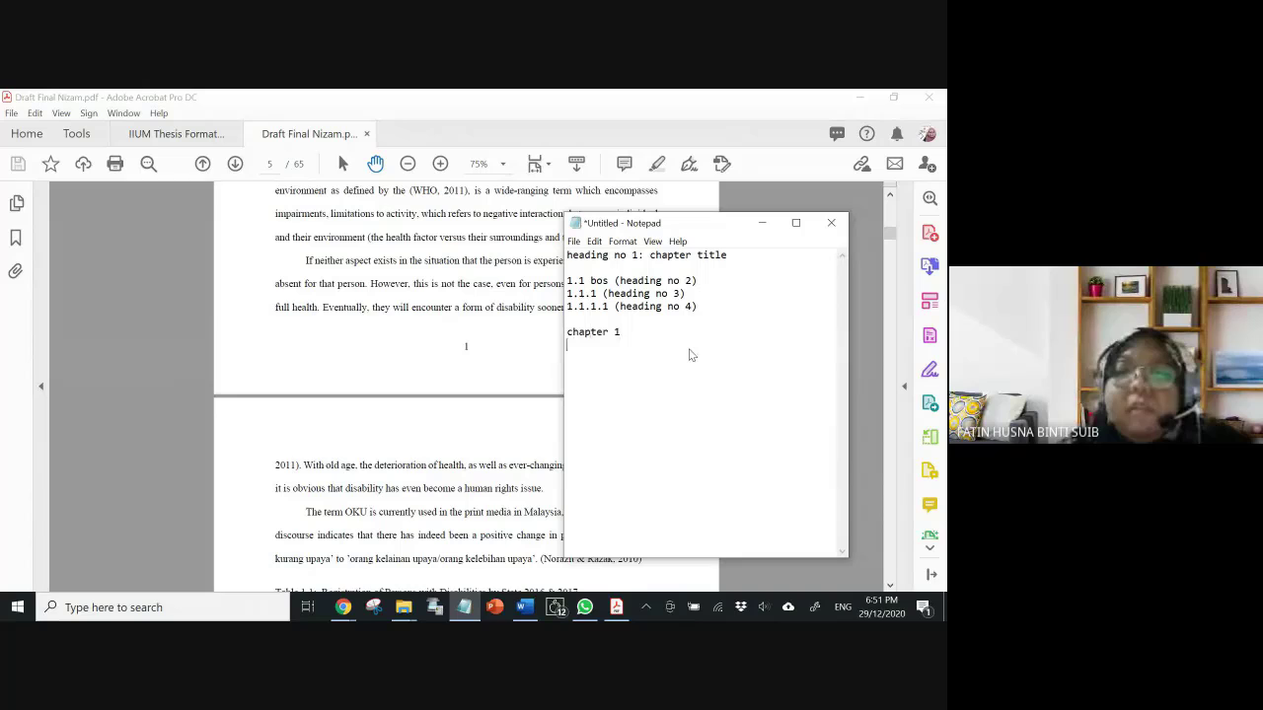
key("Return")
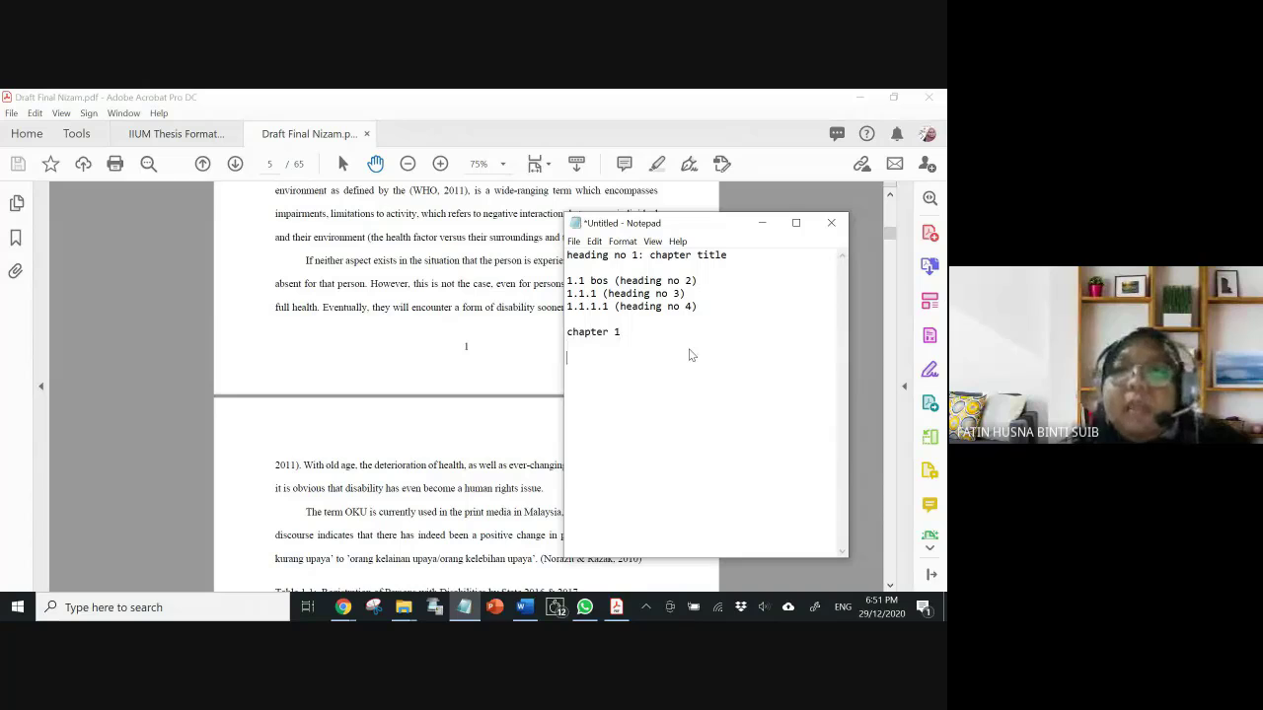
type("table a")
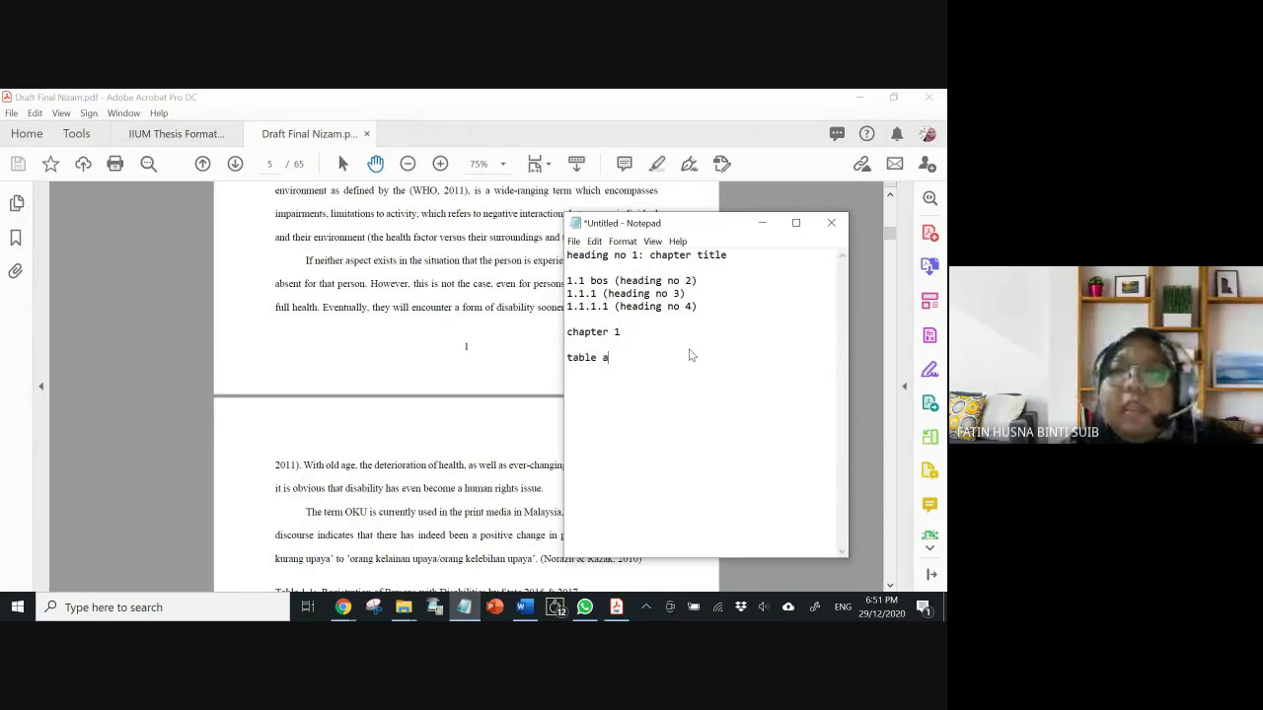
key("BackSpace")
key("BackSpace")
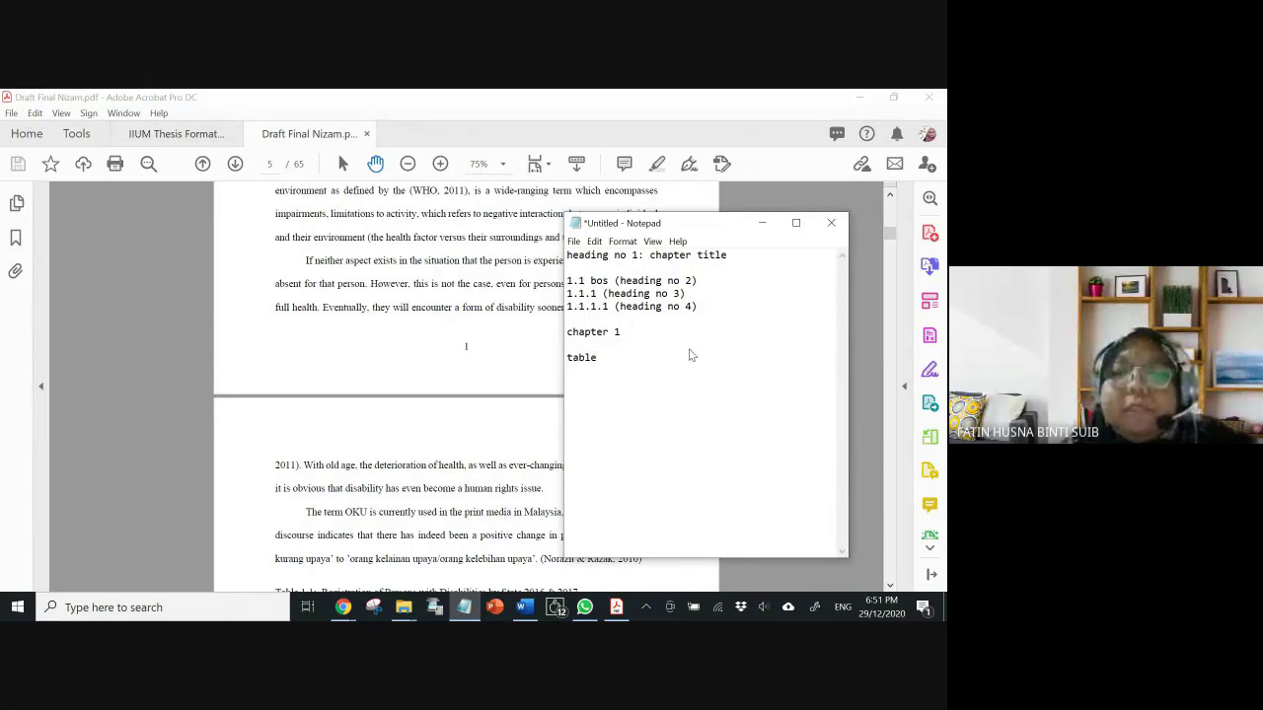
key("Return")
type("figure")
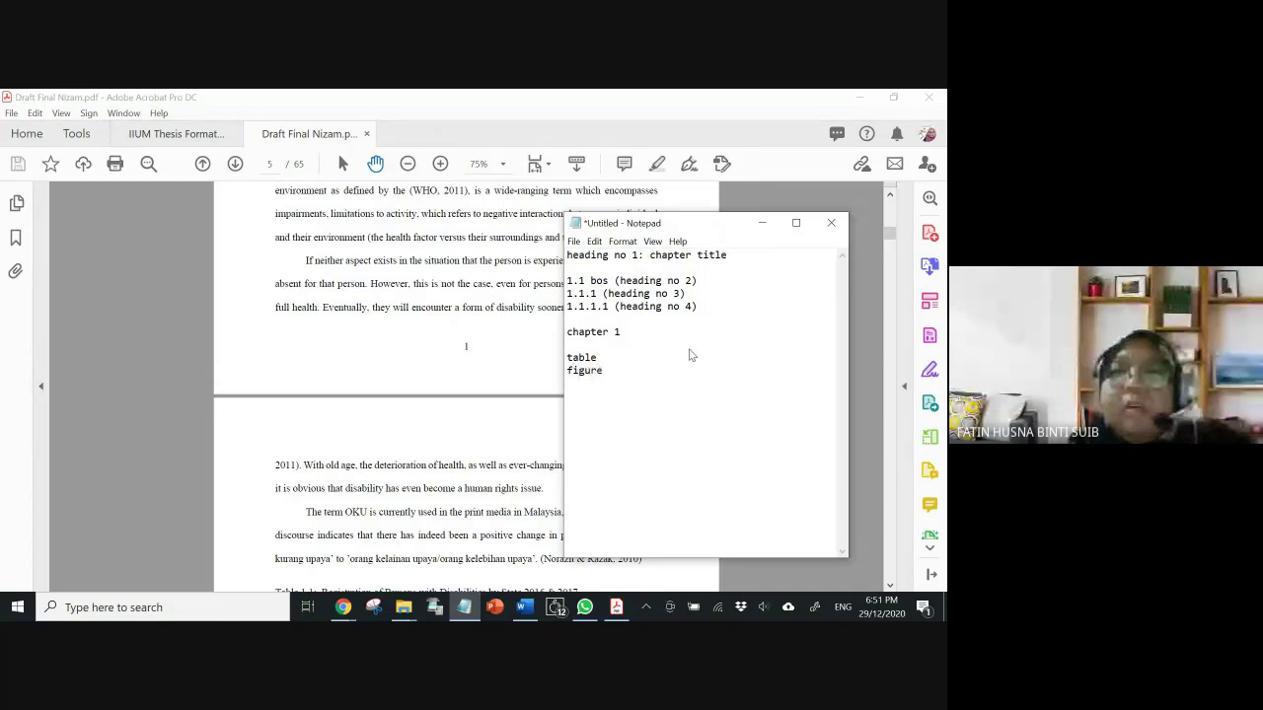
- Find the first table of Chapter One in the draft thesis and number the "table" line in the notes 1.1 to match
scroll(476, 342, "up", 2)
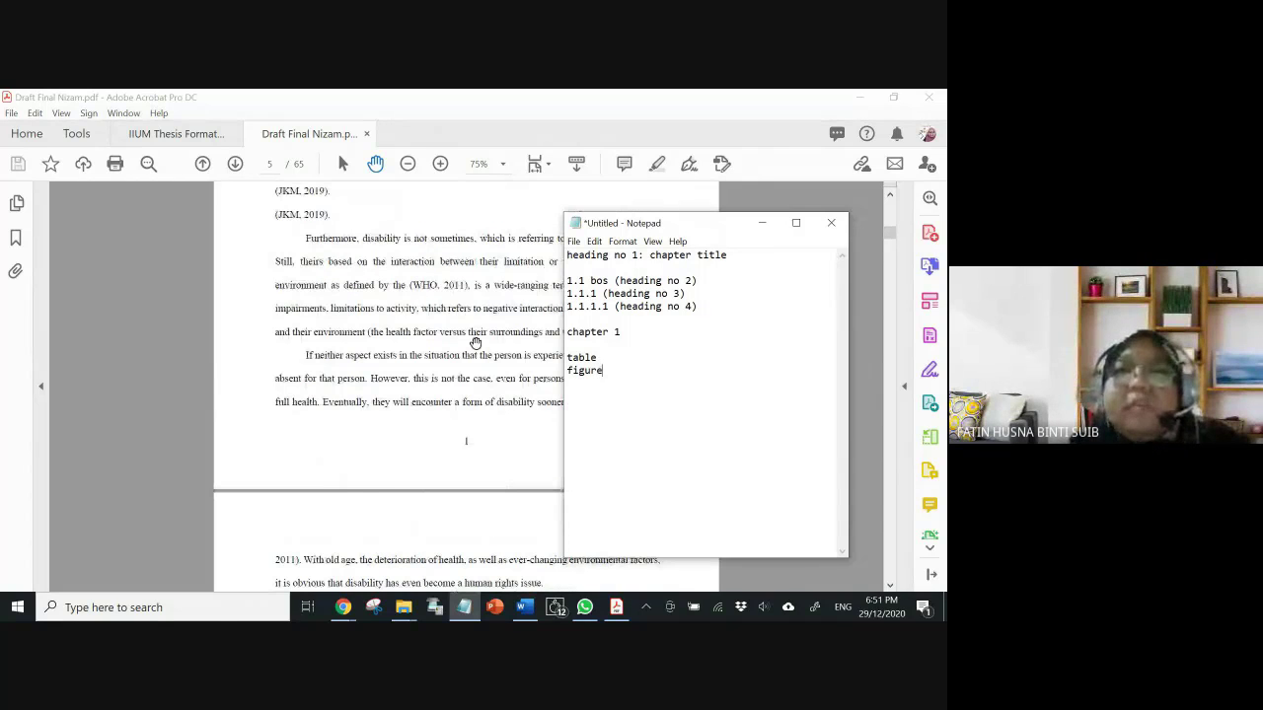
scroll(476, 342, "up", 5)
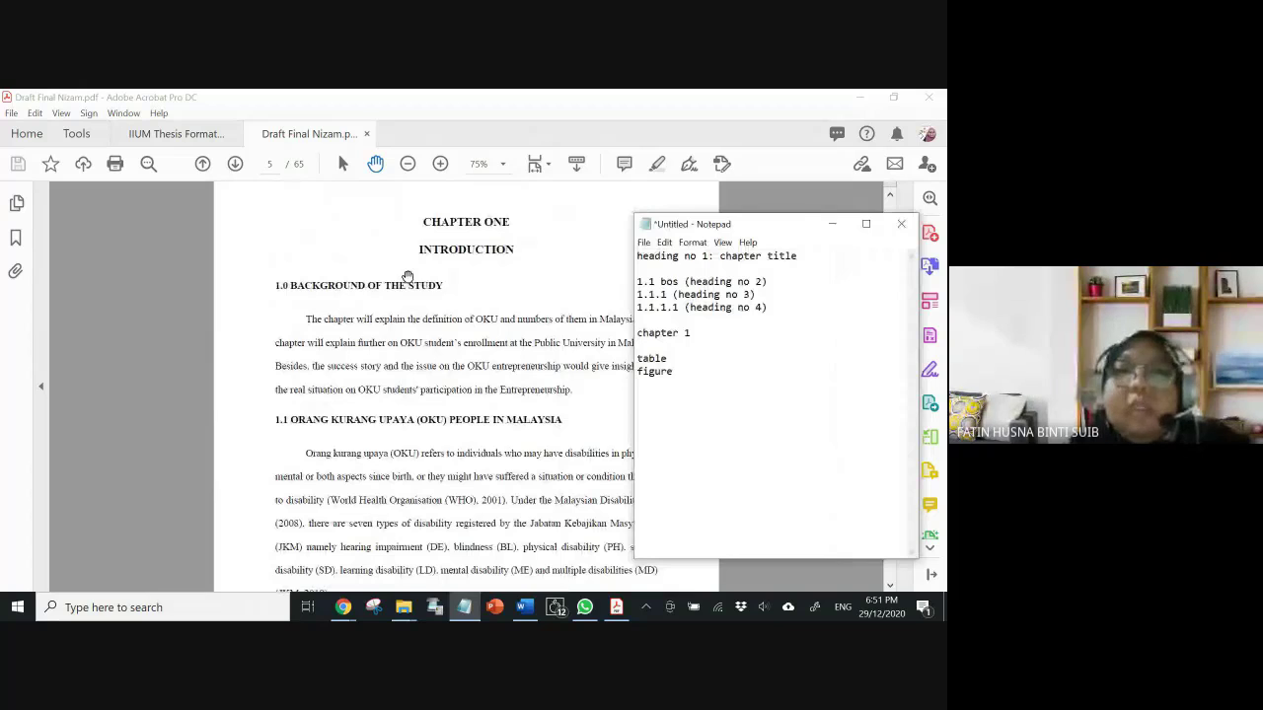
scroll(408, 277, "down", 15)
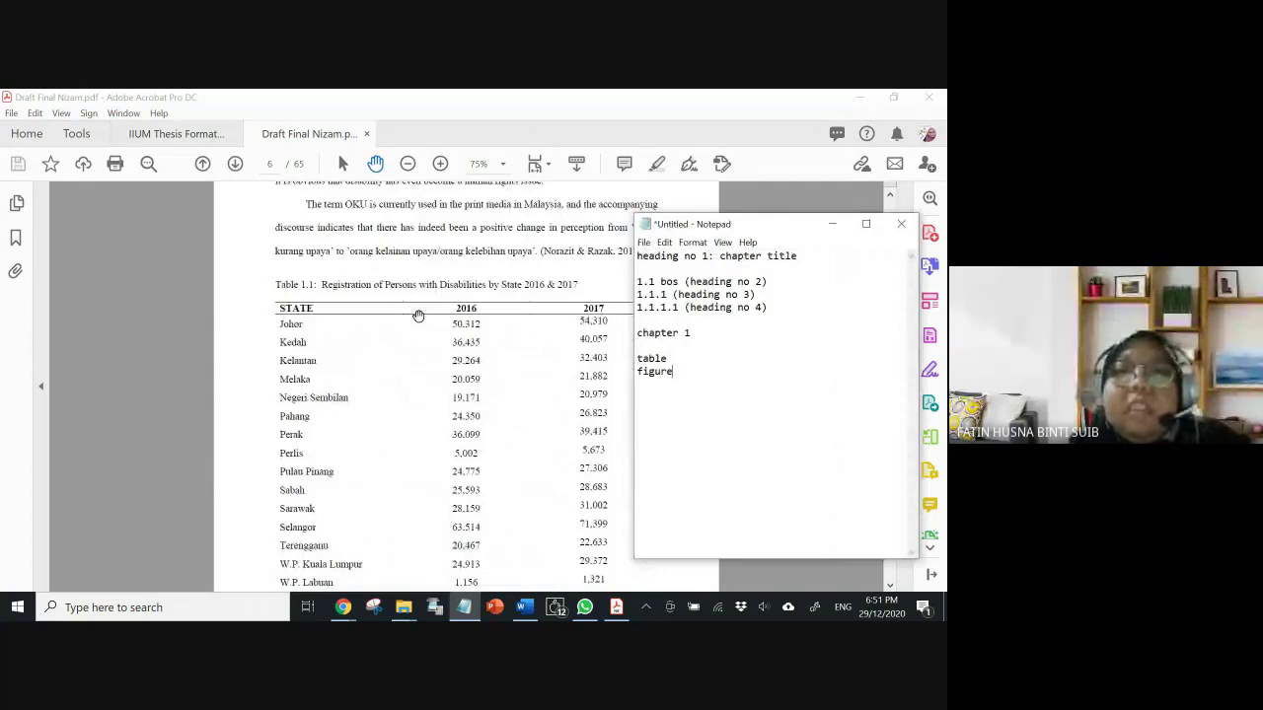
scroll(419, 316, "up", 5)
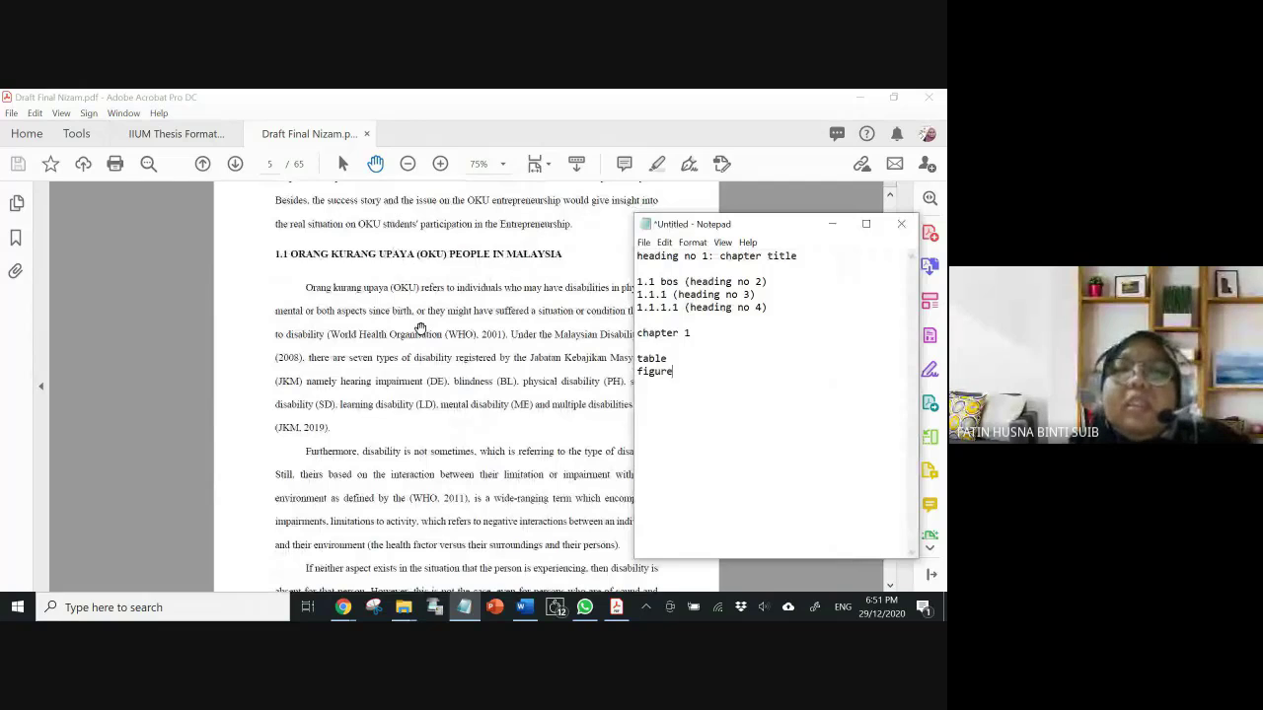
scroll(421, 328, "down", 5)
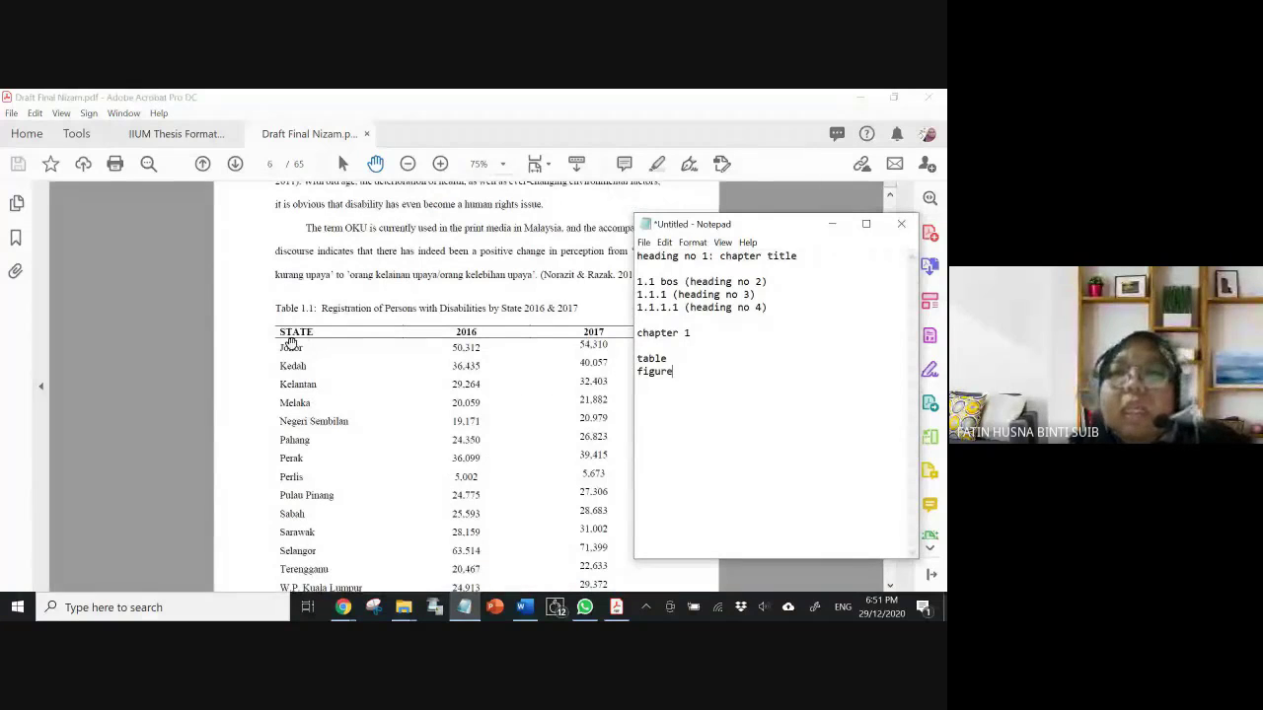
key("Up")
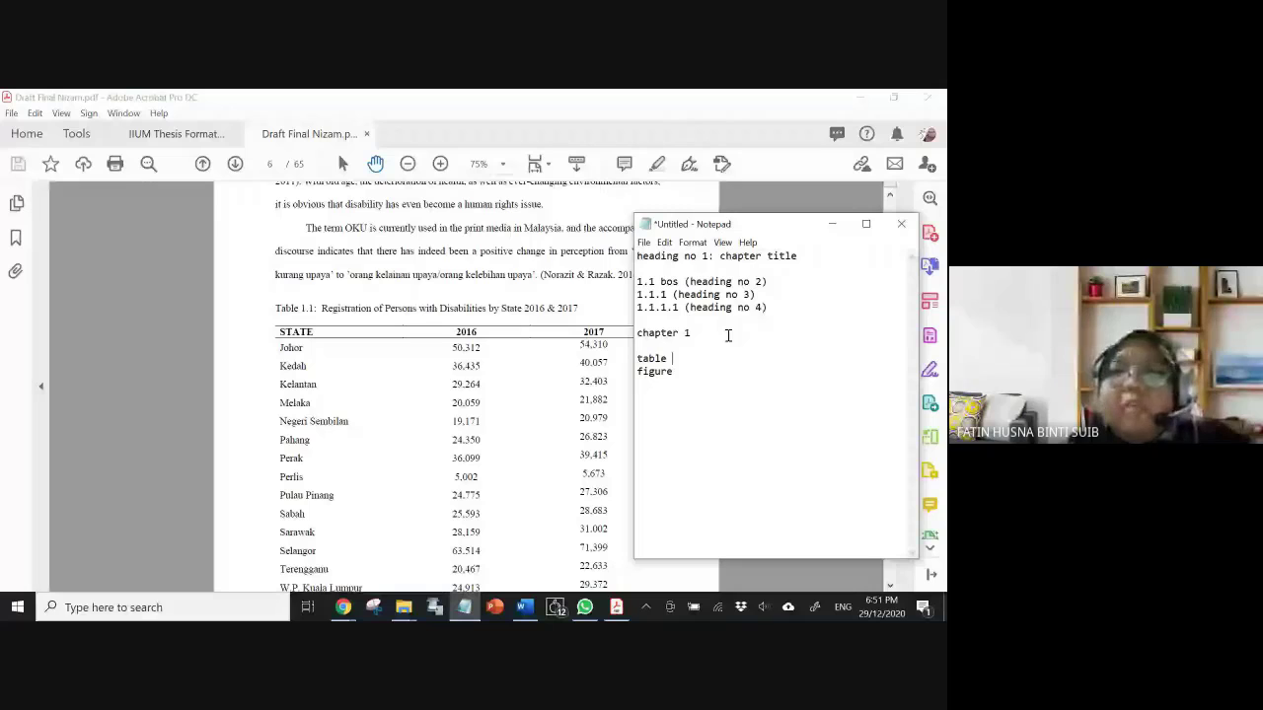
type("1.1")
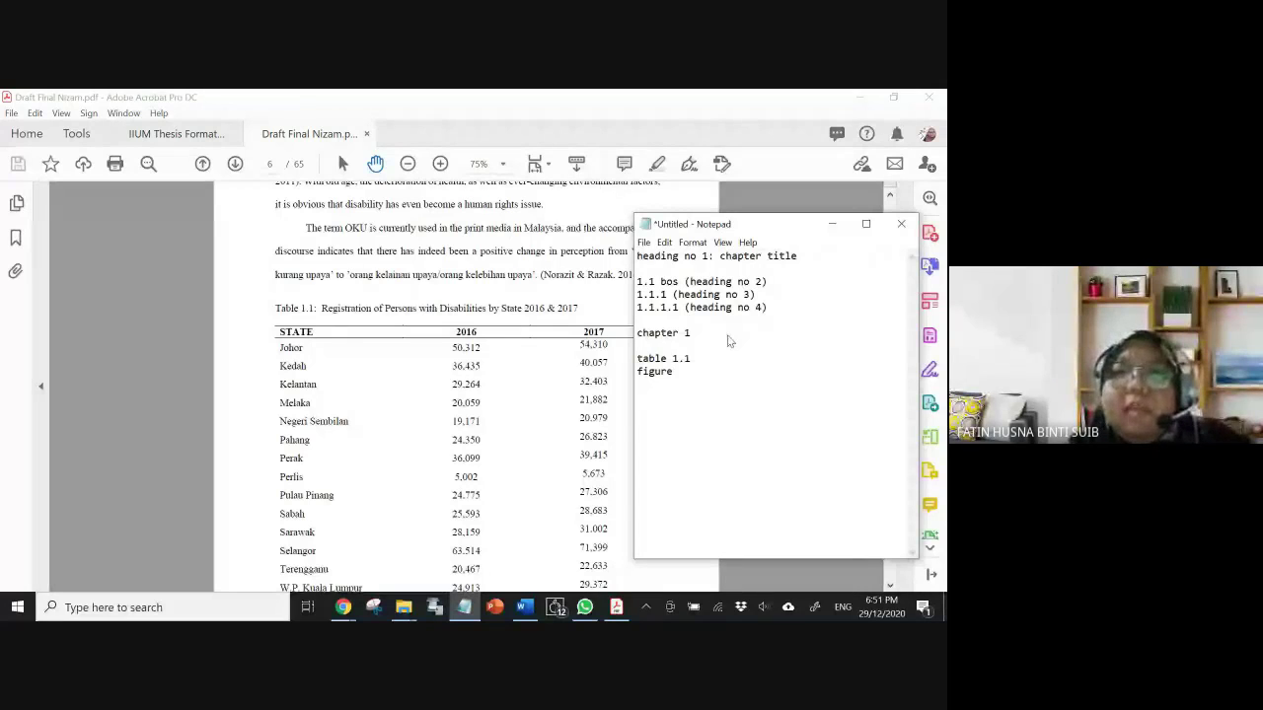
left_click_drag(672, 358, 678, 358)
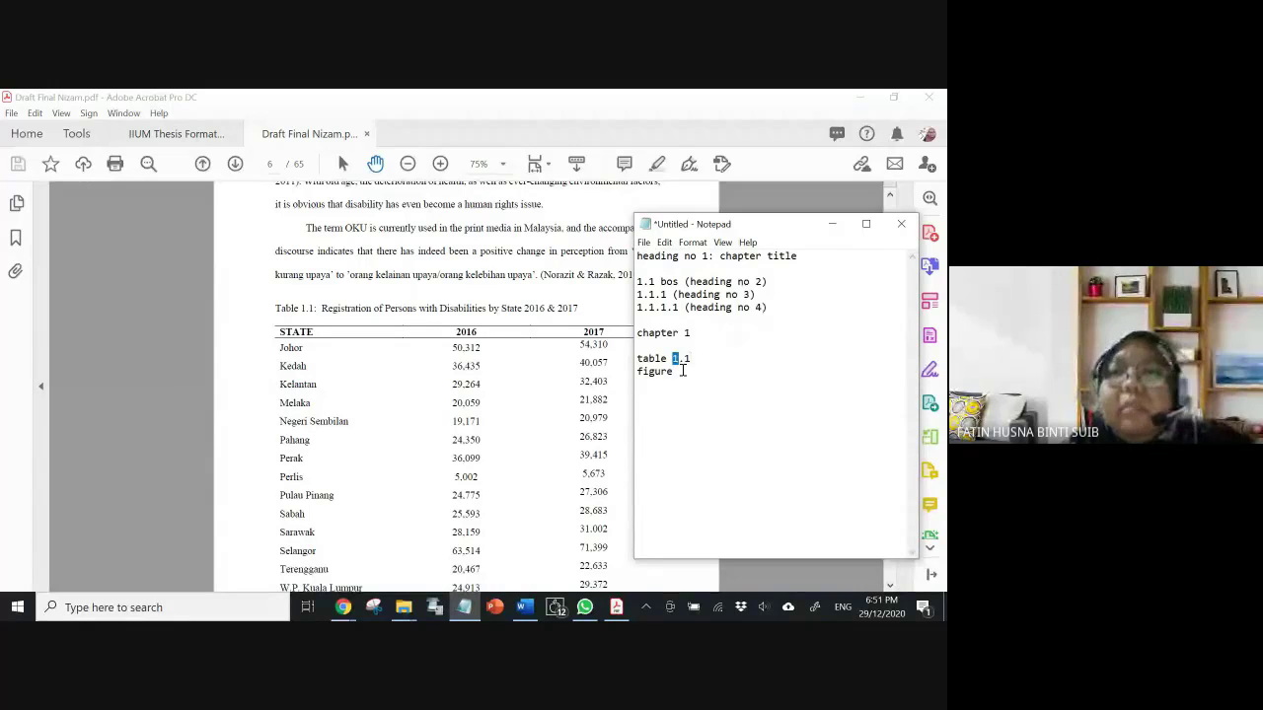
left_click_drag(685, 359, 691, 359)
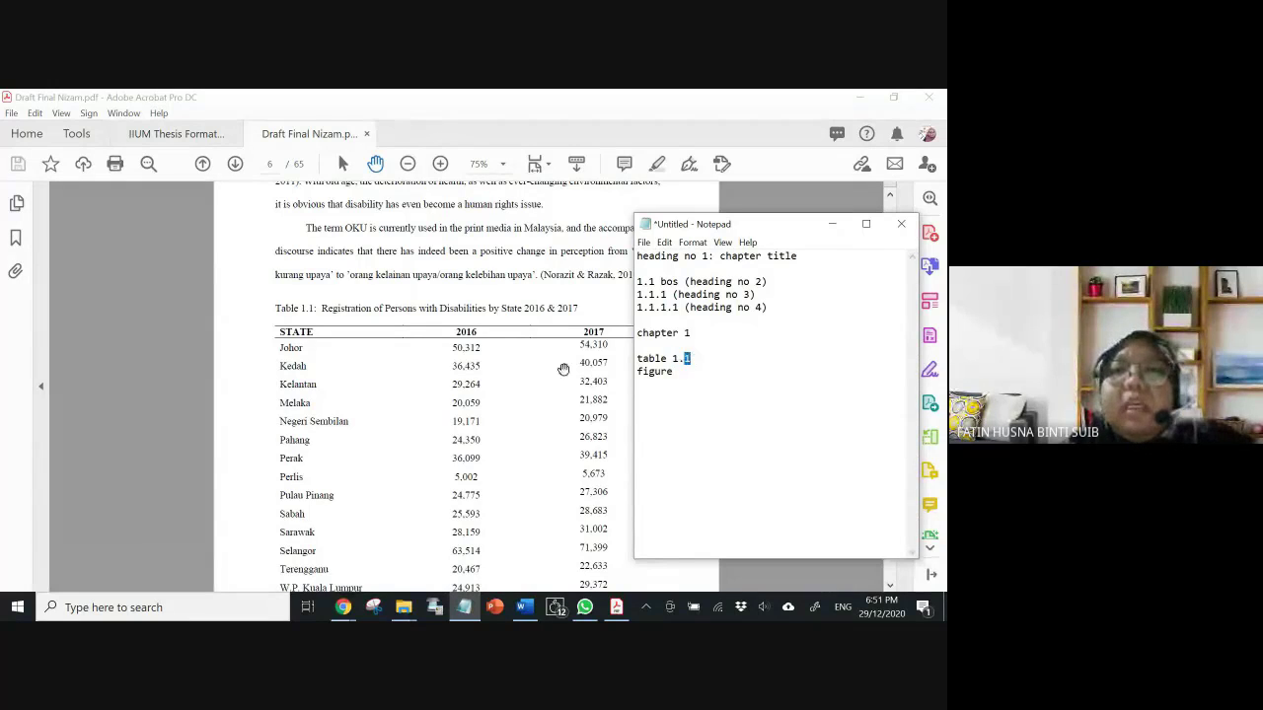
- Find the undergraduate enrolment figure in the draft thesis and number the "figure" line in the notes 1.1 to match
scroll(501, 352, "down", 3)
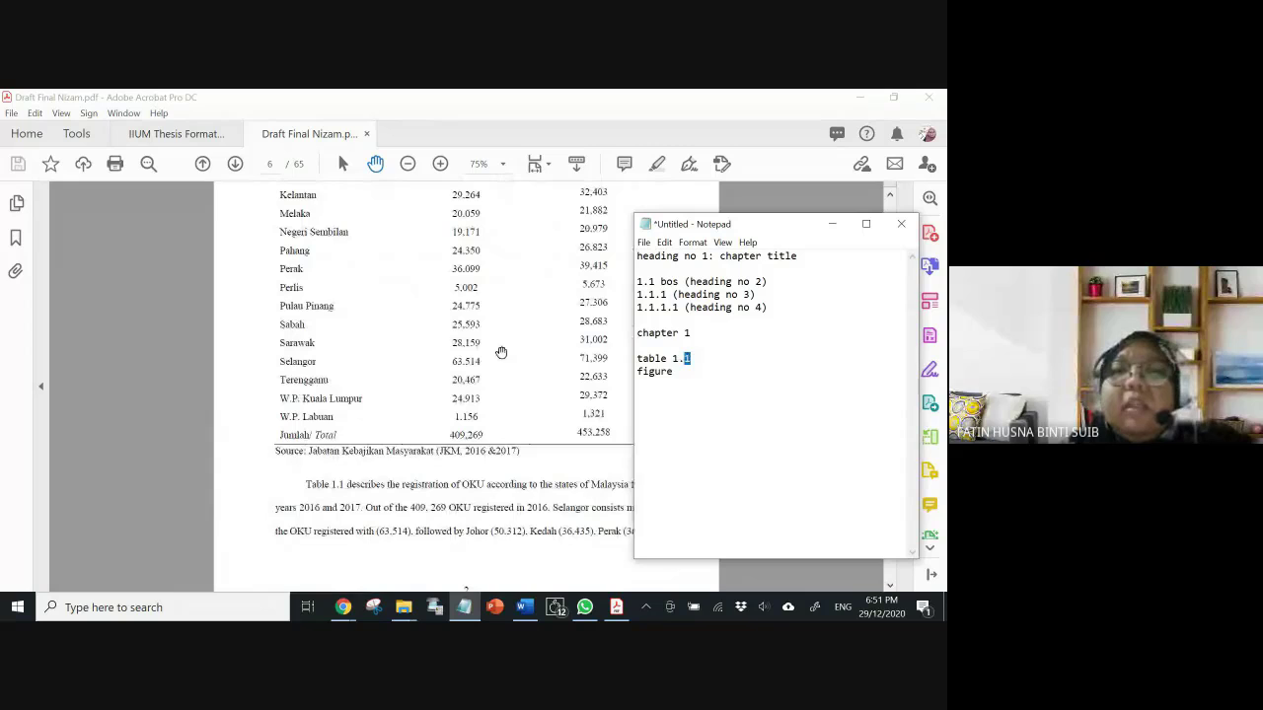
scroll(501, 352, "down", 10)
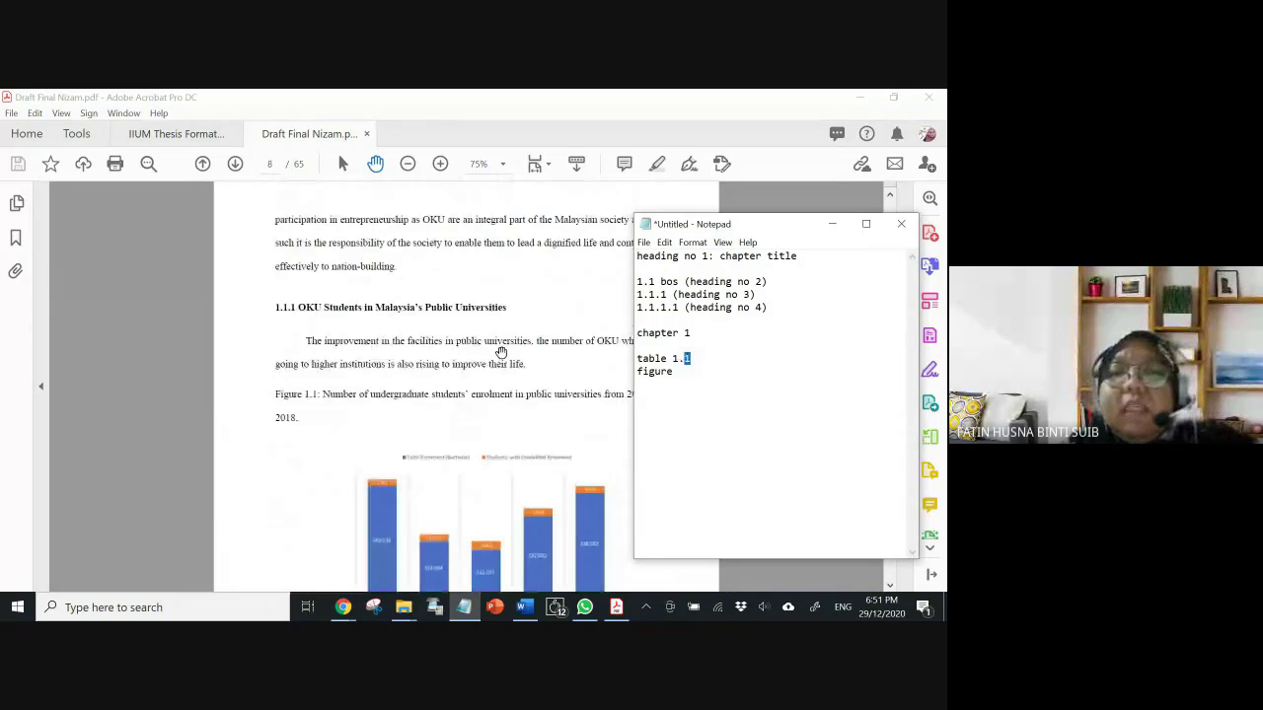
scroll(420, 323, "down", 2)
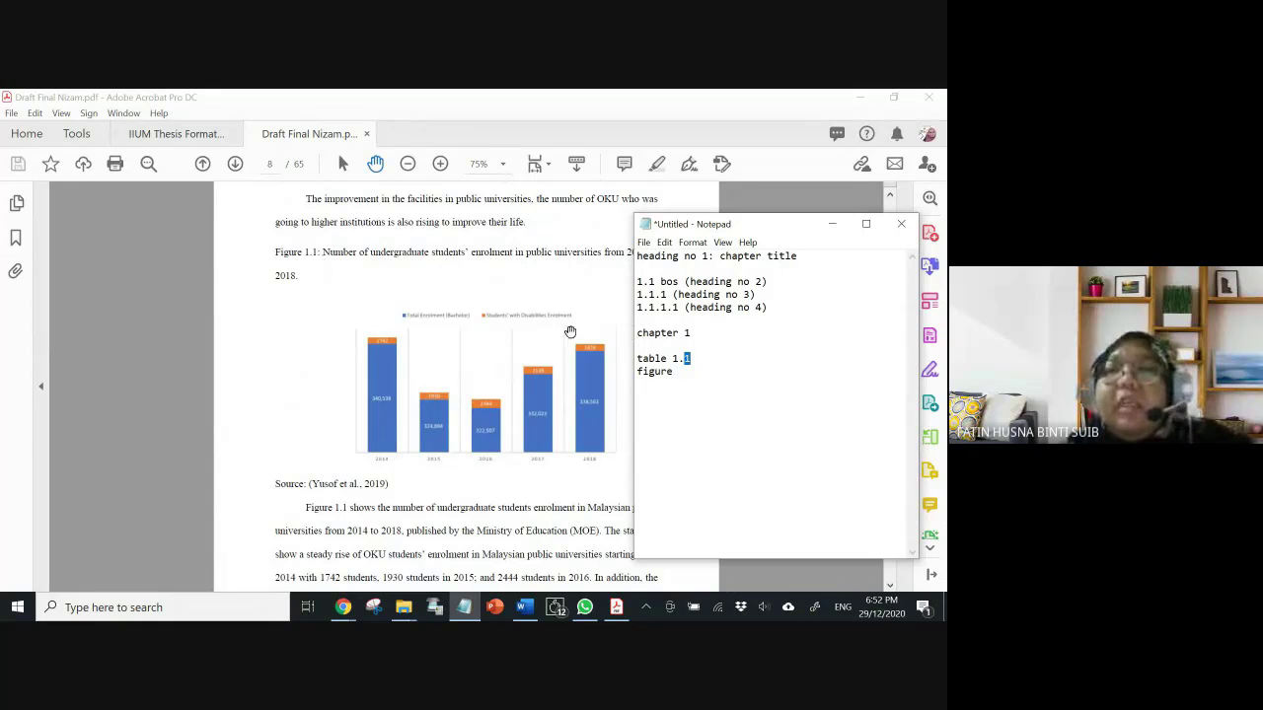
left_click(711, 364)
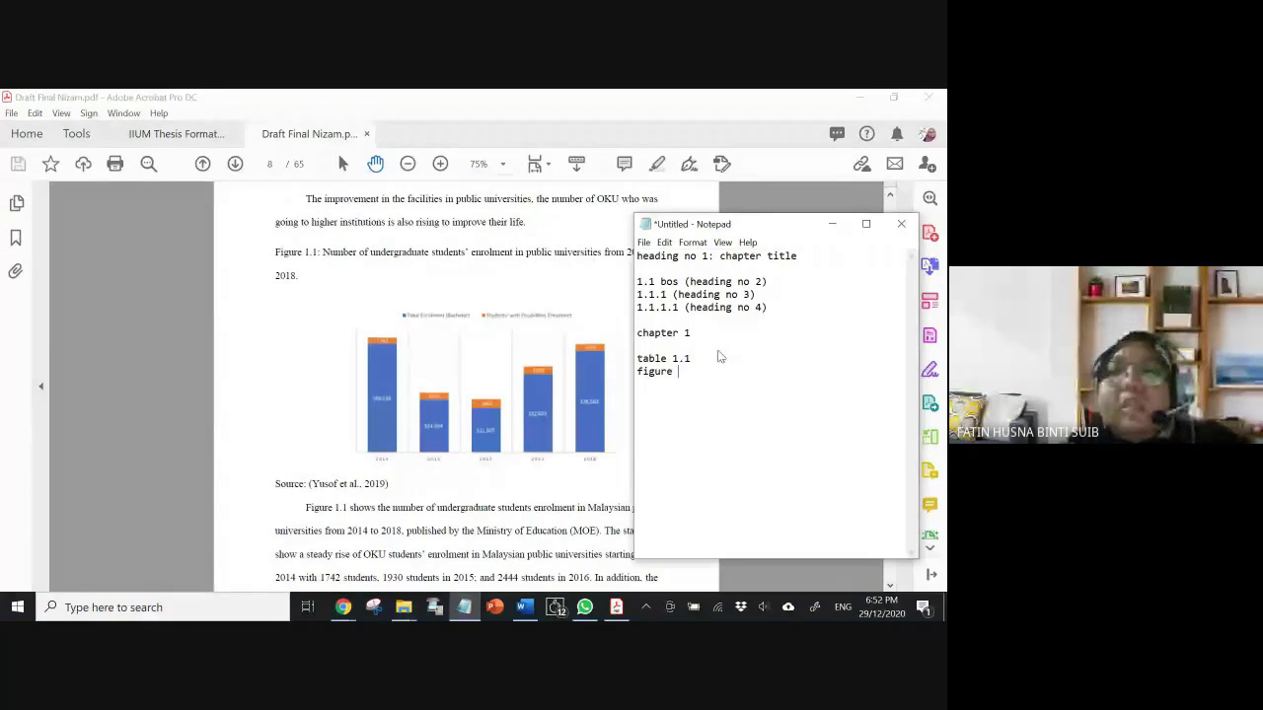
type("1")
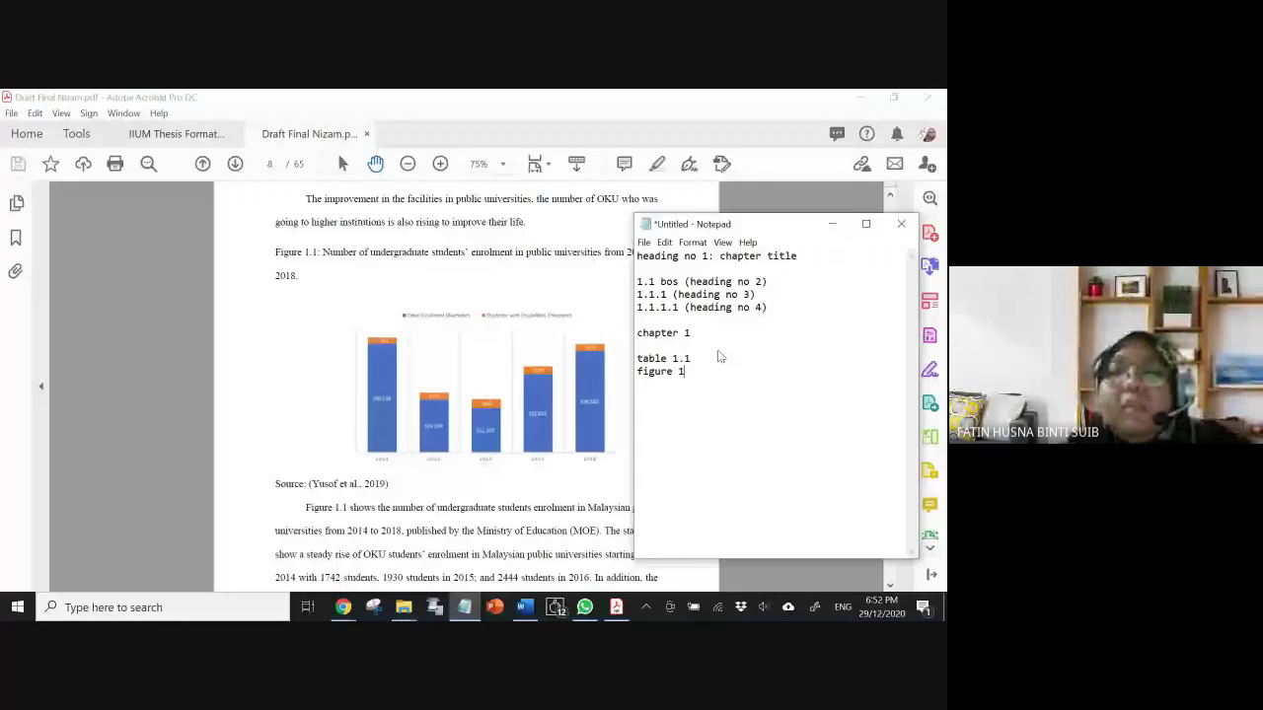
type(".1")
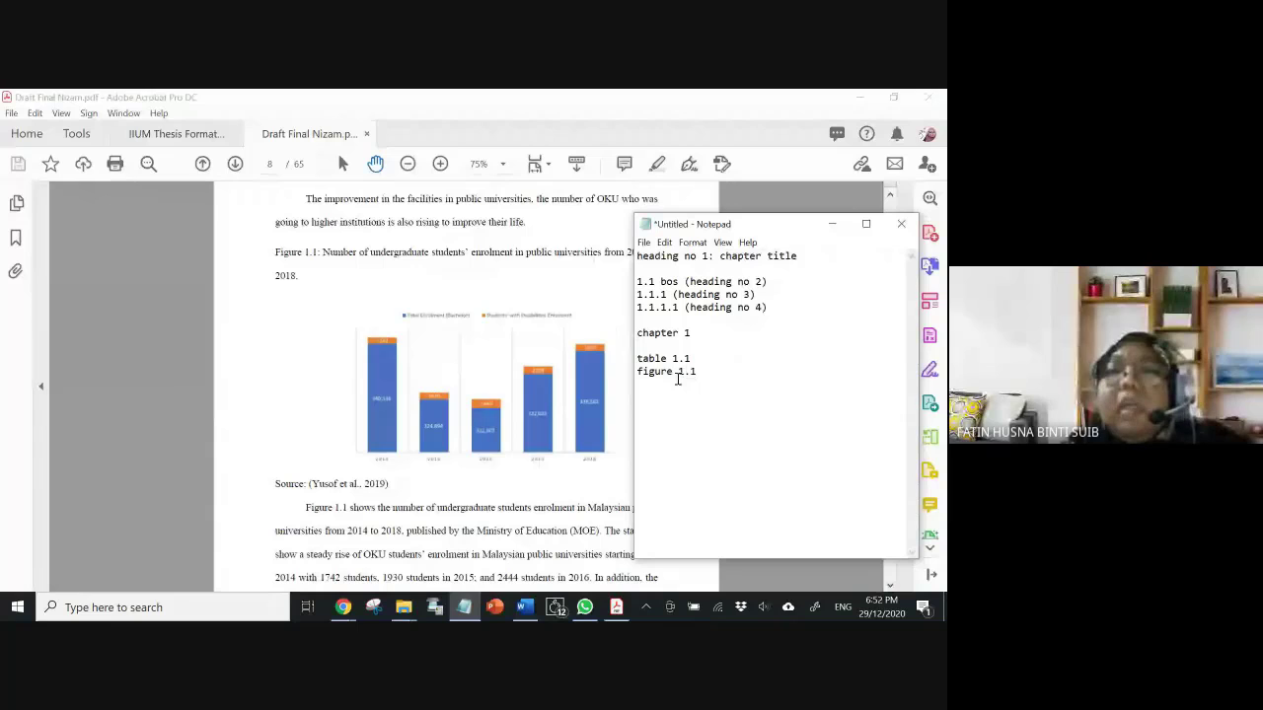
left_click_drag(677, 373, 692, 374)
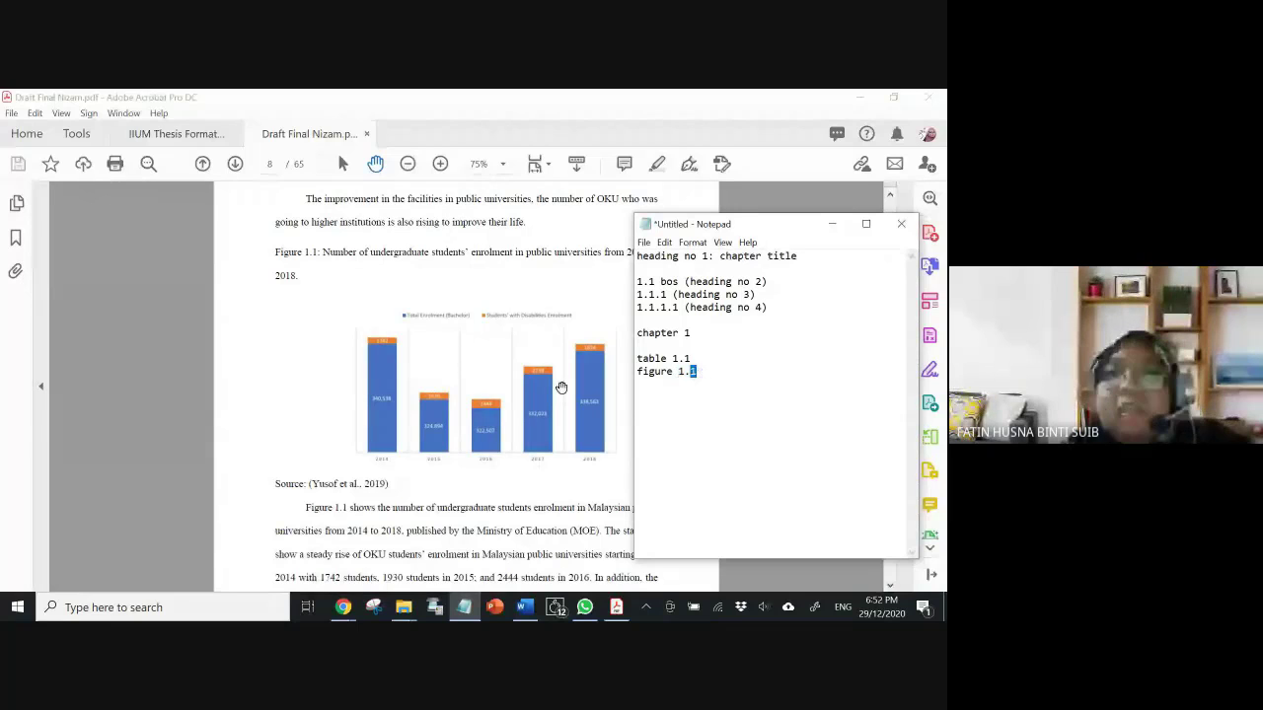
scroll(464, 357, "down", 5)
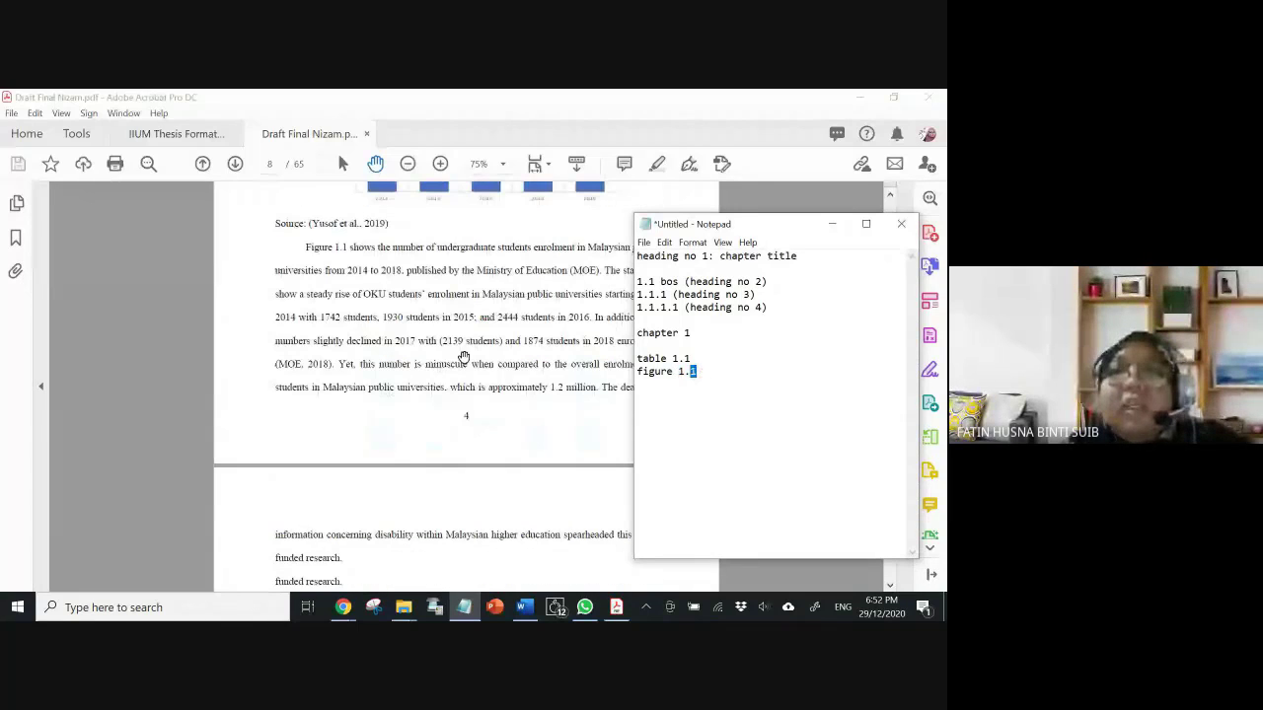
- Look through the rest of Chapter One in the draft thesis and add a "Table 1.2" line below "table 1.1" in the notes
scroll(464, 356, "down", 10)
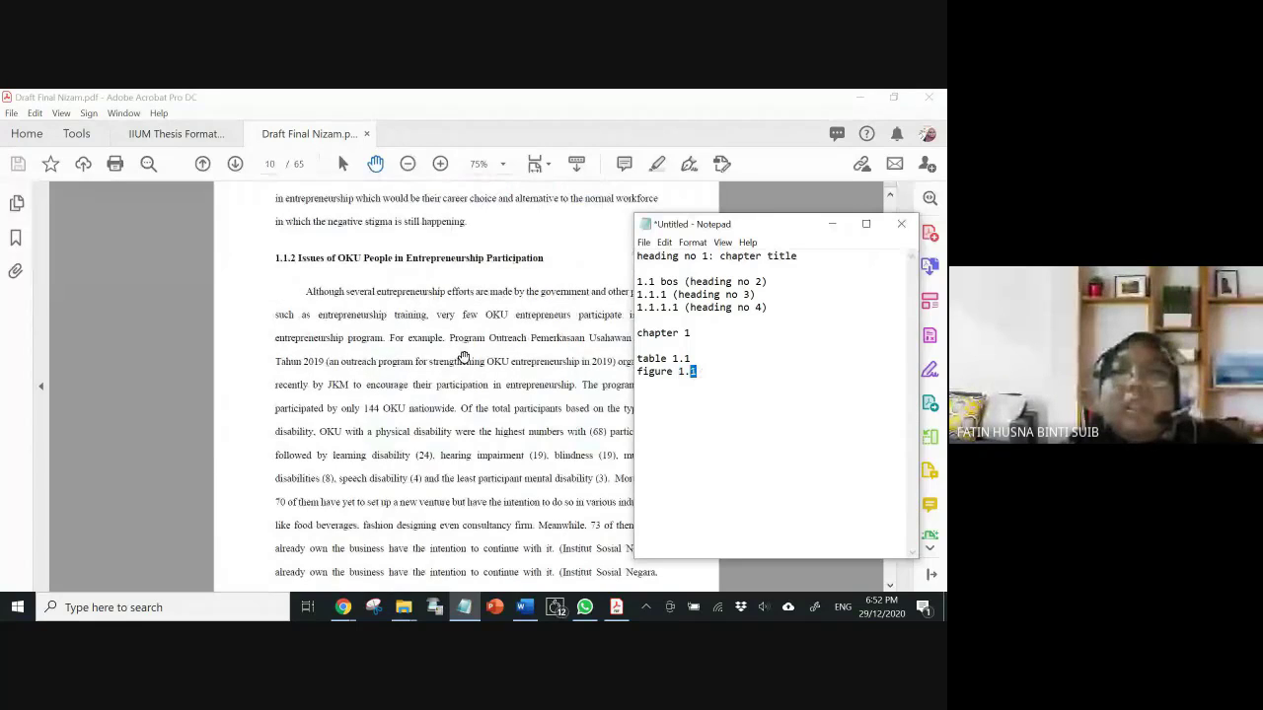
scroll(464, 357, "down", 15)
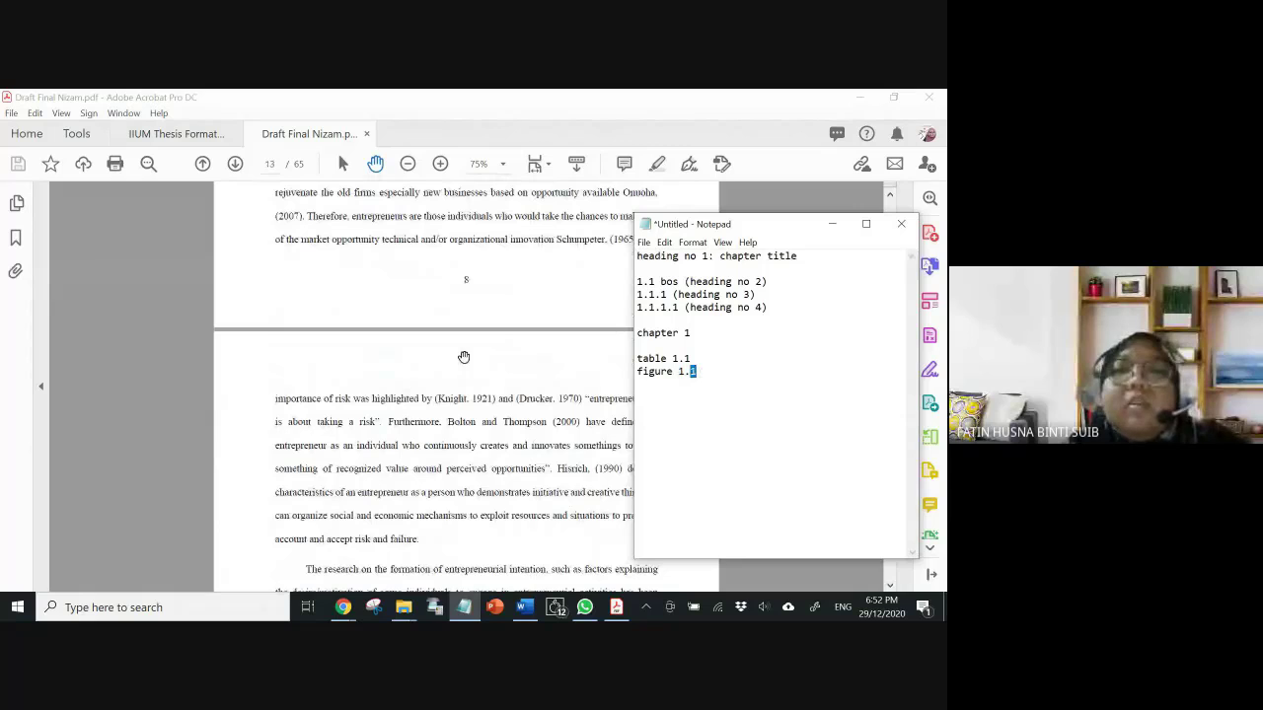
scroll(464, 356, "down", 10)
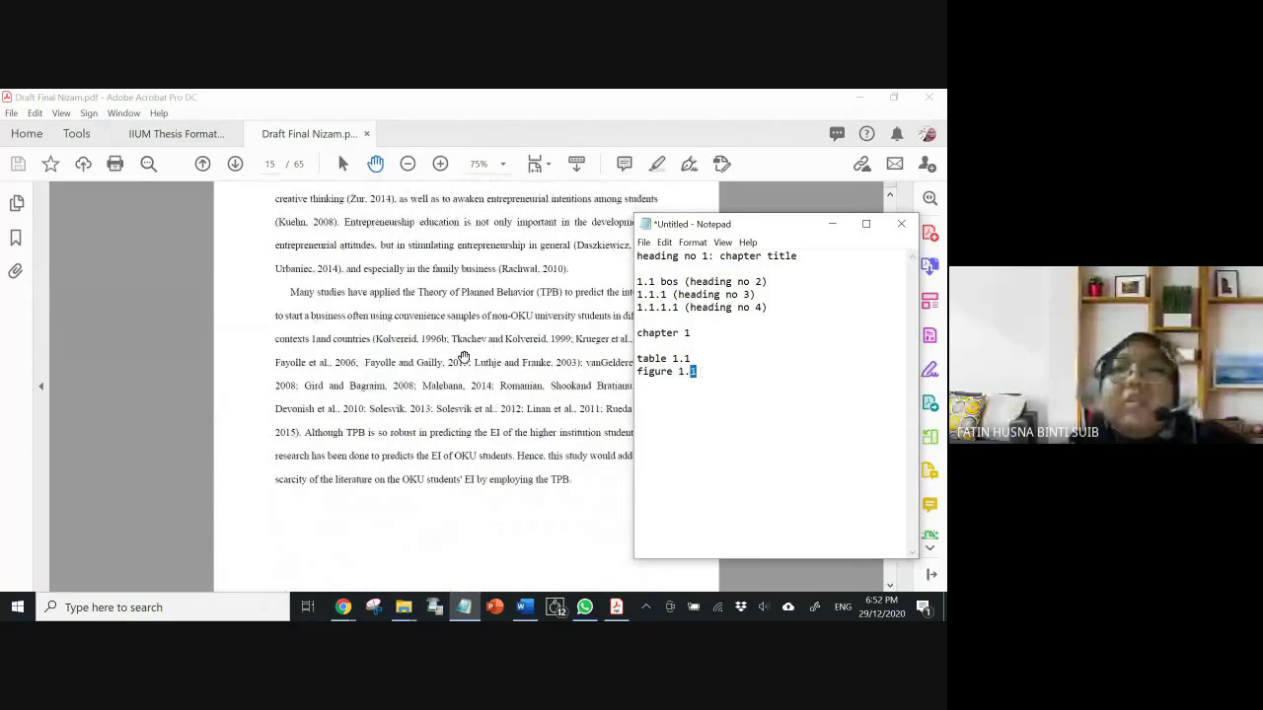
scroll(464, 356, "down", 5)
left_click(712, 358)
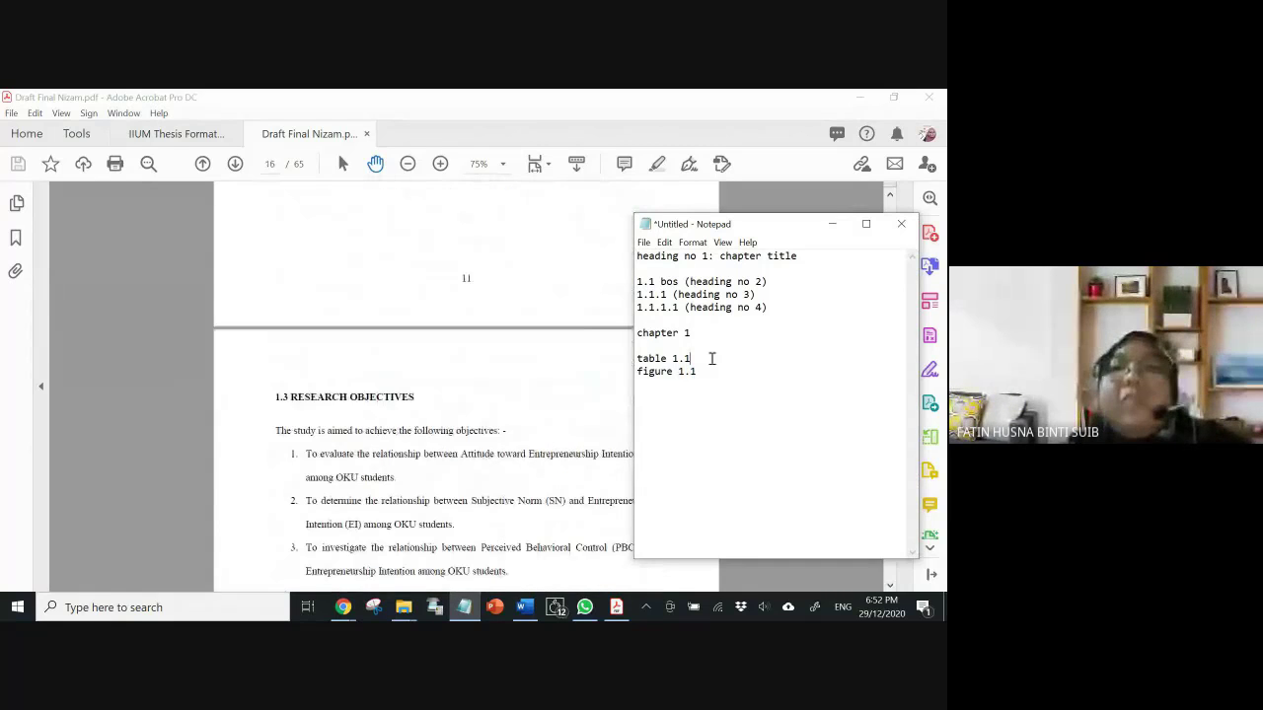
key("Return")
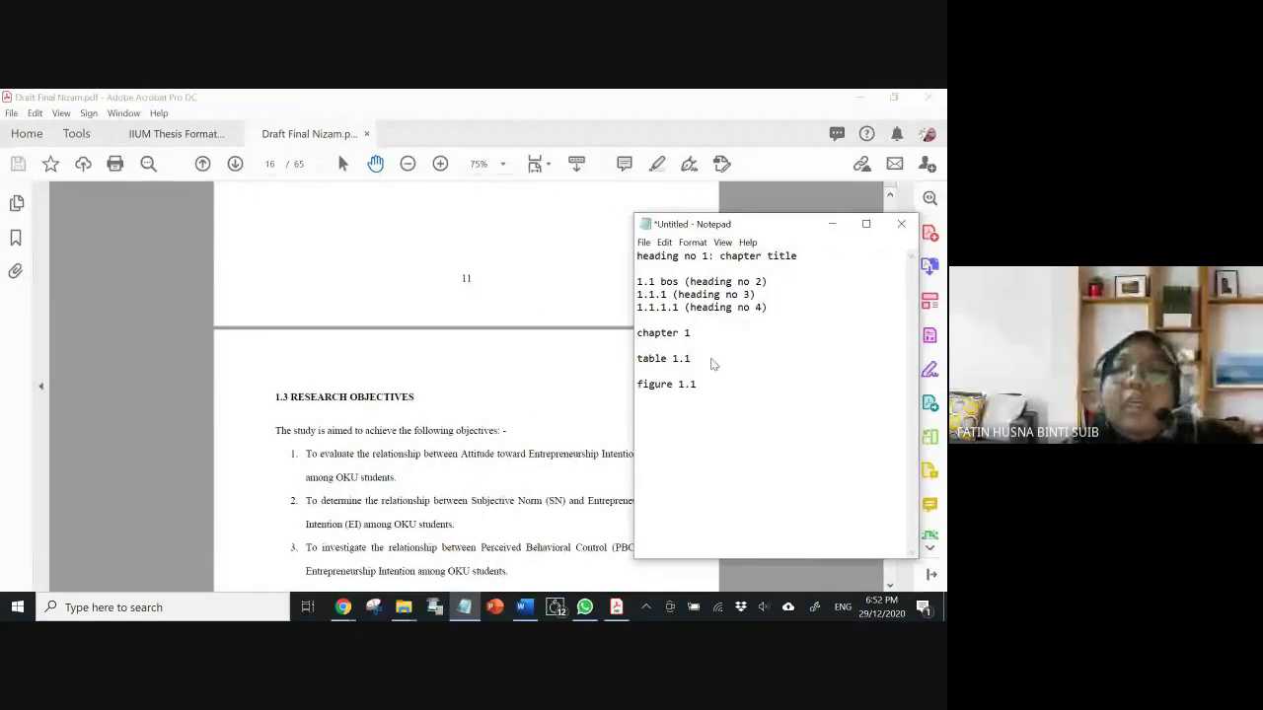
type("Table 1")
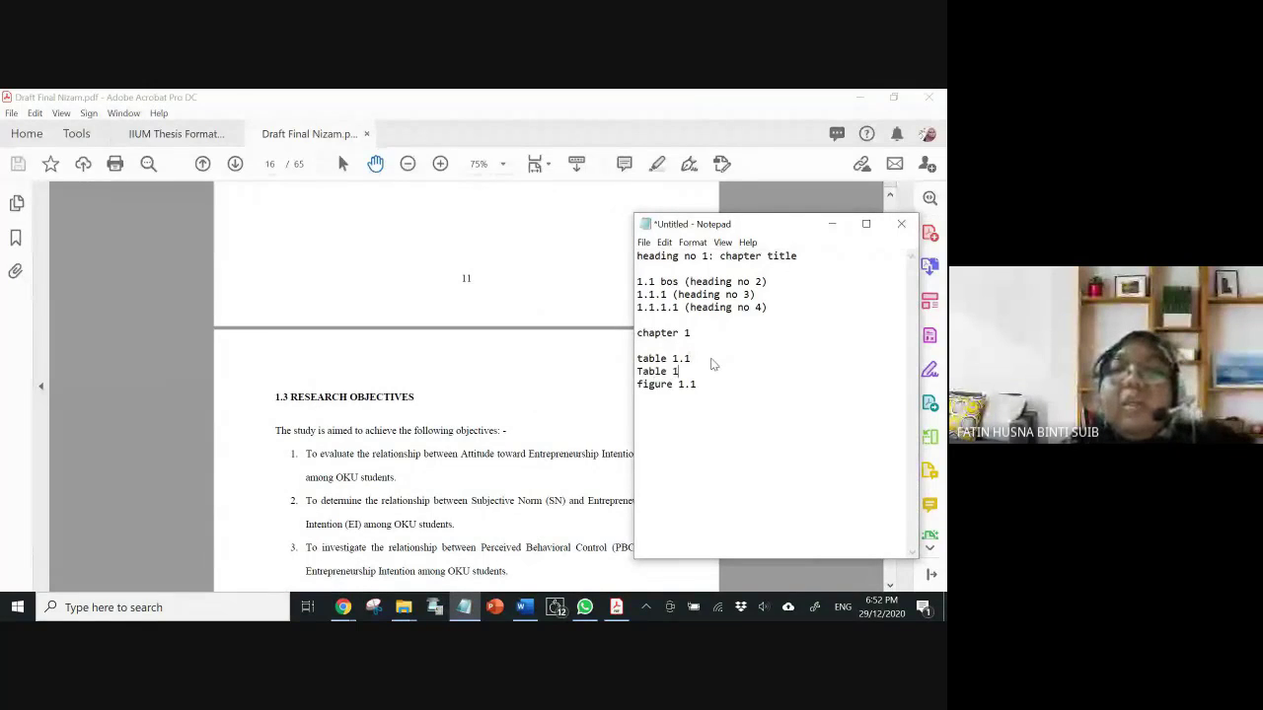
type(".2")
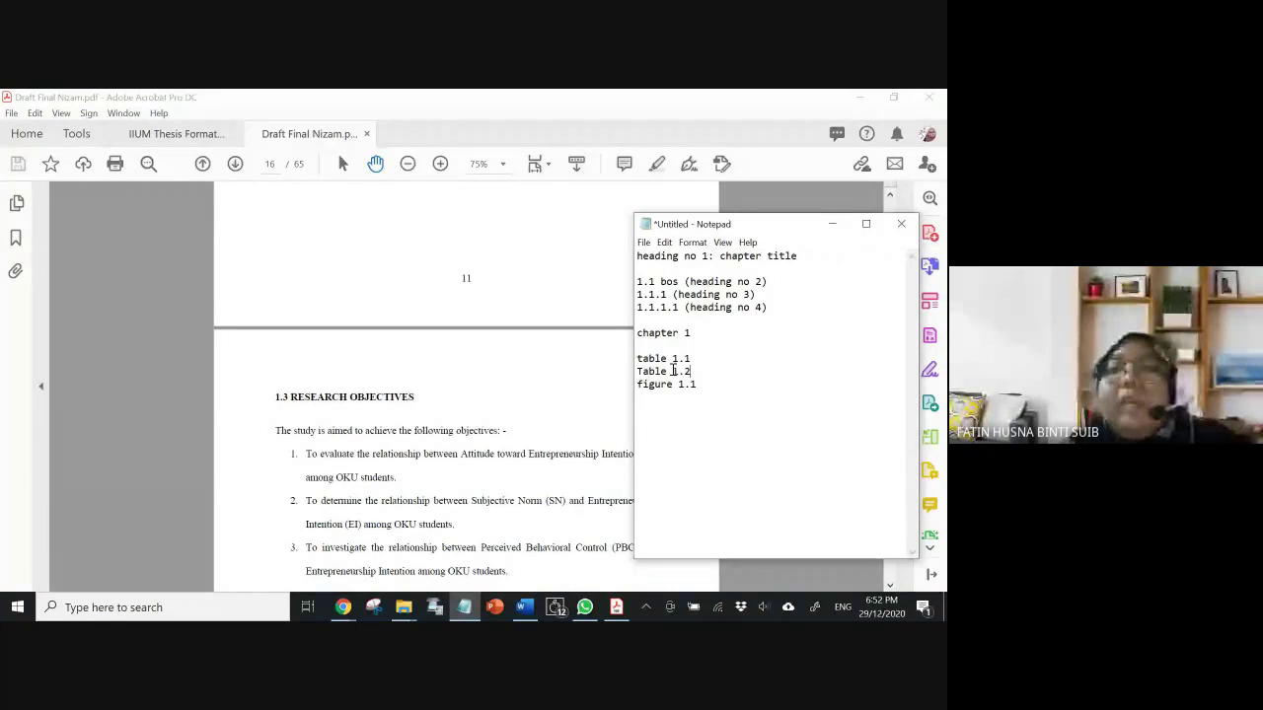
left_click_drag(673, 371, 680, 373)
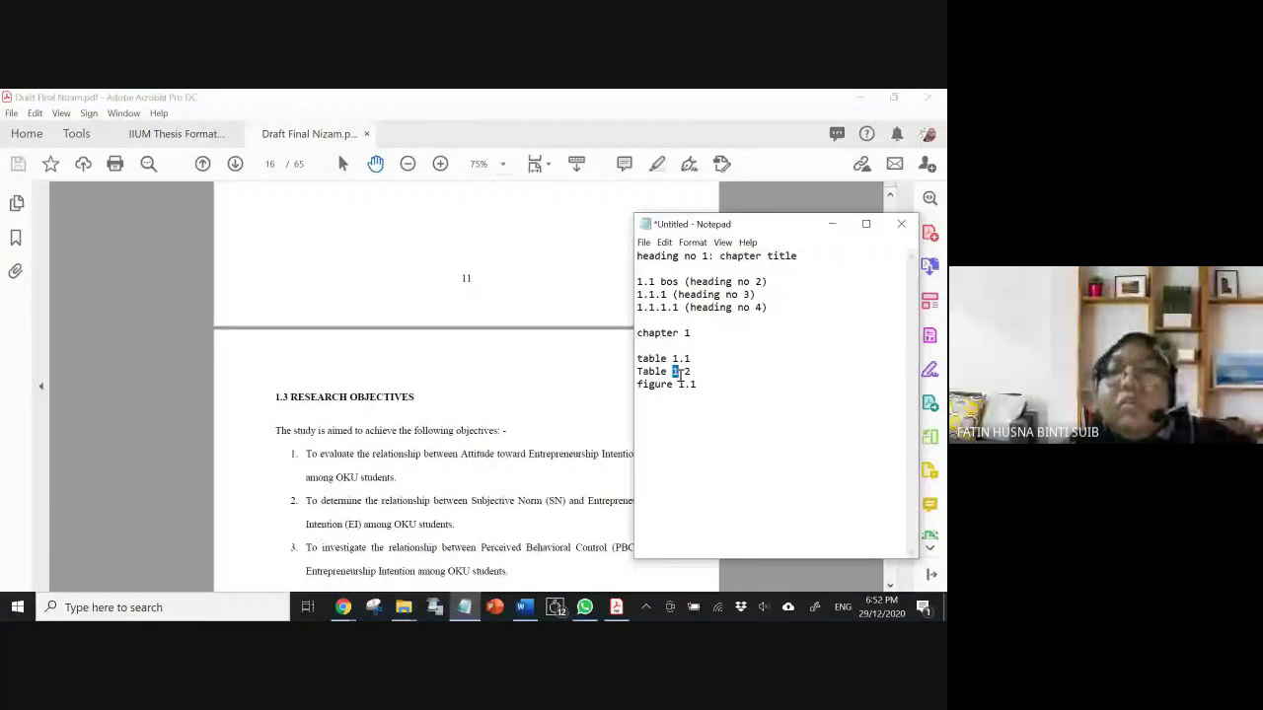
left_click(708, 393)
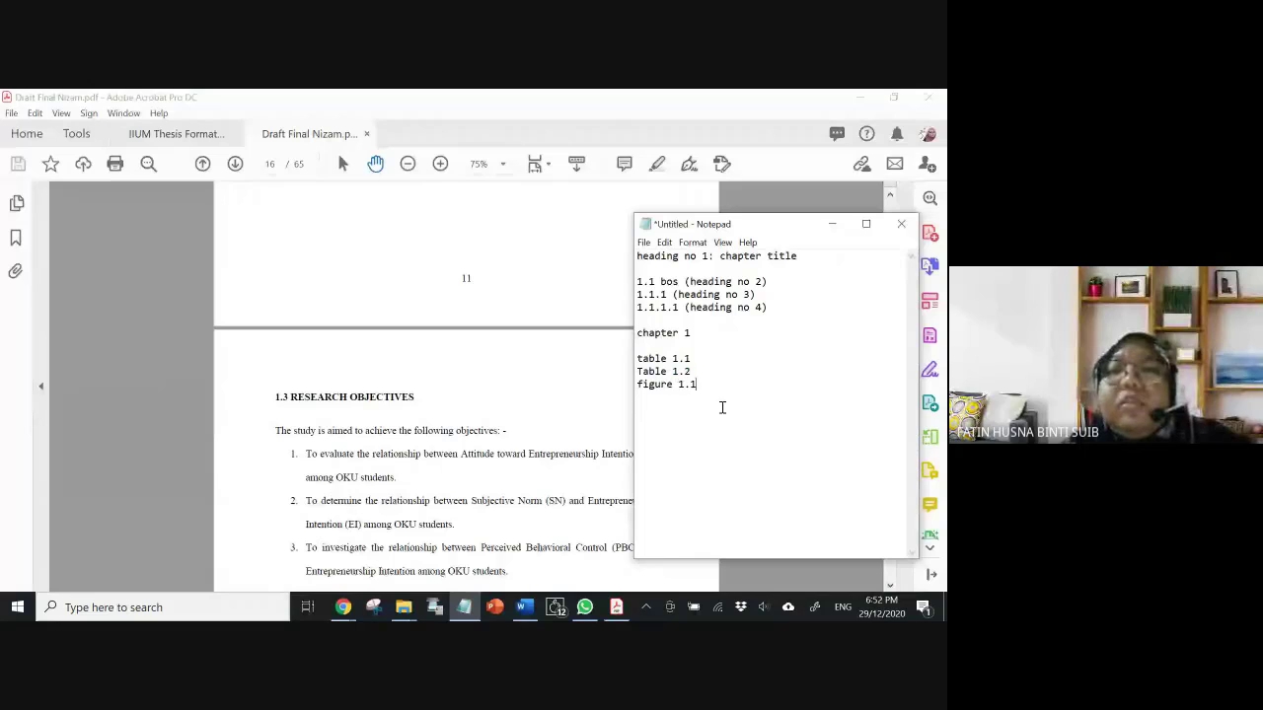
- Add a "chapter 2" heading at the end of the notes, followed by separate "table" and "figure" lines
scroll(488, 432, "down", 5)
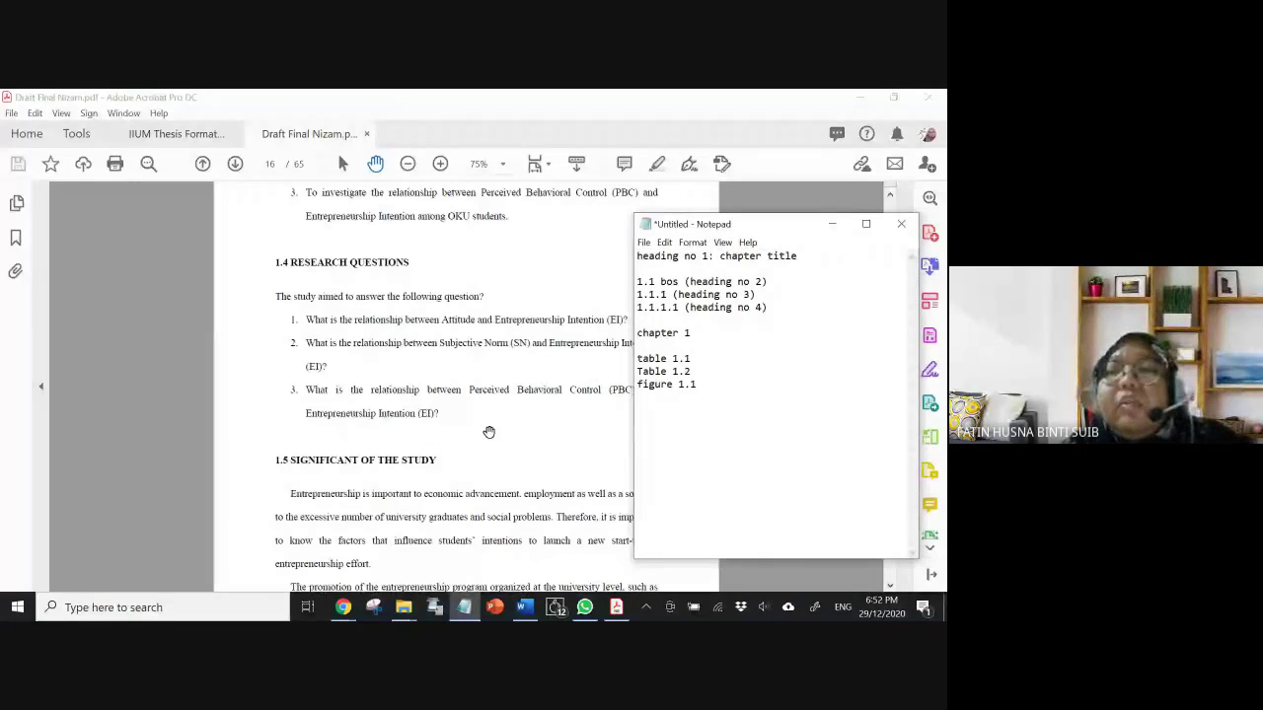
scroll(488, 432, "down", 2)
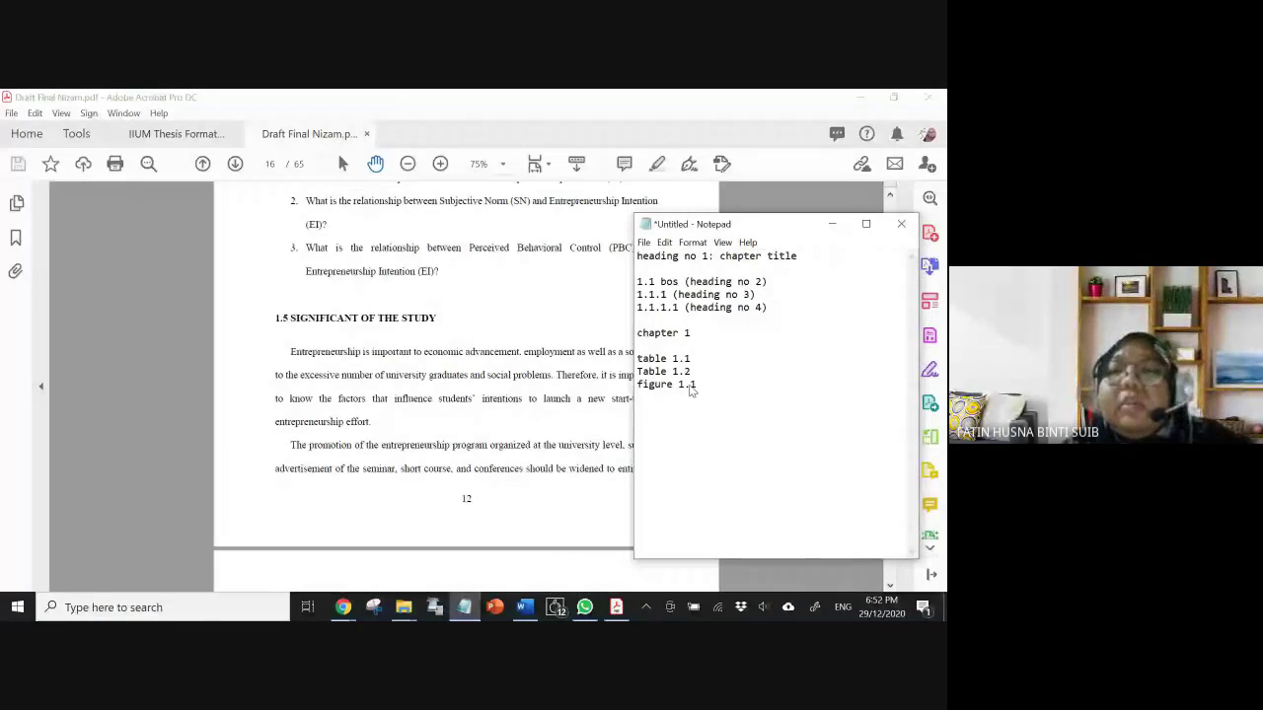
key("Return")
key("Return")
type("chapter 2")
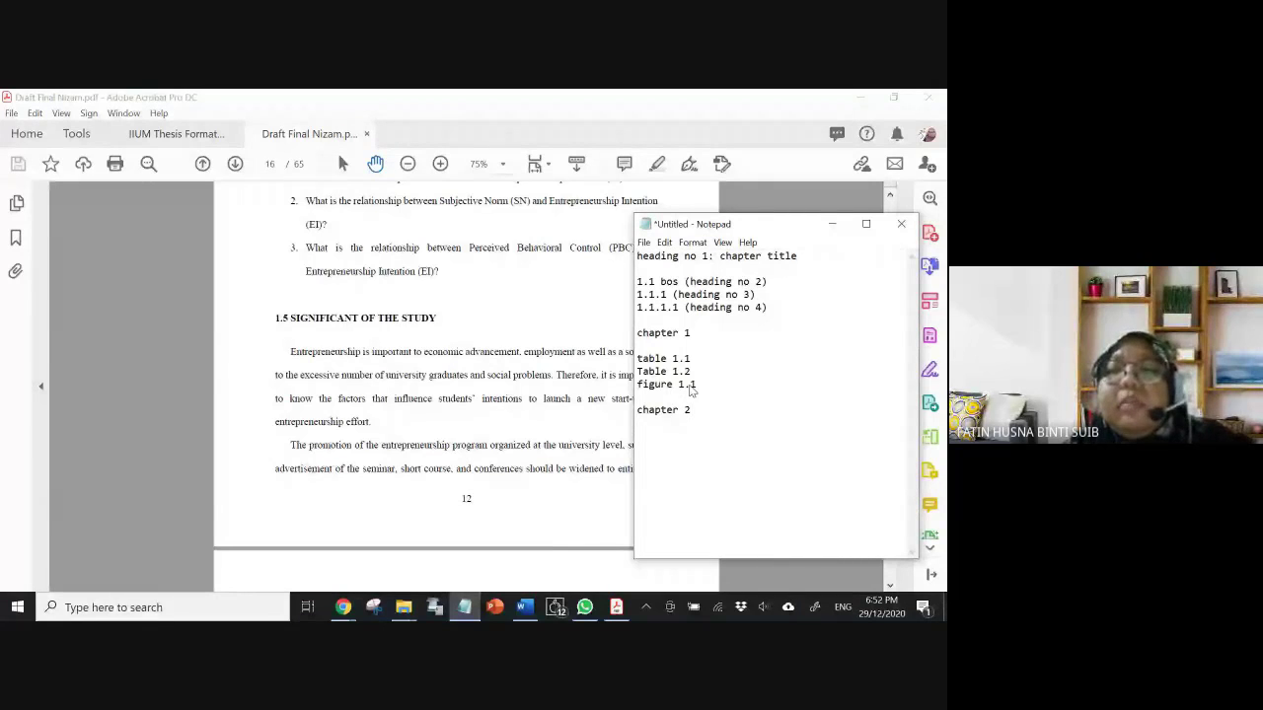
key("Return")
key("Return")
type("table")
key("Return")
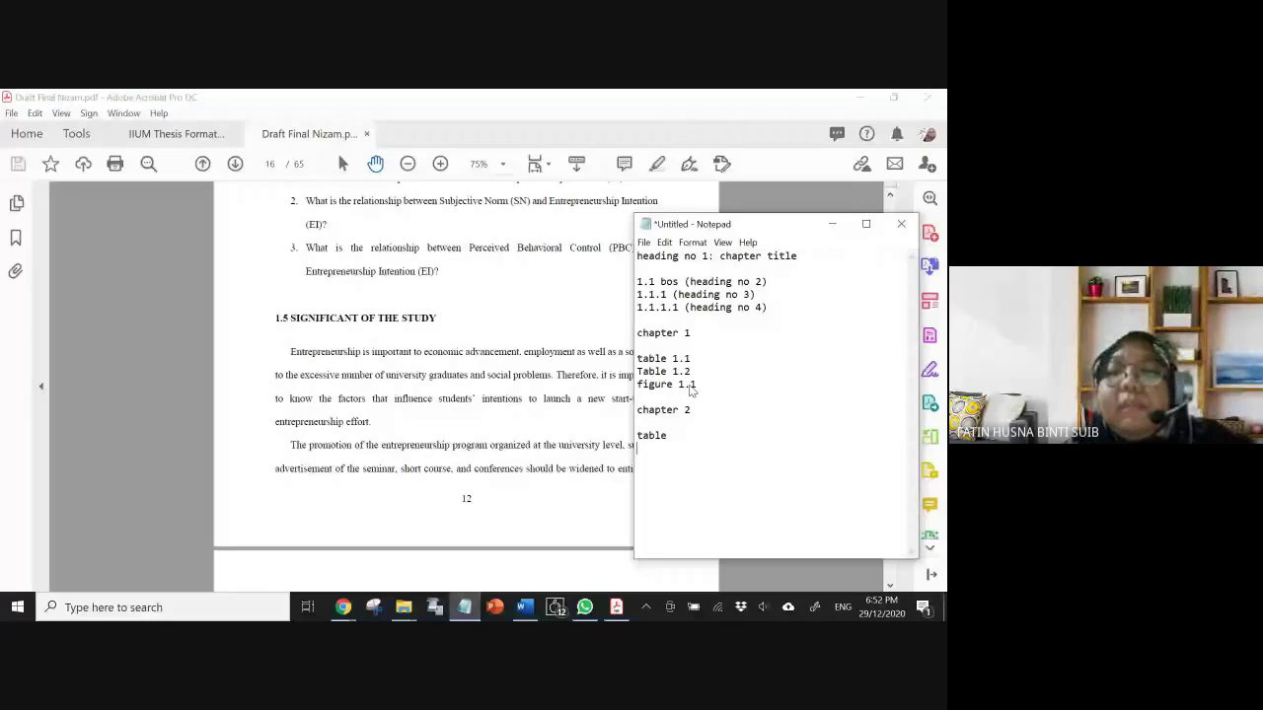
type("figure")
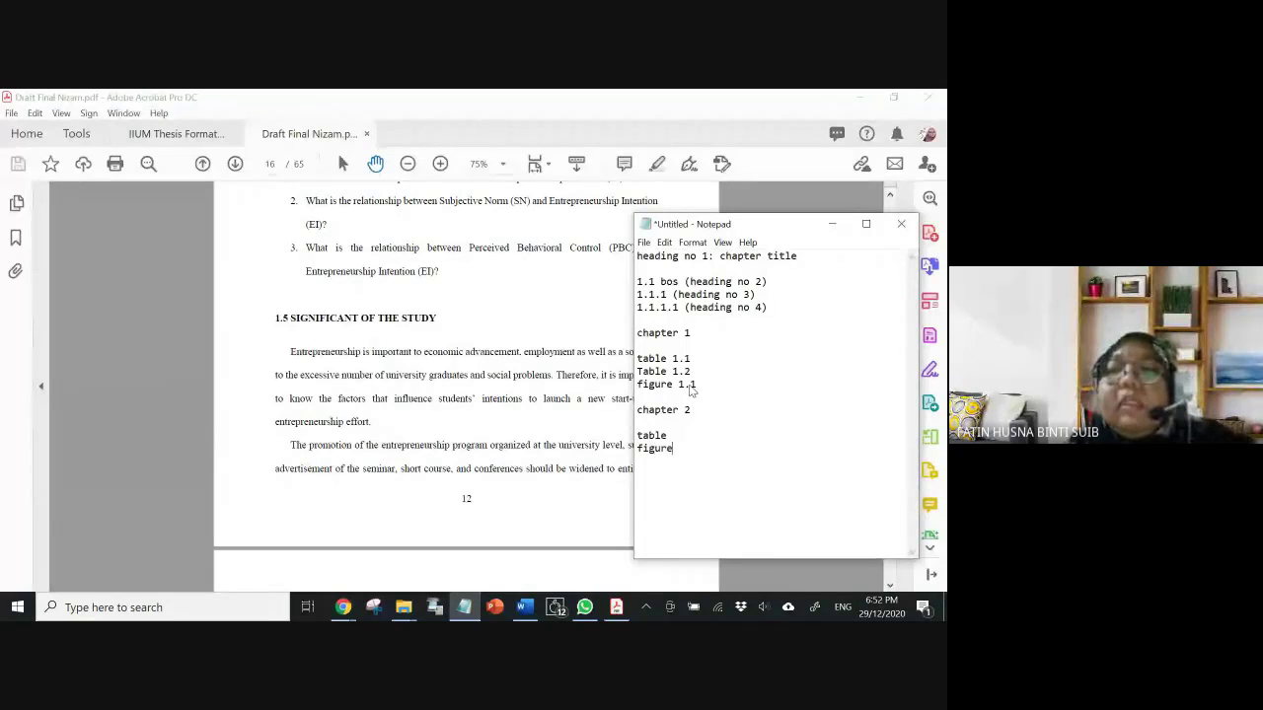
- Number both the "table" and "figure" lines under chapter 2 in the notes as 2.1
left_click(671, 437)
type("2.1")
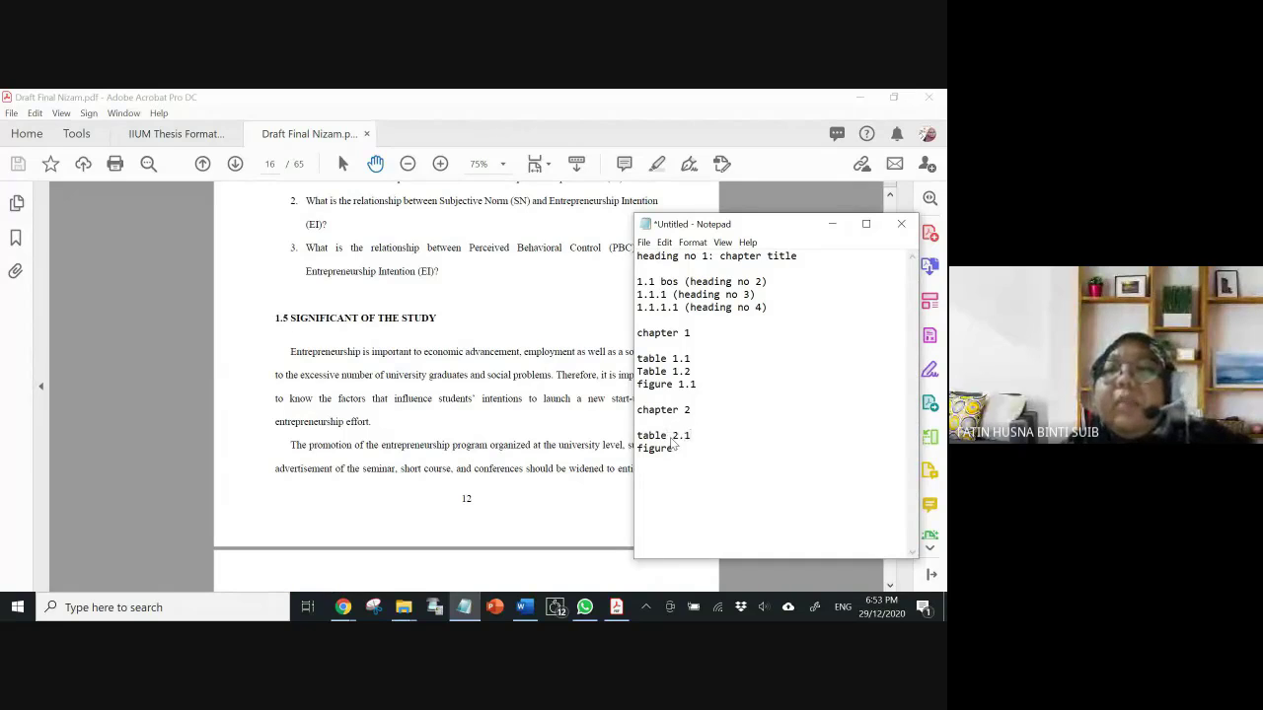
double_click(677, 437)
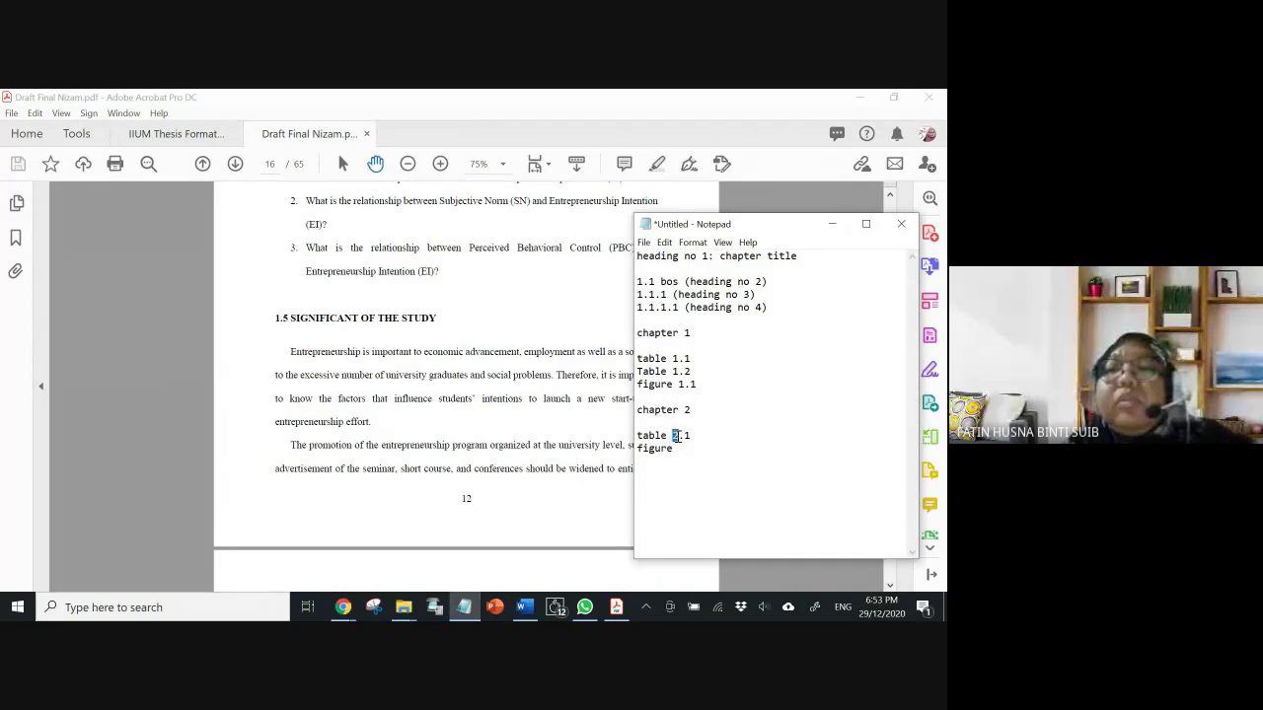
double_click(688, 436)
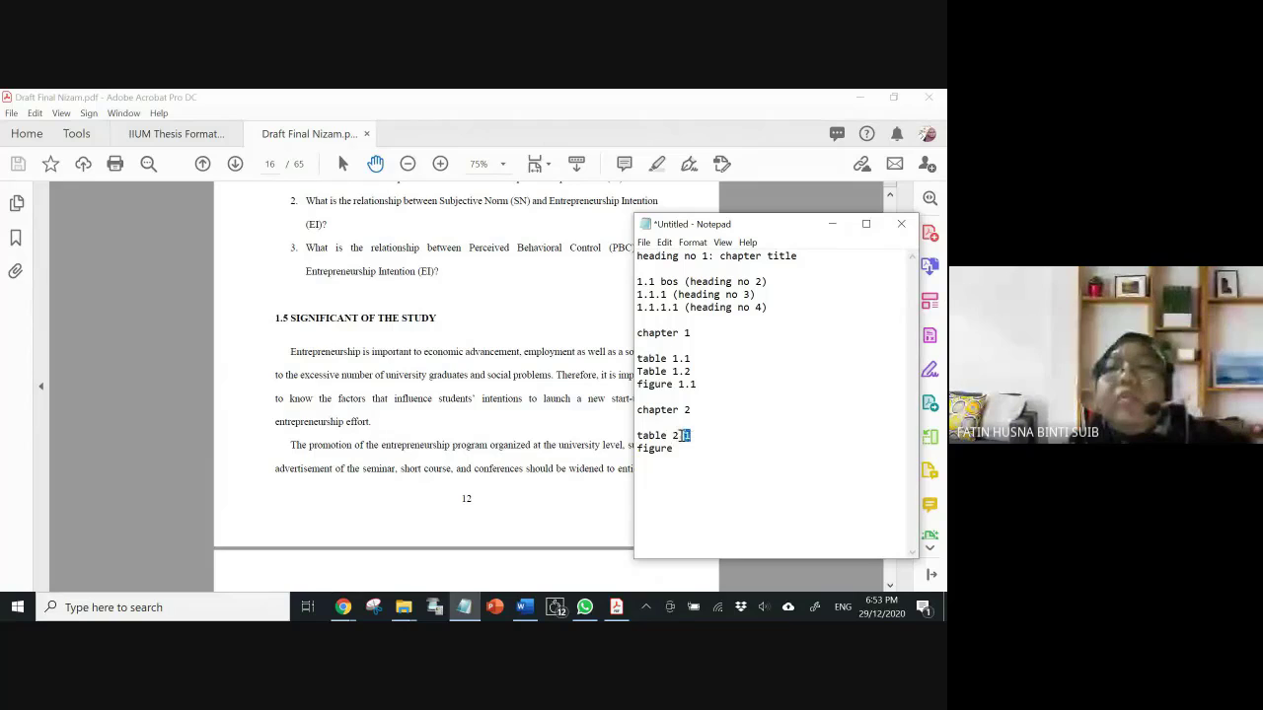
left_click(676, 449)
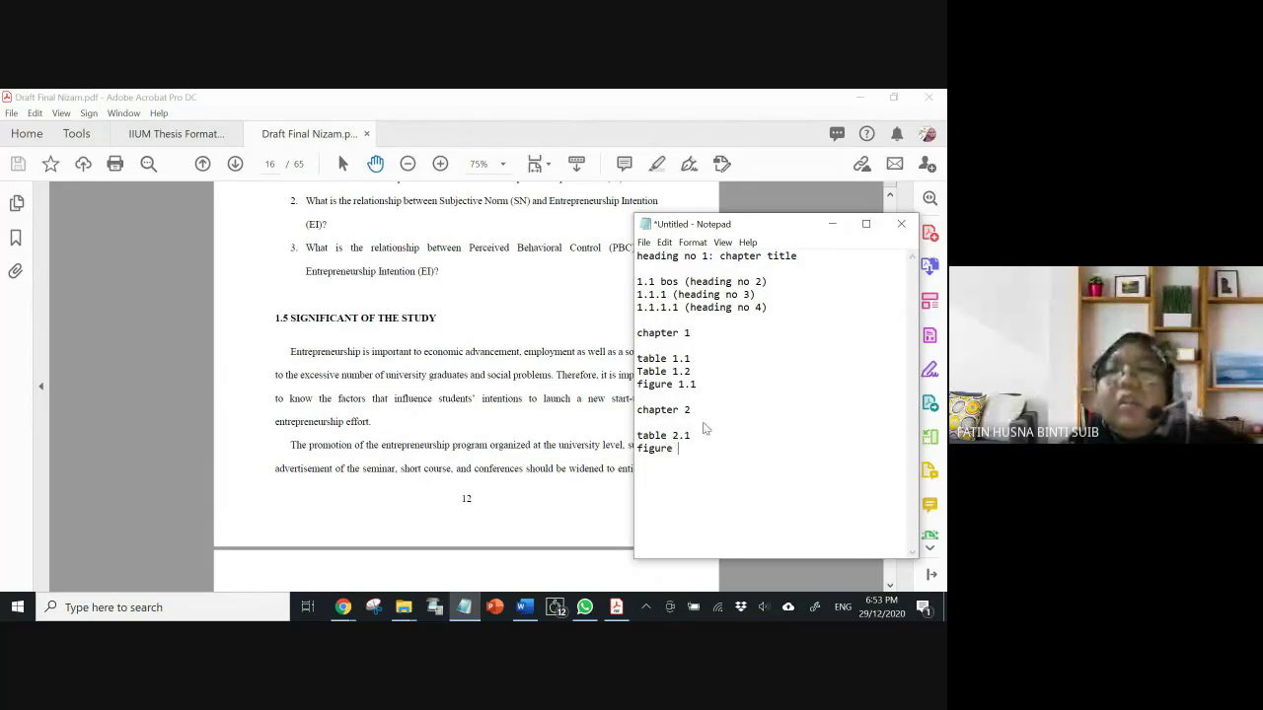
type("2.1")
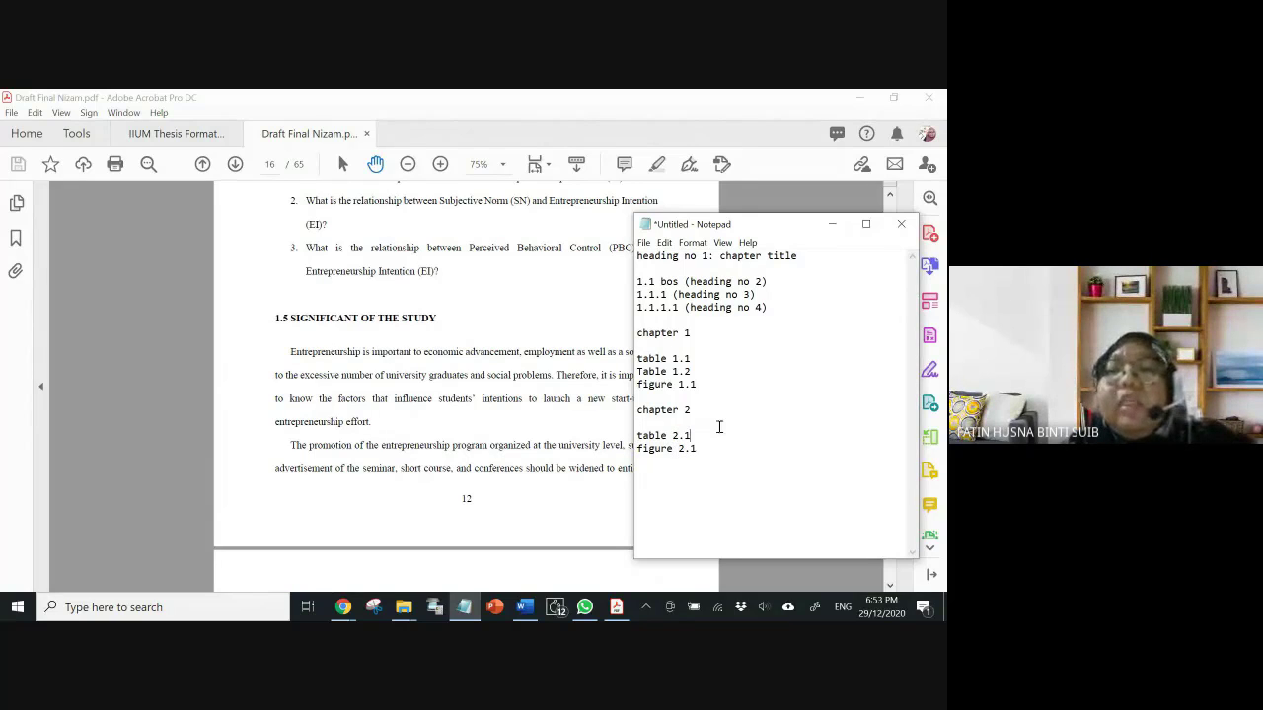
- Insert a "table 2.2" line between "table 2.1" and "figure 2.1" in the notes
left_click(719, 433)
key("Return")
type("t")
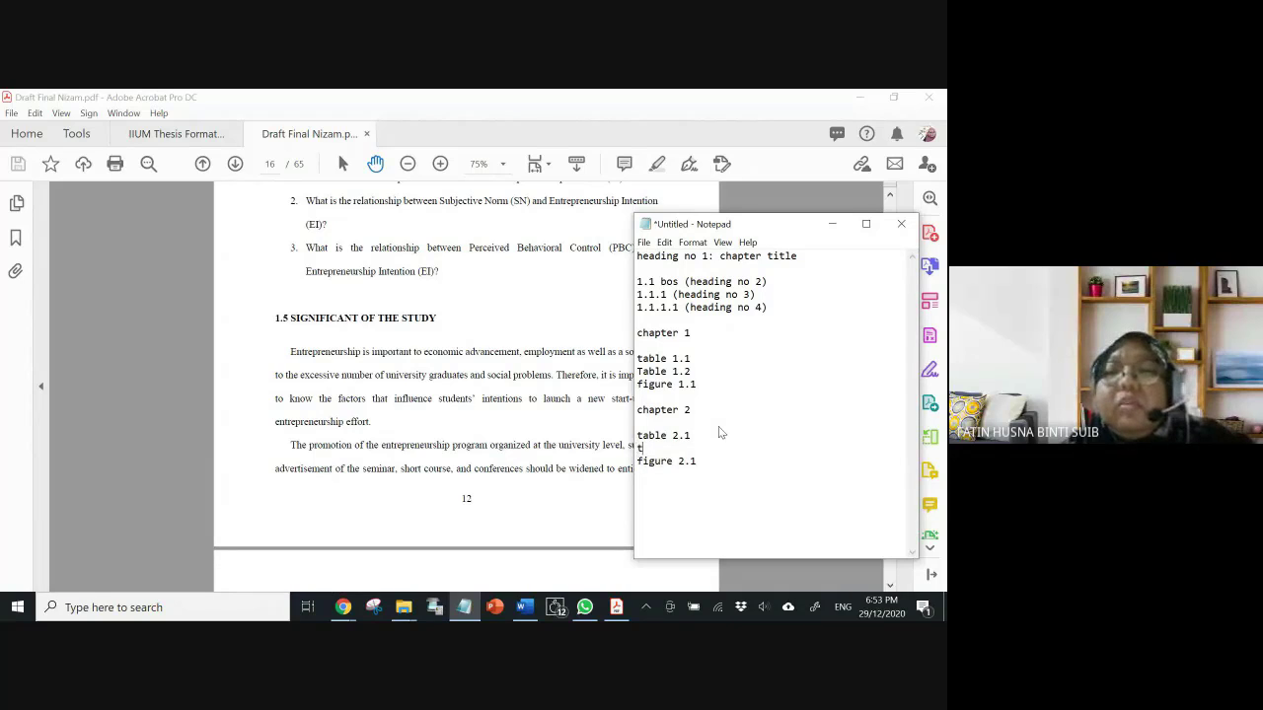
type("a")
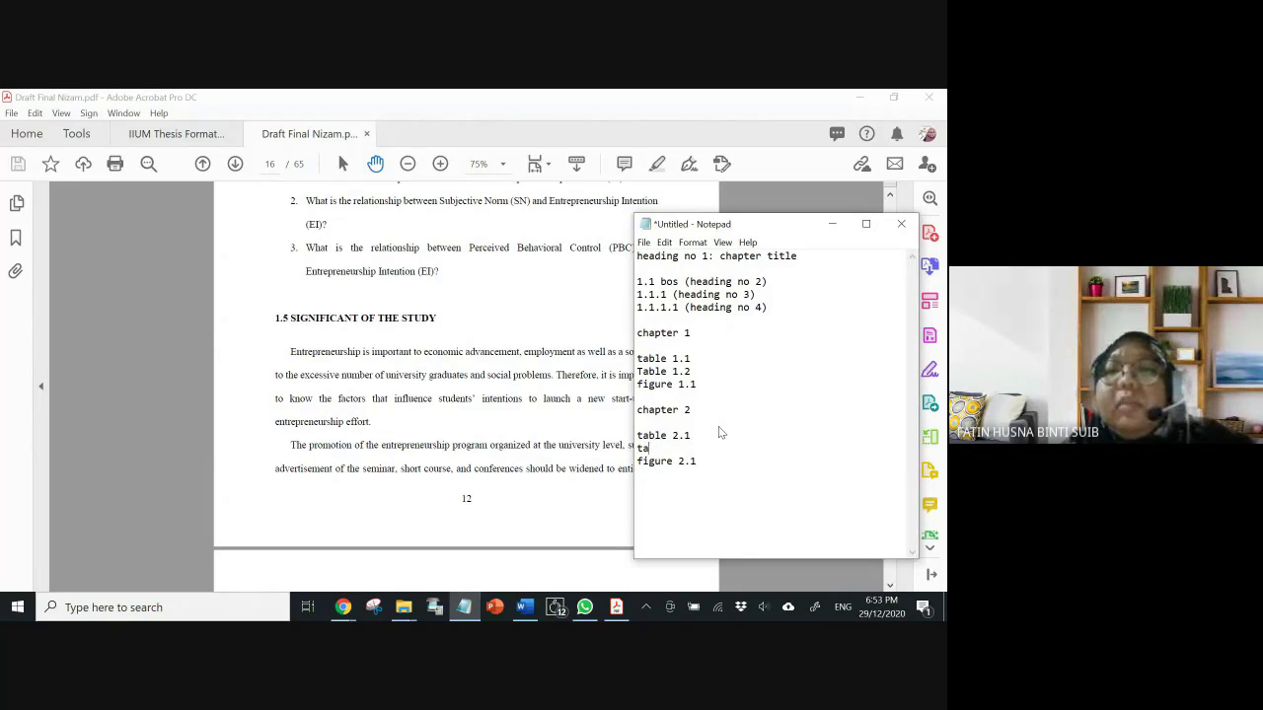
type("ble 2.2")
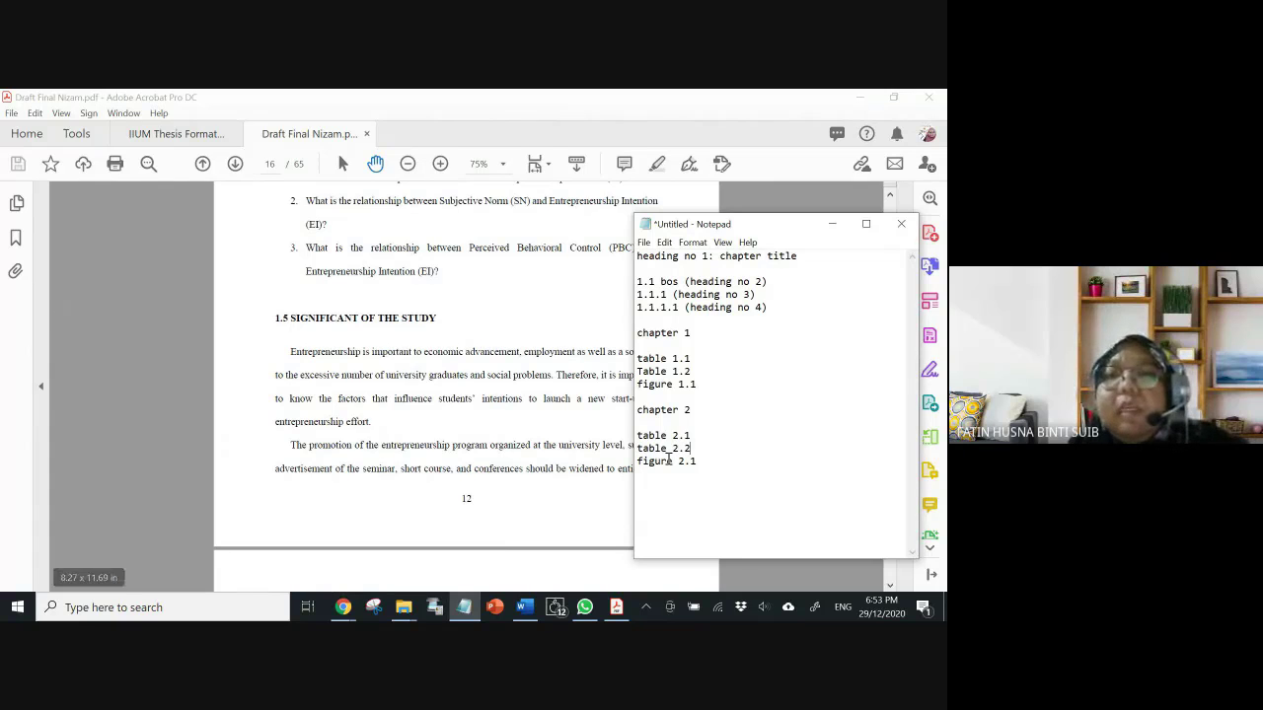
scroll(606, 439, "down", 1)
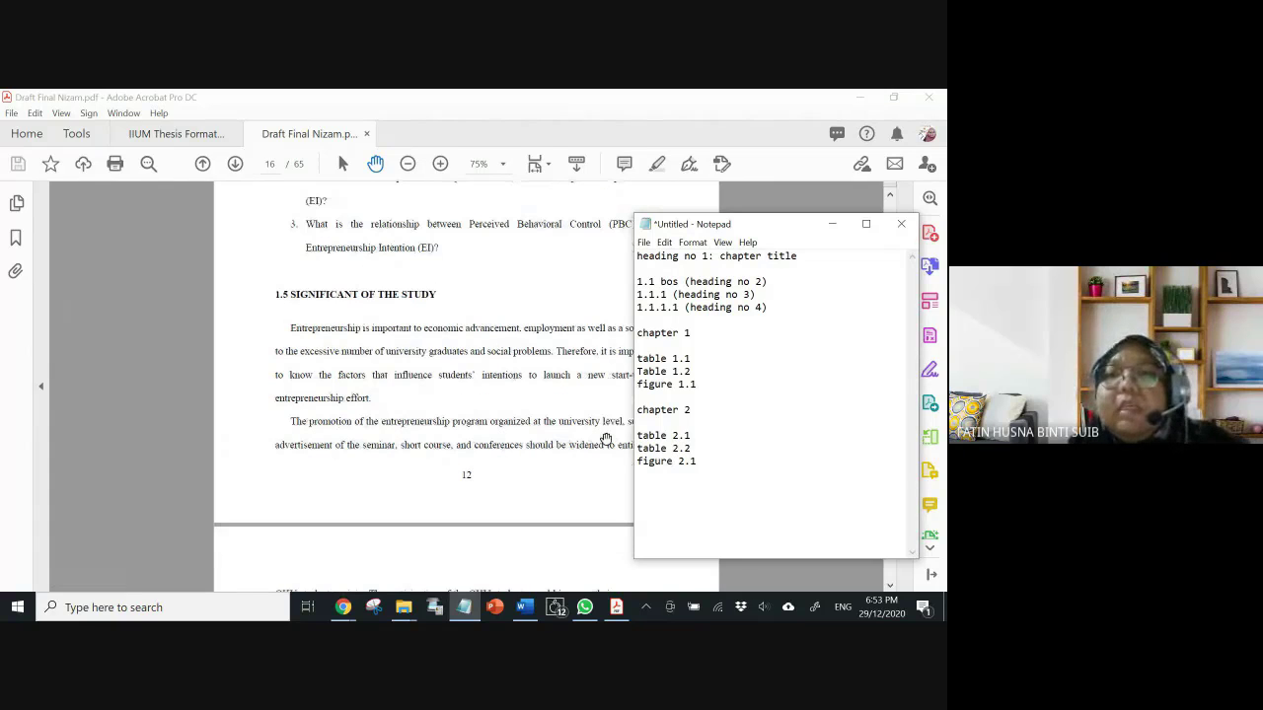
scroll(606, 439, "down", 3)
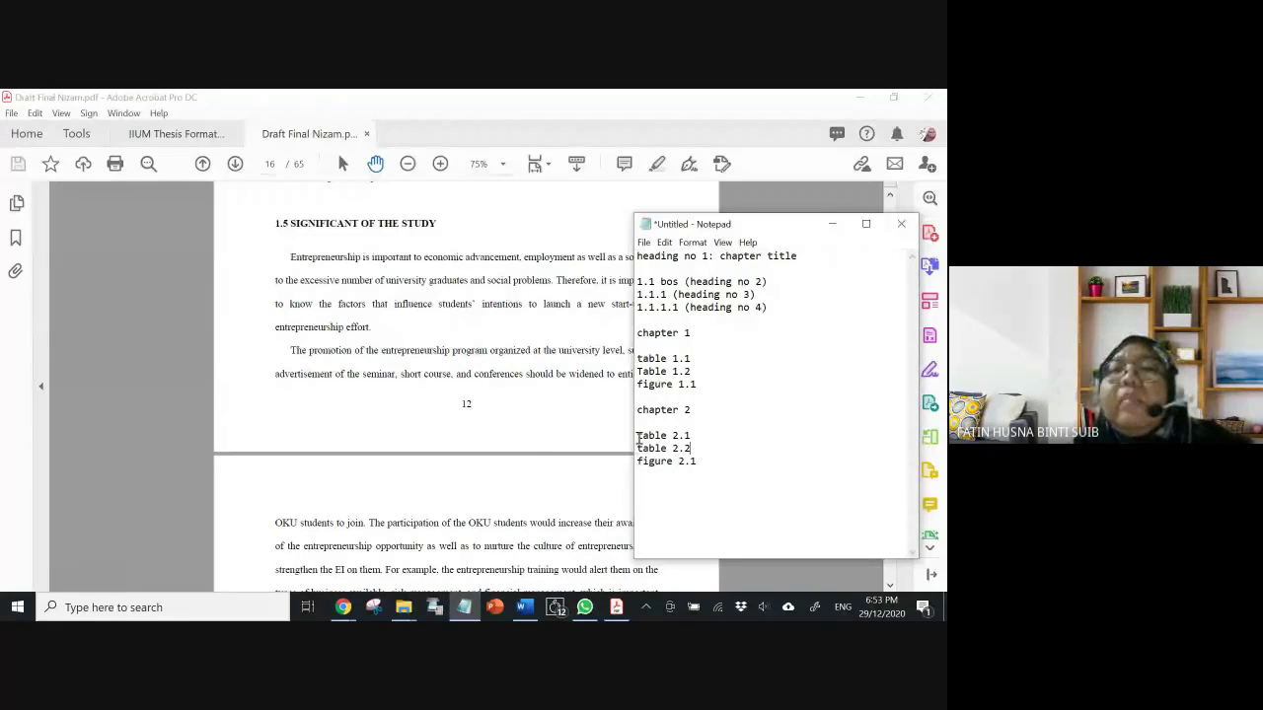
- Start another "chapter 1" heading at the end of the notes, separated by a blank line from "figure 2.1"
left_click(709, 466)
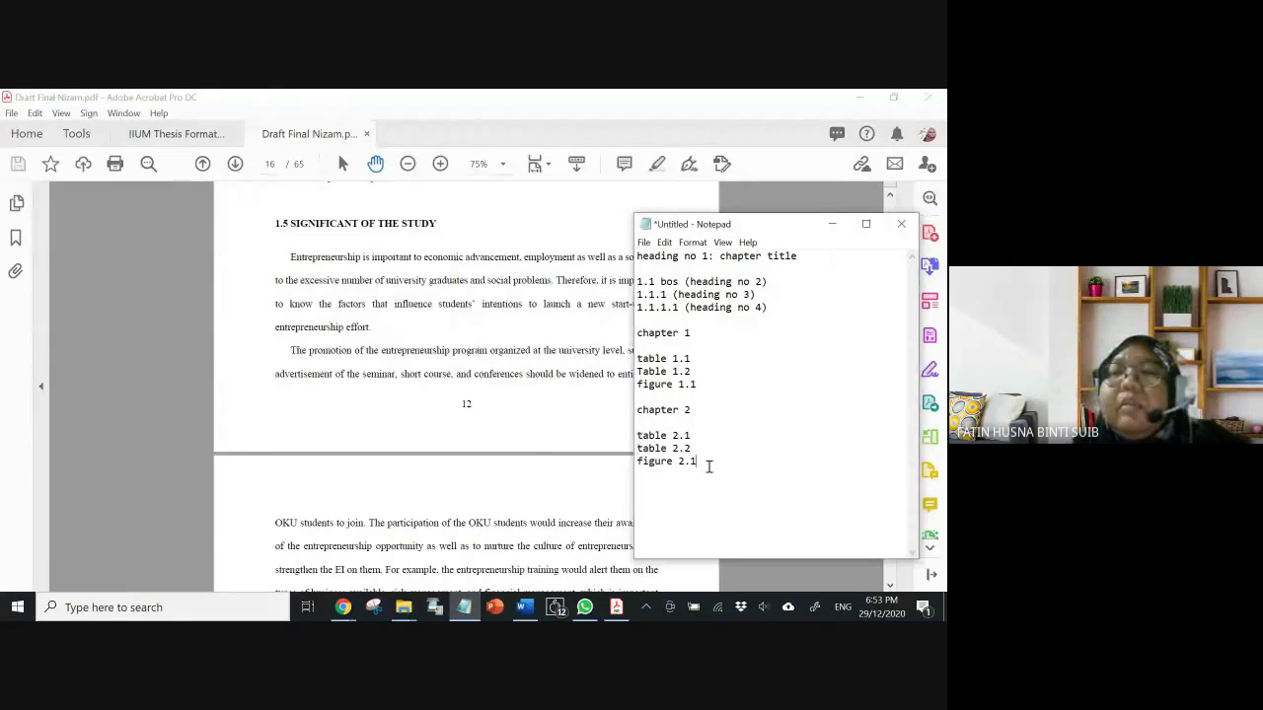
key("Return")
key("Return")
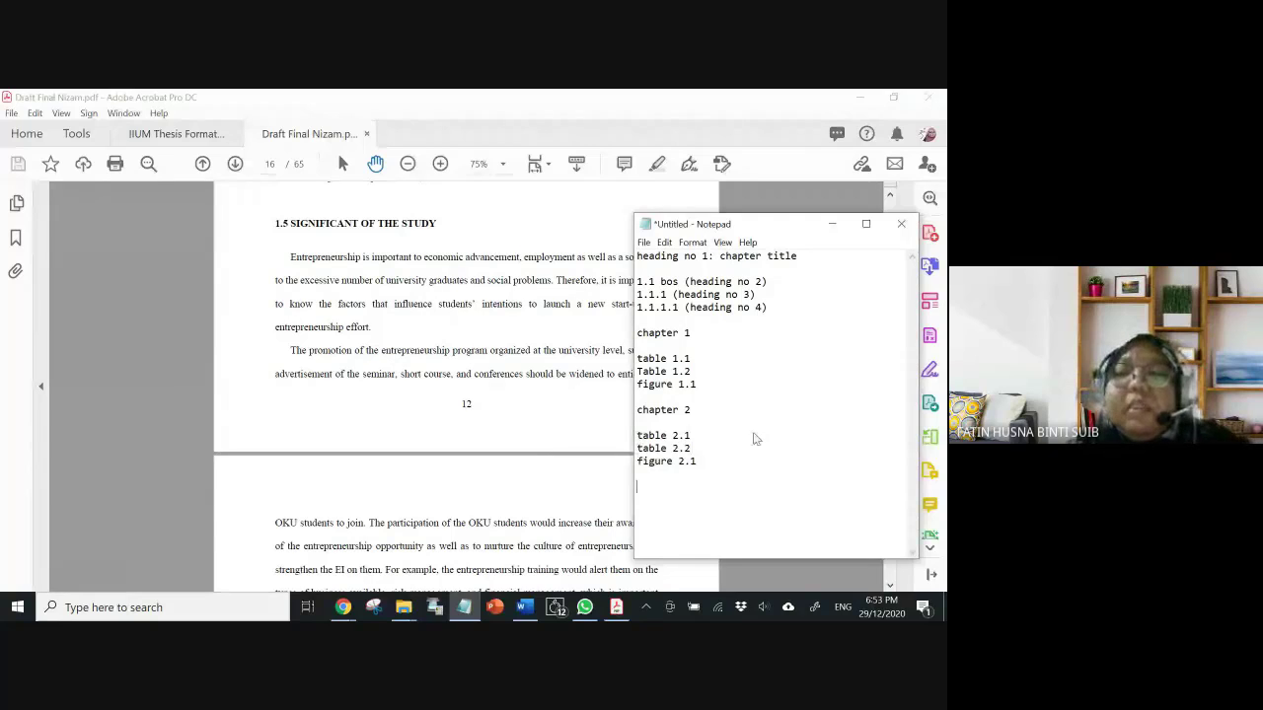
type("chapter 1")
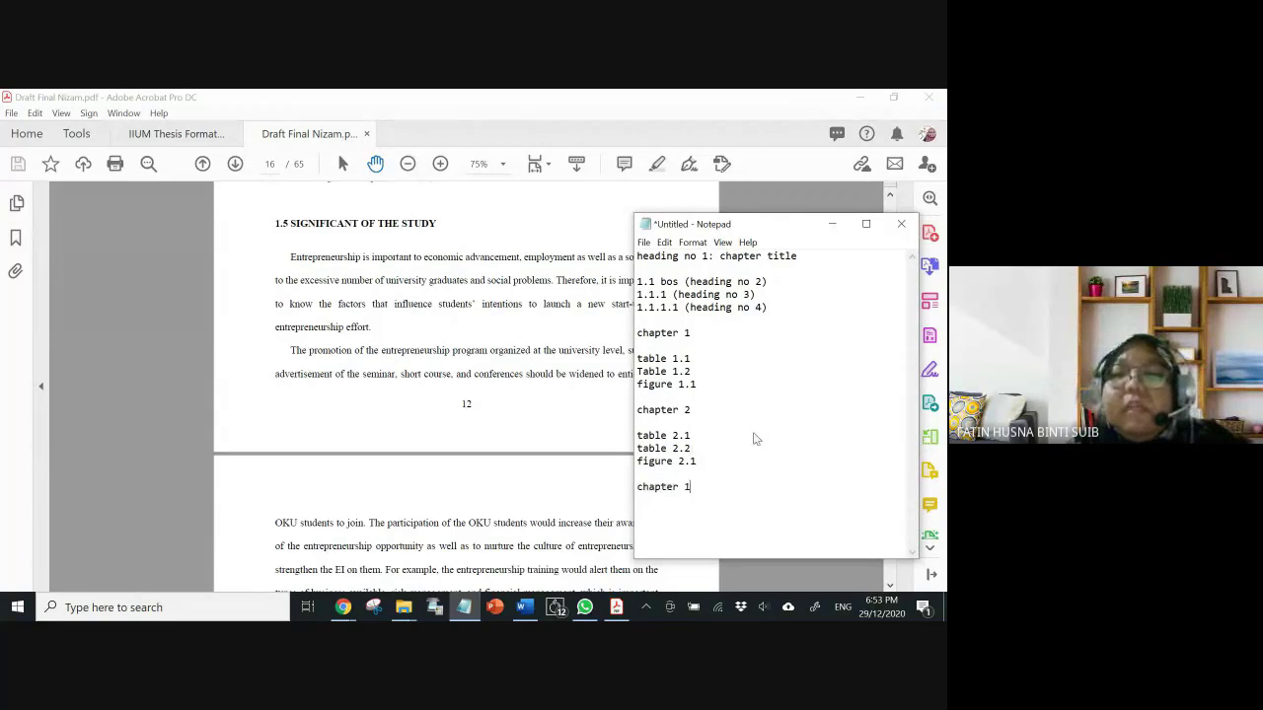
- List "table 1", "table 2" and "table 3" on separate lines under the last "chapter 1" heading
key("Return")
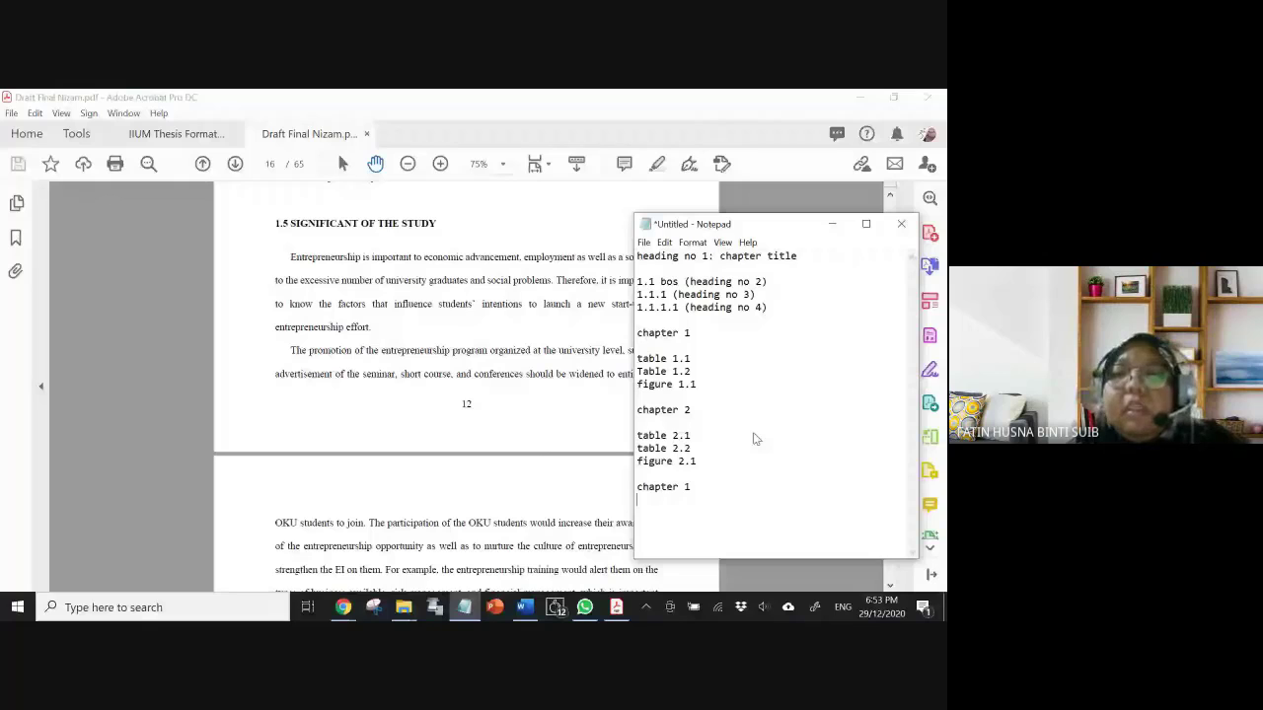
key("Return")
type("tab")
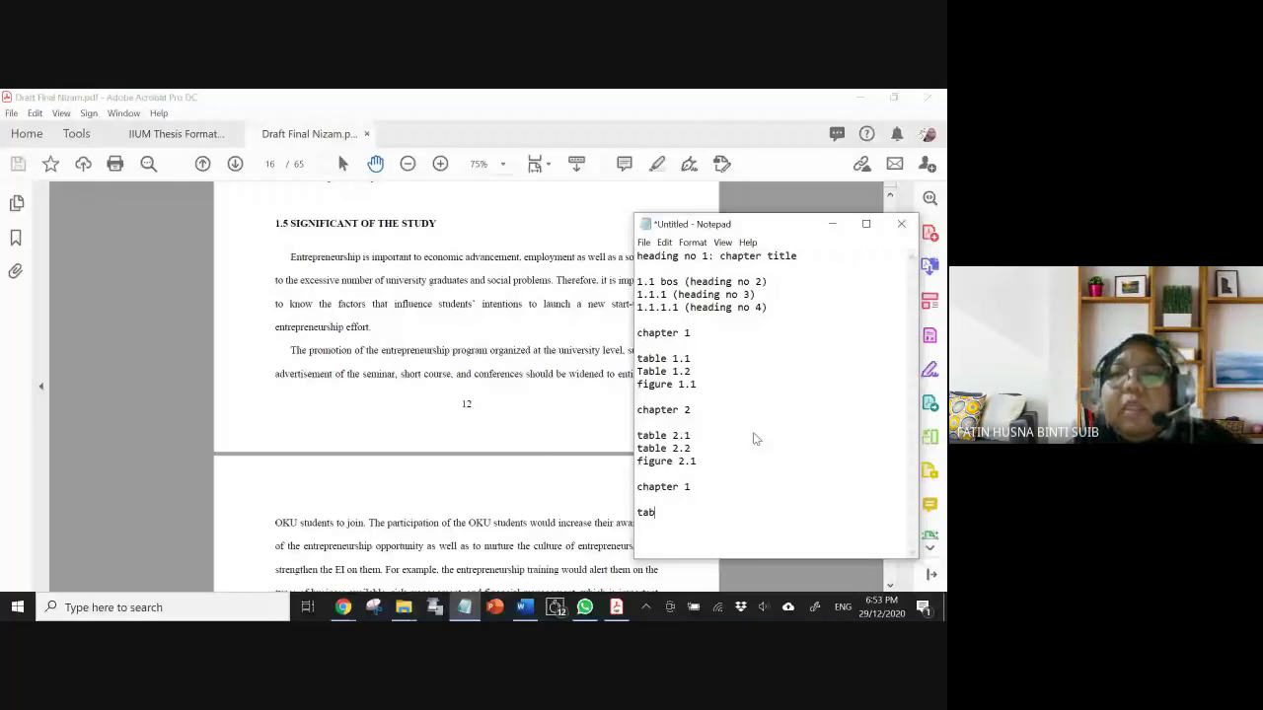
type("le 1")
key("Return")
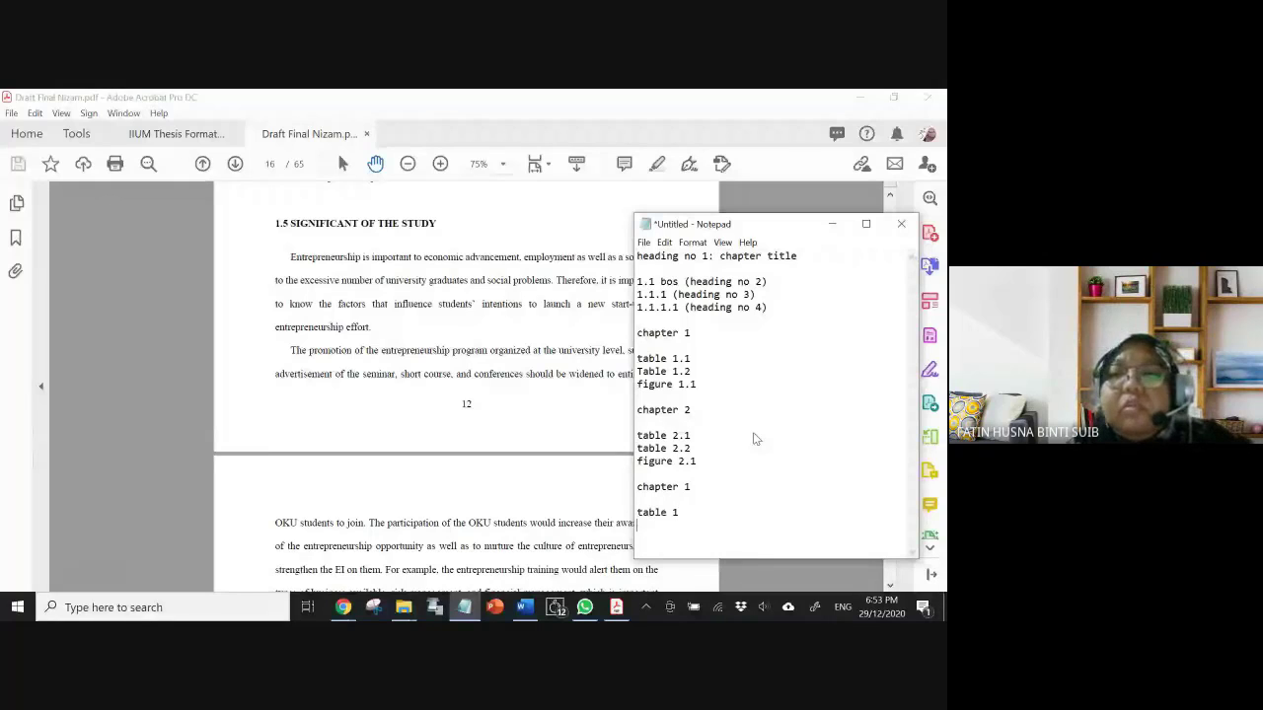
type("table ")
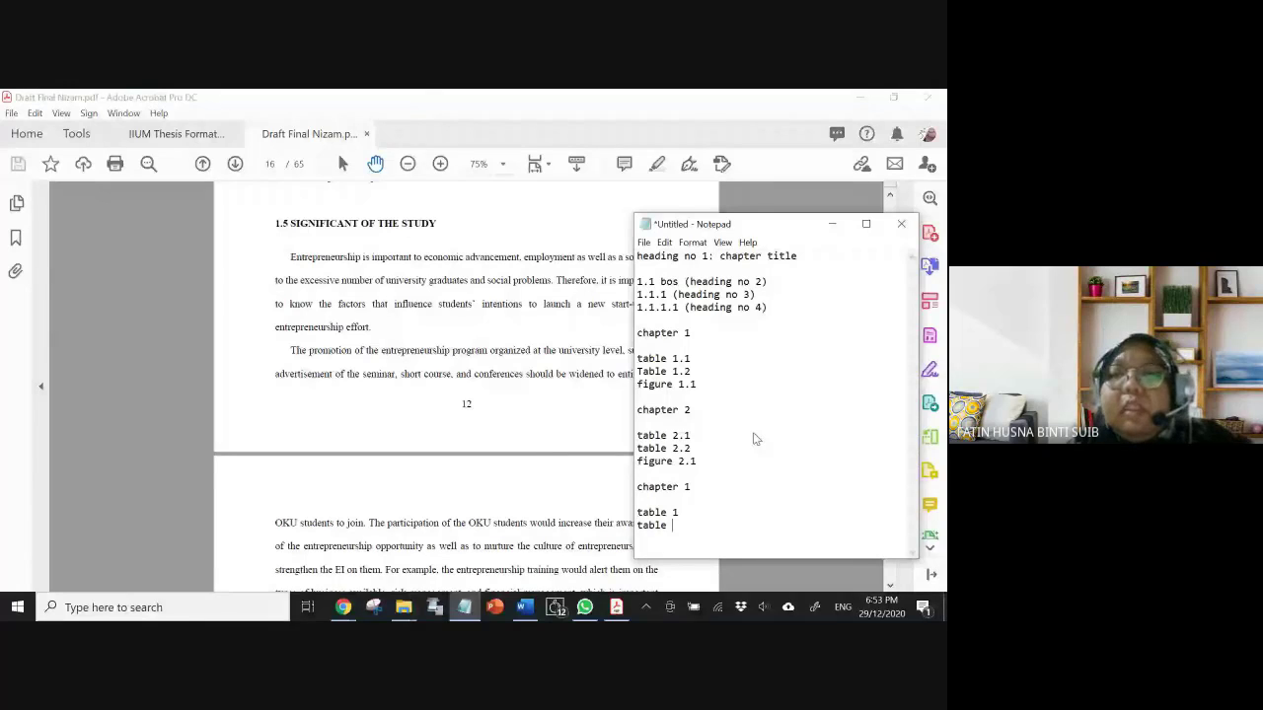
type("2")
key("Return")
type("table")
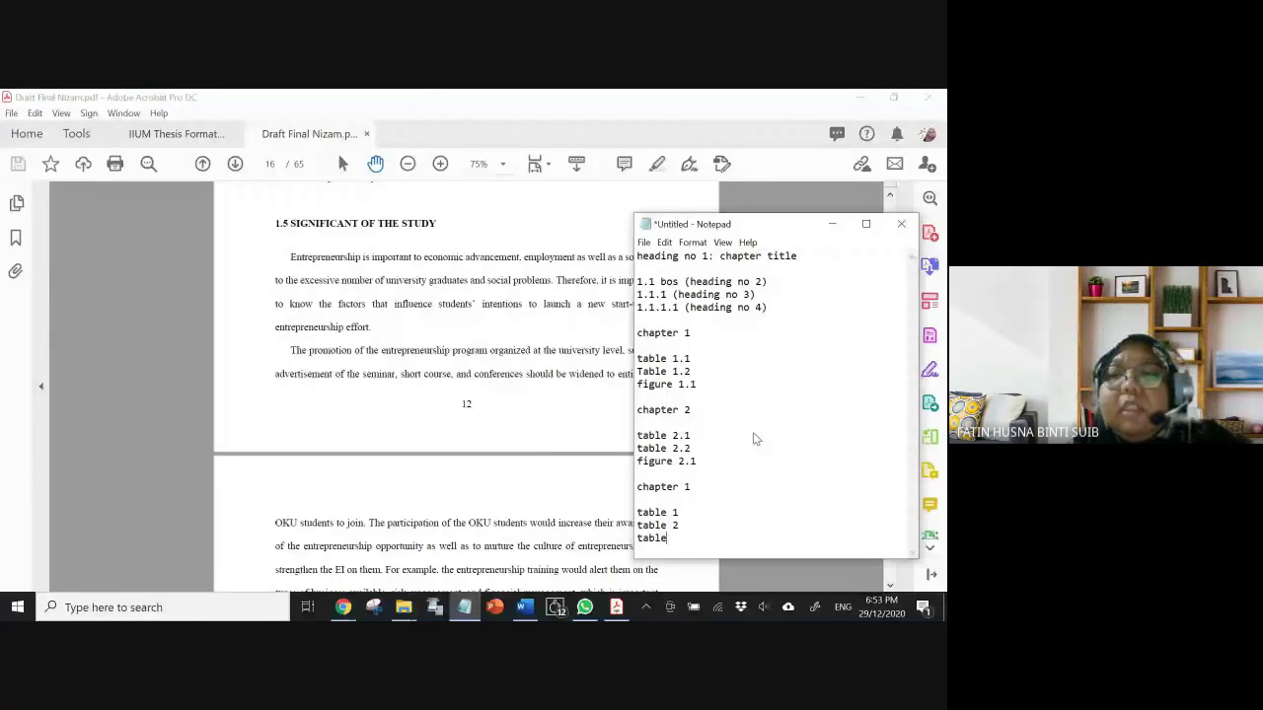
type(" 3")
key("Return")
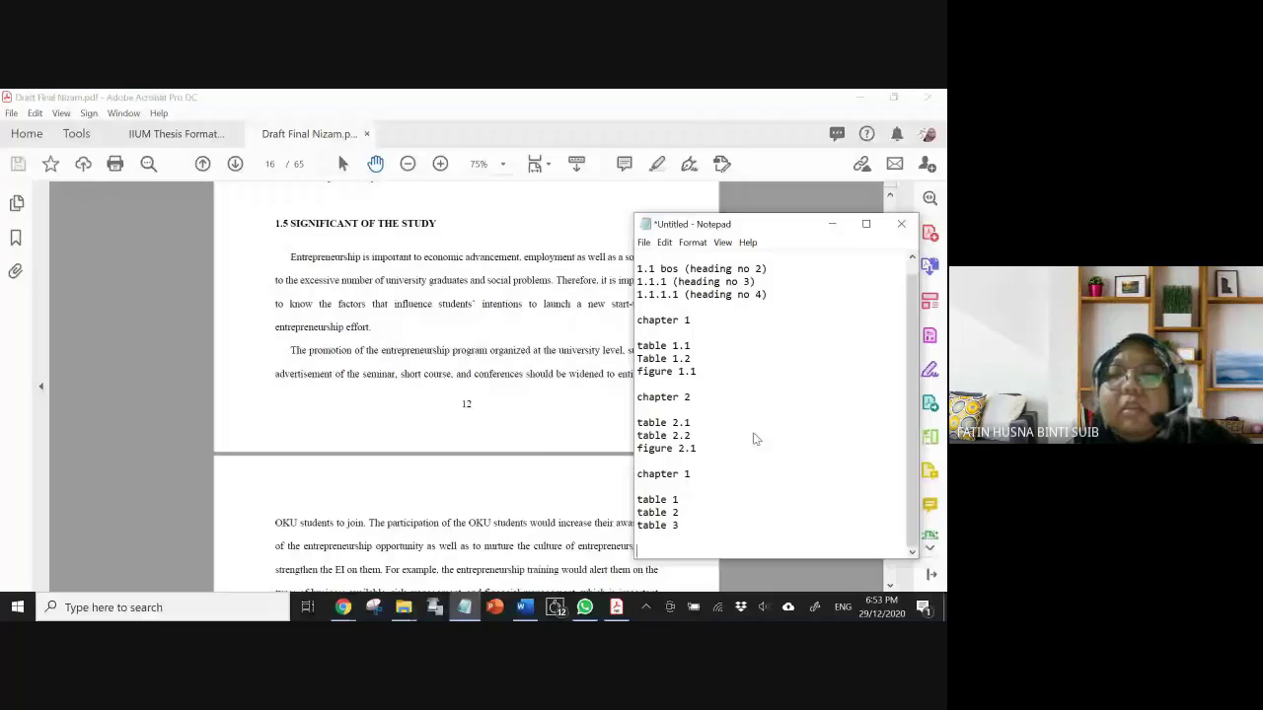
- Add another "chapter" heading at the end of the notes, with "table 4" below it after a blank line
type("chapte")
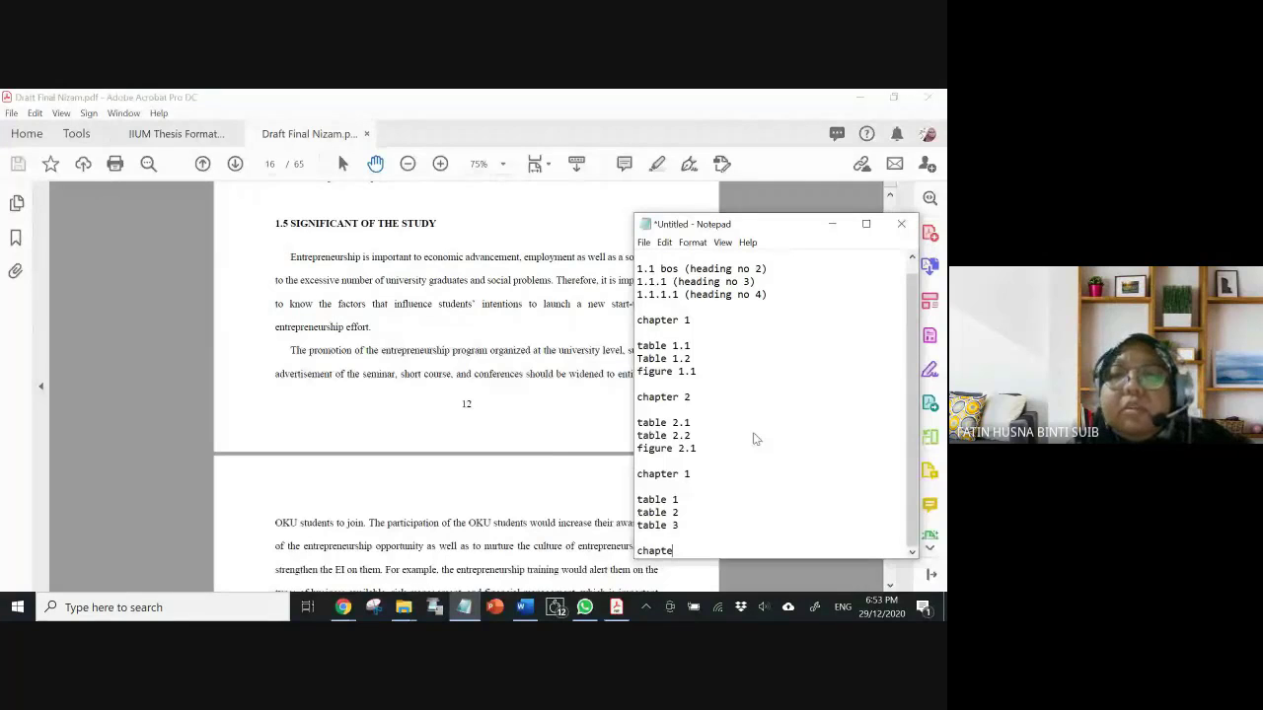
type("r")
key("Return")
key("Return")
type("tab")
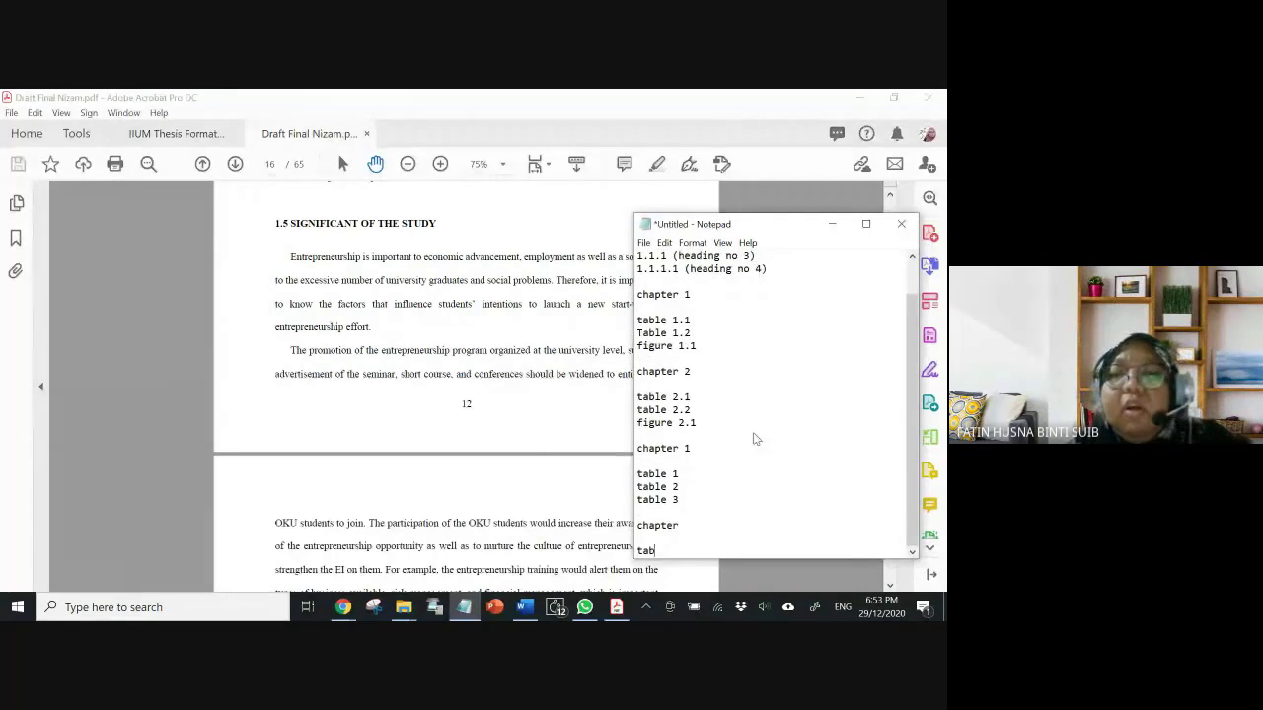
type("le 4")
key("Return")
- Number the last chapter heading as 2 and add "table 5" below "table 4" in the notes
type("tab")
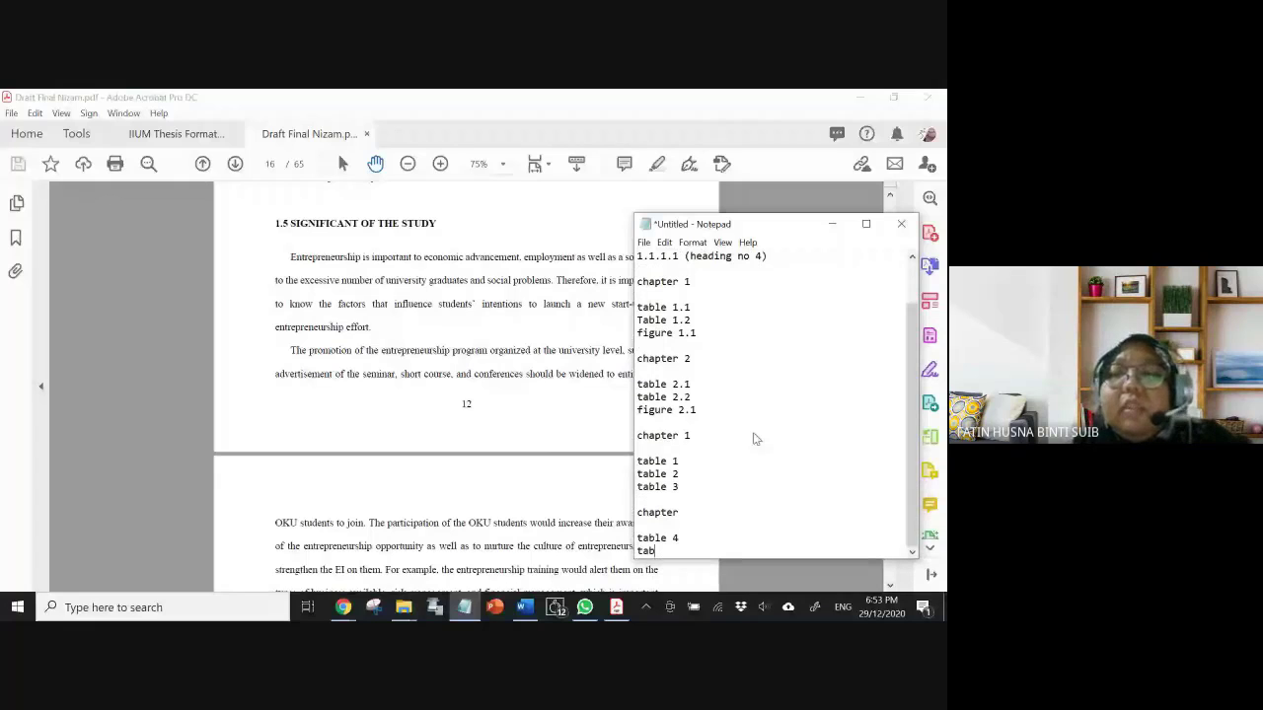
type("le")
left_click(718, 505)
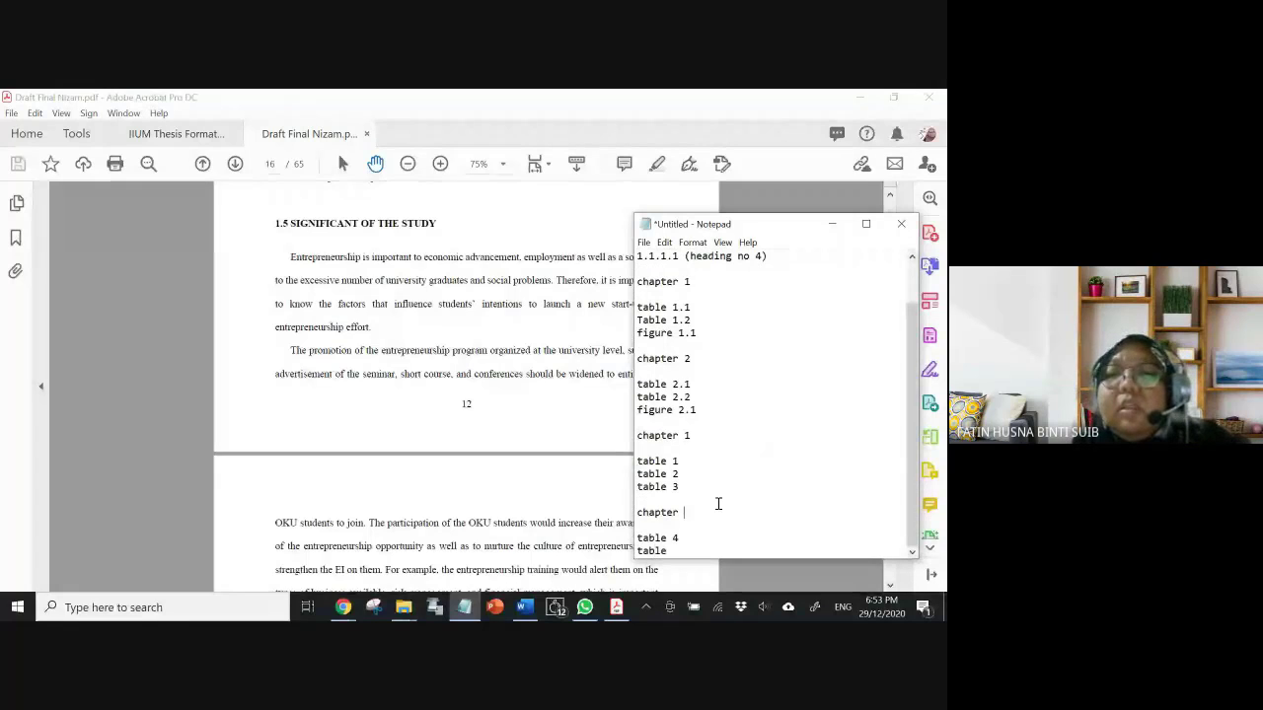
type("2")
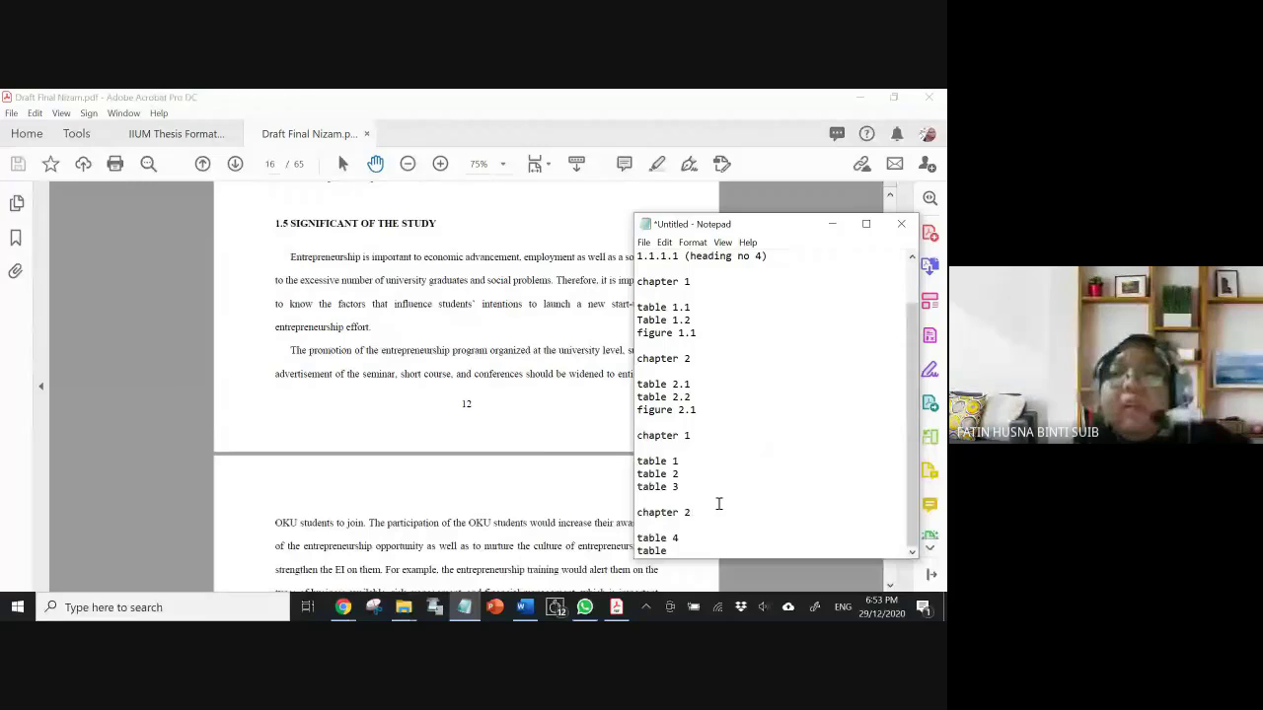
type(" 5")
key("Return")
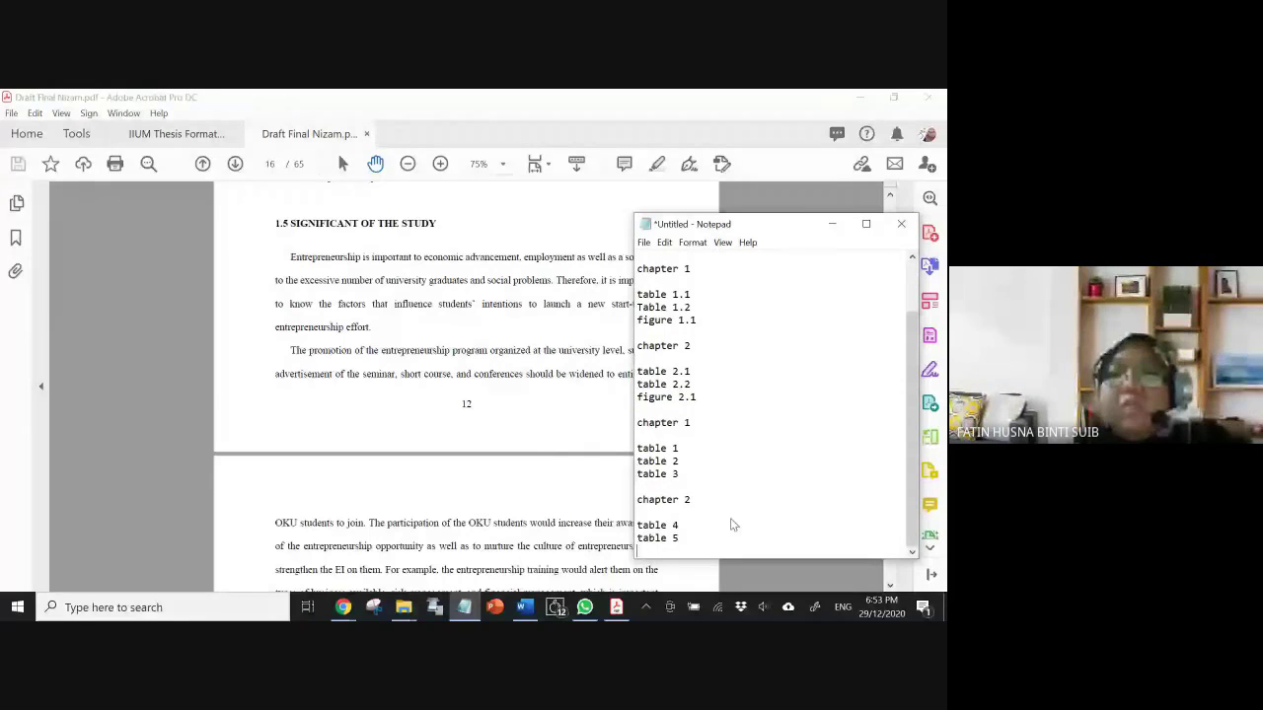
- Add a "c3" heading at the end of the notes and list "table 6" and "table 7" beneath it
key("Return")
type("c3")
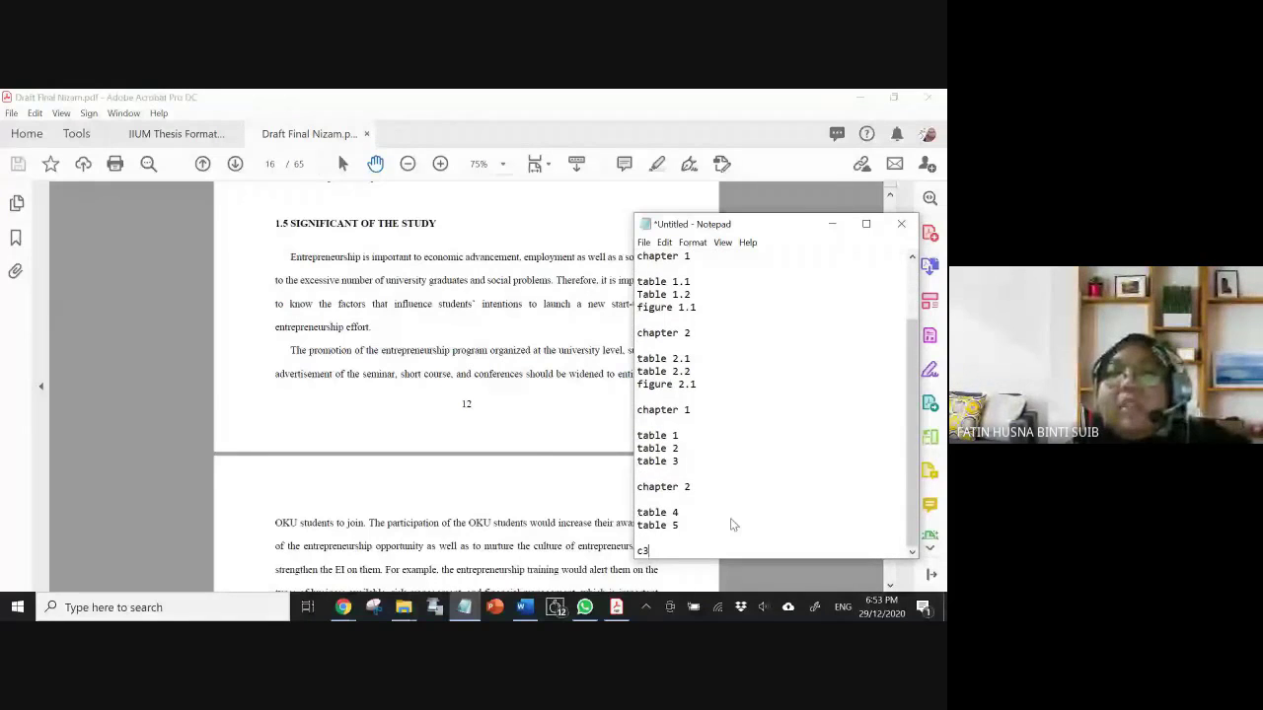
key("Return")
key("Return")
type("table 6")
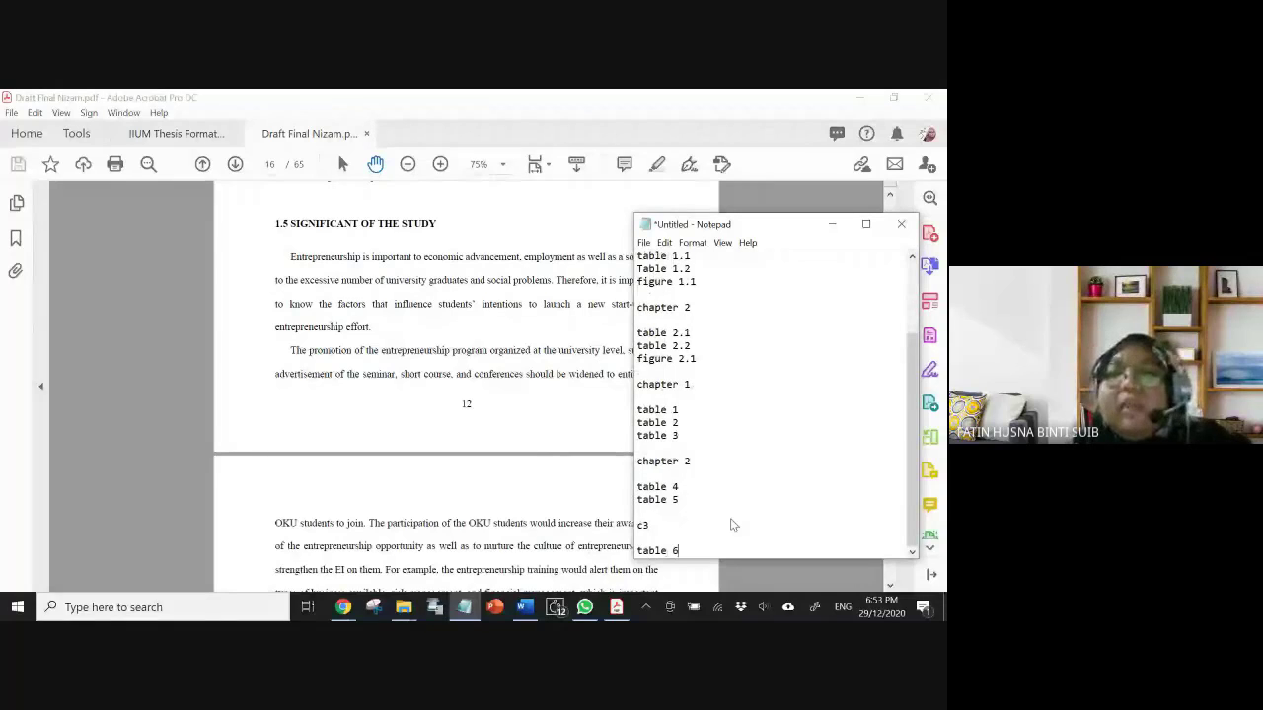
key("Return")
type("table 7")
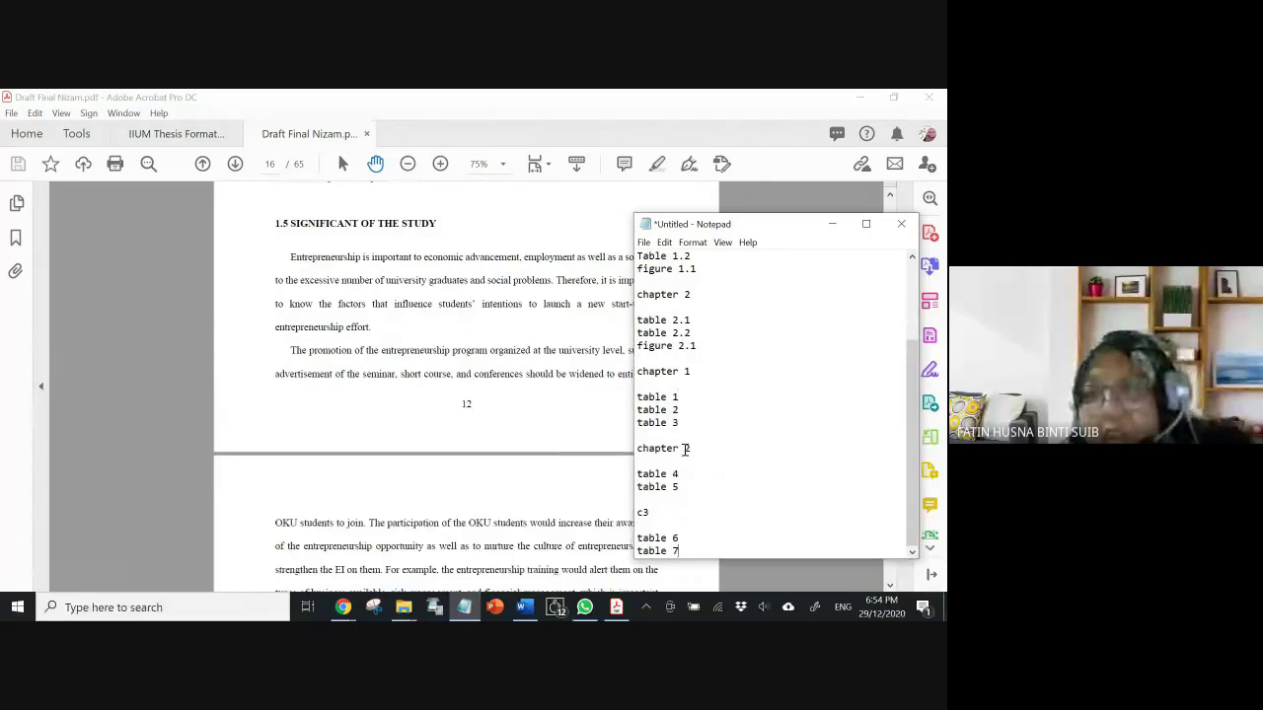
- Compare the per-chapter table and figure numbering with the continuous table numbering across the chapter lists in the notes
scroll(690, 462, "up", 2)
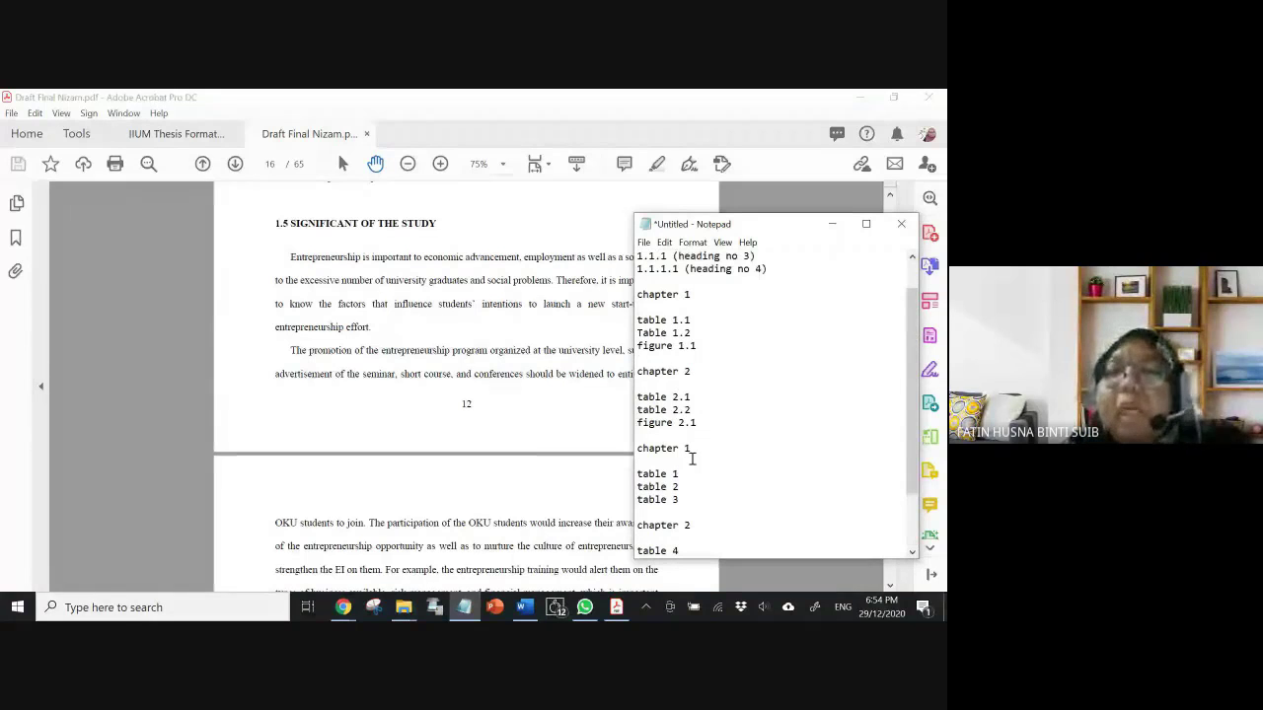
left_click_drag(697, 424, 647, 361)
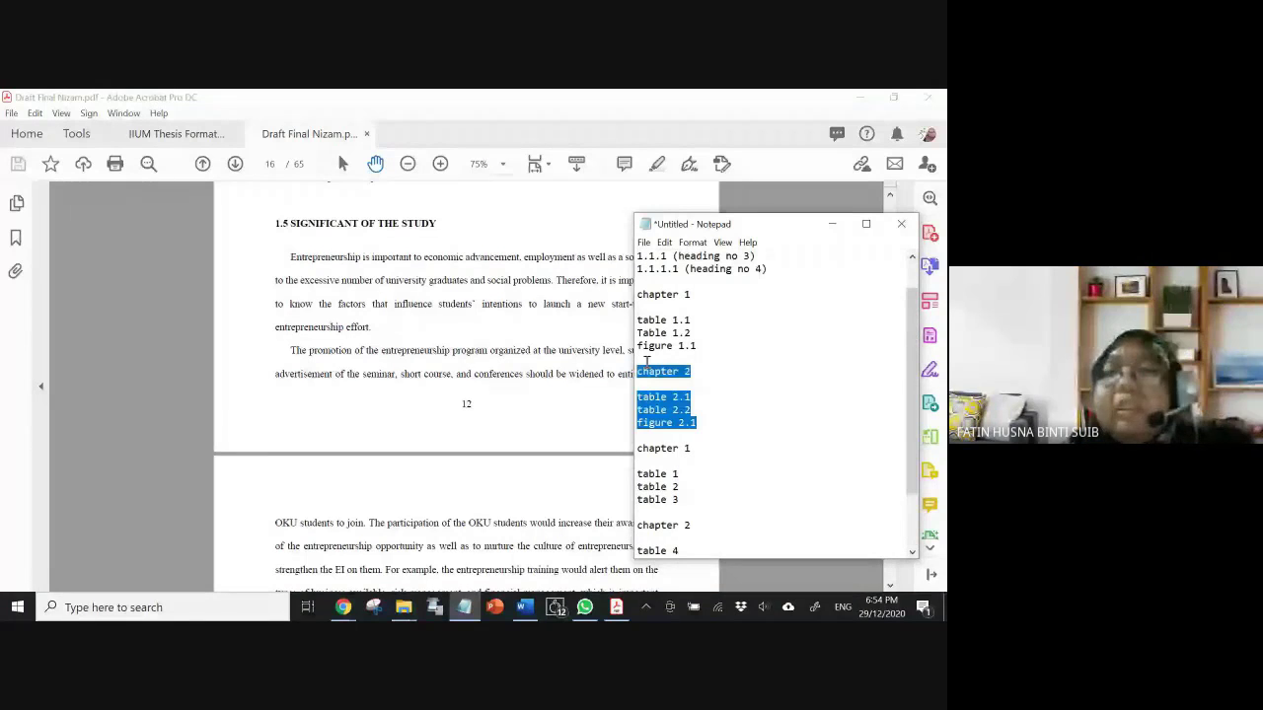
left_click(691, 355)
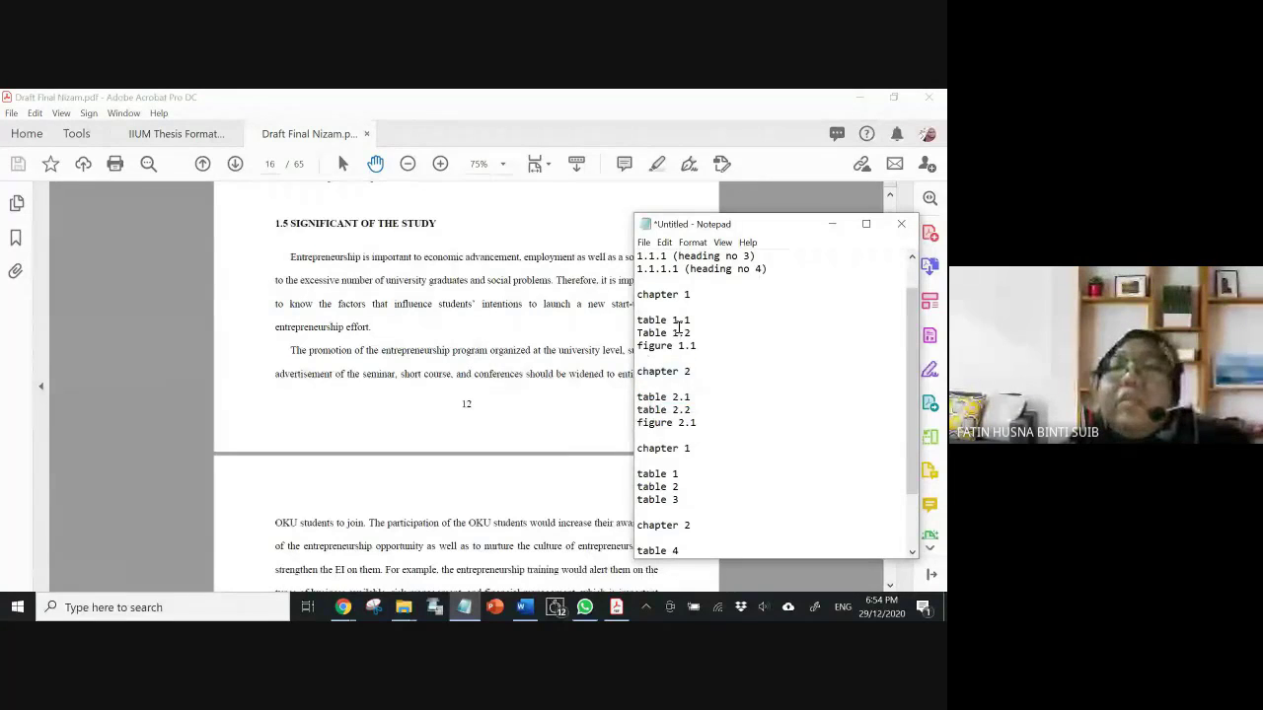
scroll(693, 390, "down", 1)
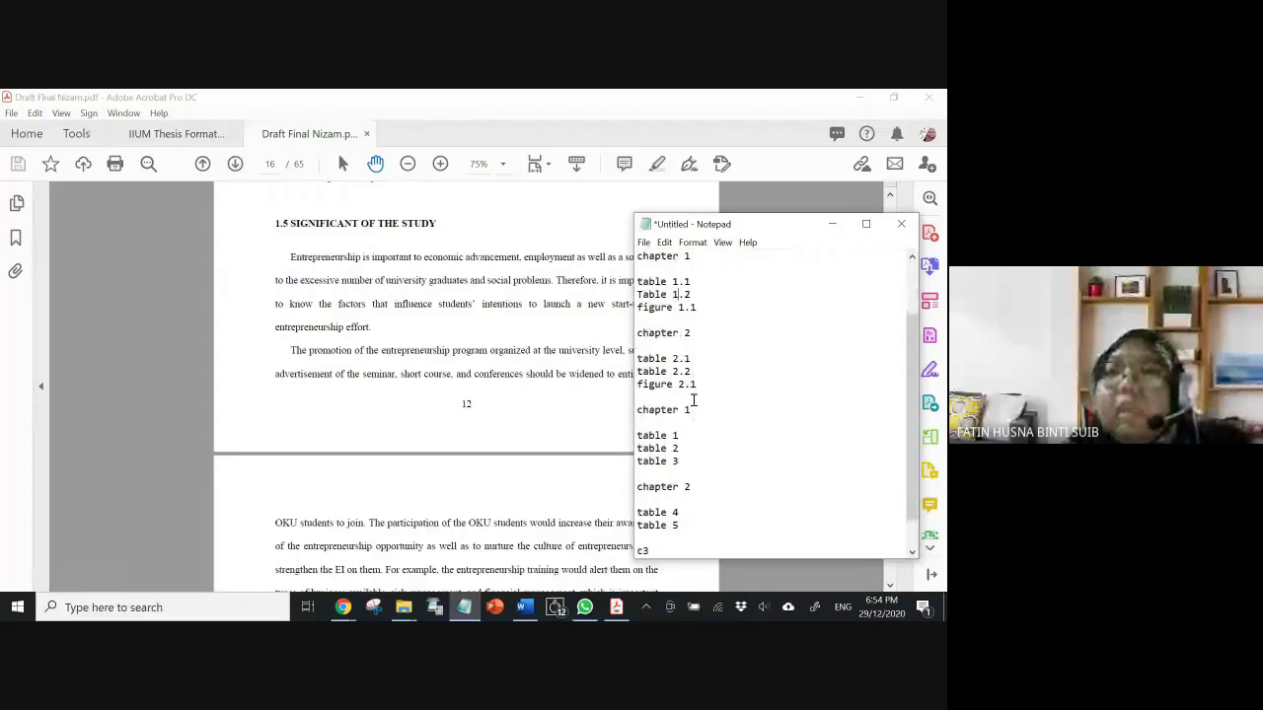
scroll(694, 400, "down", 1)
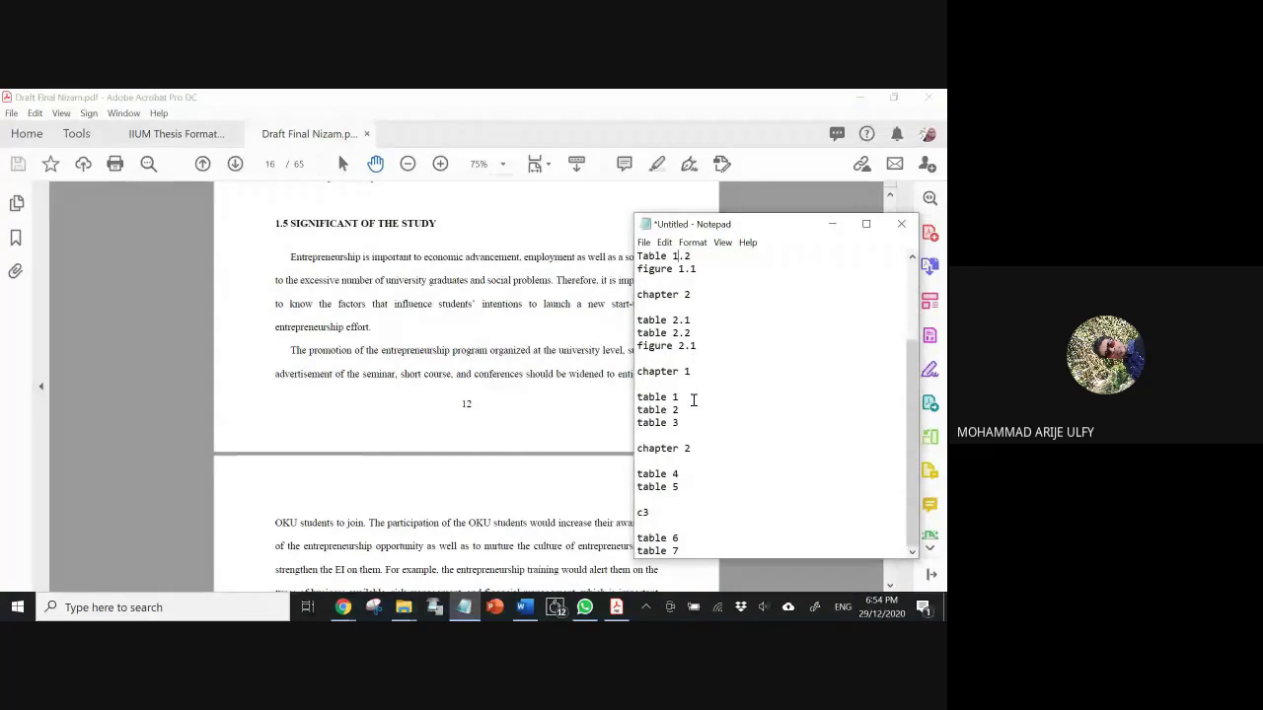
scroll(694, 399, "up", 1)
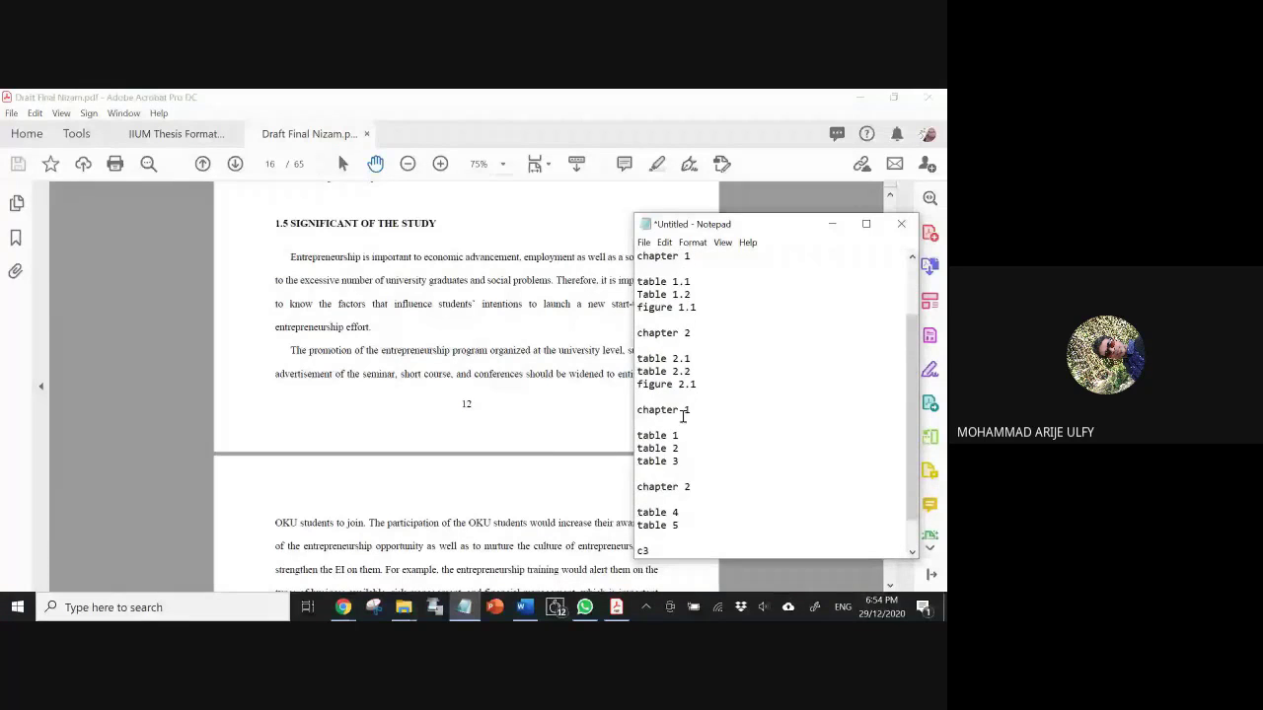
scroll(683, 417, "down", 1)
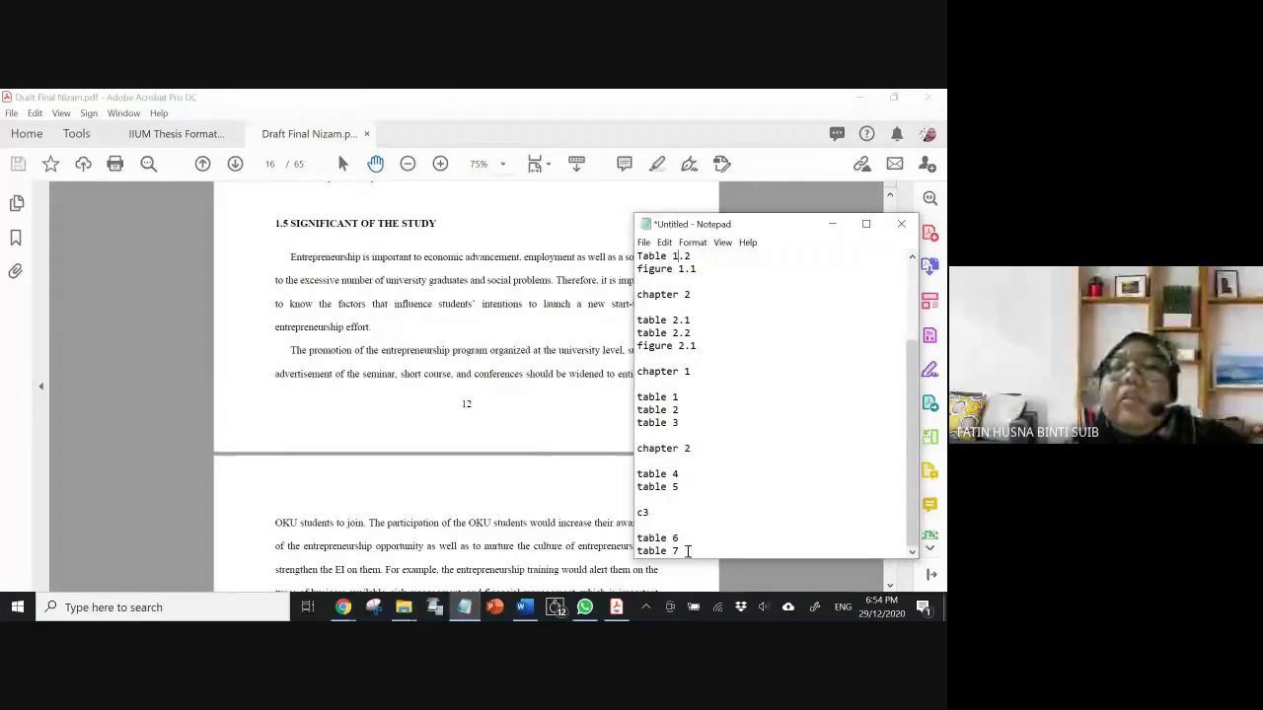
left_click_drag(688, 550, 636, 371)
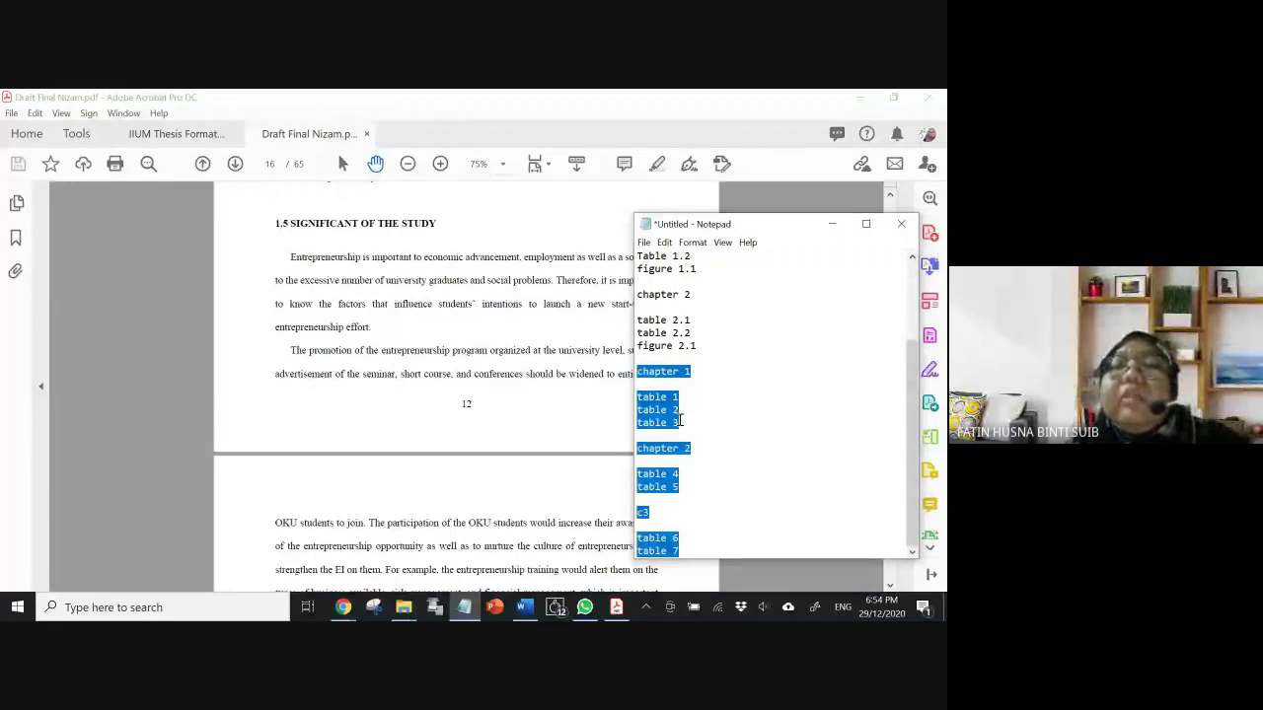
left_click(680, 422)
scroll(691, 454, "up", 2)
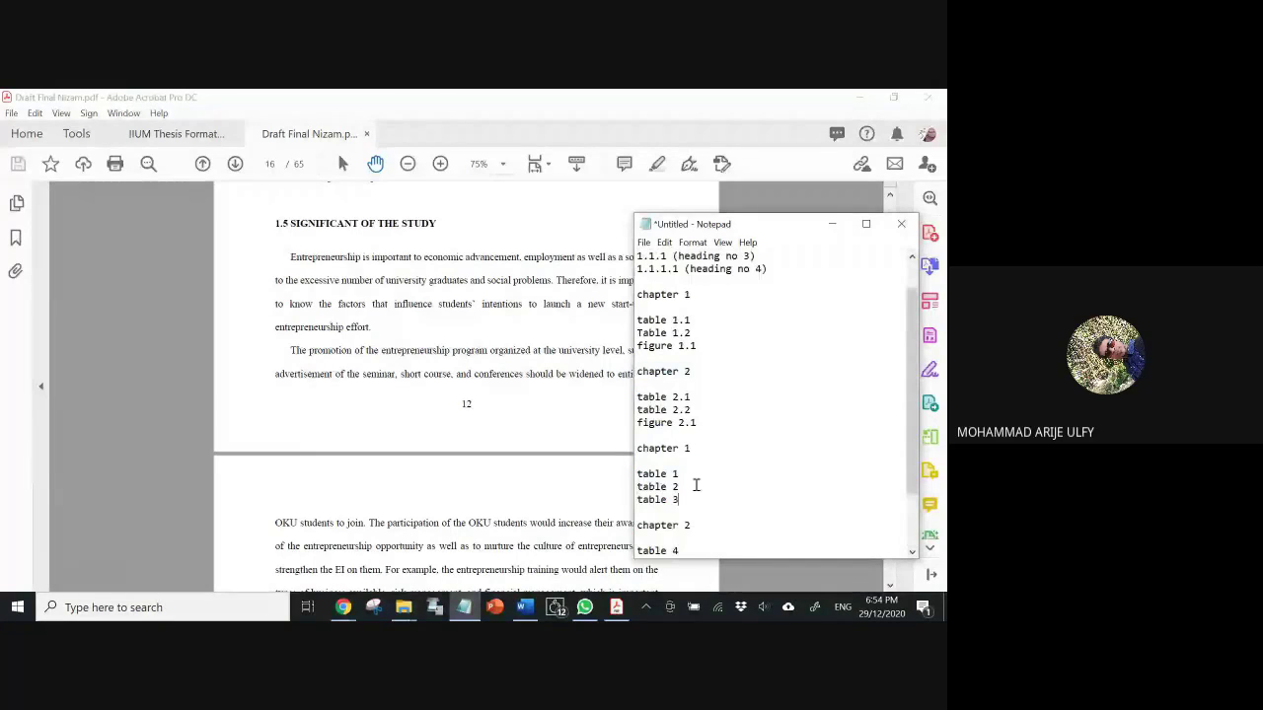
scroll(696, 485, "down", 1)
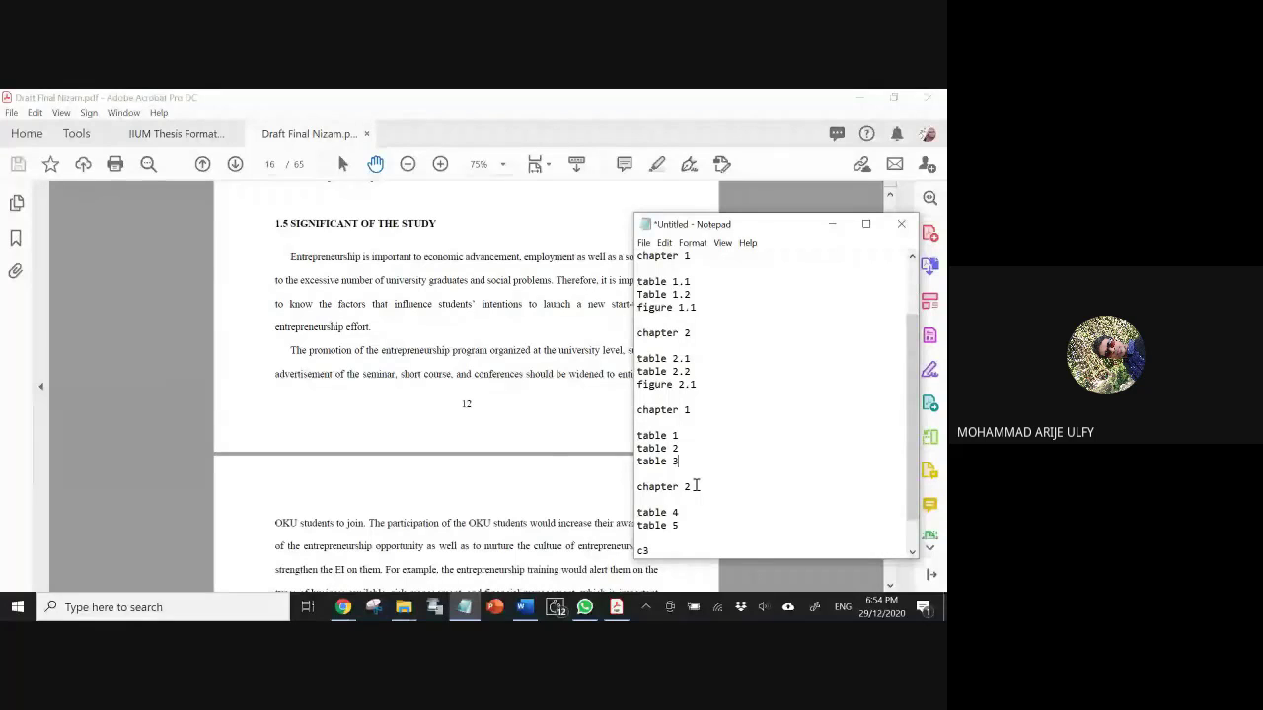
scroll(695, 486, "up", 2)
left_click(710, 454)
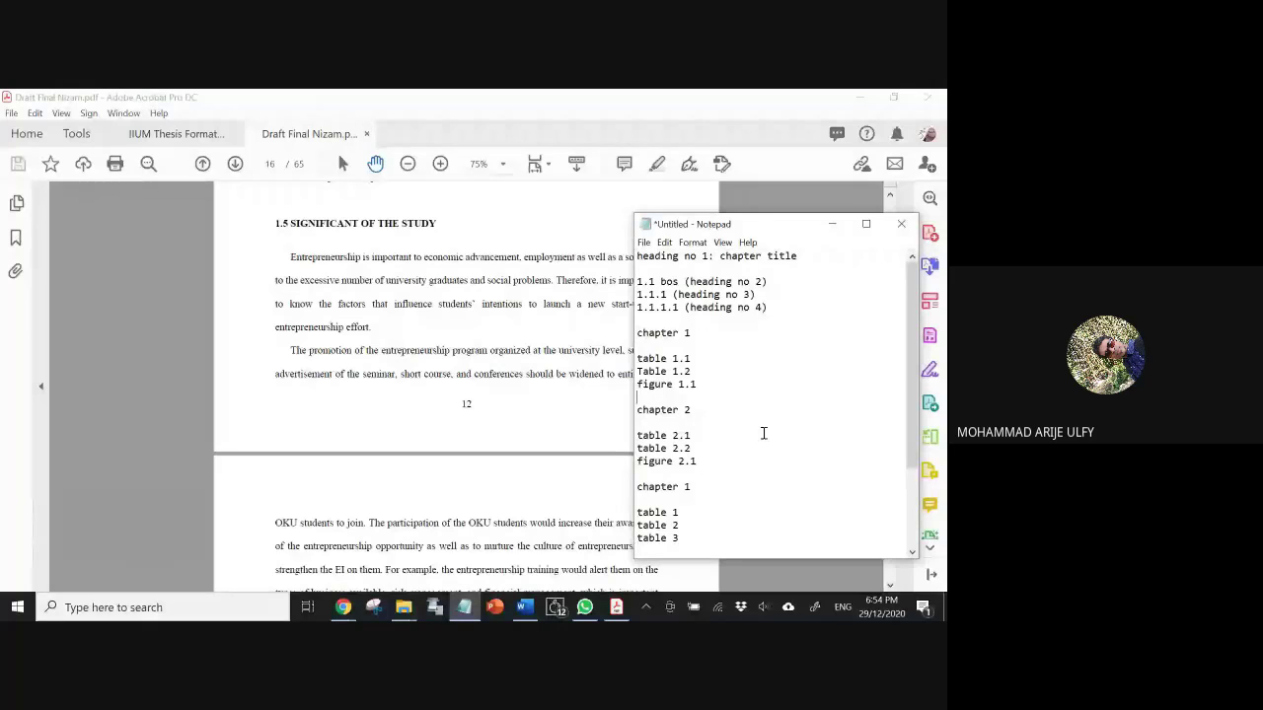
scroll(761, 431, "down", 2)
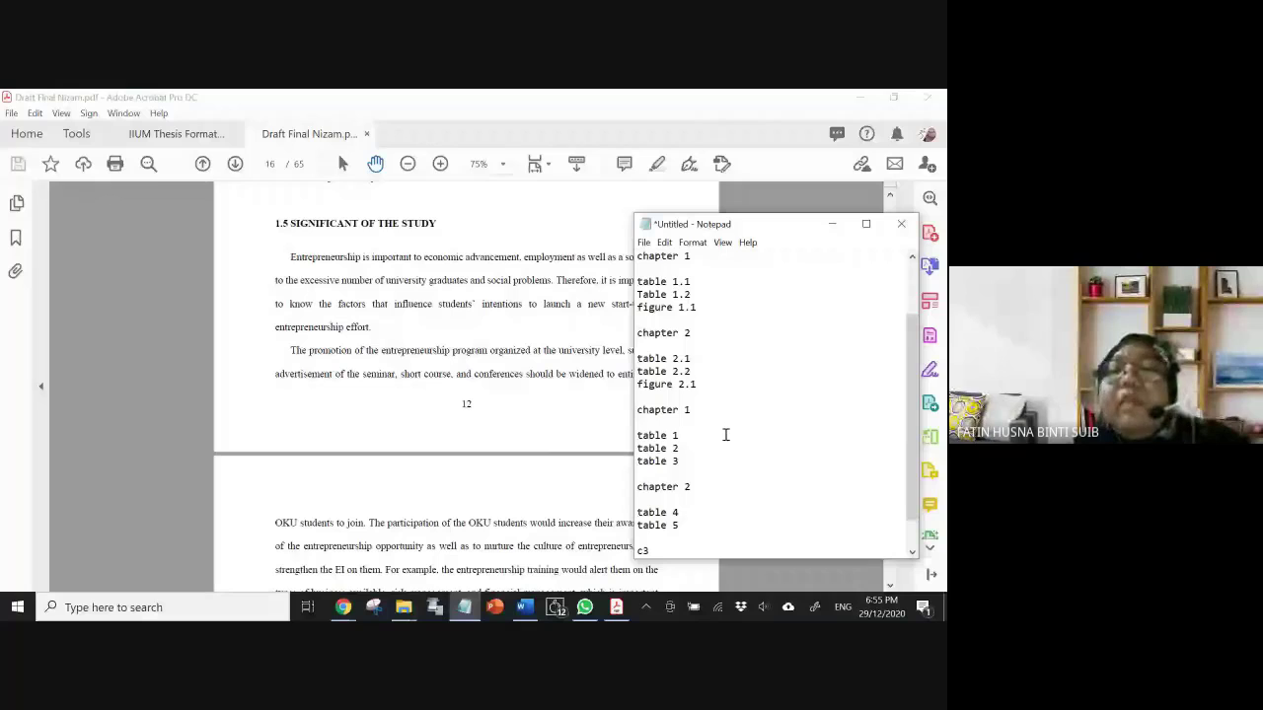
scroll(725, 434, "down", 1)
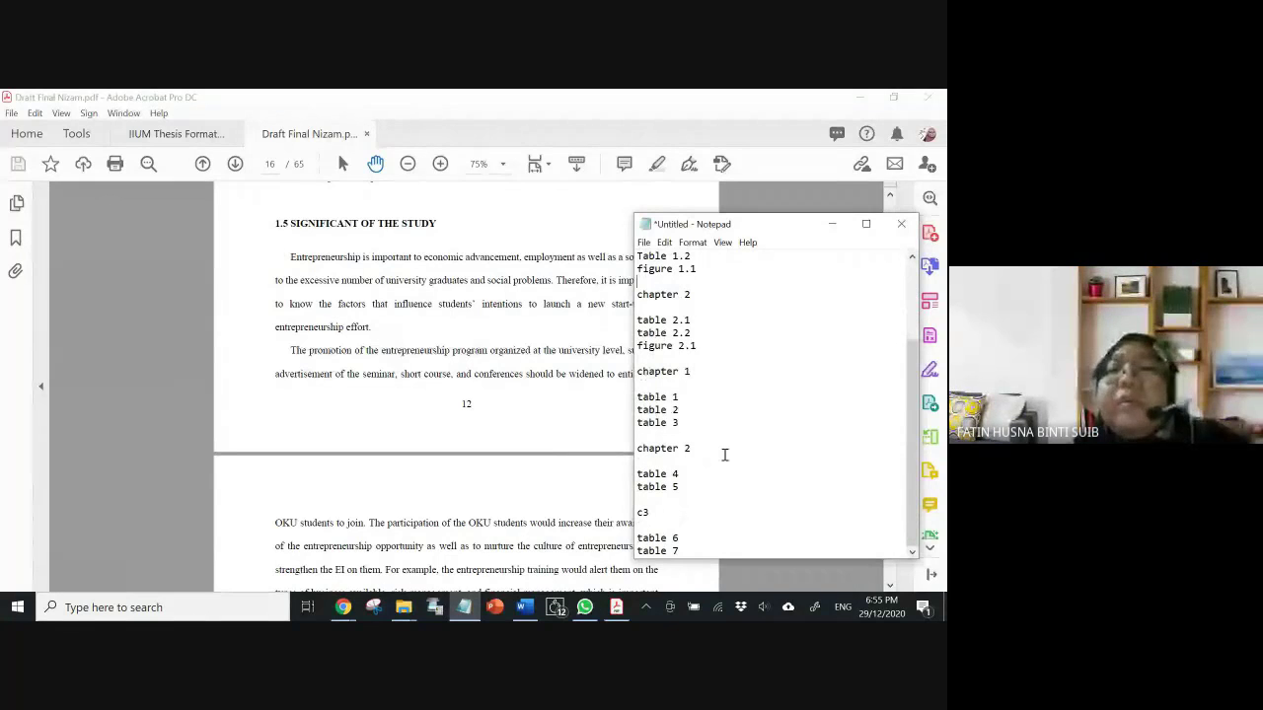
scroll(725, 454, "up", 2)
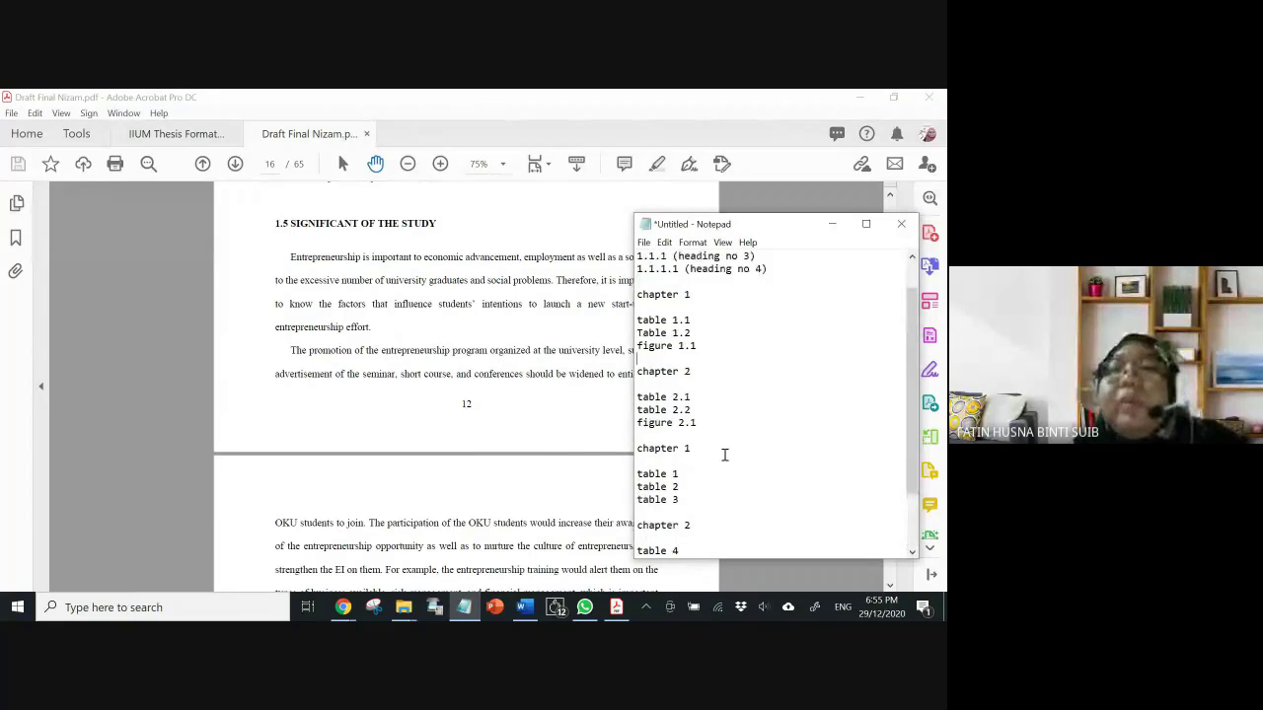
left_click_drag(703, 426, 640, 294)
left_click(750, 372)
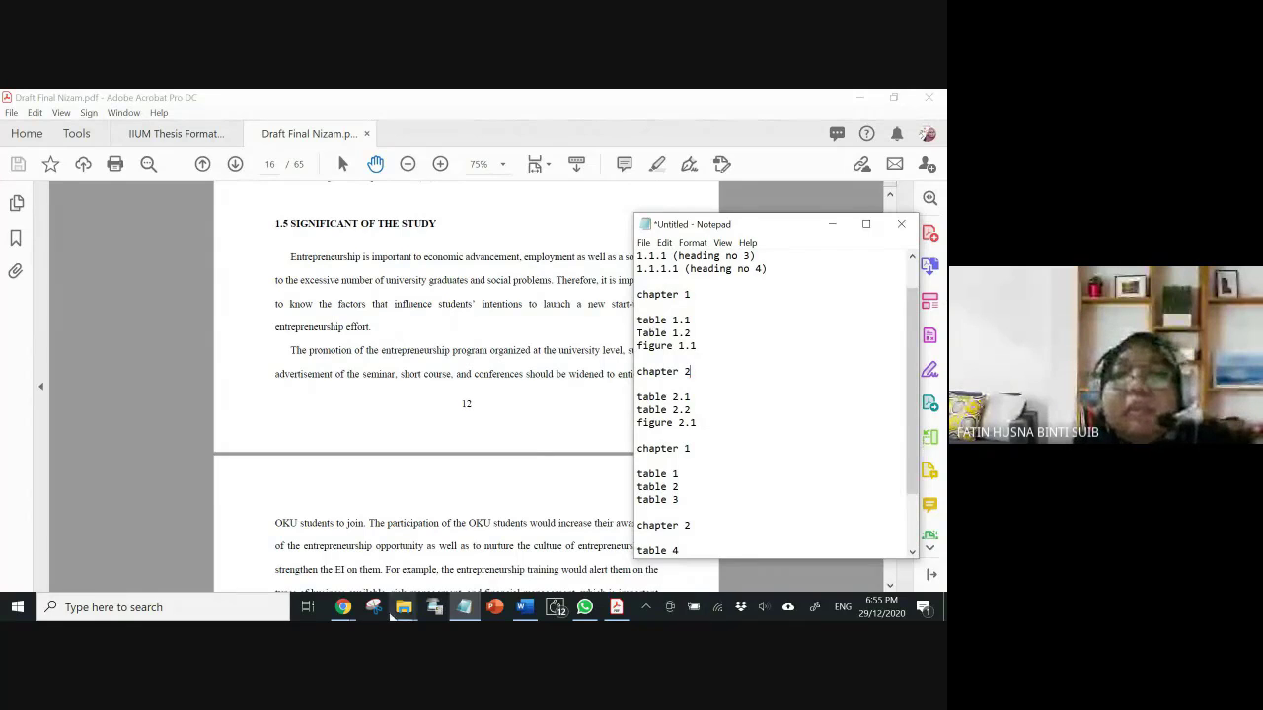
- Switch to the Google Meet call in Chrome and stop presenting the screen
left_click(342, 608)
left_click(261, 538)
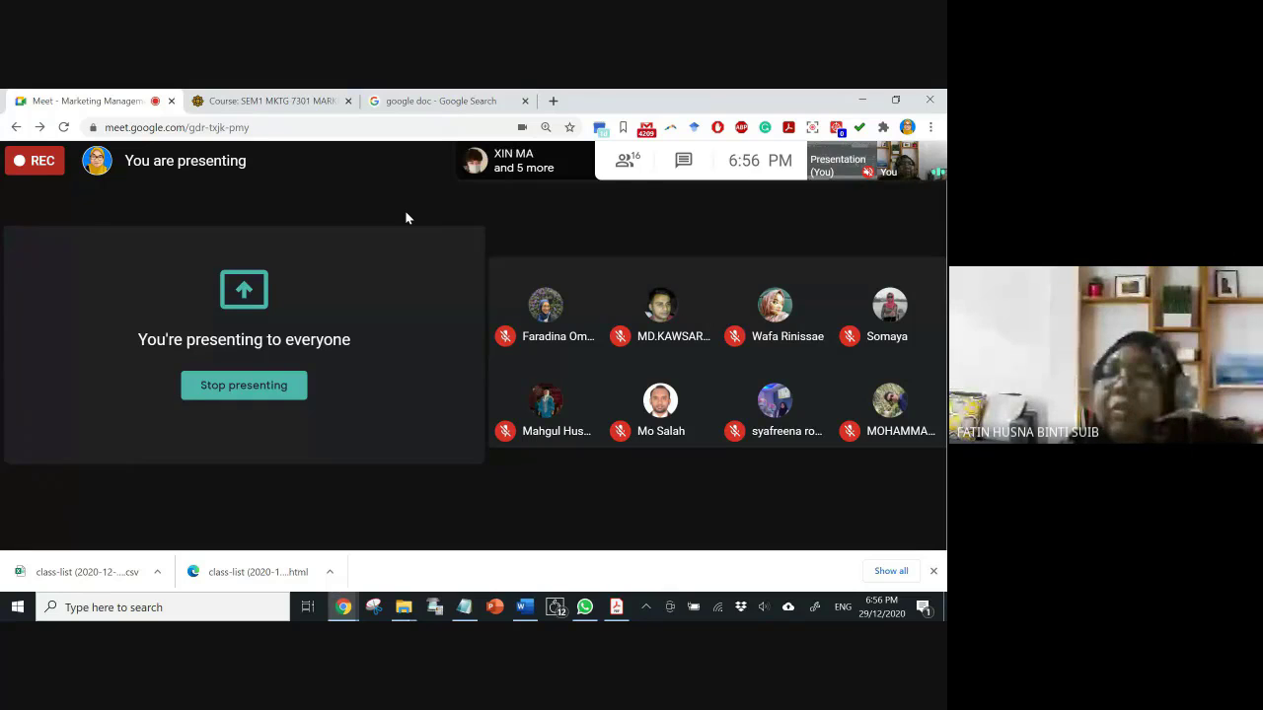
left_click(258, 387)
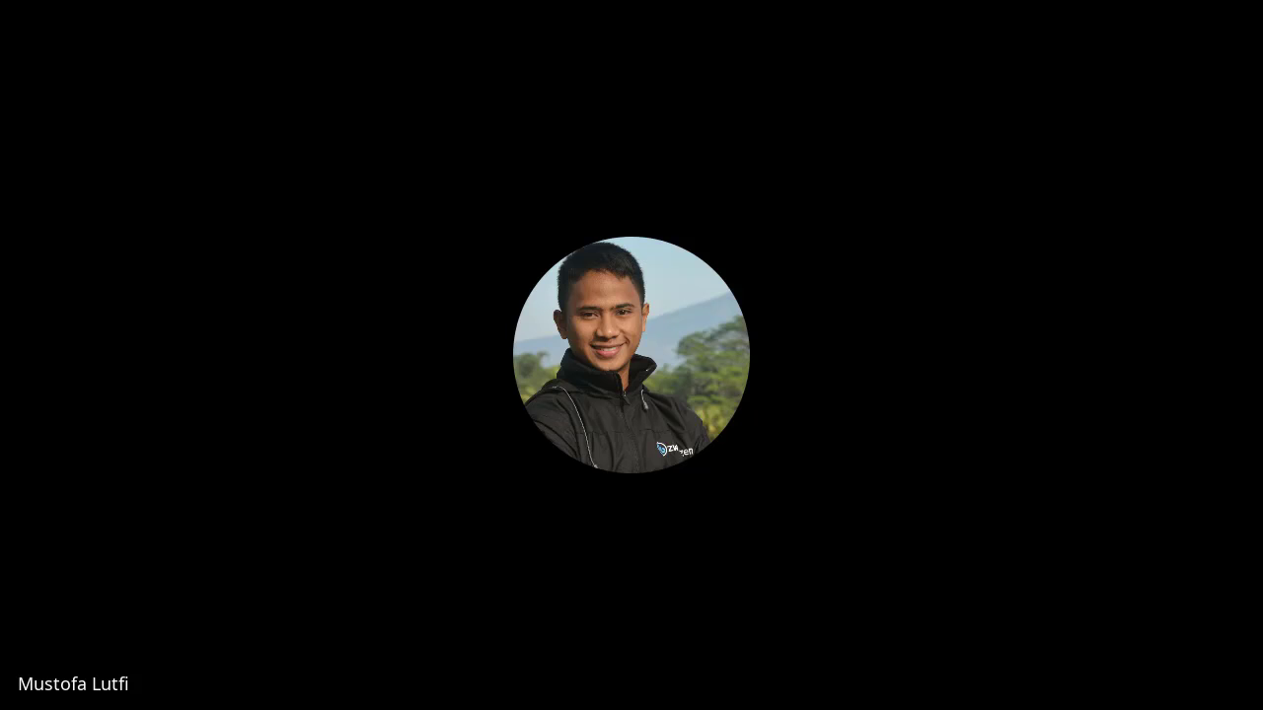